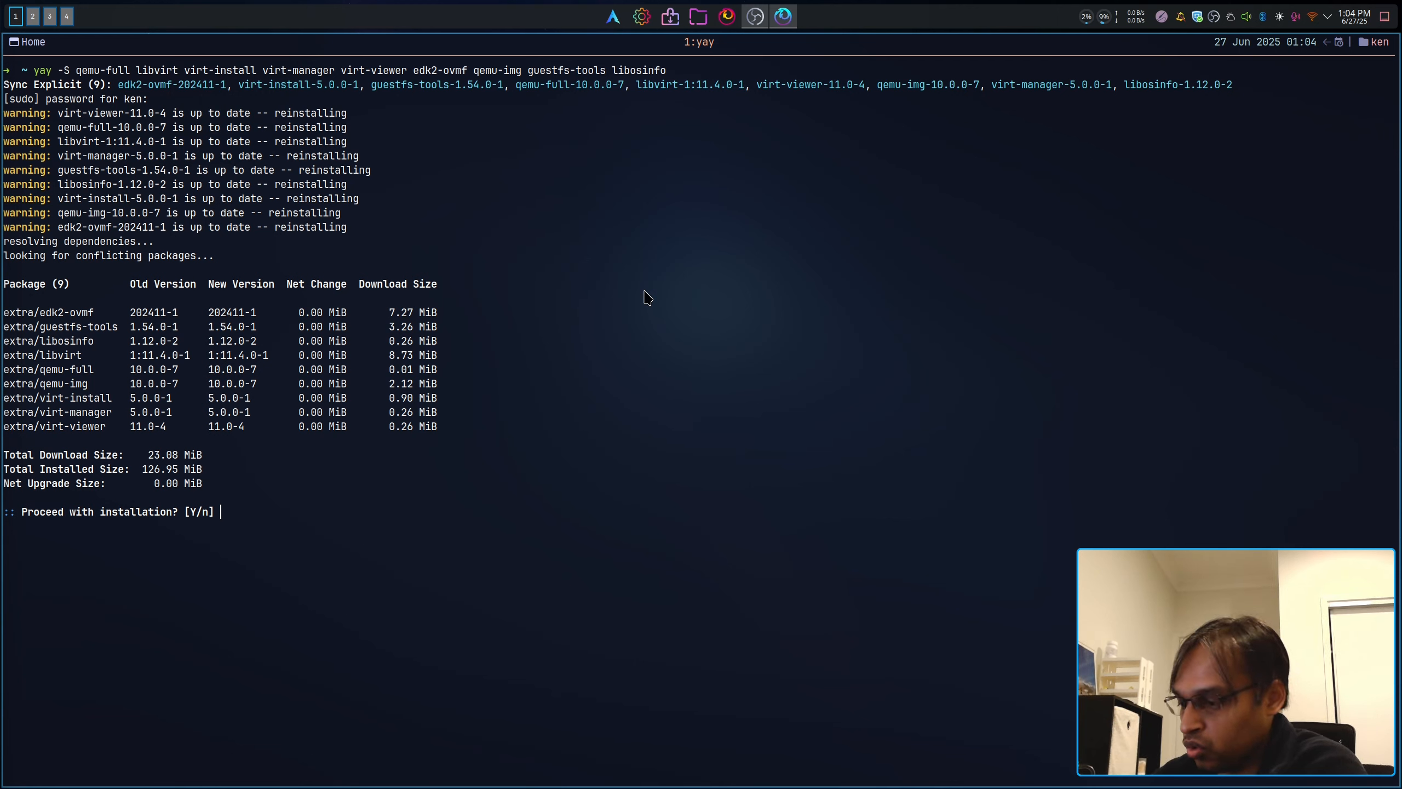
# Step: Decline the package reinstall by answering n, then clear the screen
pyautogui.press('BackSpace')
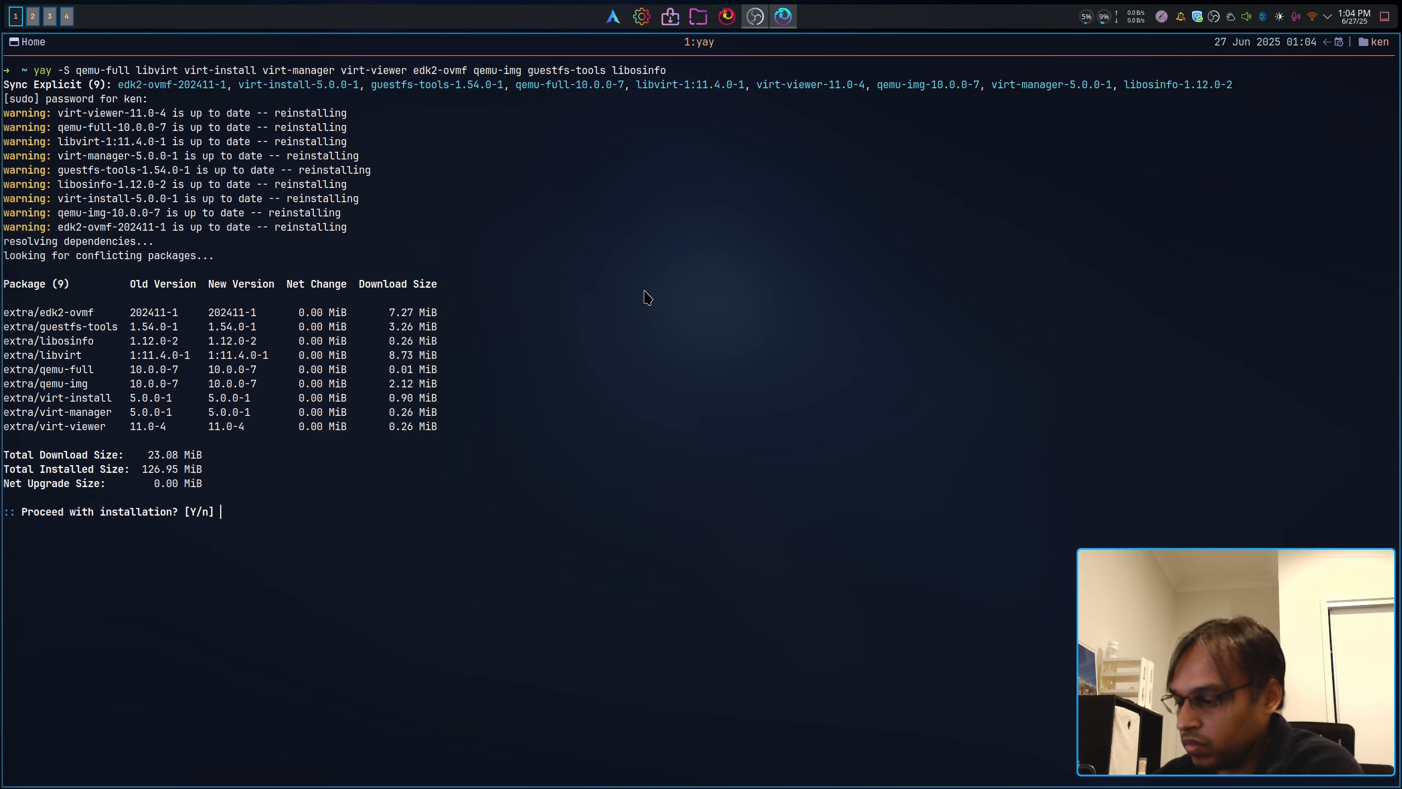
pyautogui.write('n')
pyautogui.press('Return')
pyautogui.hotkey('ctrl', 'l')
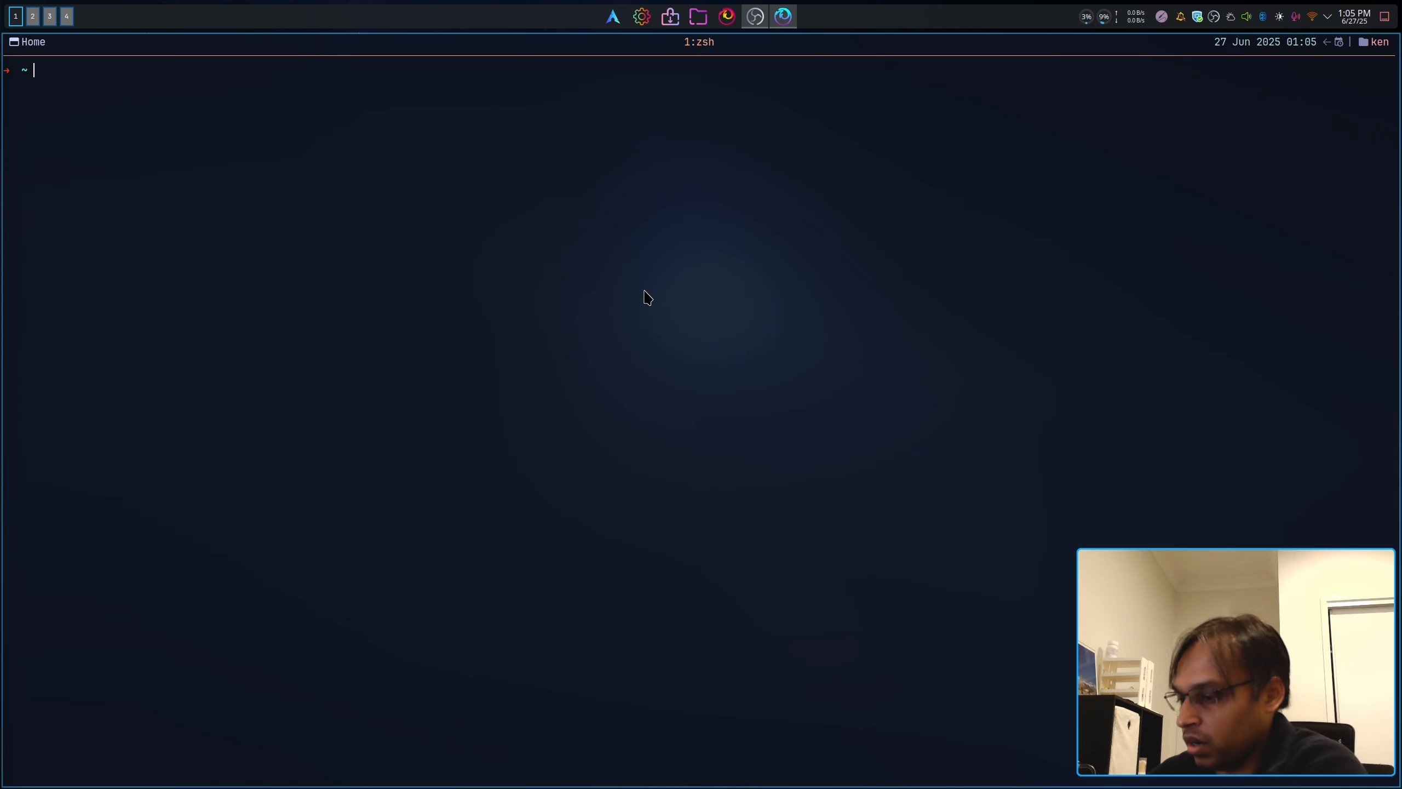
# Step: Hide and restore the drop-down terminal, then close the terminal window
pyautogui.hotkey('ctrl', 'd')
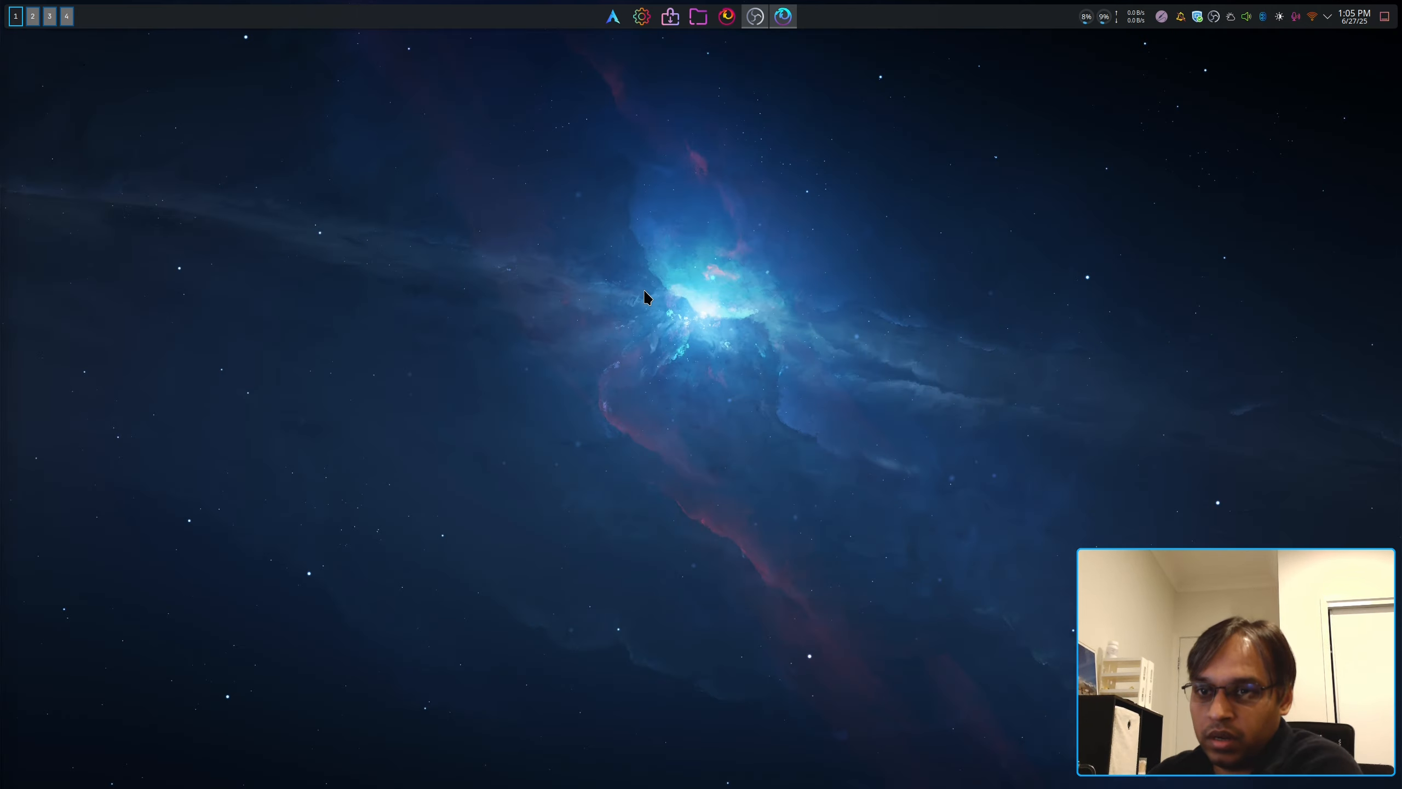
pyautogui.press('F12')
pyautogui.press('F12')
pyautogui.press('F12')
pyautogui.press('F12')
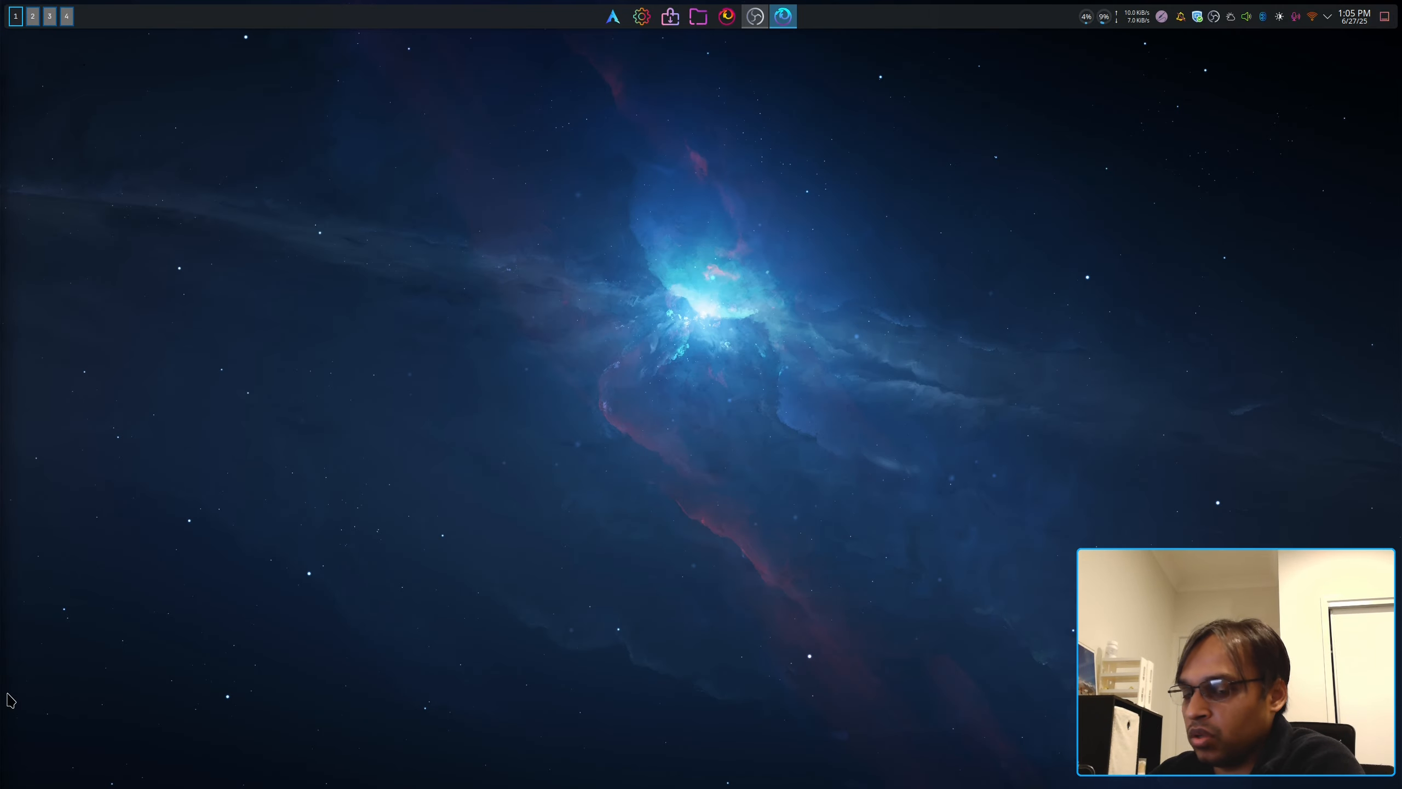
pyautogui.press('F12')
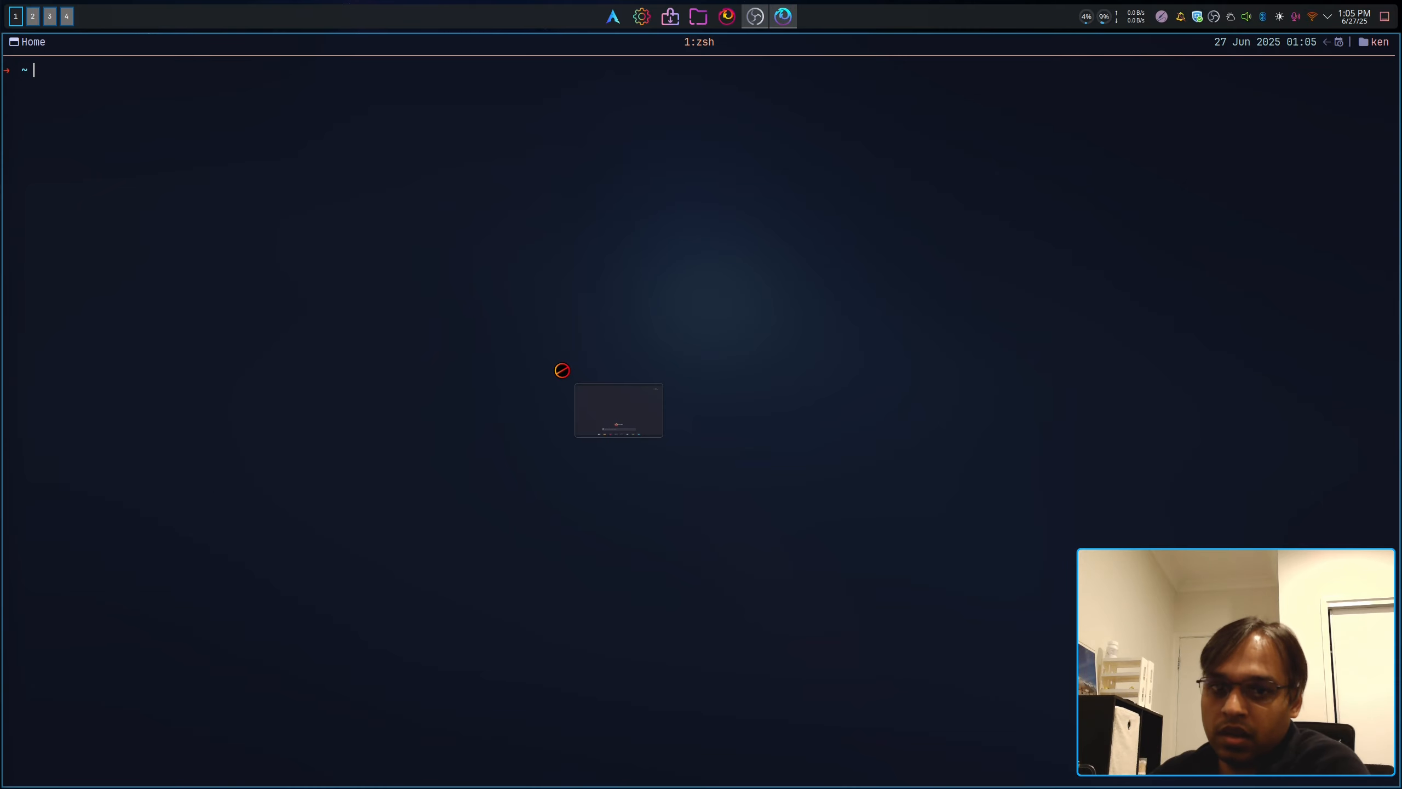
pyautogui.press('super+q')
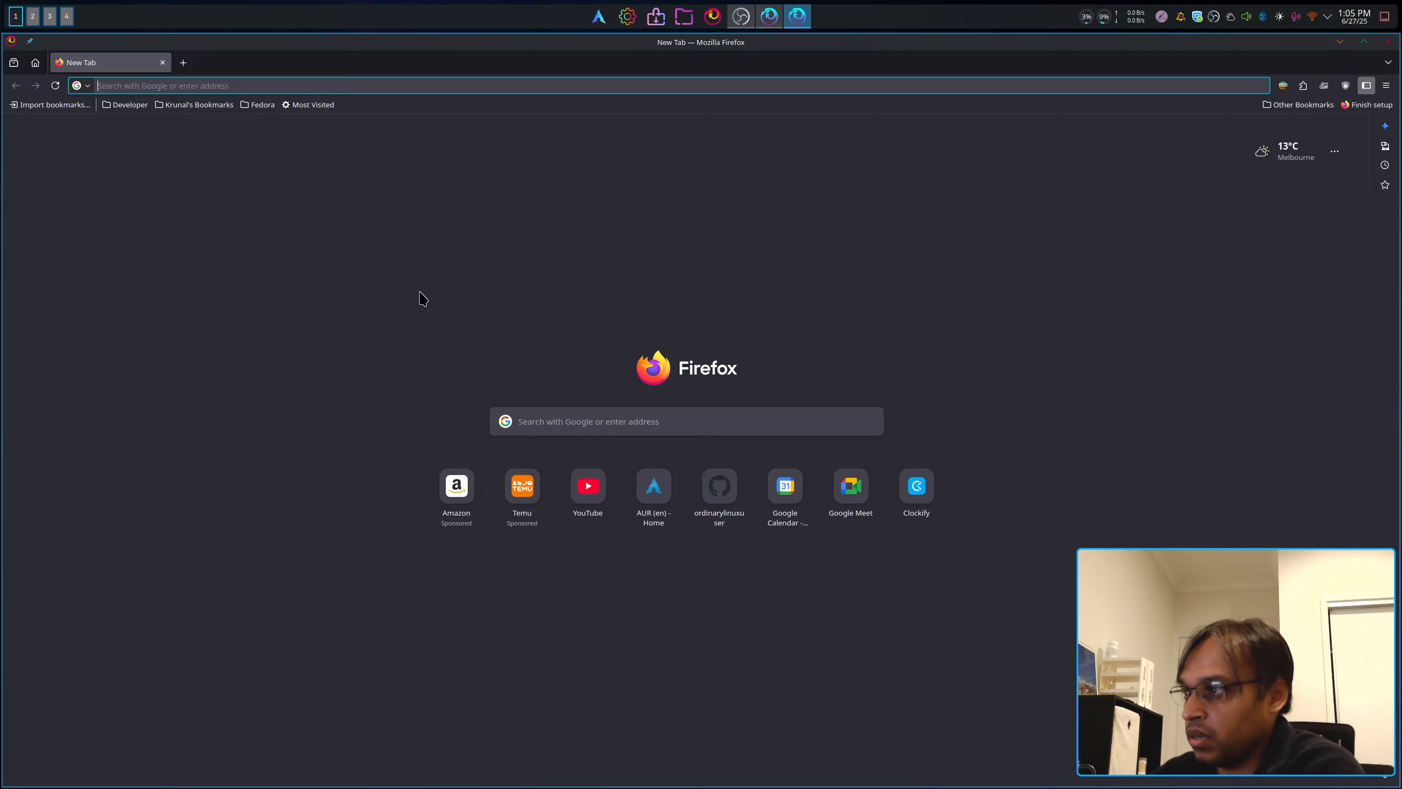
# Step: Search 'fedora virtio image' and open the Fedora People archive-virtio result
pyautogui.write('fedo')
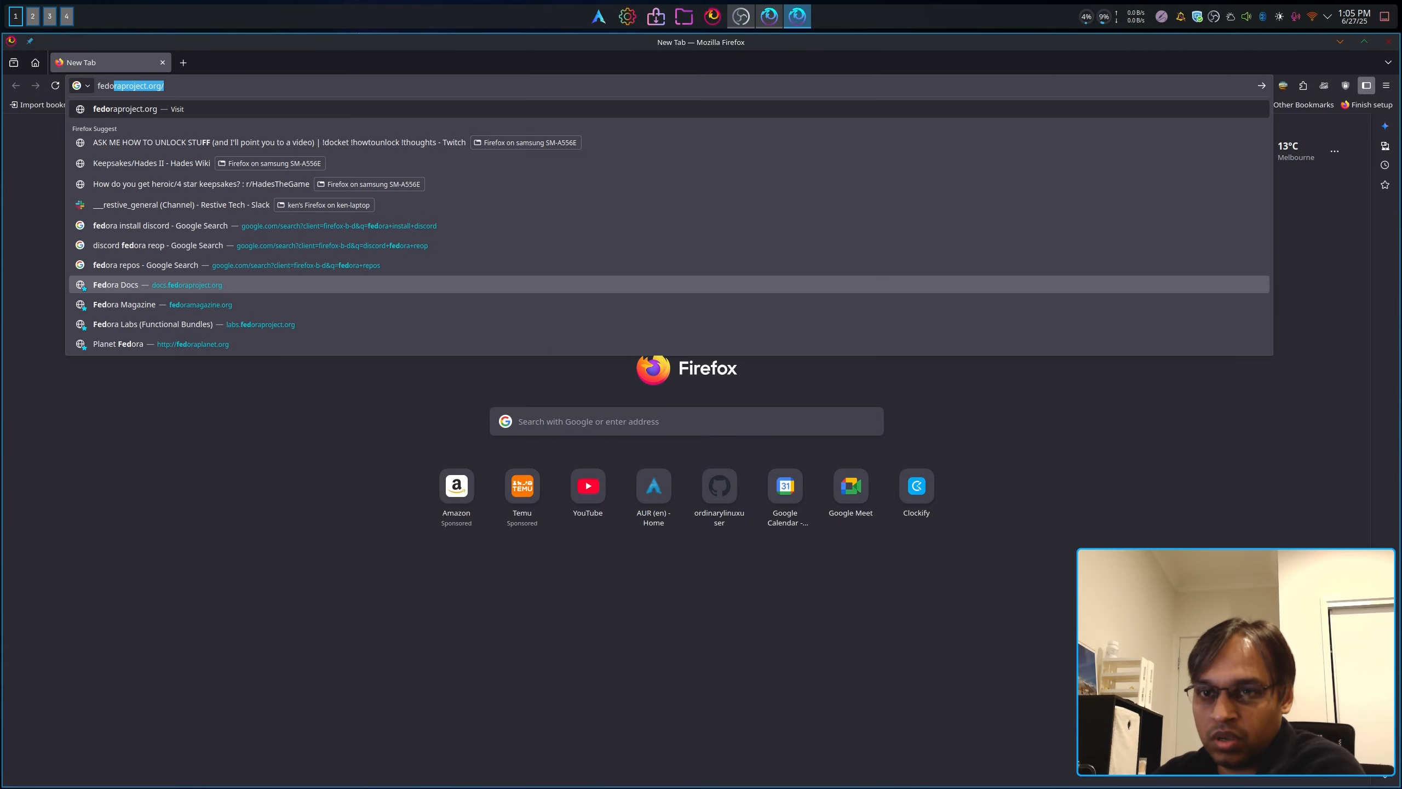
pyautogui.write('ra virt')
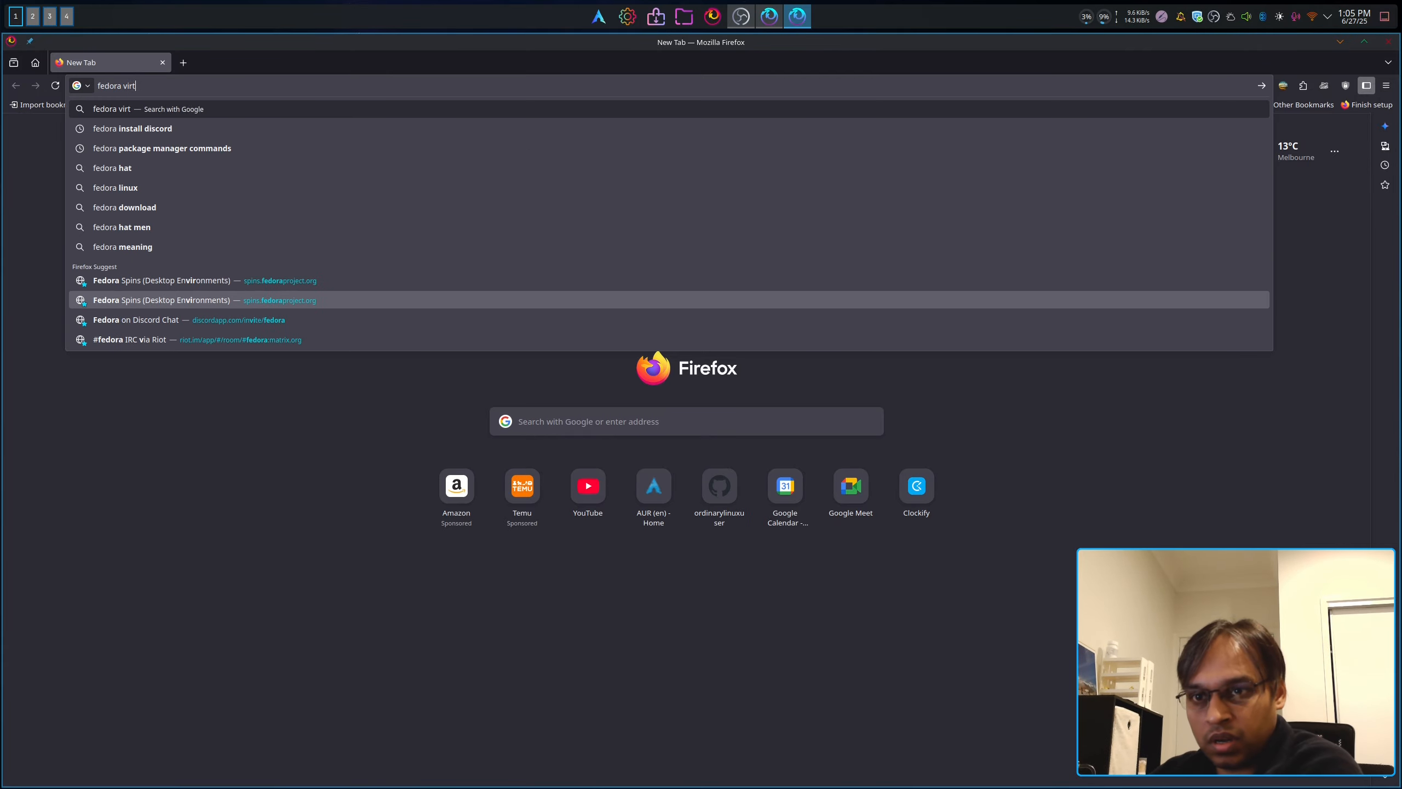
pyautogui.write('io image')
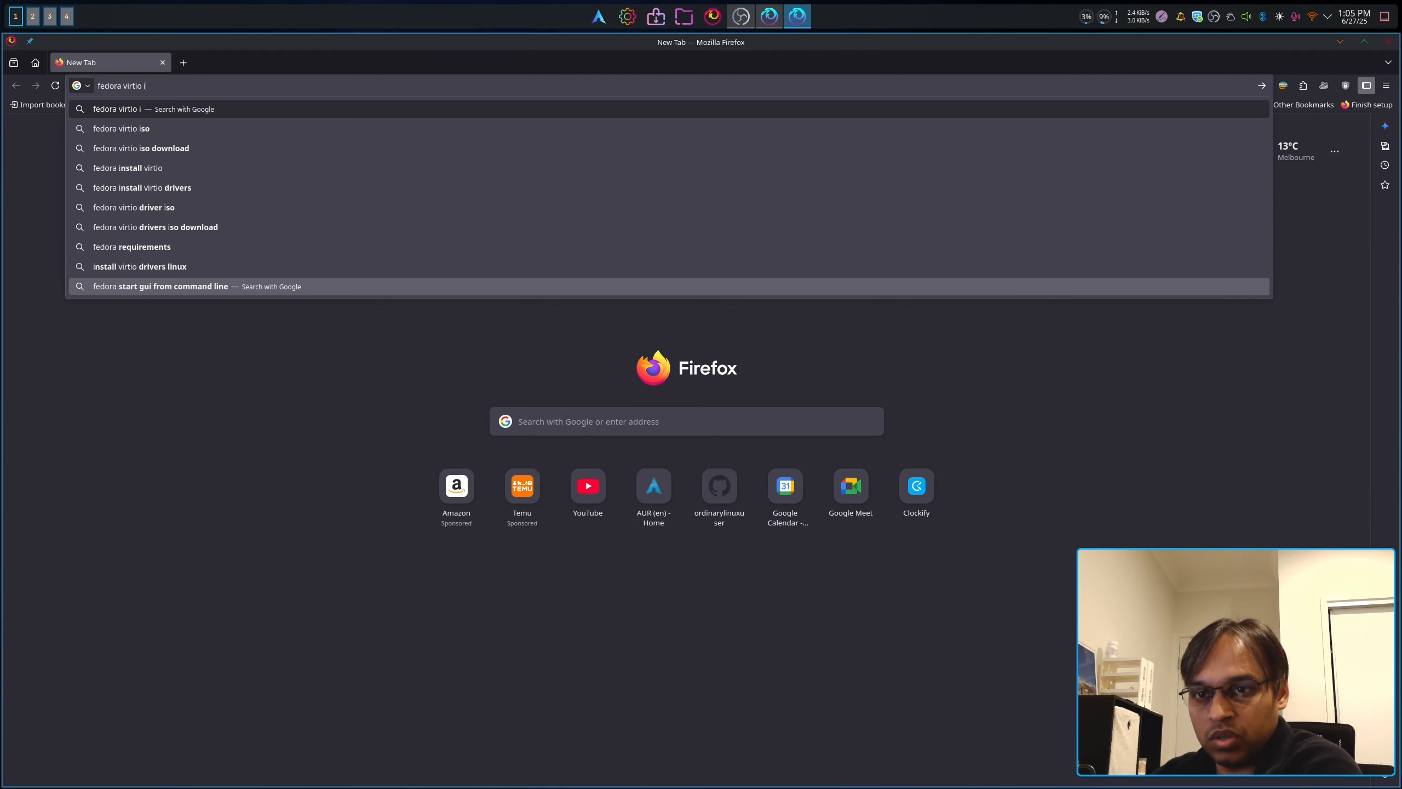
pyautogui.press('Return')
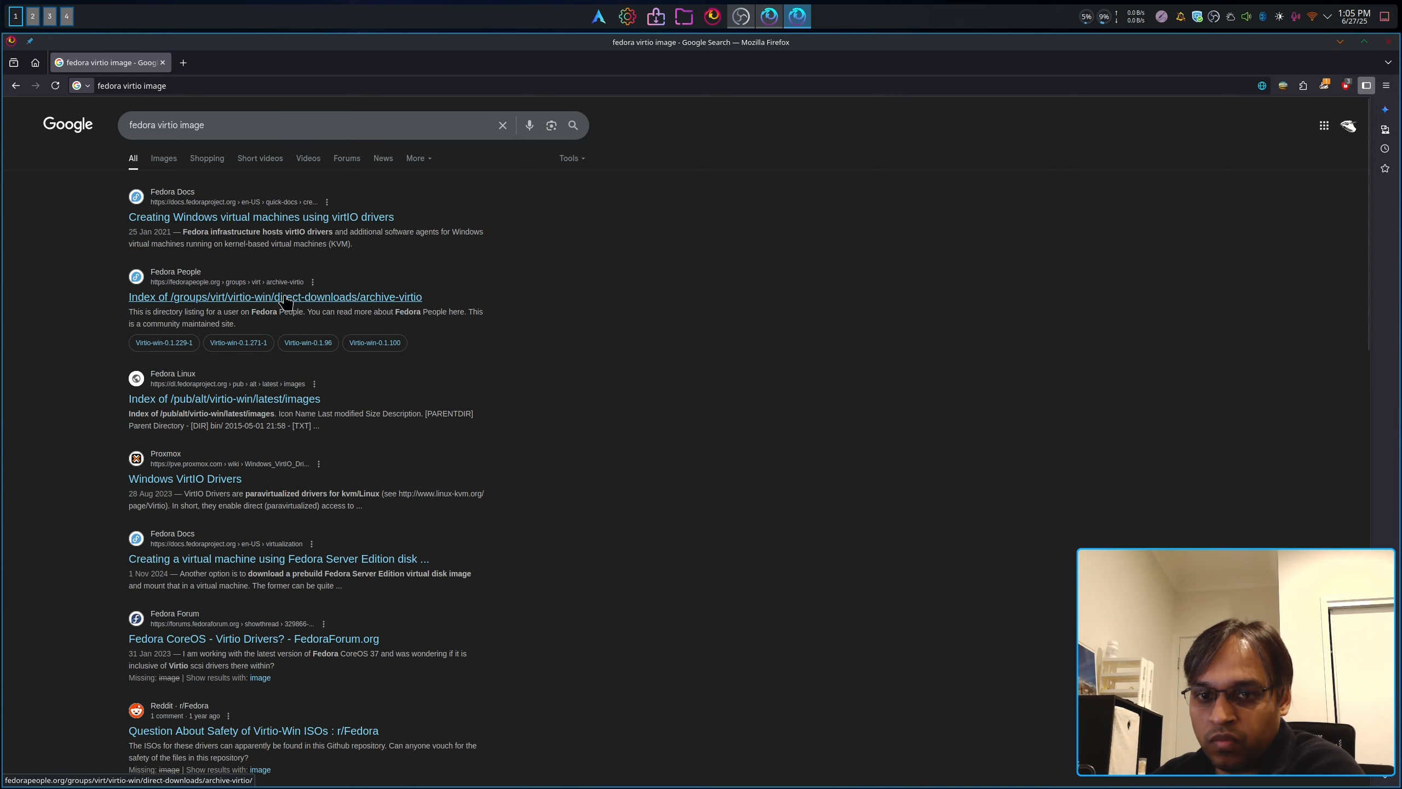
pyautogui.click(285, 298)
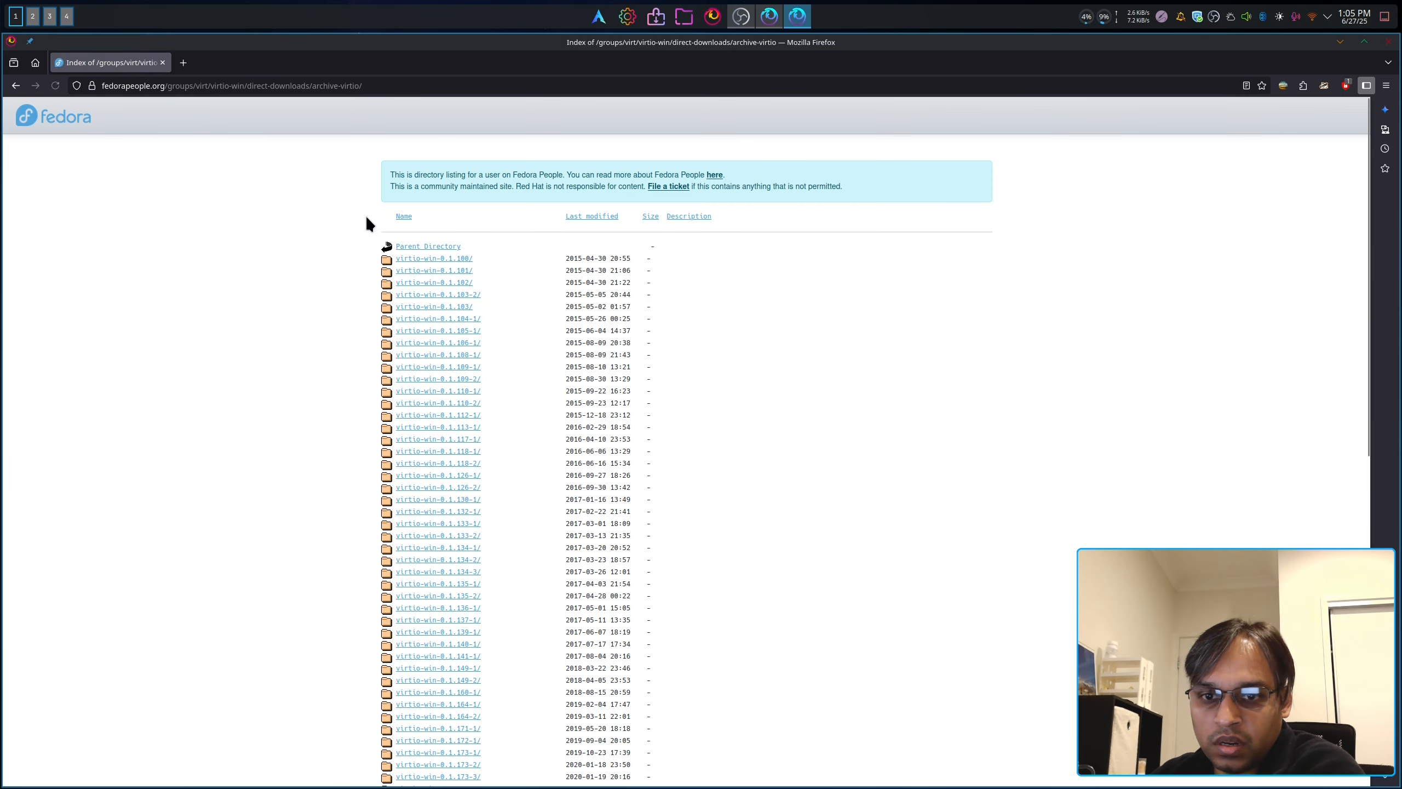
# Step: Go to the parent directory, then into archive-virtio/virtio-win-0.1.271-1/
pyautogui.scroll(-15, 438, 331)
pyautogui.scroll(15, 368, 346)
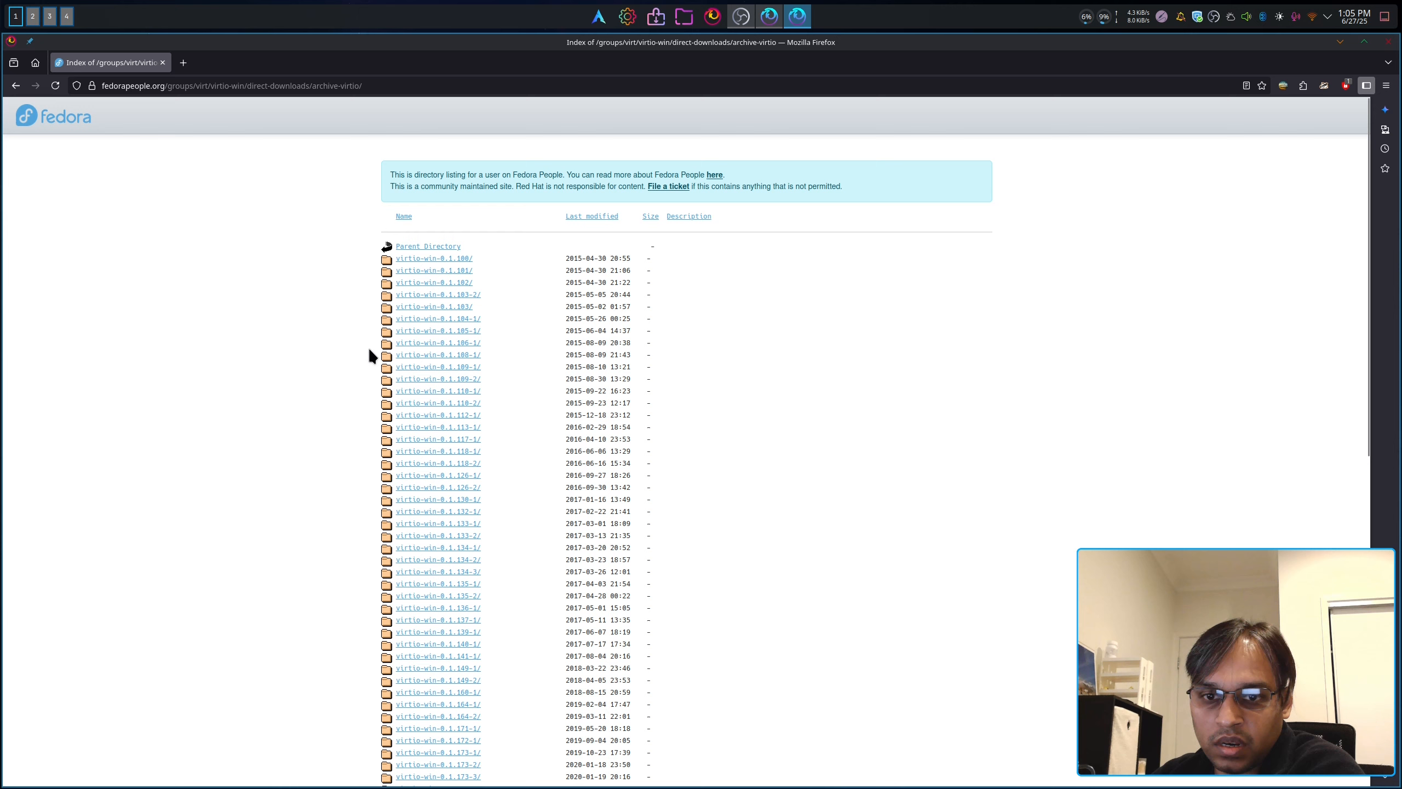
pyautogui.click(418, 245)
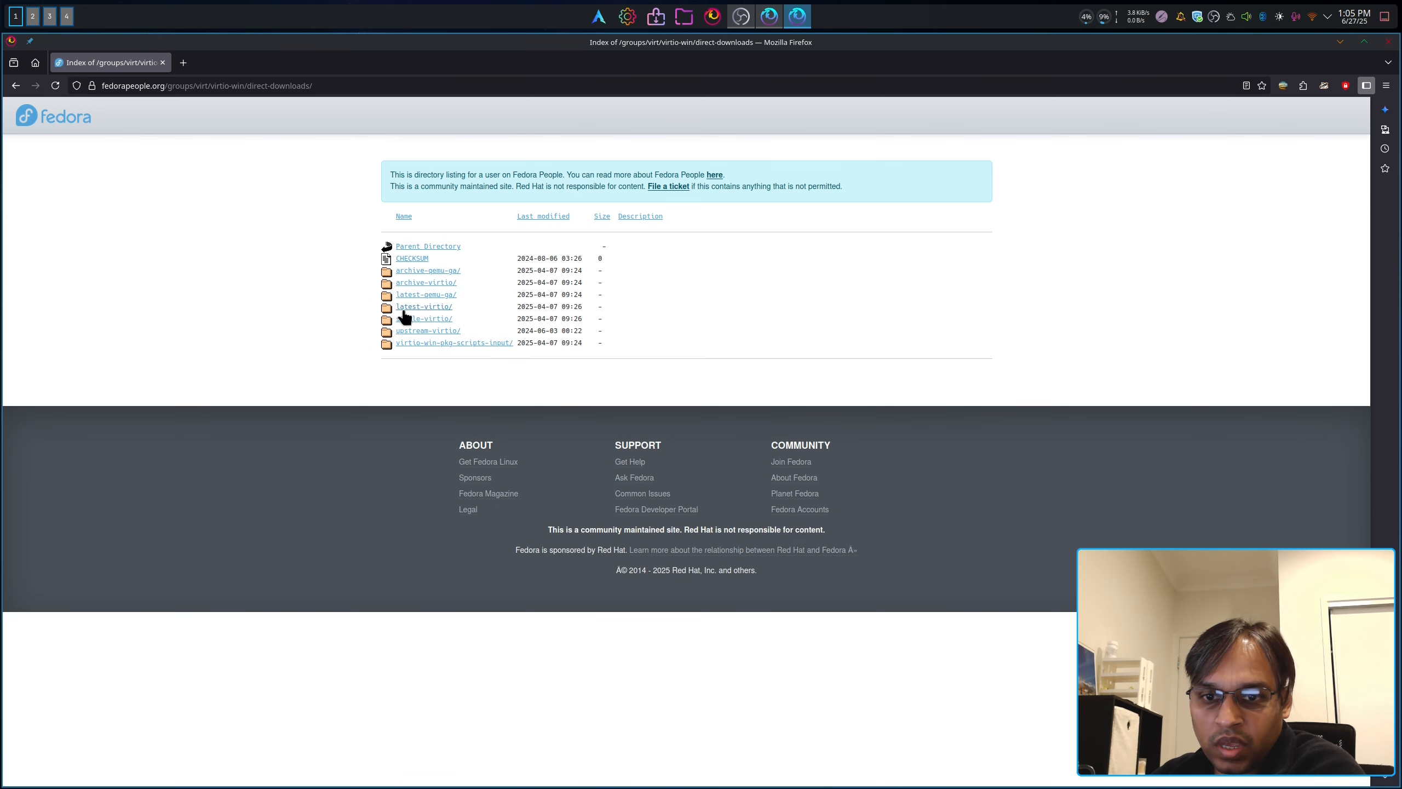
pyautogui.click(437, 319)
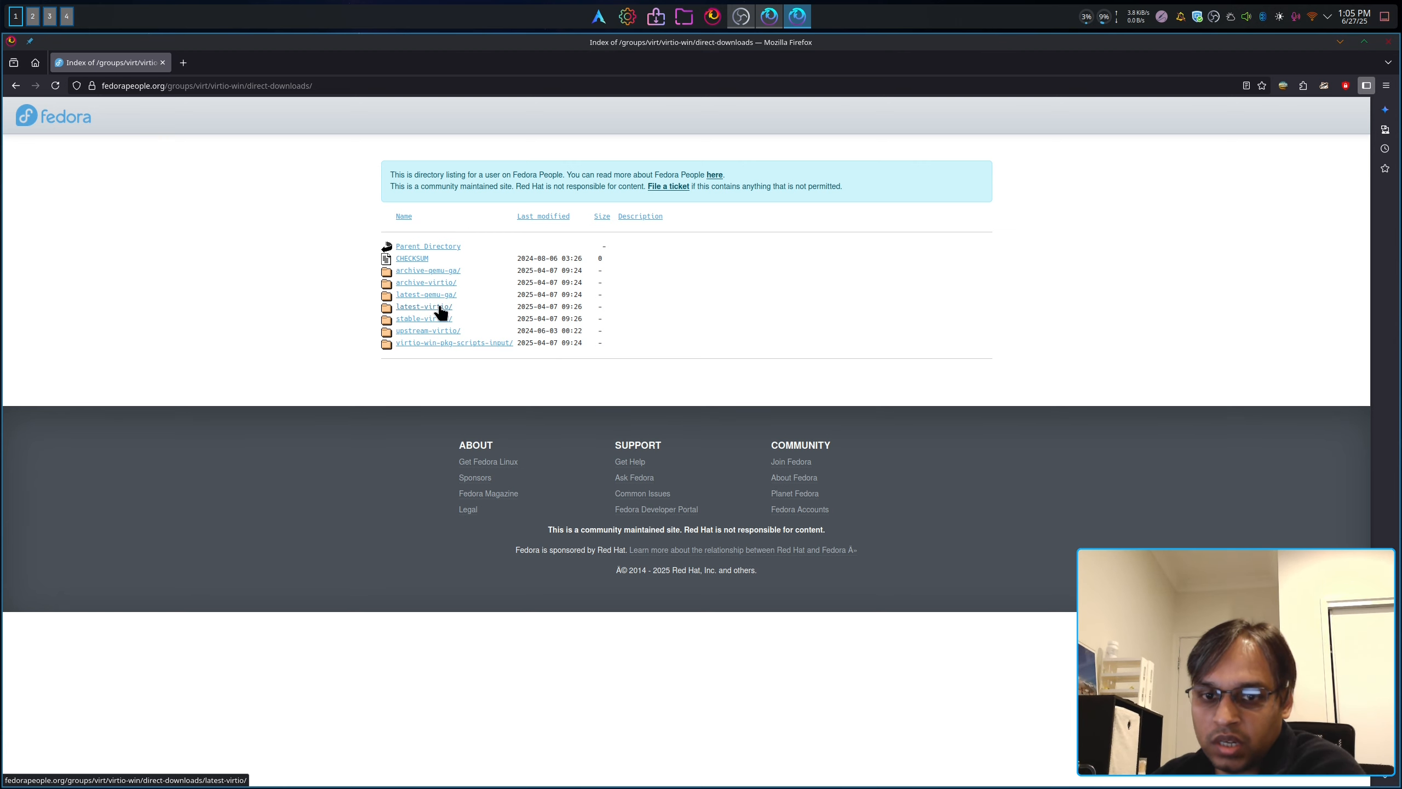
pyautogui.click(440, 308)
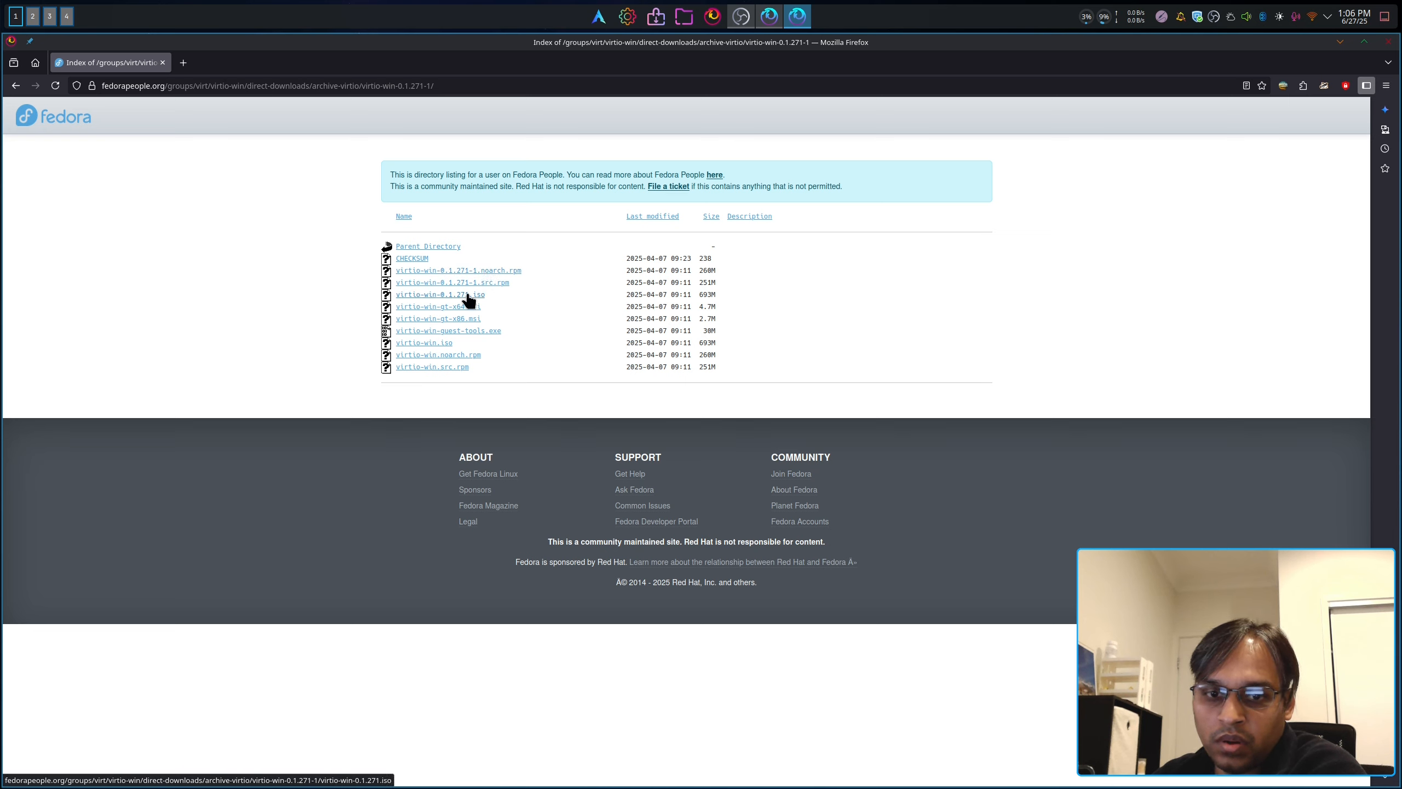
pyautogui.click(684, 17)
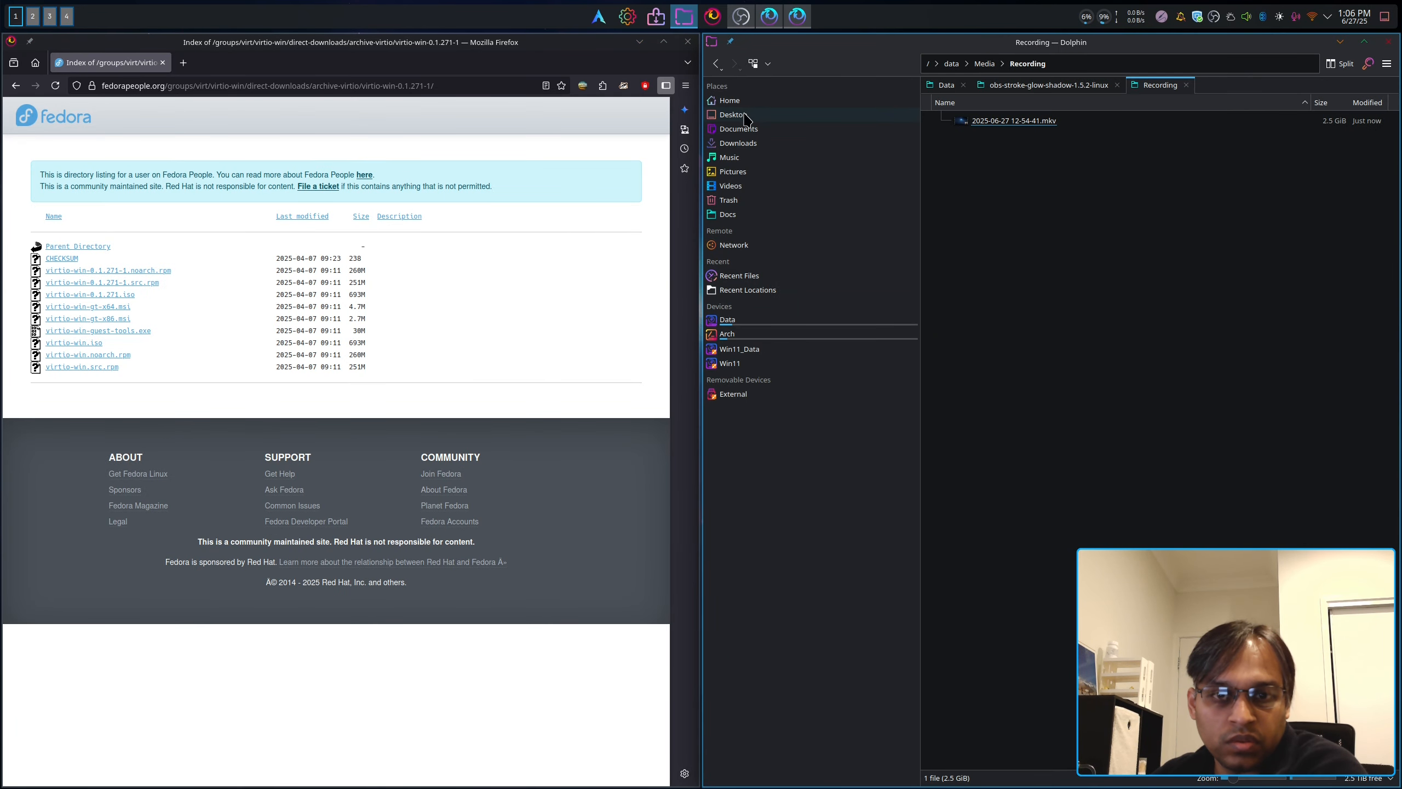
# Step: Confirm data/Isos already holds virtio-win-0.1.271.iso, then close Dolphin
pyautogui.click(747, 216)
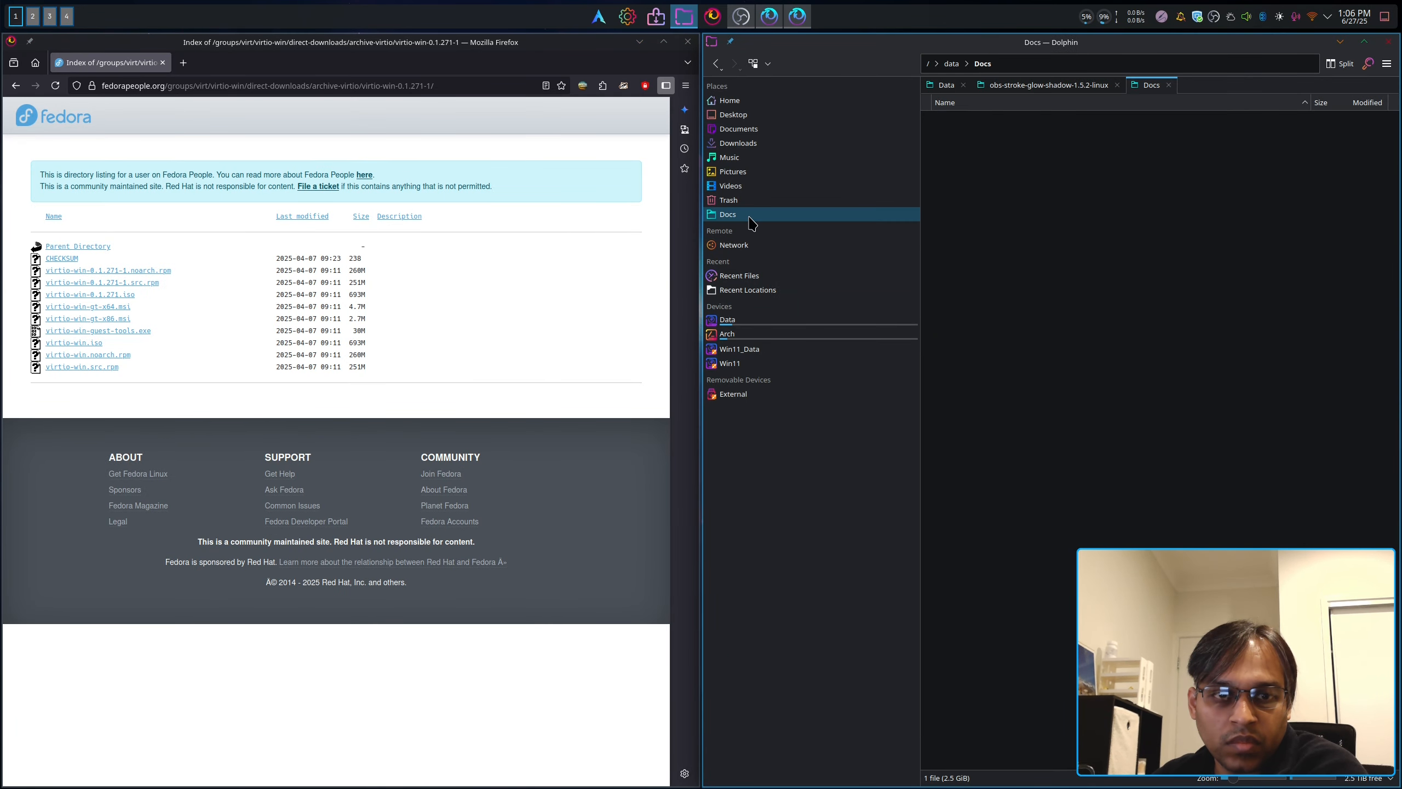
pyautogui.click(966, 64)
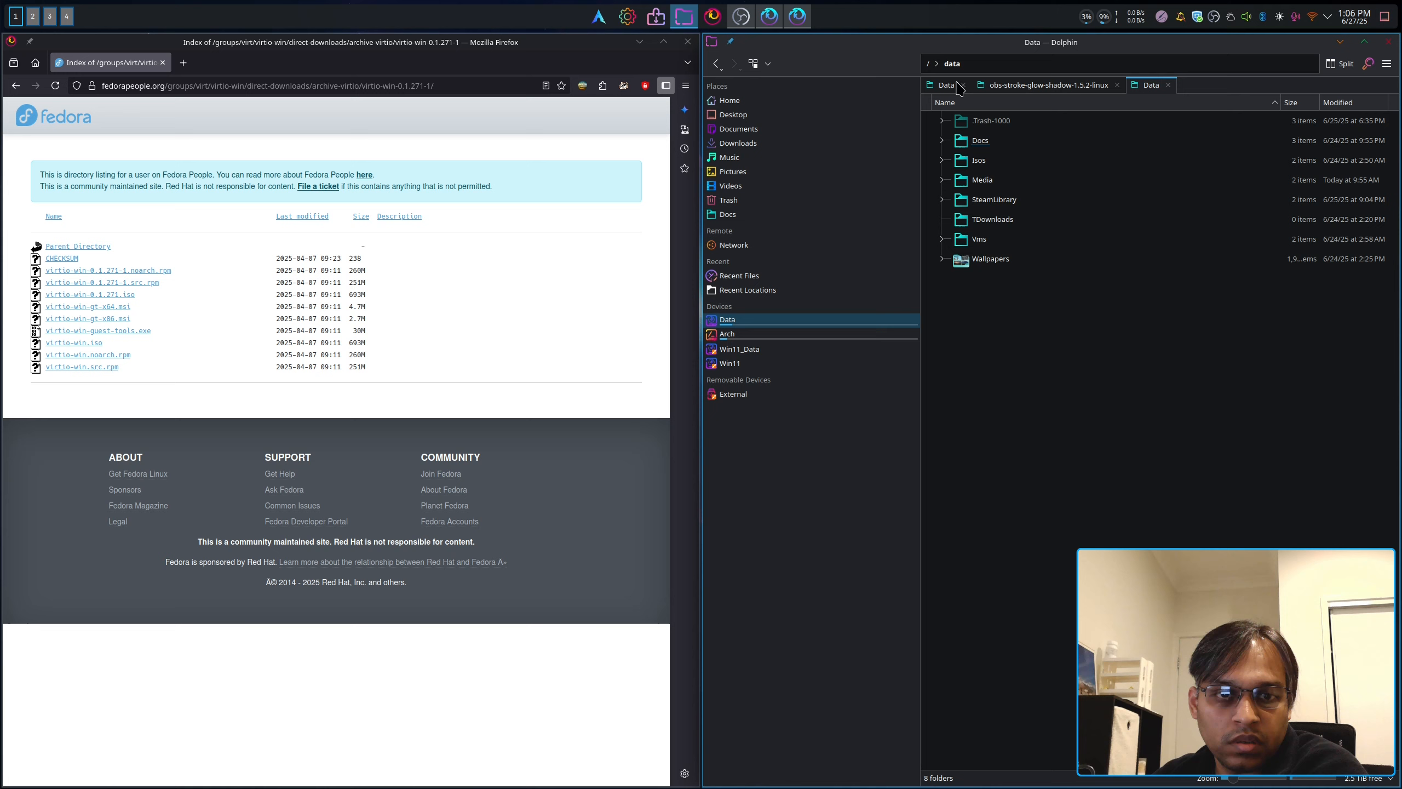
pyautogui.doubleClick(1002, 166)
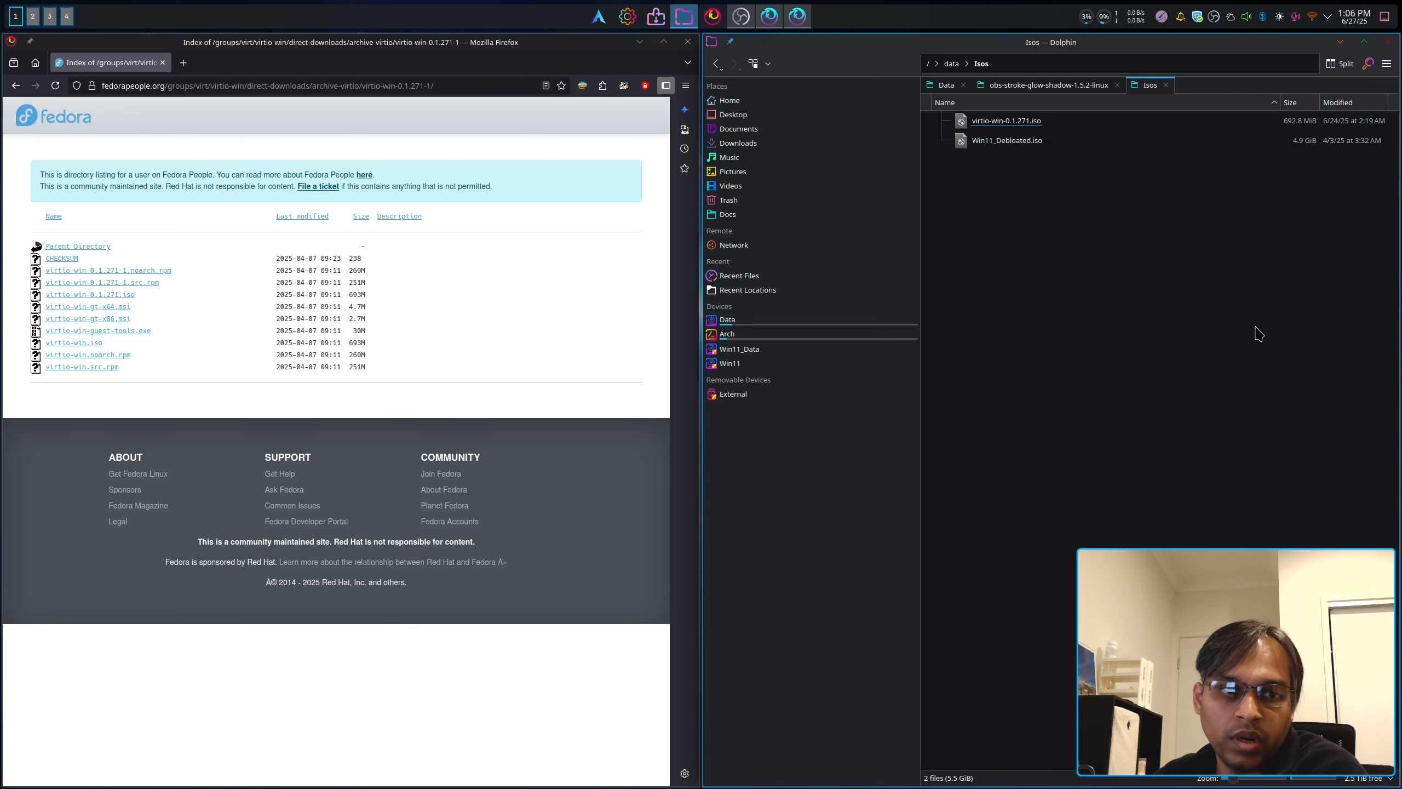
pyautogui.click(1371, 44)
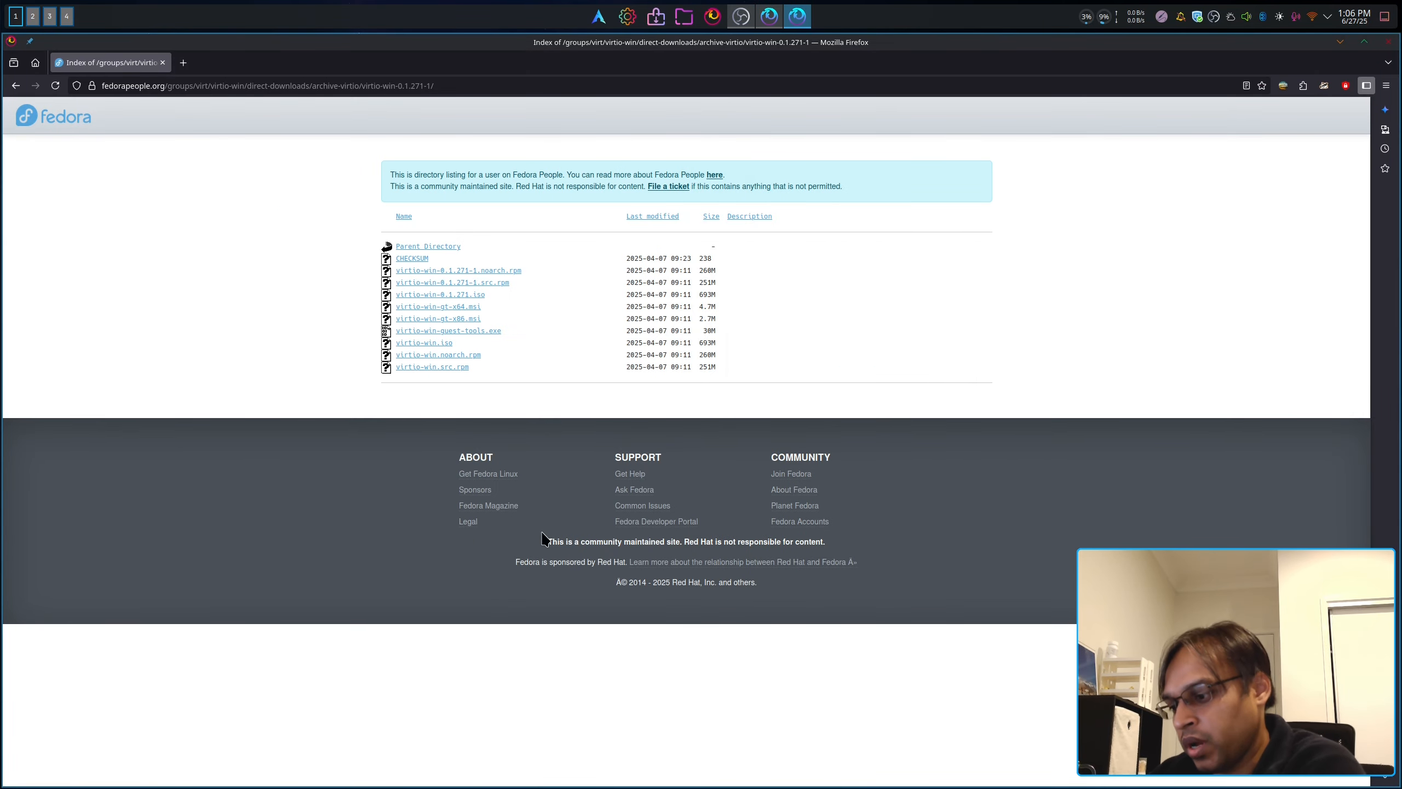
# Step: In a terminal, run 'sudo systemctl enable libvirtd.service'
pyautogui.press('super+Return')
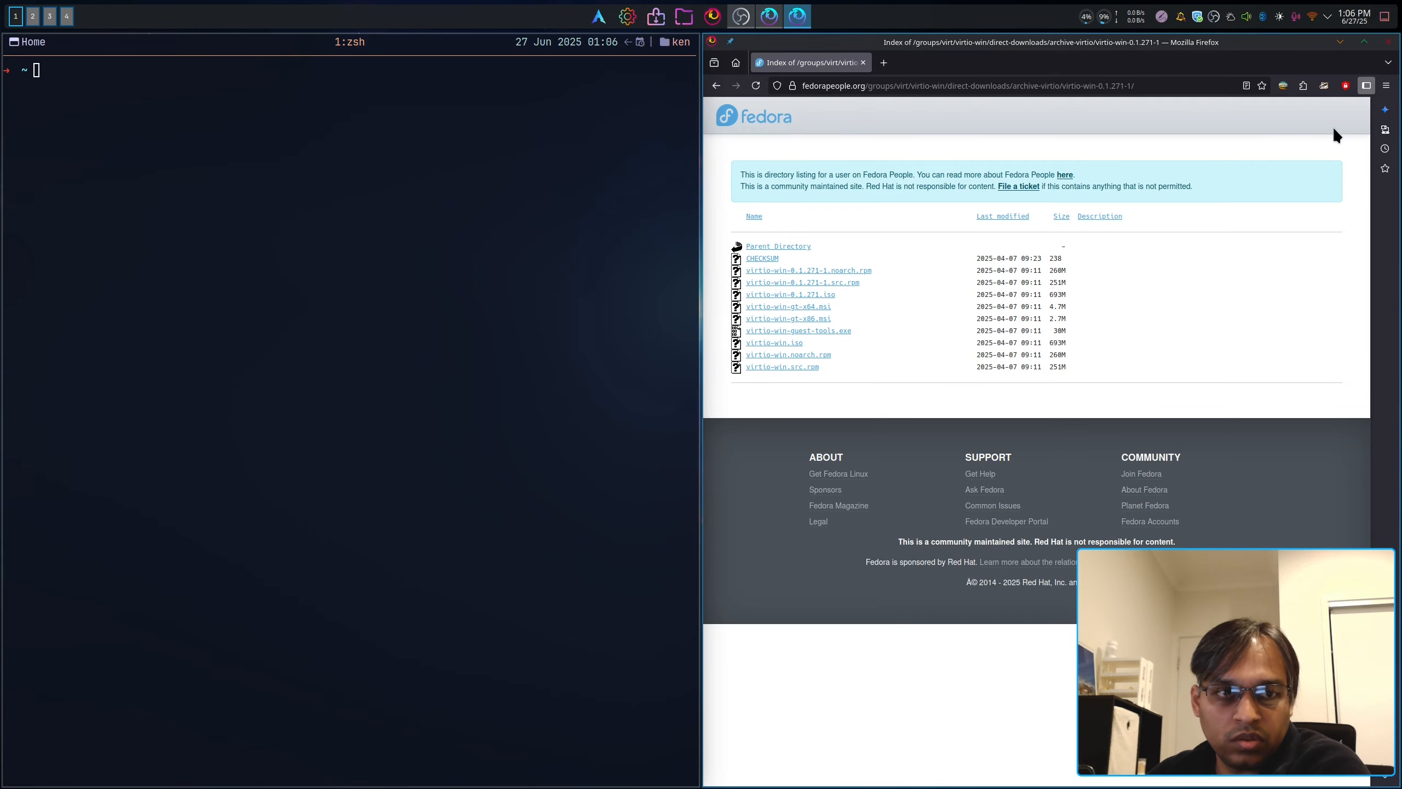
pyautogui.press('super+Return')
pyautogui.press('super+Return')
pyautogui.press('super+Return')
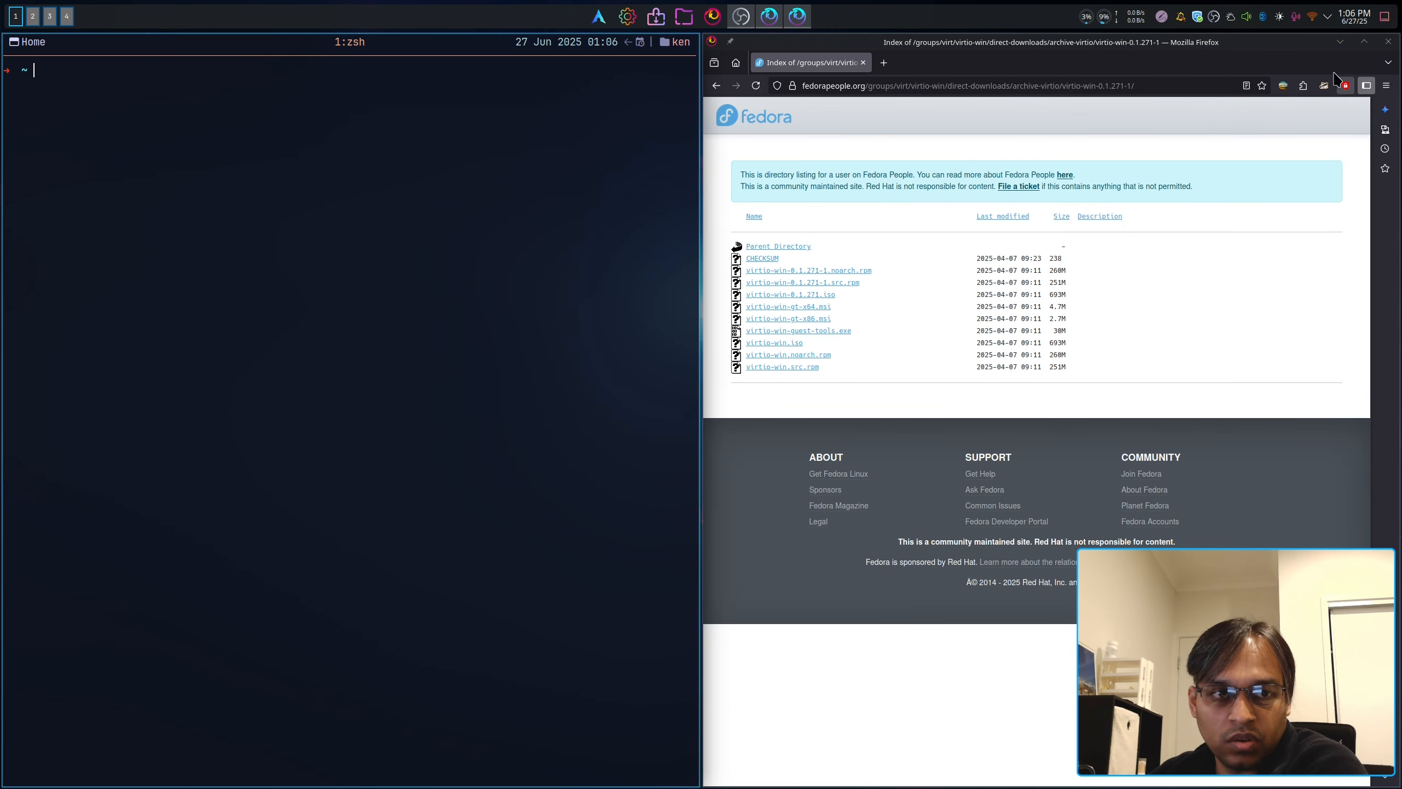
pyautogui.click(1336, 48)
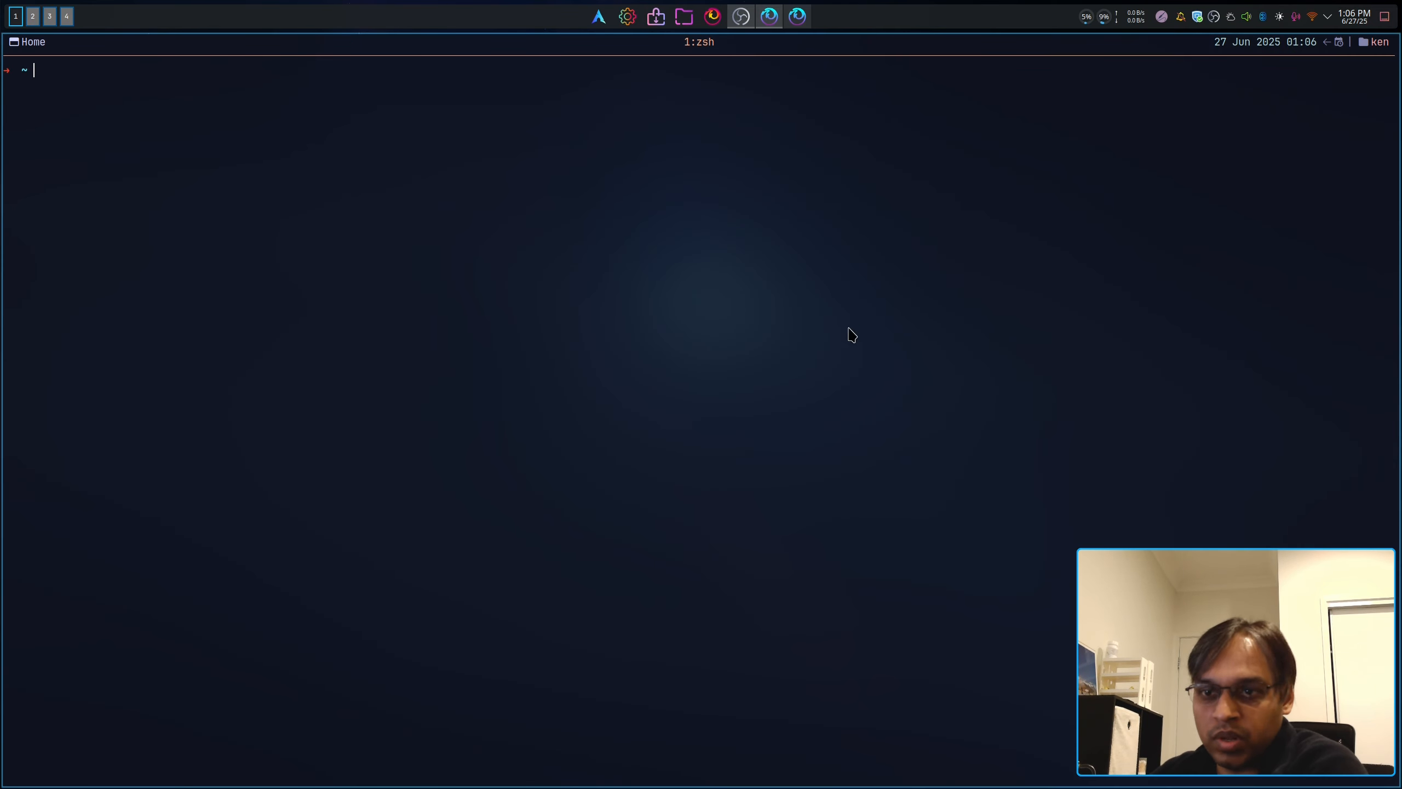
pyautogui.write('sudo systemc')
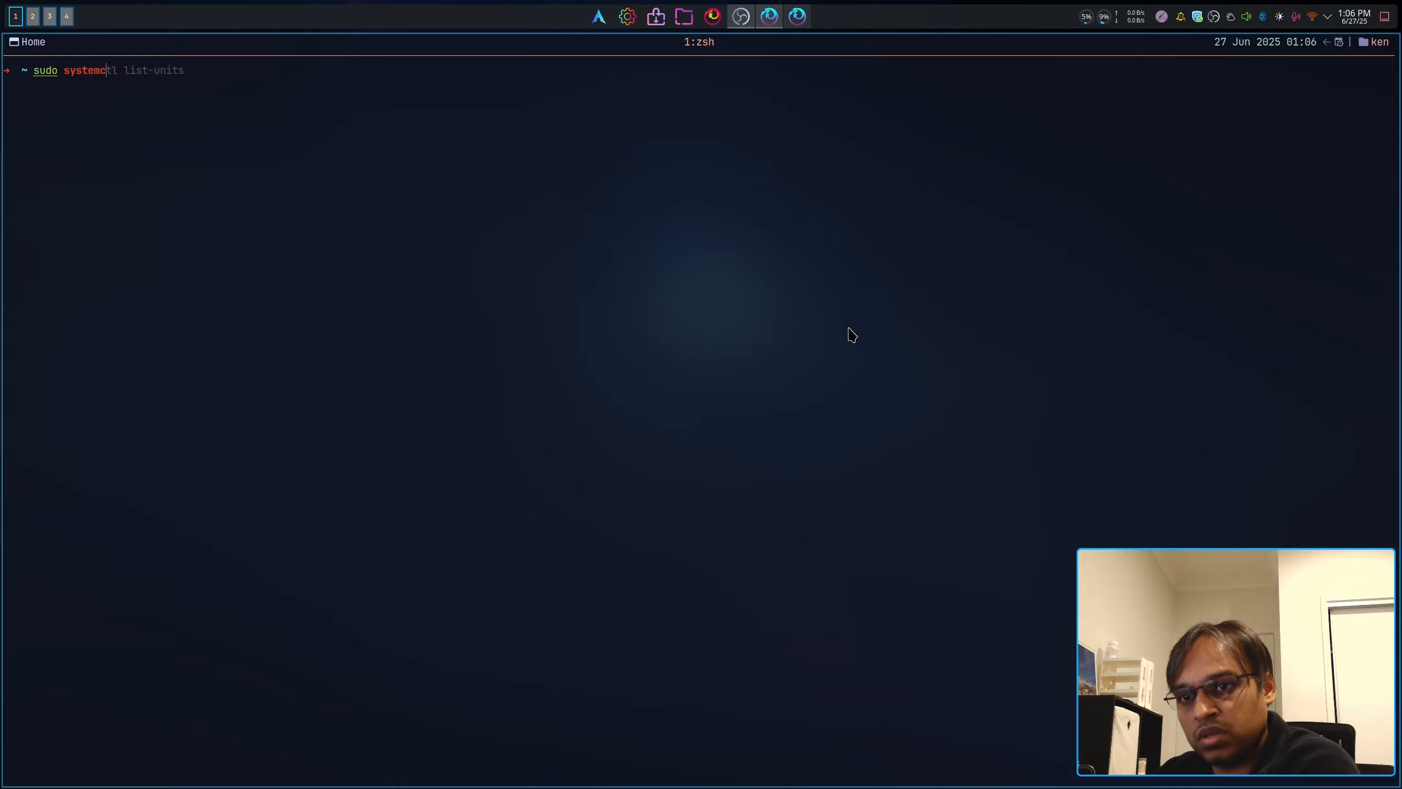
pyautogui.write('tl e')
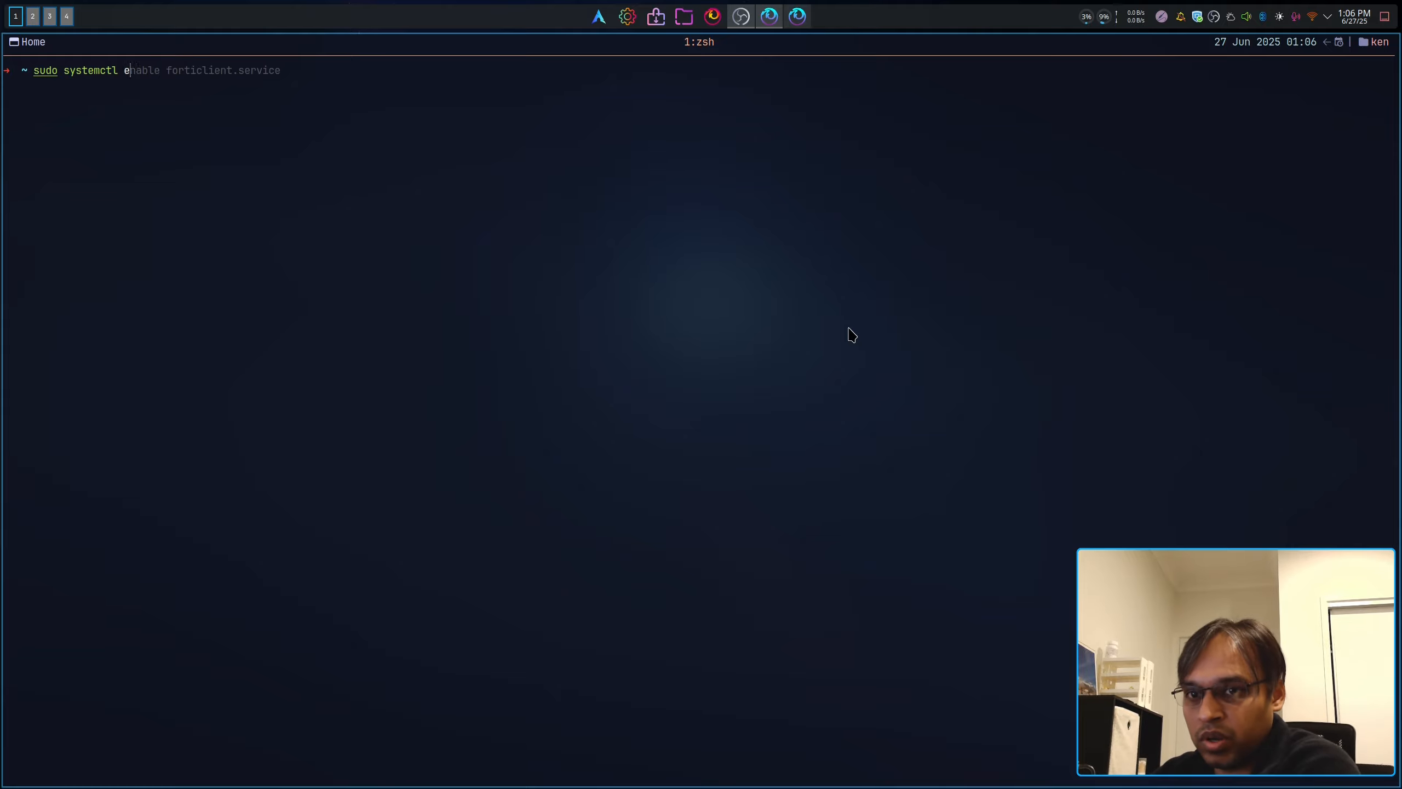
pyautogui.write('nable')
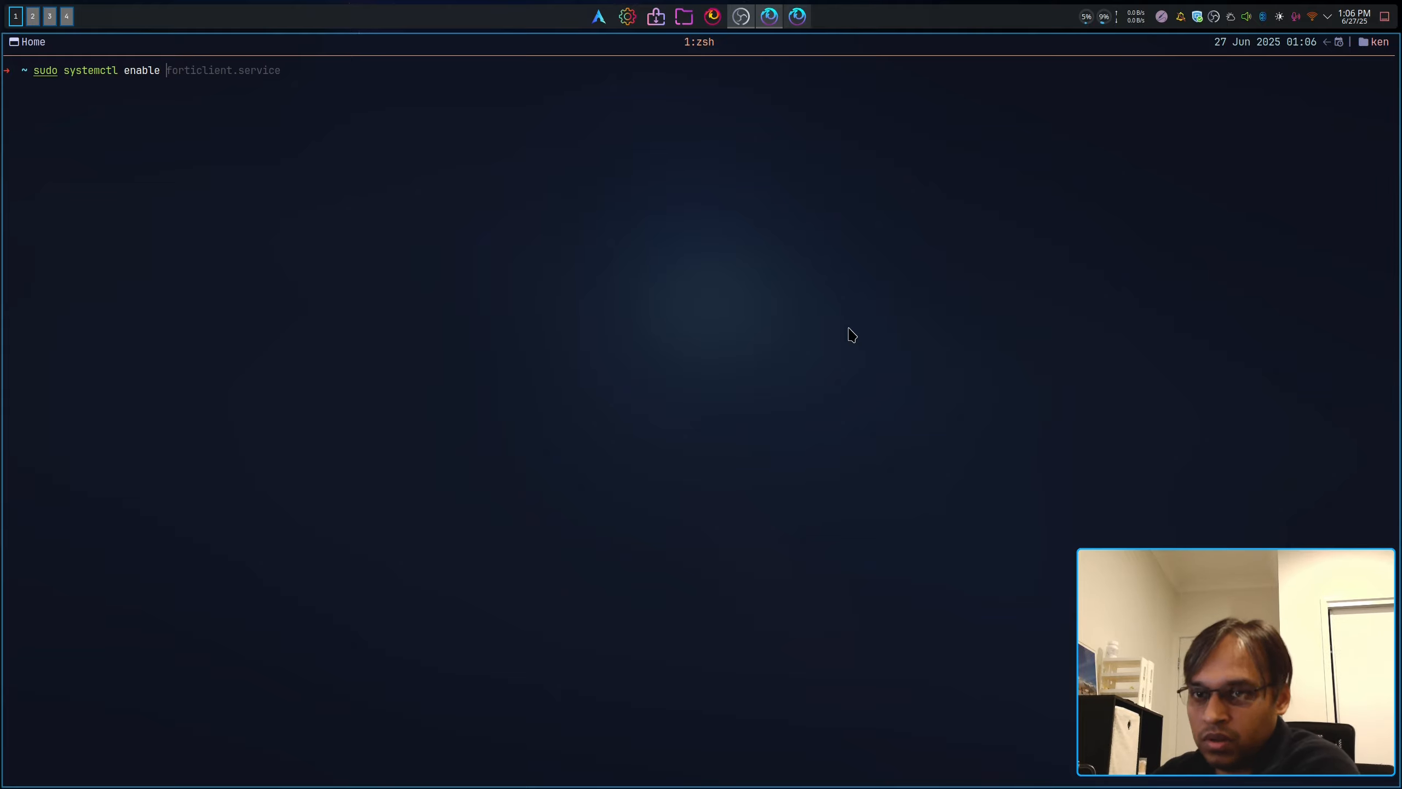
pyautogui.write(' libvirtd.service')
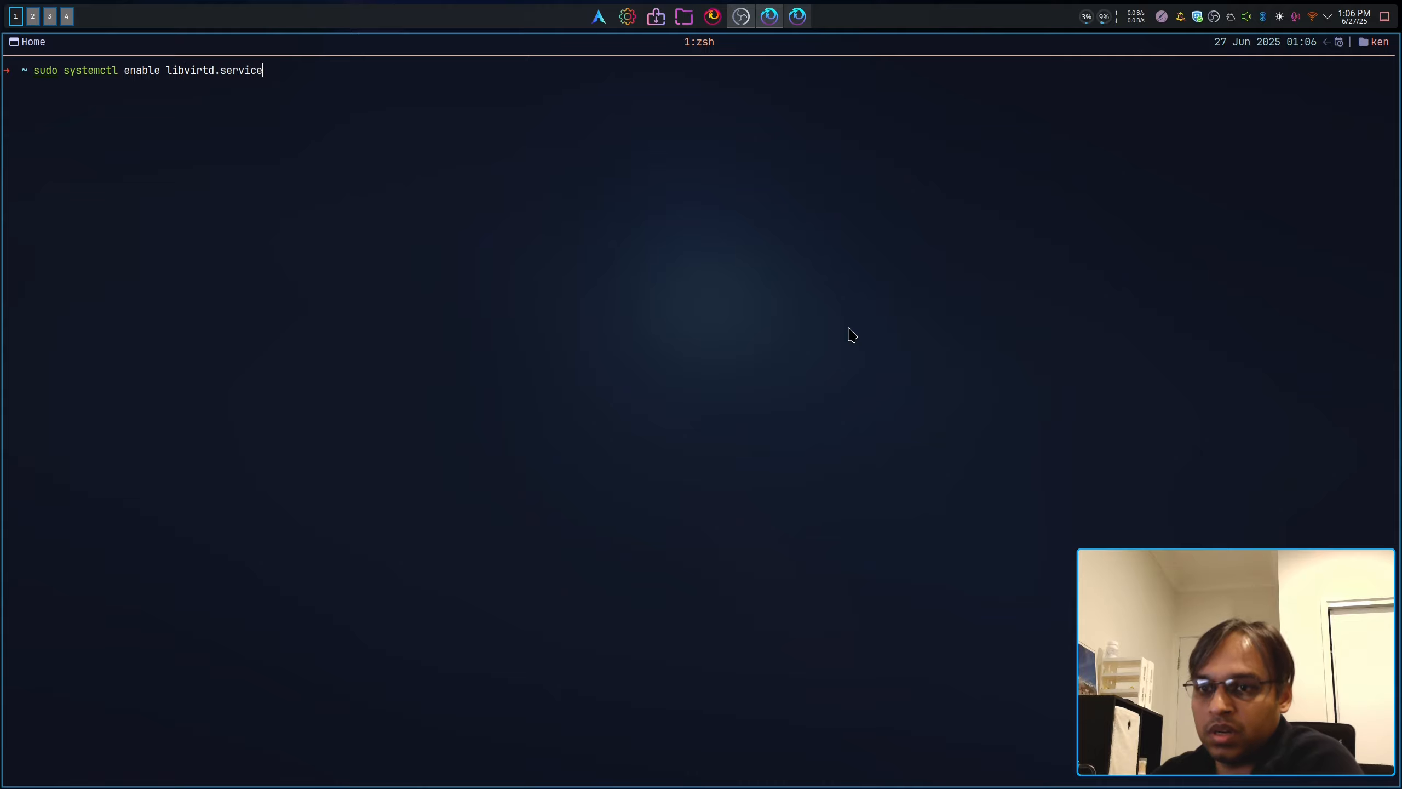
pyautogui.press('Return')
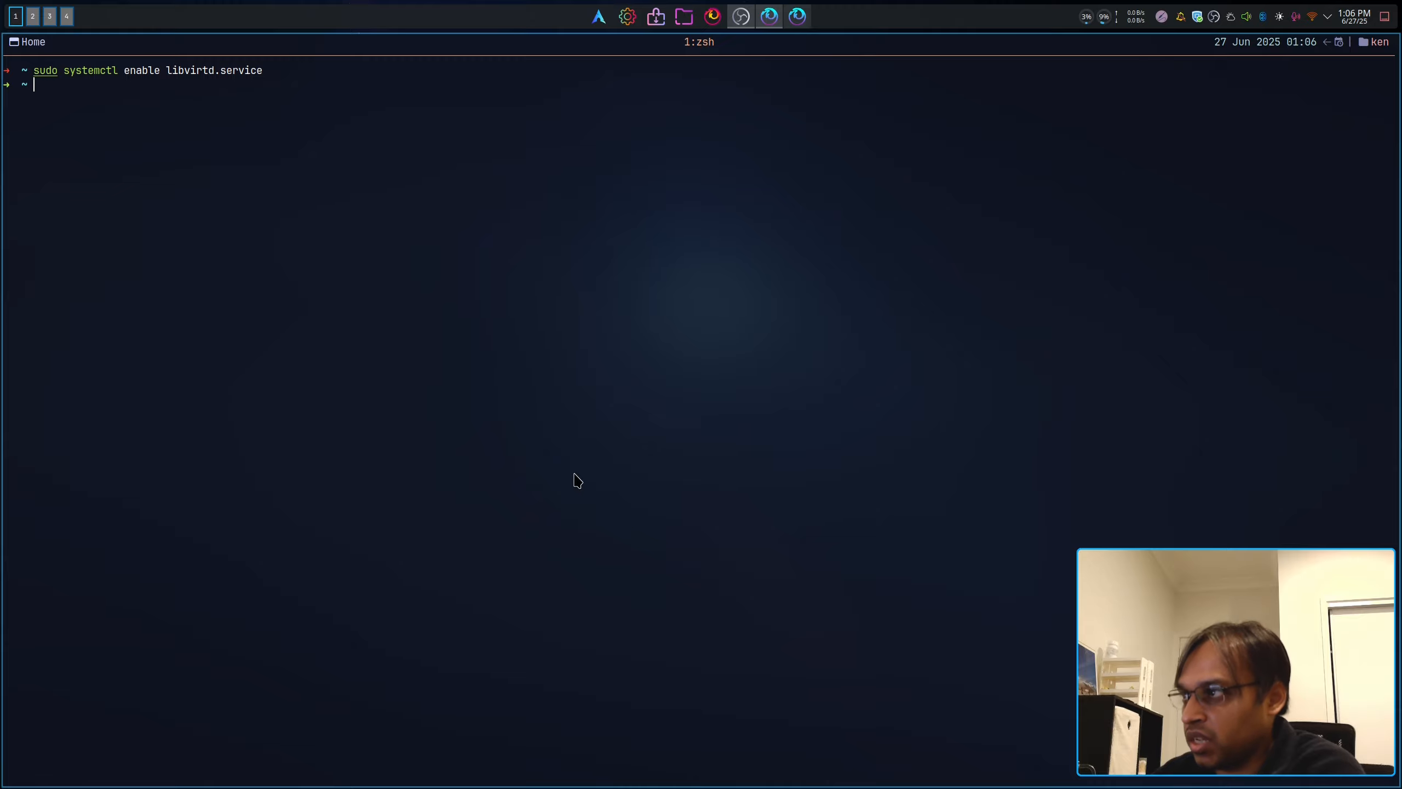
# Step: Type and erase trial 'sudo virsh' and 'virsh' commands, leaving an empty prompt
pyautogui.write('sudo ')
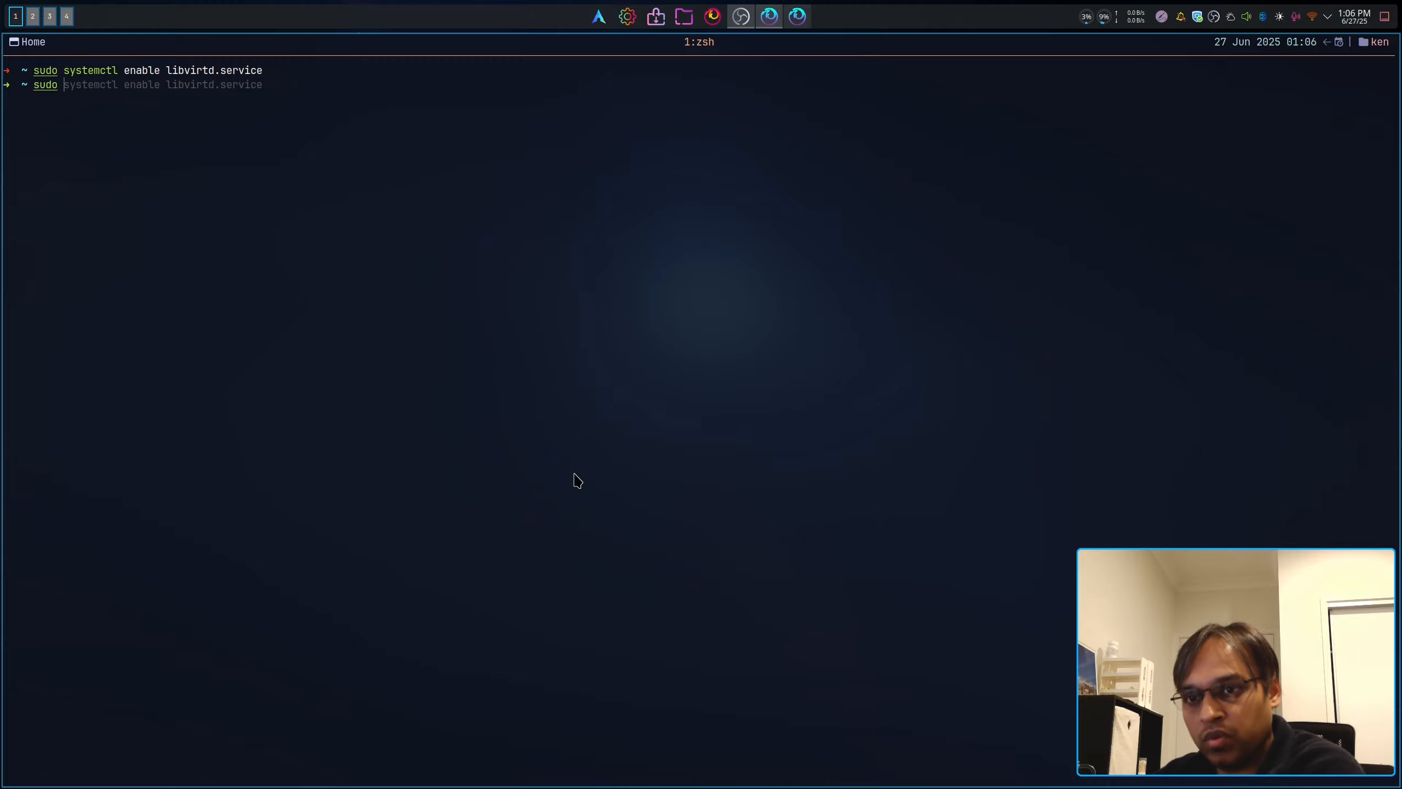
pyautogui.write('virsh')
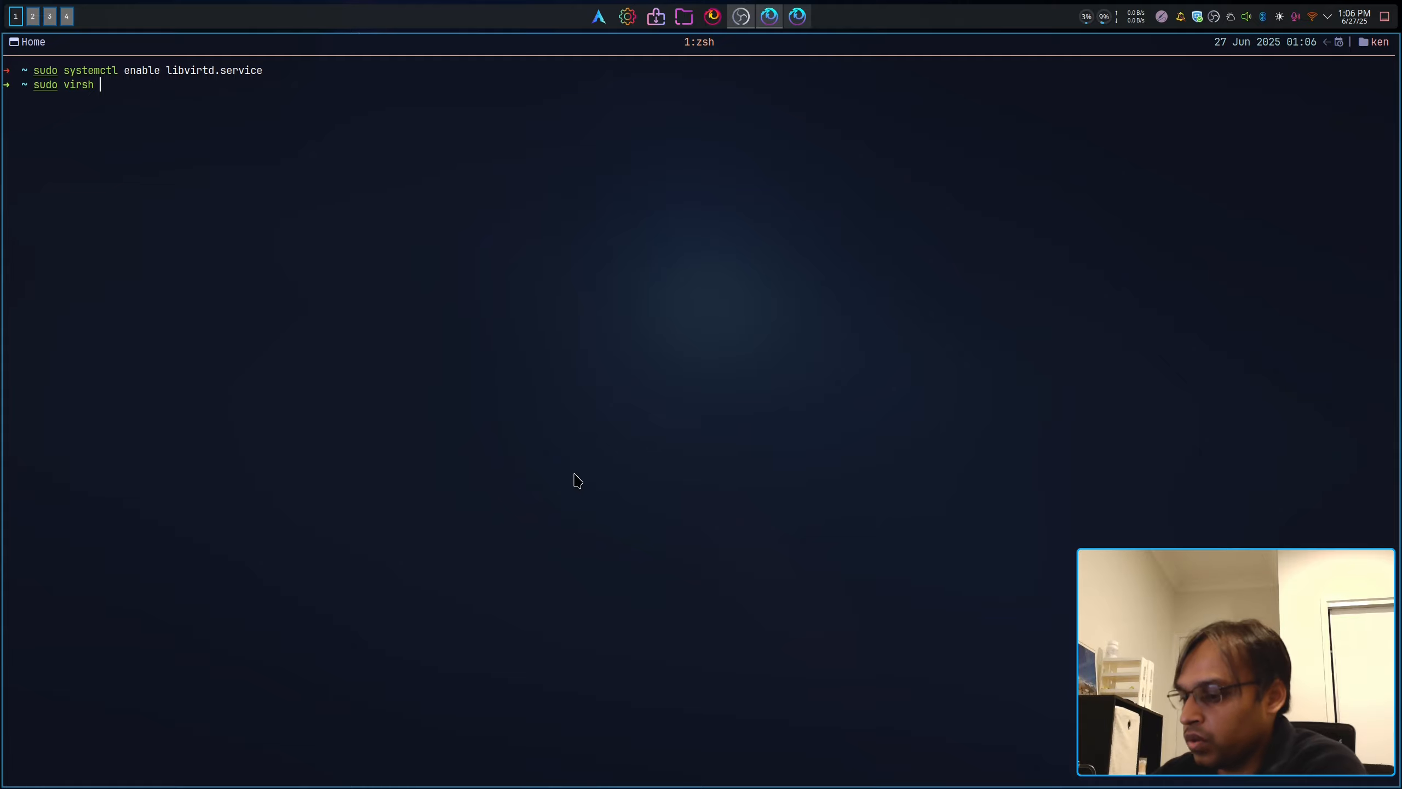
pyautogui.press('BackSpace')
pyautogui.press('BackSpace')
pyautogui.press('BackSpace')
pyautogui.press('BackSpace')
pyautogui.press('BackSpace')
pyautogui.press('BackSpace')
pyautogui.press('BackSpace')
pyautogui.press('BackSpace')
pyautogui.press('BackSpace')
pyautogui.press('BackSpace')
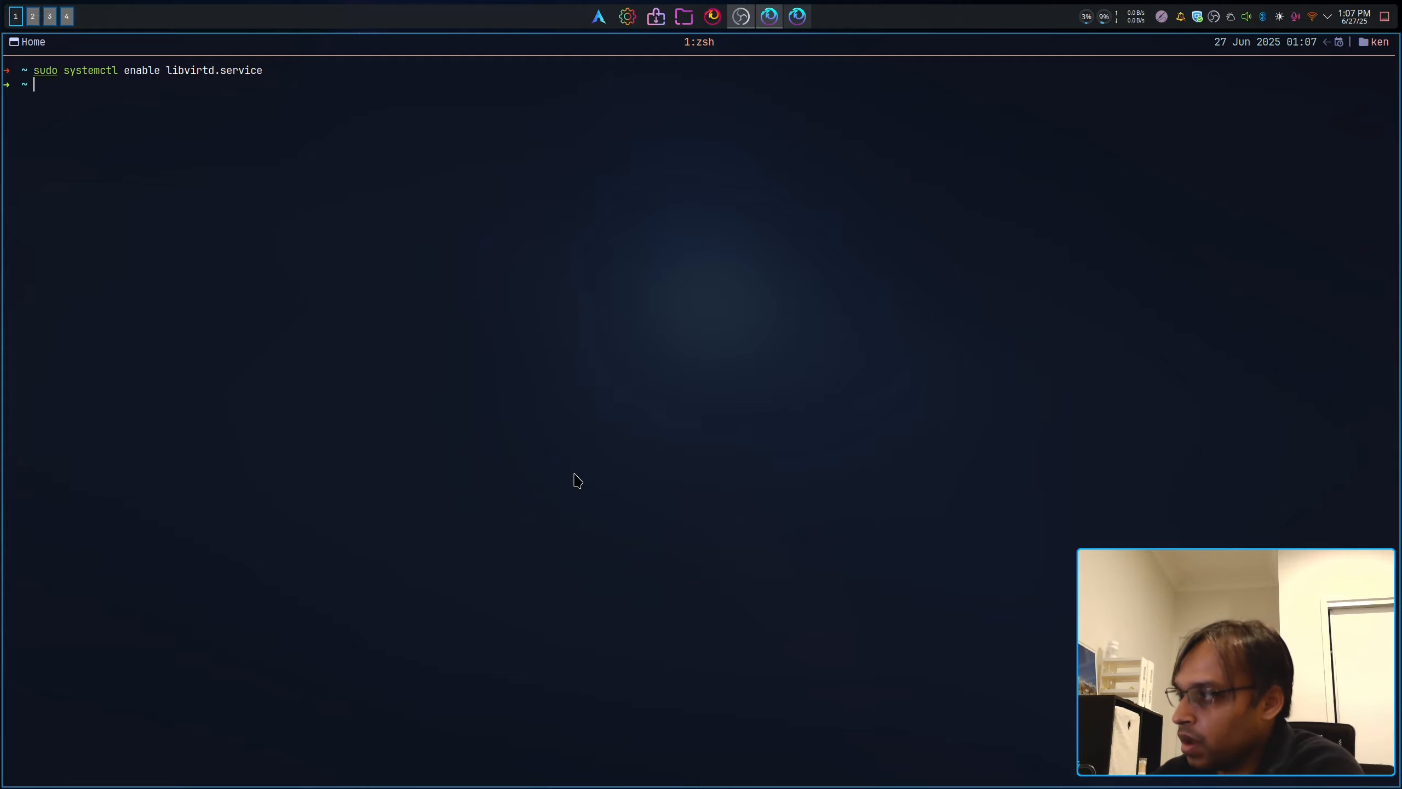
pyautogui.write('virsh')
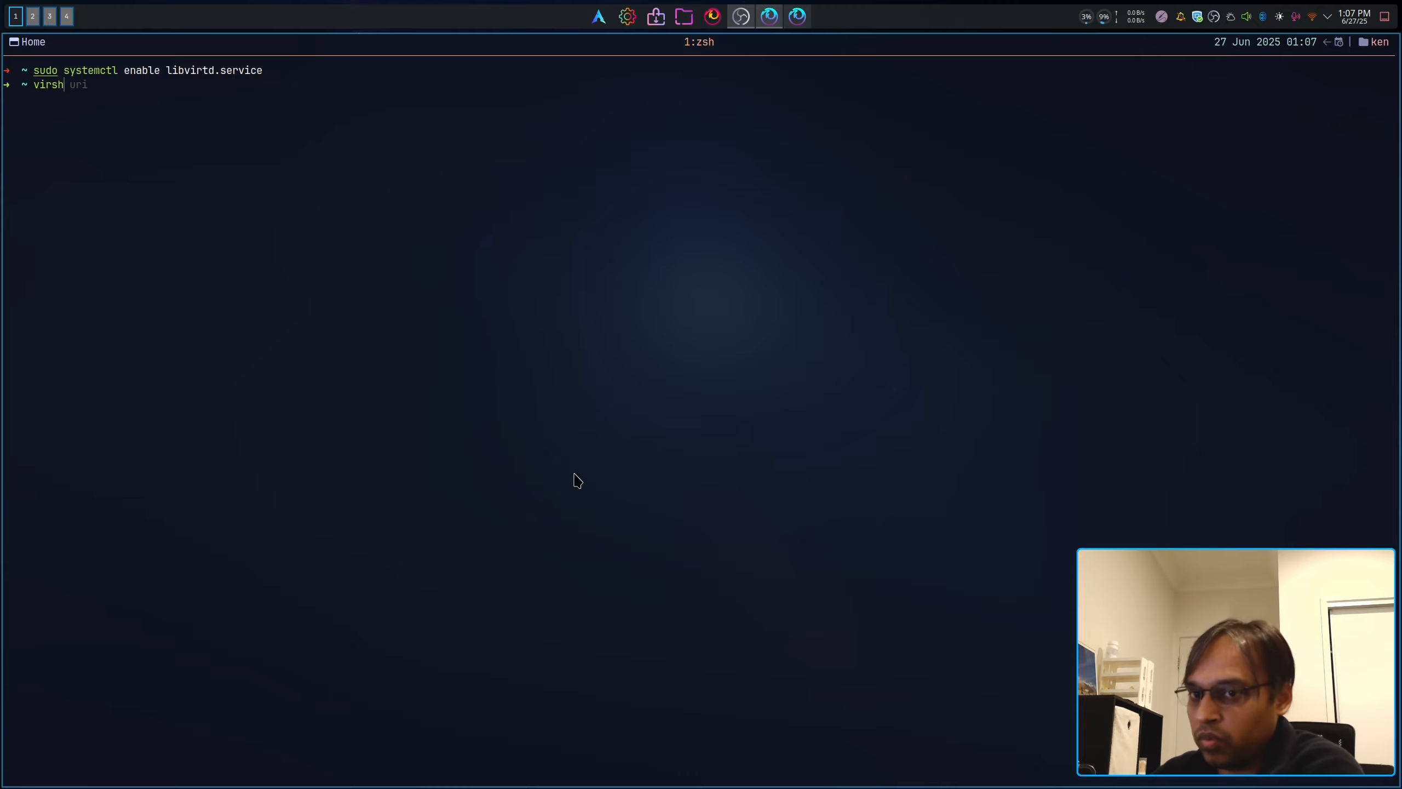
pyautogui.press('BackSpace')
pyautogui.press('BackSpace')
pyautogui.press('BackSpace')
pyautogui.press('BackSpace')
pyautogui.press('BackSpace')
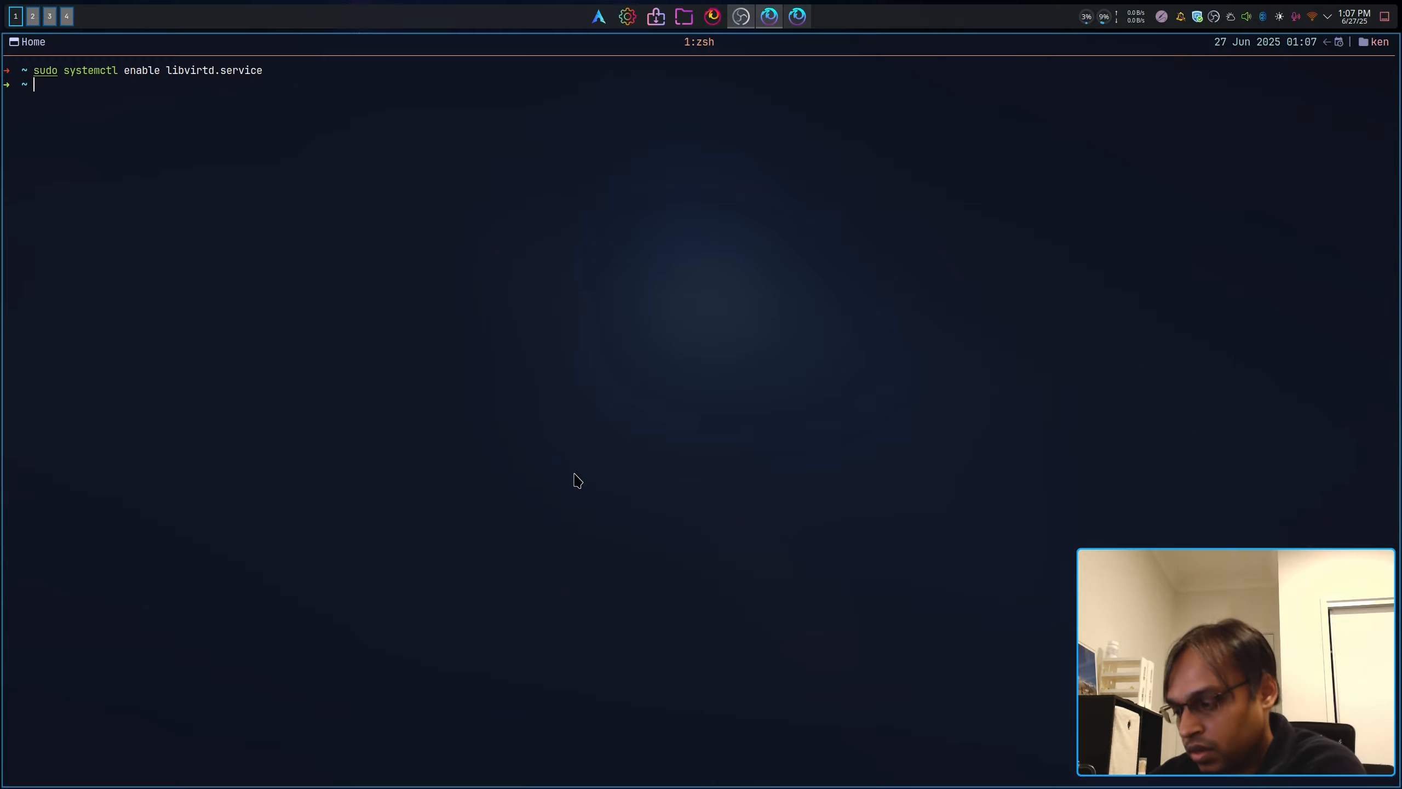
# Step: Switch to the dotfiles tmux session and launch nvim there
pyautogui.hotkey('ctrl', 'b')
pyautogui.hotkey('shift', 't')
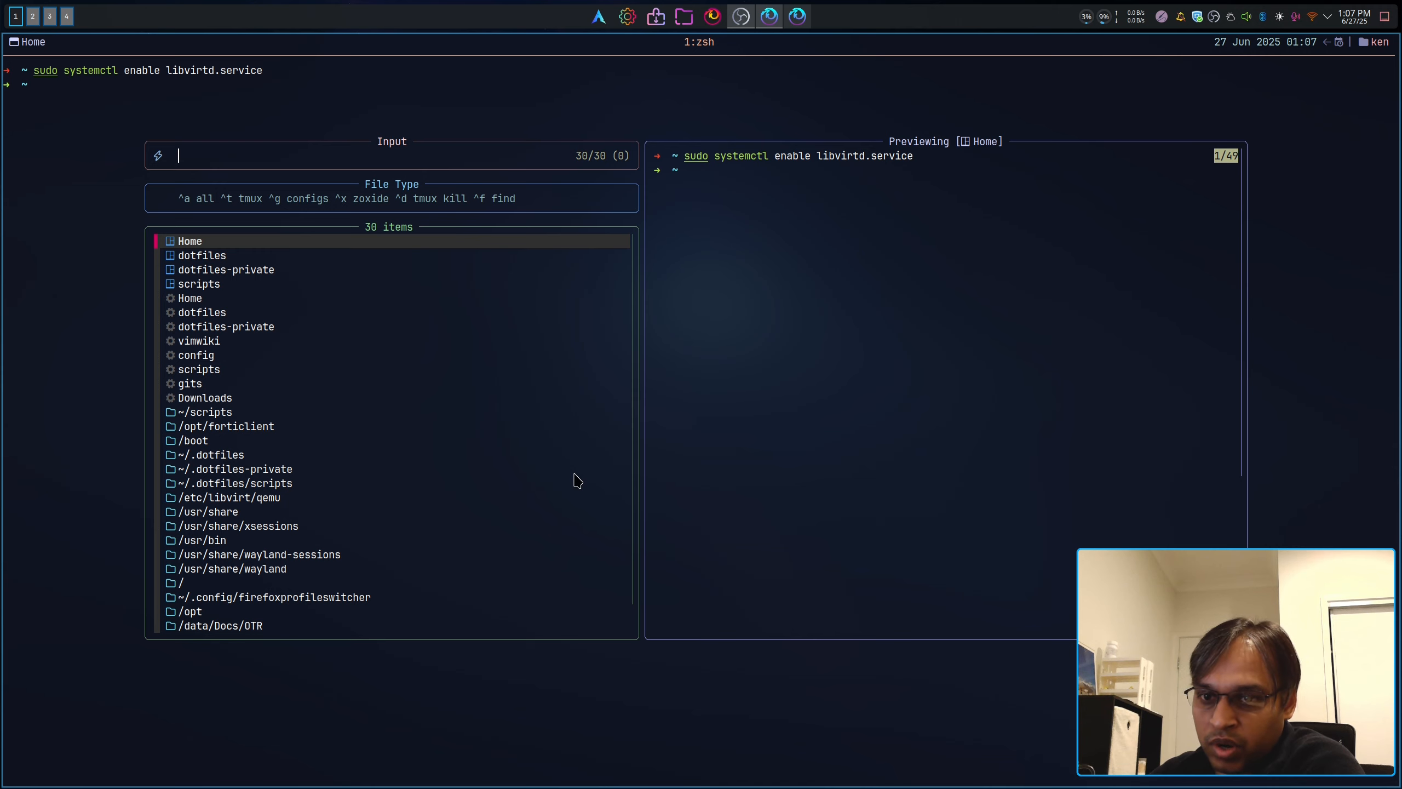
pyautogui.press('Down')
pyautogui.press('Return')
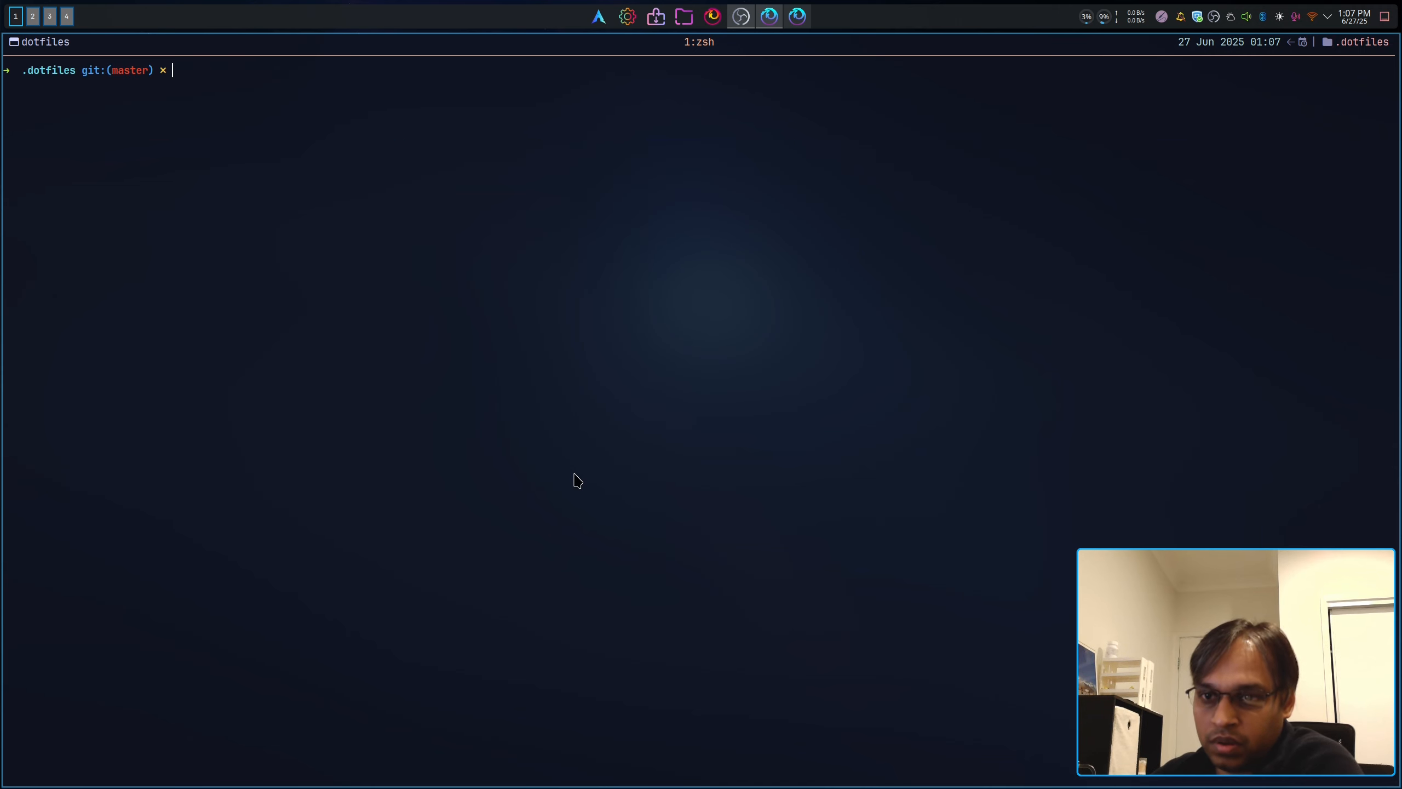
pyautogui.write('nvim')
pyautogui.press('Return')
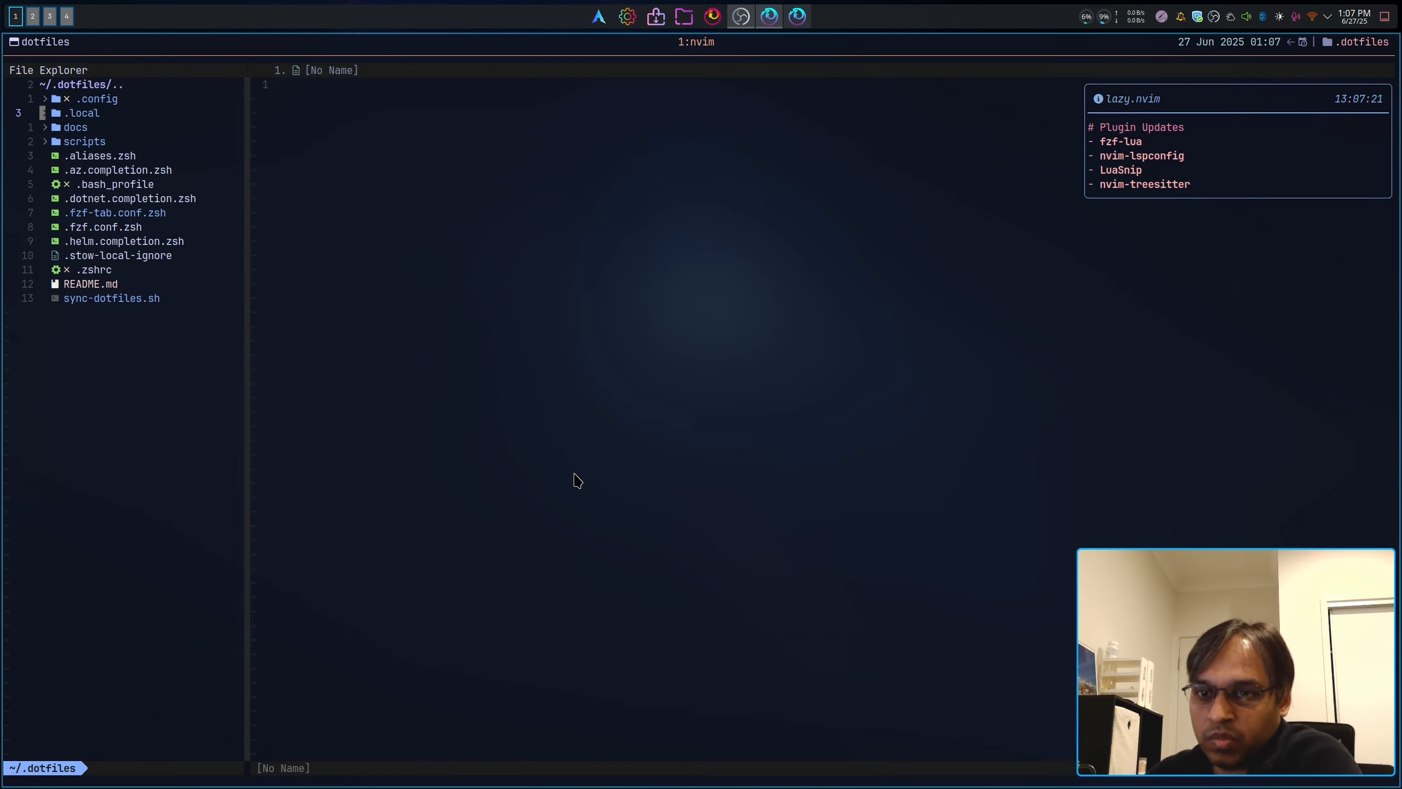
# Step: Open .bash_profile and move to the LIBVIRT_DEFAULT_URI='qemu:///system' line
pyautogui.press('j')
pyautogui.press('j')
pyautogui.press('j')
pyautogui.press('j')
pyautogui.press('j')
pyautogui.press('k')
pyautogui.press('k')
pyautogui.press('j')
pyautogui.press('j')
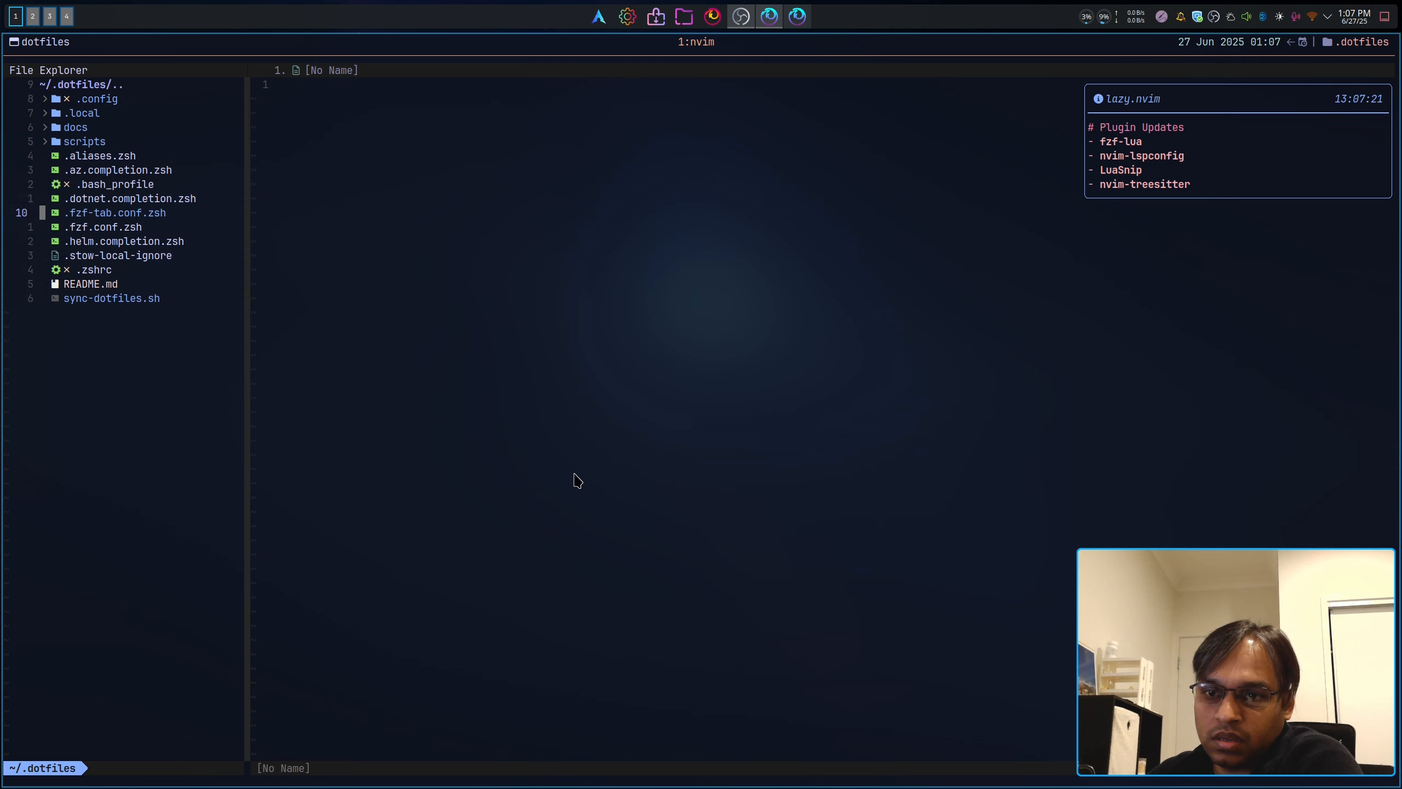
pyautogui.press('j')
pyautogui.press('j')
pyautogui.press('j')
pyautogui.press('k')
pyautogui.press('k')
pyautogui.press('k')
pyautogui.press('k')
pyautogui.press('k')
pyautogui.press('Return')
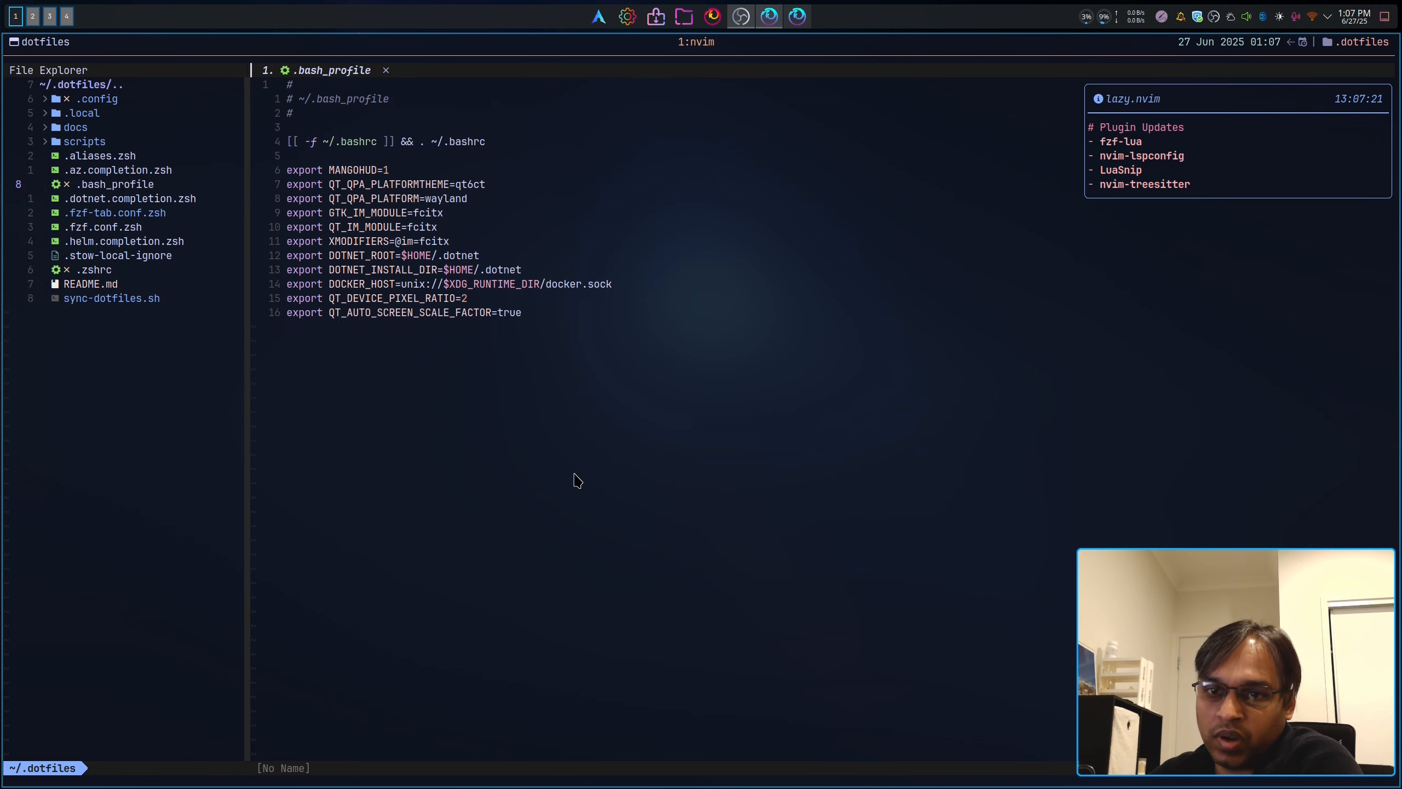
pyautogui.press('j')
pyautogui.press('j')
pyautogui.press('j')
pyautogui.press('j')
pyautogui.press('j')
pyautogui.press('j')
pyautogui.press('j')
pyautogui.press('j')
pyautogui.press('j')
pyautogui.press('j')
pyautogui.press('j')
pyautogui.press('j')
pyautogui.press('j')
pyautogui.press('j')
pyautogui.press('j')
pyautogui.press('j')
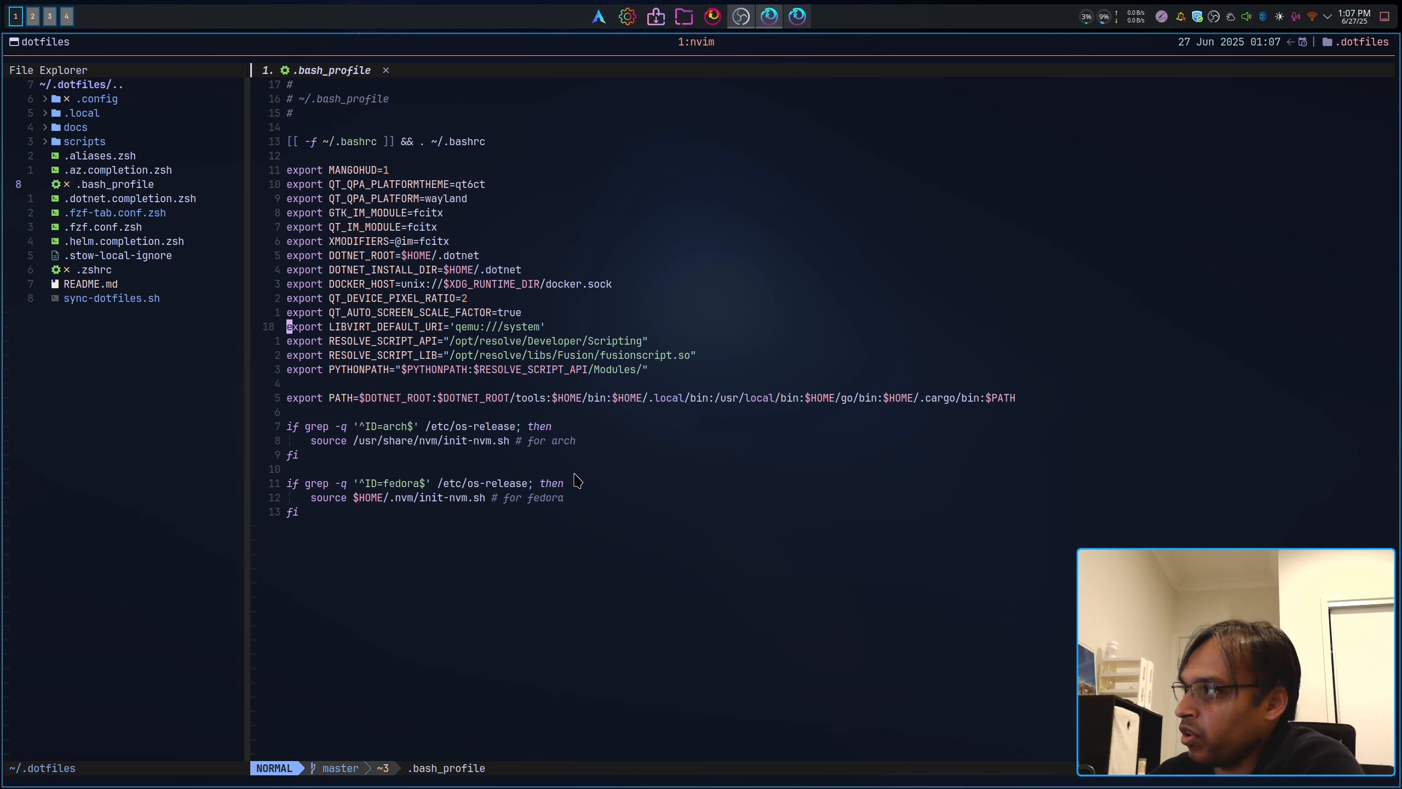
pyautogui.press('w')
pyautogui.press('w')
pyautogui.press('w')
pyautogui.press('w')
pyautogui.press('w')
pyautogui.press('w')
pyautogui.press('w')
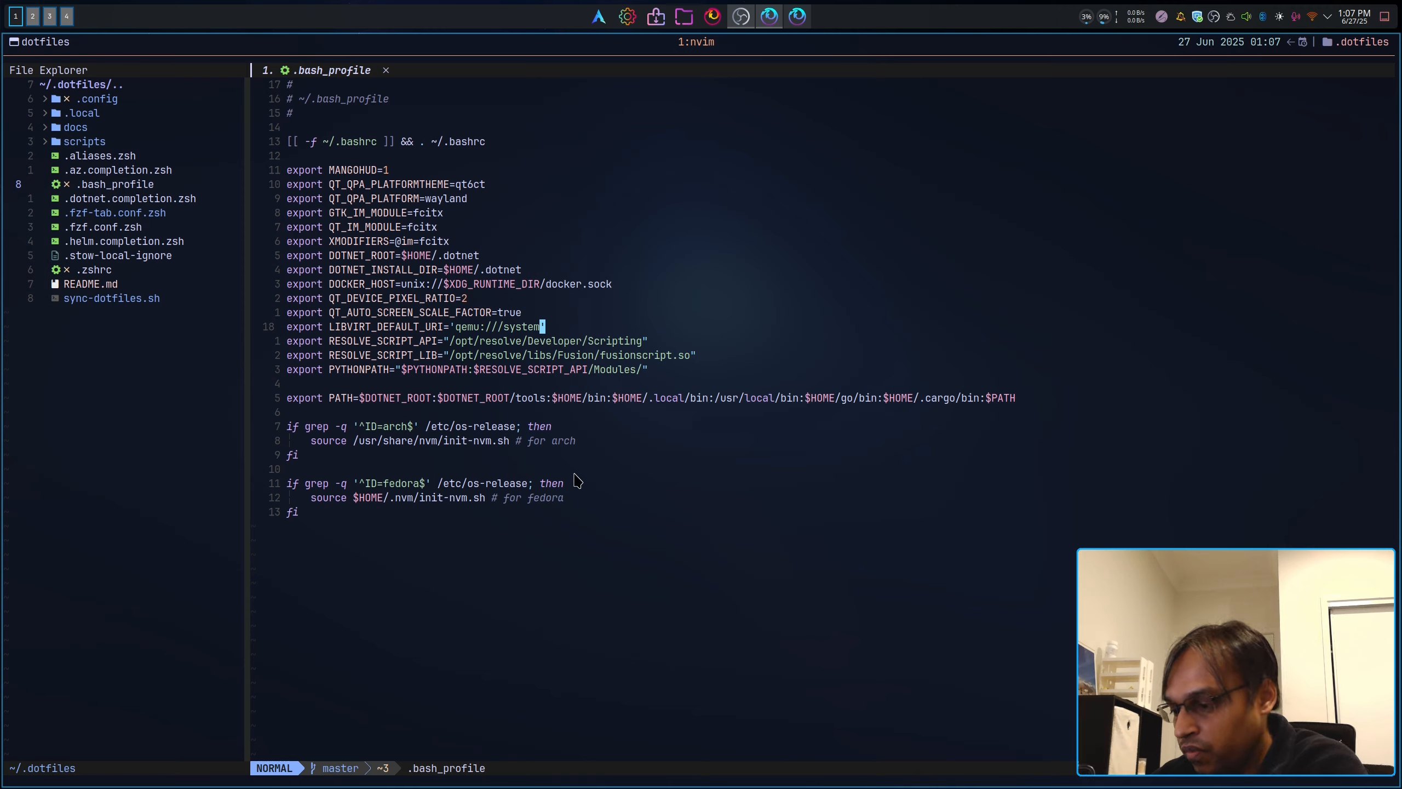
pyautogui.press(':')
# Step: Quit Neovim with :q and clear the screen
pyautogui.write('q')
pyautogui.press('Return')
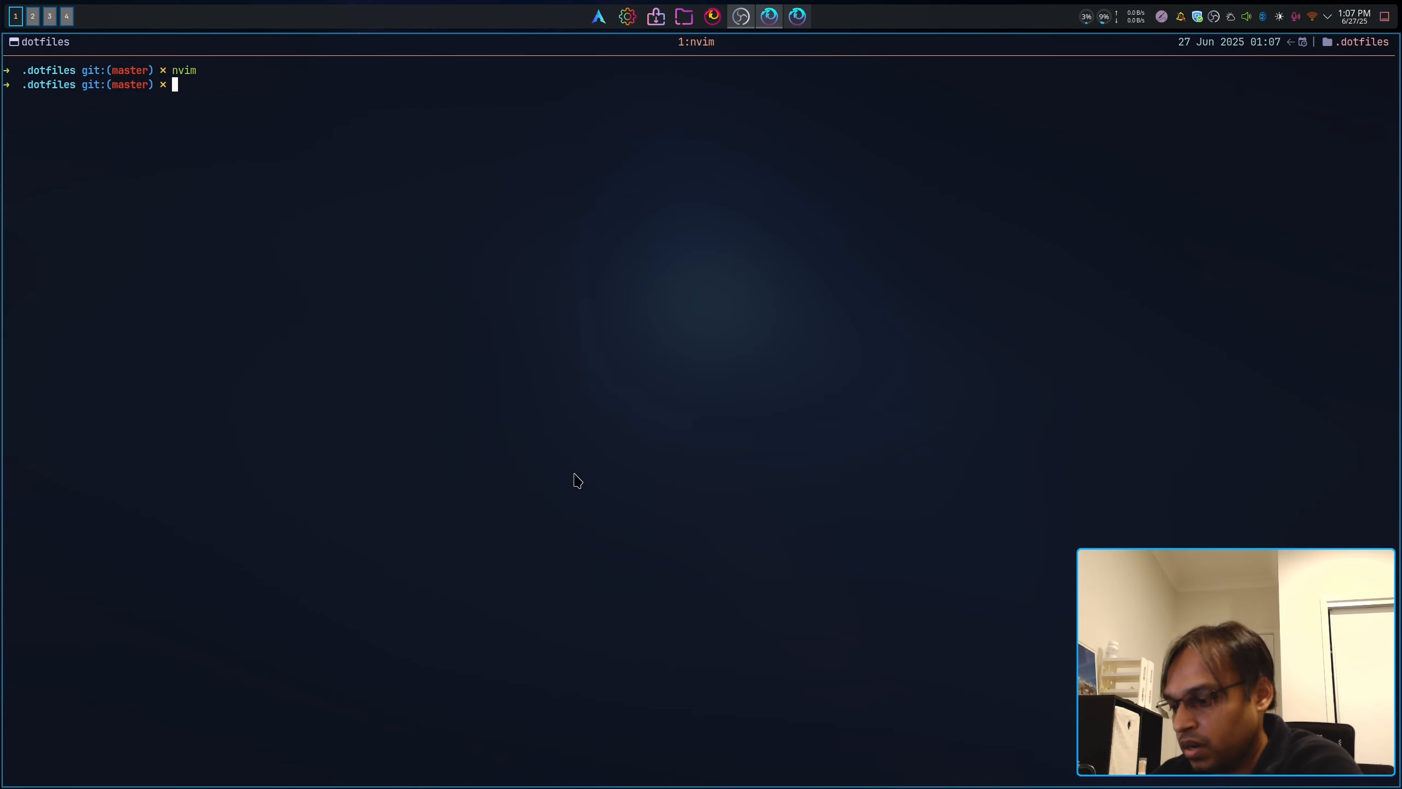
pyautogui.hotkey('ctrl', 'l')
# Step: Change into /etc/libvirt using tab completion
pyautogui.write('cd /')
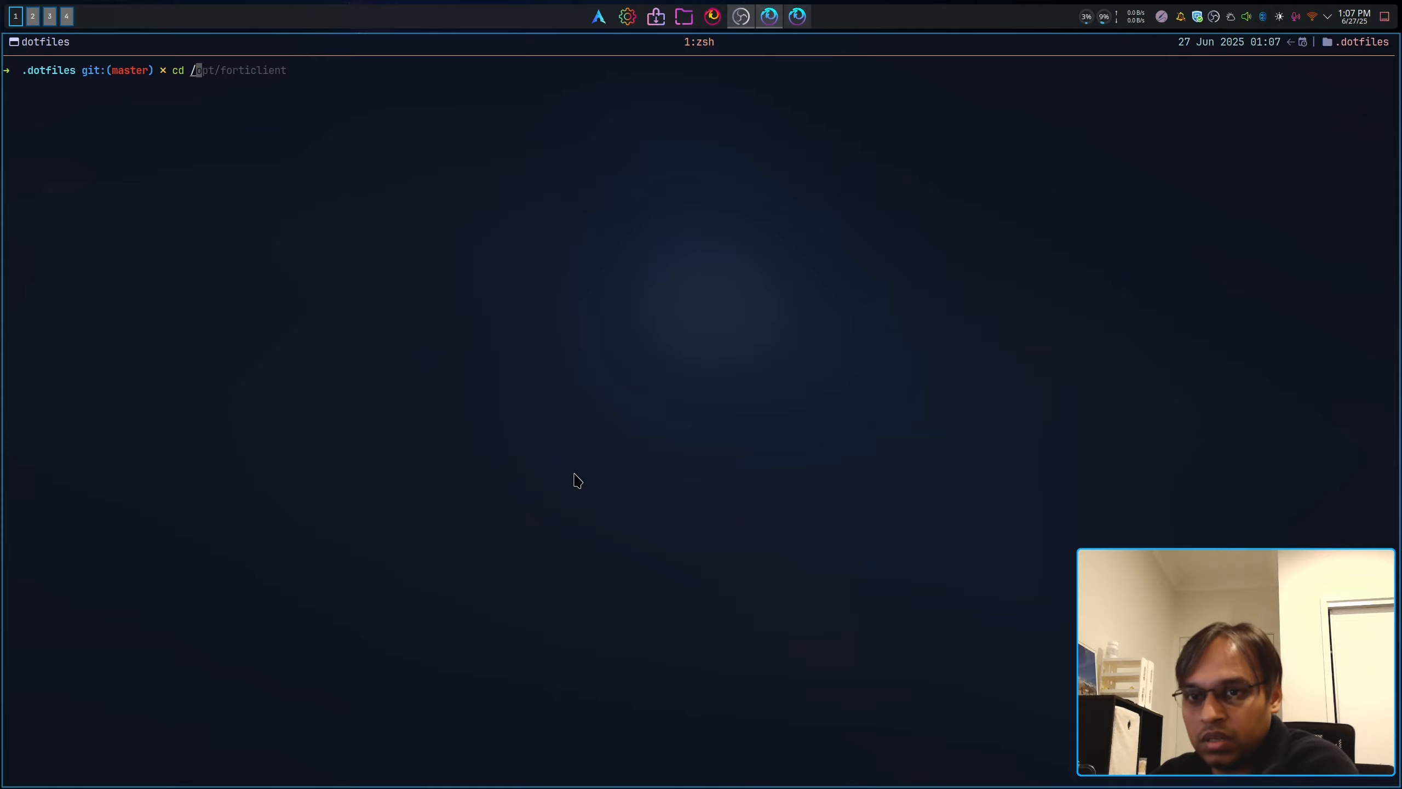
pyautogui.write('etc/')
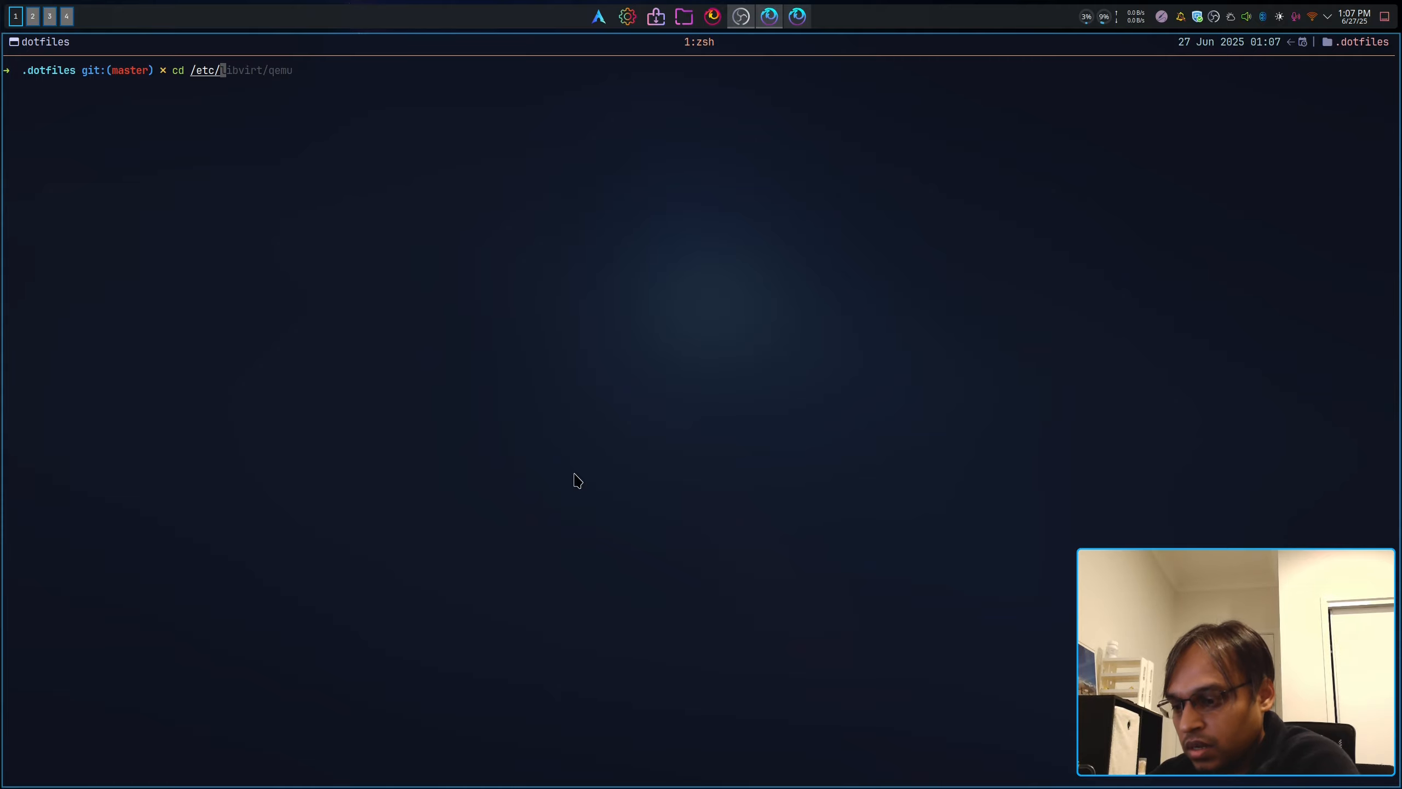
pyautogui.write('lib')
pyautogui.press('Tab')
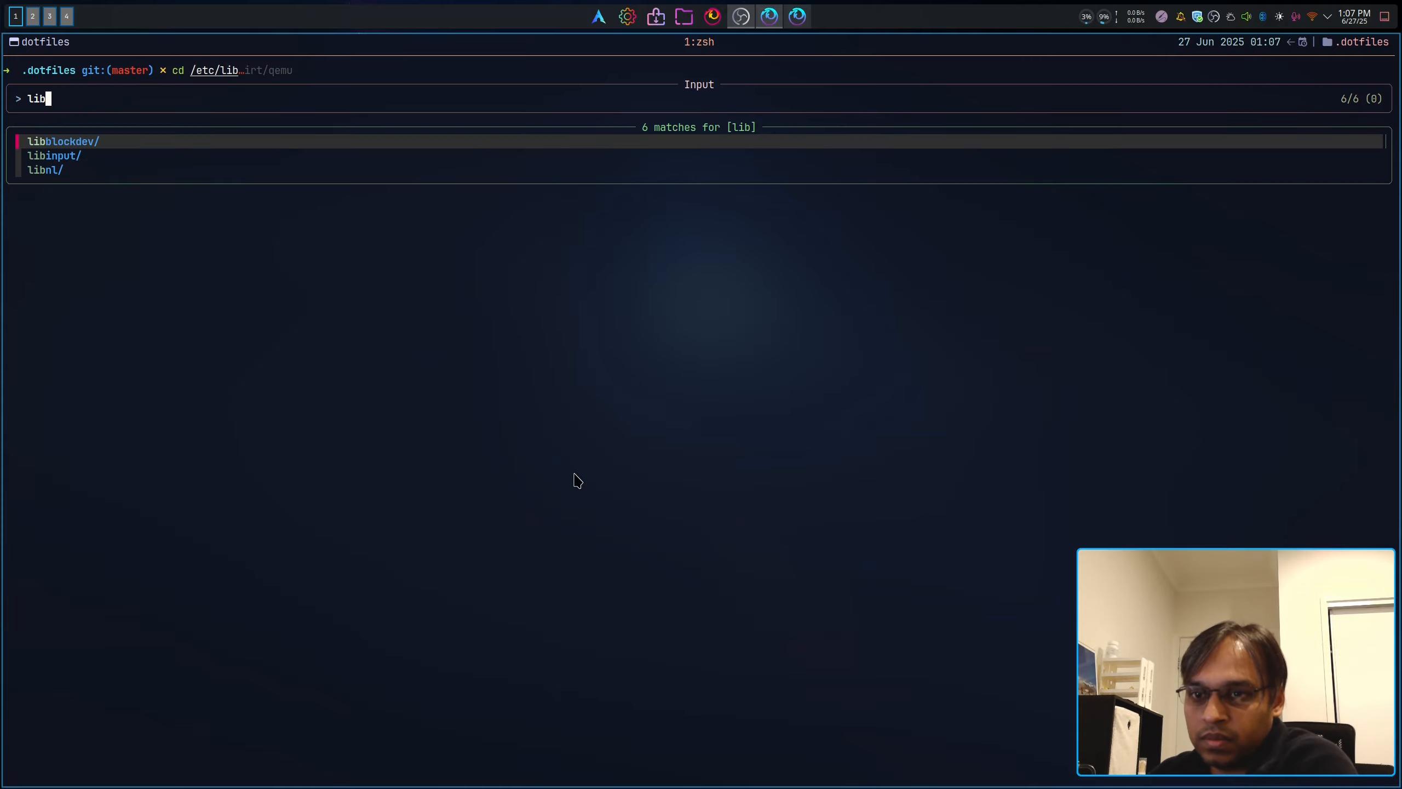
pyautogui.press('Down')
pyautogui.press('Down')
pyautogui.press('Down')
pyautogui.press('Down')
pyautogui.press('Down')
pyautogui.press('Return')
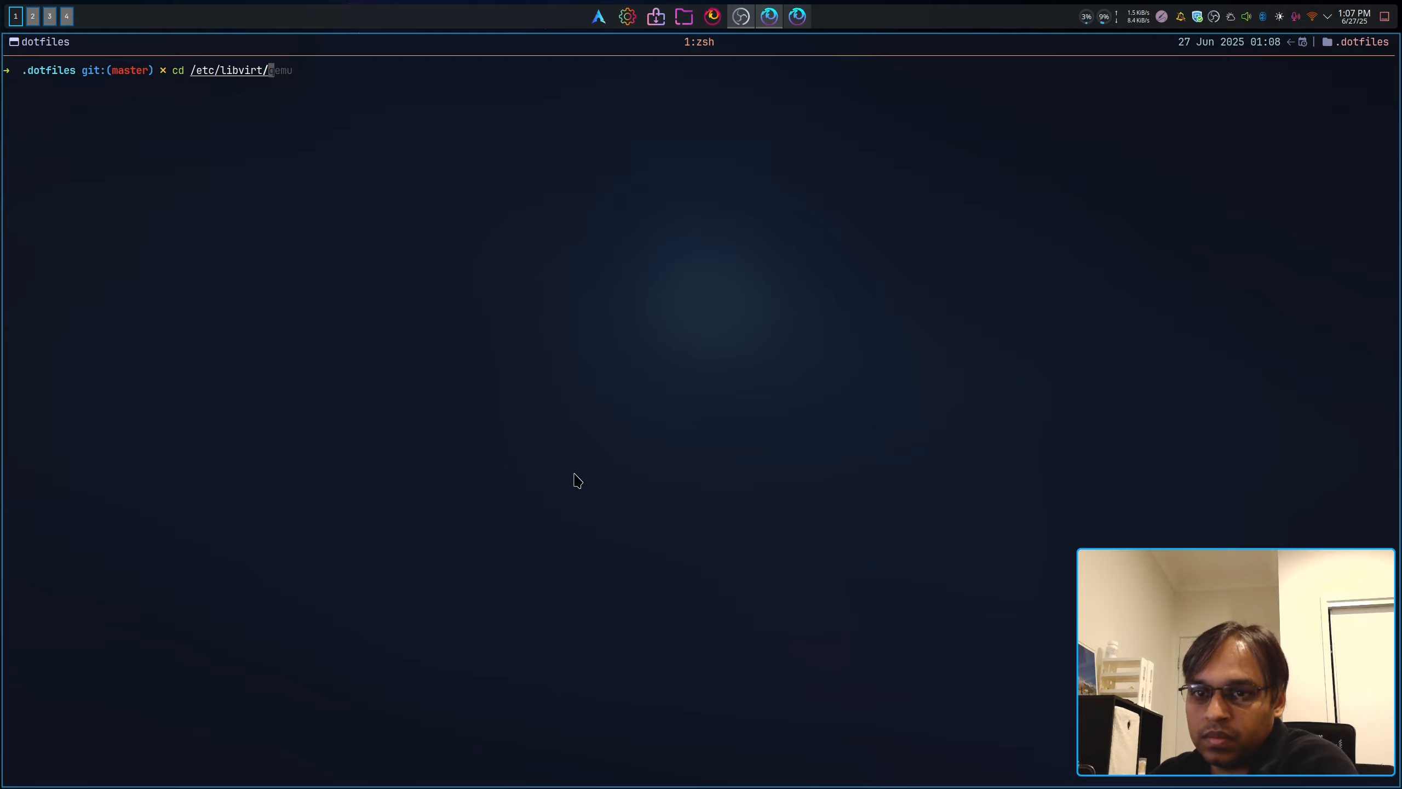
pyautogui.press('Tab')
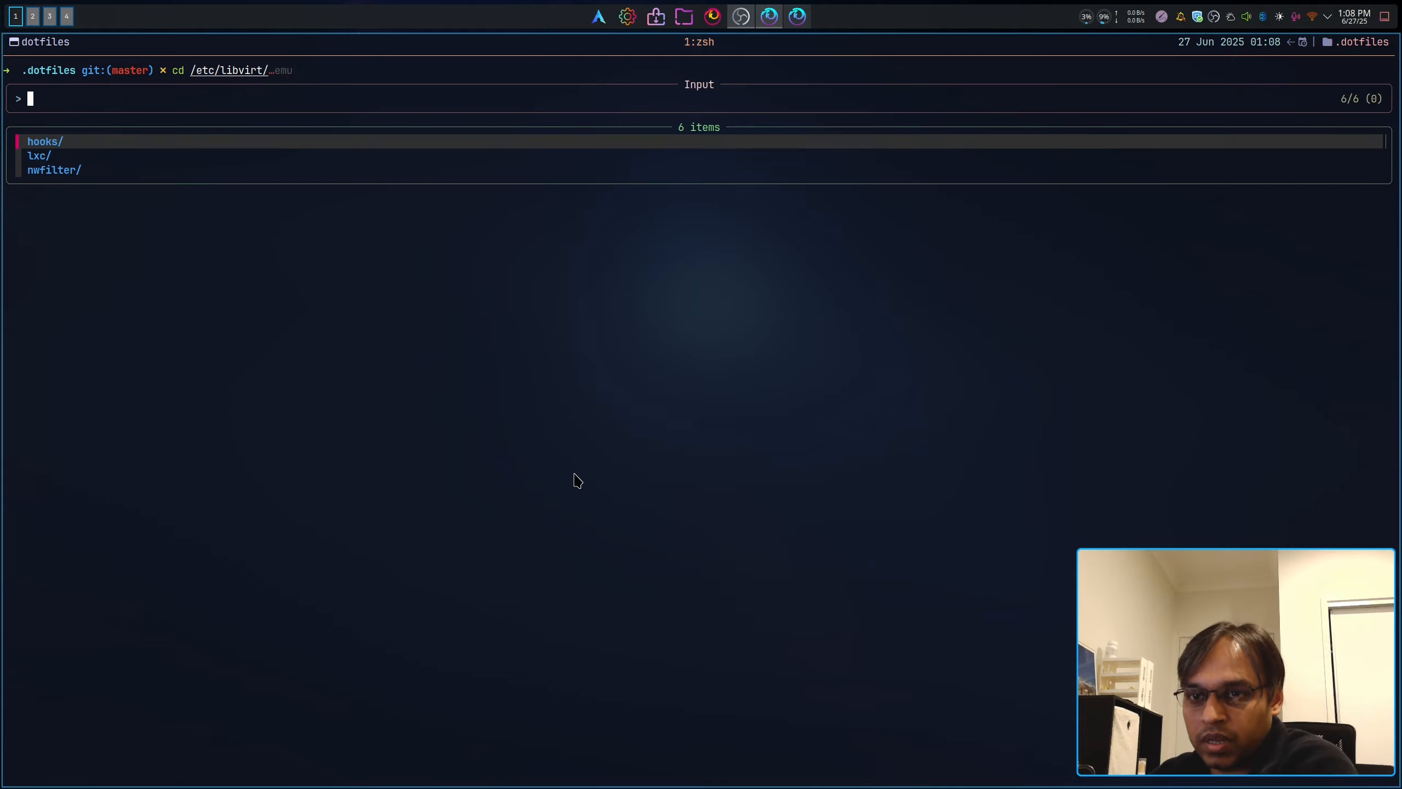
pyautogui.press('Down')
pyautogui.press('Down')
pyautogui.press('Down')
pyautogui.press('Down')
pyautogui.press('Down')
pyautogui.press('Down')
pyautogui.press('Escape')
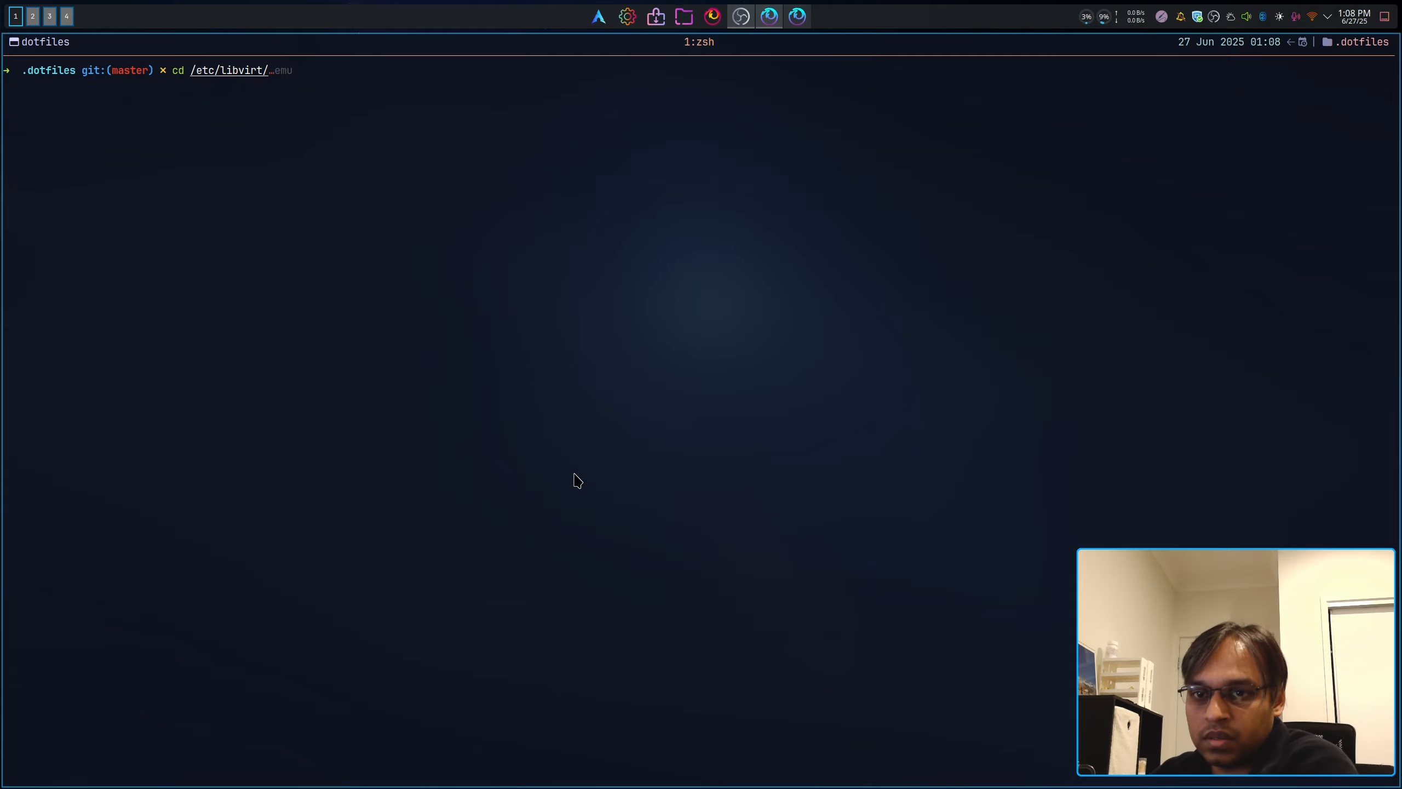
pyautogui.press('BackSpace')
pyautogui.write('.c')
pyautogui.press('Tab')
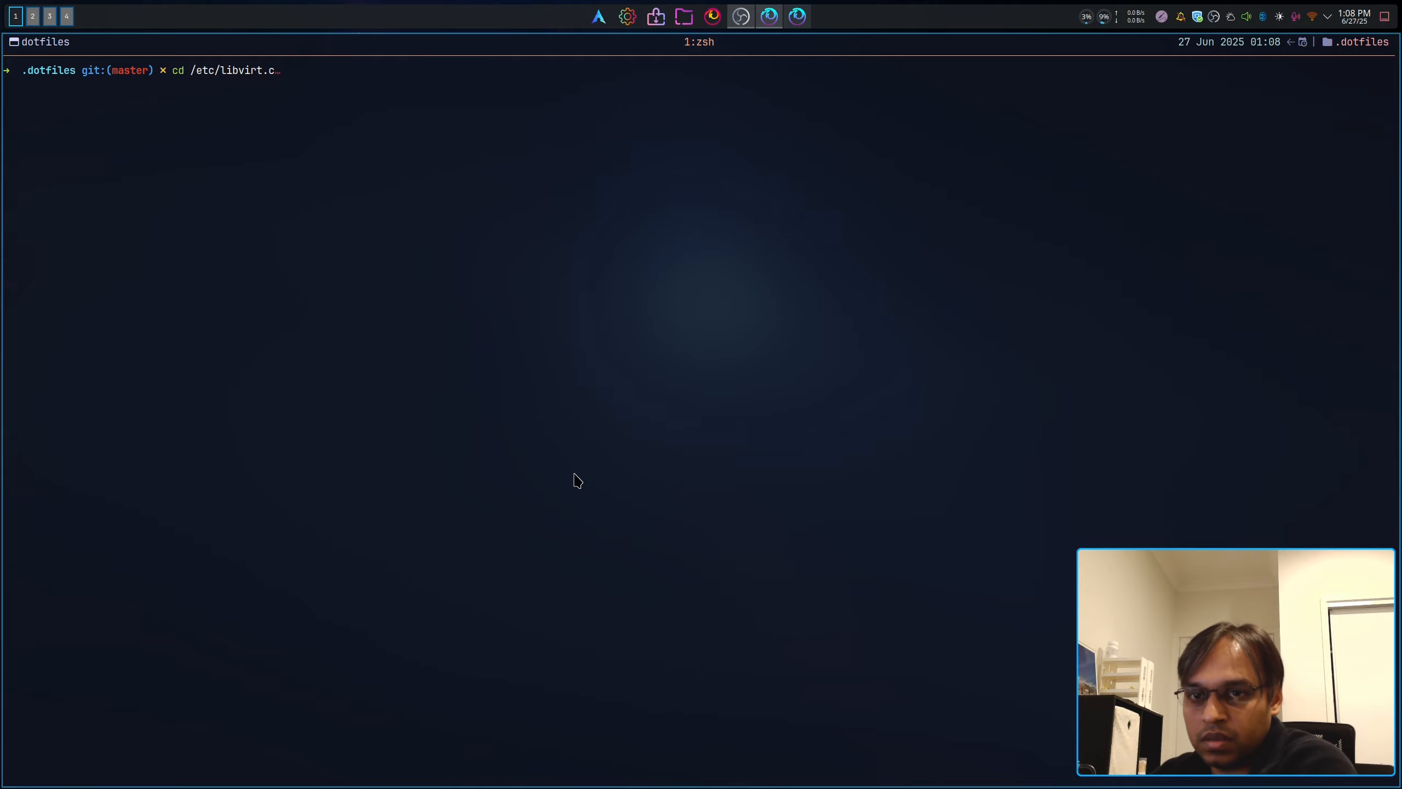
pyautogui.press('BackSpace')
pyautogui.press('Tab')
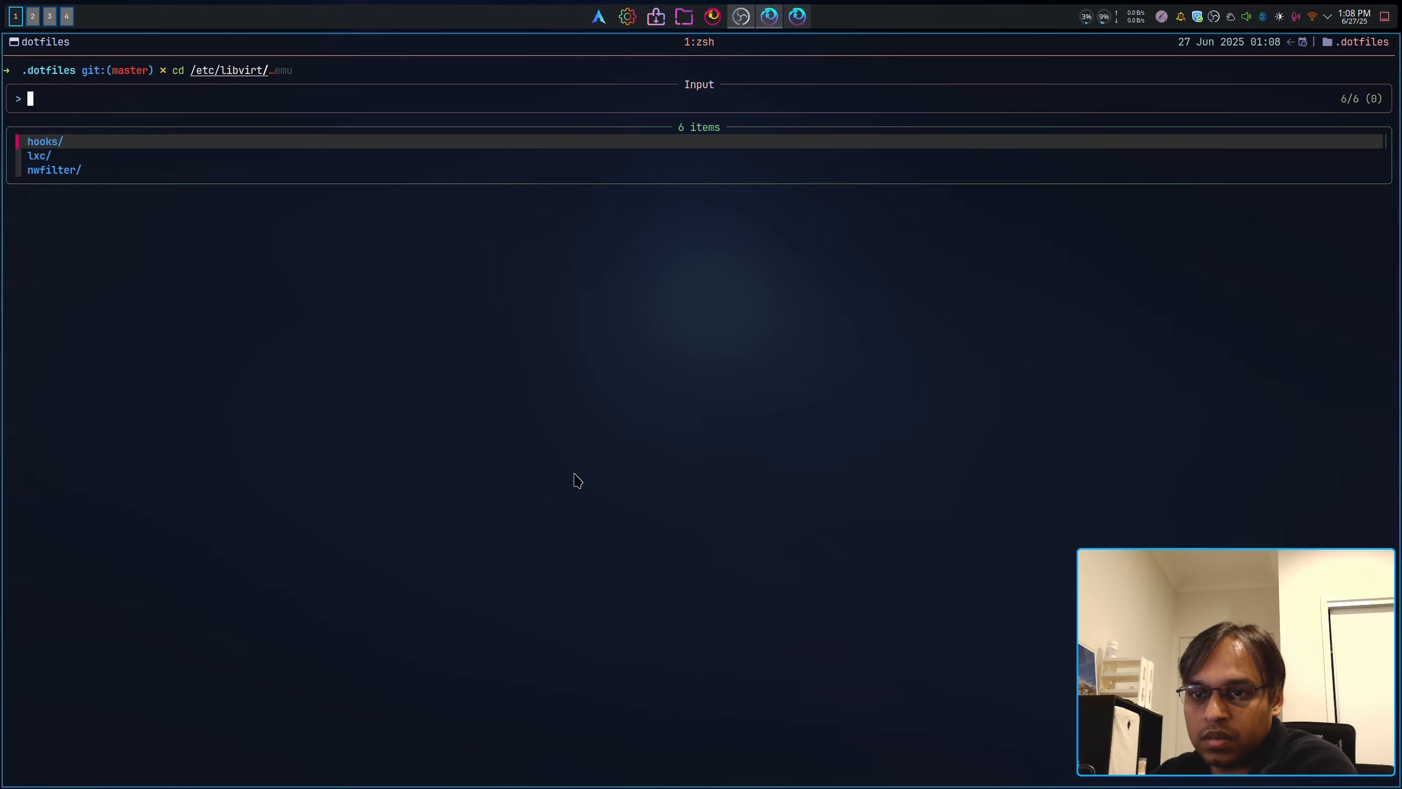
pyautogui.press('Escape')
pyautogui.press('Return')
# Step: List /etc/libvirt with 'll', showing libvirtd.conf and qemu.conf
pyautogui.write('ll')
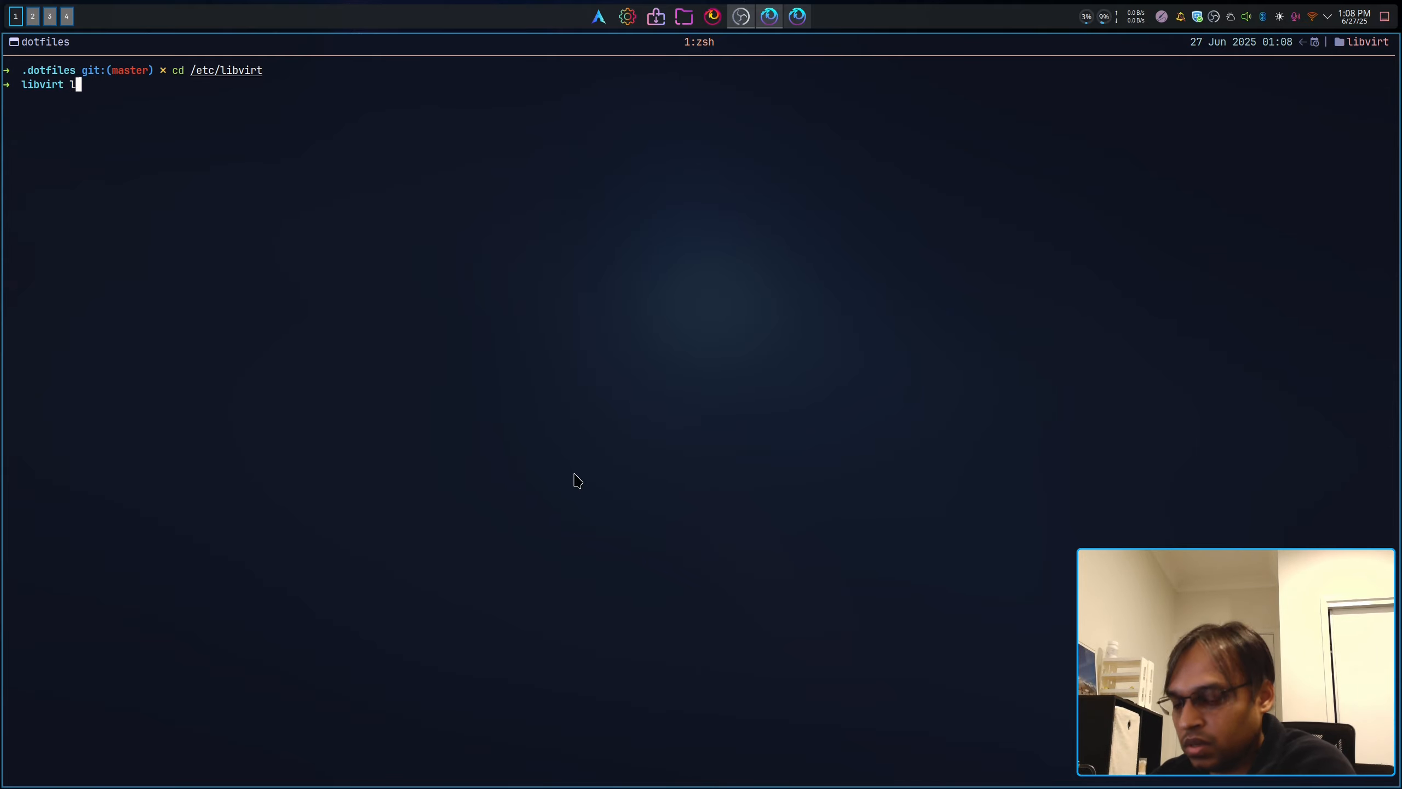
pyautogui.press('Return')
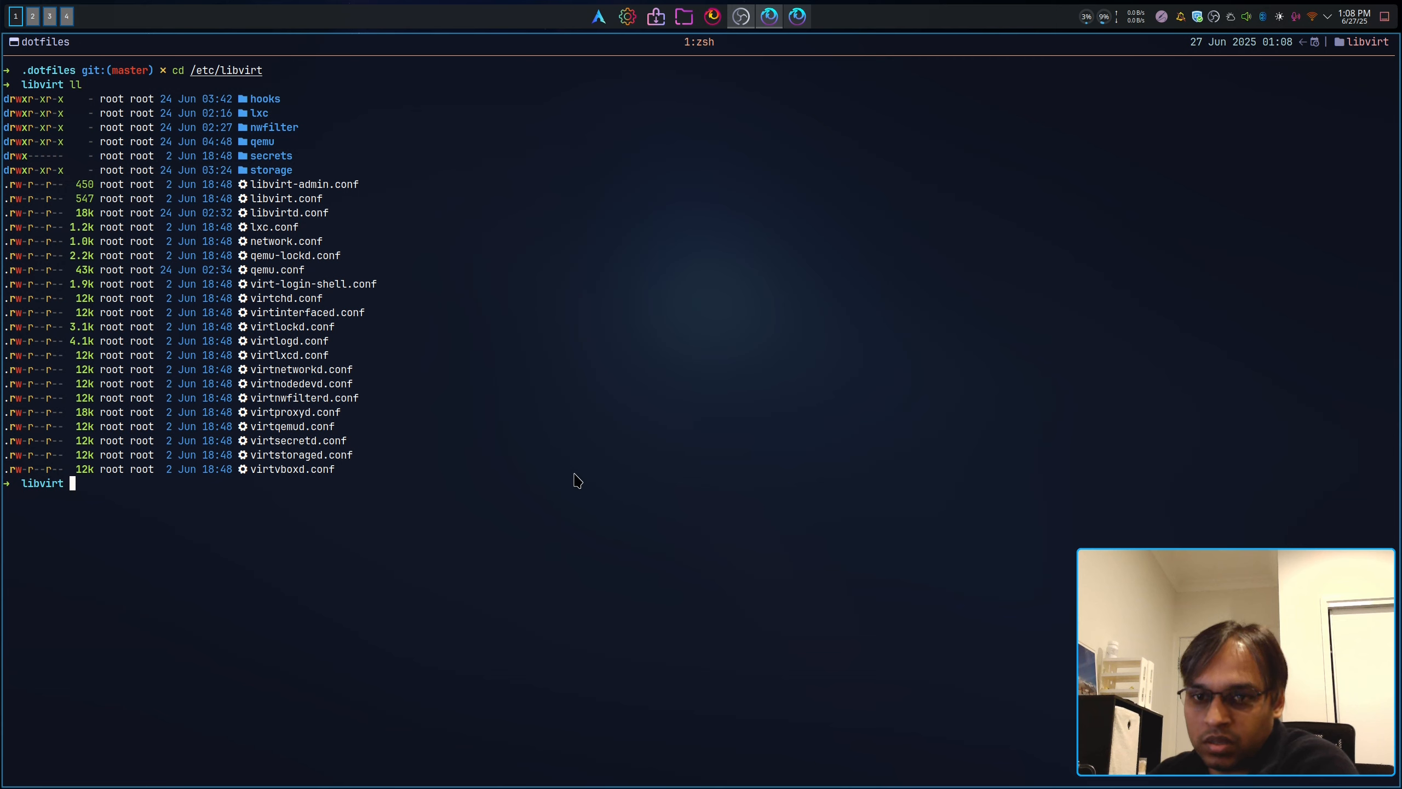
pyautogui.write('nvim')
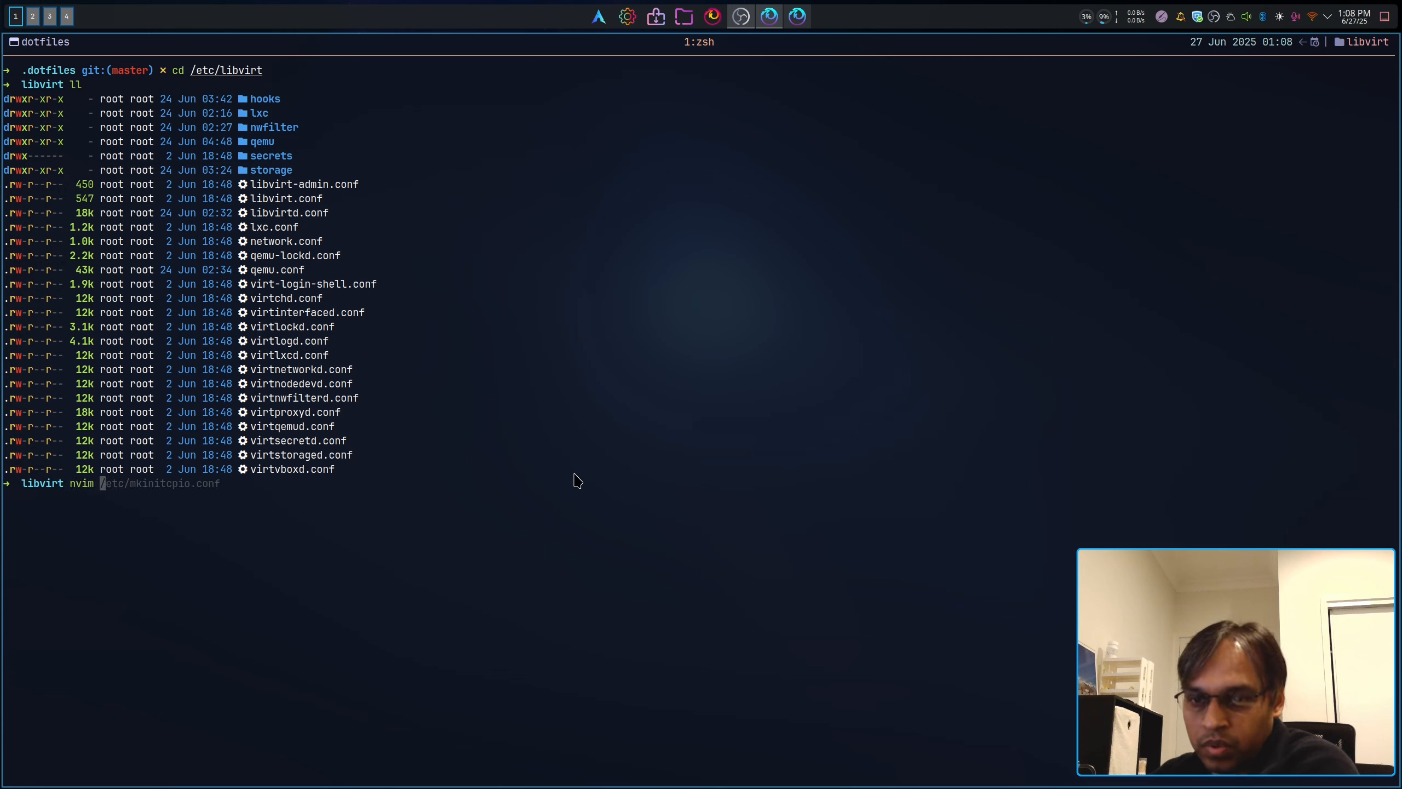
pyautogui.press('BackSpace')
pyautogui.press('BackSpace')
pyautogui.press('BackSpace')
pyautogui.press('BackSpace')
pyautogui.write('m')
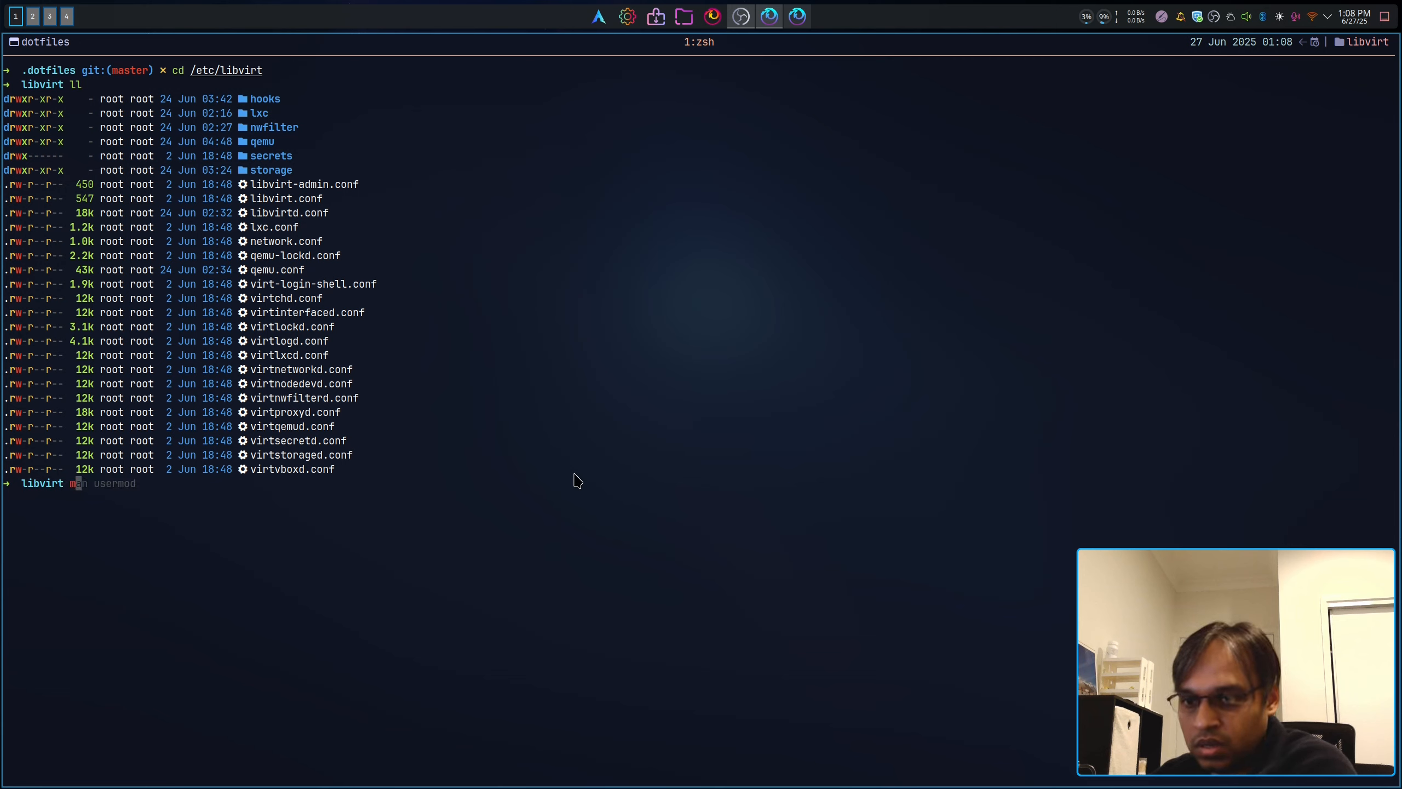
pyautogui.press('BackSpace')
# Step: Launch nvim in /etc/libvirt and open libvirt.conf, then libvirtd.conf in a new tab
pyautogui.write('nvim')
pyautogui.press('Return')
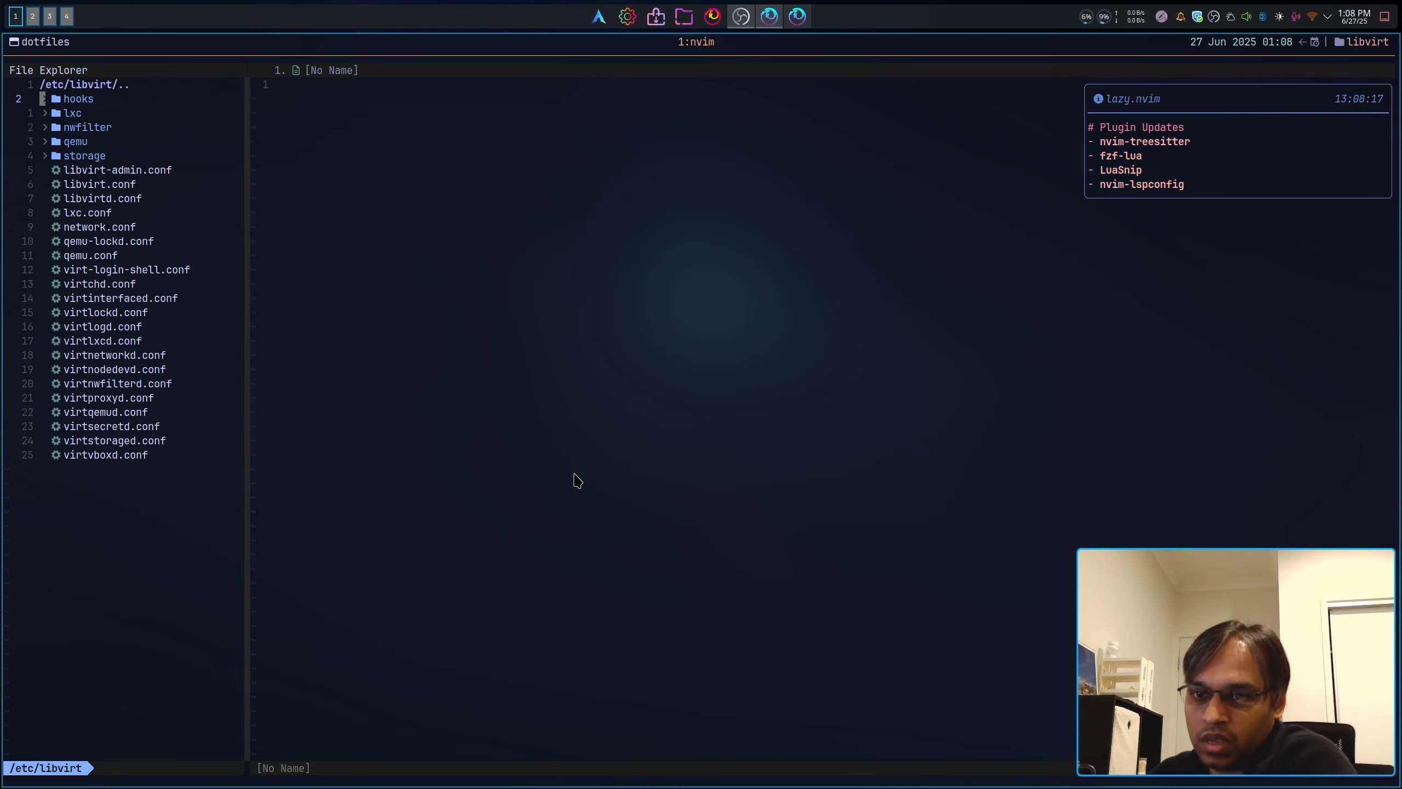
pyautogui.press('j')
pyautogui.press('j')
pyautogui.press('j')
pyautogui.press('j')
pyautogui.press('j')
pyautogui.press('j')
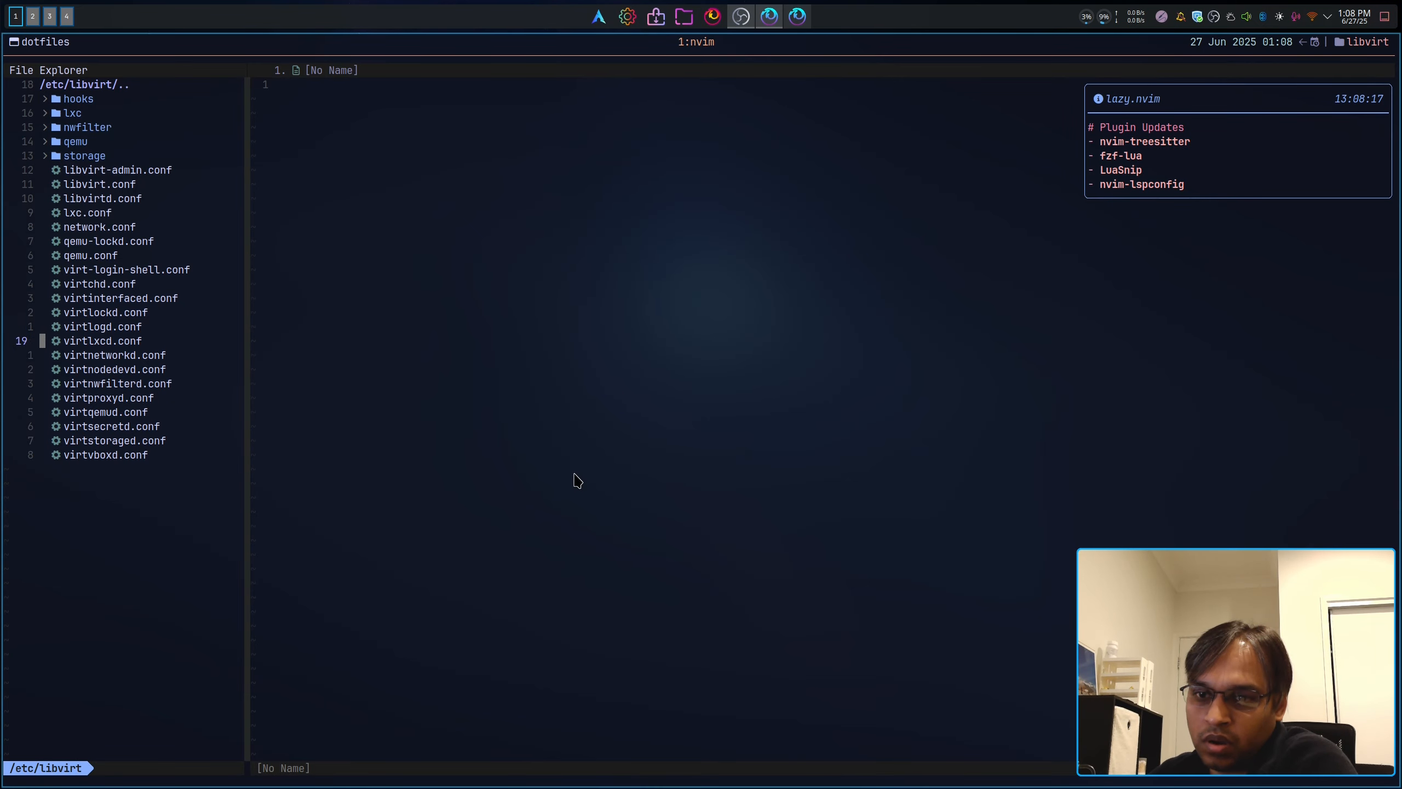
pyautogui.press('k')
pyautogui.press('k')
pyautogui.press('k')
pyautogui.press('k')
pyautogui.press('k')
pyautogui.press('k')
pyautogui.press('k')
pyautogui.press('k')
pyautogui.press('k')
pyautogui.press('k')
pyautogui.press('k')
pyautogui.press('Return')
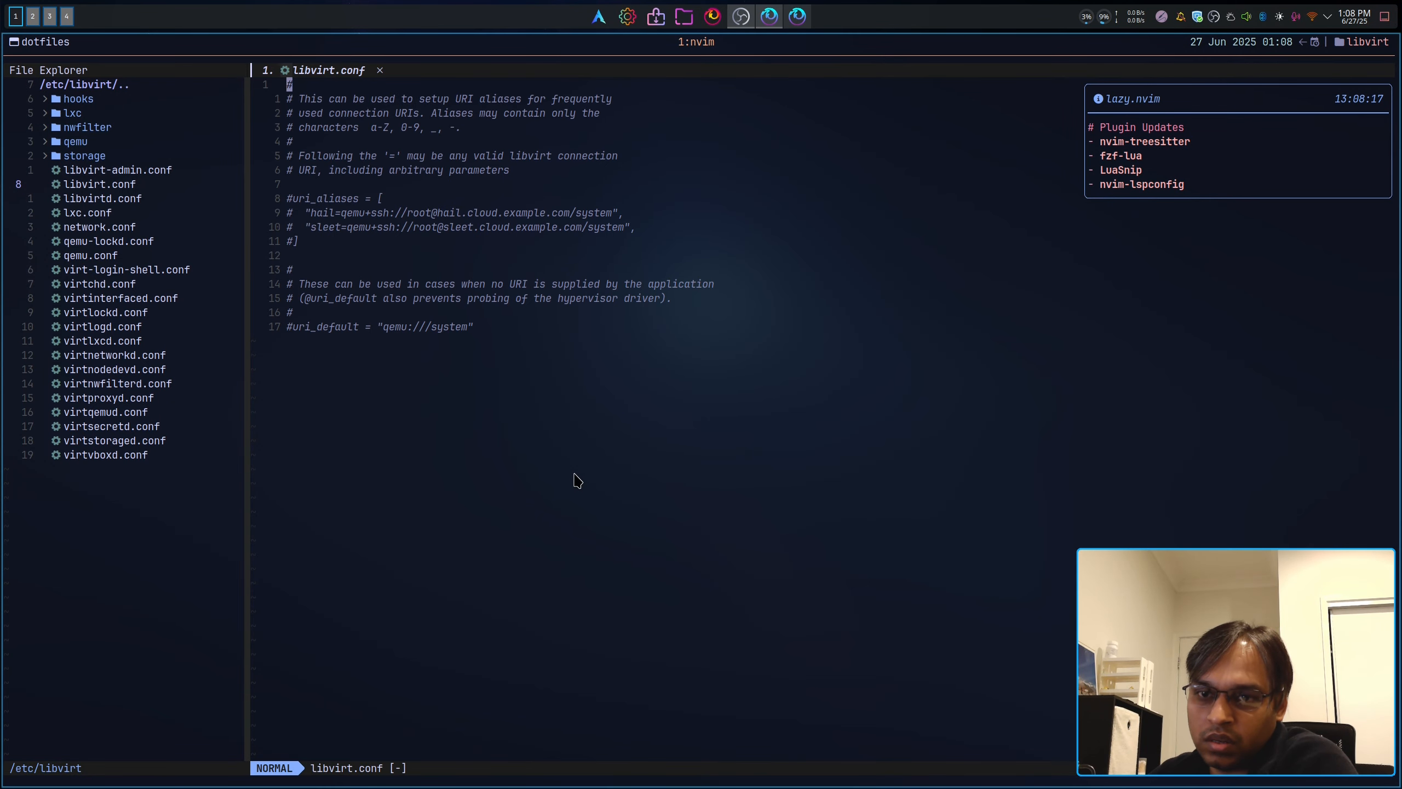
pyautogui.hotkey('ctrl', 'h')
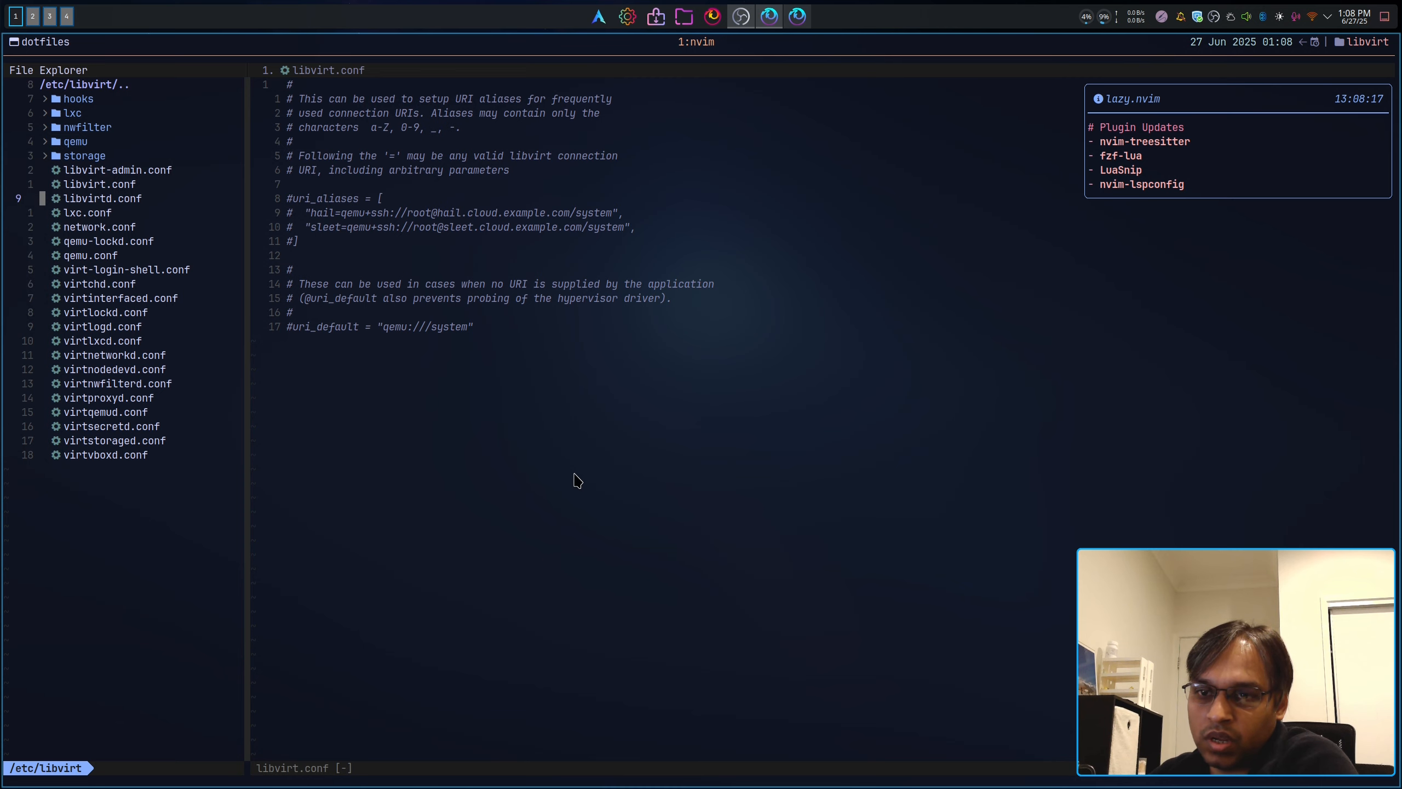
pyautogui.press('Return')
# Step: Read libvirtd.conf down past unix_sock_group libvirt and unix_sock_rw_perms 0770
pyautogui.press('j')
pyautogui.press('j')
pyautogui.press('j')
pyautogui.press('j')
pyautogui.press('j')
pyautogui.press('j')
pyautogui.press('j')
pyautogui.press('j')
pyautogui.press('j')
pyautogui.press('j')
pyautogui.press('j')
pyautogui.press('j')
pyautogui.press('j')
pyautogui.press('j')
pyautogui.press('j')
pyautogui.press('j')
pyautogui.press('j')
pyautogui.press('j')
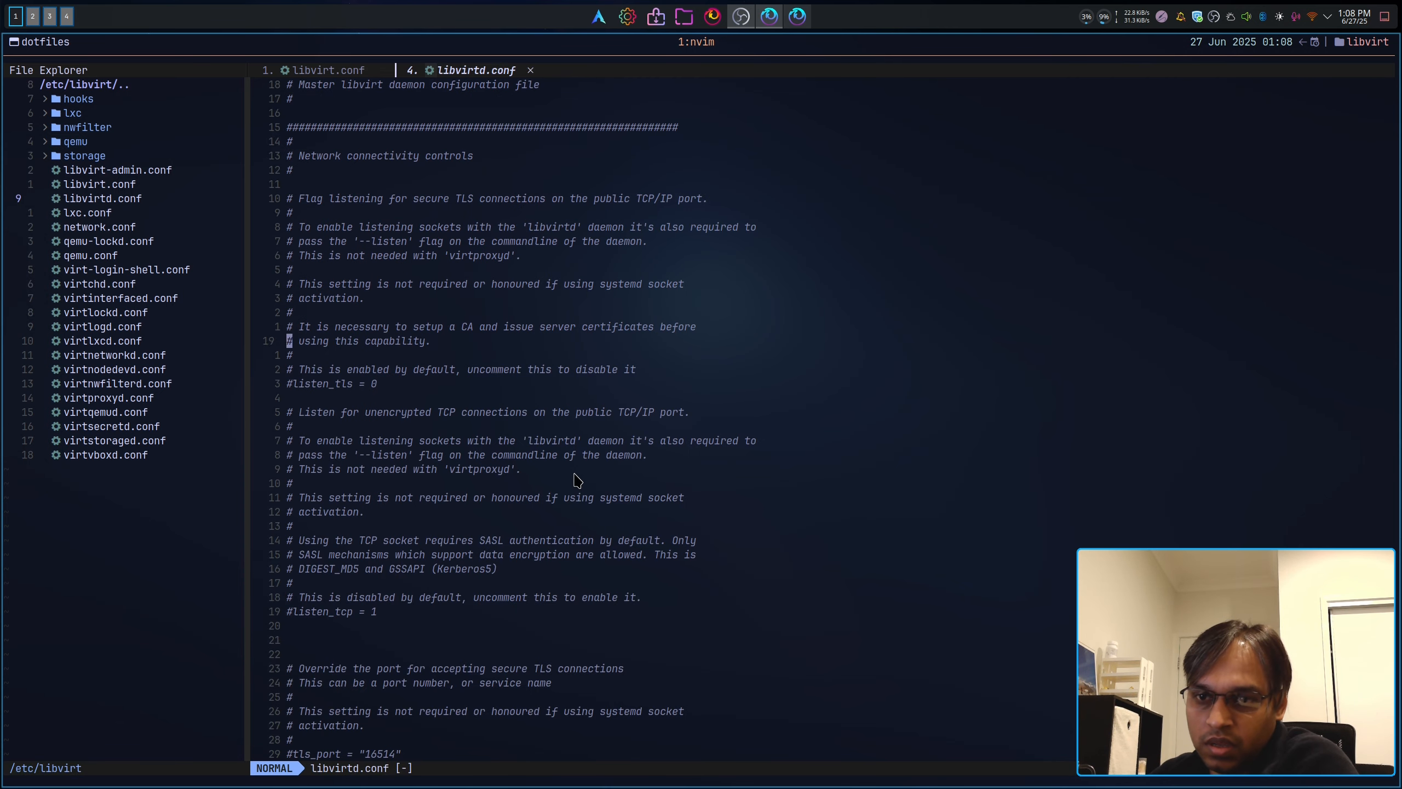
pyautogui.press('j')
pyautogui.press('j')
pyautogui.press('j')
pyautogui.press('j')
pyautogui.press('j')
pyautogui.press('j')
pyautogui.press('j')
pyautogui.press('j')
pyautogui.press('j')
pyautogui.press('j')
pyautogui.press('j')
pyautogui.press('j')
pyautogui.press('j')
pyautogui.press('j')
pyautogui.press('j')
pyautogui.press('j')
pyautogui.press('j')
pyautogui.press('j')
pyautogui.press('j')
pyautogui.press('j')
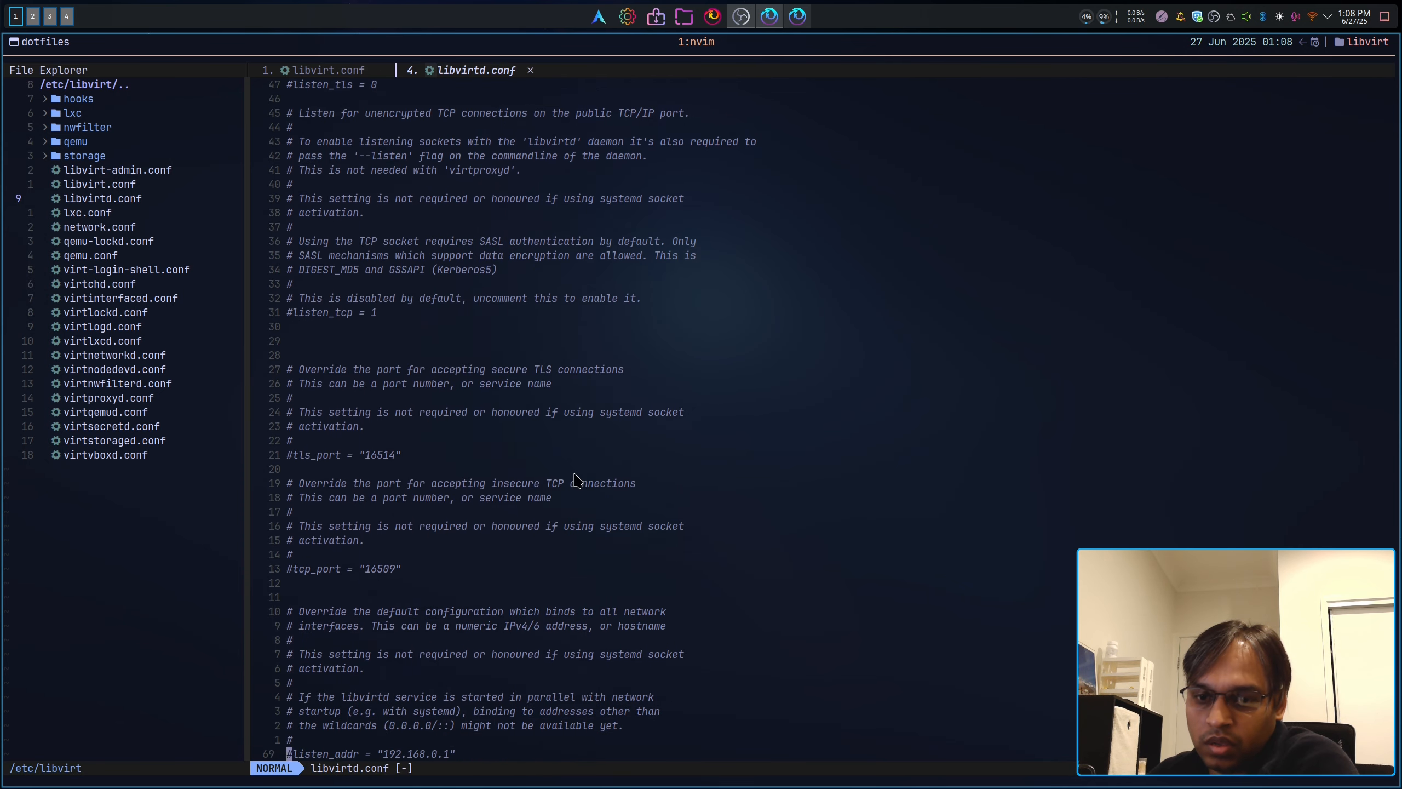
pyautogui.press('j')
pyautogui.press('j')
pyautogui.press('j')
pyautogui.press('j')
pyautogui.press('j')
pyautogui.press('j')
pyautogui.press('j')
pyautogui.press('j')
pyautogui.press('j')
pyautogui.press('j')
pyautogui.press('j')
pyautogui.press('j')
pyautogui.press('j')
pyautogui.press('j')
pyautogui.press('j')
pyautogui.press('j')
pyautogui.press('j')
pyautogui.press('j')
pyautogui.press('j')
pyautogui.press('j')
pyautogui.scroll(-2, 576, 480)
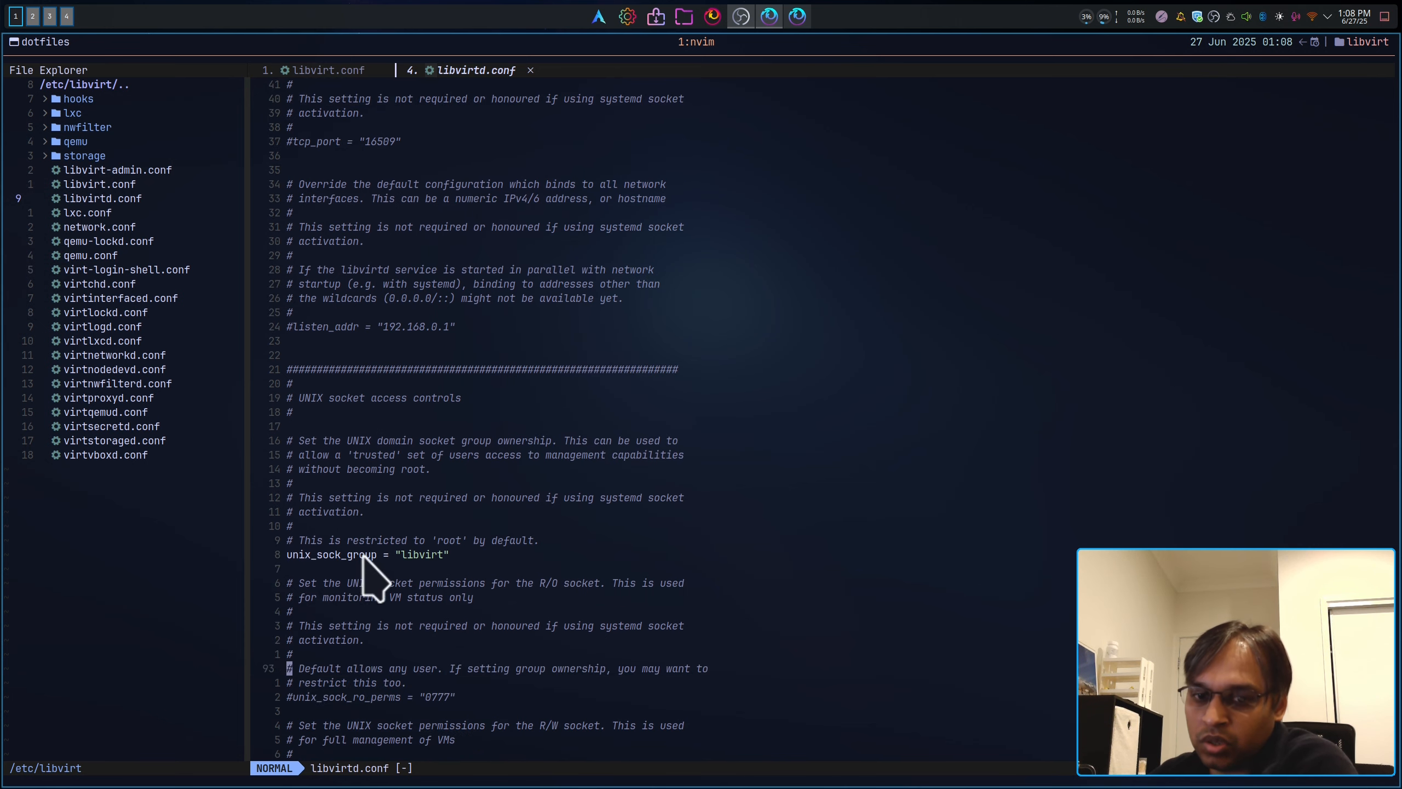
pyautogui.scroll(-2, 438, 549)
pyautogui.scroll(-7, 438, 550)
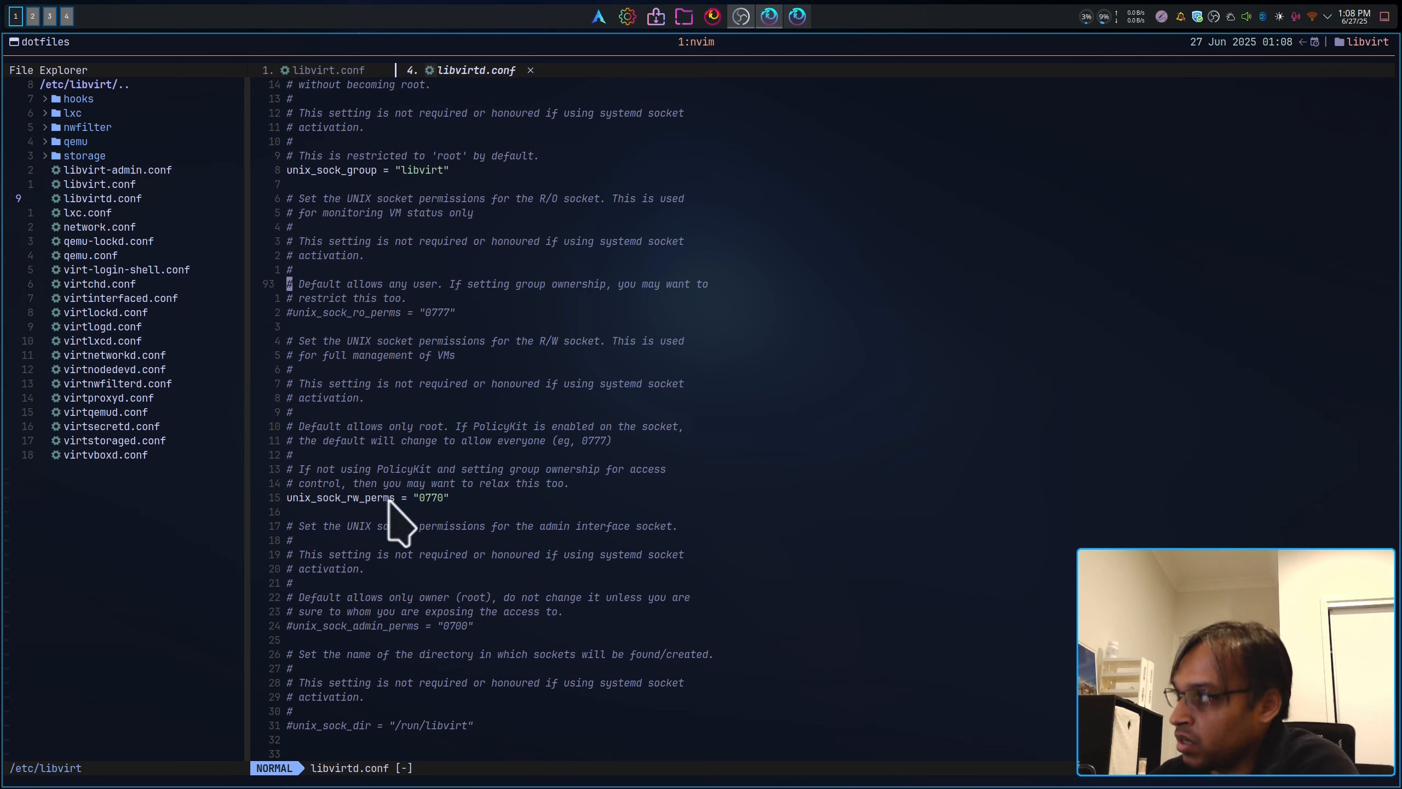
pyautogui.scroll(-20, 431, 497)
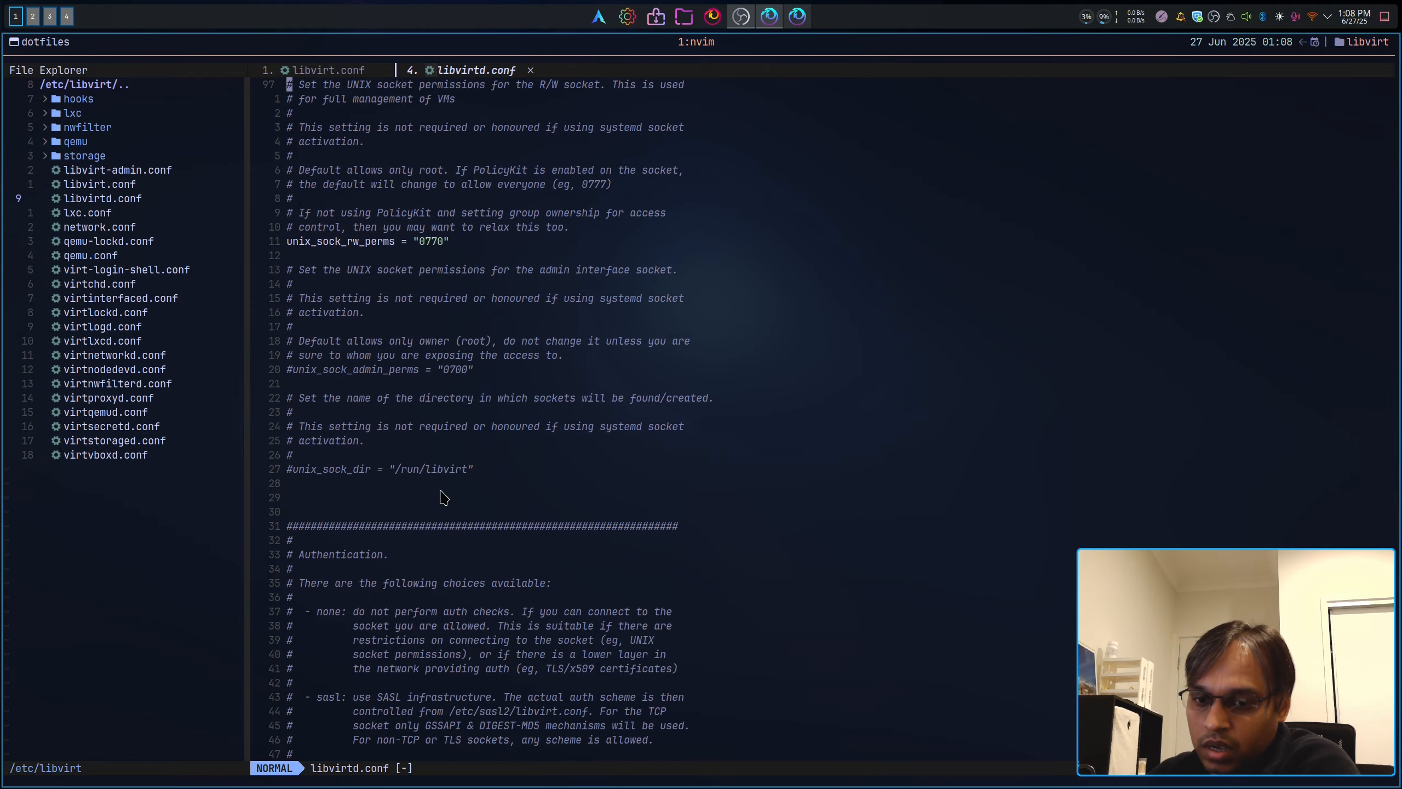
pyautogui.scroll(-20, 461, 511)
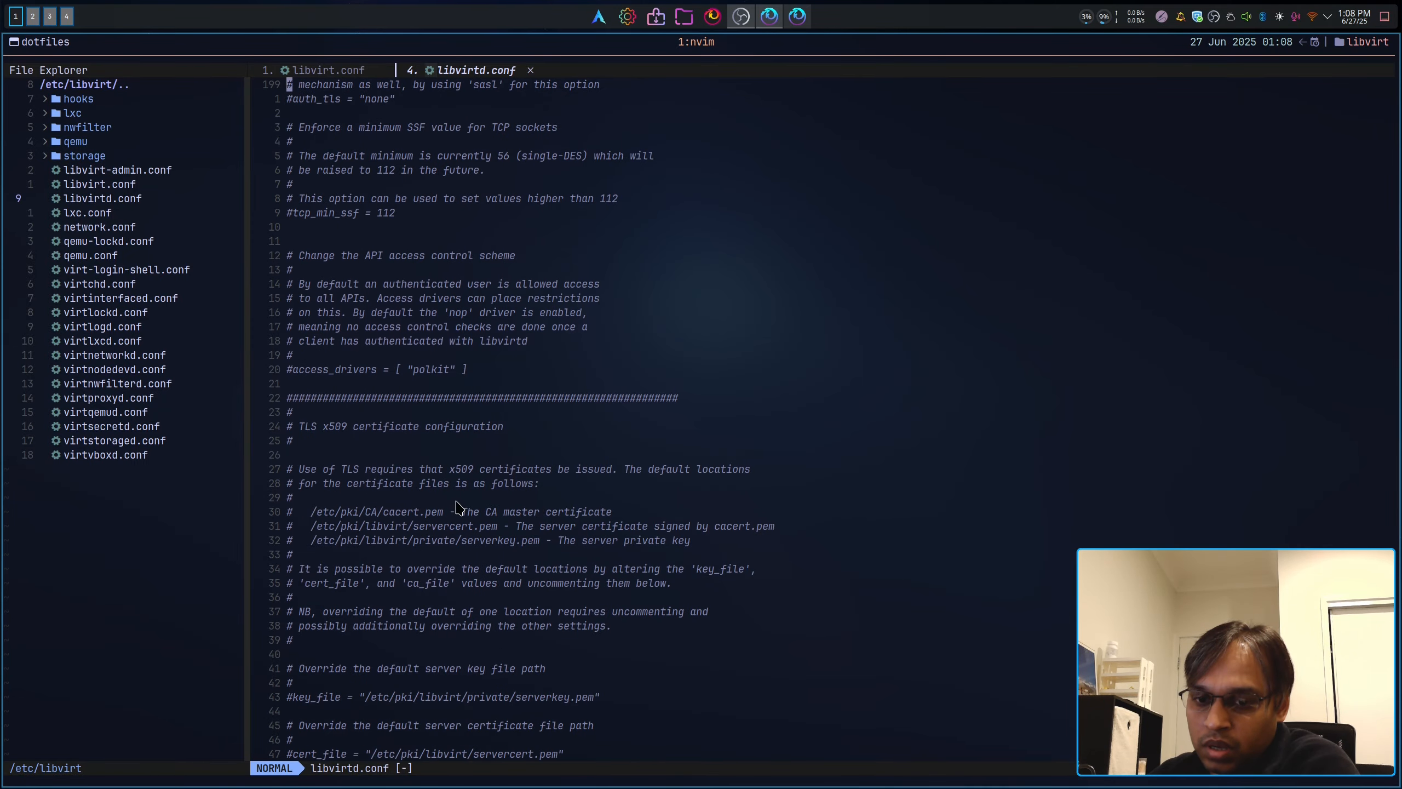
pyautogui.scroll(-20, 457, 501)
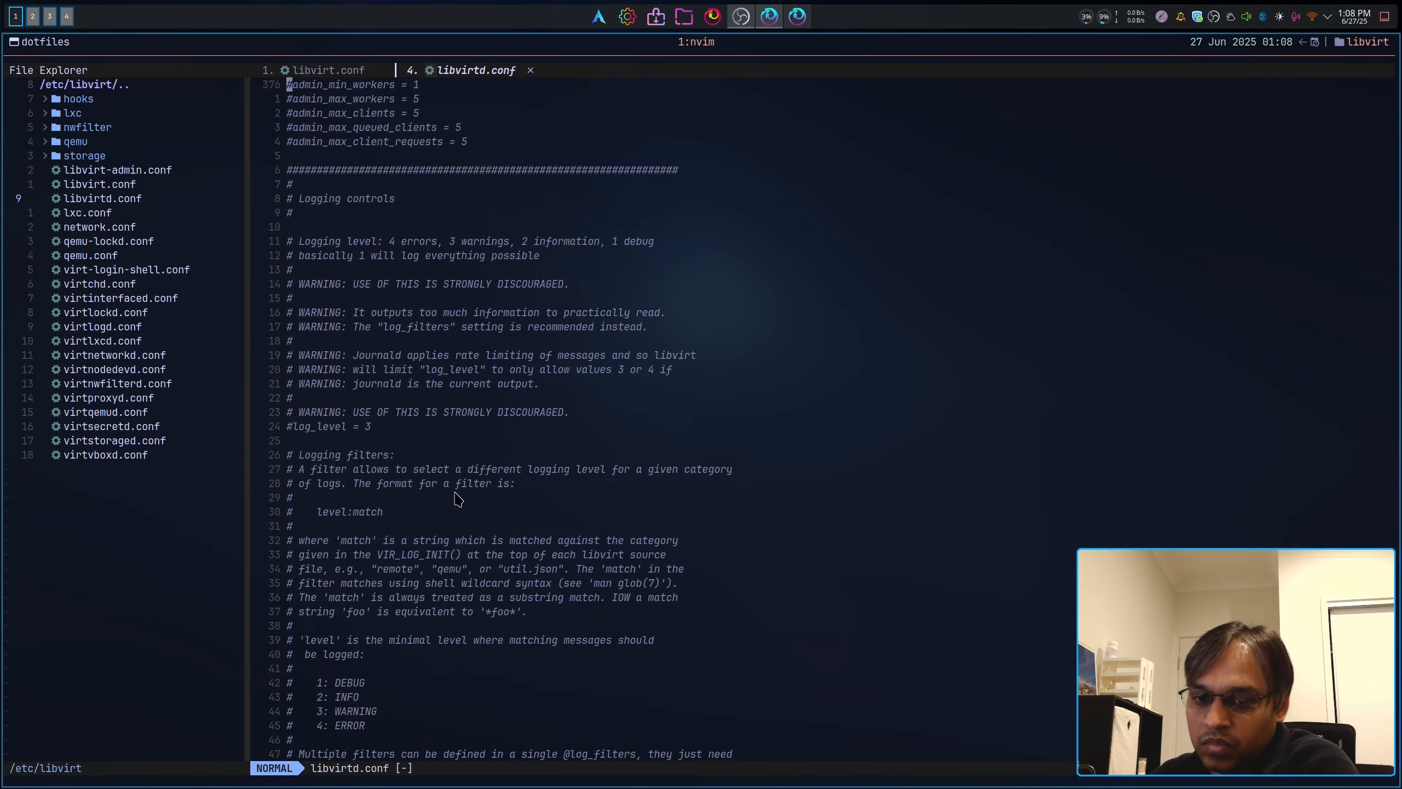
pyautogui.scroll(-11, 457, 499)
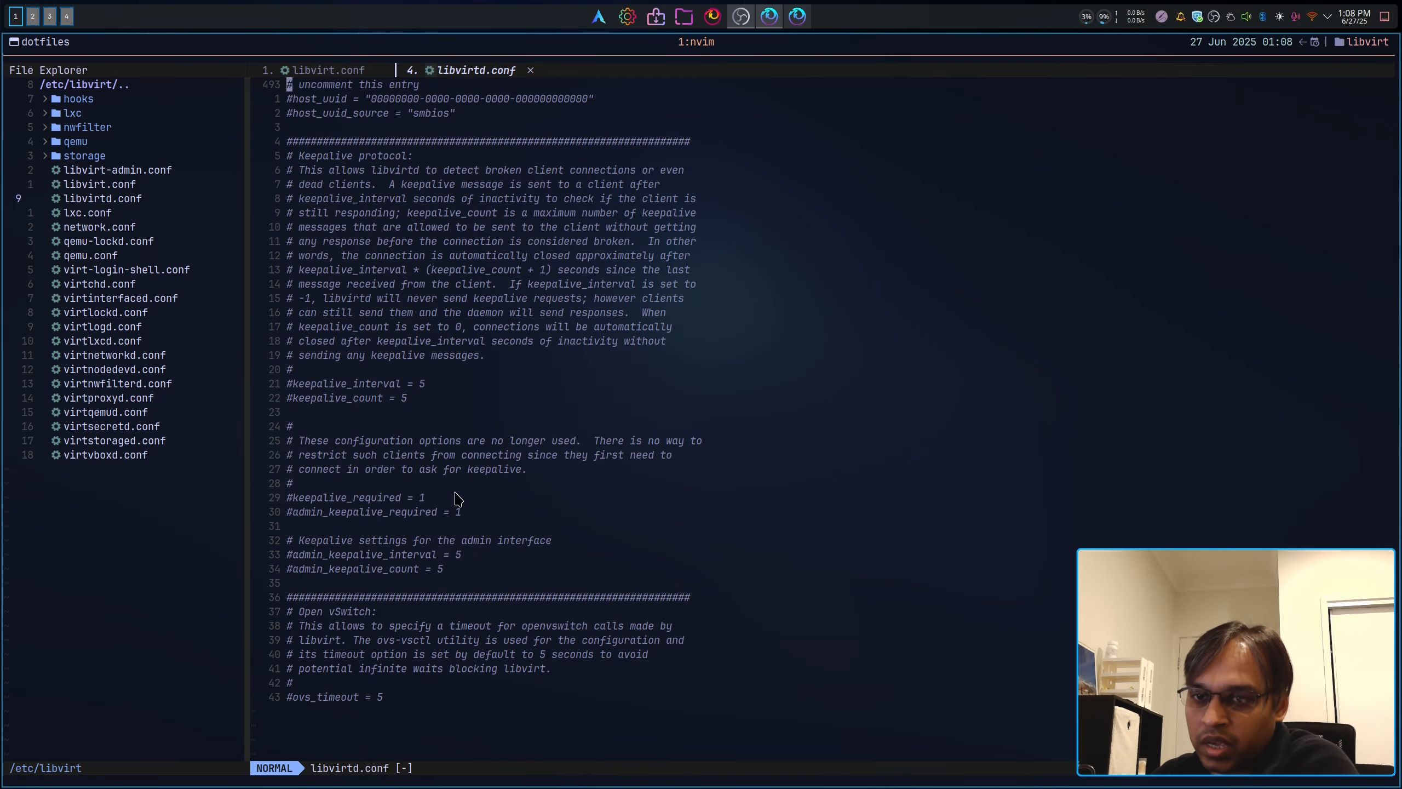
# Step: Open qemu.conf in a new tab and scroll through its settings
pyautogui.doubleClick(107, 258)
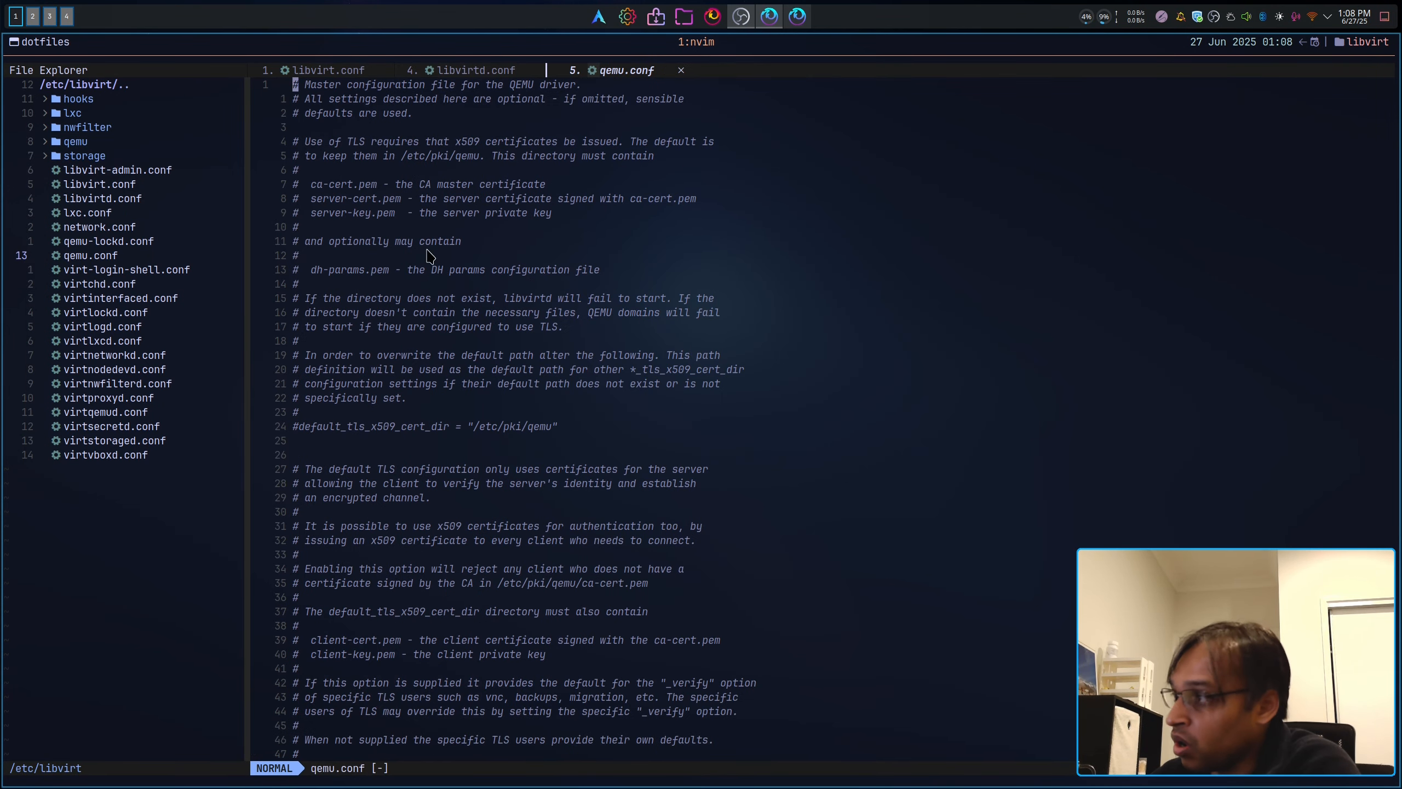
pyautogui.scroll(-20, 530, 340)
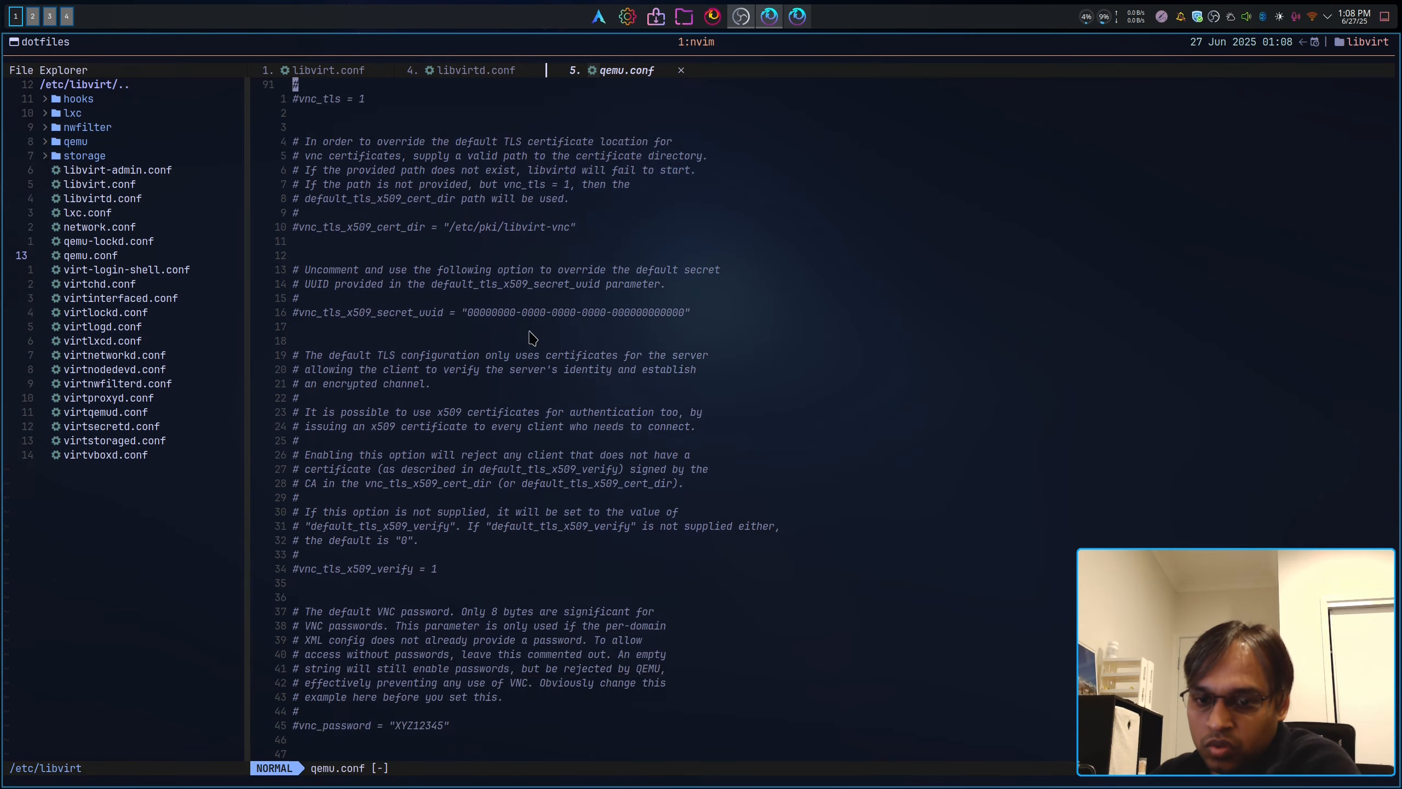
pyautogui.scroll(-20, 535, 341)
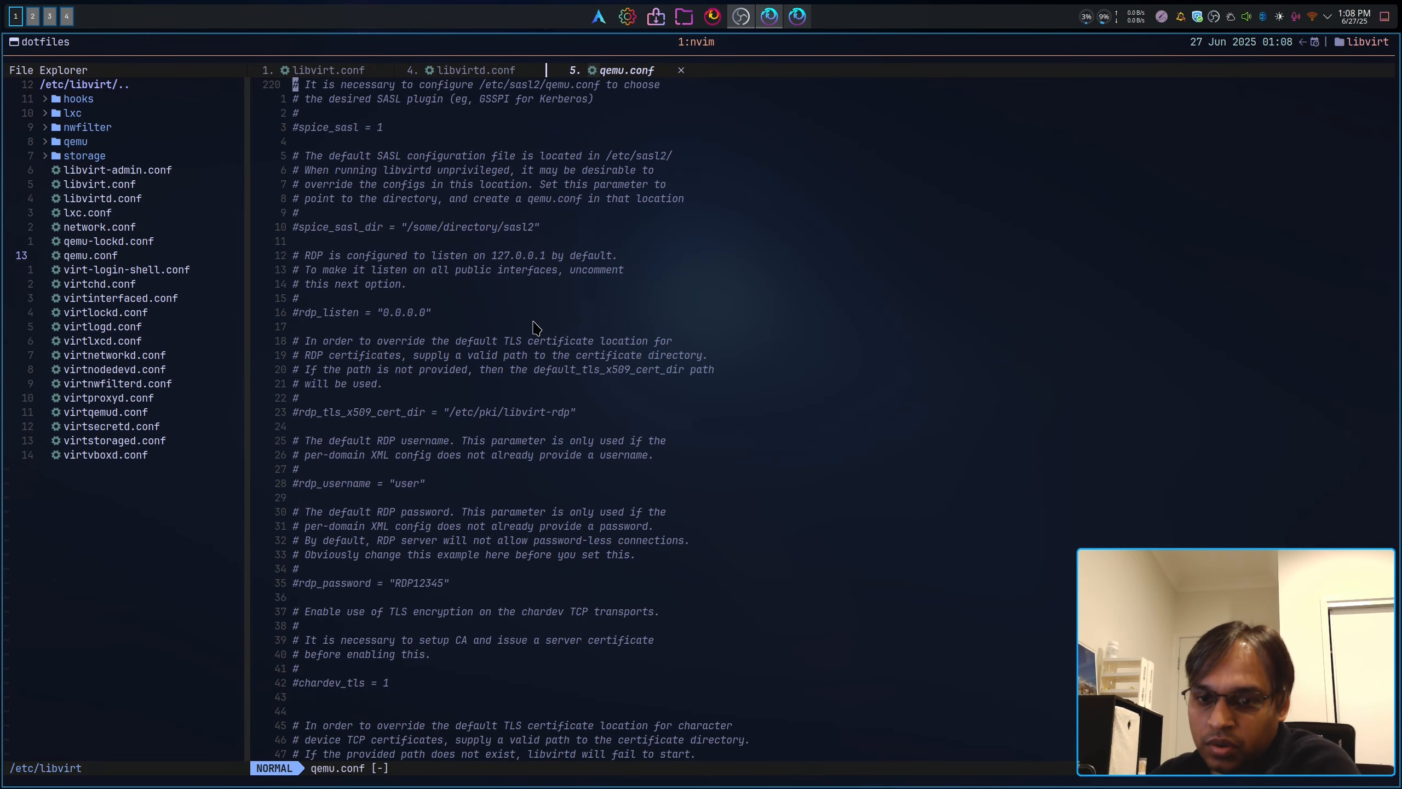
pyautogui.scroll(-5, 536, 329)
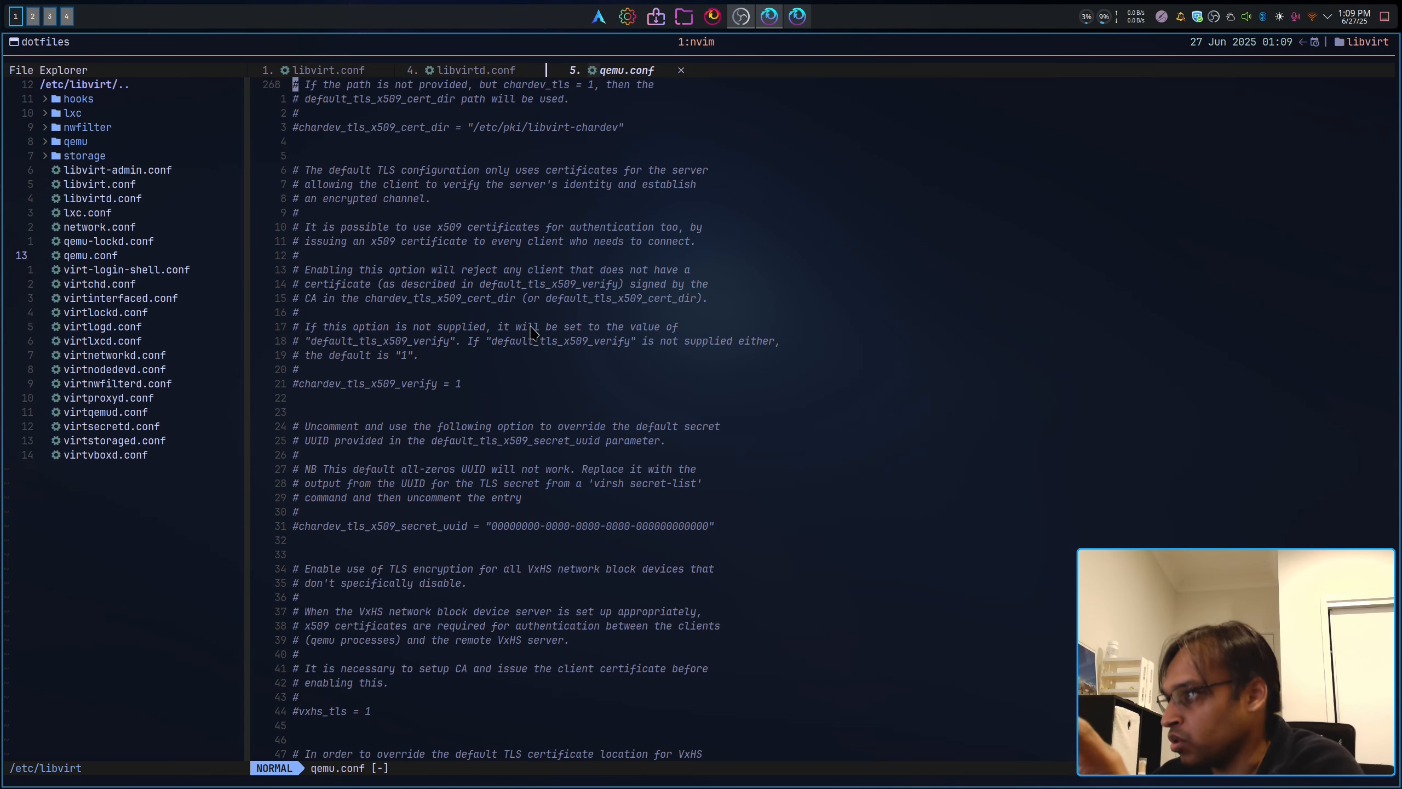
pyautogui.scroll(-12, 499, 412)
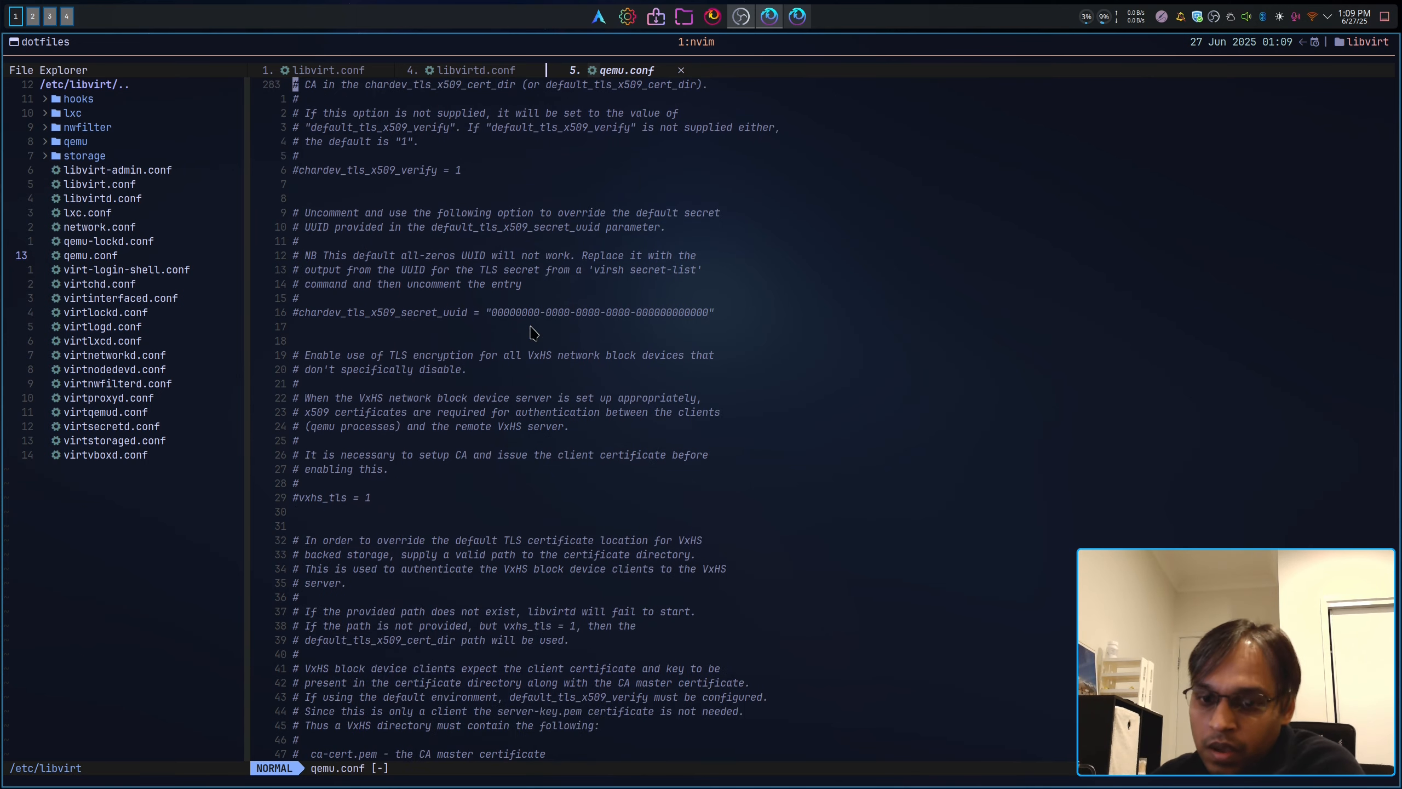
pyautogui.scroll(-20, 498, 411)
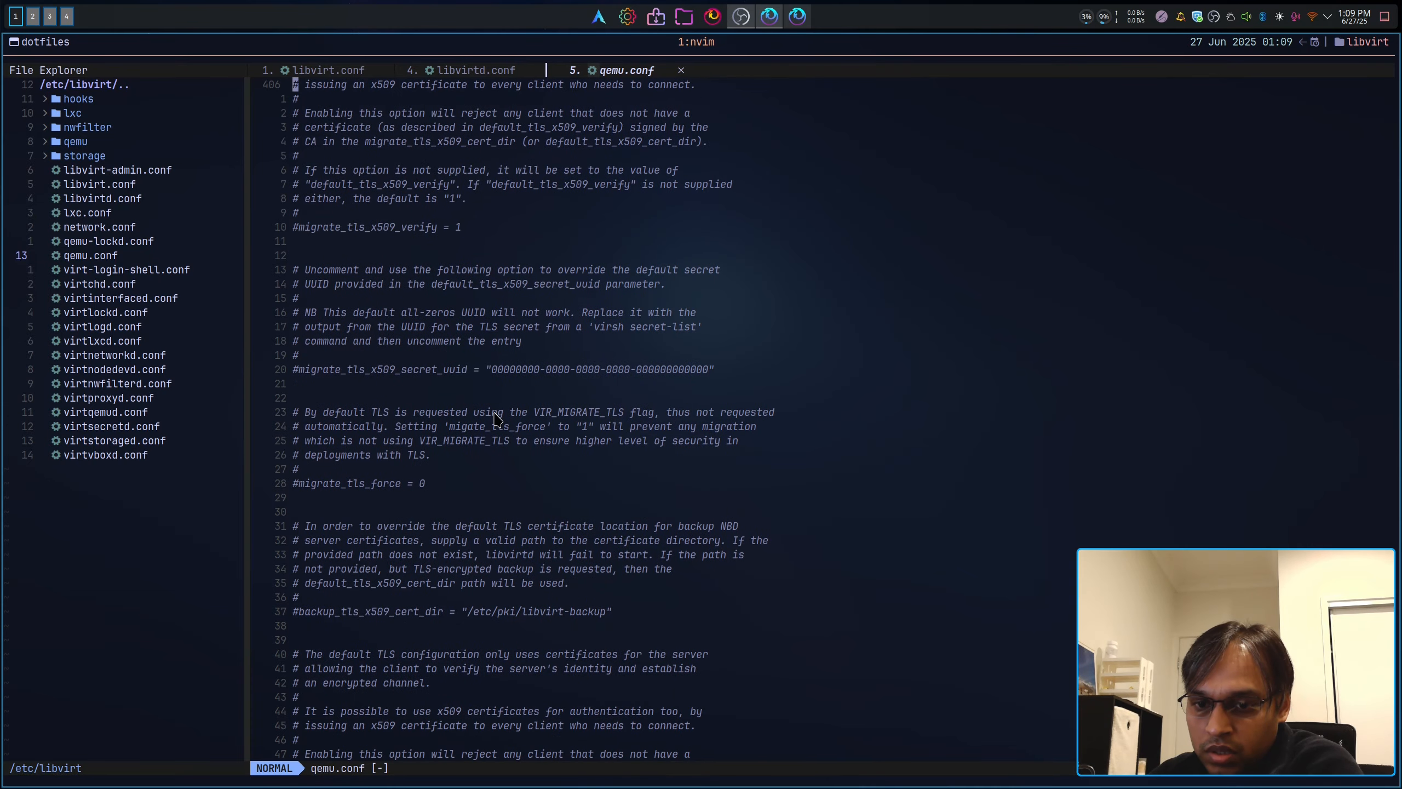
pyautogui.scroll(-12, 495, 421)
# Step: Search qemu.conf for 'user' and read the QEMU process user setting
pyautogui.press('/')
pyautogui.write('user')
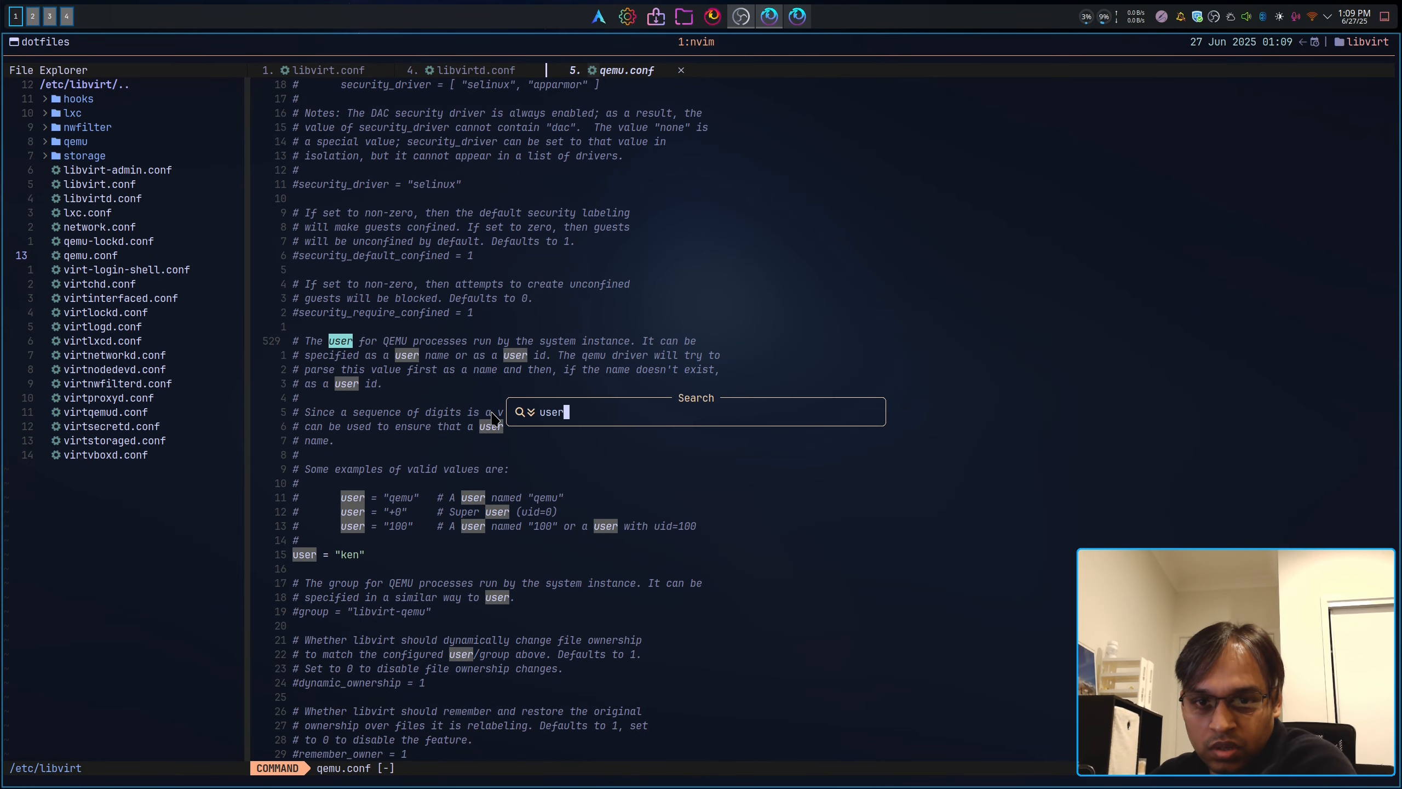
pyautogui.press('Return')
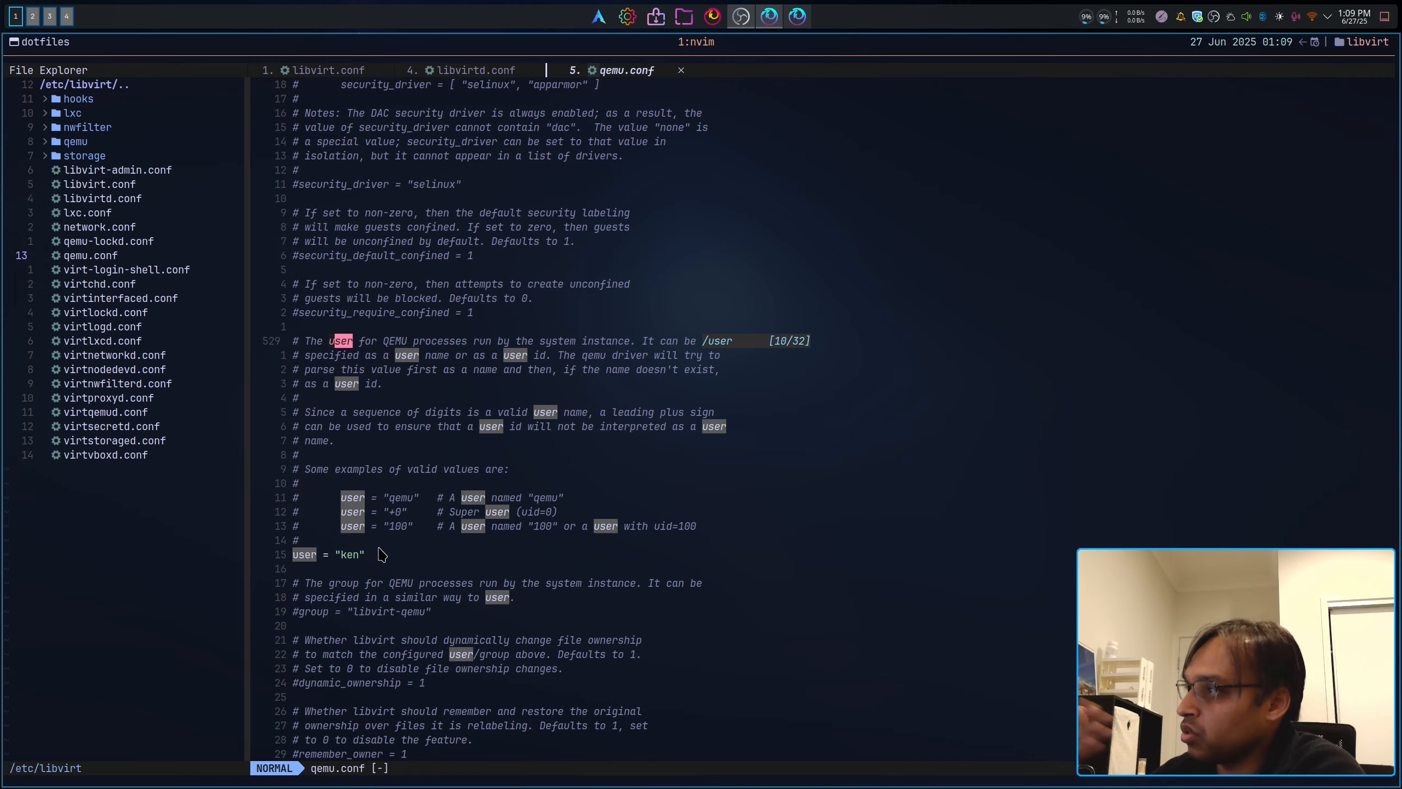
pyautogui.scroll(-14, 419, 528)
pyautogui.scroll(-20, 432, 524)
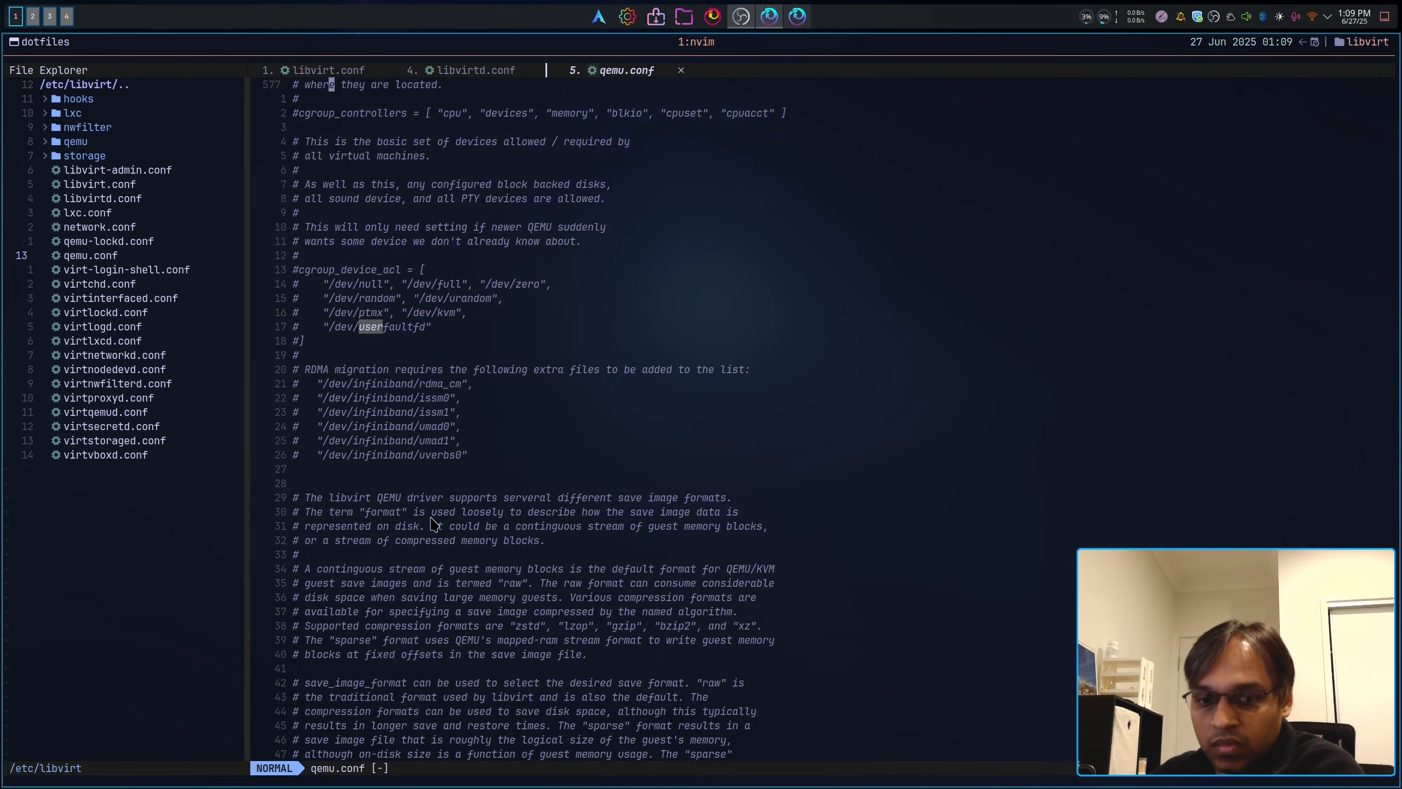
pyautogui.scroll(-20, 433, 523)
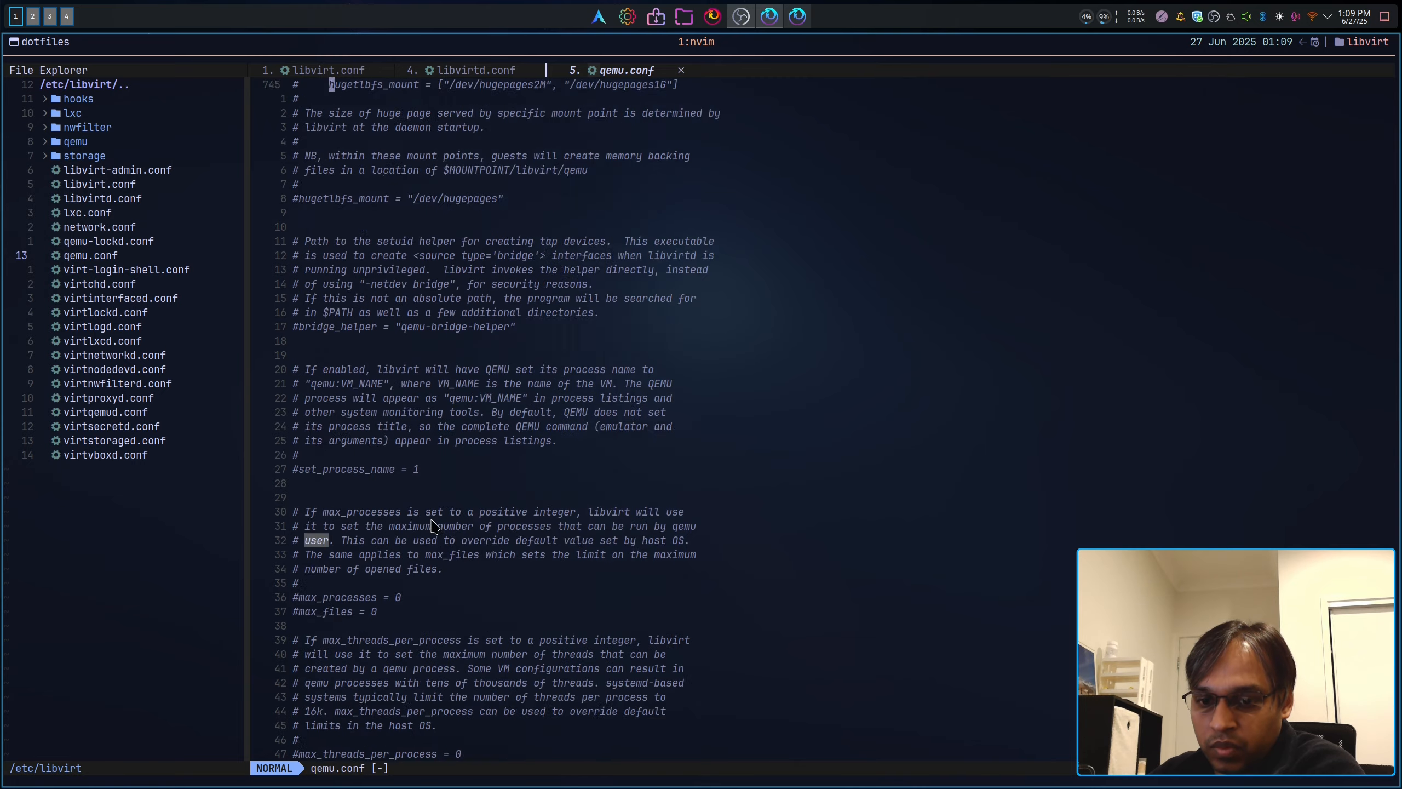
pyautogui.scroll(-8, 434, 527)
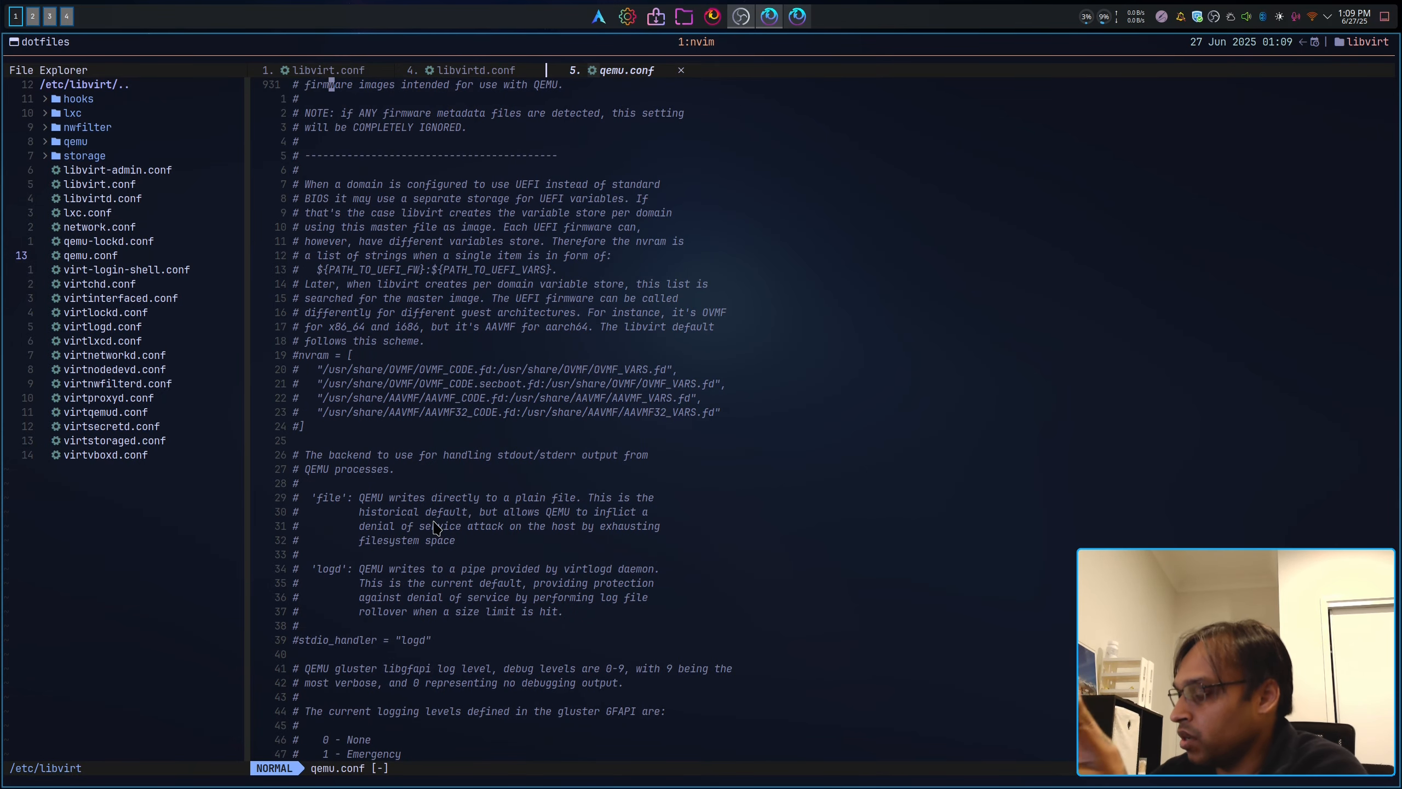
pyautogui.scroll(5, 426, 540)
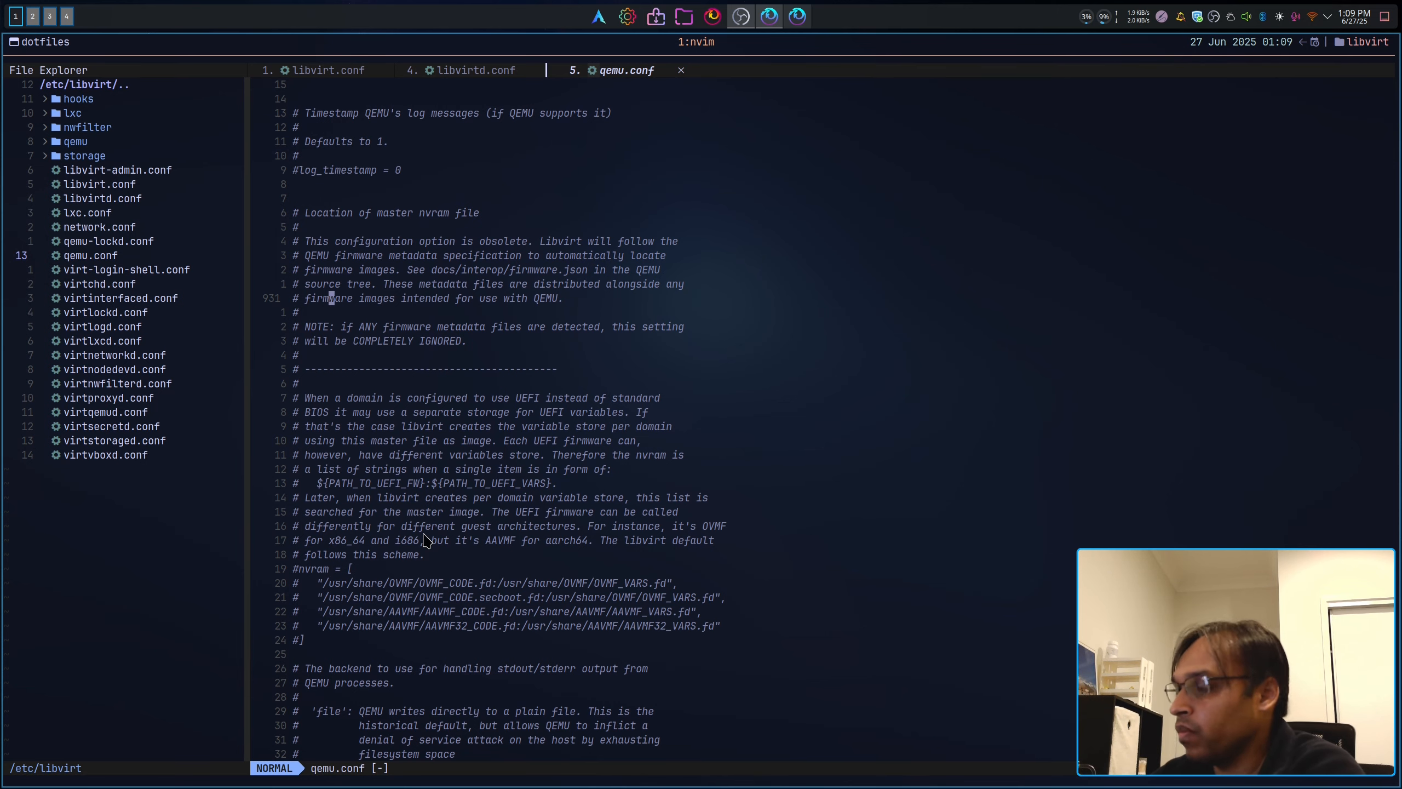
pyautogui.scroll(20, 426, 540)
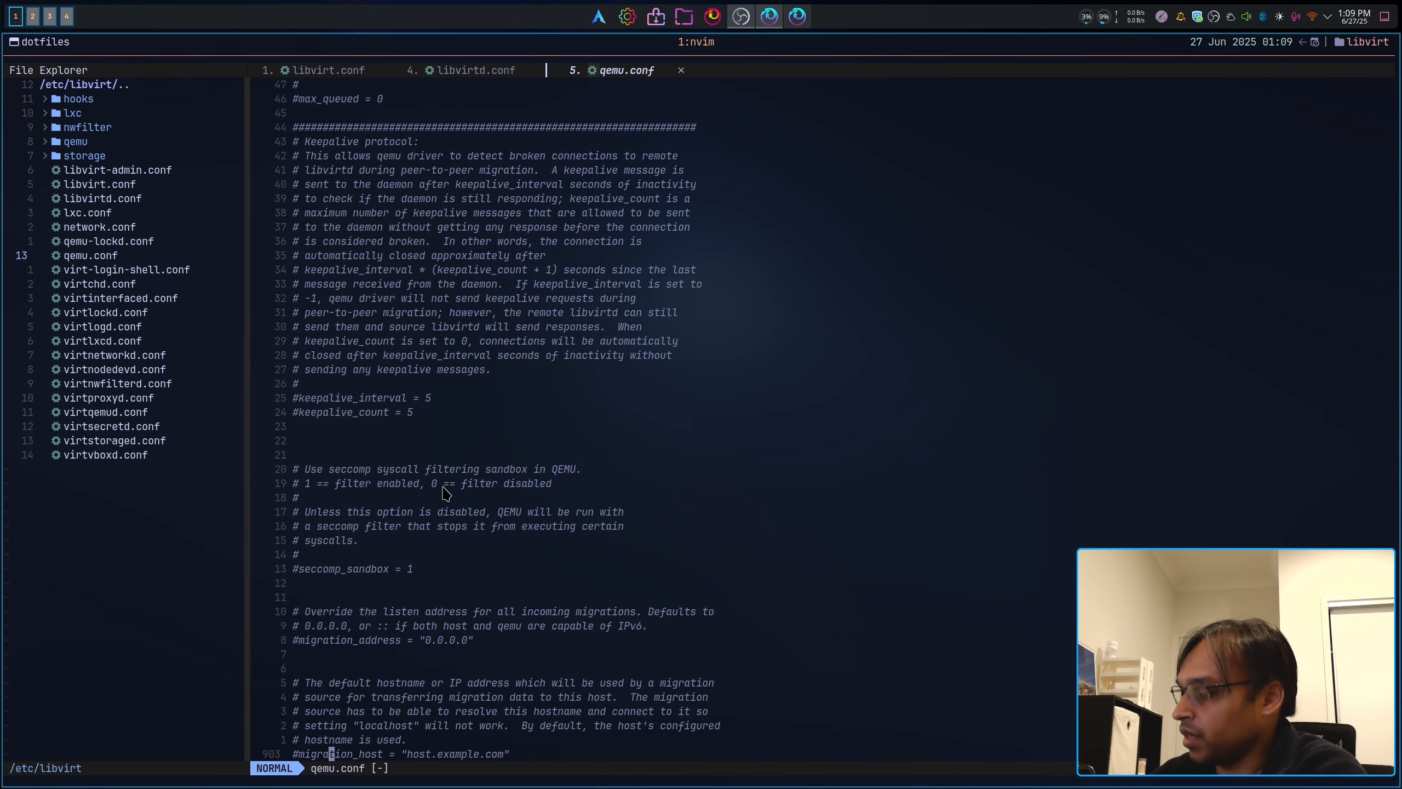
pyautogui.scroll(20, 504, 496)
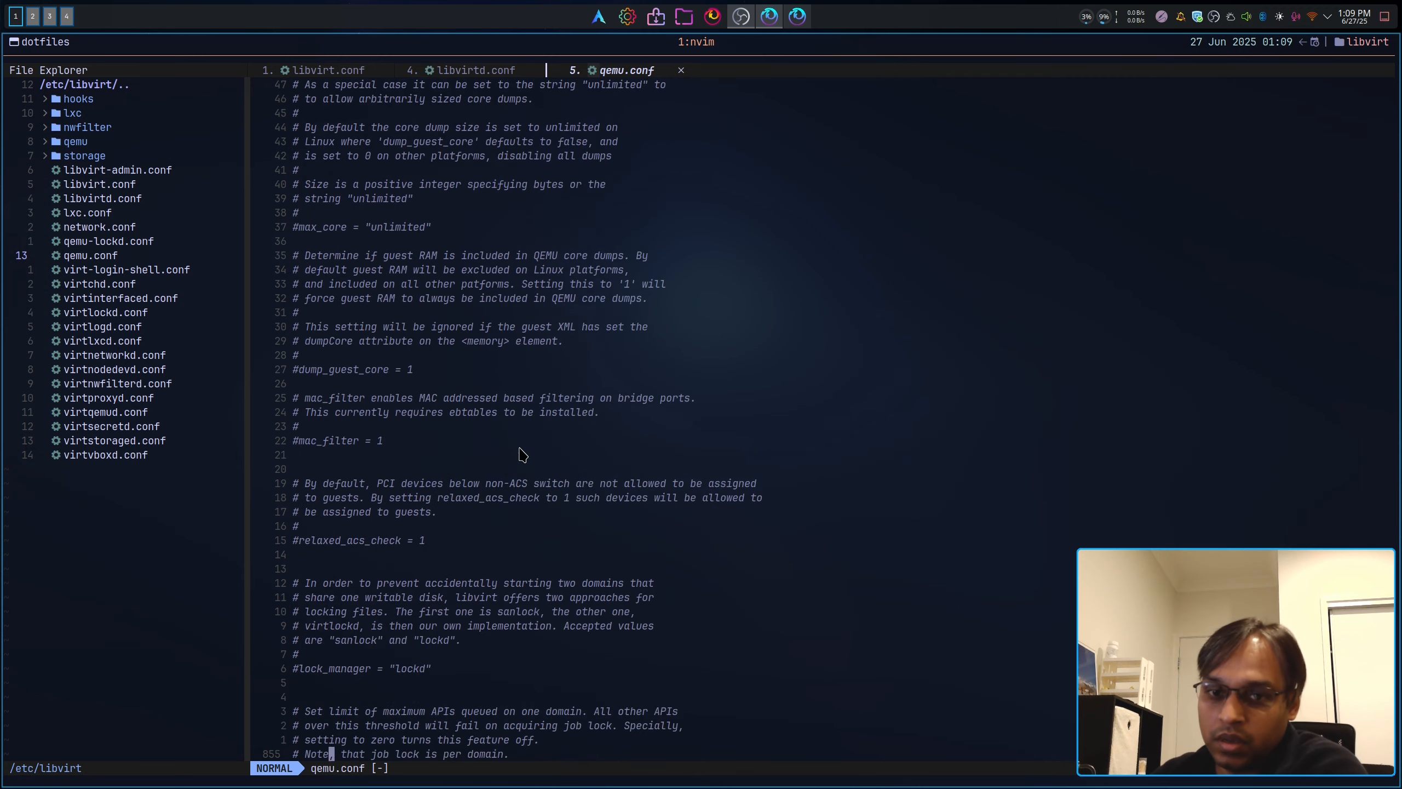
# Step: Quit Neovim with :q and clear the terminal
pyautogui.write(':q')
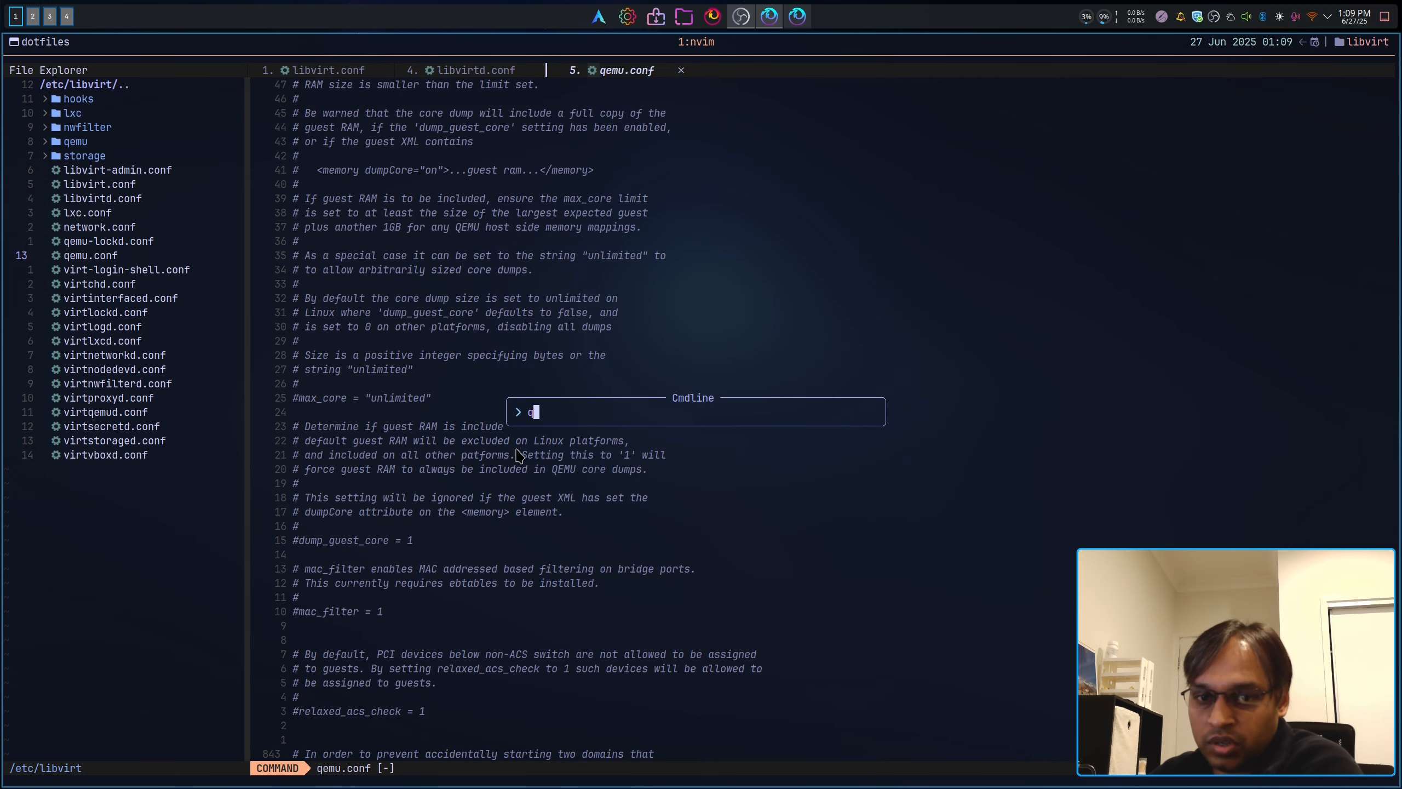
pyautogui.press('Return')
pyautogui.hotkey('ctrl', 'l')
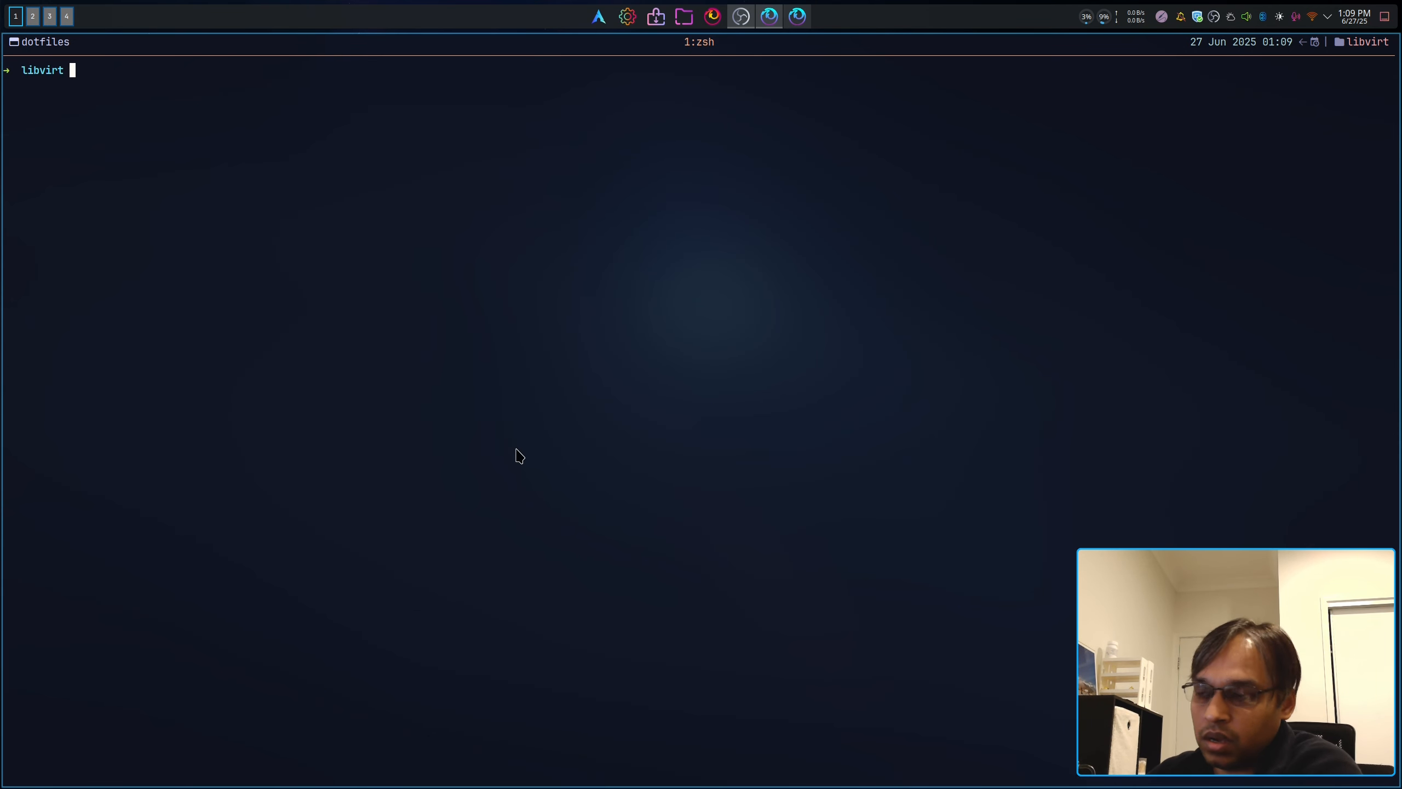
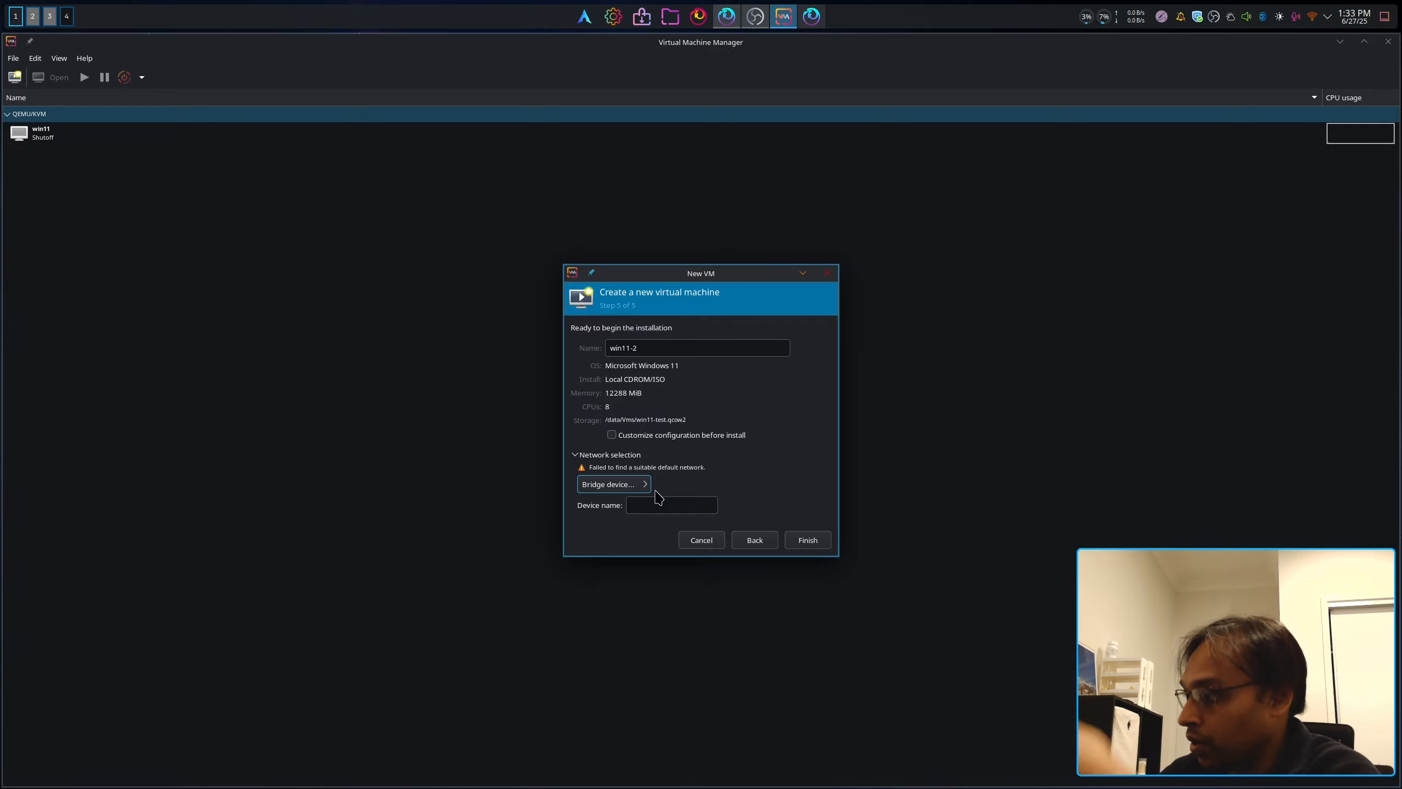
# Step: Dismiss the XML error, keep Bridge device networking, enable pre-install customisation and finish the wizard
pyautogui.click(823, 548)
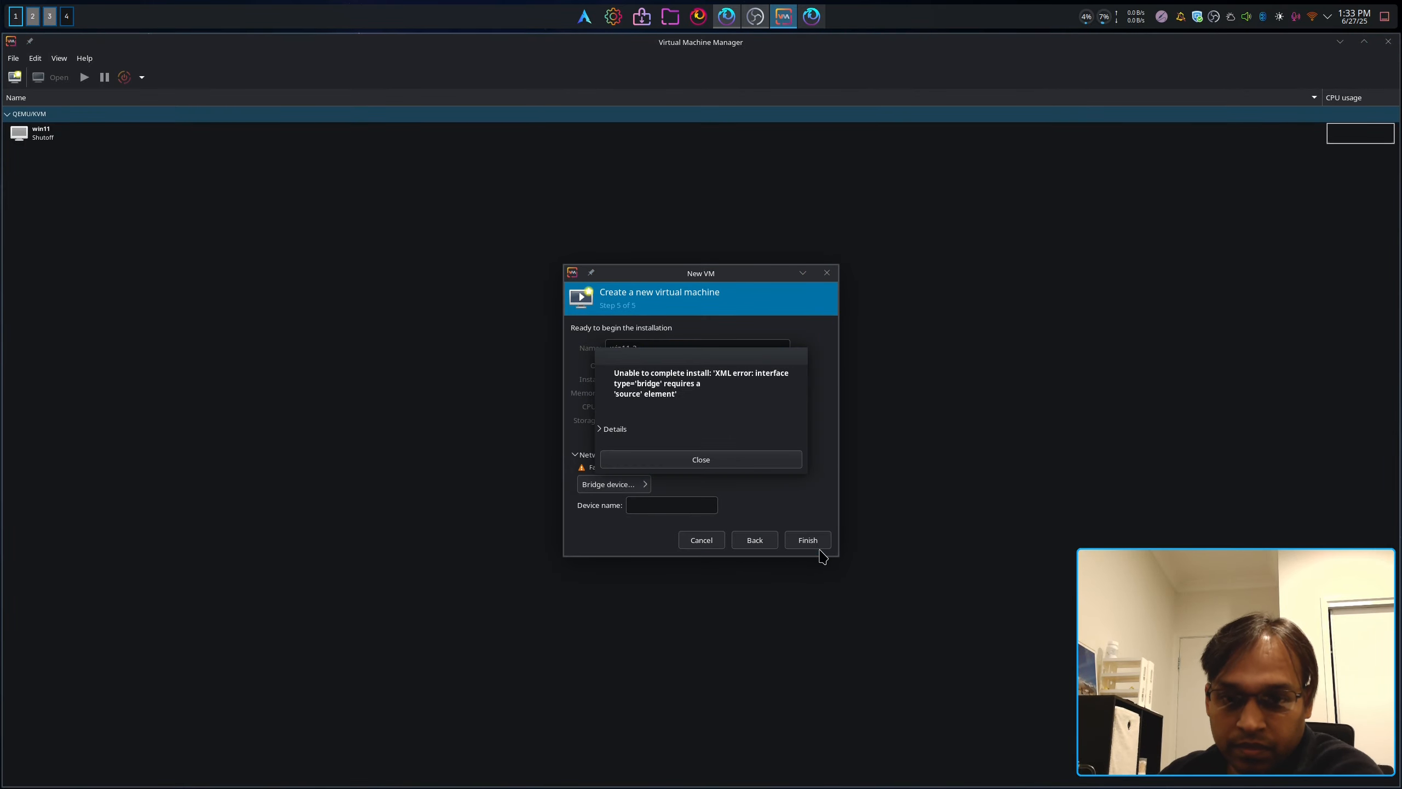
pyautogui.click(757, 461)
pyautogui.click(620, 488)
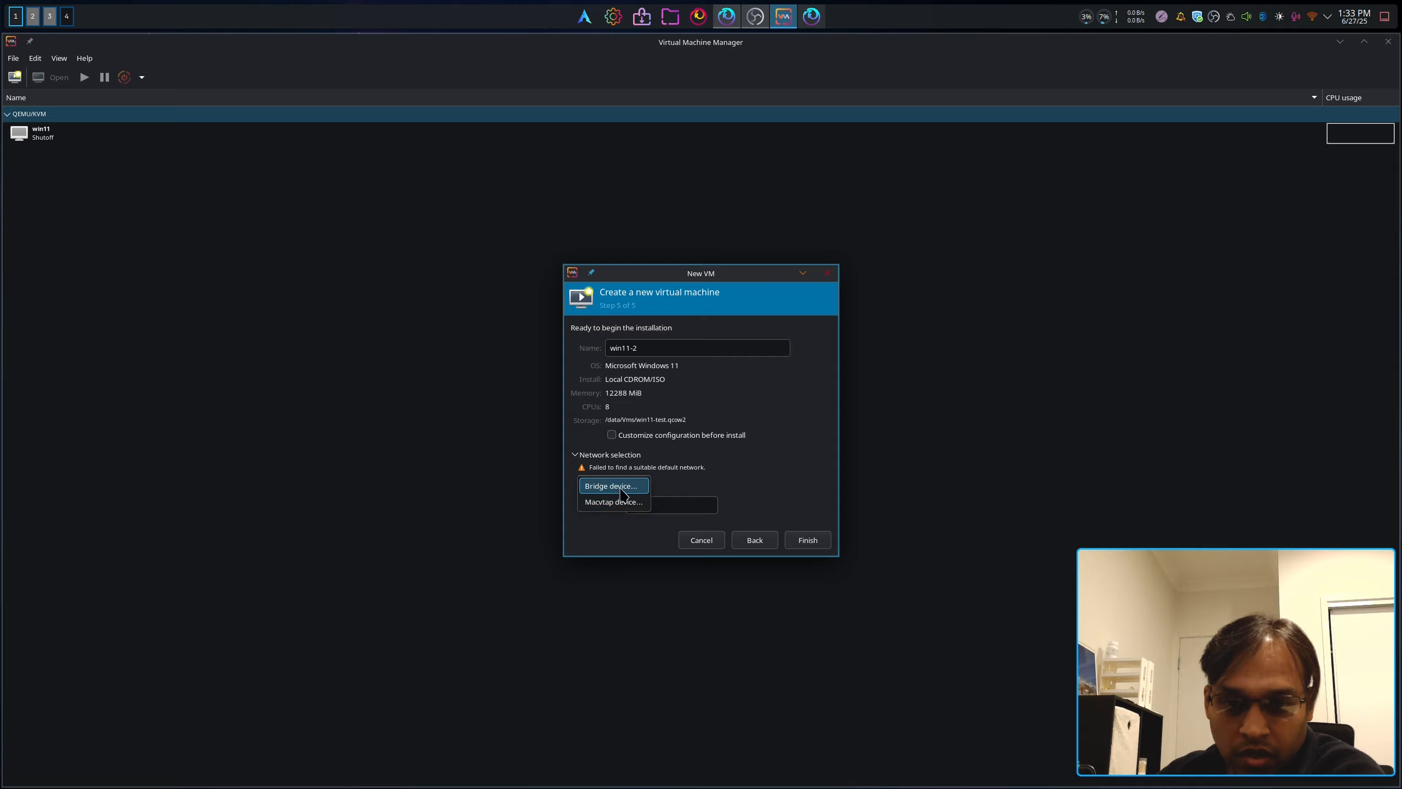
pyautogui.click(613, 486)
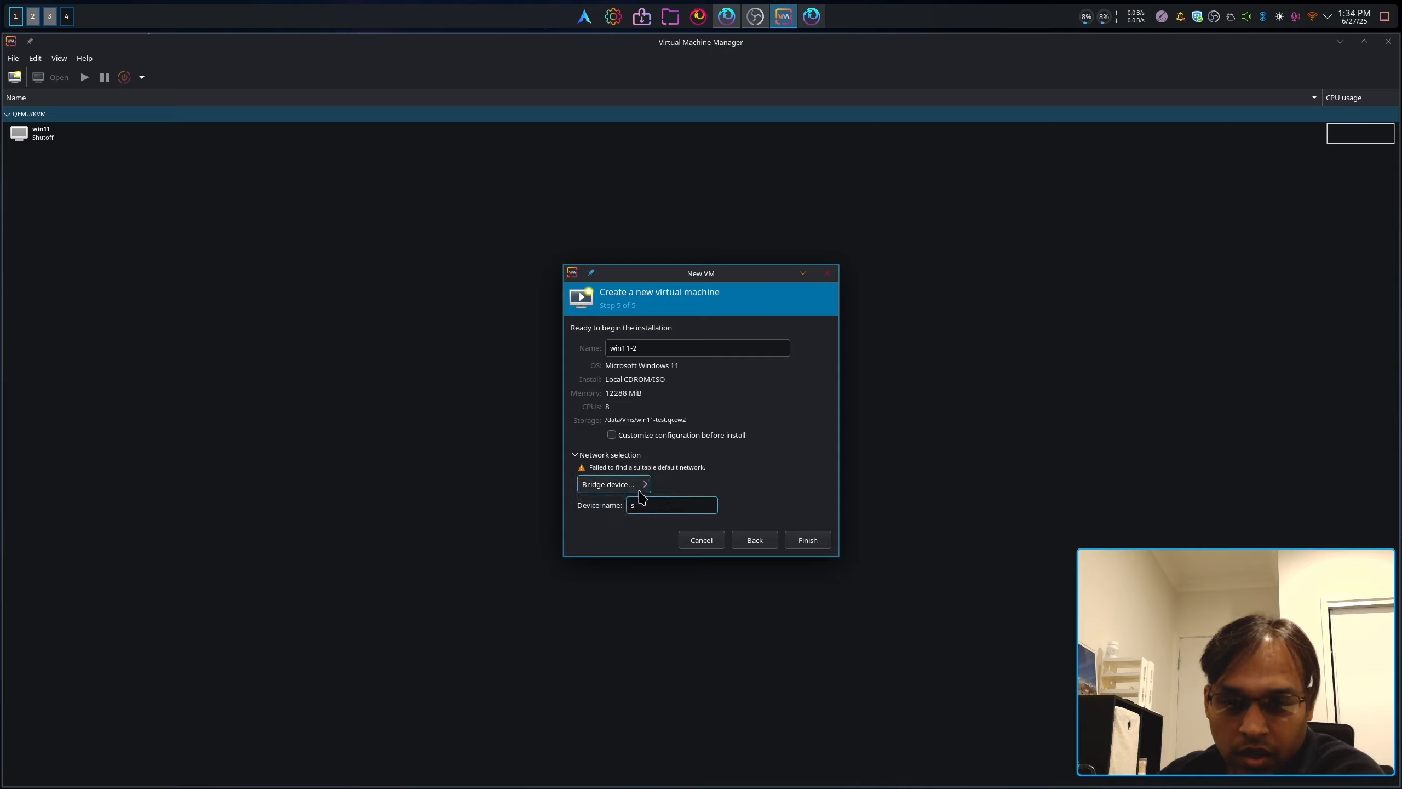
pyautogui.click(682, 437)
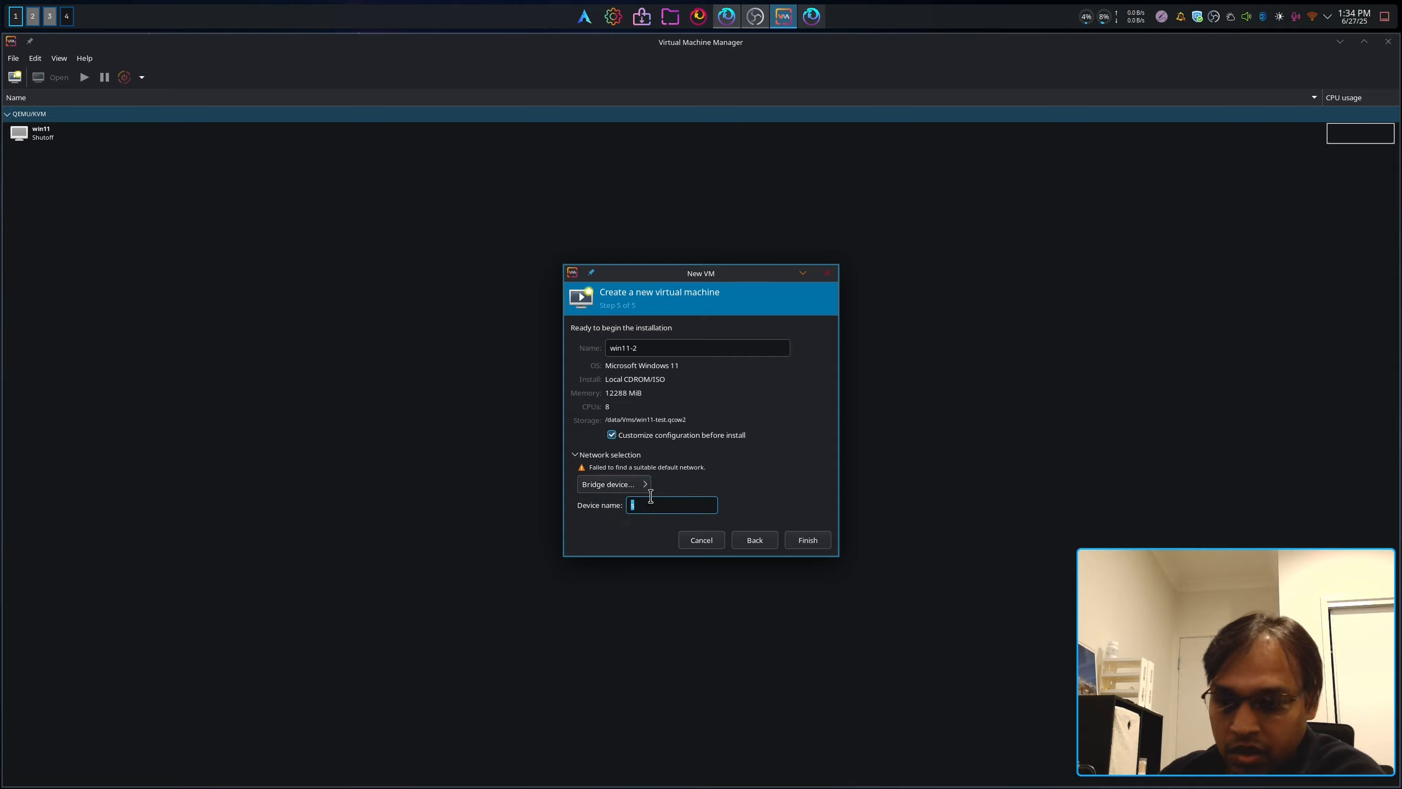
pyautogui.click(806, 539)
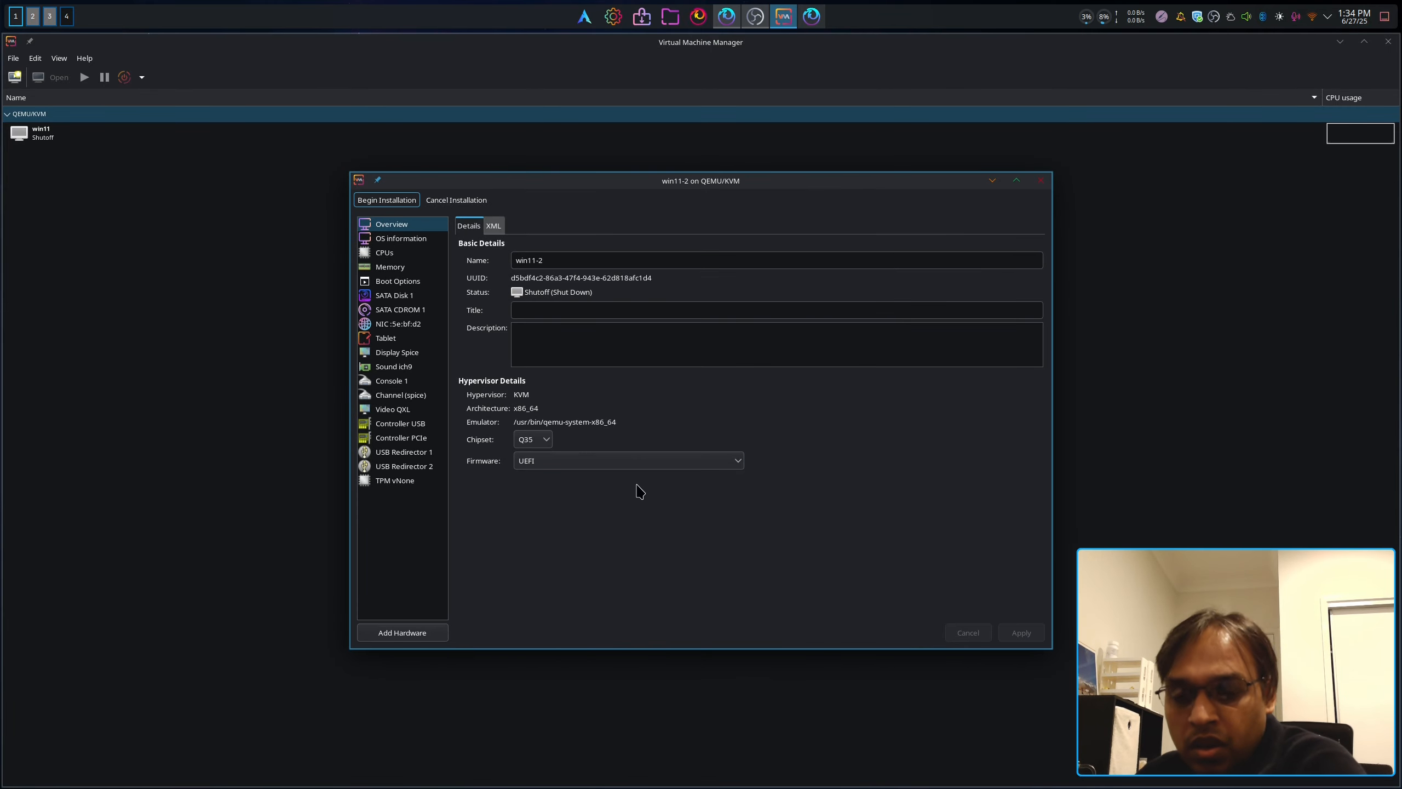
# Step: Enlarge the window, keep the Q35 chipset and select the UEFI x86_64 OVMF_CODE.4m.fd firmware
pyautogui.moveTo(1051, 648); pyautogui.dragTo(1159, 727)
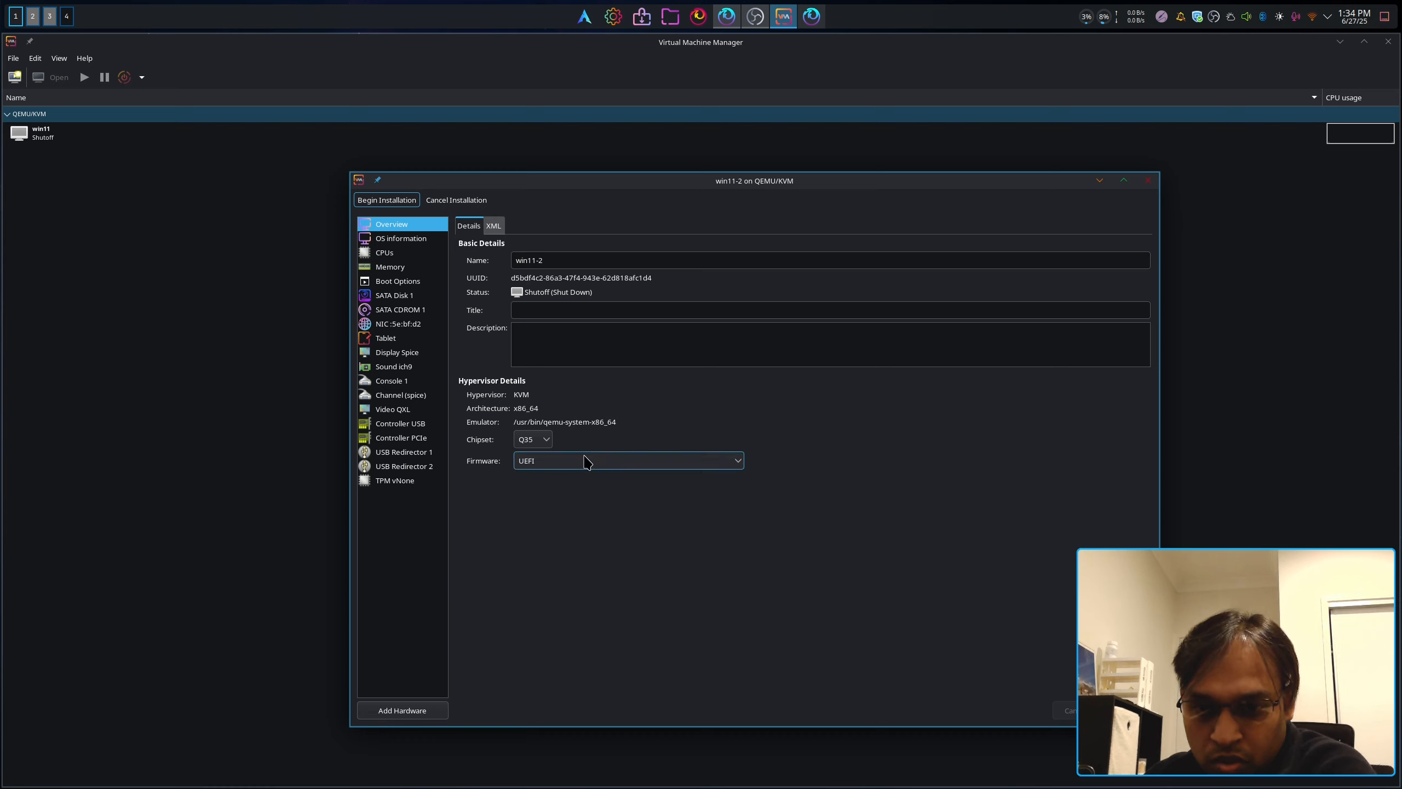
pyautogui.click(547, 441)
pyautogui.click(594, 453)
pyautogui.click(594, 460)
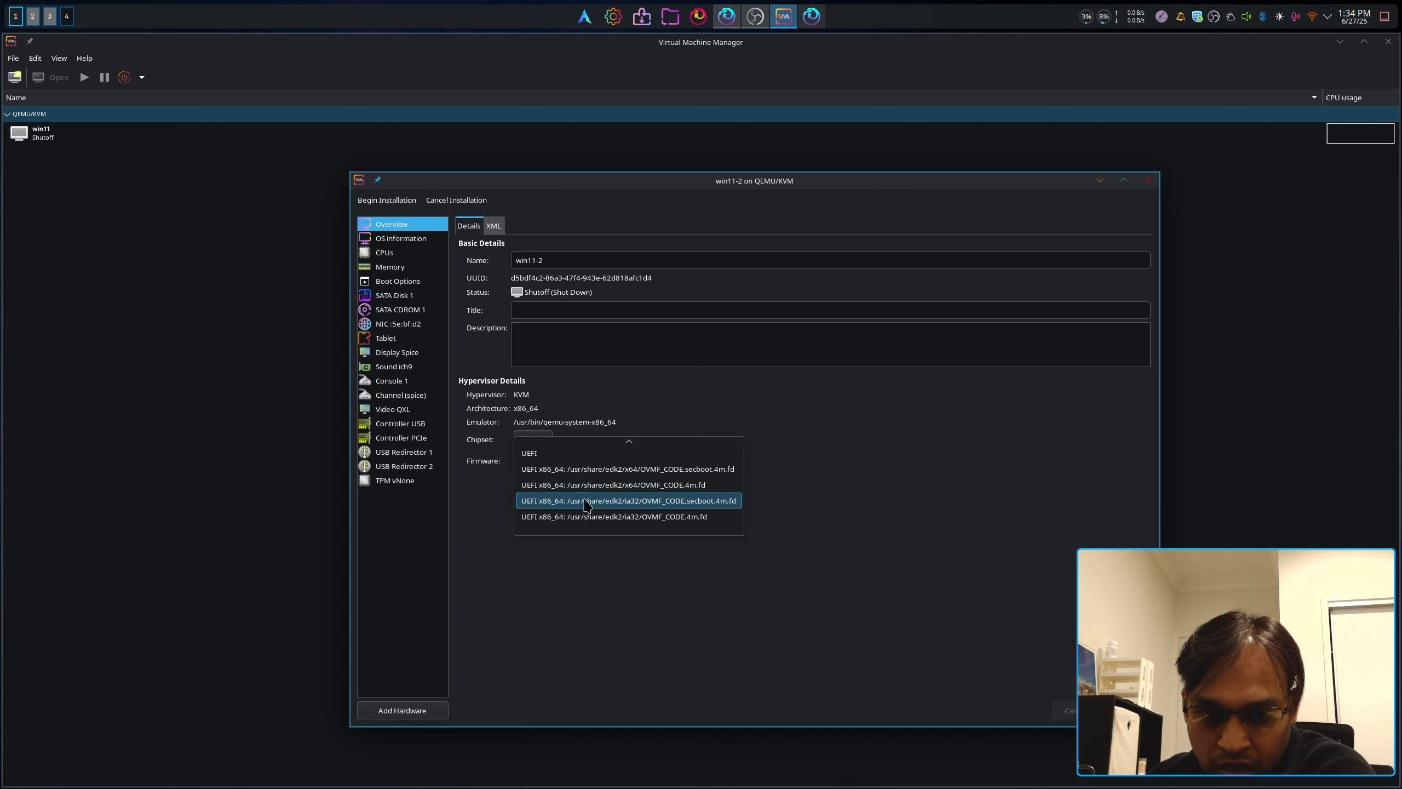
pyautogui.click(683, 485)
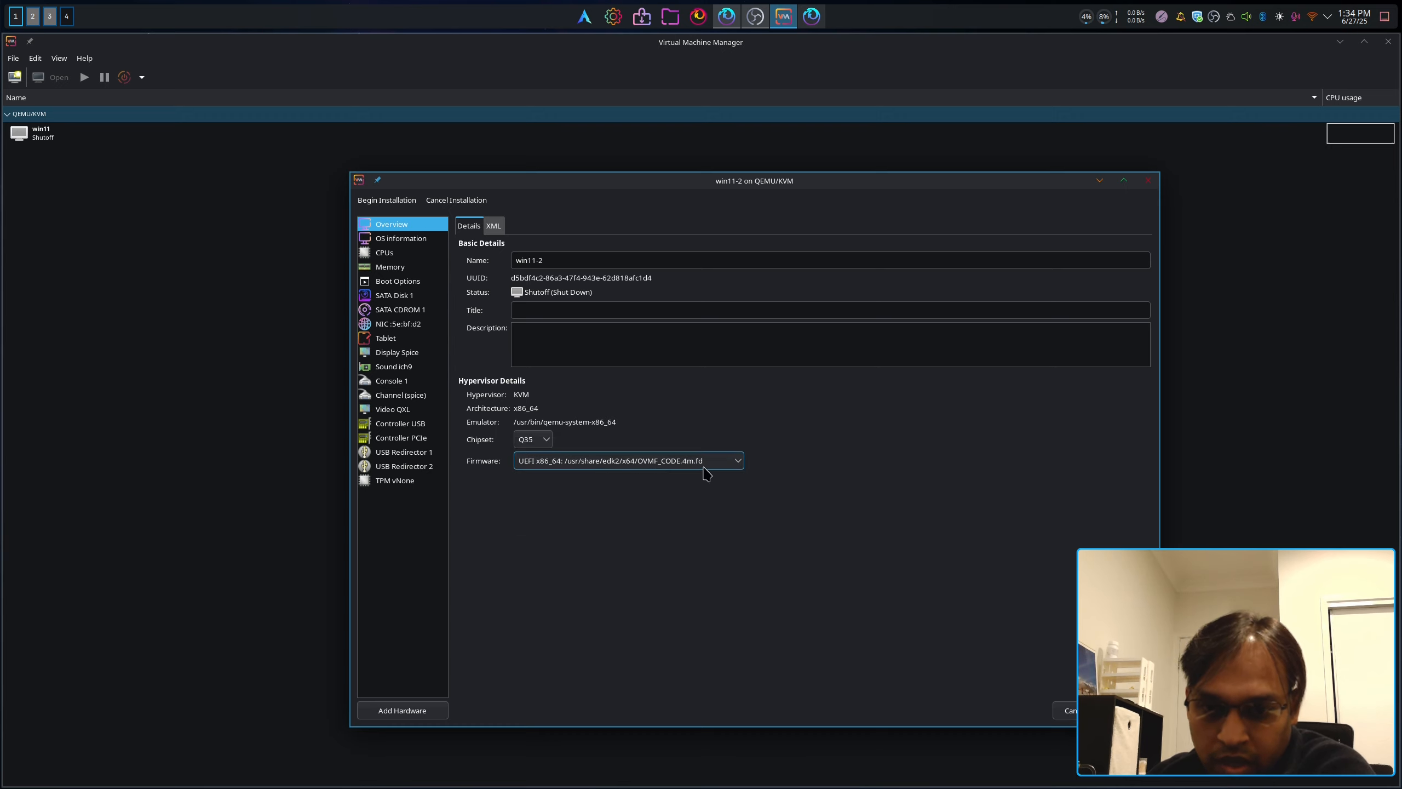
pyautogui.click(402, 241)
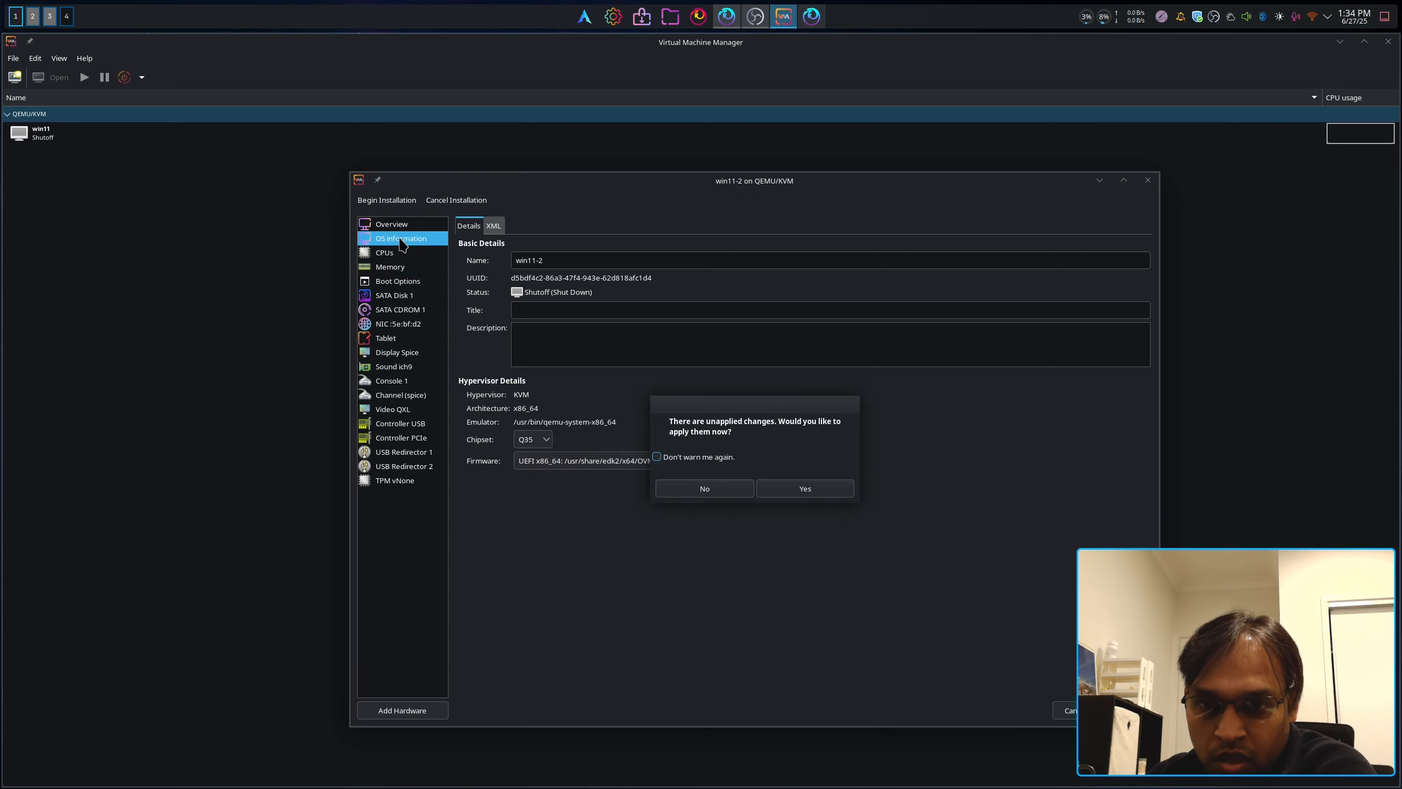
# Step: Apply the pending firmware change and review the CPU topology settings
pyautogui.click(801, 488)
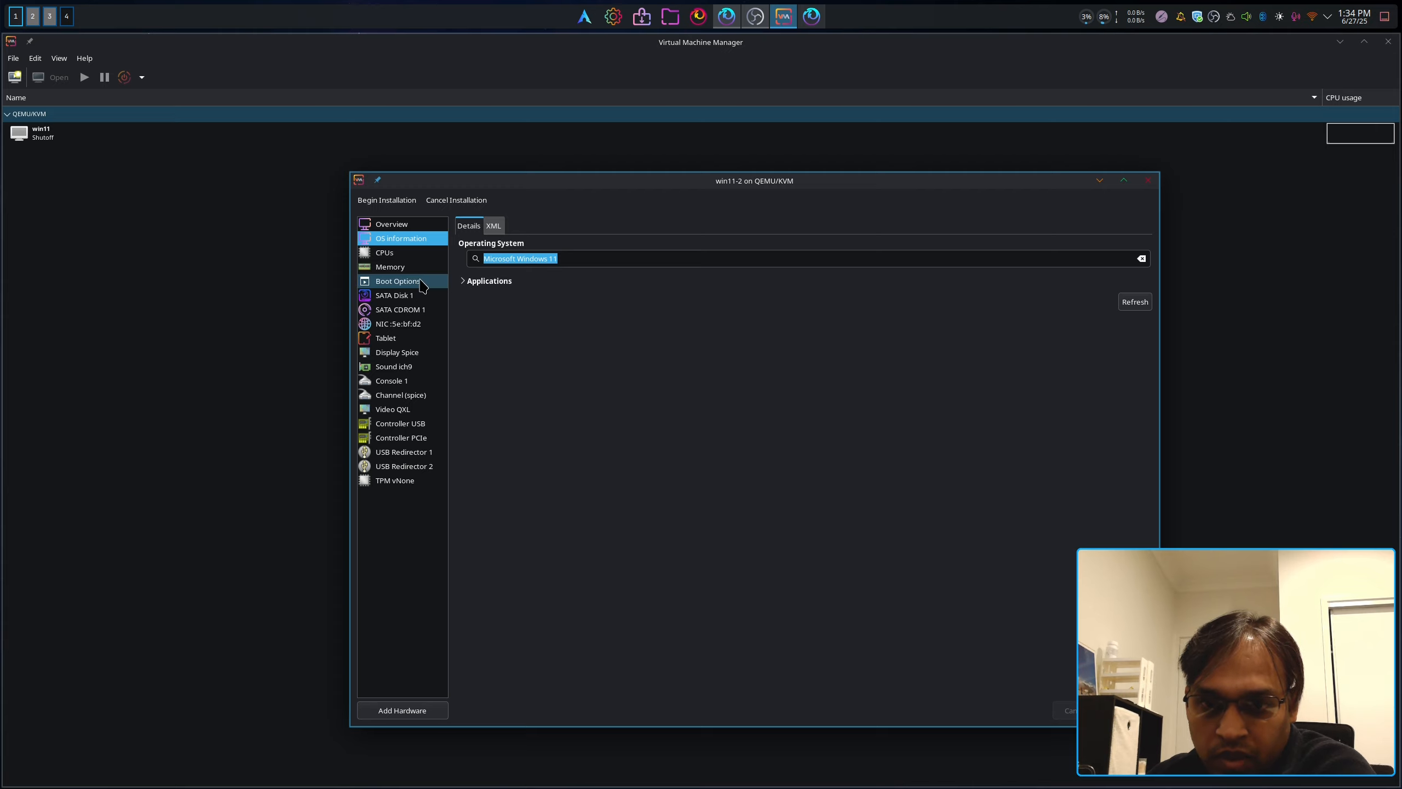
pyautogui.click(406, 255)
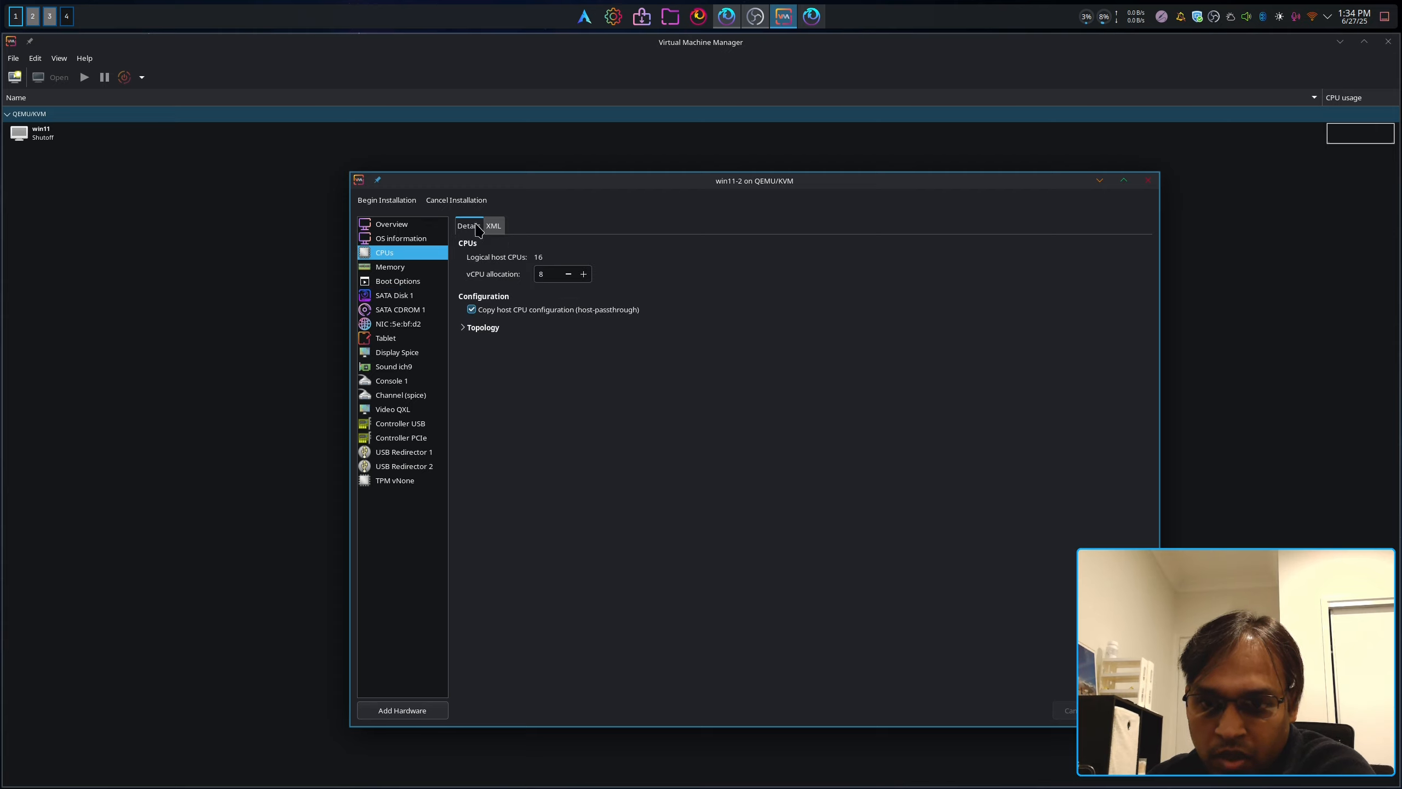
pyautogui.click(479, 329)
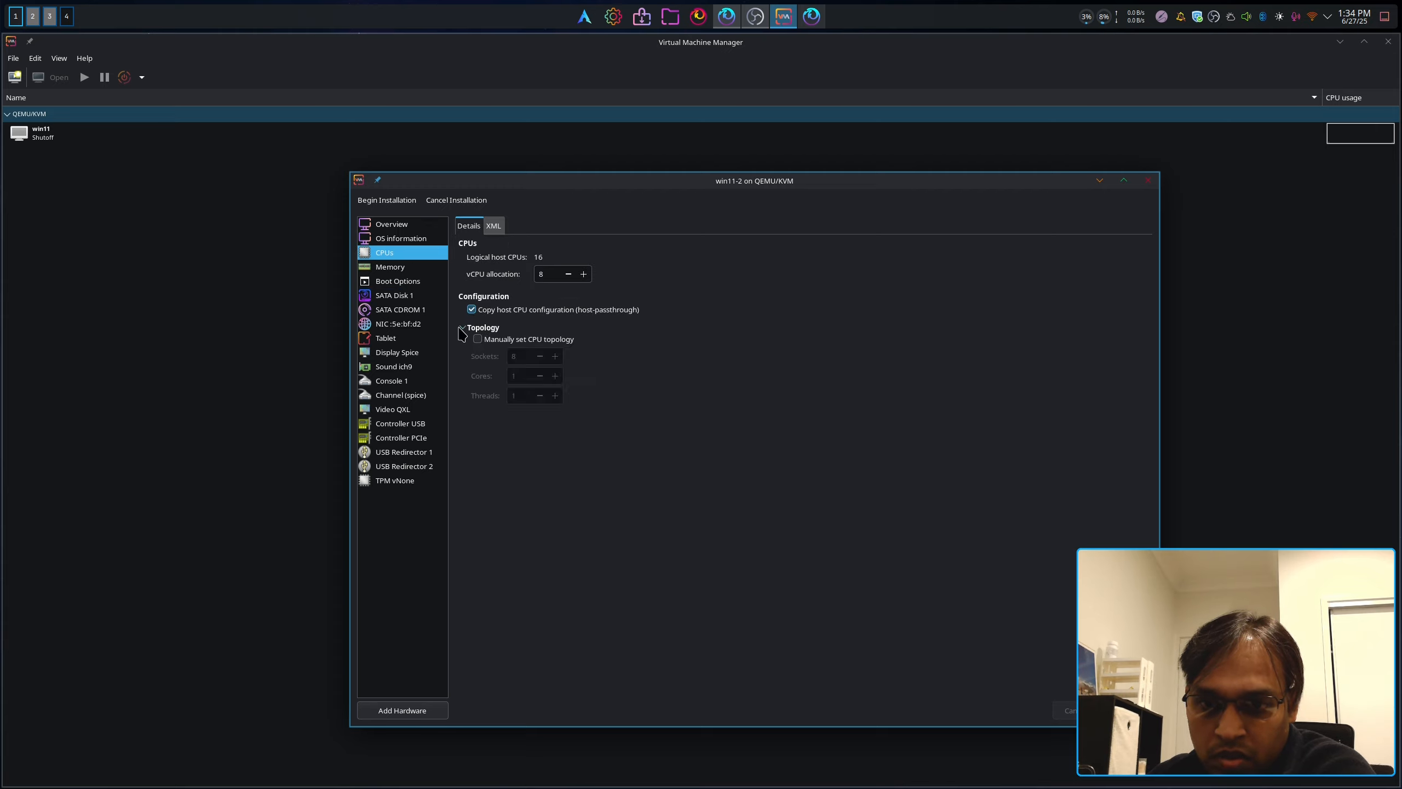
# Step: Enable shared memory, review Boot Options and SATA Disk 1, then begin adding hardware
pyautogui.click(414, 267)
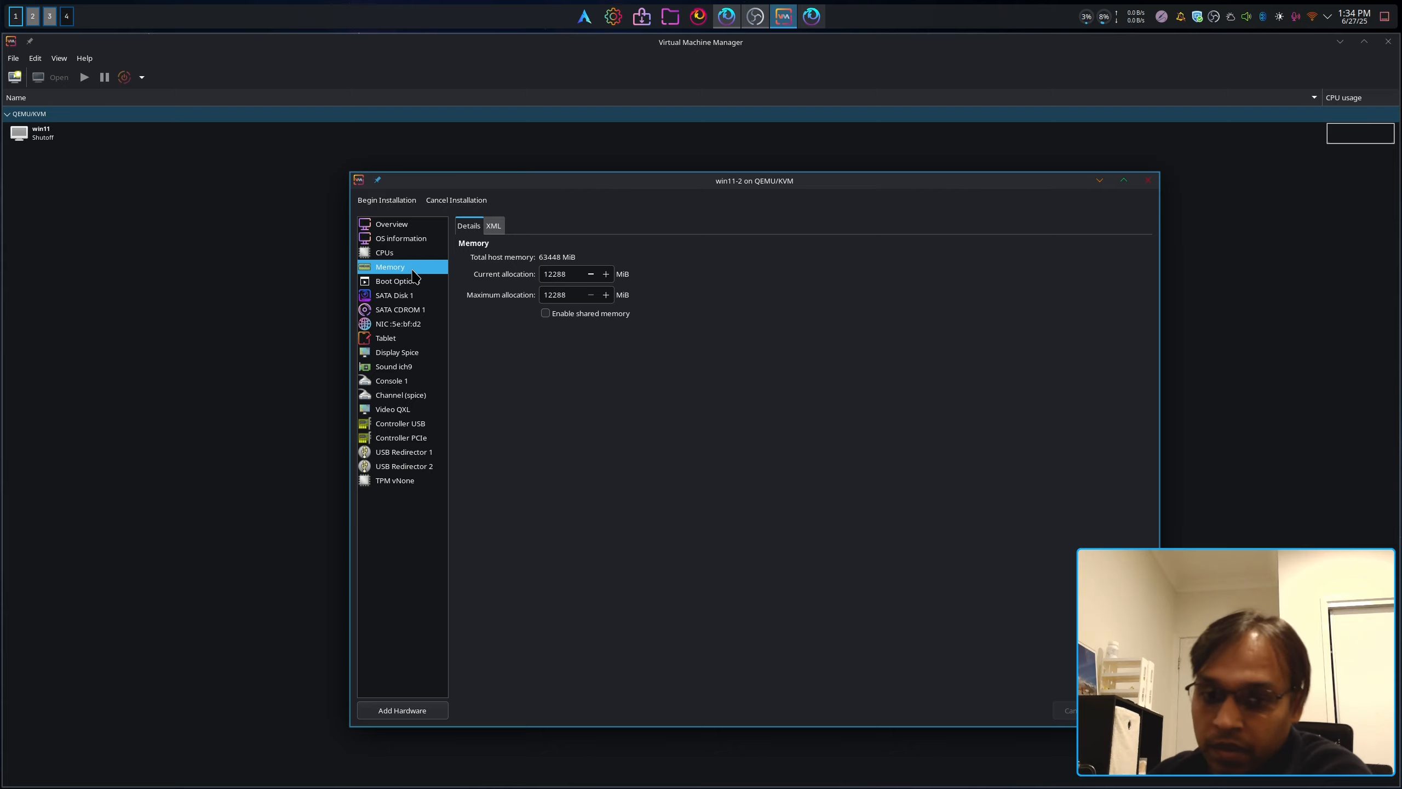
pyautogui.click(556, 315)
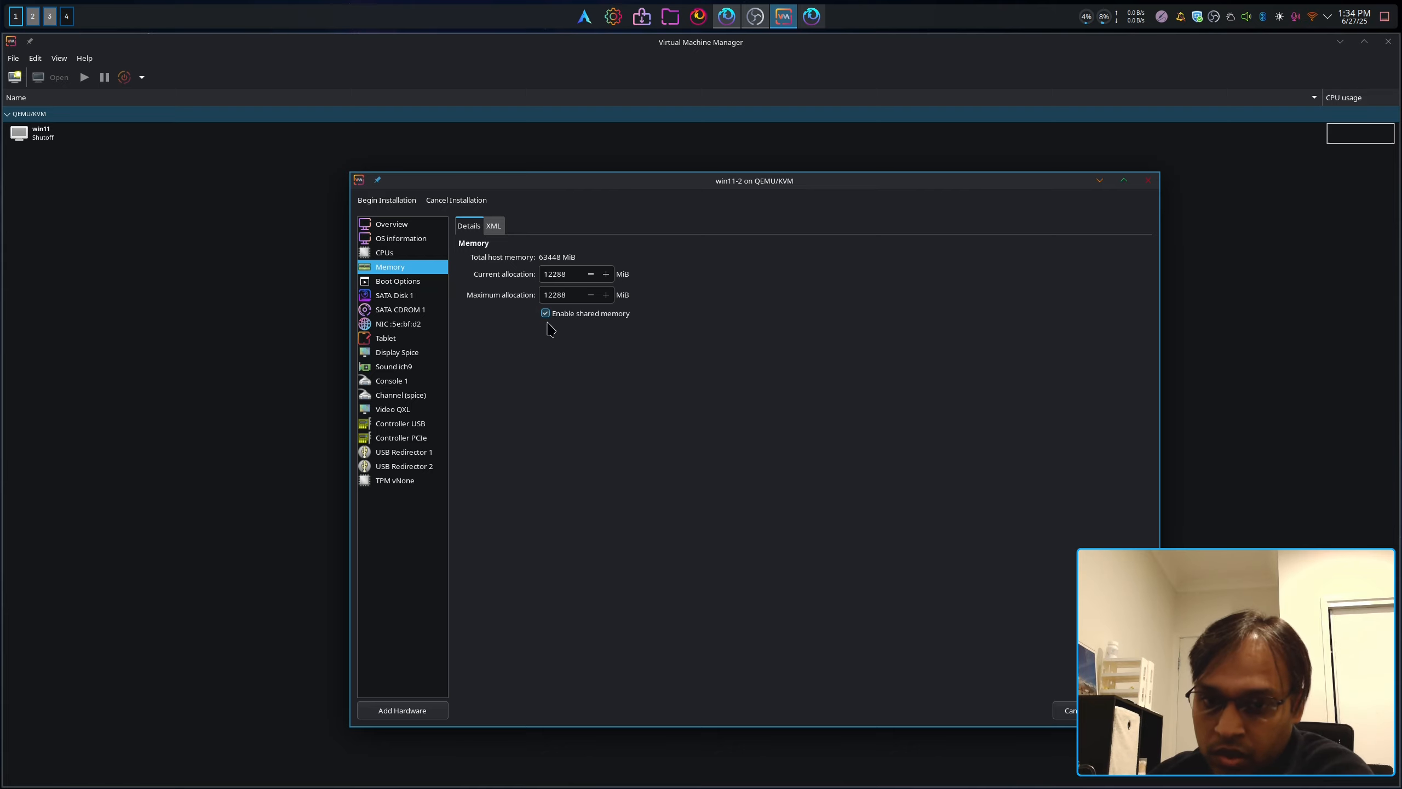
pyautogui.click(397, 280)
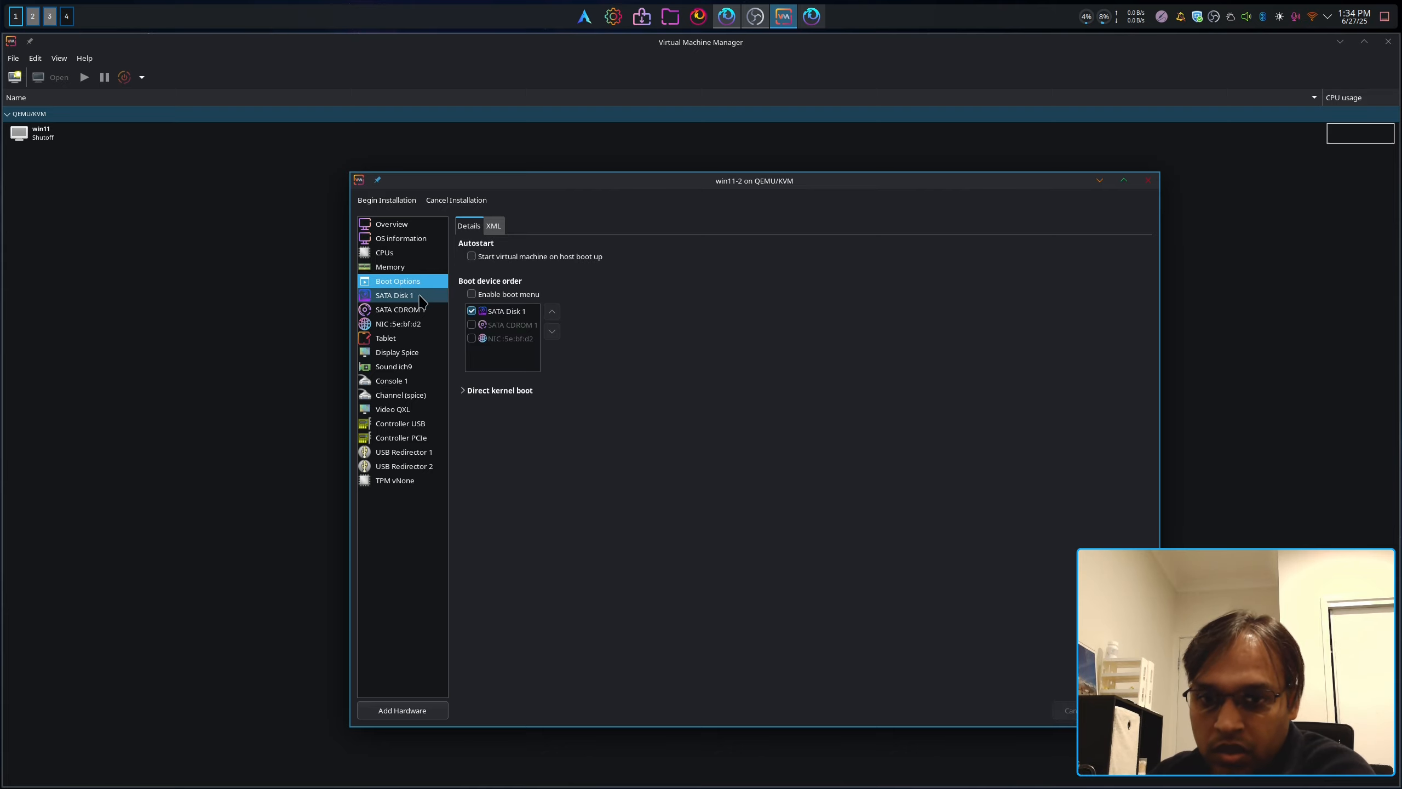
pyautogui.click(406, 295)
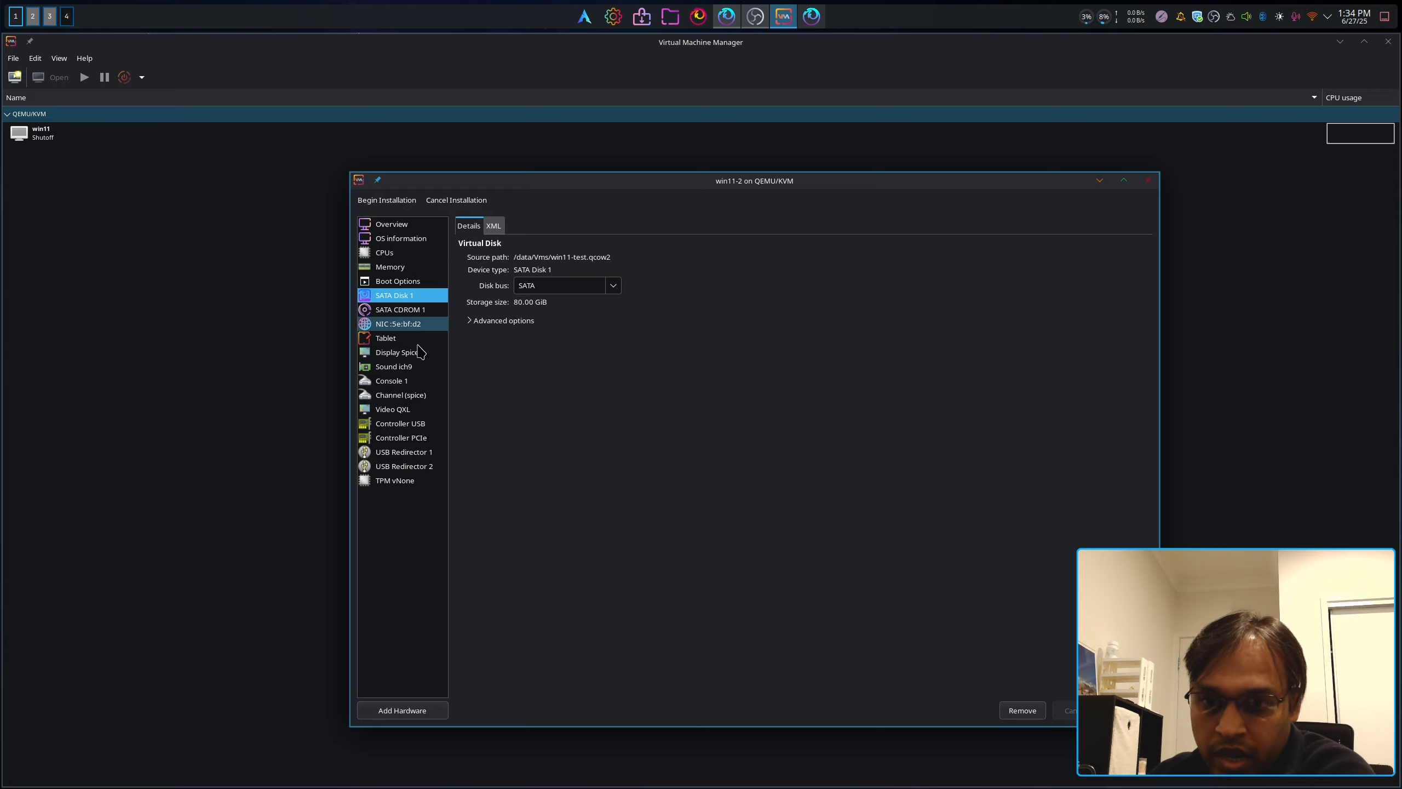
pyautogui.click(433, 711)
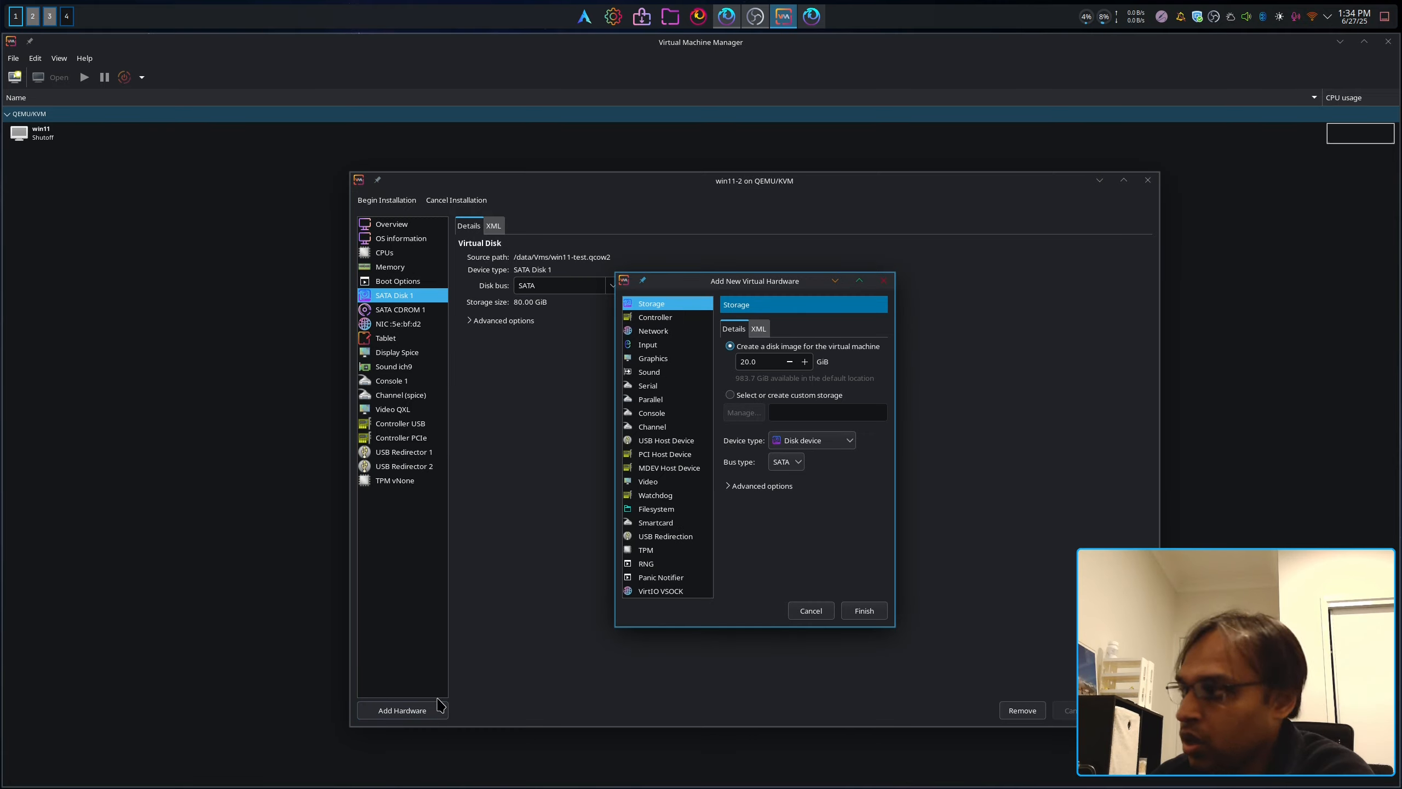
# Step: Cancel Add Hardware and give SATA Disk 1 the VirtIO bus, cache mode none, discard mode unmap
pyautogui.click(811, 611)
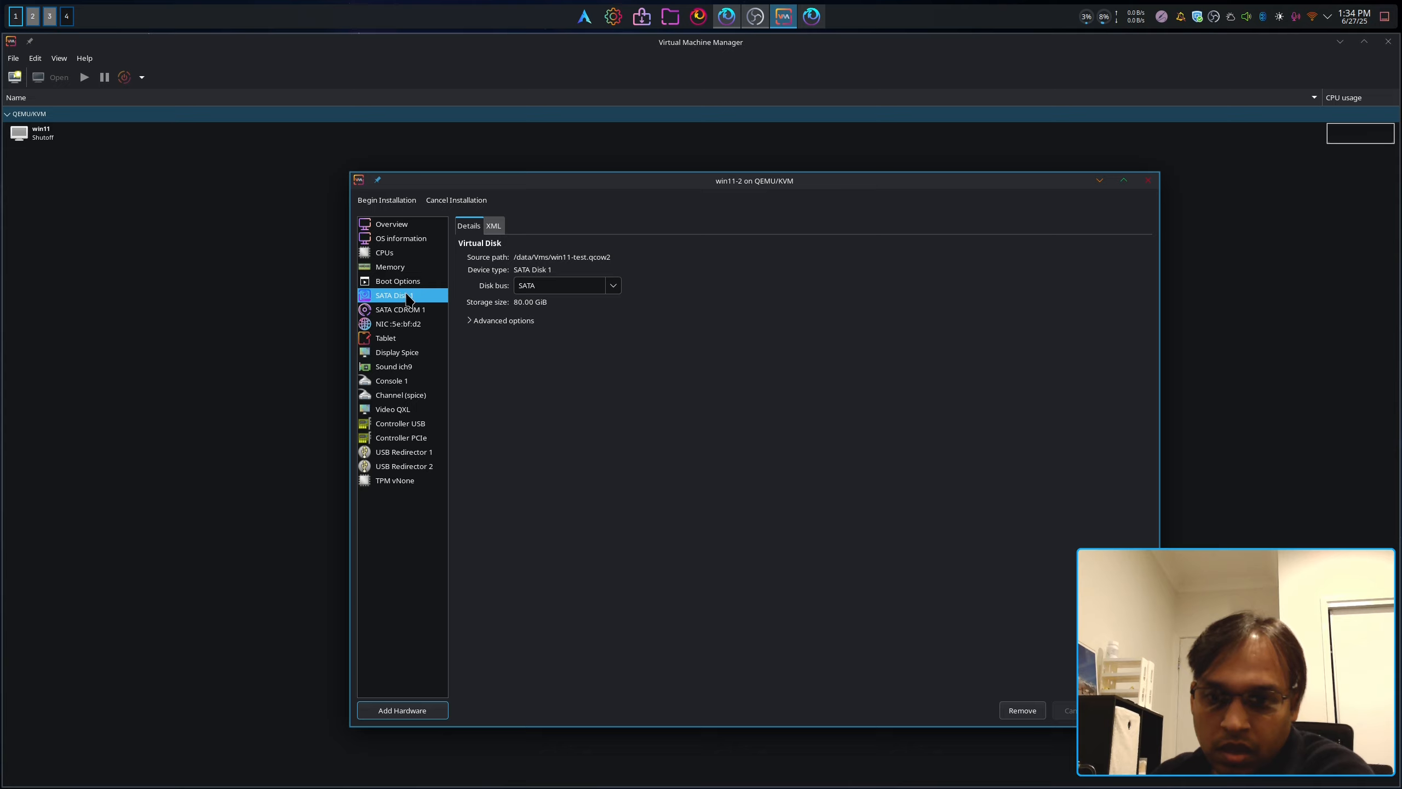
pyautogui.click(485, 323)
pyautogui.click(613, 285)
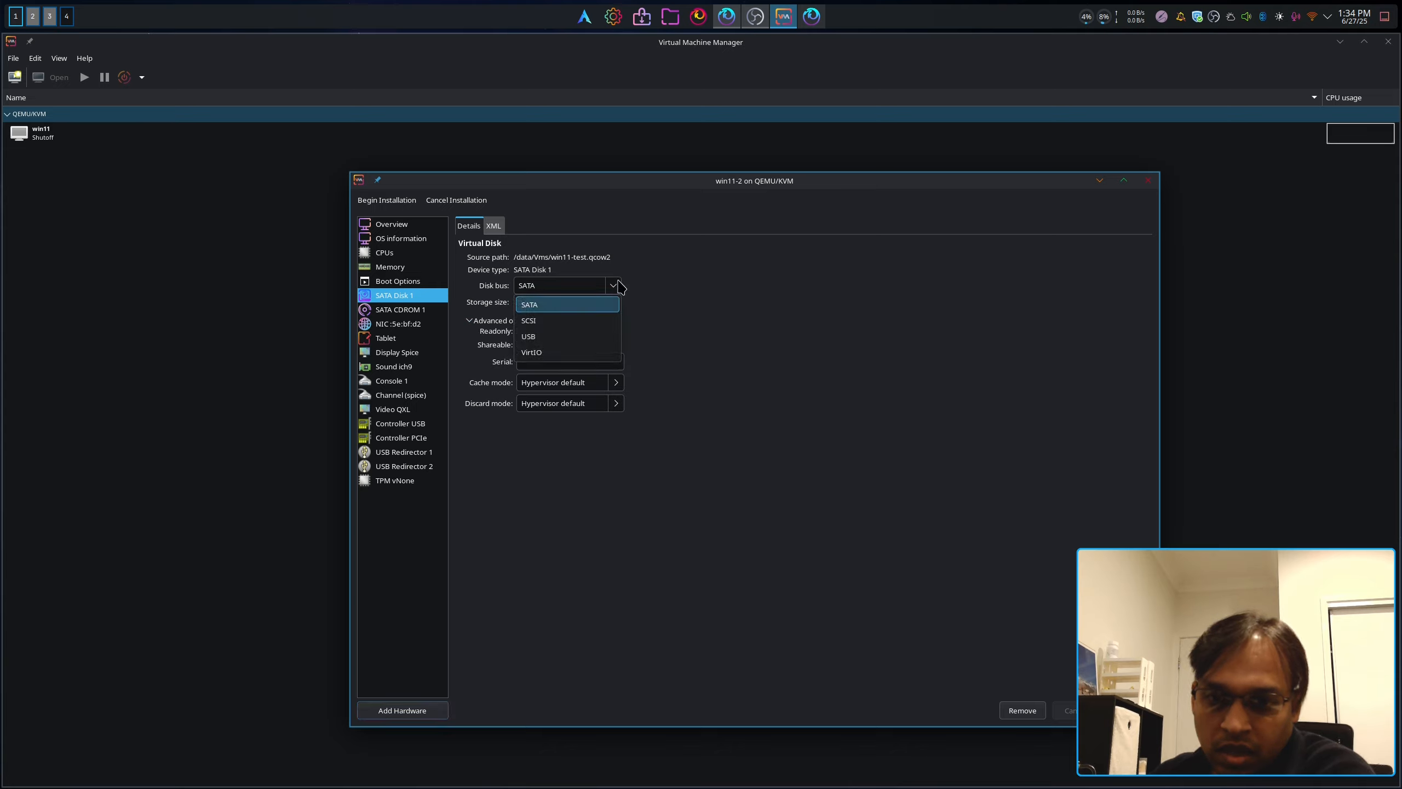
pyautogui.click(559, 353)
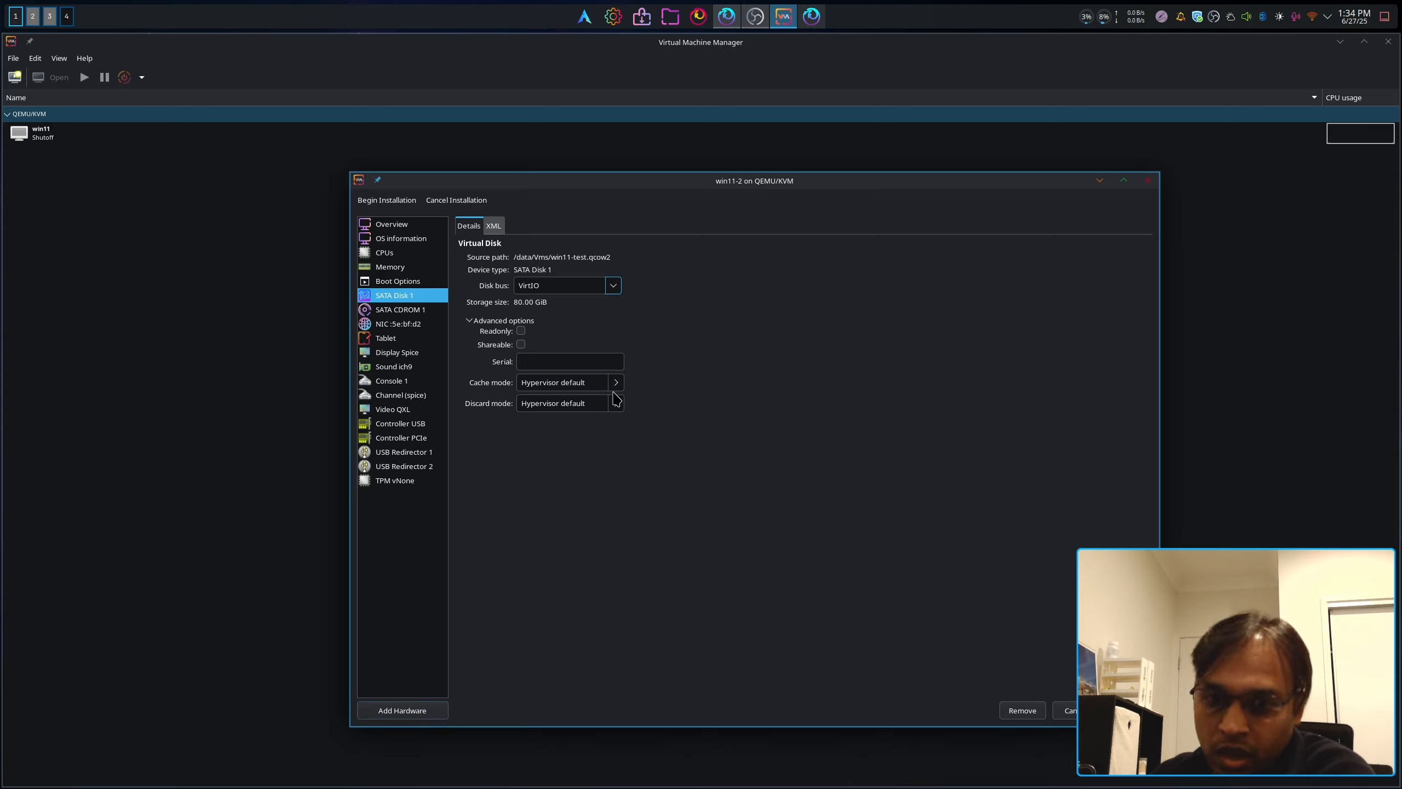
pyautogui.click(535, 418)
pyautogui.click(615, 403)
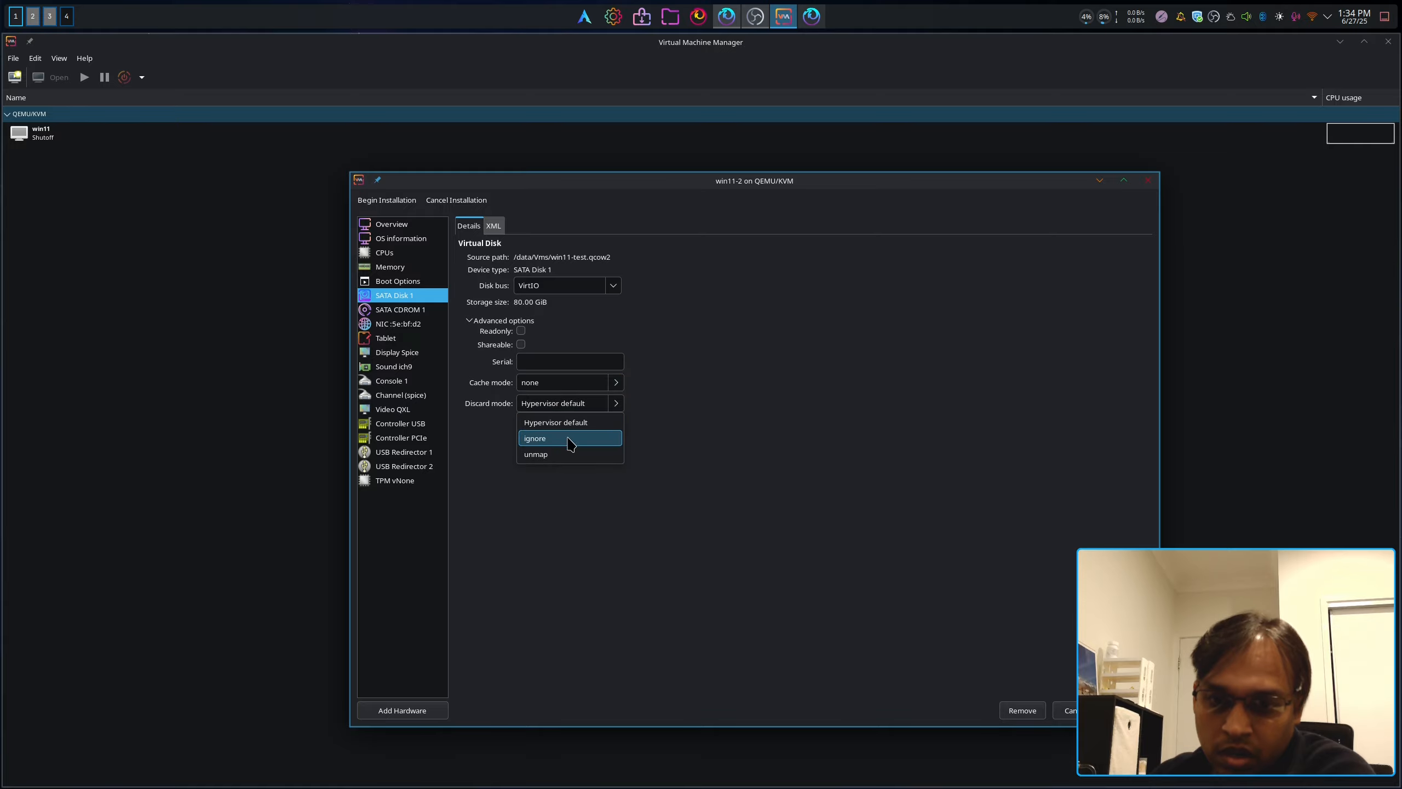
pyautogui.click(567, 454)
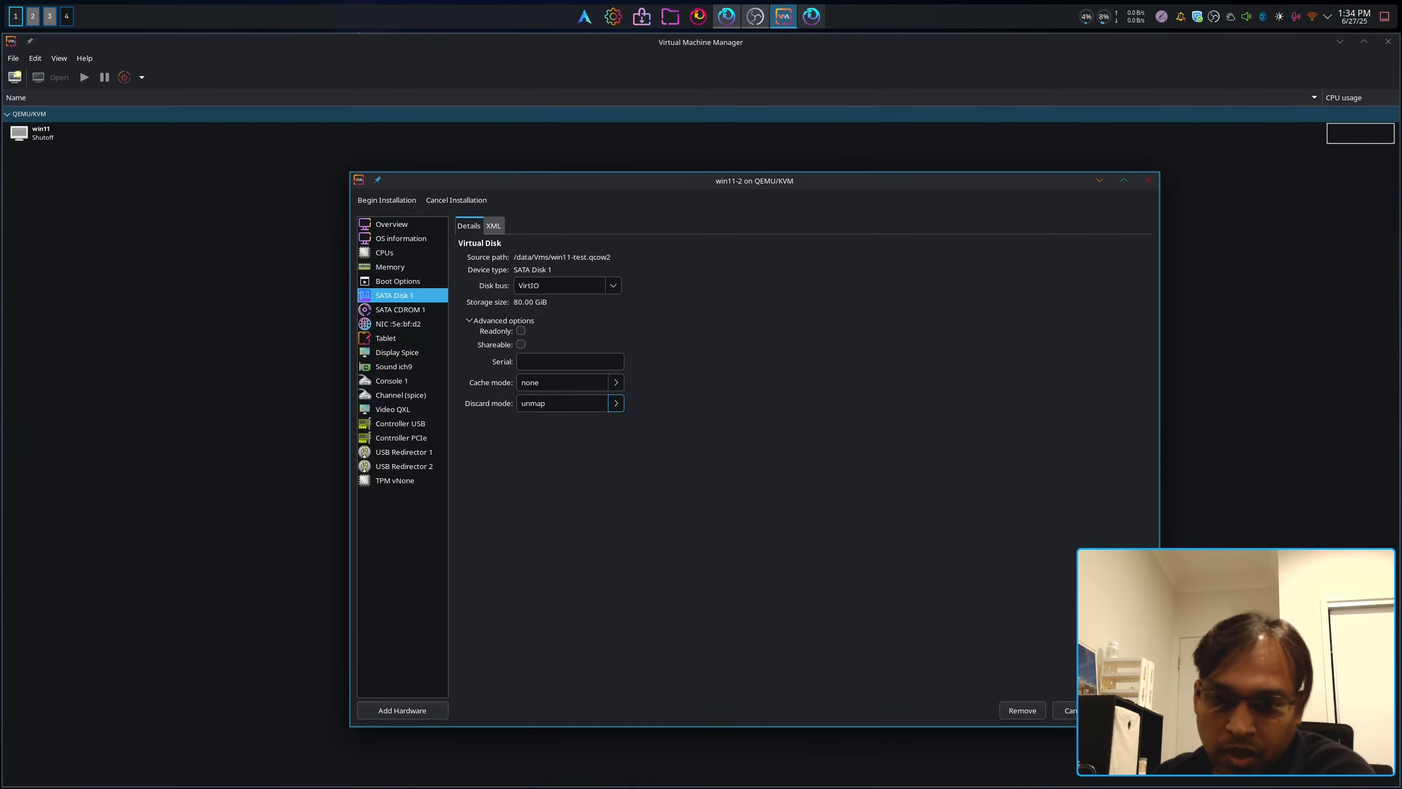
pyautogui.click(1129, 711)
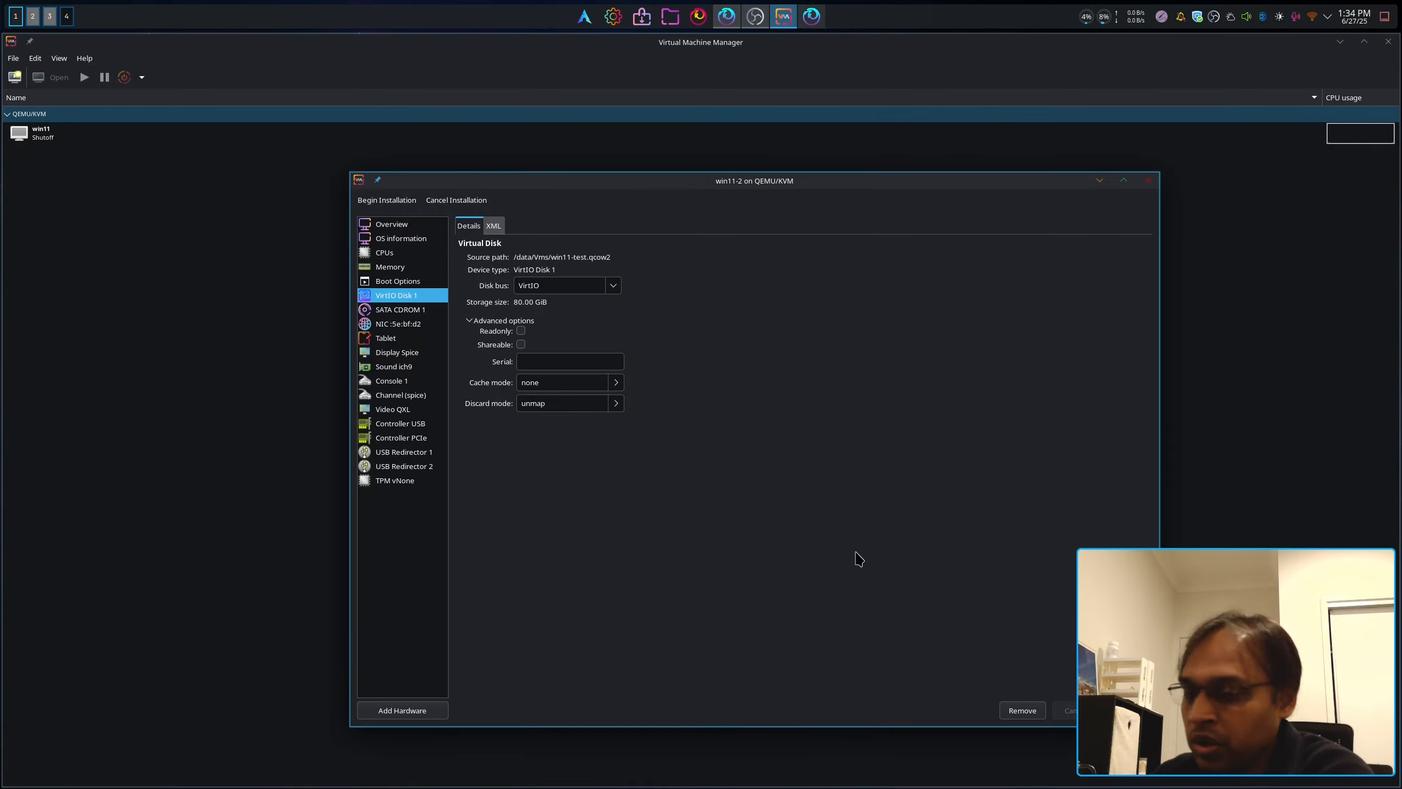
pyautogui.click(399, 310)
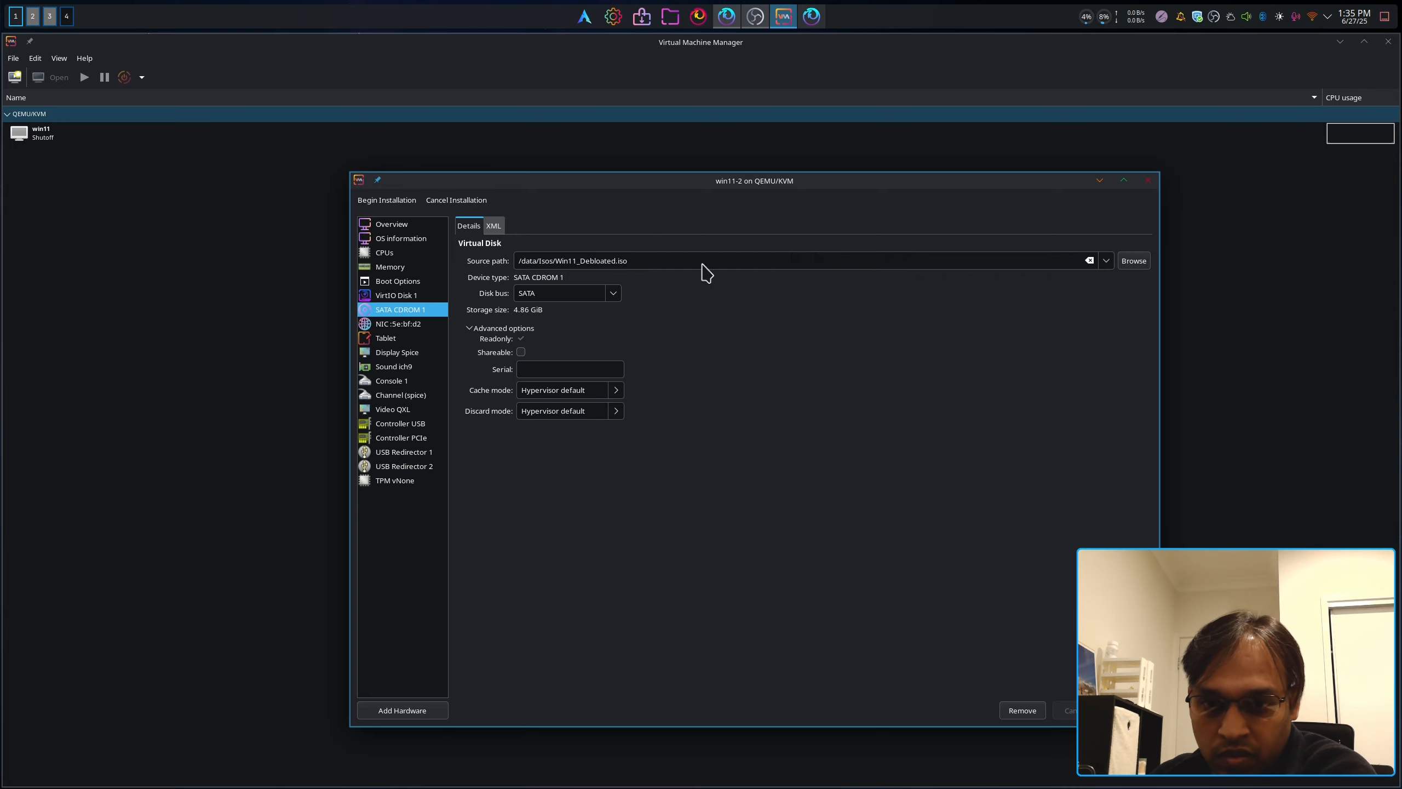
# Step: Add a second CD-ROM drive using virtio-win-0.1.271.iso from the Isos pool
pyautogui.click(423, 711)
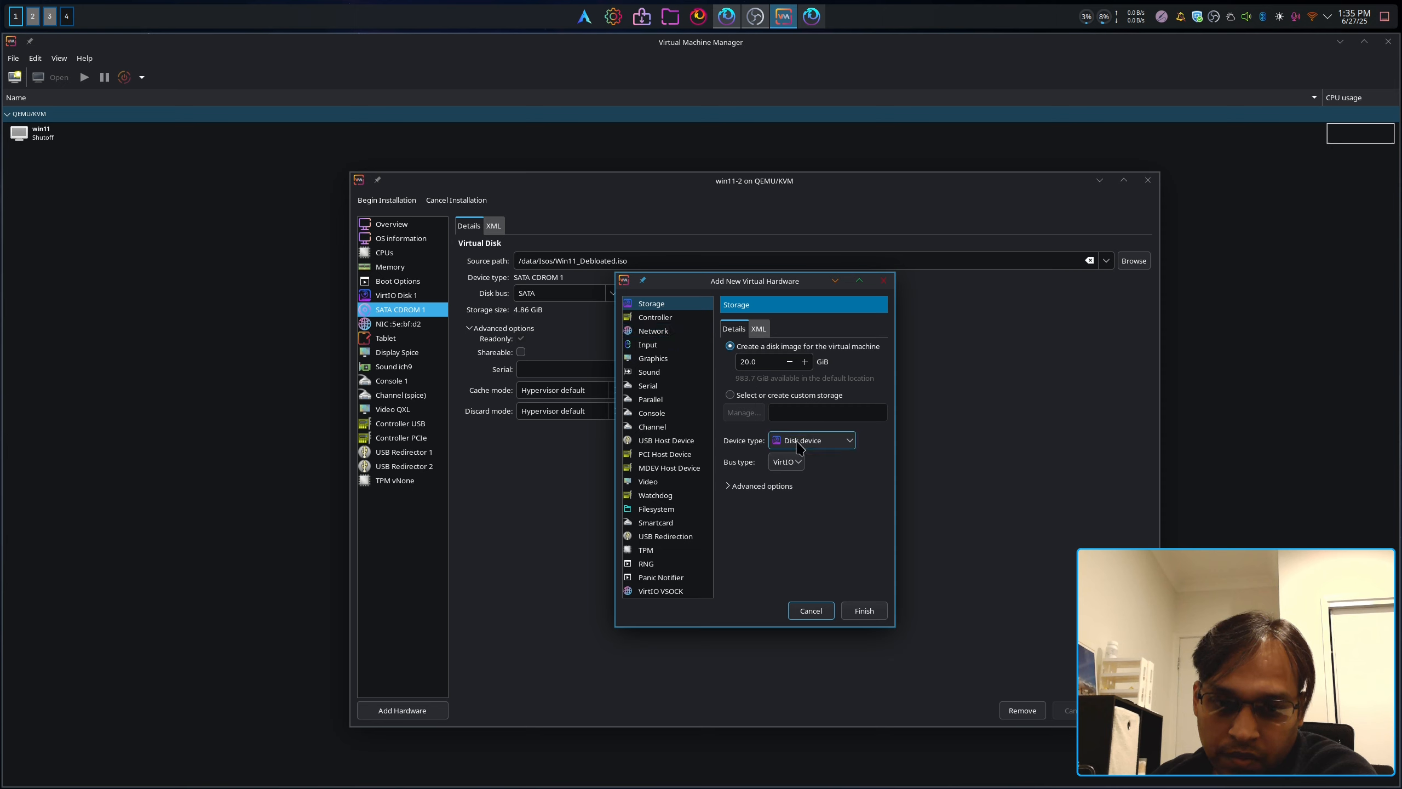
pyautogui.click(836, 447)
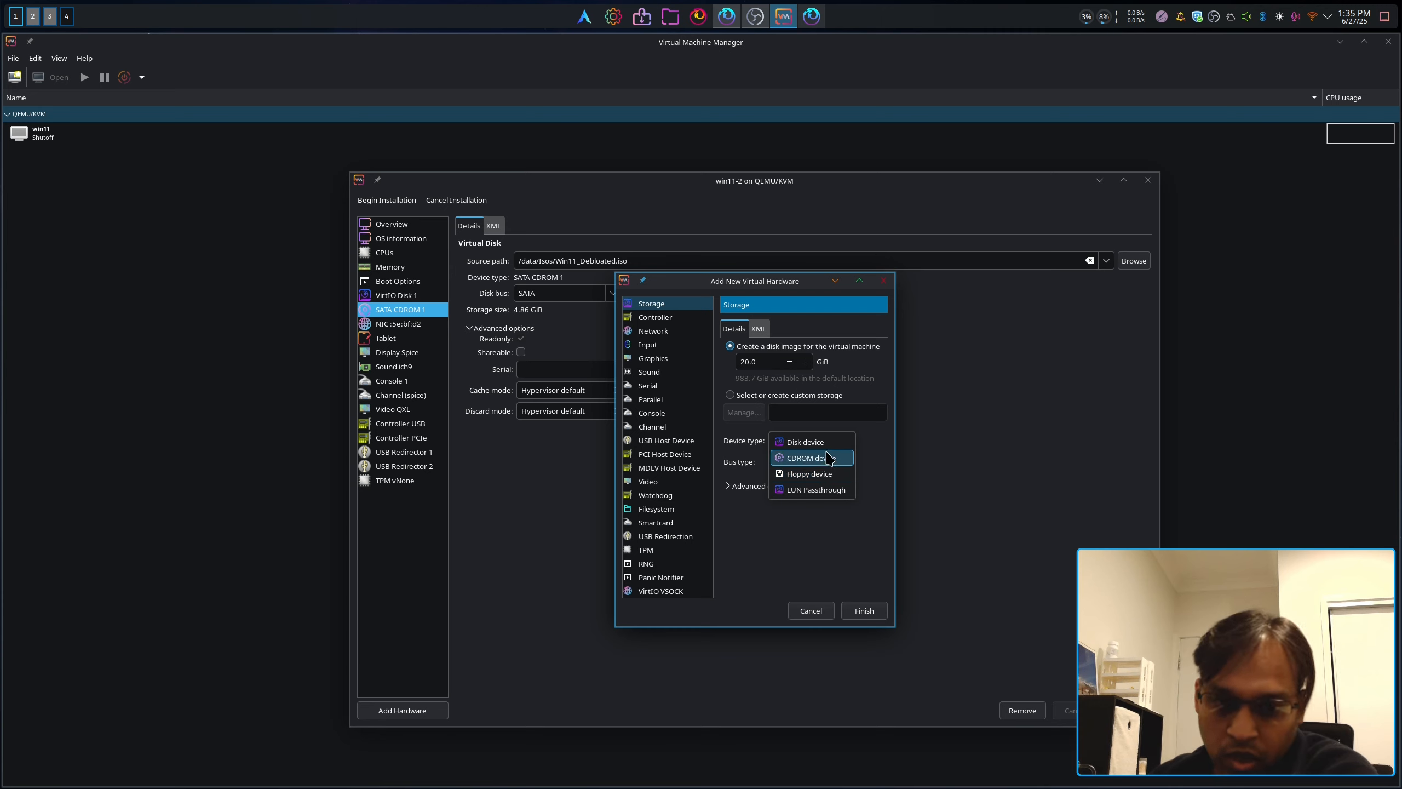
pyautogui.click(827, 460)
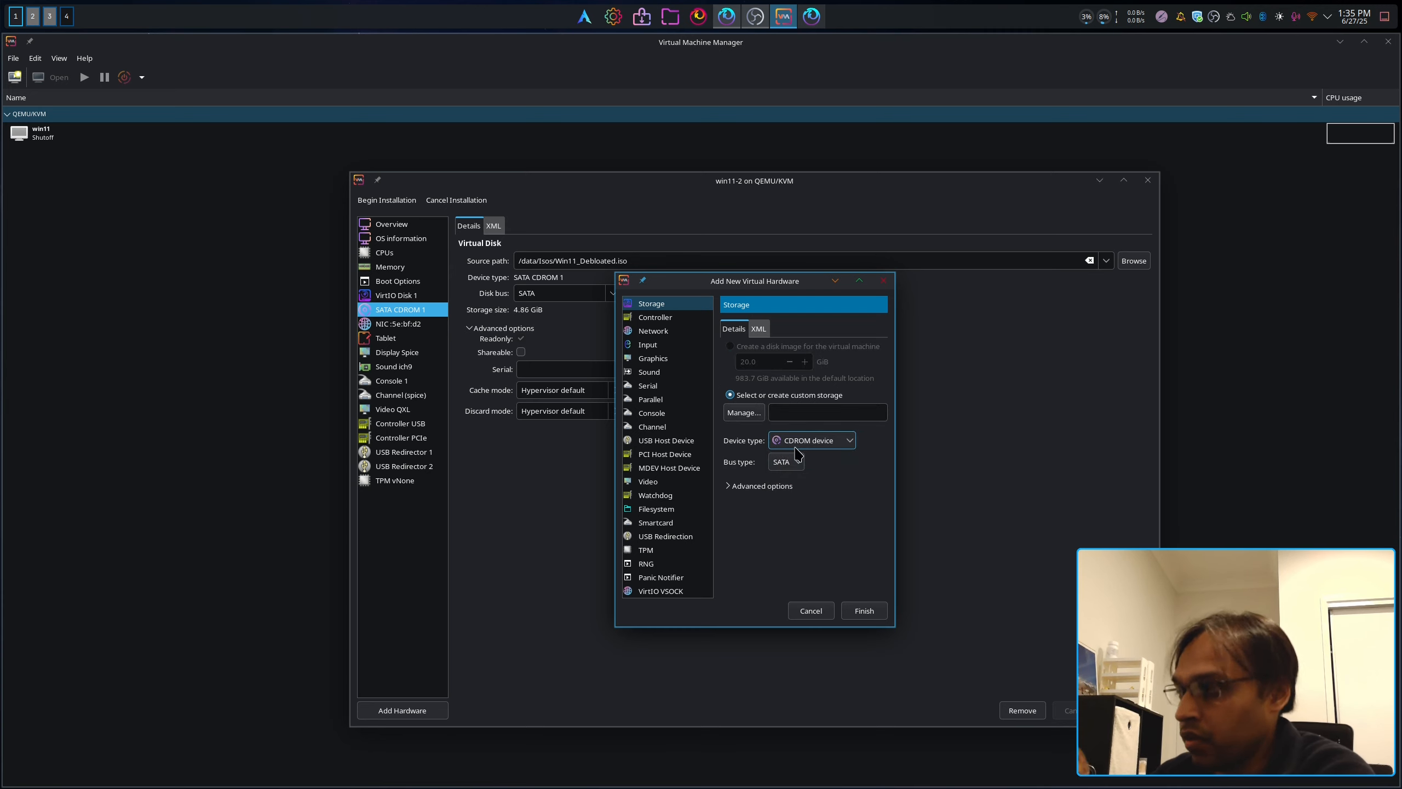
pyautogui.click(743, 413)
pyautogui.click(600, 361)
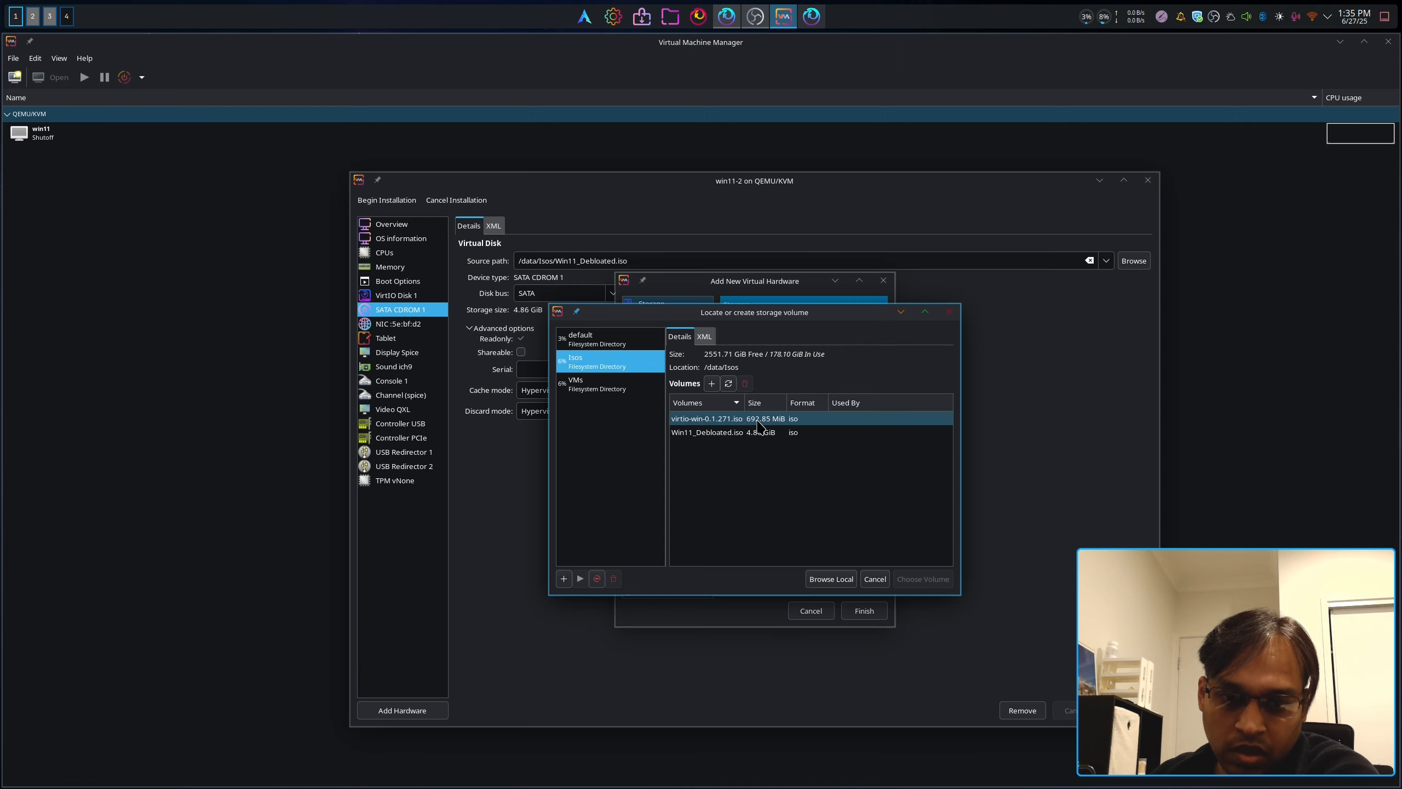
pyautogui.doubleClick(725, 420)
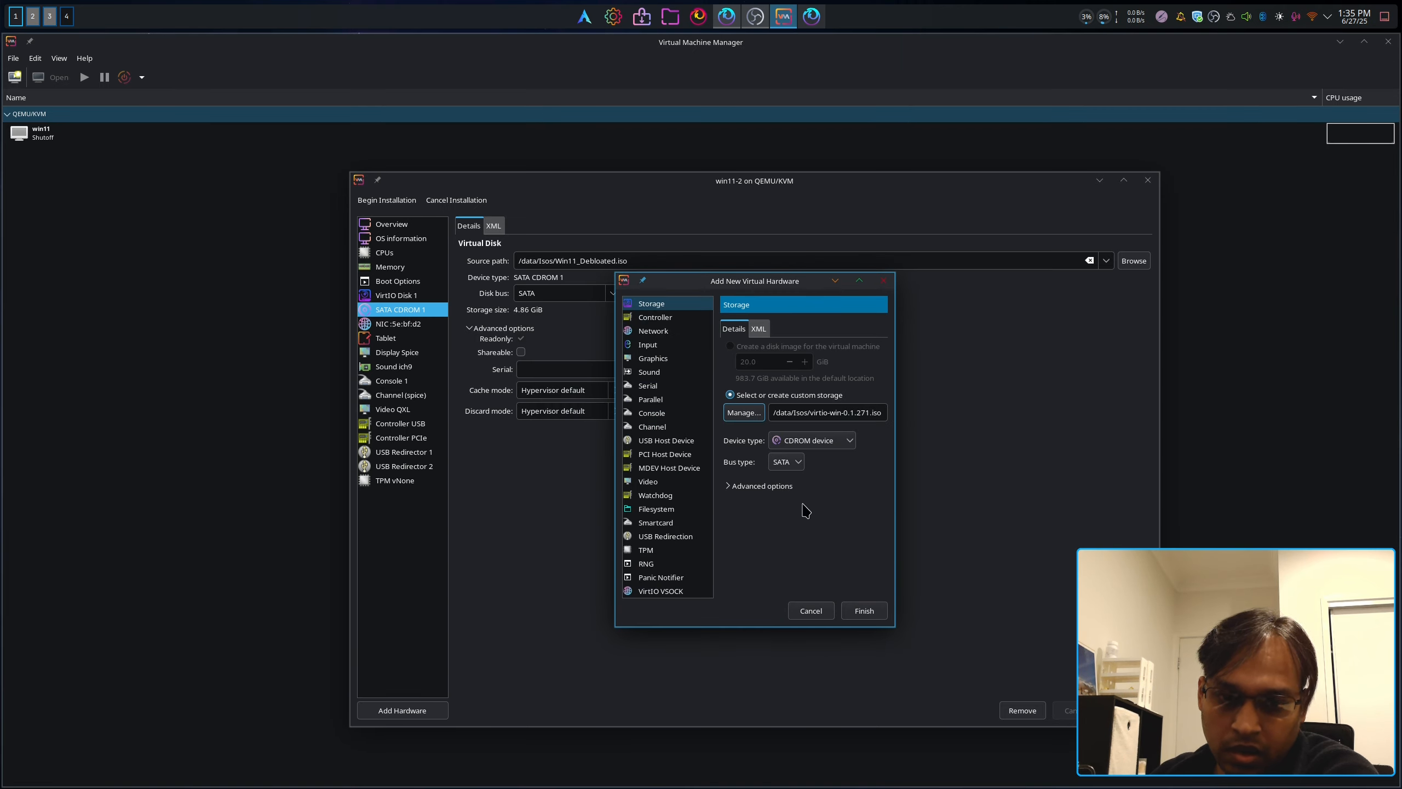
pyautogui.click(759, 485)
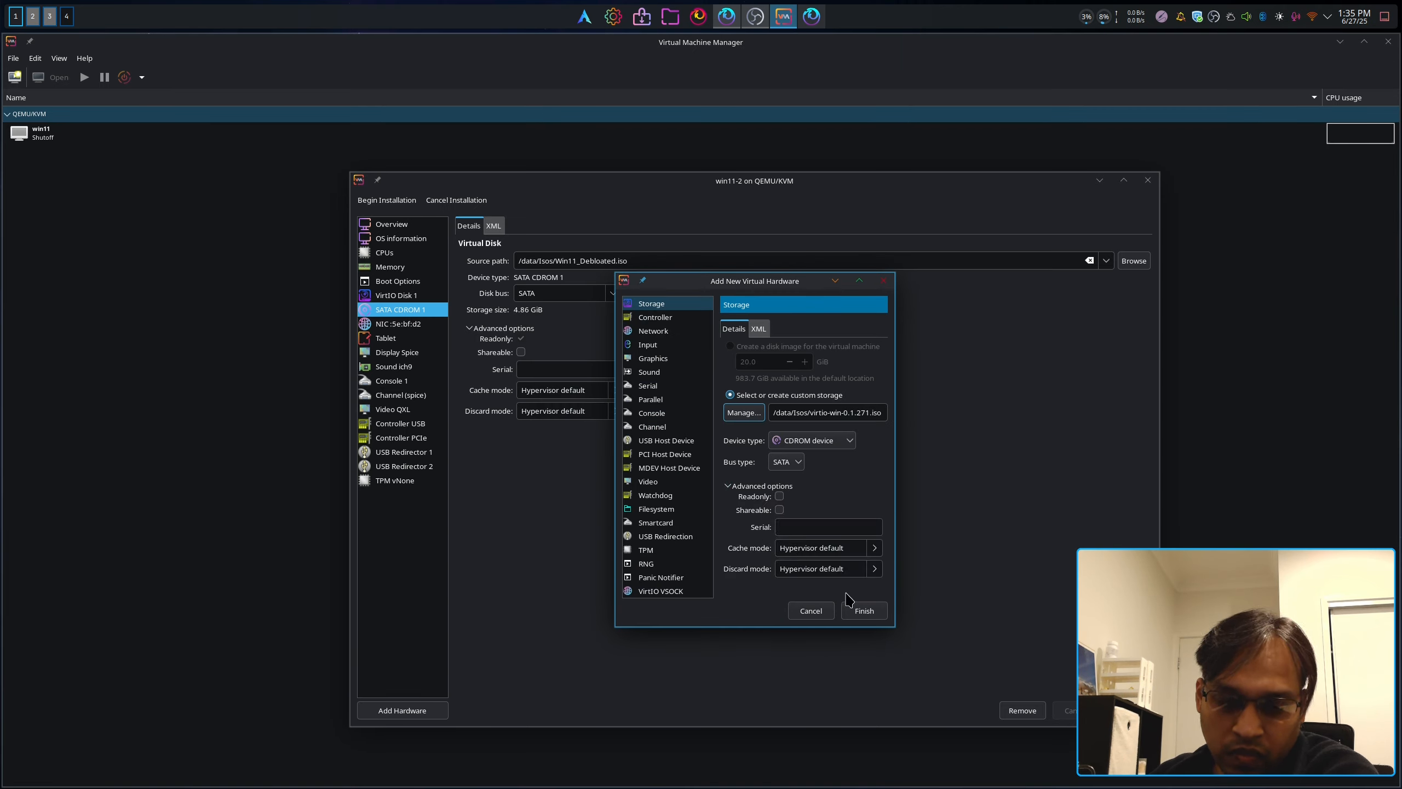
pyautogui.click(864, 611)
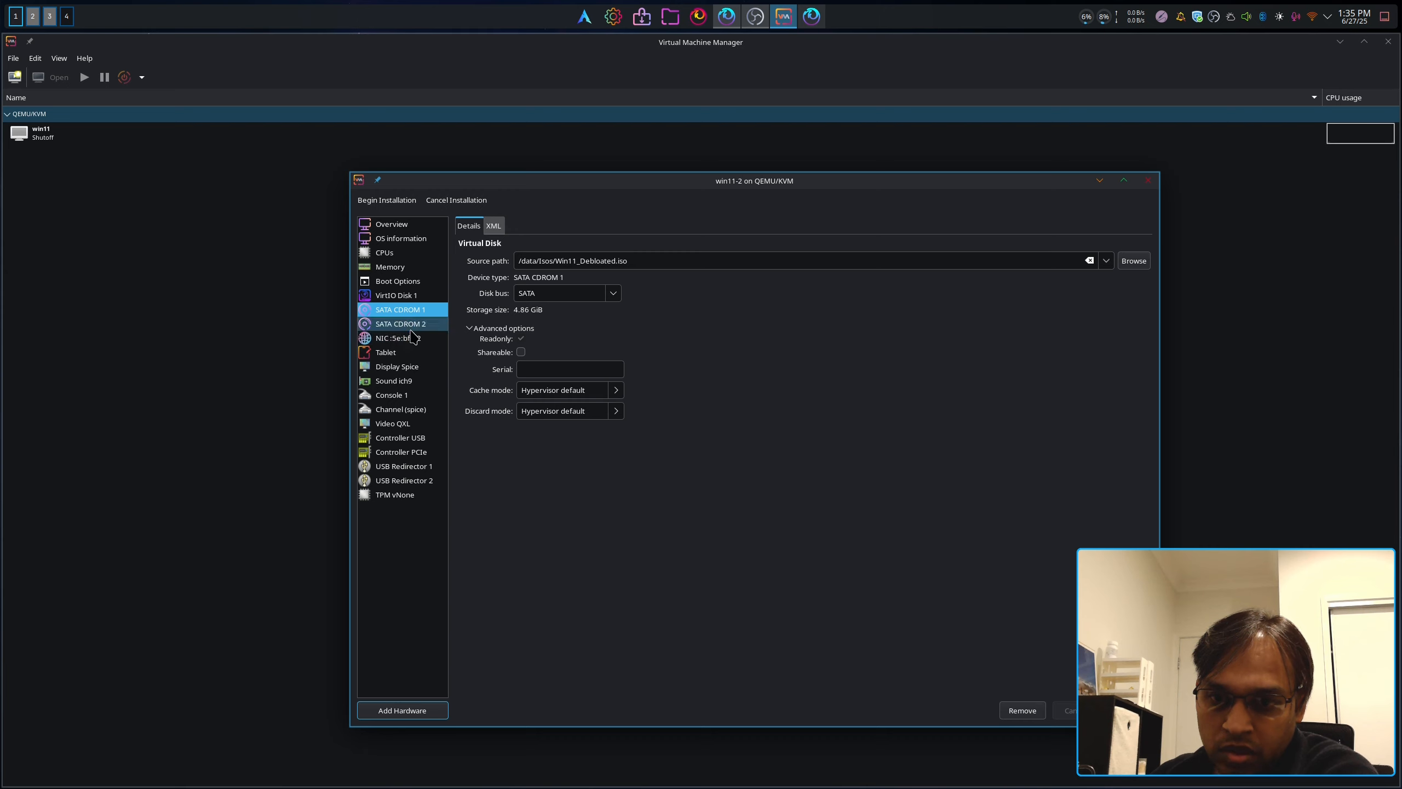
# Step: Enable SATA CDROM 1 in the boot order and move it above the VirtIO disk
pyautogui.click(398, 281)
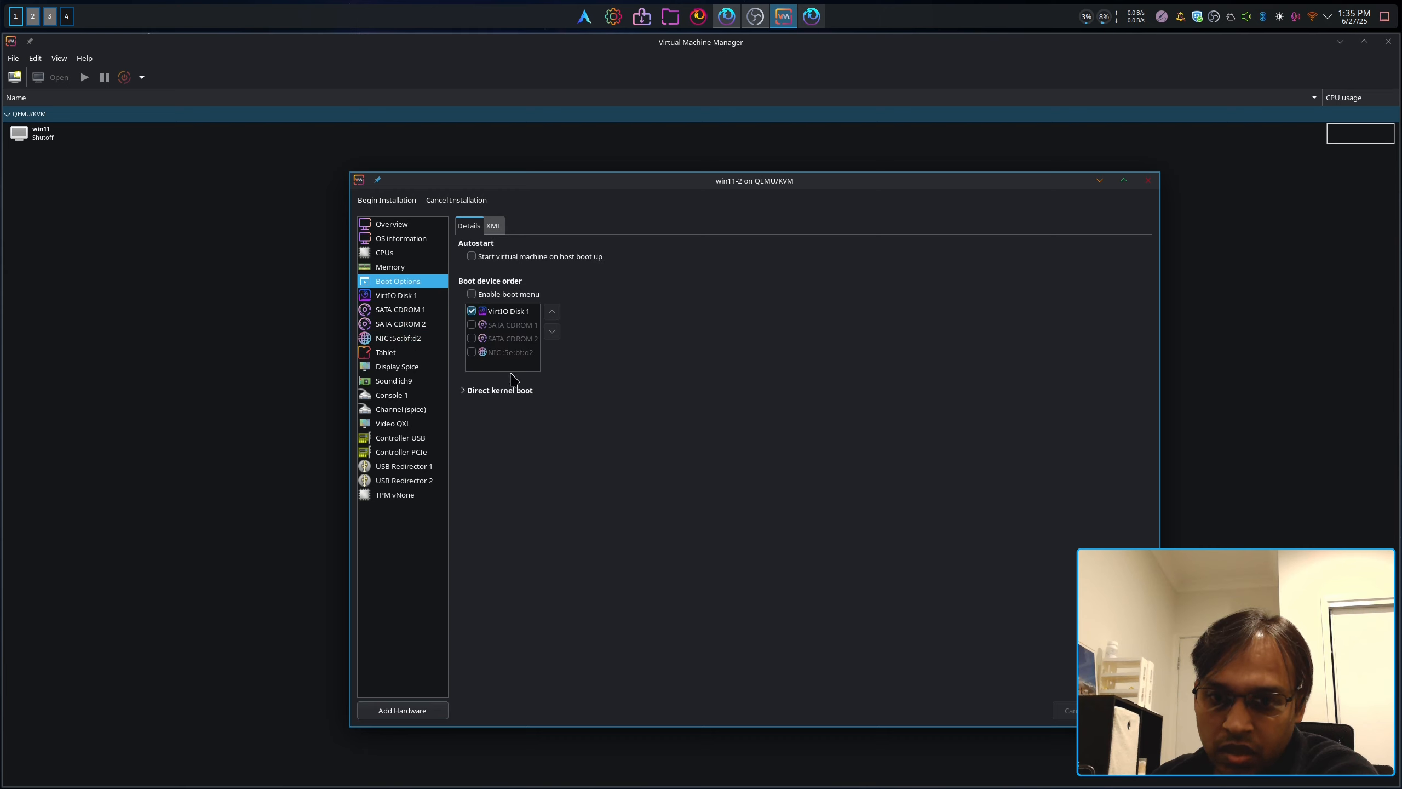
pyautogui.click(472, 325)
pyautogui.click(552, 313)
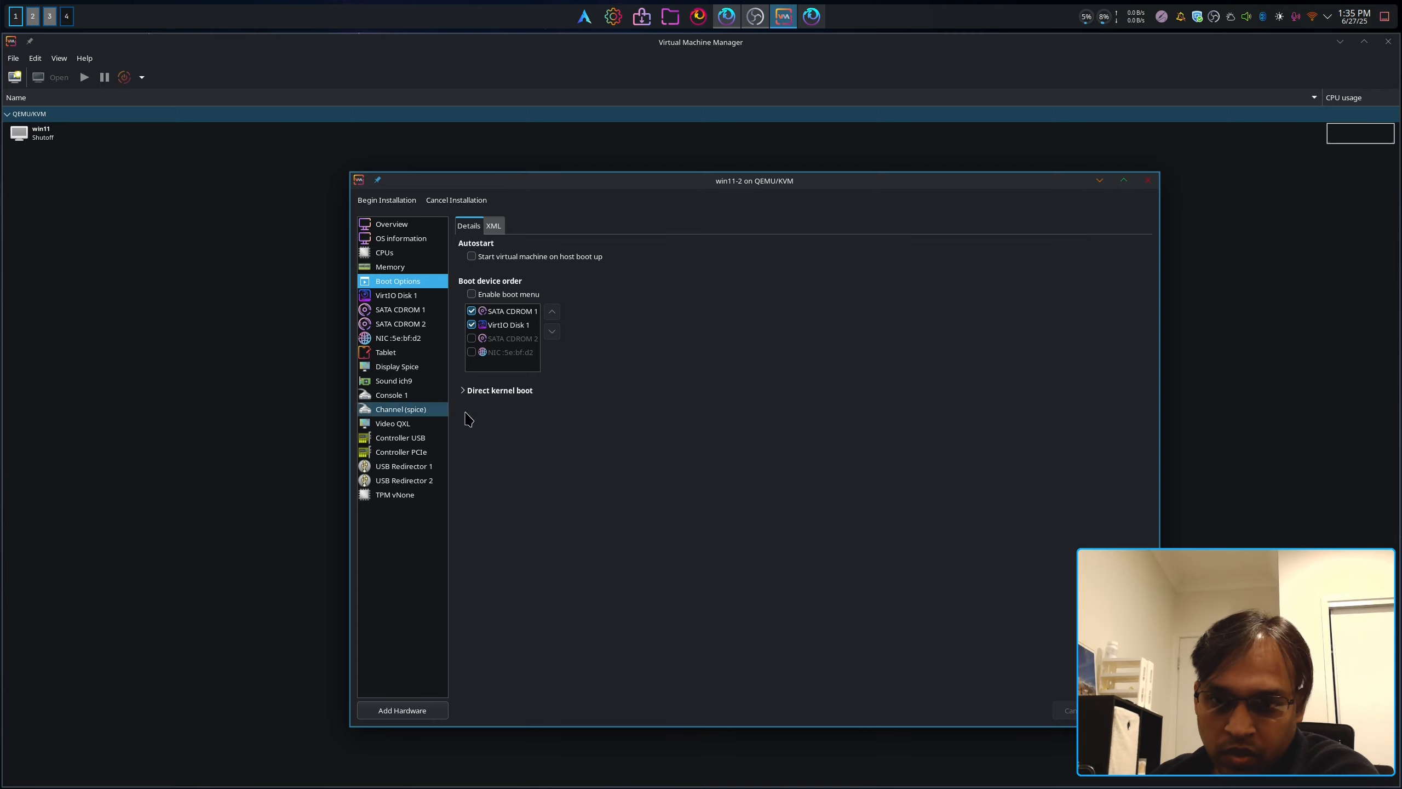
pyautogui.click(400, 309)
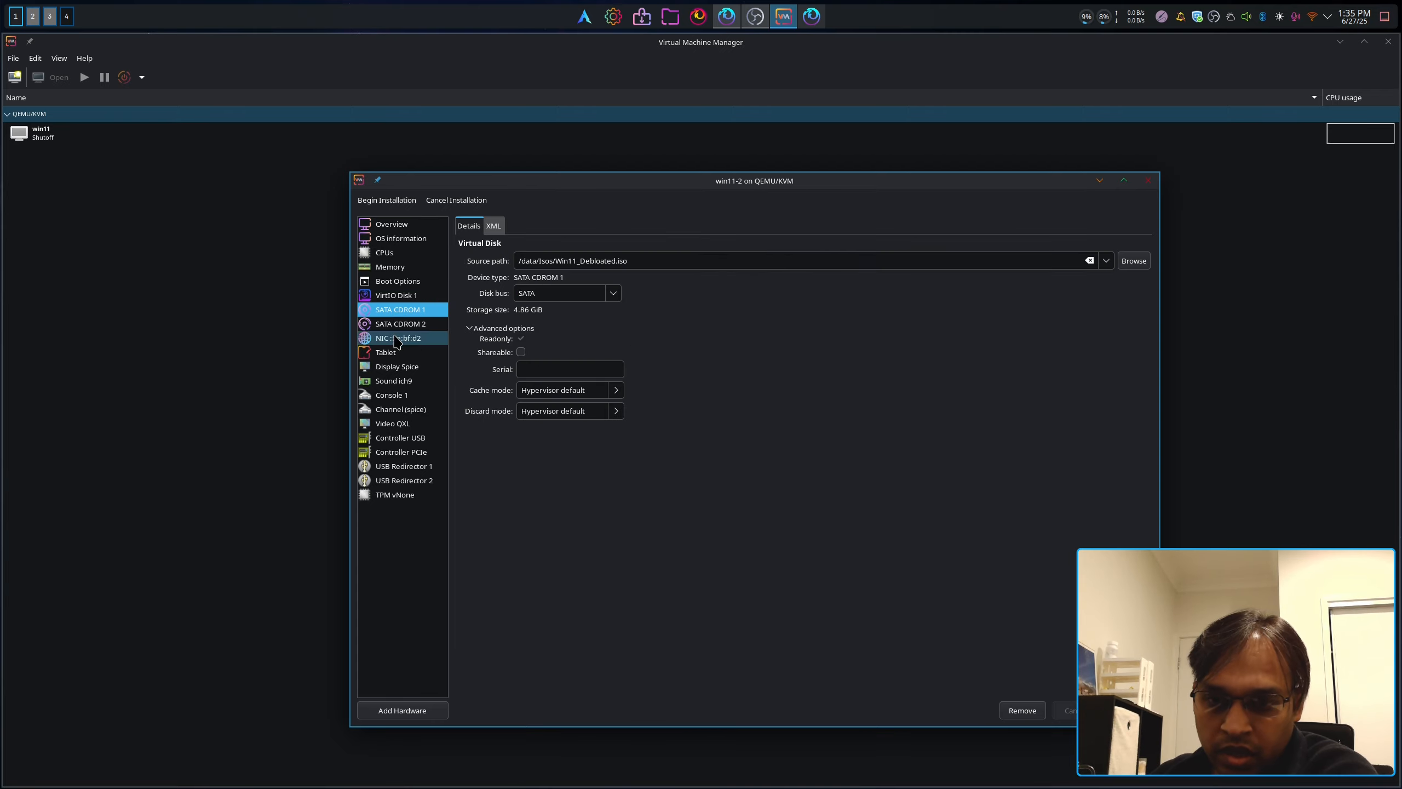
# Step: Remove the Tablet and NIC devices from win11-2's hardware
pyautogui.click(391, 353)
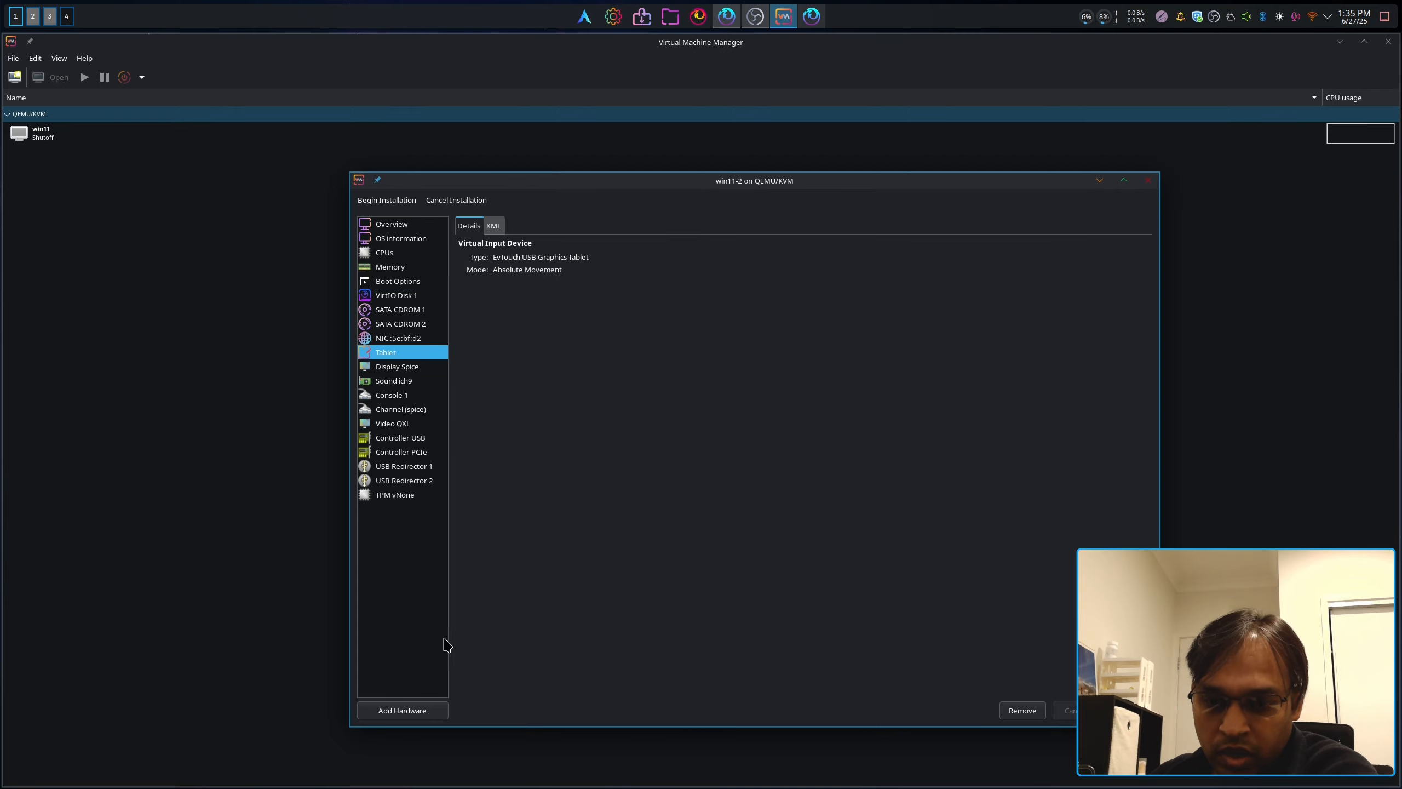
pyautogui.rightClick(403, 355)
pyautogui.click(441, 362)
pyautogui.click(775, 476)
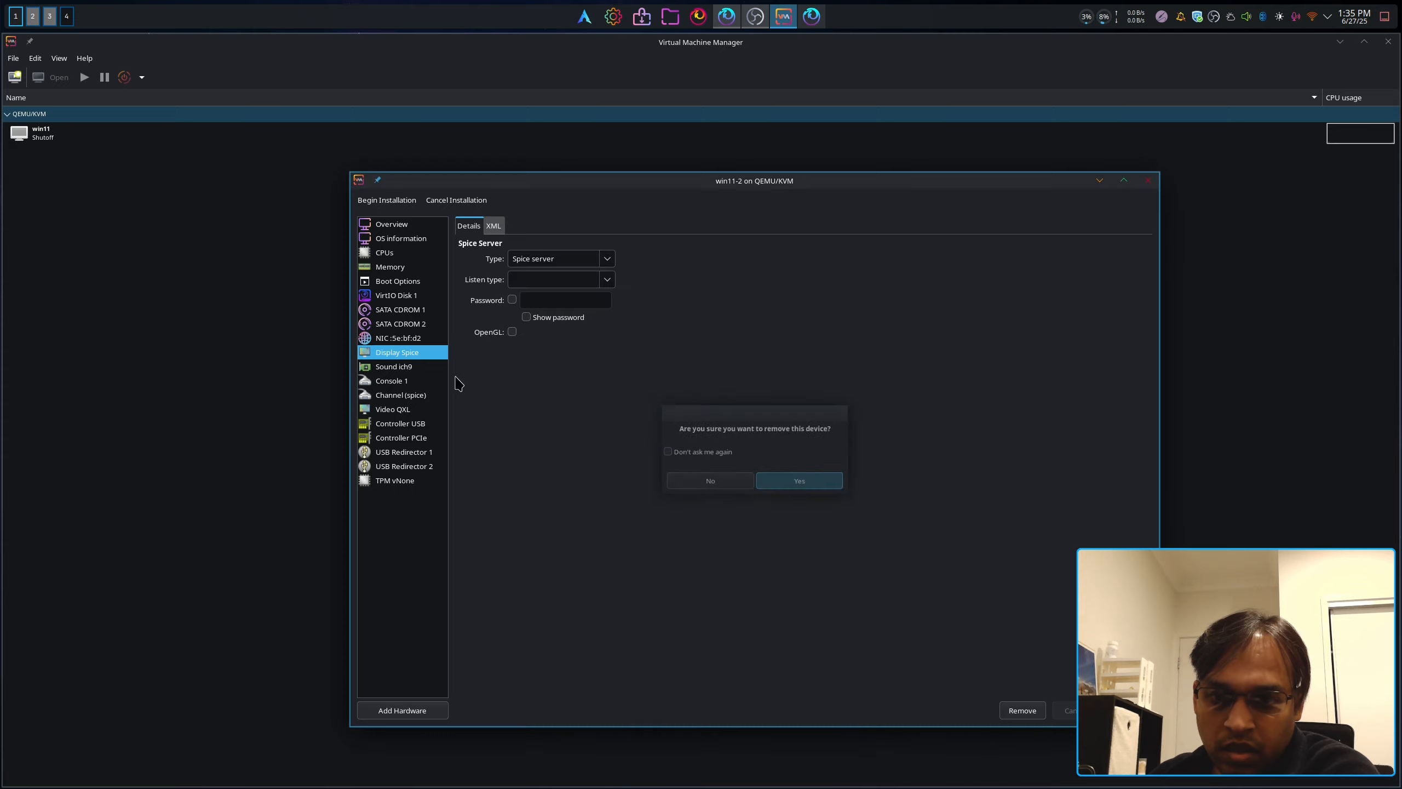
pyautogui.rightClick(409, 343)
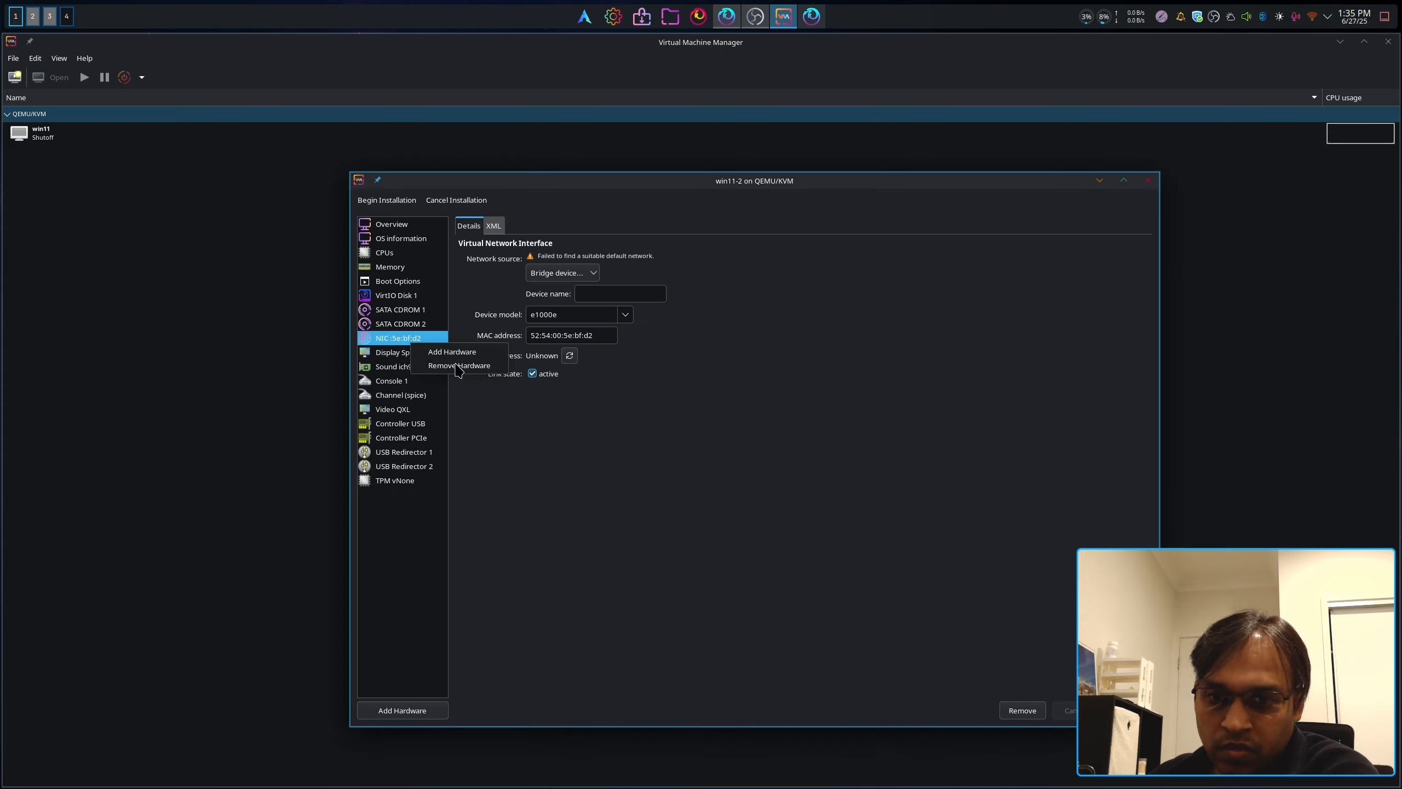
pyautogui.click(458, 365)
pyautogui.click(797, 479)
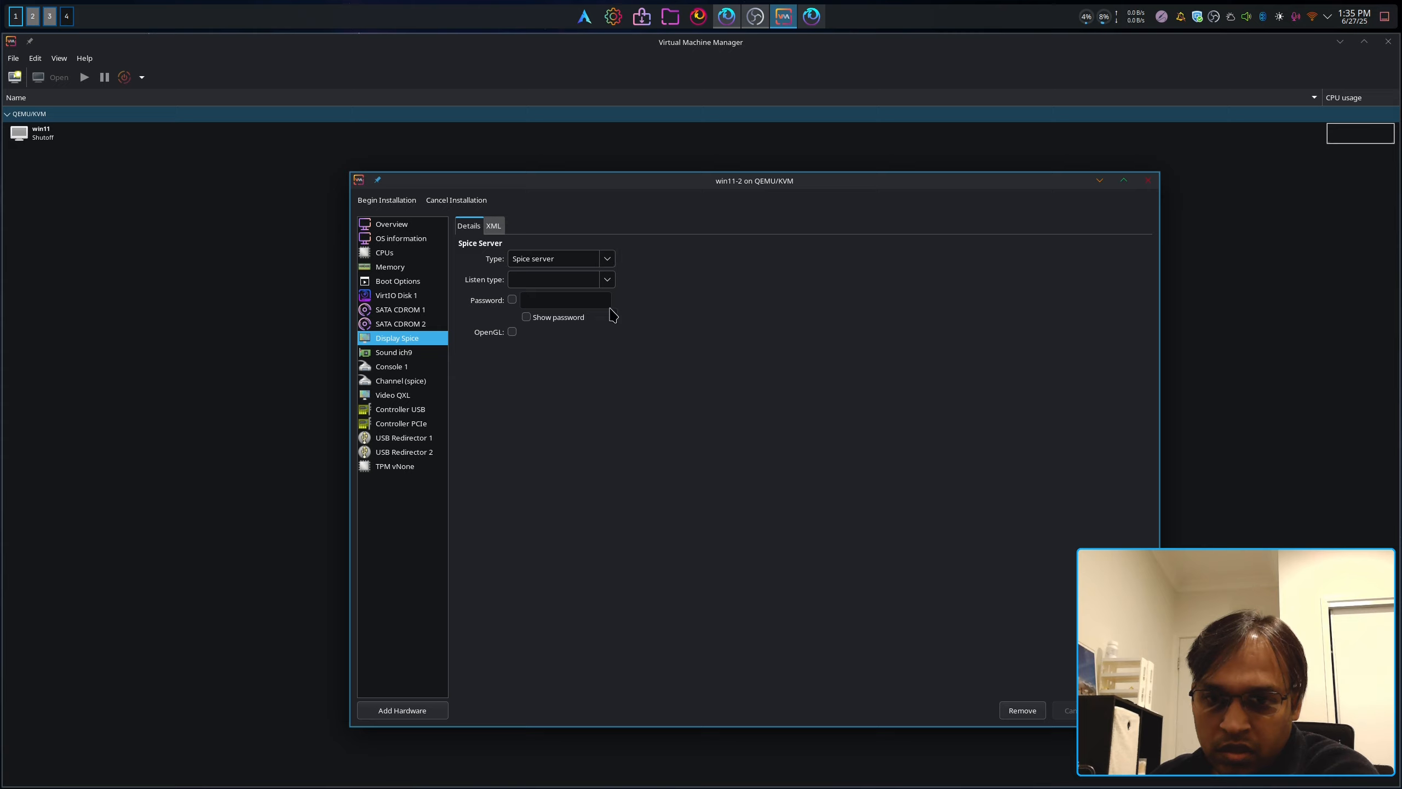
pyautogui.click(393, 394)
# Step: Set the video model to Virtio, then start removing USB Redirector 1 but cancel
pyautogui.click(584, 259)
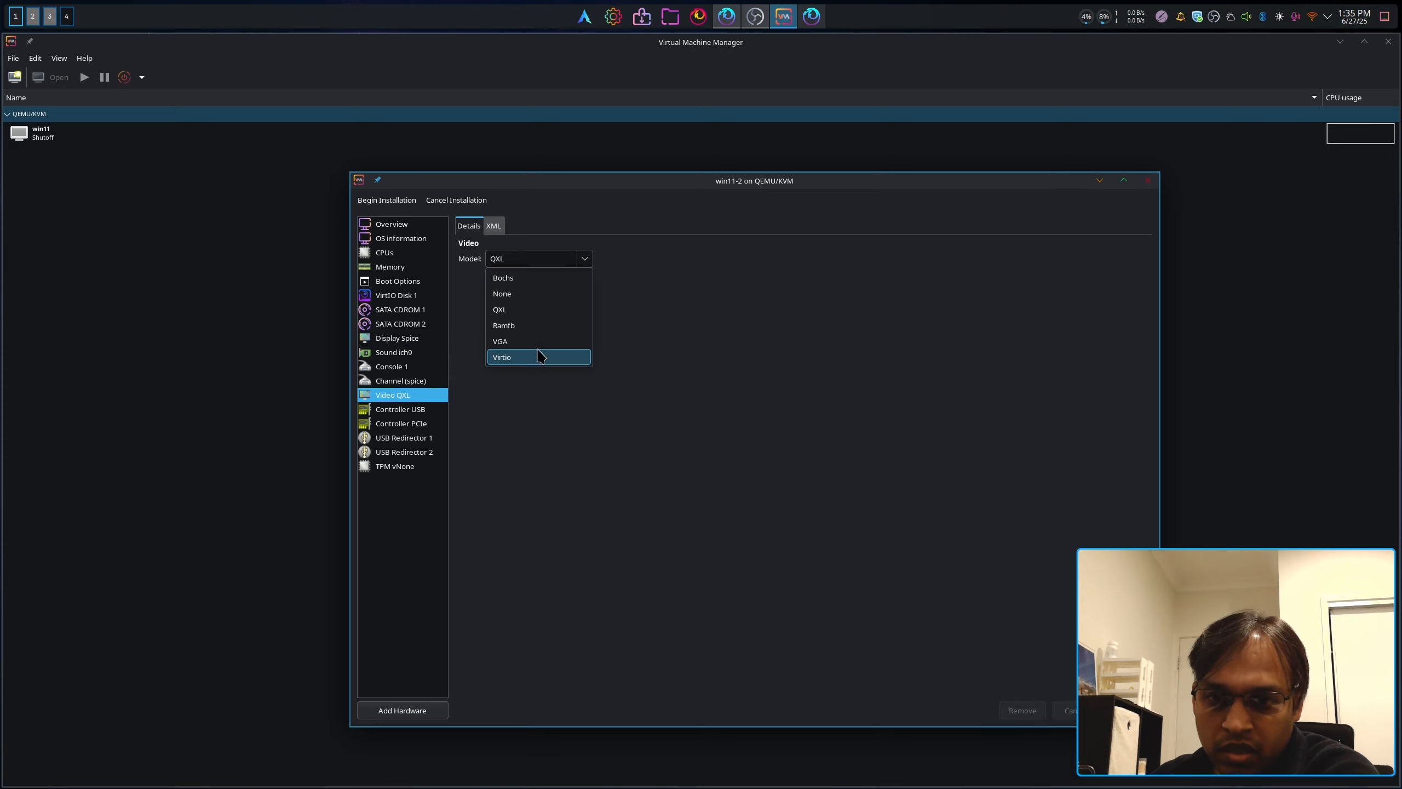
pyautogui.click(539, 356)
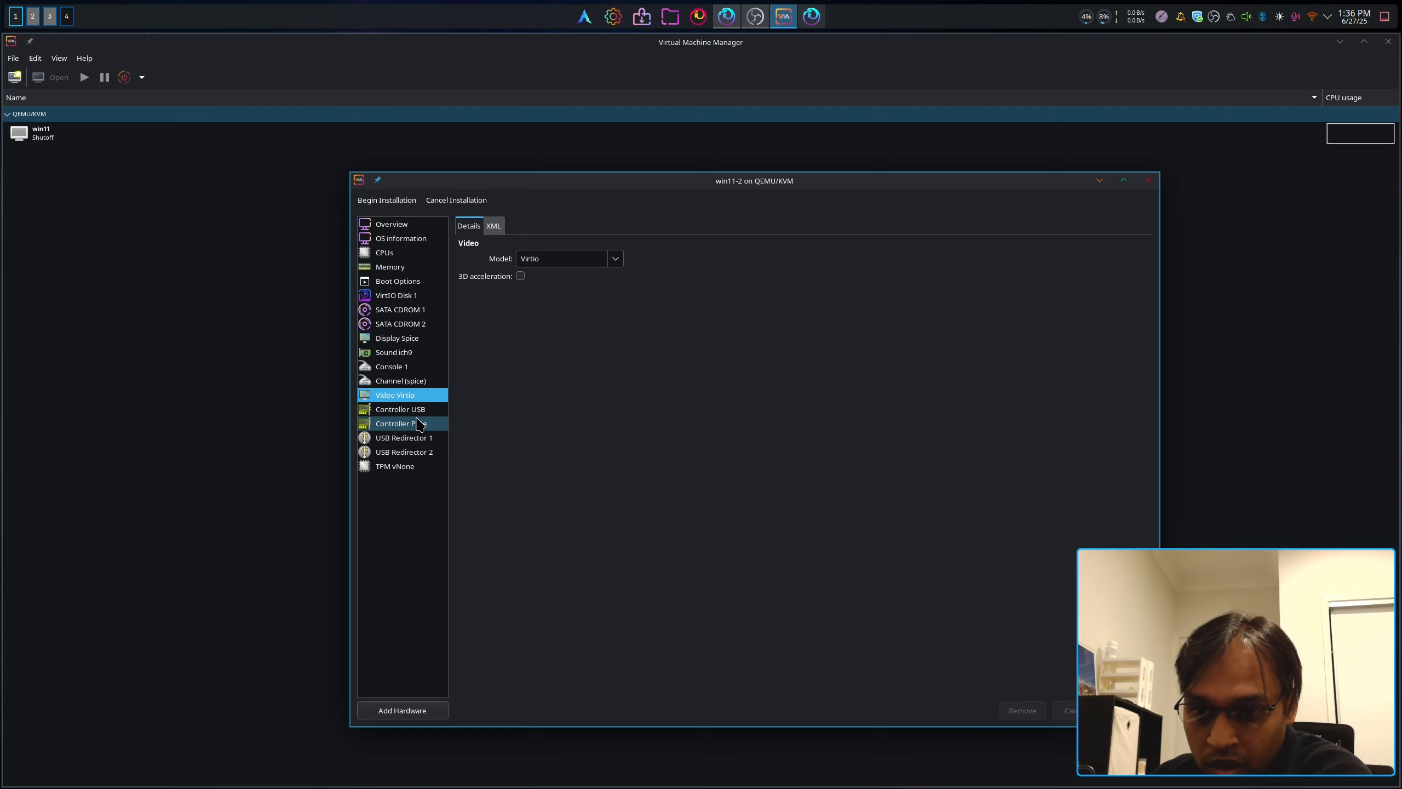
pyautogui.click(415, 438)
pyautogui.rightClick(417, 445)
pyautogui.click(426, 460)
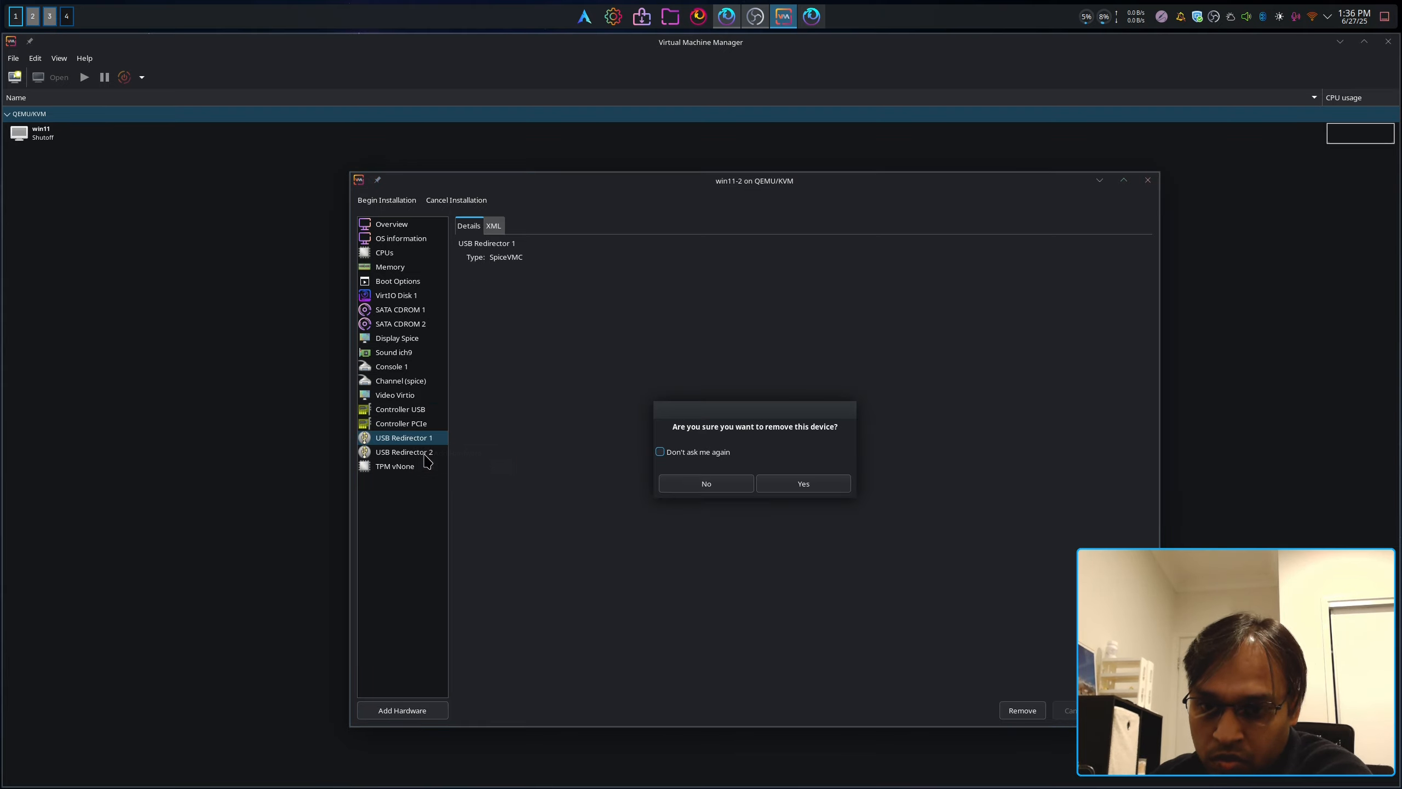
pyautogui.click(706, 483)
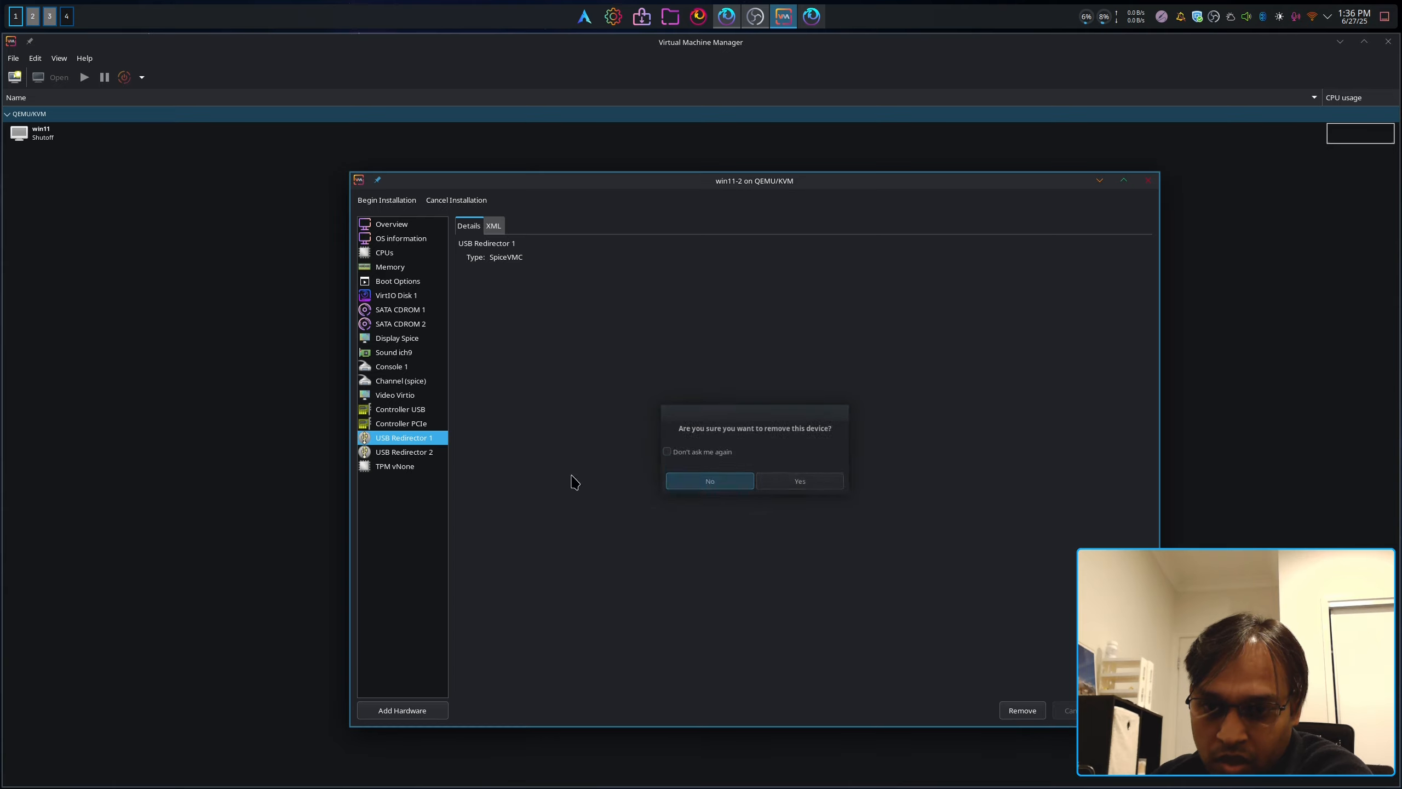
pyautogui.click(405, 423)
pyautogui.click(402, 409)
# Step: Set the TPM device's version to 2.0 under its advanced options
pyautogui.click(411, 451)
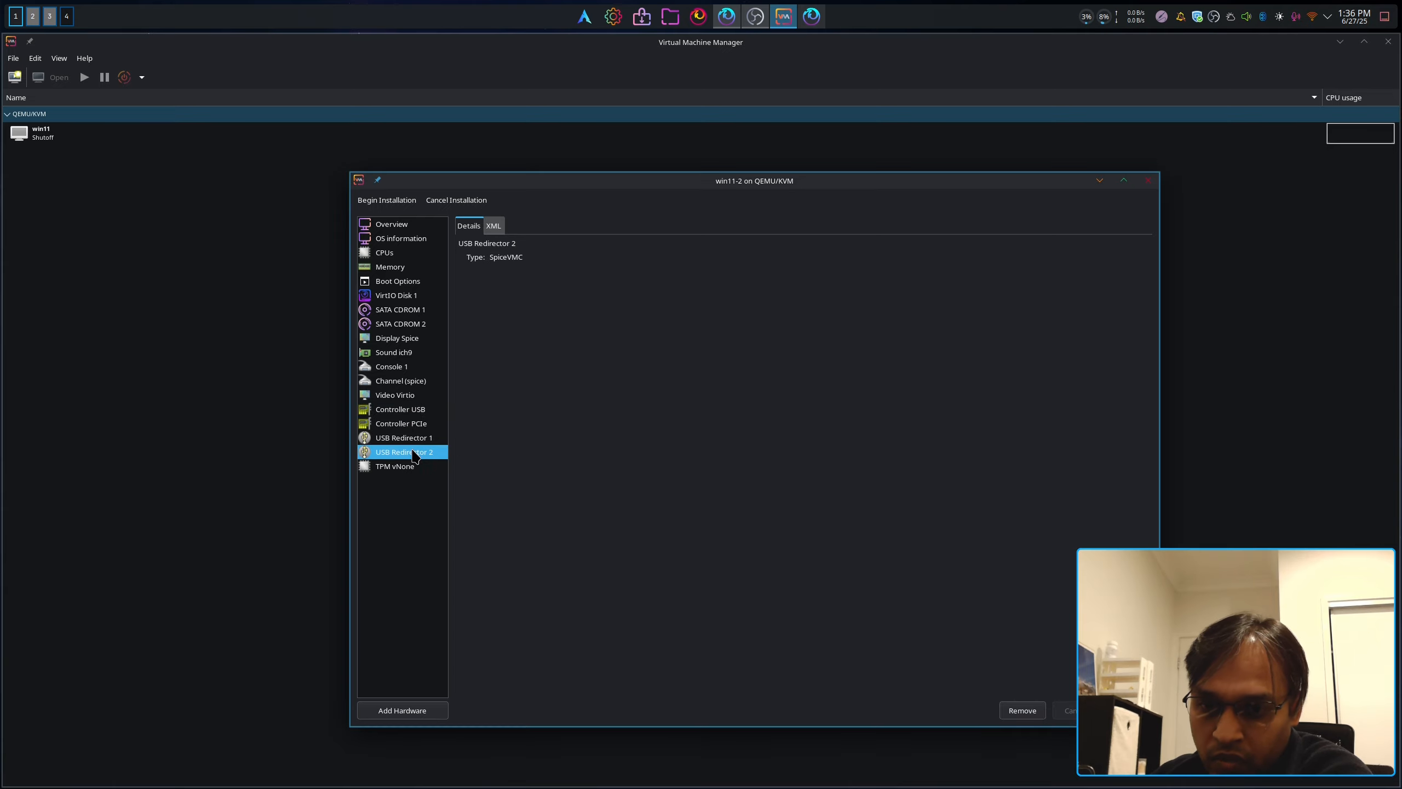
pyautogui.click(409, 466)
pyautogui.click(500, 282)
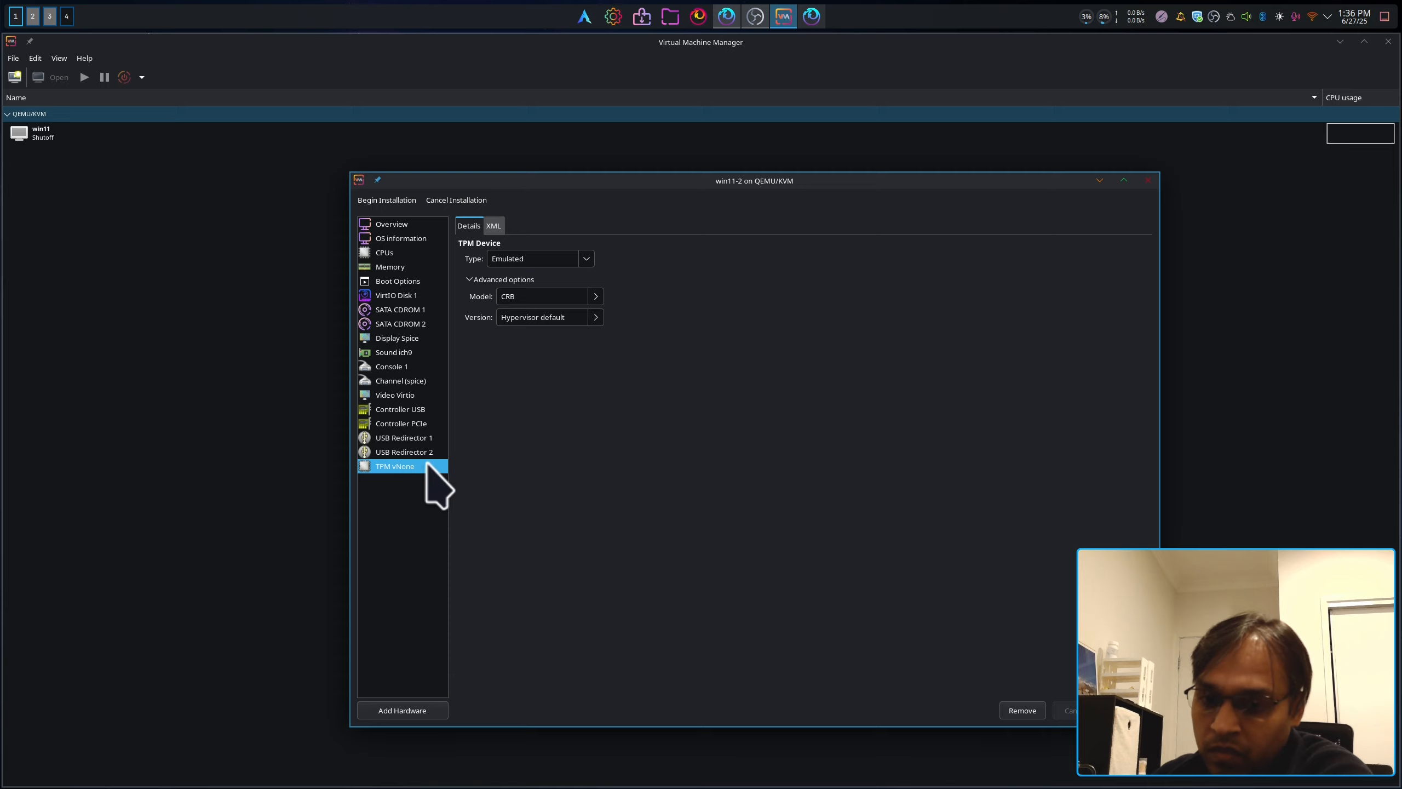
pyautogui.click(595, 318)
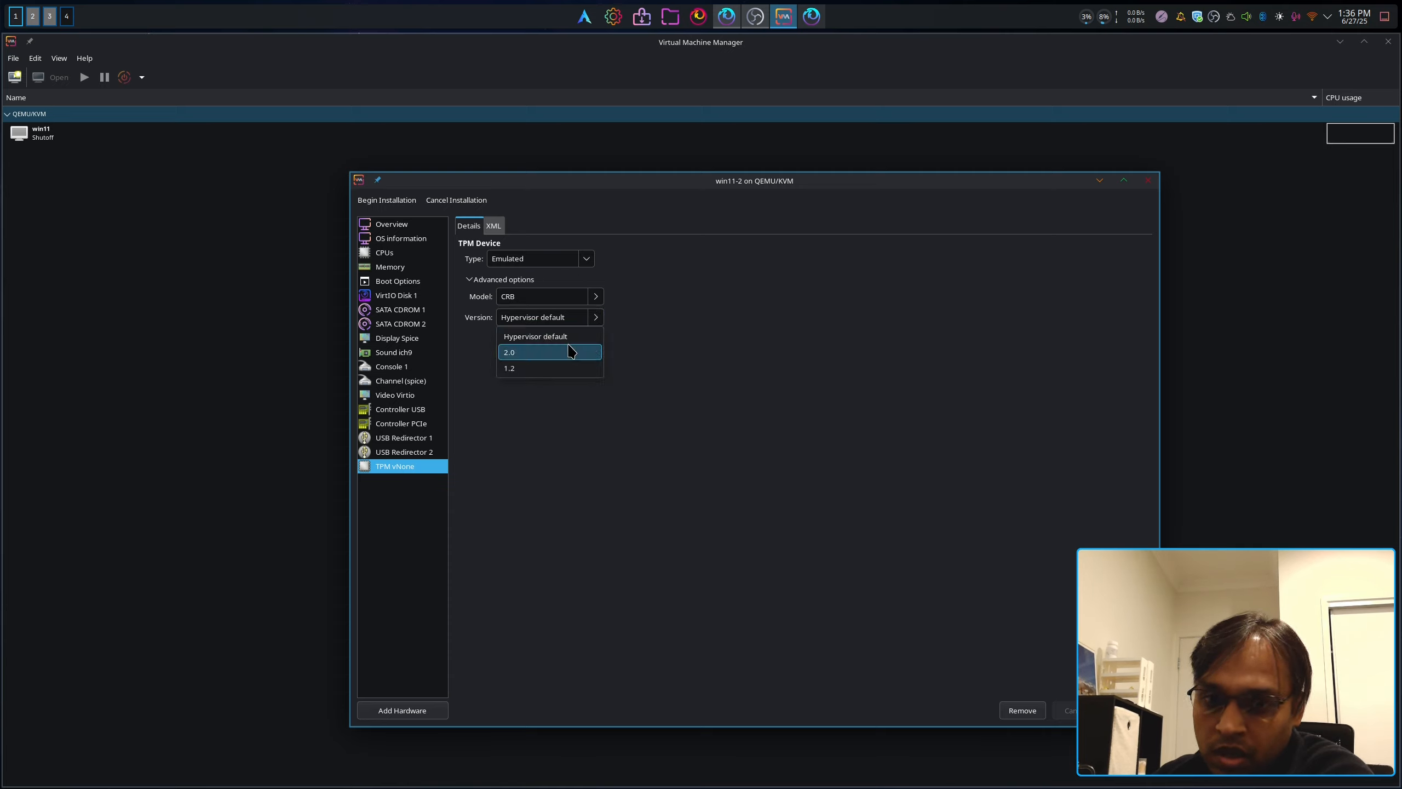
pyautogui.click(555, 354)
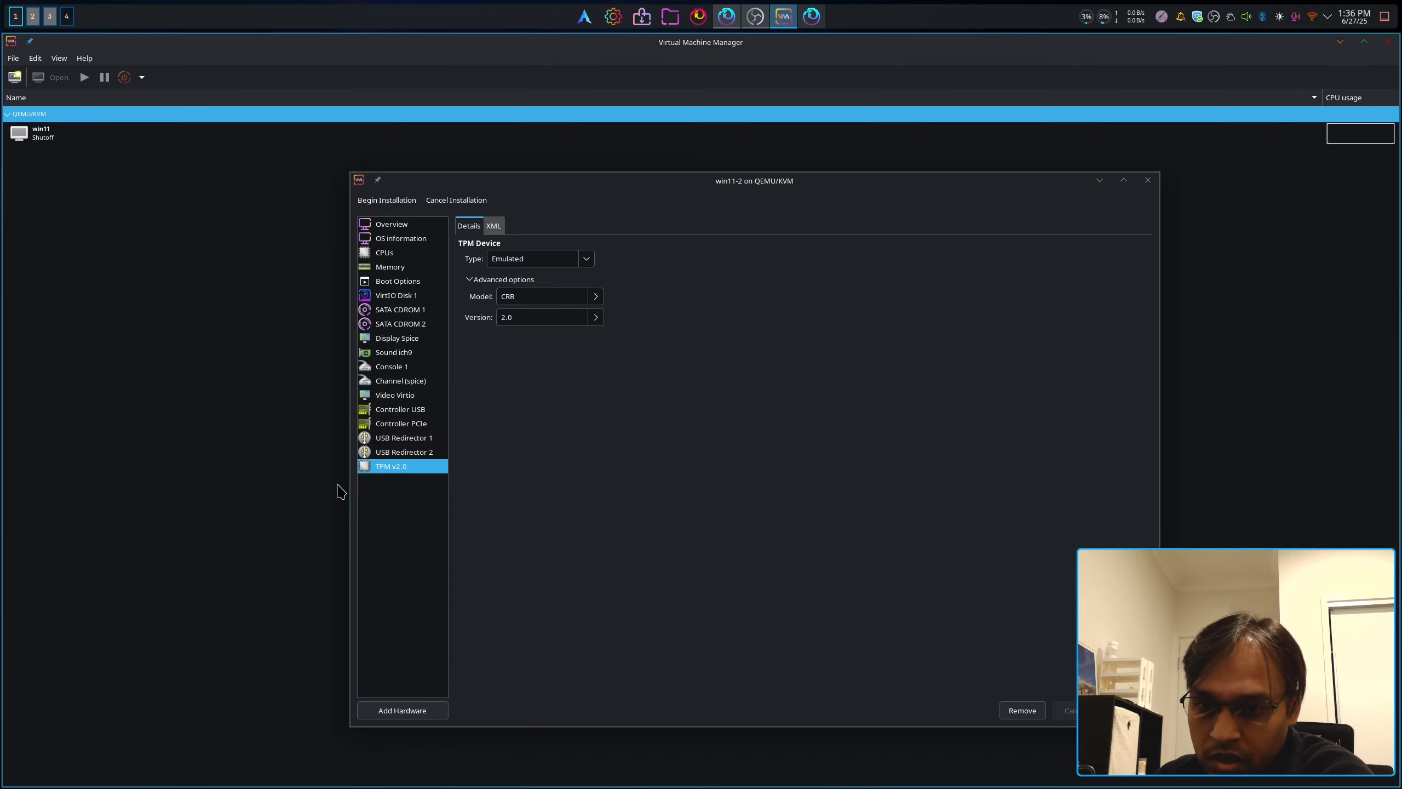
# Step: Review Boot Options, Memory, CPUs, OS information and Overview, then focus the main manager window
pyautogui.click(396, 280)
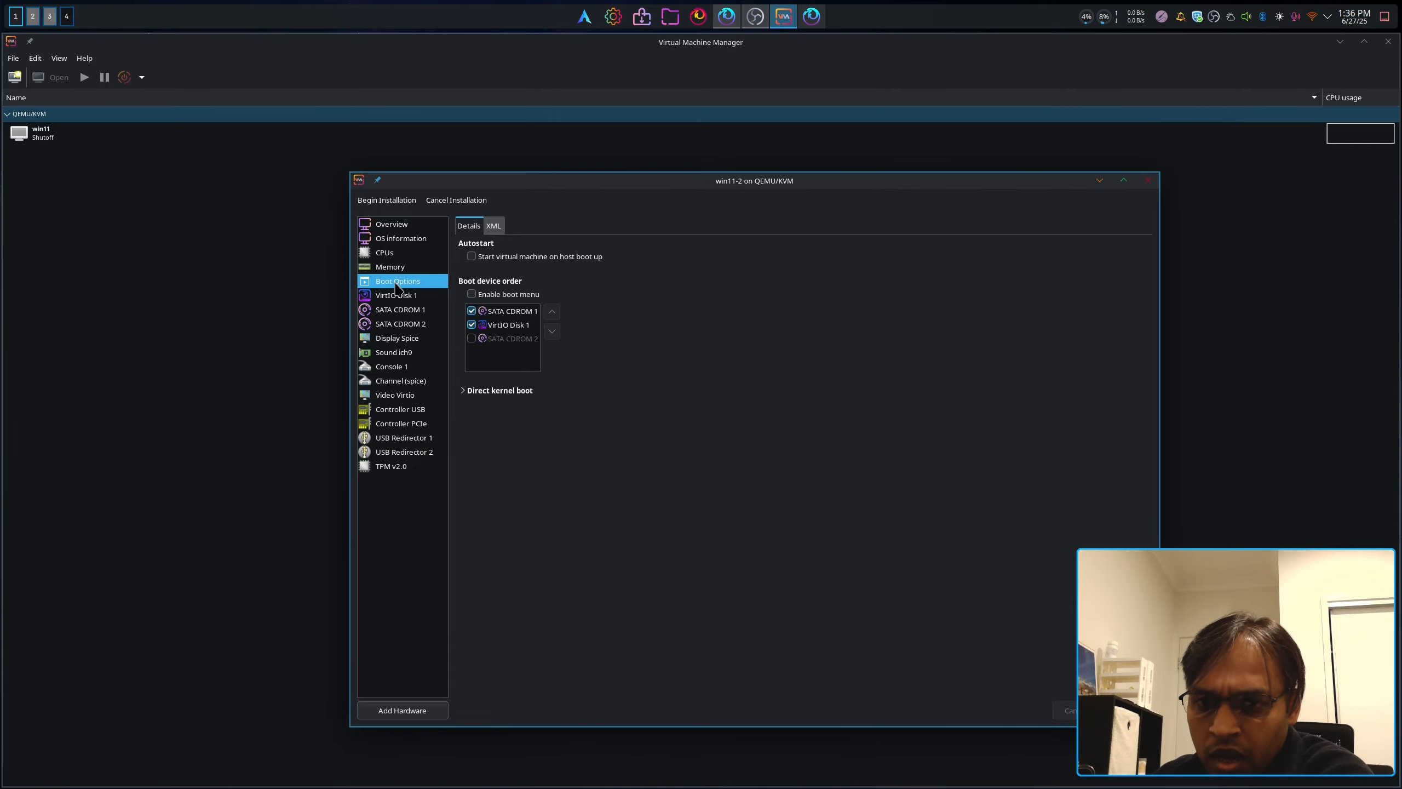
pyautogui.click(389, 267)
pyautogui.click(385, 252)
pyautogui.click(388, 239)
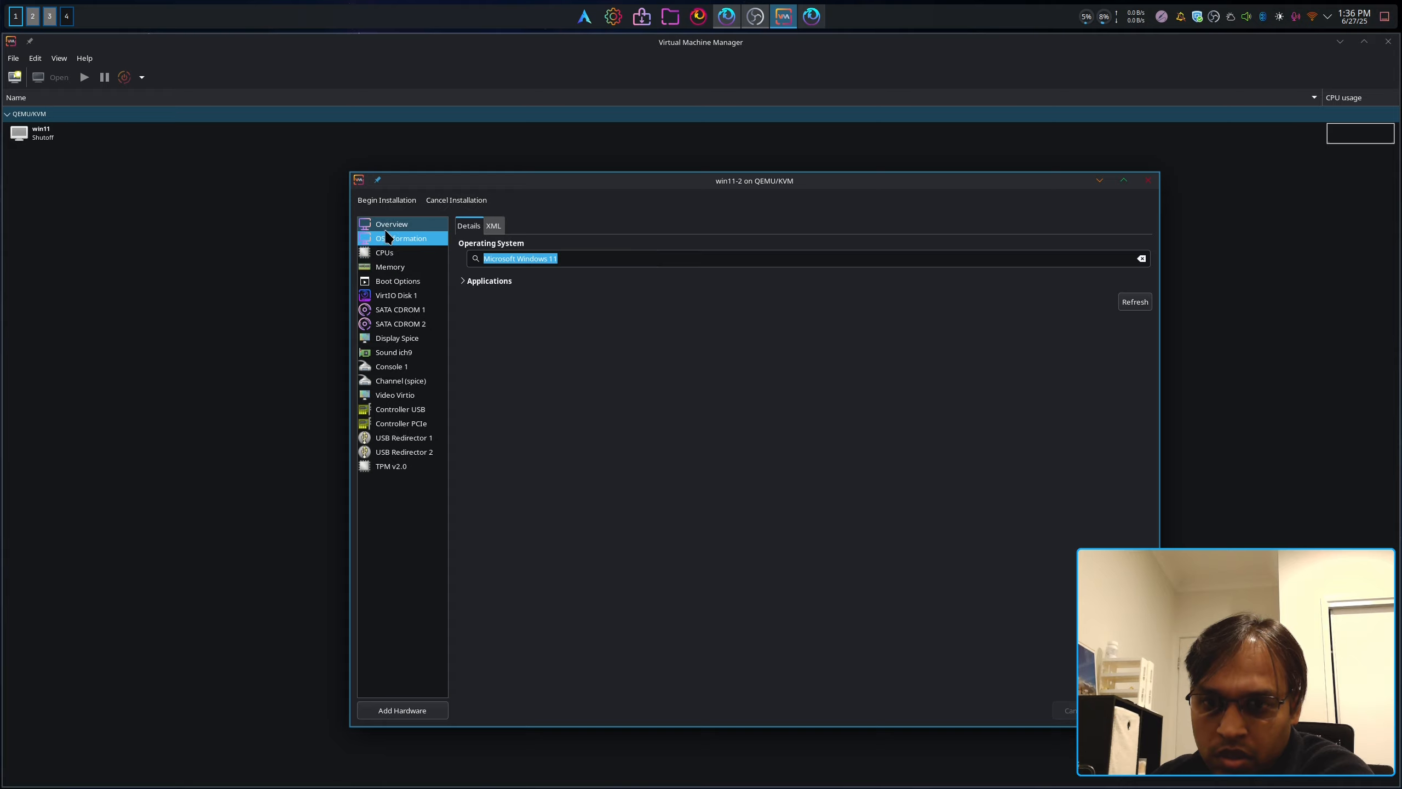
pyautogui.click(389, 225)
pyautogui.click(389, 242)
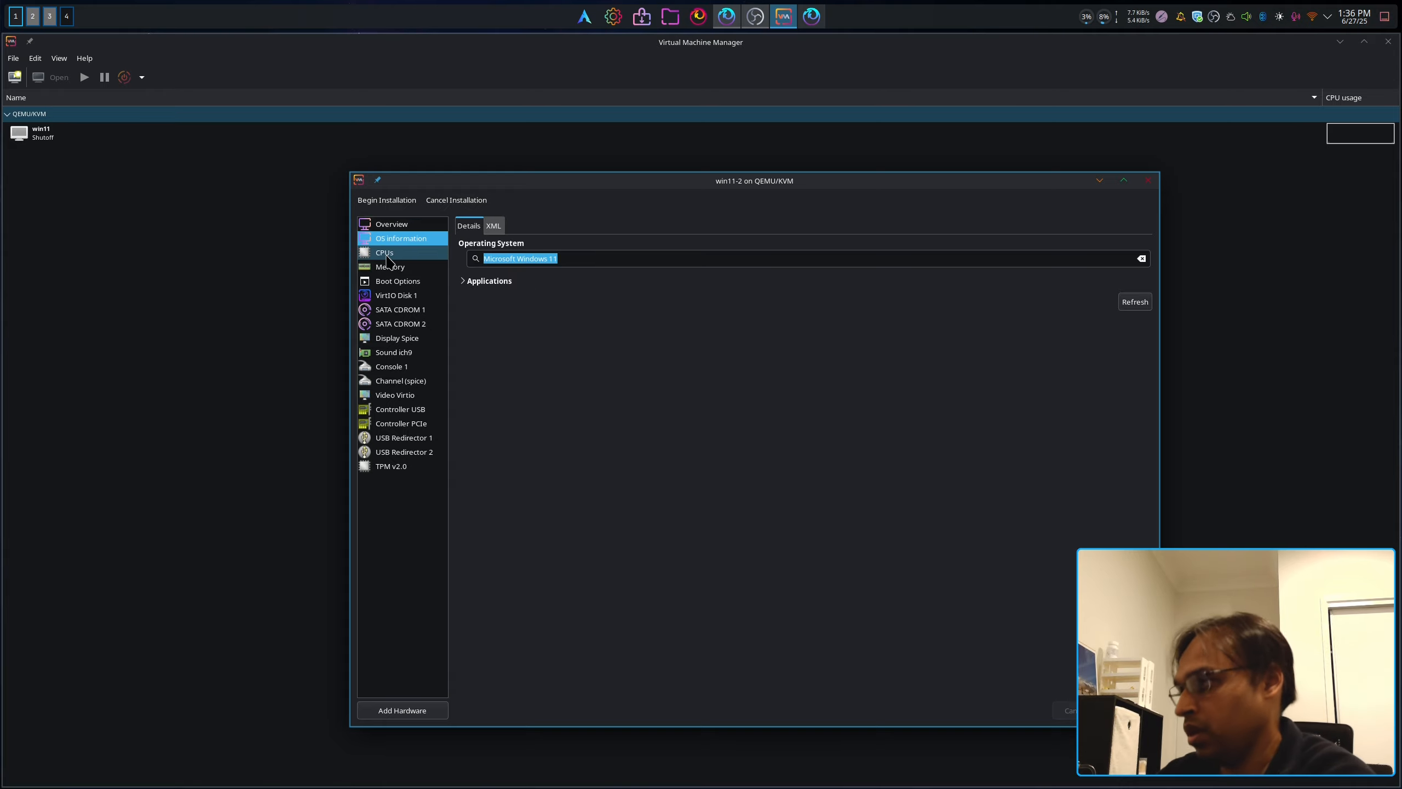
pyautogui.click(1226, 111)
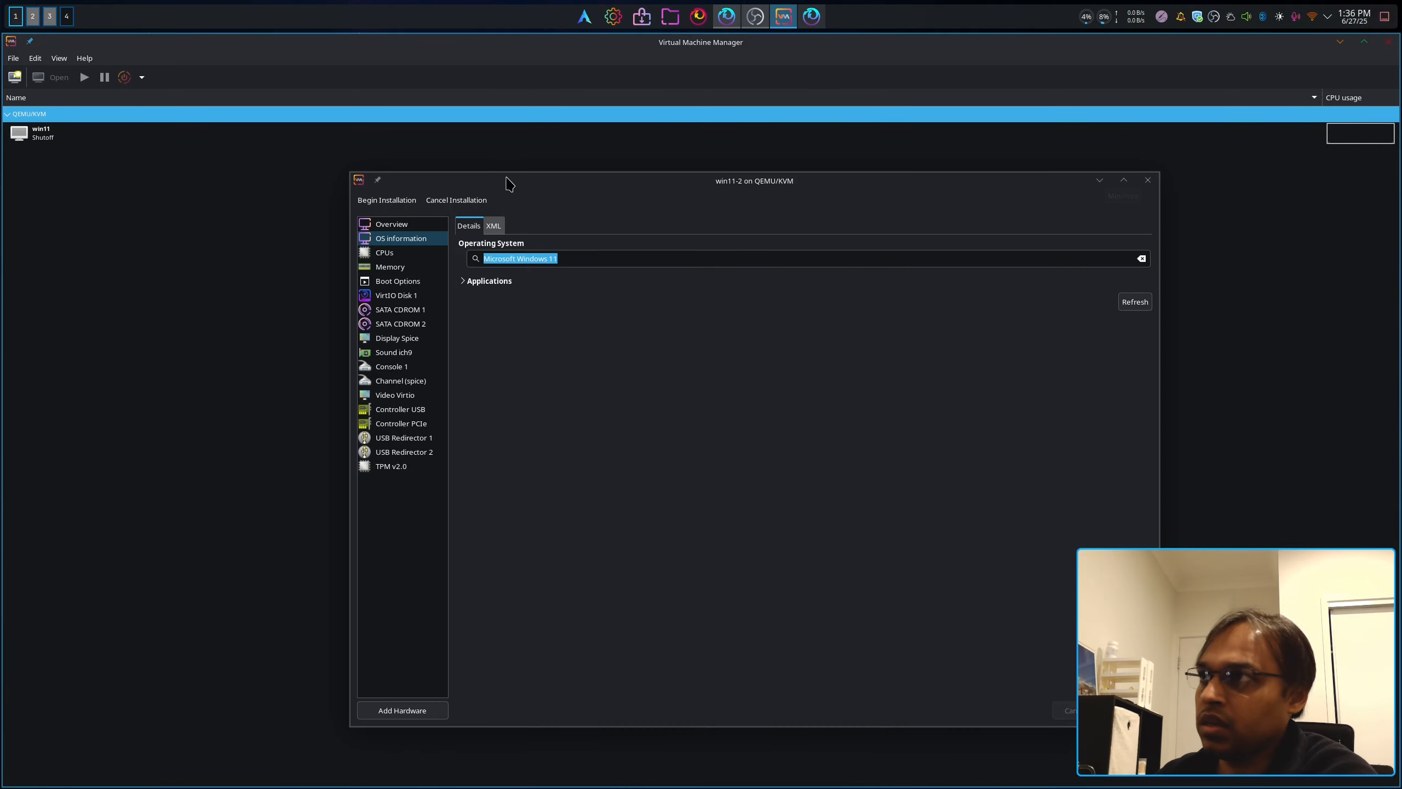
# Step: Maximise the ArchWiki PCI passthrough guide and jump to section 5.1 CPU pinning
pyautogui.moveTo(1, 351); pyautogui.dragTo(932, 372)
pyautogui.click(640, 43)
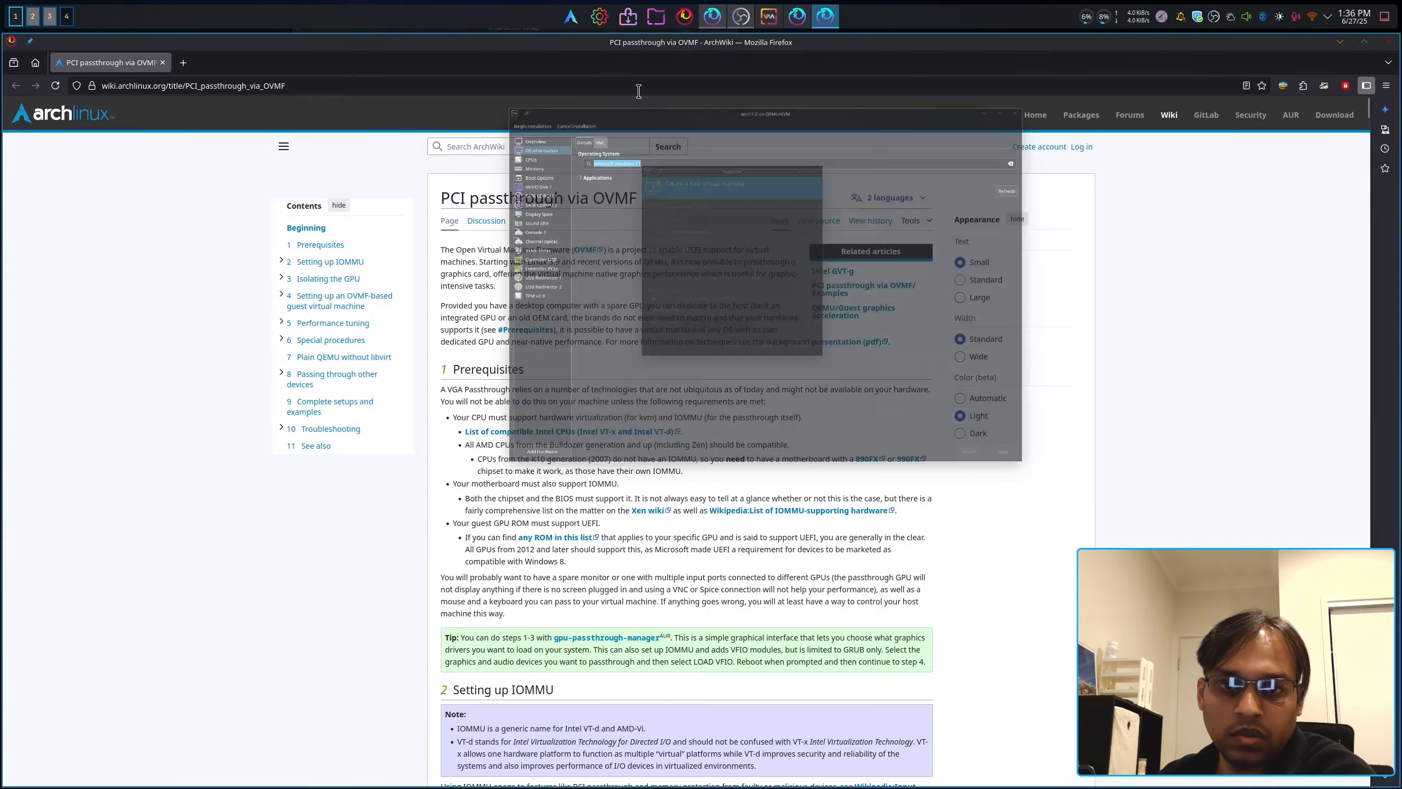
pyautogui.scroll(-10, 717, 408)
pyautogui.scroll(-5, 716, 395)
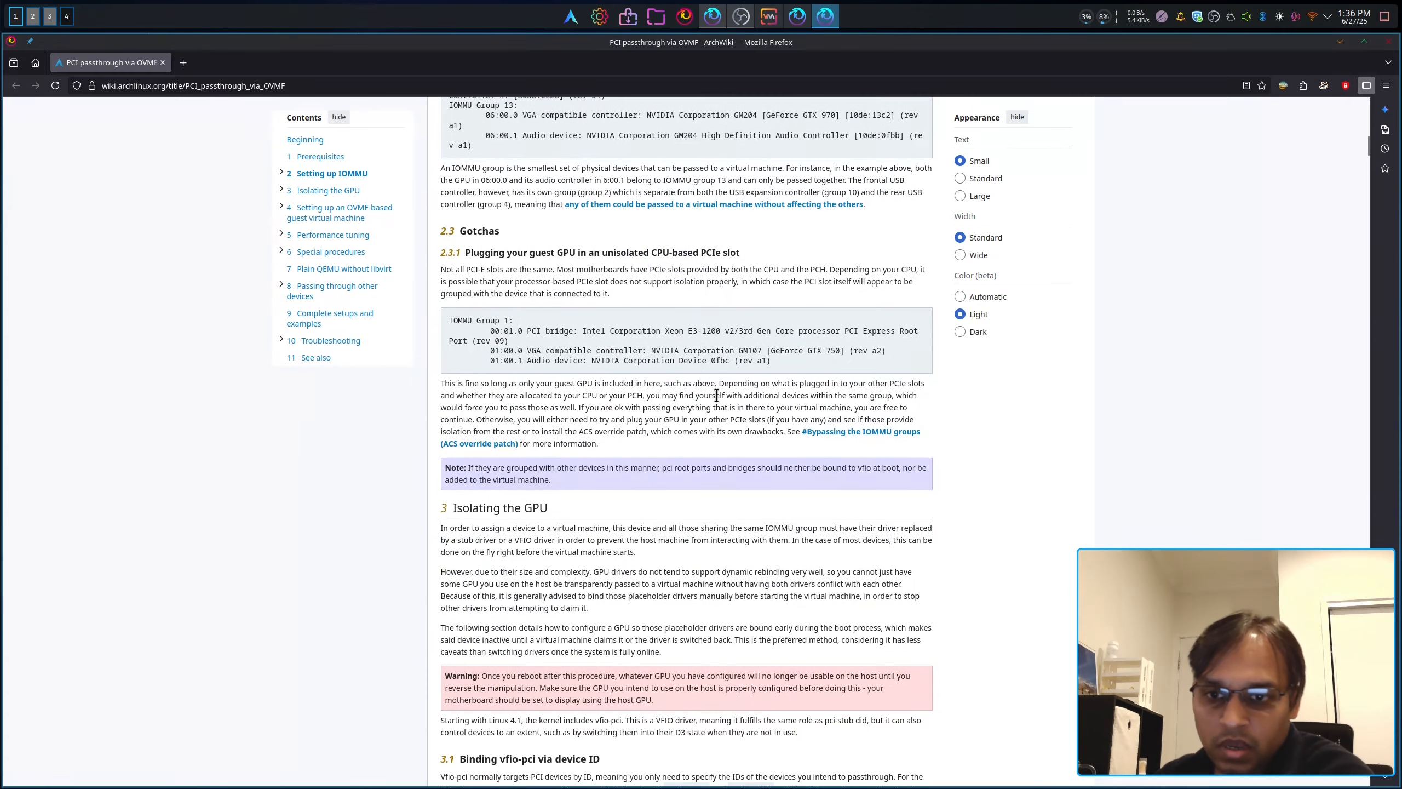
pyautogui.click(282, 235)
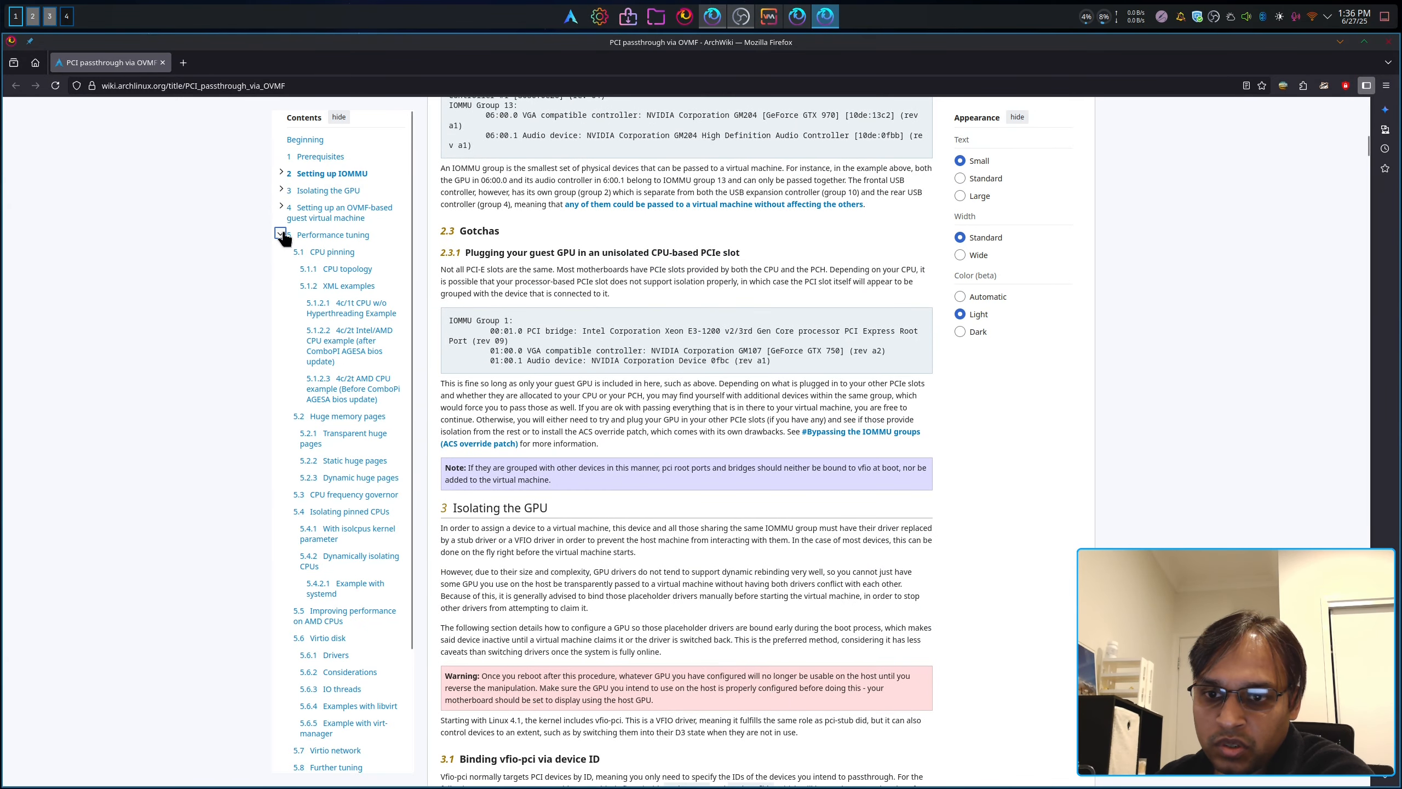
pyautogui.click(331, 251)
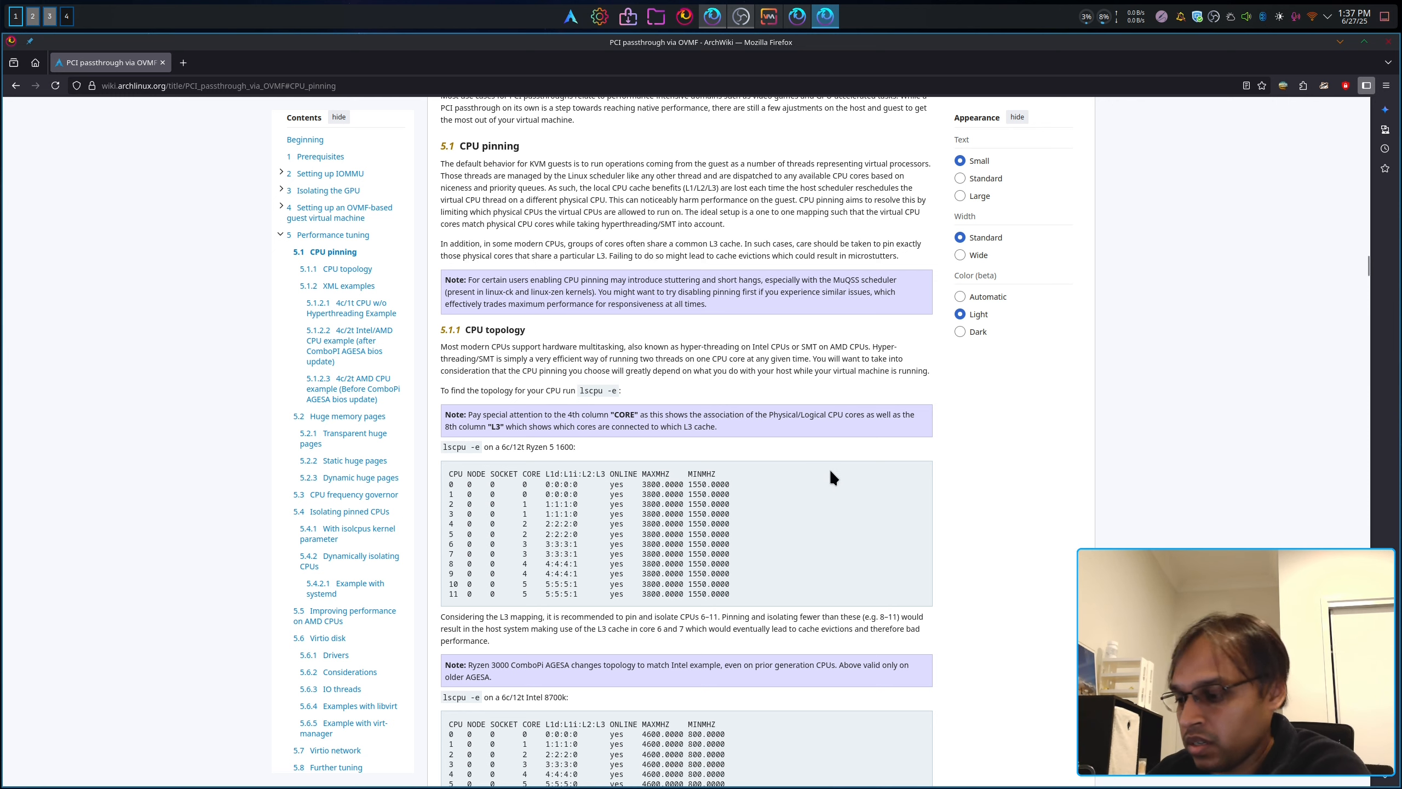
pyautogui.press('F12')
# Step: Clear the terminal and run lscpu -e to list the host's 16 CPUs
pyautogui.hotkey('ctrl', 'l')
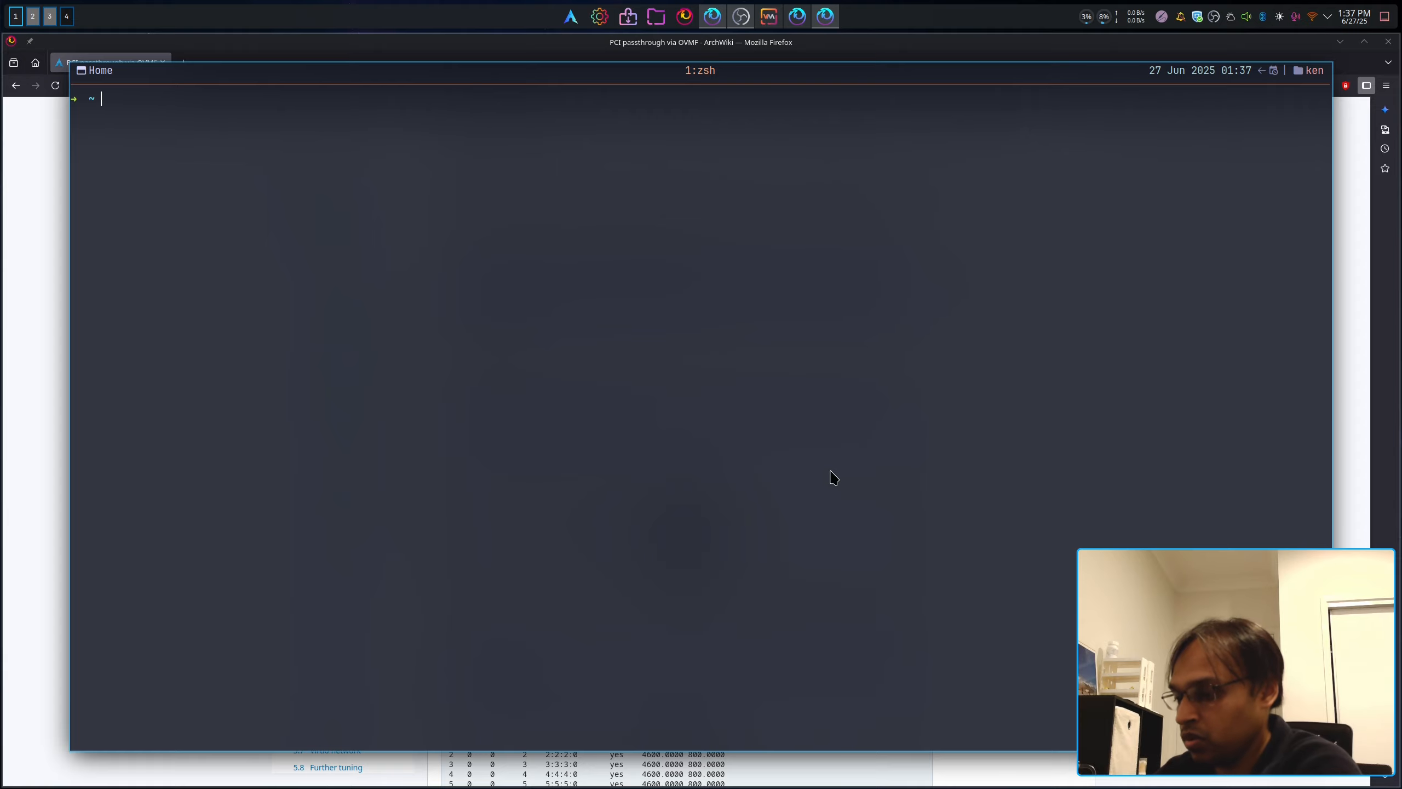
pyautogui.write('lsp')
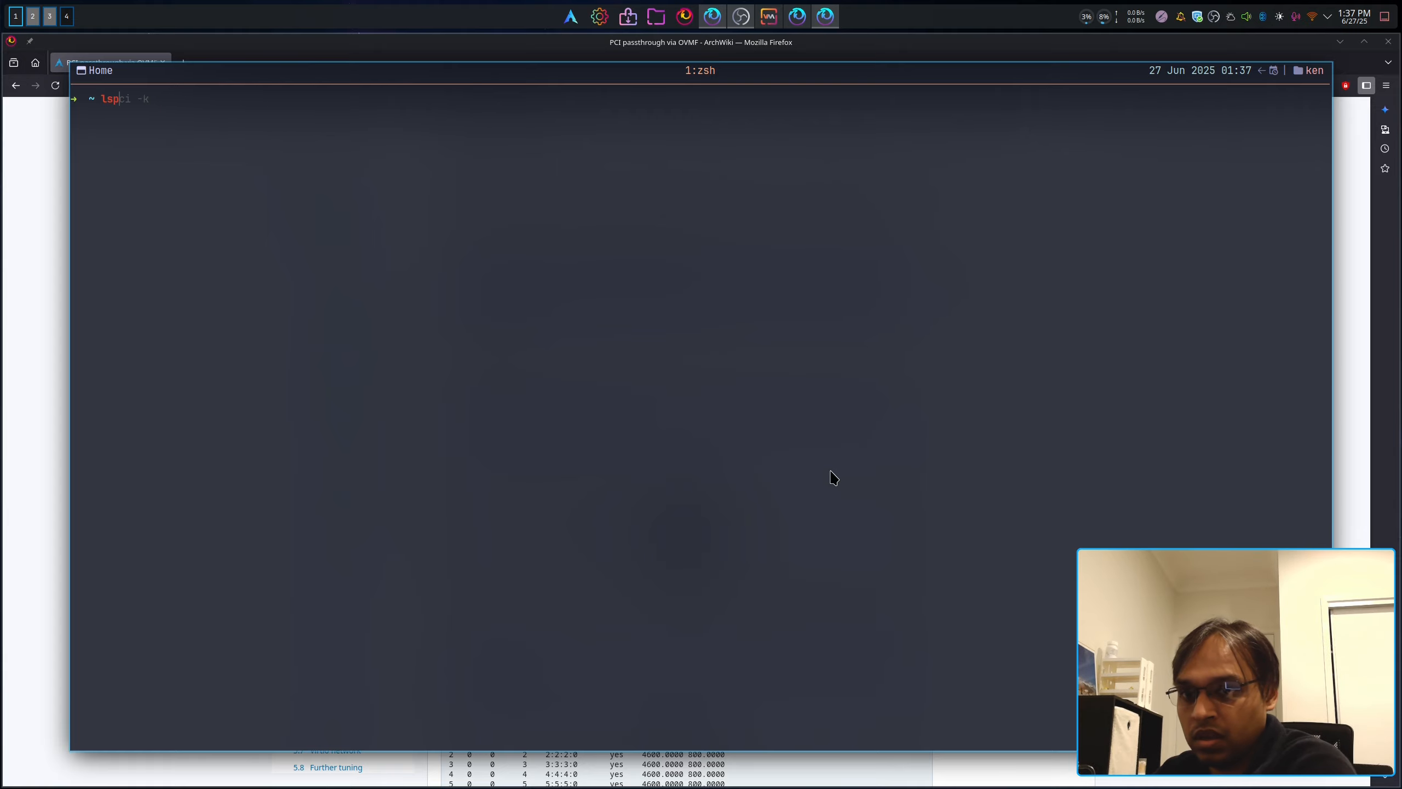
pyautogui.write('c')
pyautogui.press('BackSpace')
pyautogui.press('BackSpace')
pyautogui.write('cpu')
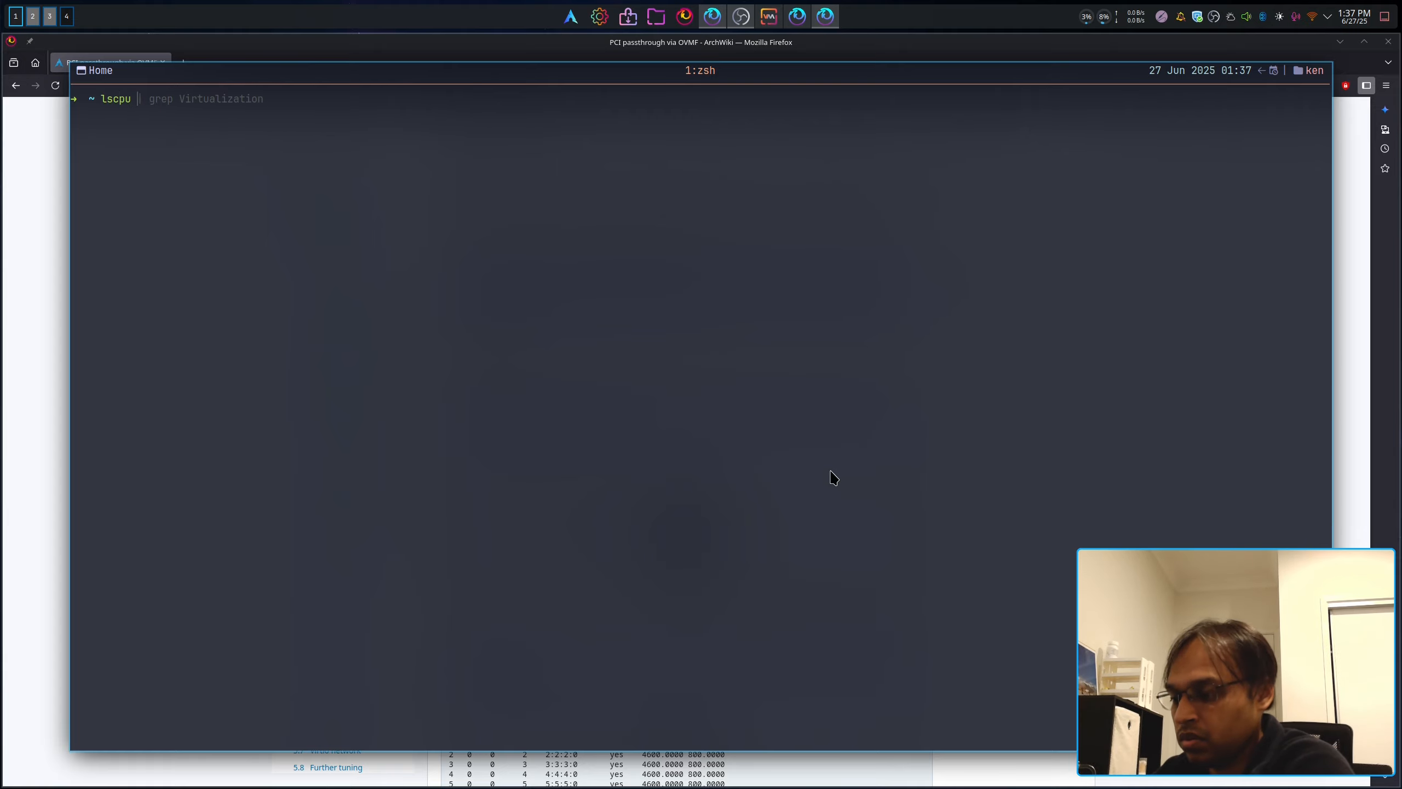
pyautogui.write(' -e')
pyautogui.press('Return')
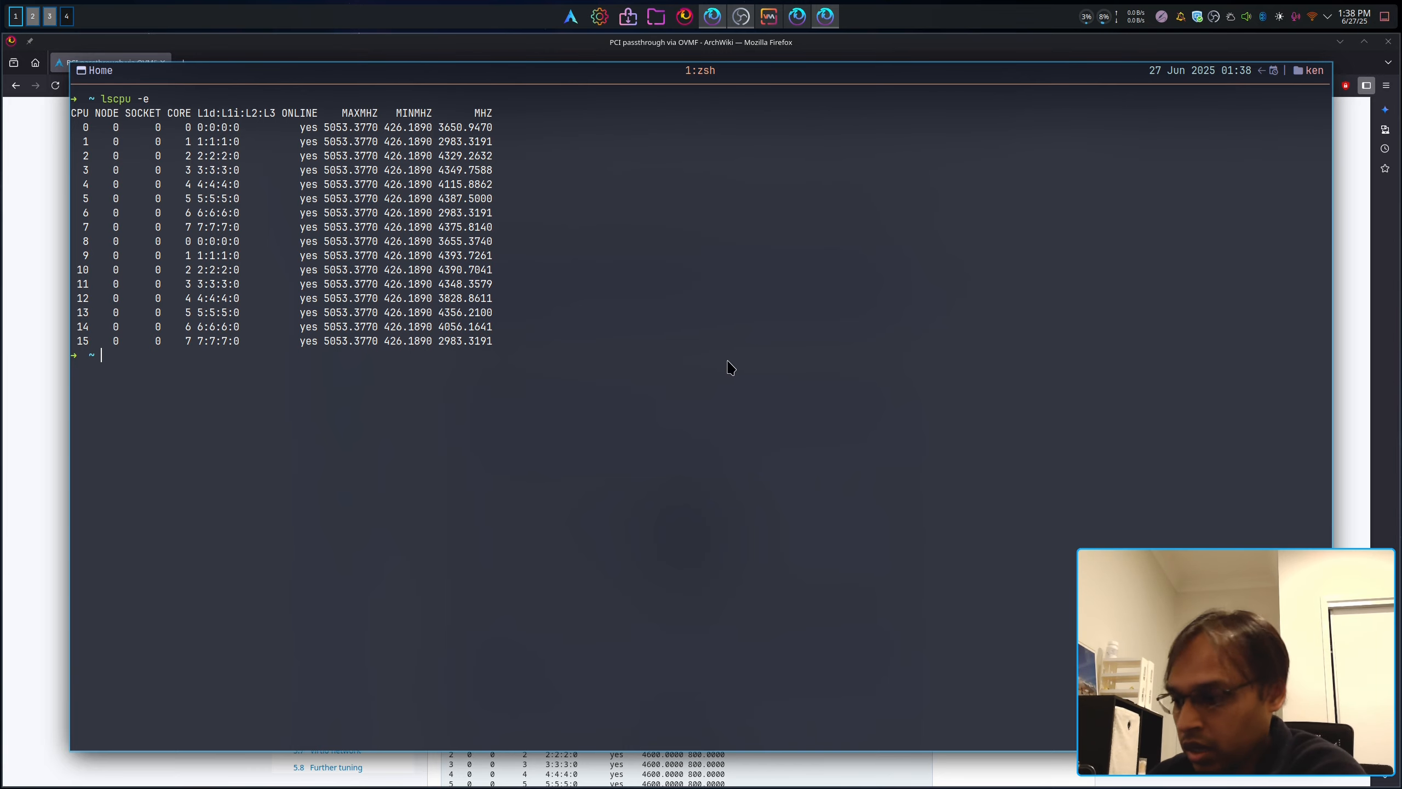
# Step: Hide the drop-down terminal, scroll down to the XML pinning examples, and bring back win11-2's settings
pyautogui.press('F12')
pyautogui.scroll(-3, 730, 387)
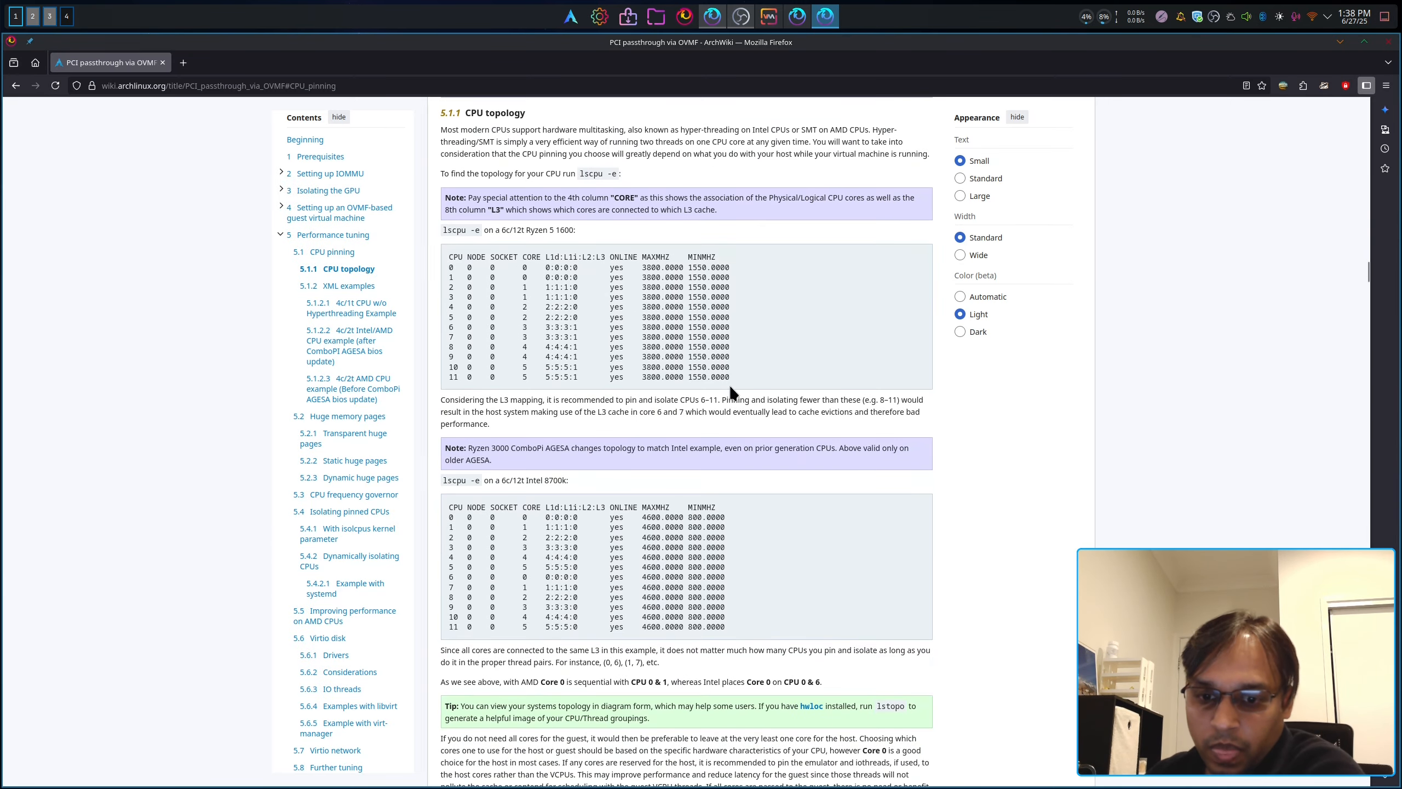
pyautogui.scroll(-8, 729, 384)
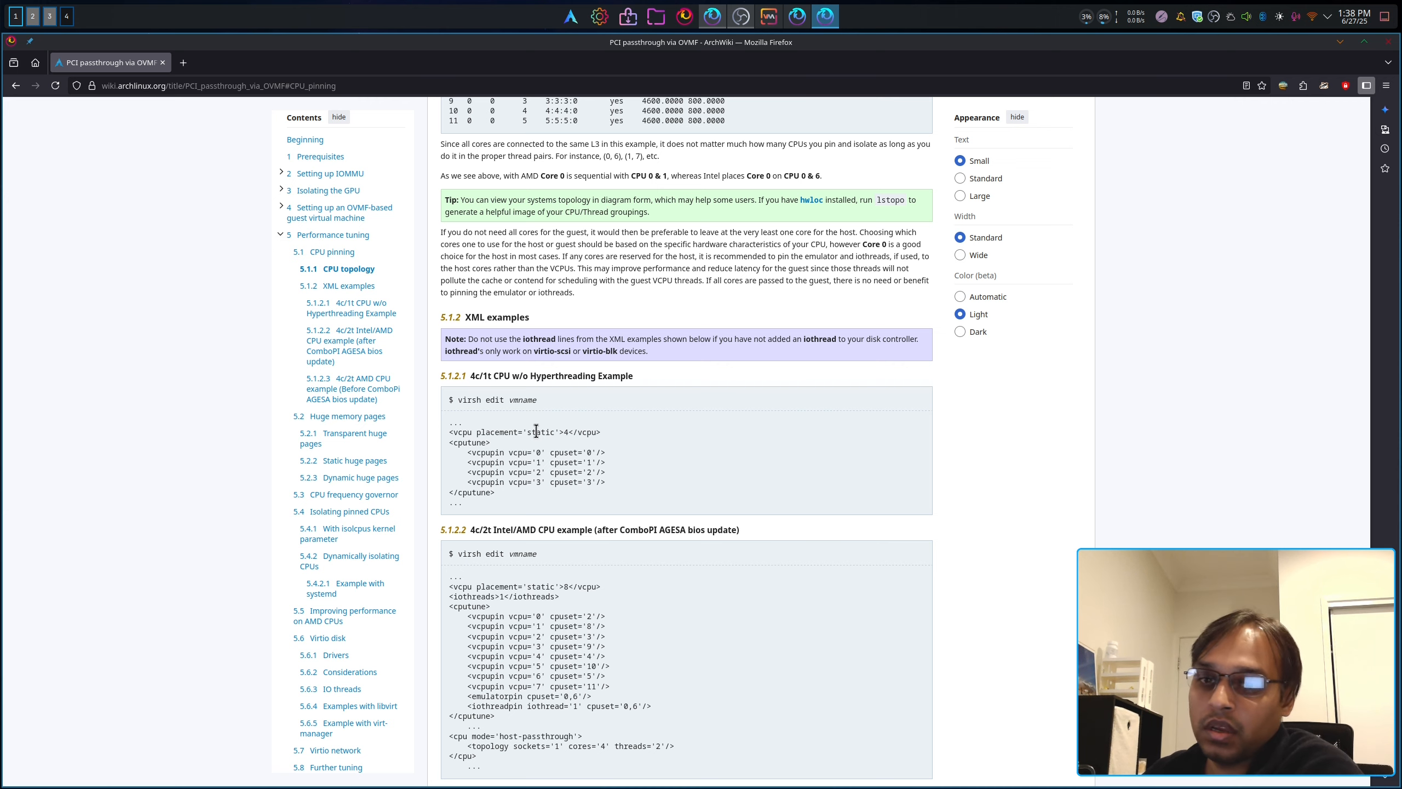
pyautogui.click(768, 16)
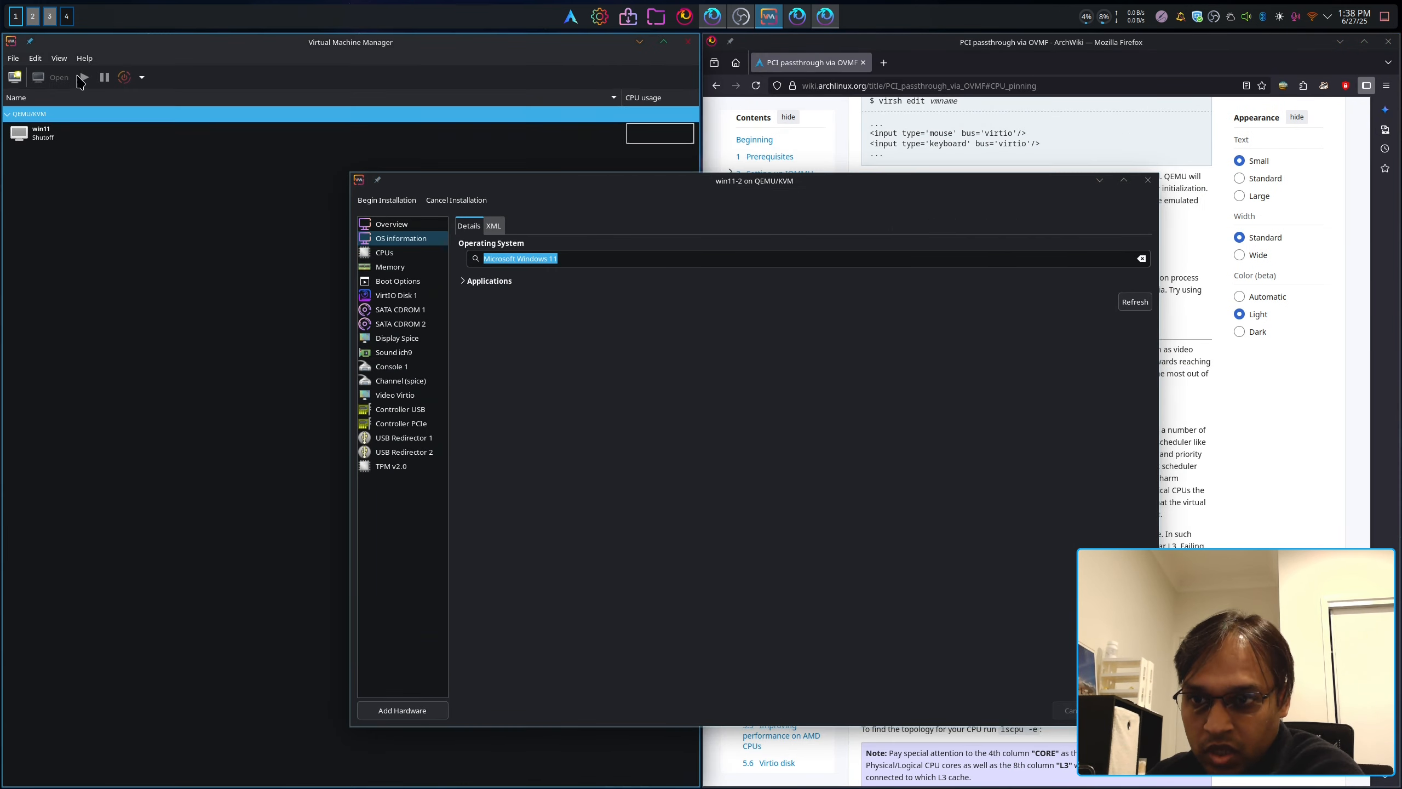
# Step: Enable XML editing in Preferences, then show win11-2's domain XML from Overview
pyautogui.click(34, 59)
pyautogui.click(55, 118)
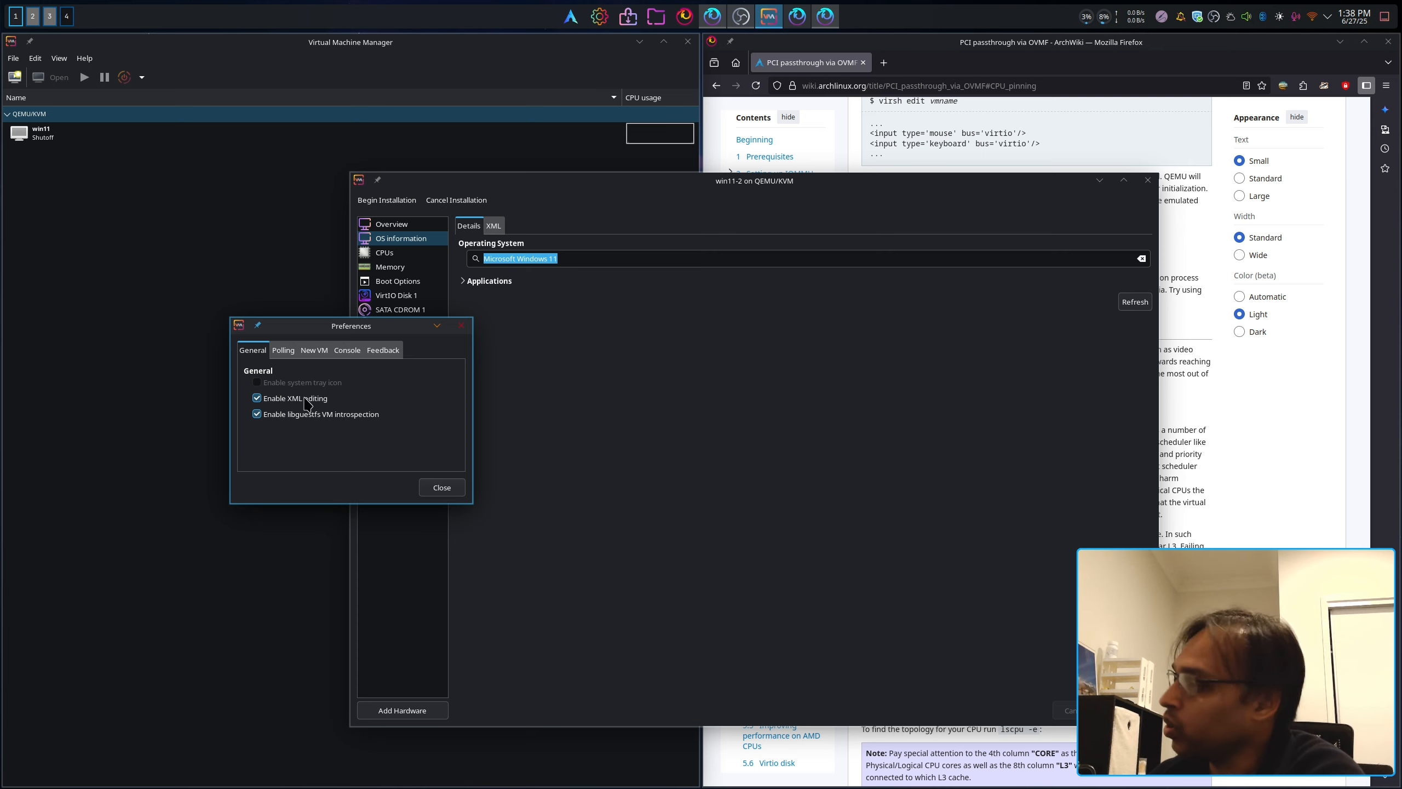
pyautogui.click(440, 486)
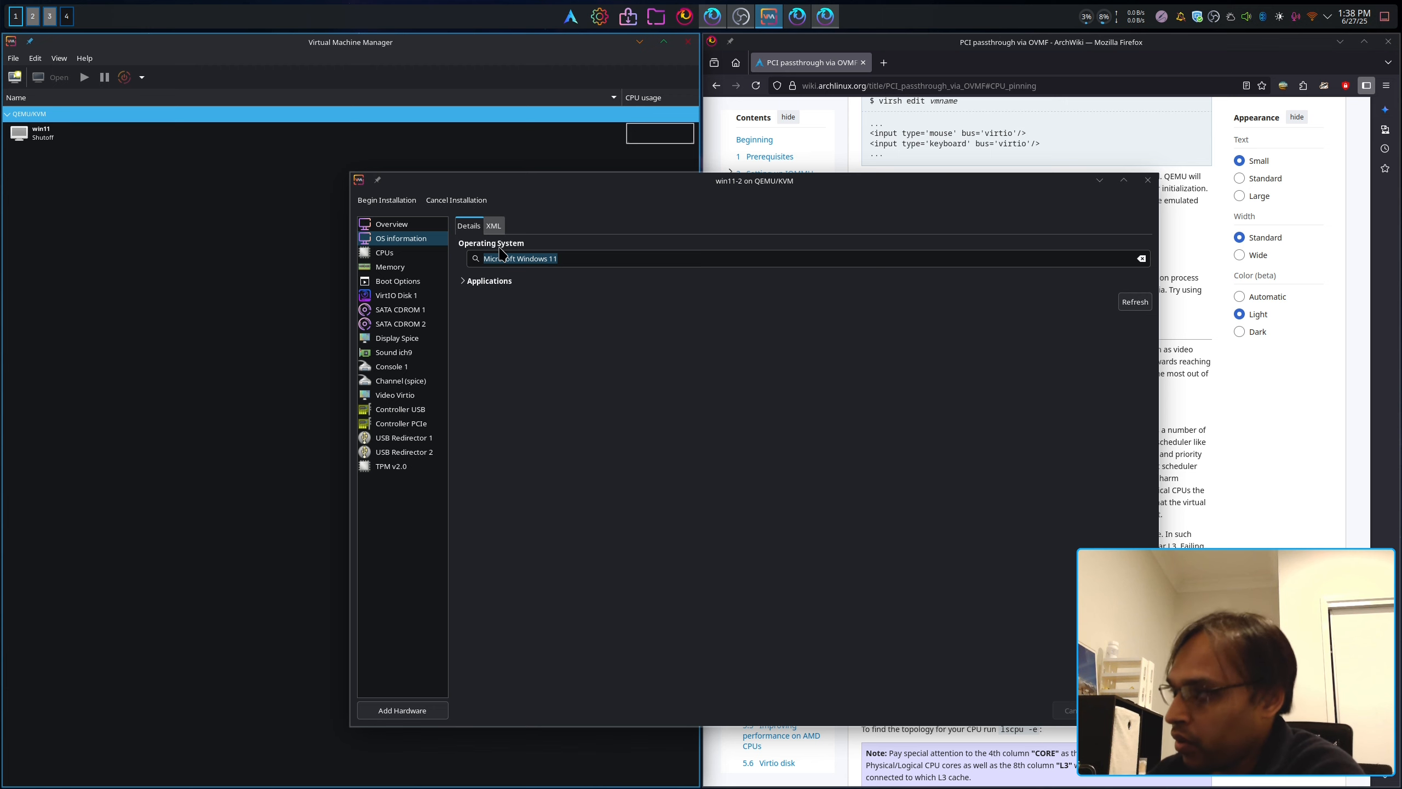
pyautogui.click(436, 225)
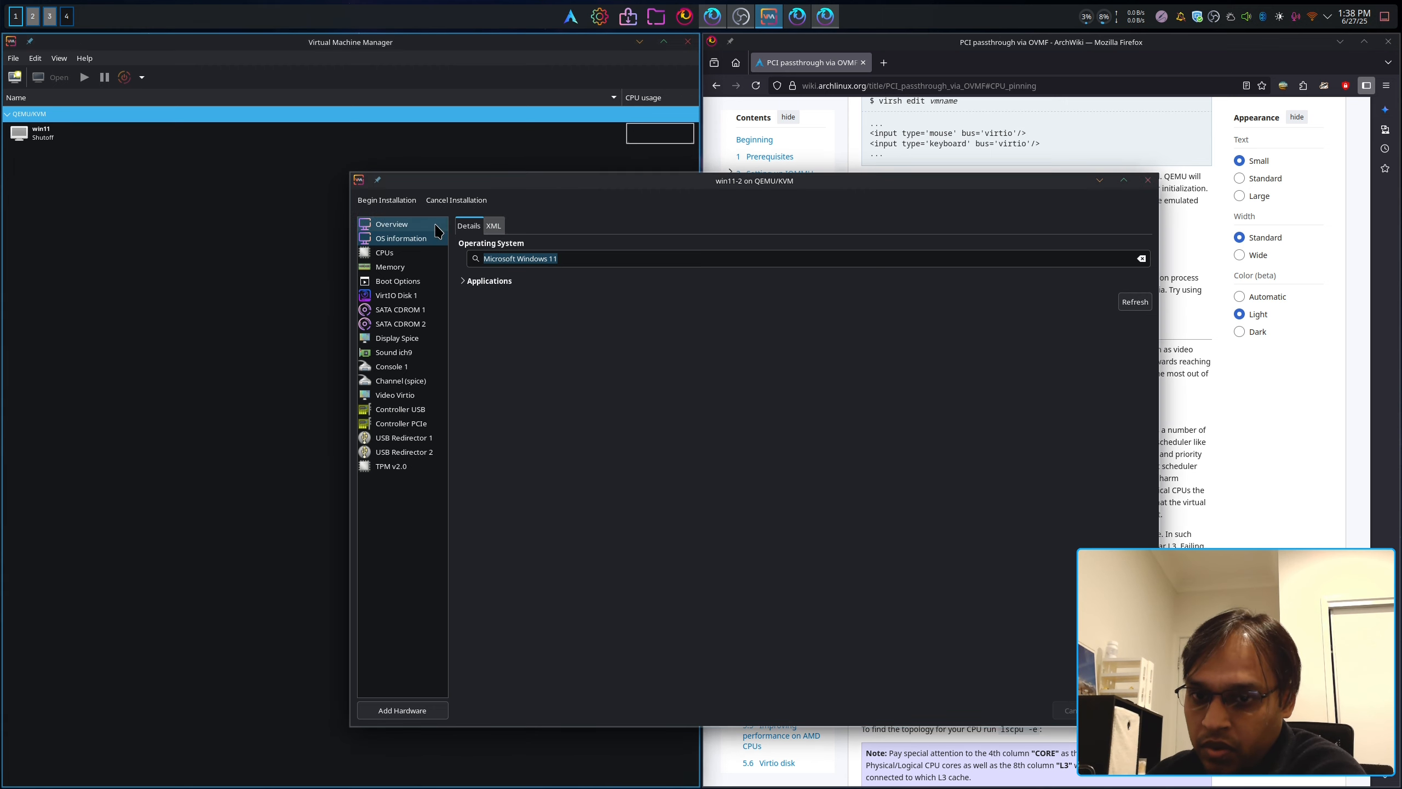
pyautogui.click(493, 226)
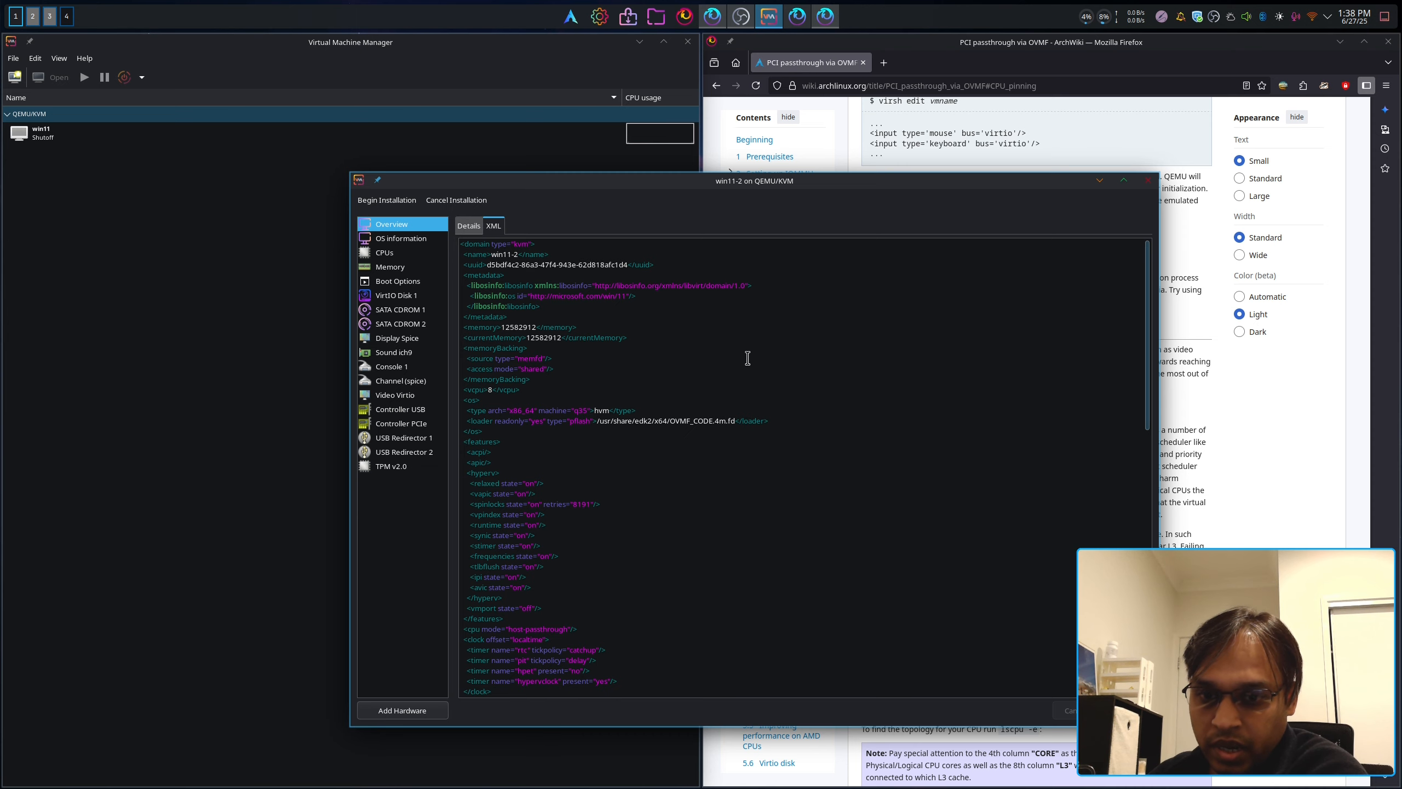
# Step: Open a new Firefox tab beside the VM window, moved to the left
pyautogui.click(884, 62)
pyautogui.moveTo(855, 181); pyautogui.dragTo(557, 172)
pyautogui.click(906, 82)
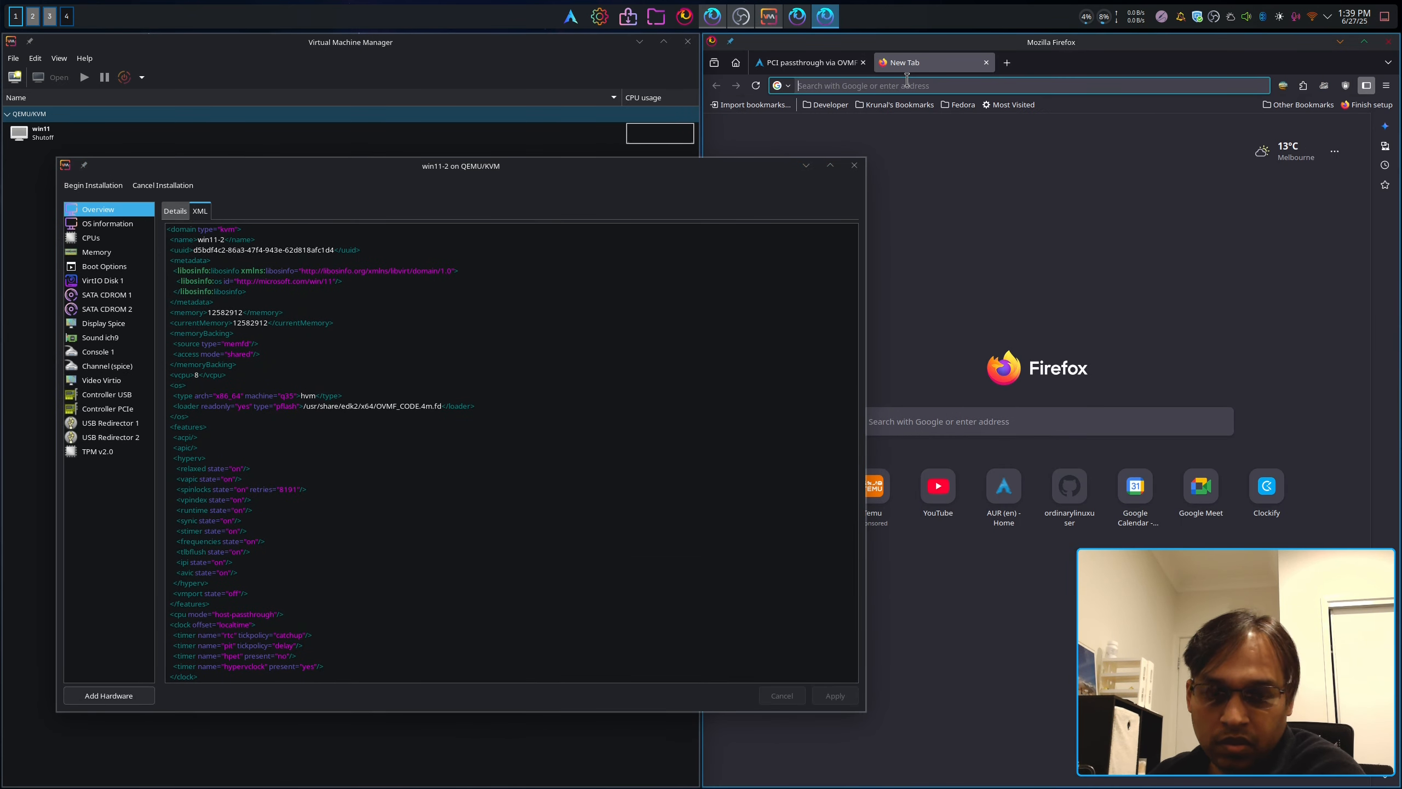
# Step: Open the suggested GitHub profile from the typed 'ordin' search and minimize the VM windows
pyautogui.write('ordin')
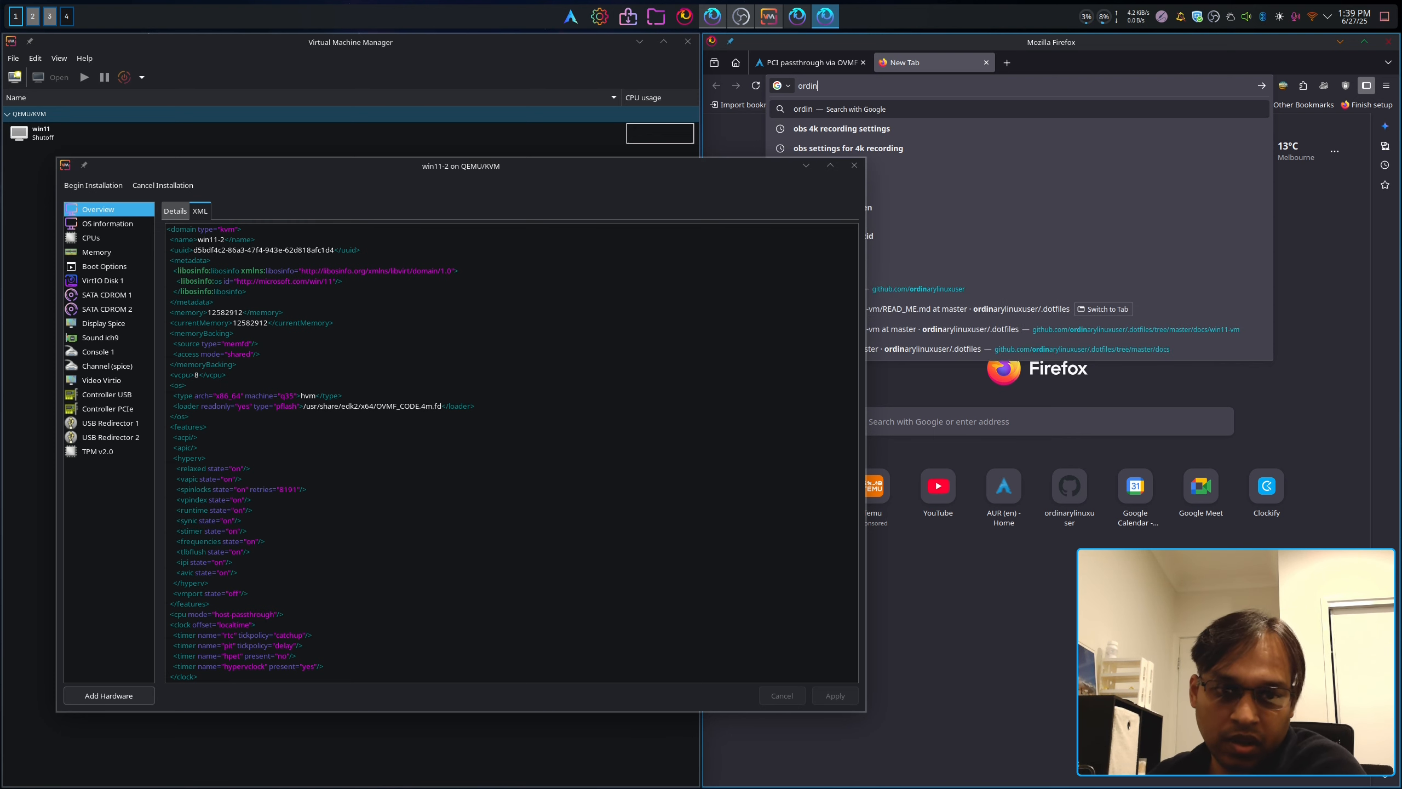
pyautogui.click(973, 290)
pyautogui.click(696, 180)
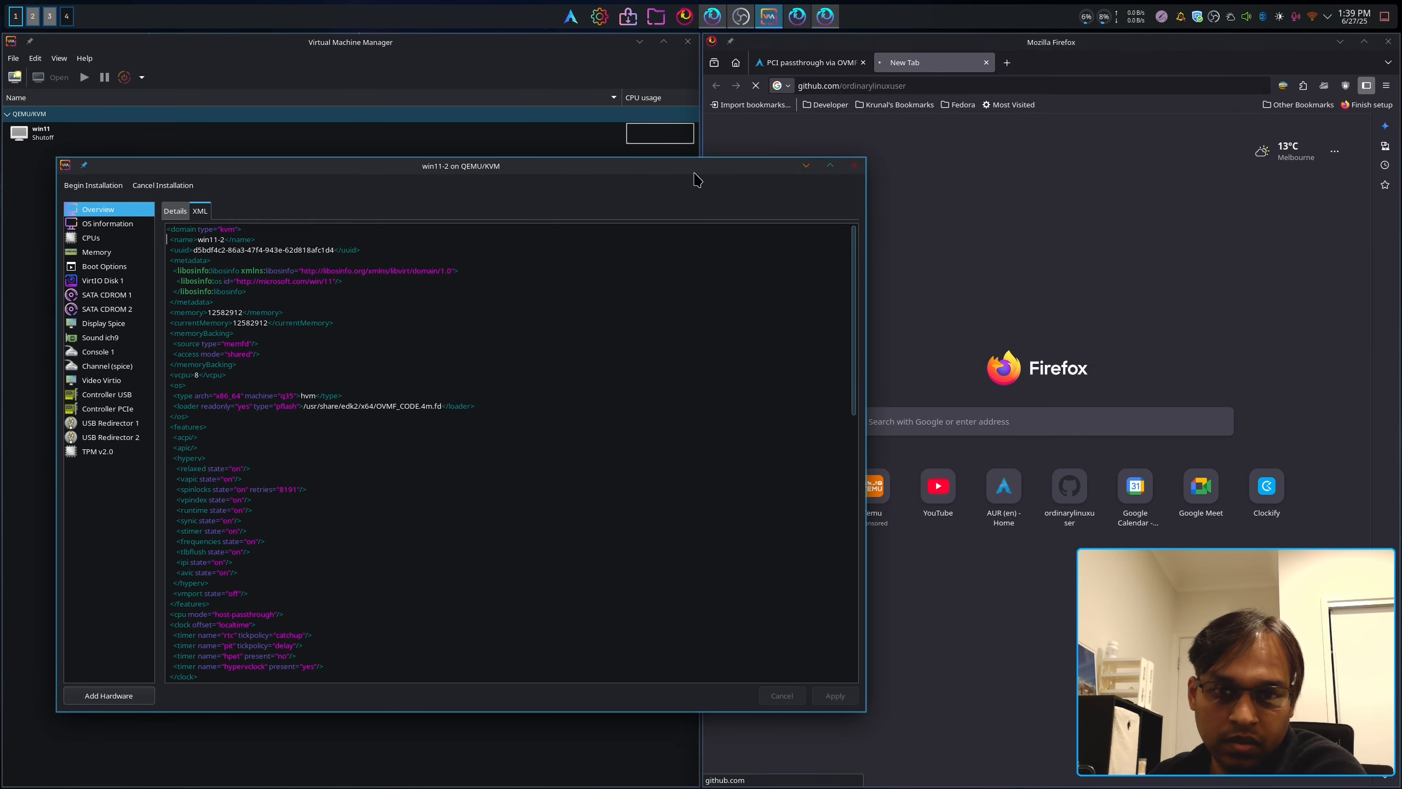
pyautogui.moveTo(696, 181); pyautogui.dragTo(599, 180)
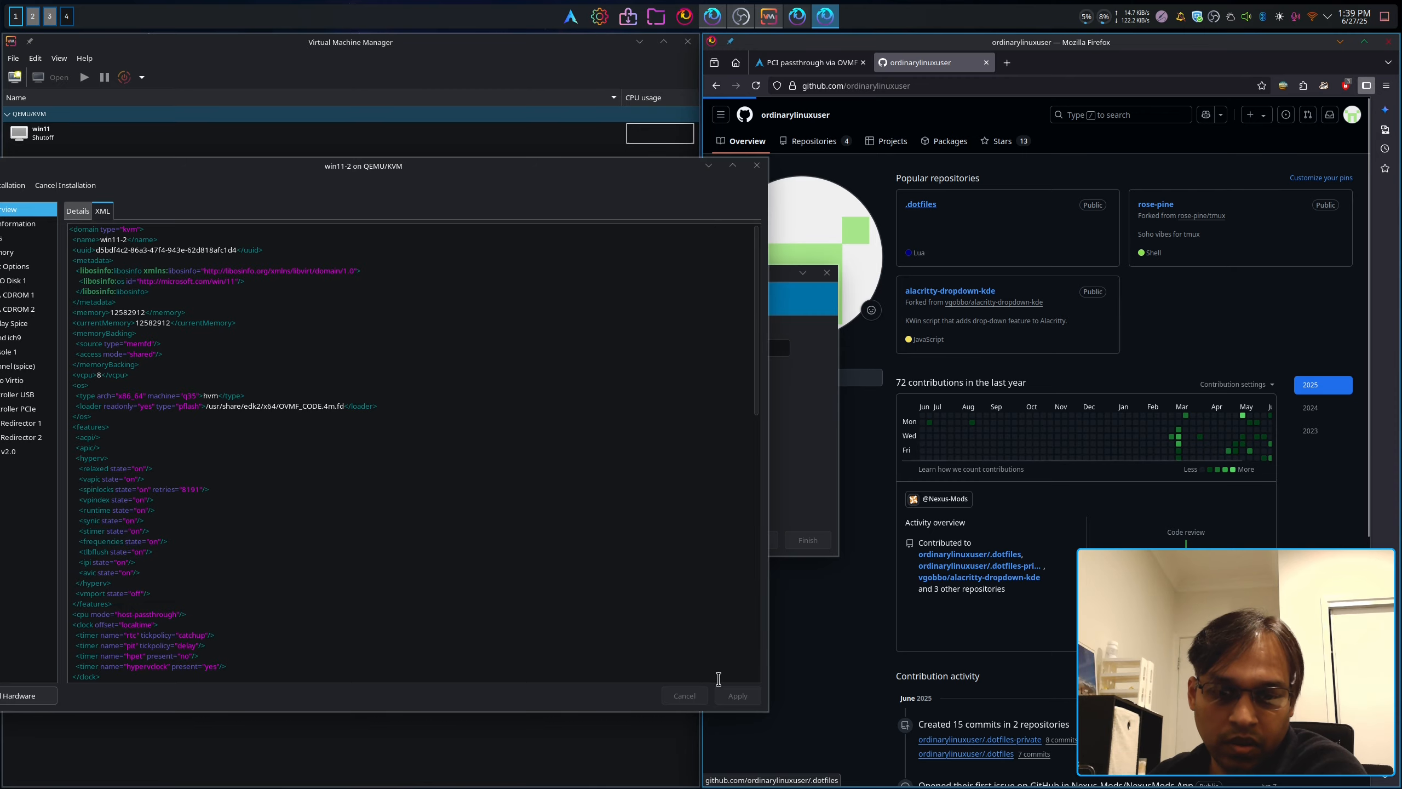
pyautogui.moveTo(767, 710); pyautogui.dragTo(646, 700)
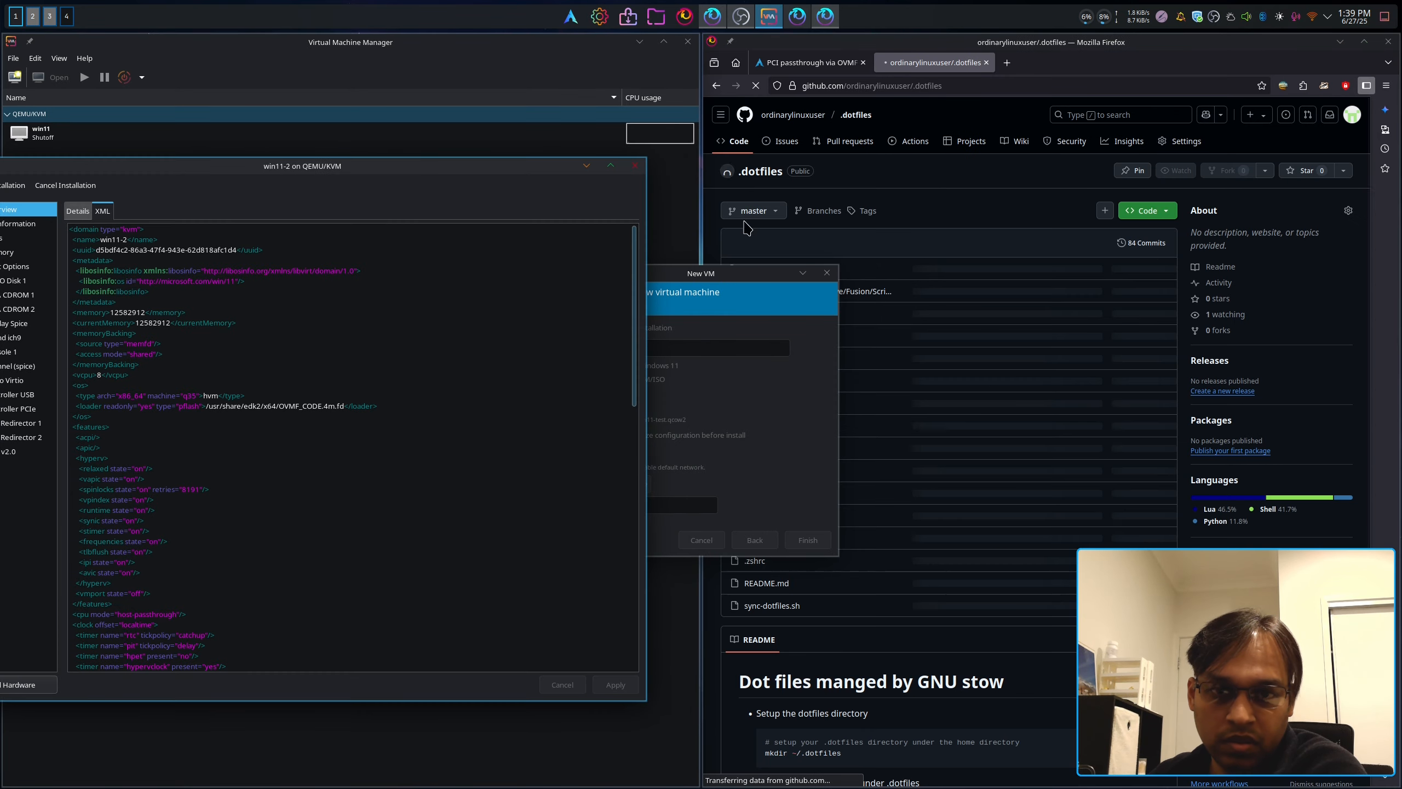
pyautogui.click(640, 42)
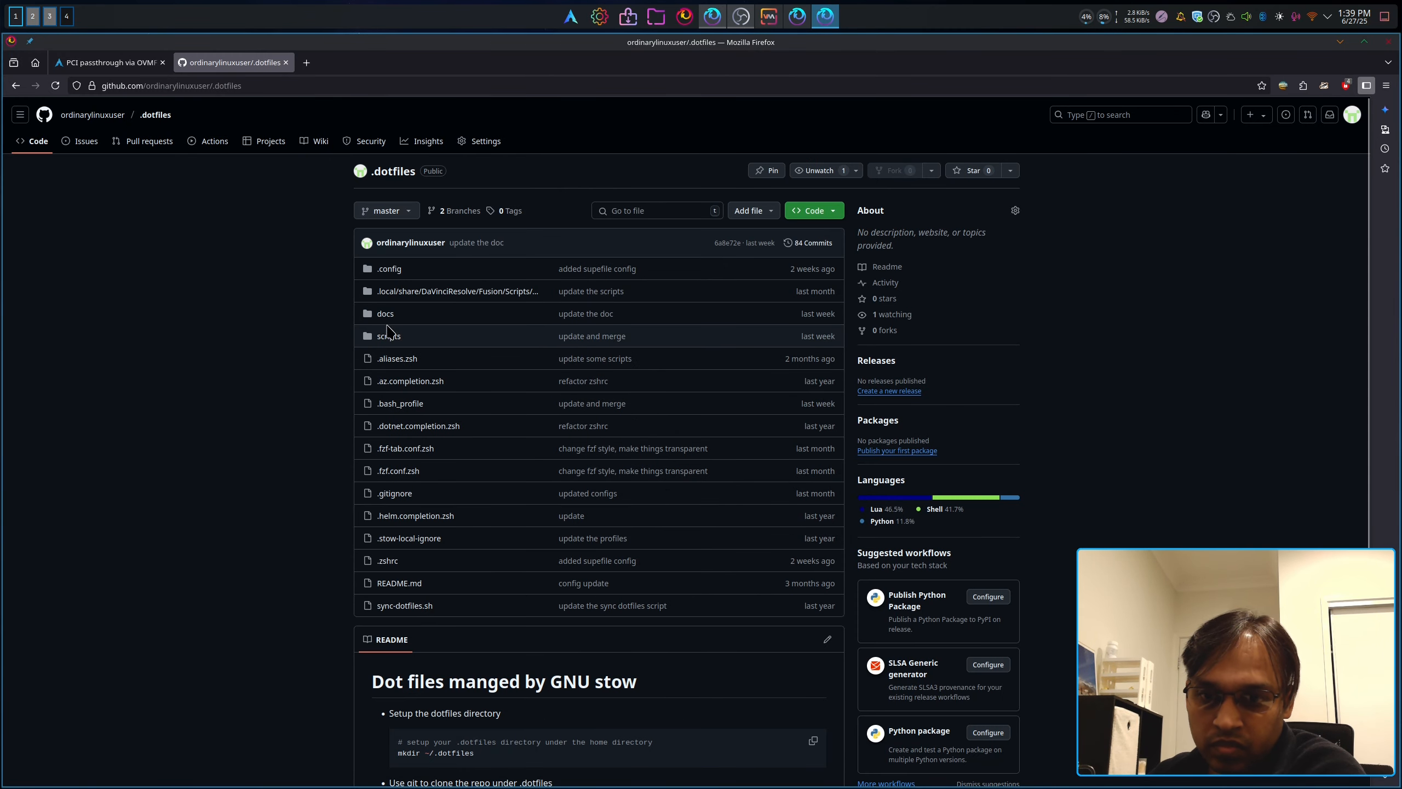
# Step: Open docs/win11-vm/win11-vm.xml in .dotfiles, zoom in, and read the vcpu and iothreads lines
pyautogui.click(385, 313)
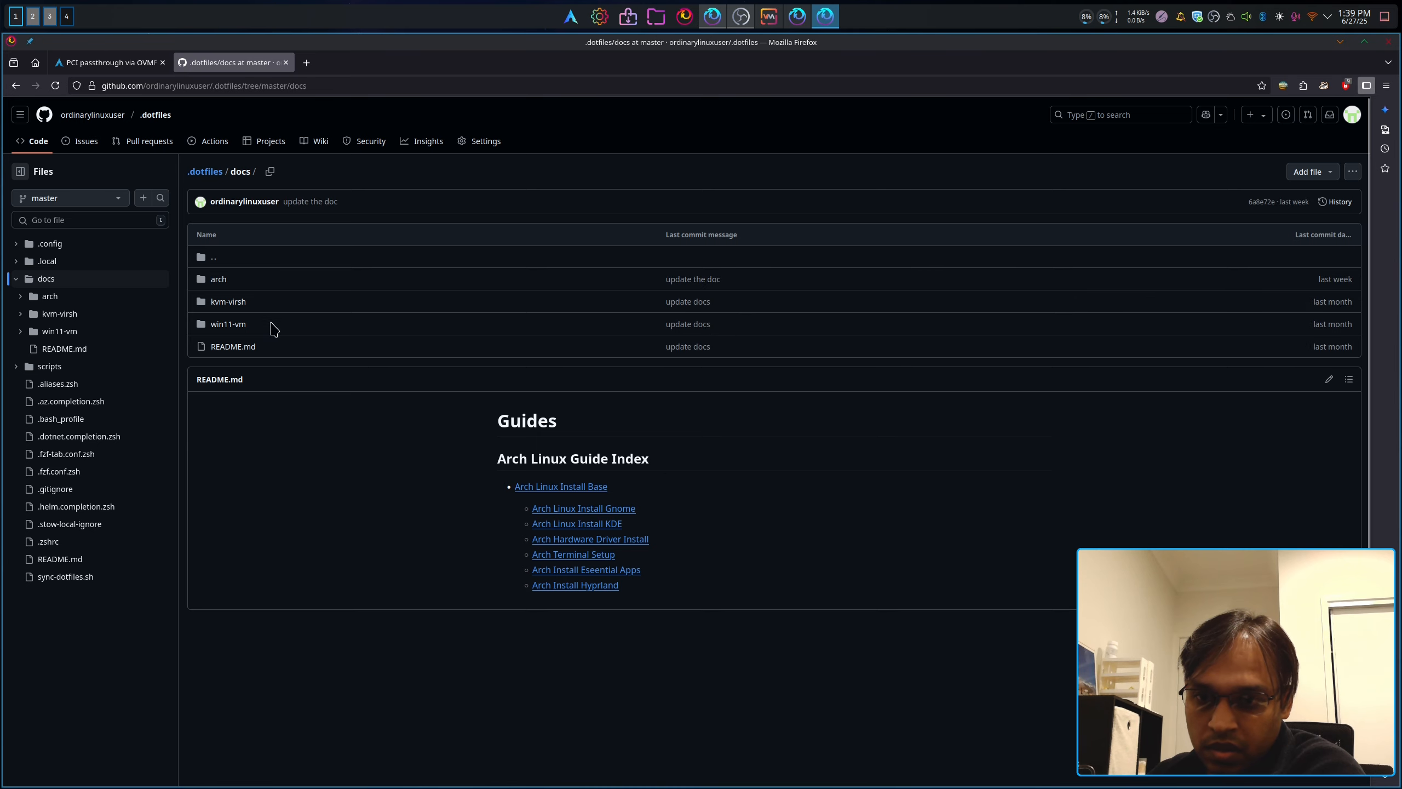
pyautogui.click(226, 324)
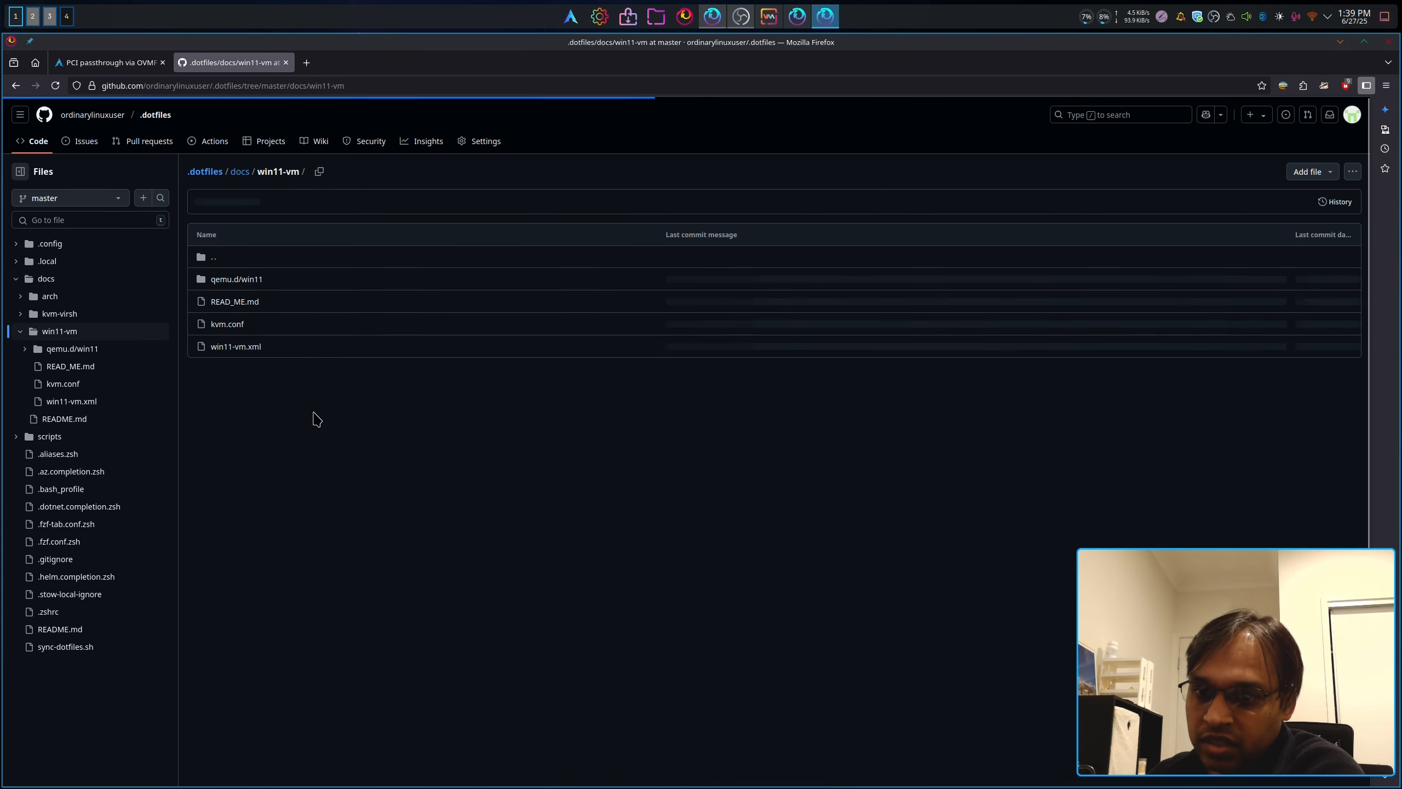
pyautogui.click(253, 347)
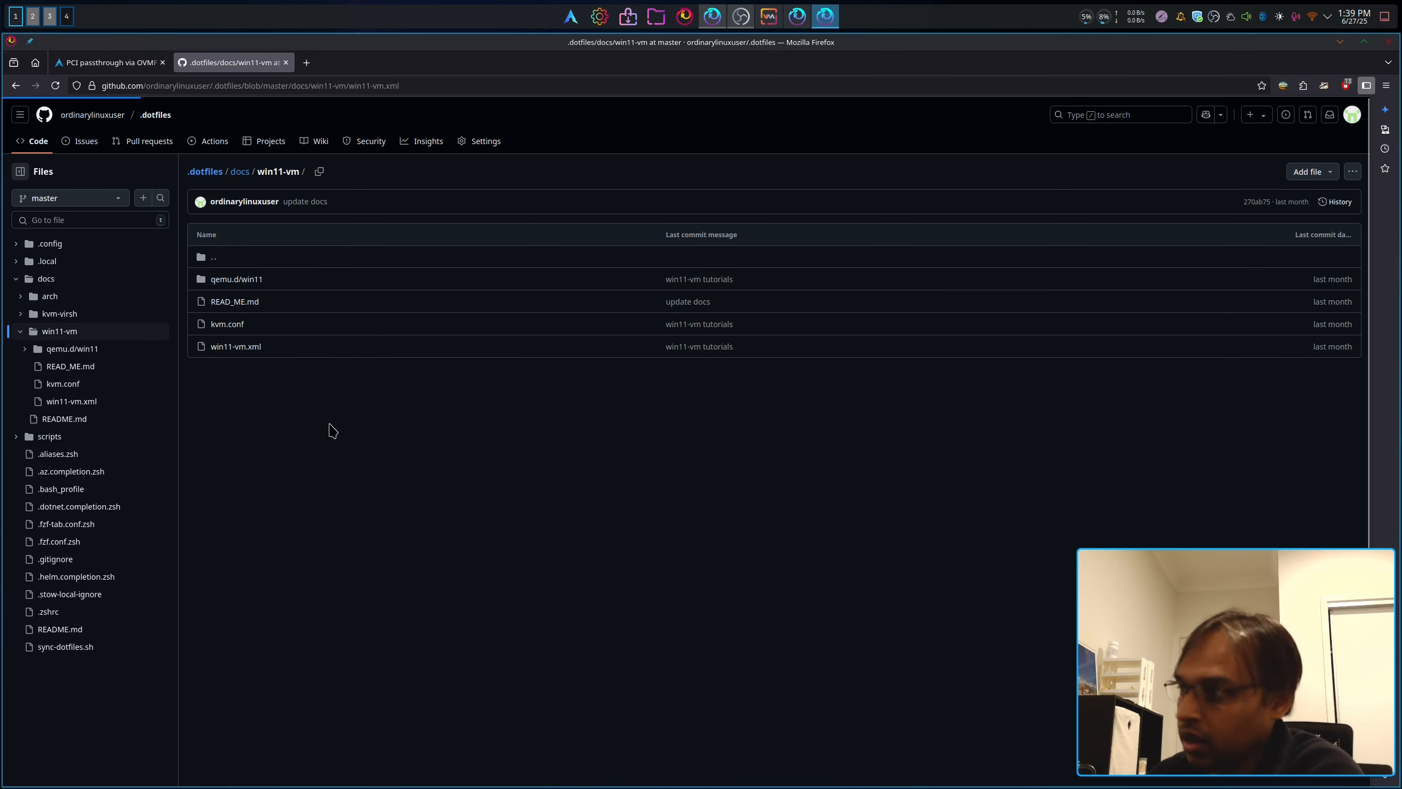
pyautogui.scroll(-1, 248, 383)
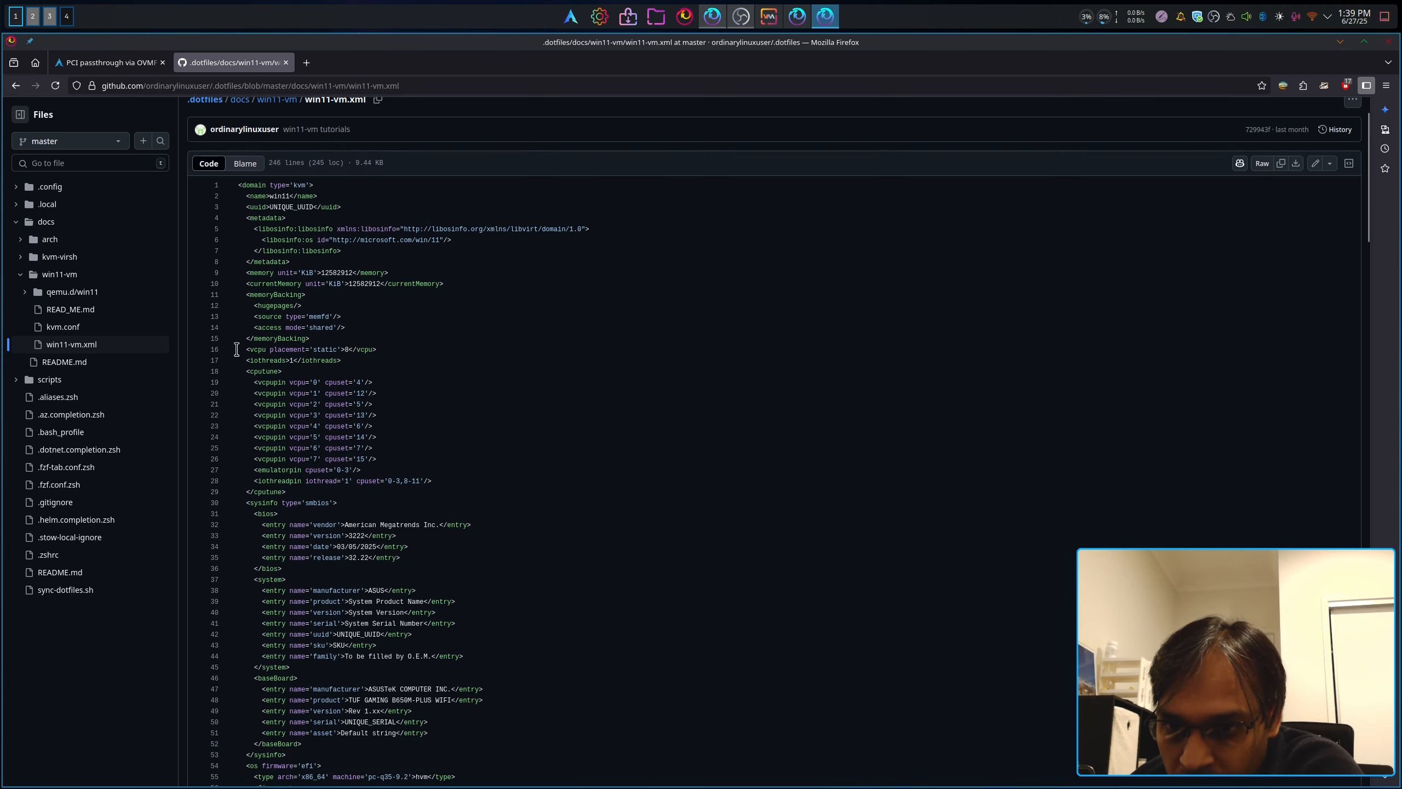
pyautogui.moveTo(236, 349); pyautogui.dragTo(387, 347)
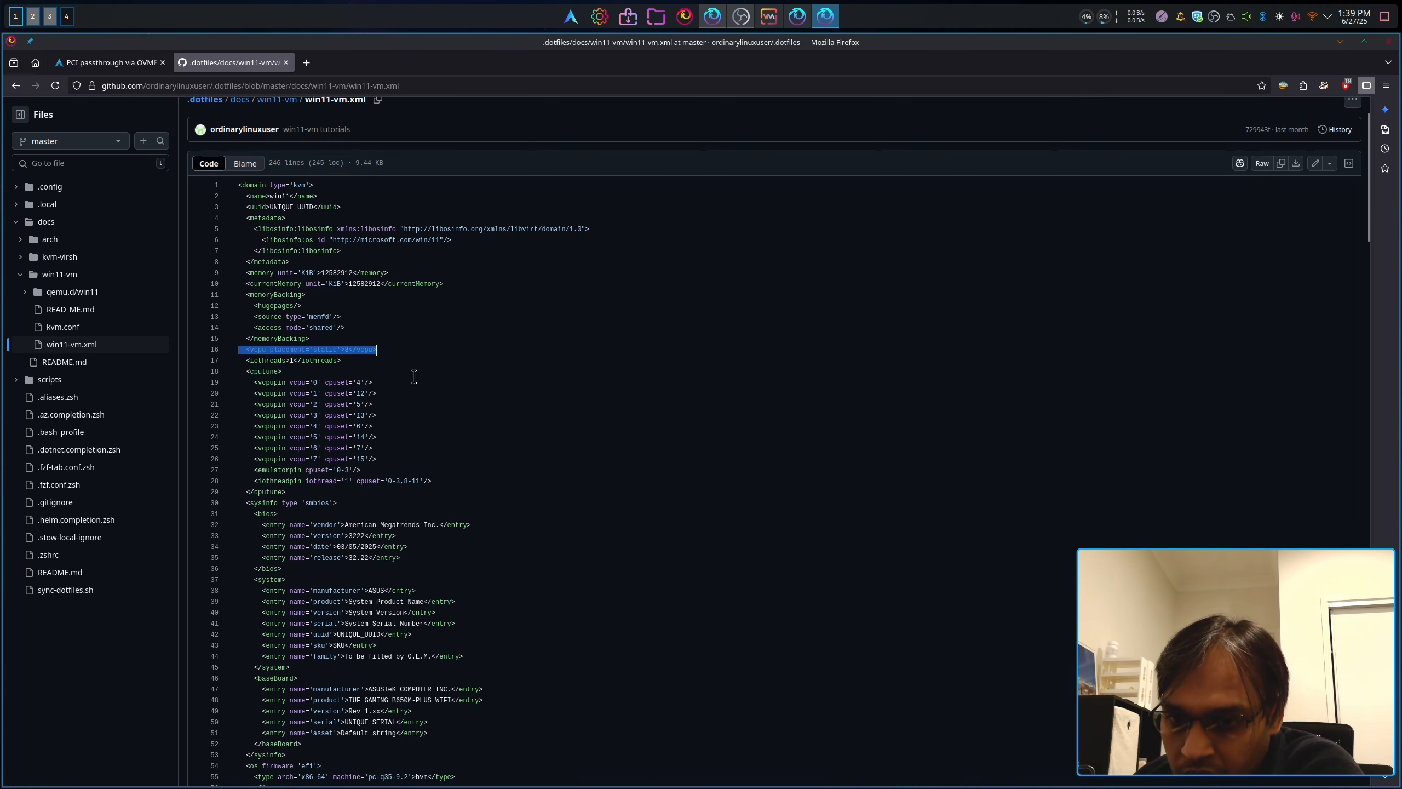
pyautogui.hotkey('ctrl', '+')
pyautogui.hotkey('ctrl', '+')
pyautogui.click(566, 502)
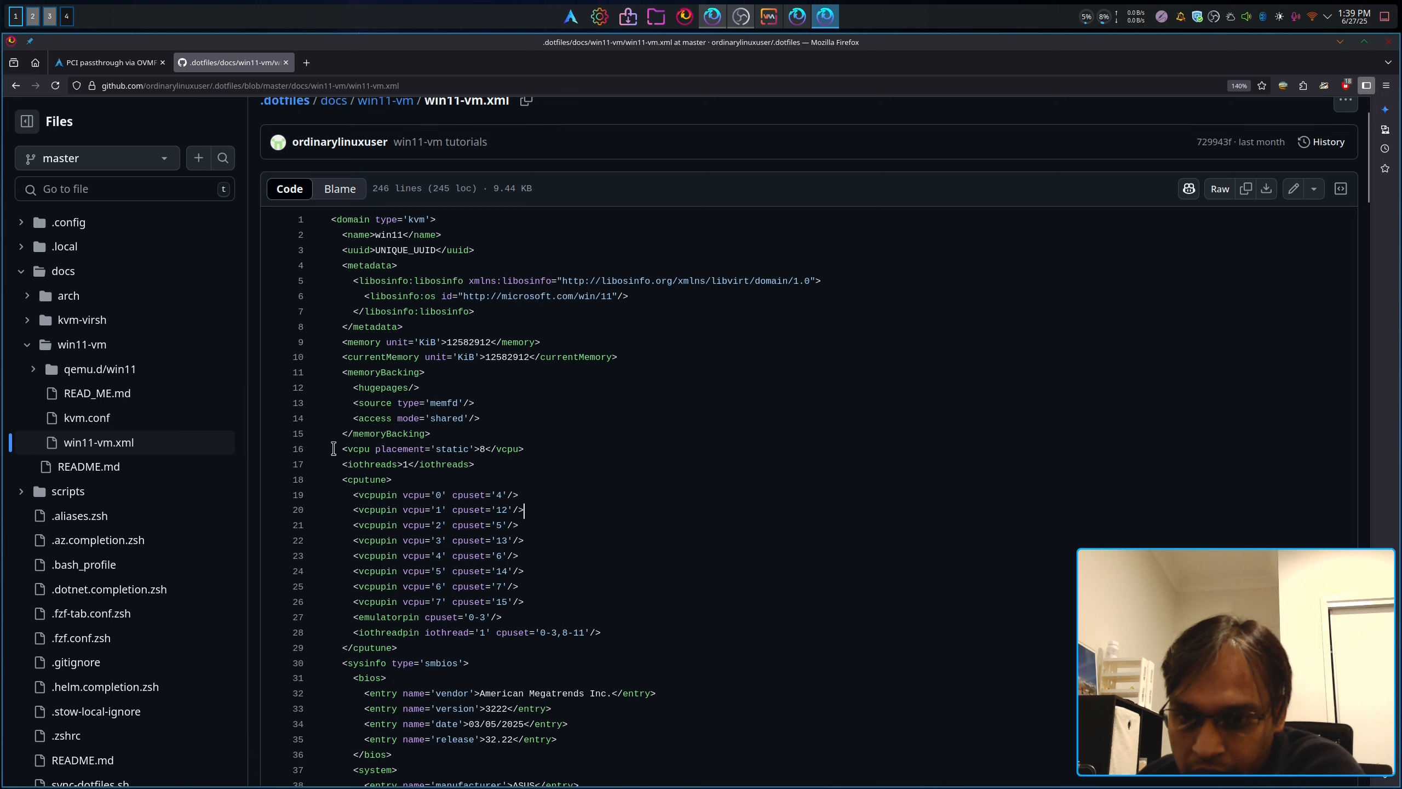
pyautogui.moveTo(334, 449); pyautogui.dragTo(566, 460)
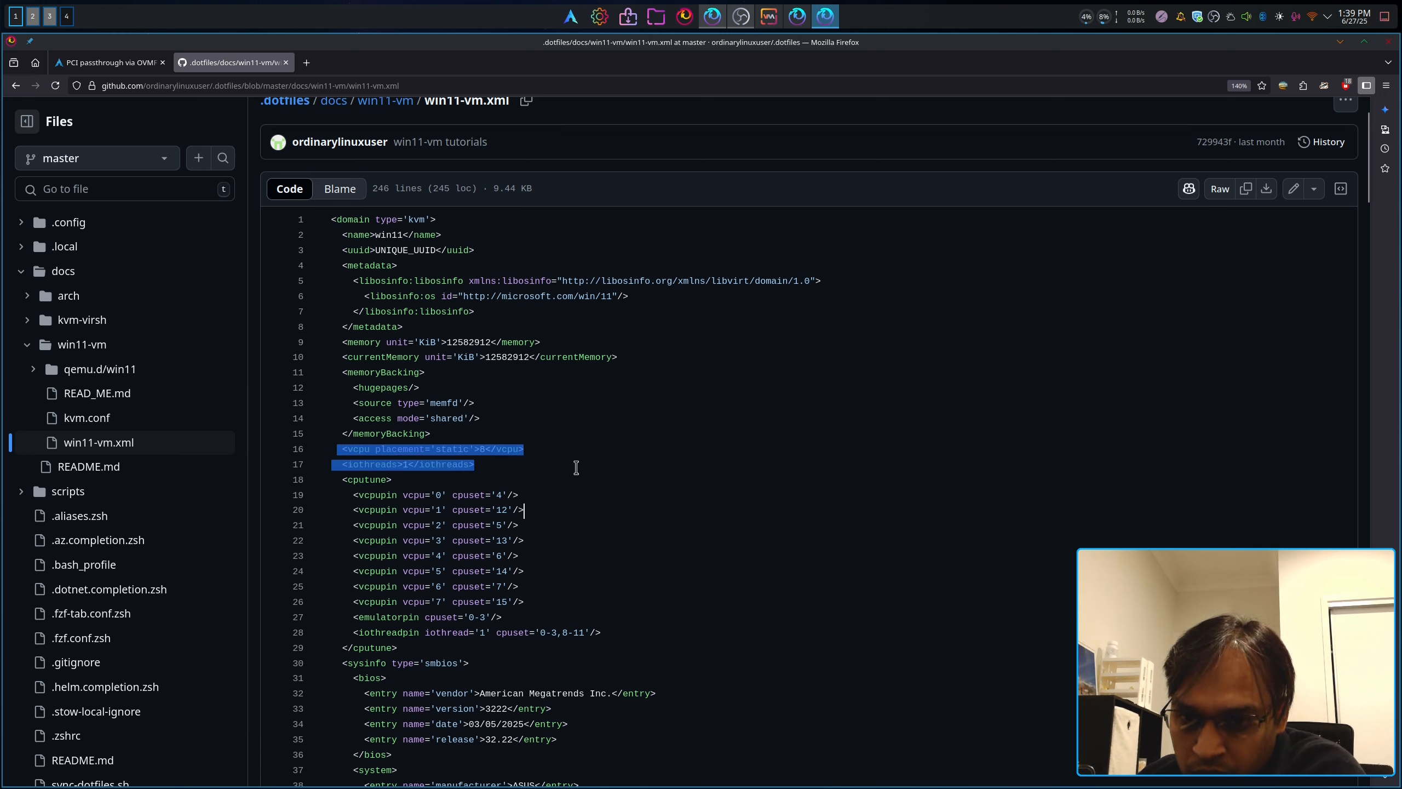
# Step: Trace the cpuset references through the vcpupin, emulatorpin and iothreadpin lines (lines 19–28)
pyautogui.click(479, 525)
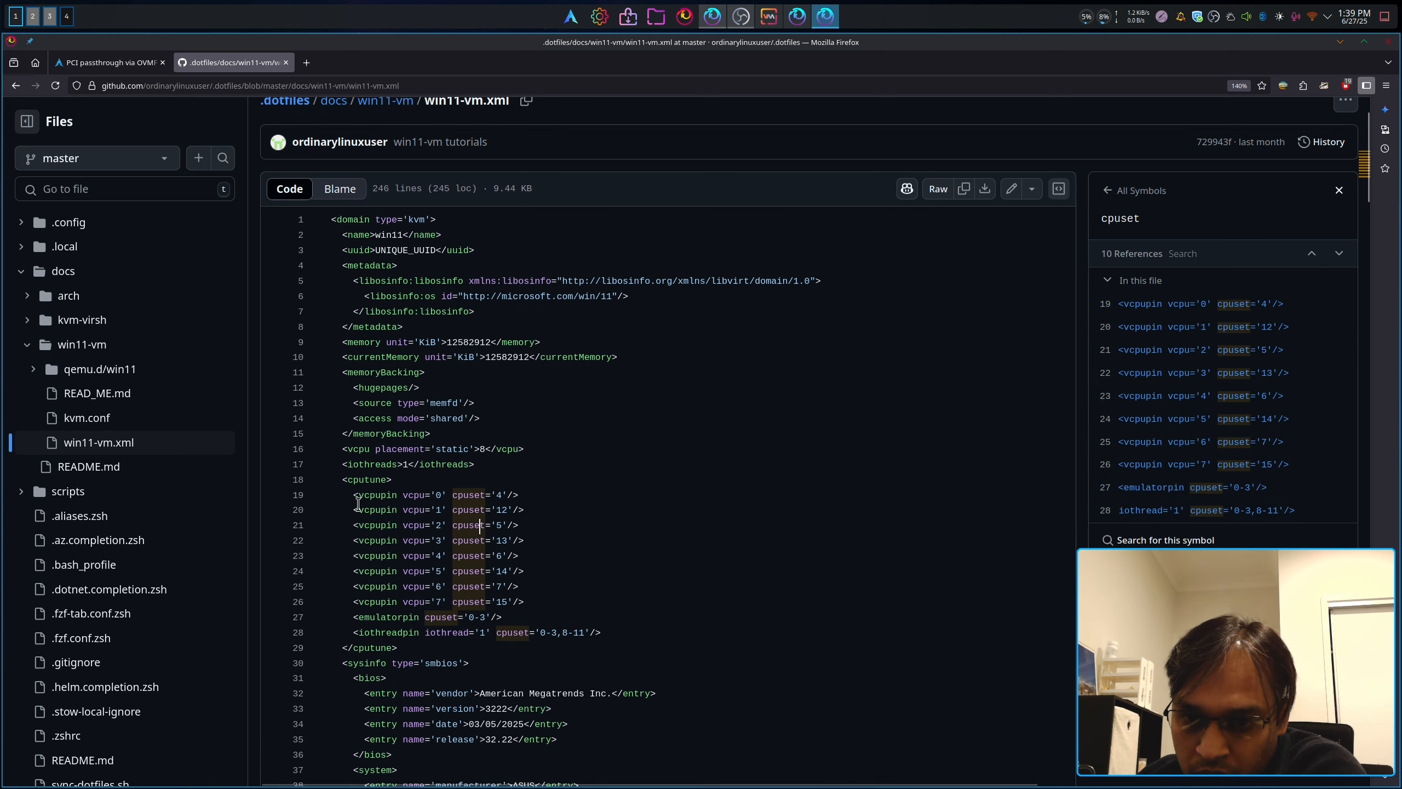
pyautogui.moveTo(349, 497); pyautogui.dragTo(588, 500)
pyautogui.click(403, 496)
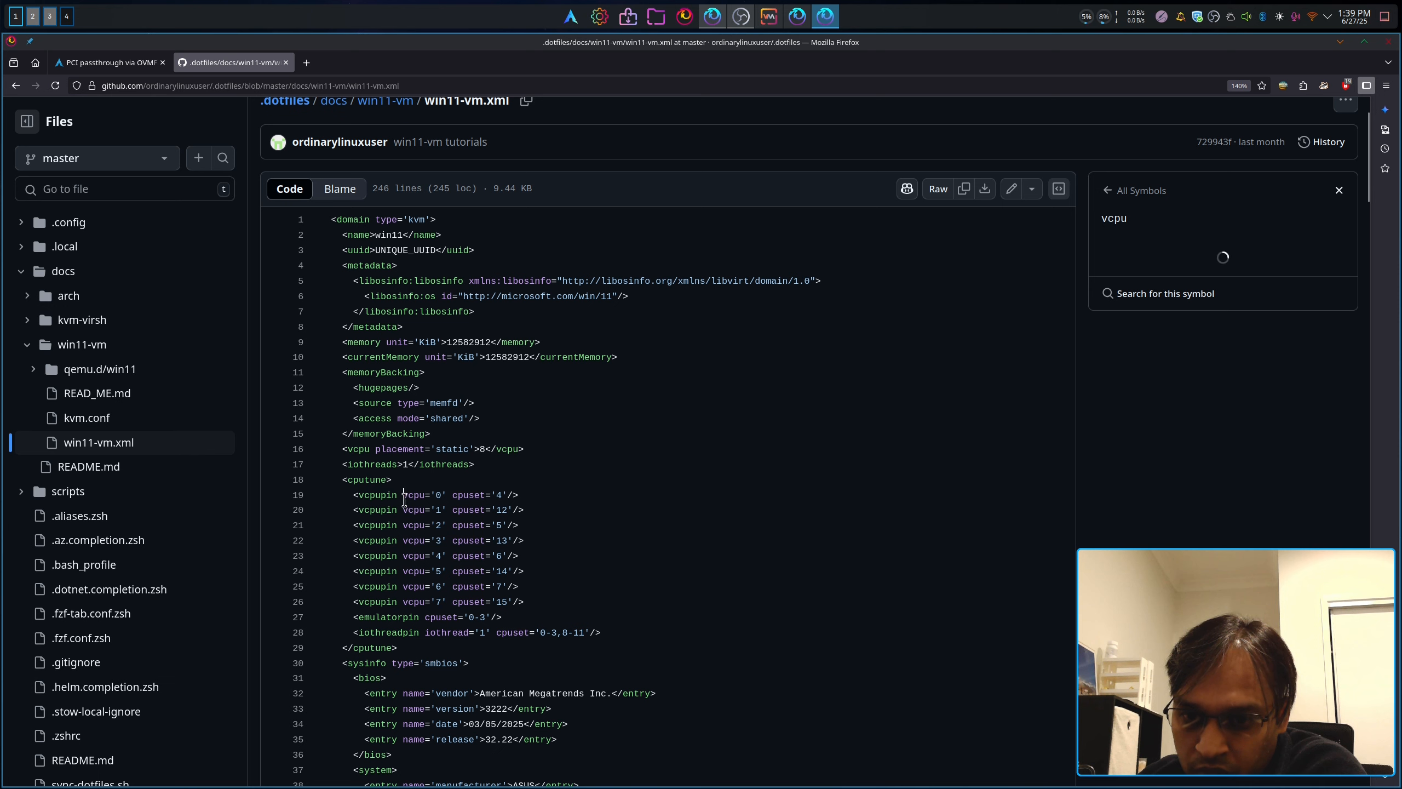
pyautogui.click(464, 495)
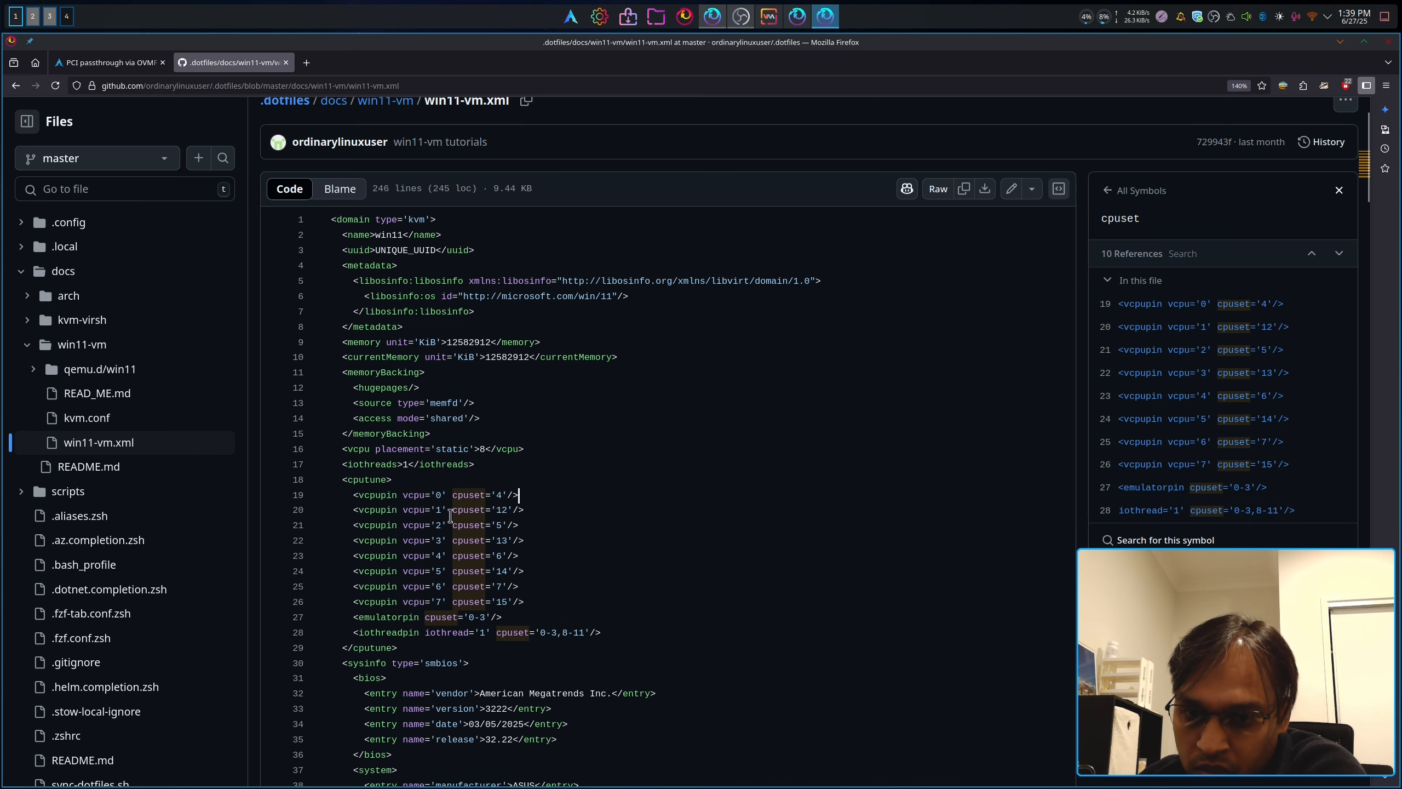
pyautogui.moveTo(452, 513); pyautogui.dragTo(520, 527)
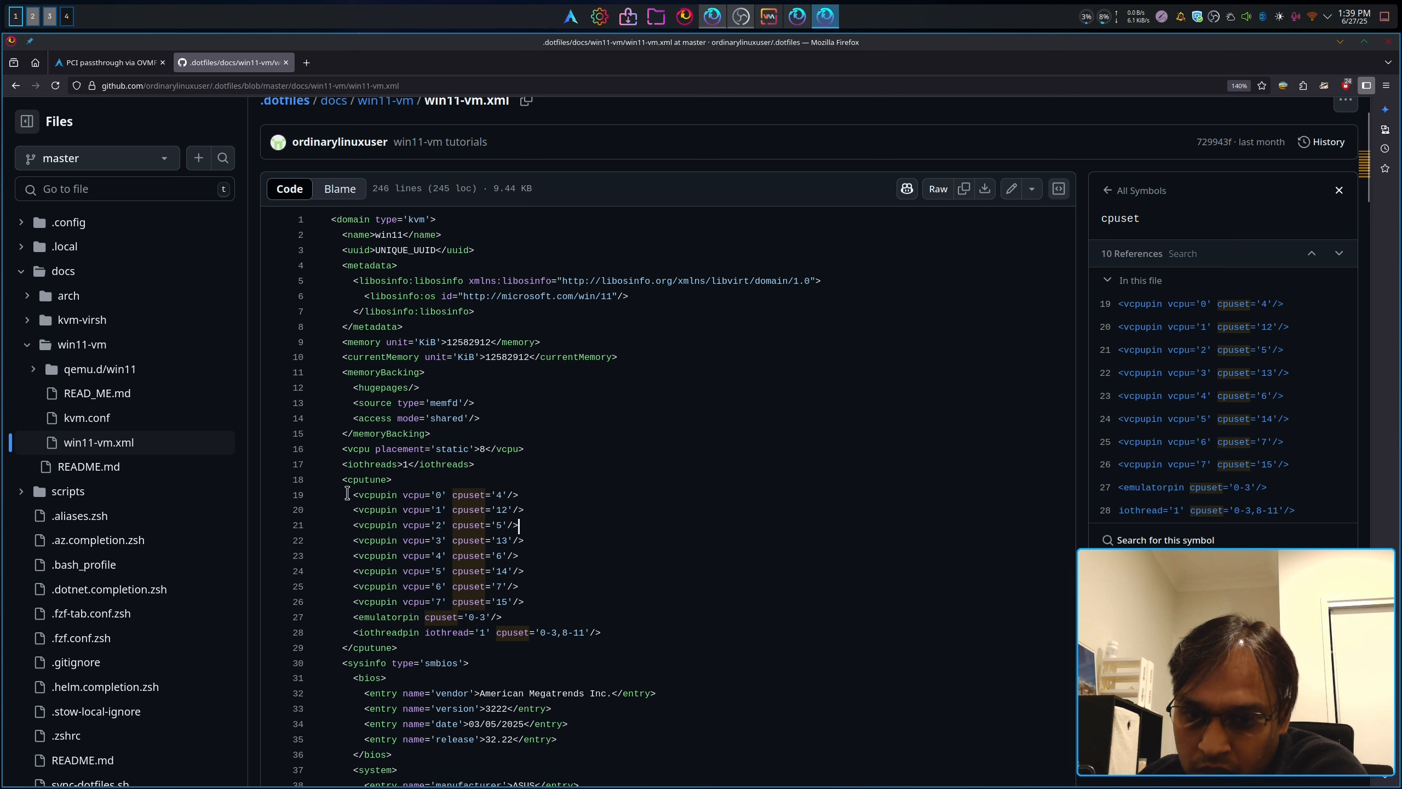
pyautogui.moveTo(347, 494); pyautogui.dragTo(601, 632)
pyautogui.click(557, 634)
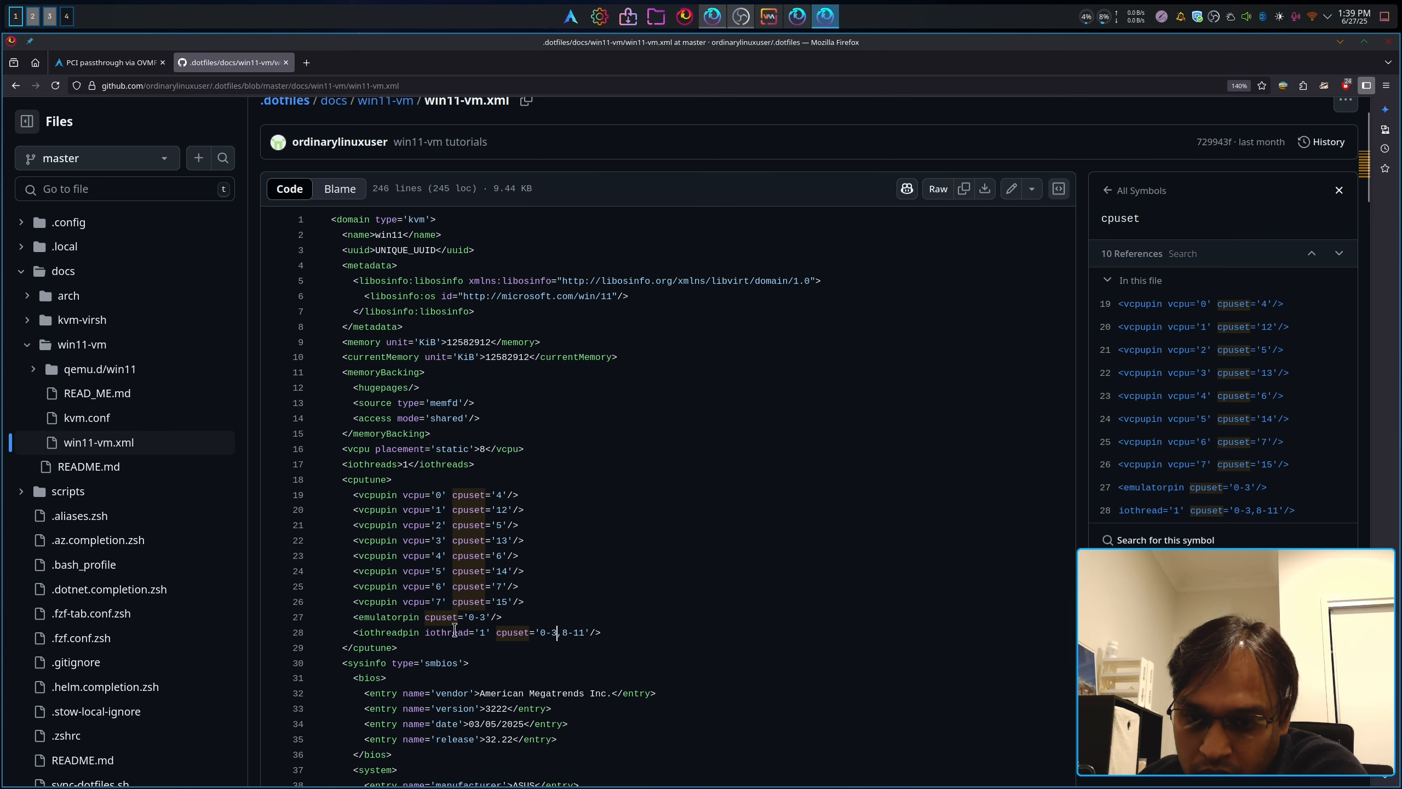
pyautogui.moveTo(446, 632); pyautogui.dragTo(606, 635)
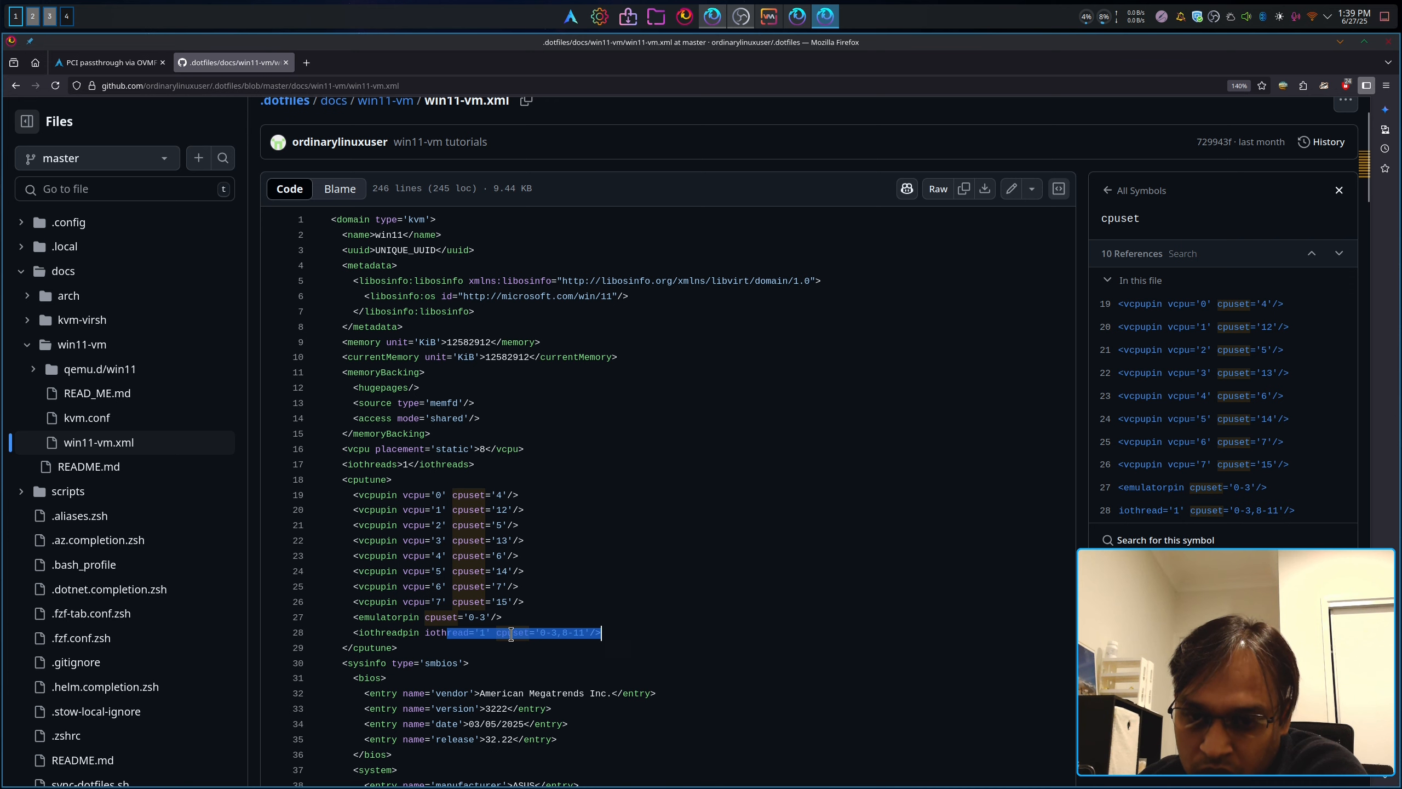
pyautogui.click(559, 633)
pyautogui.press('F12')
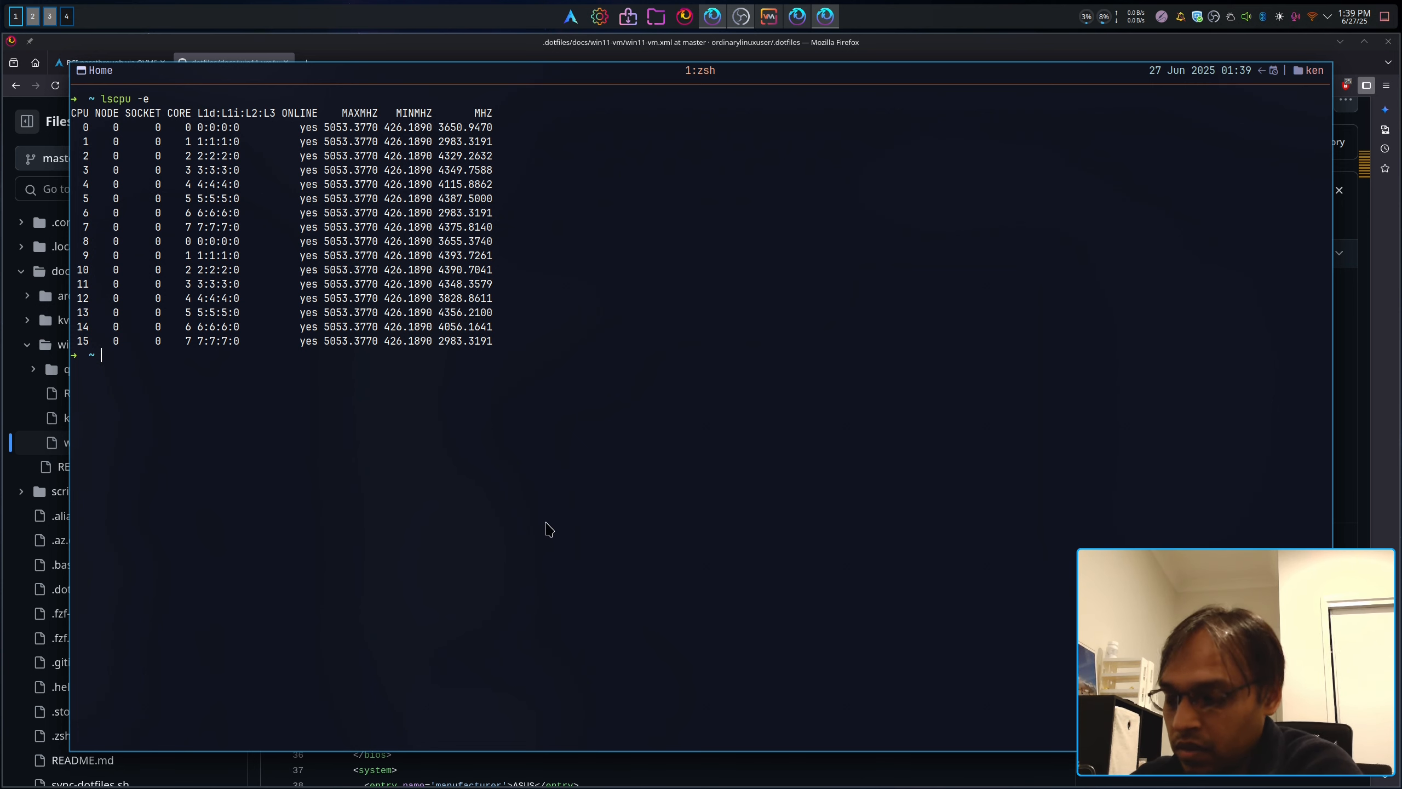
pyautogui.press('F12')
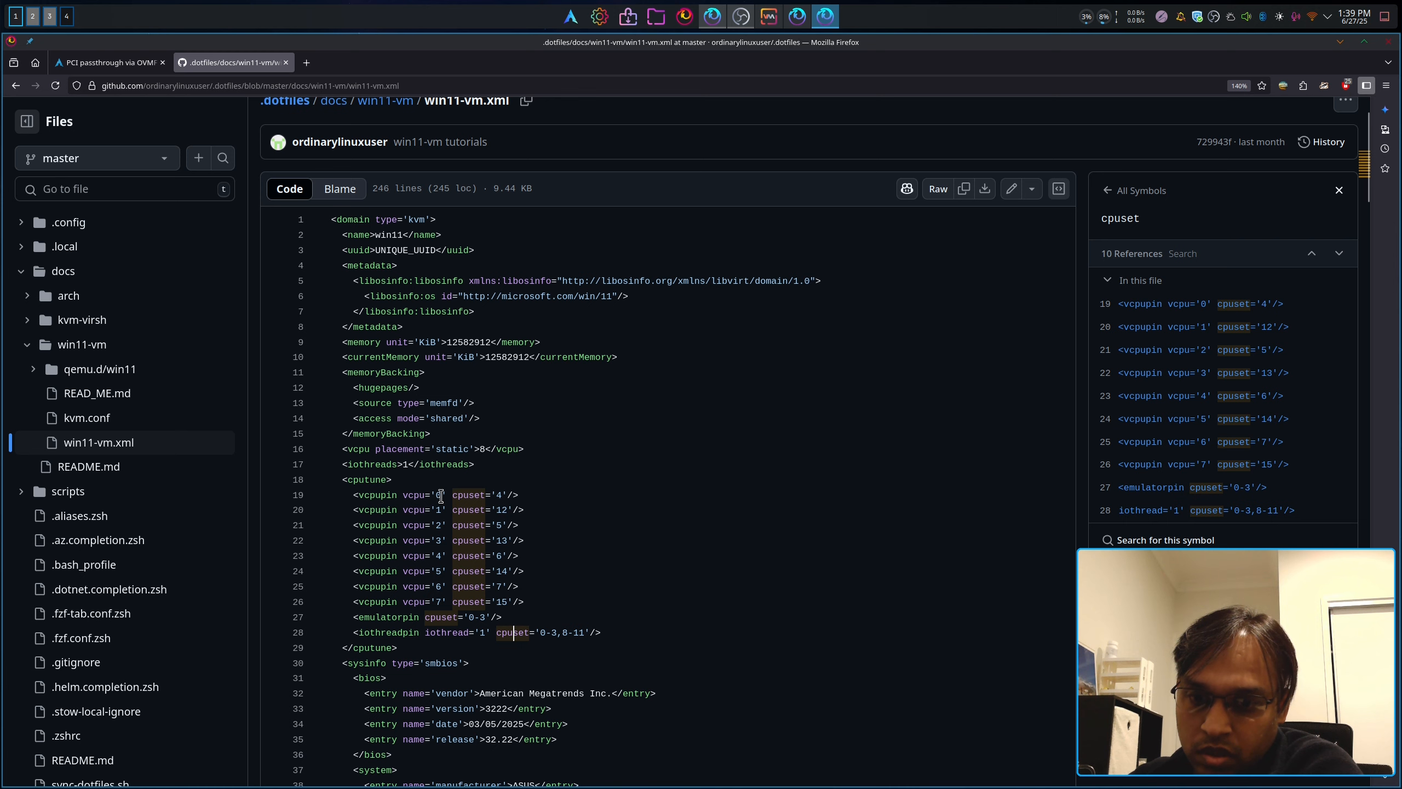
pyautogui.press('F12')
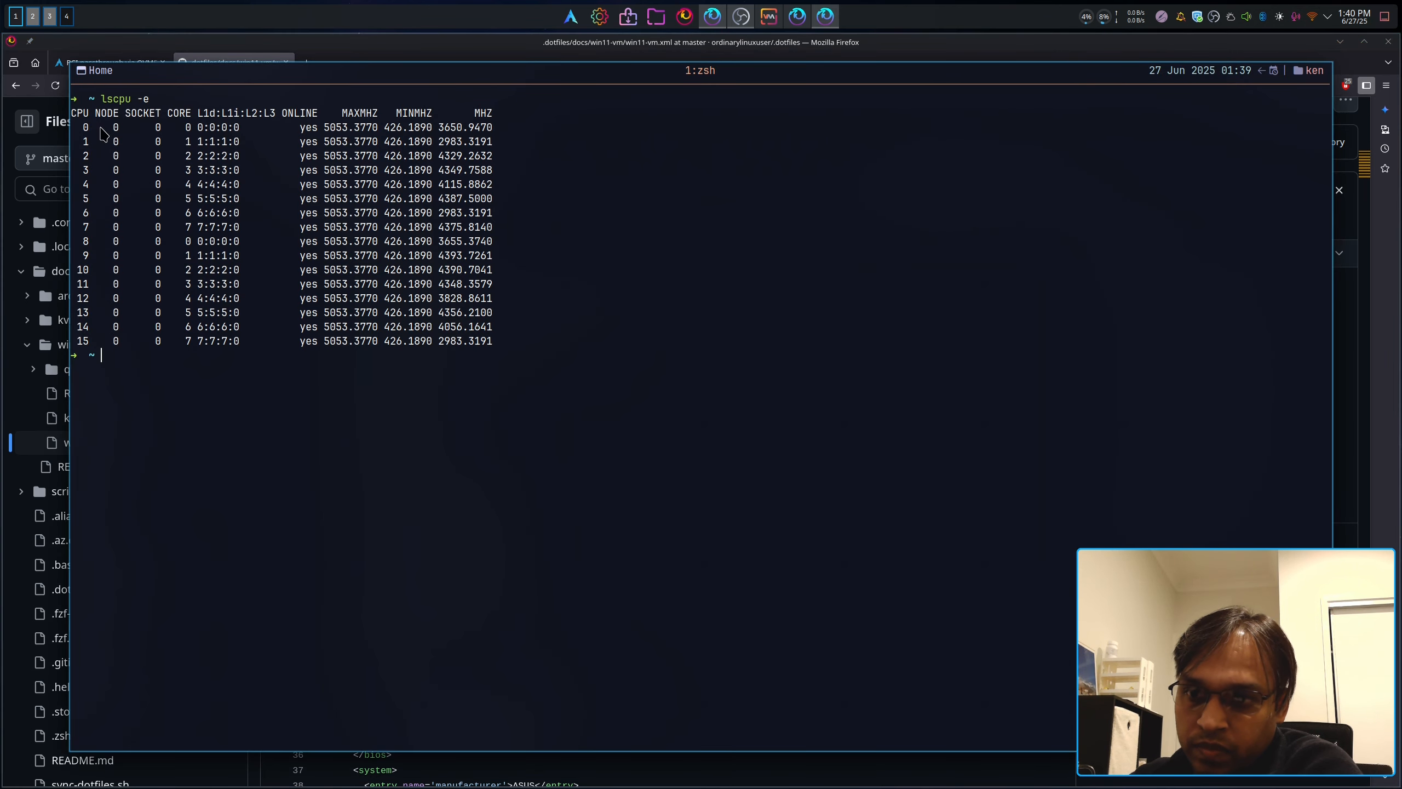
pyautogui.press('F12')
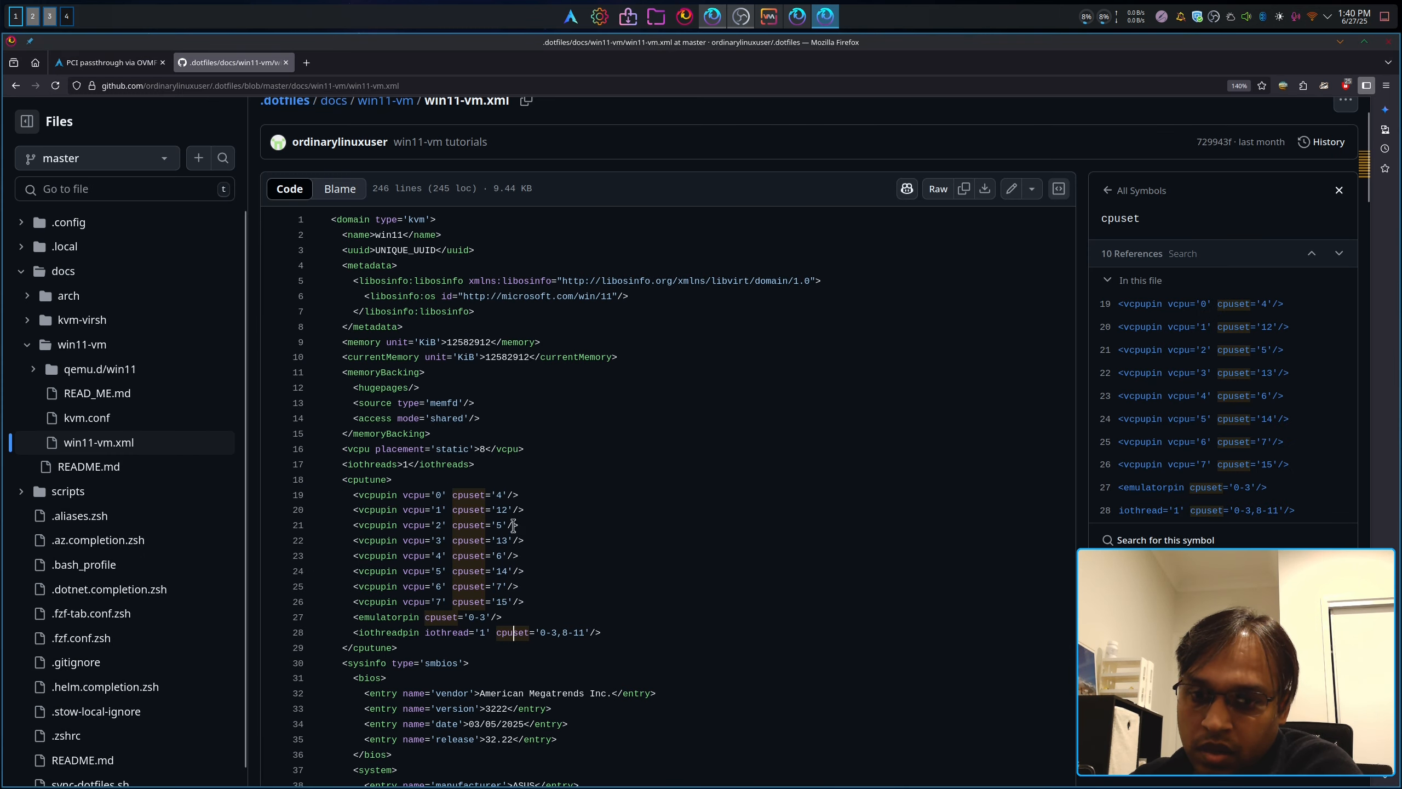
pyautogui.press('F12')
pyautogui.press('F12')
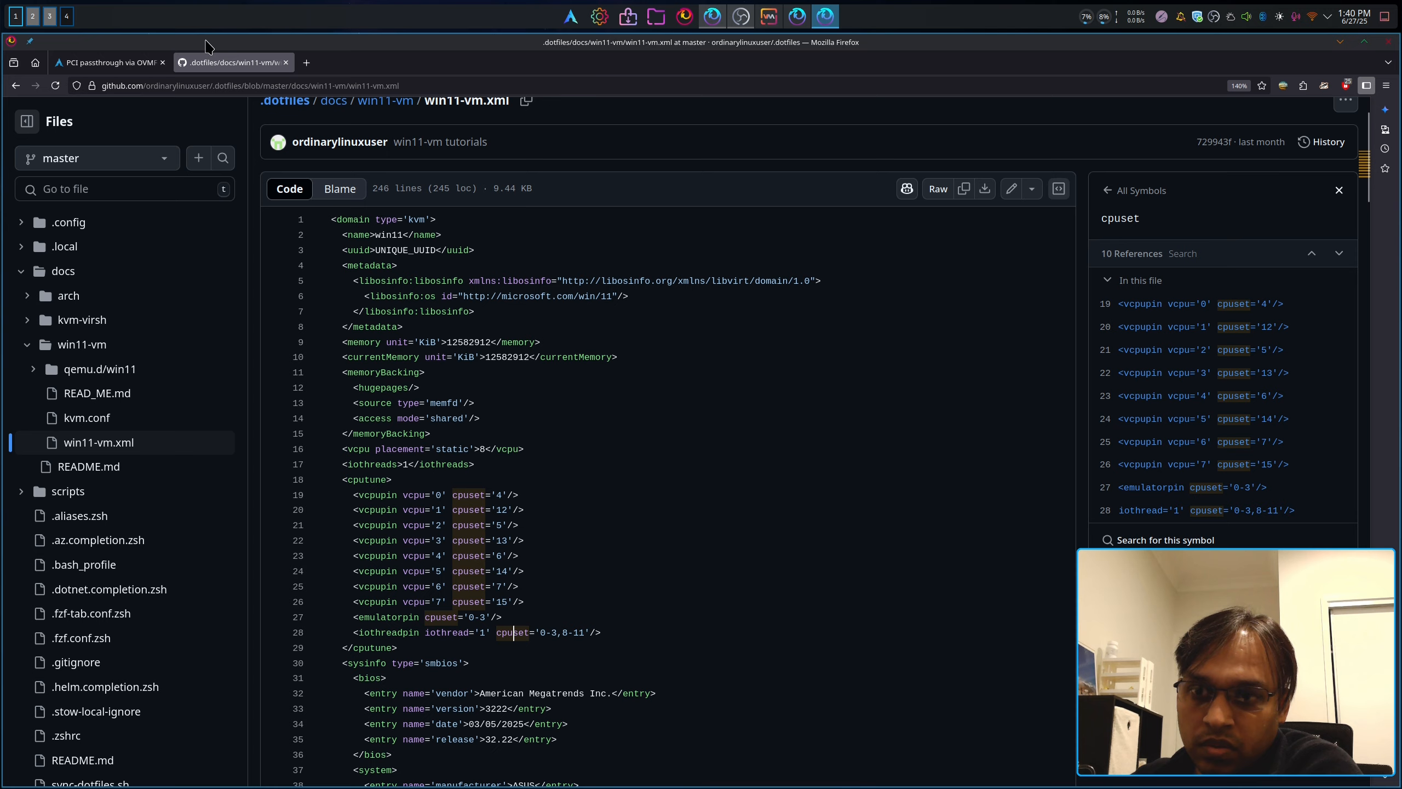
pyautogui.click(127, 62)
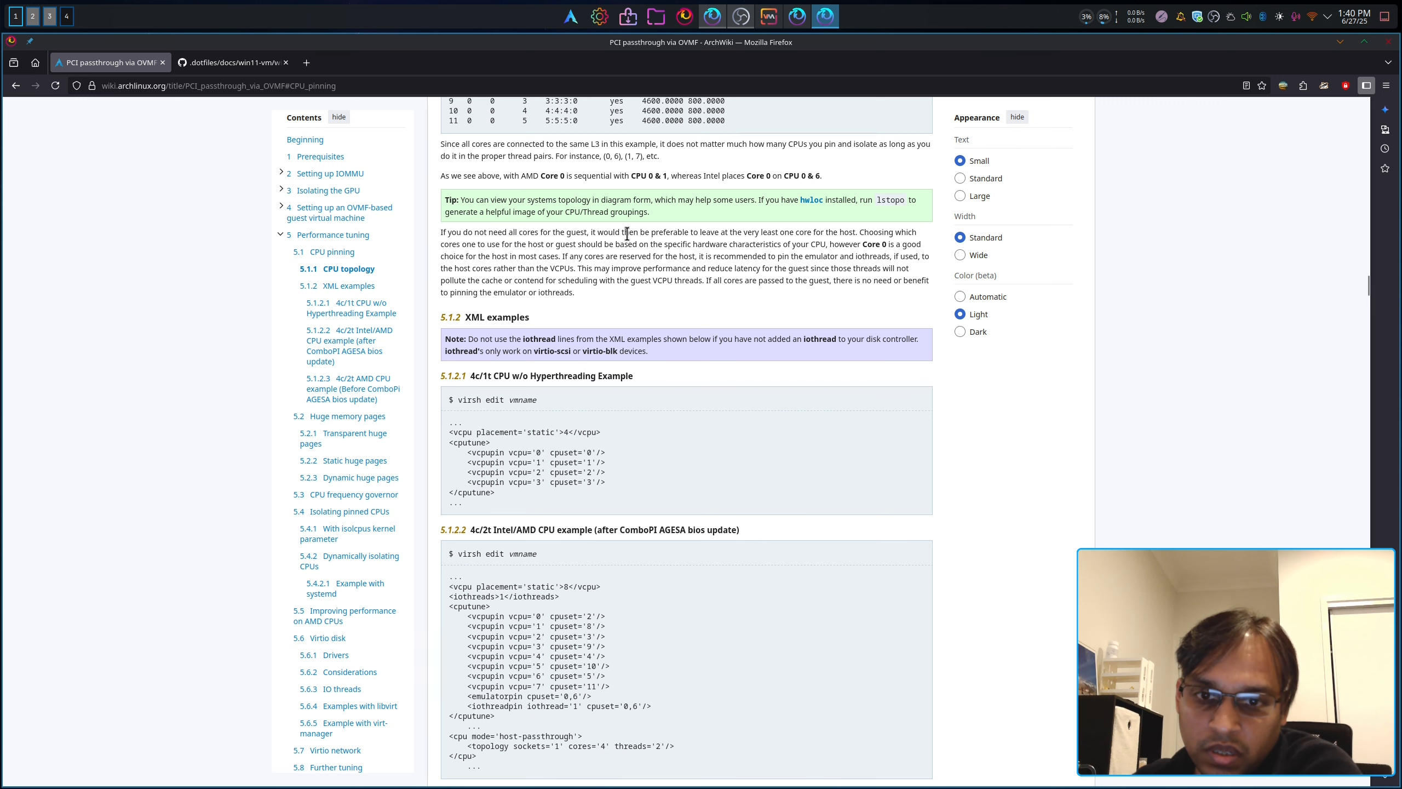
pyautogui.scroll(2, 731, 248)
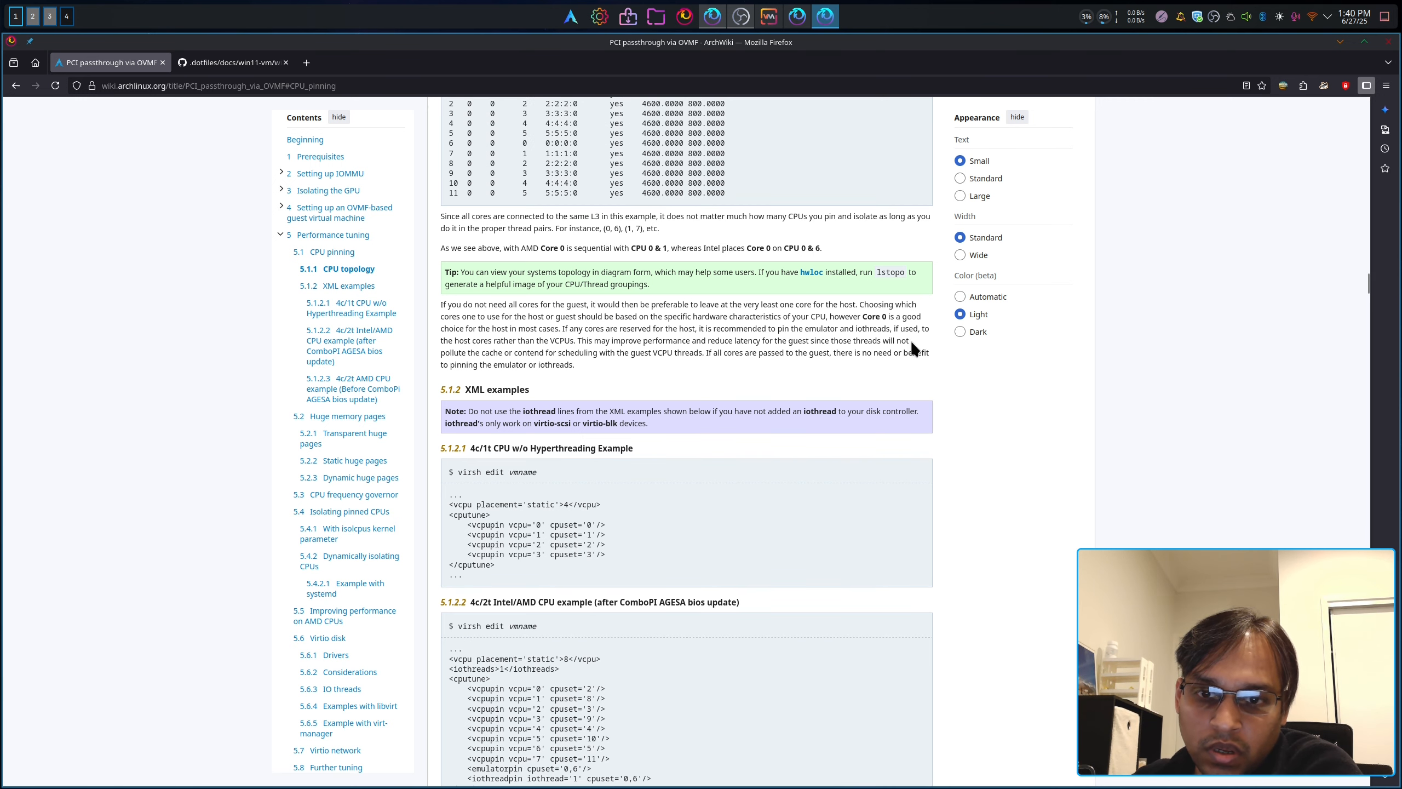
pyautogui.scroll(3, 900, 349)
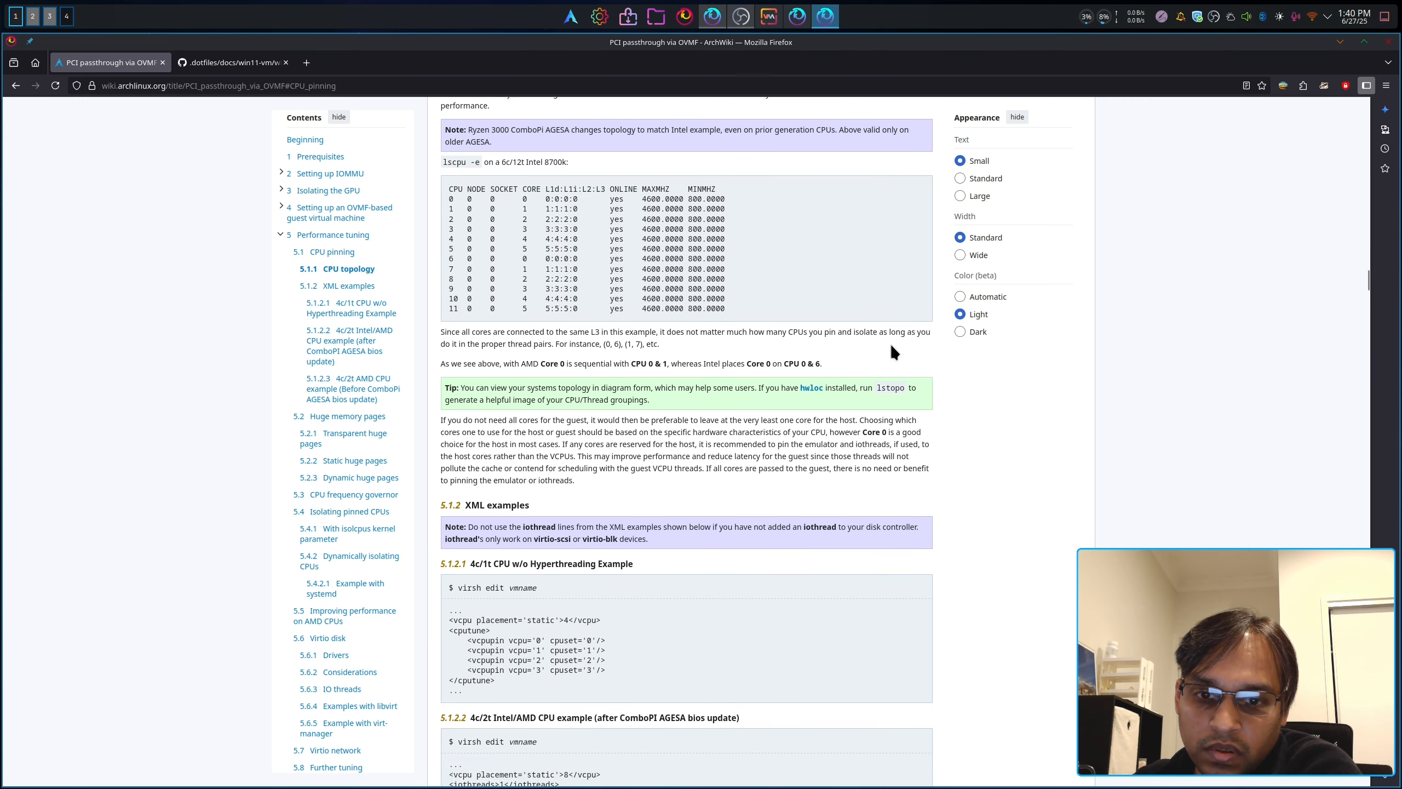
pyautogui.scroll(-1, 893, 351)
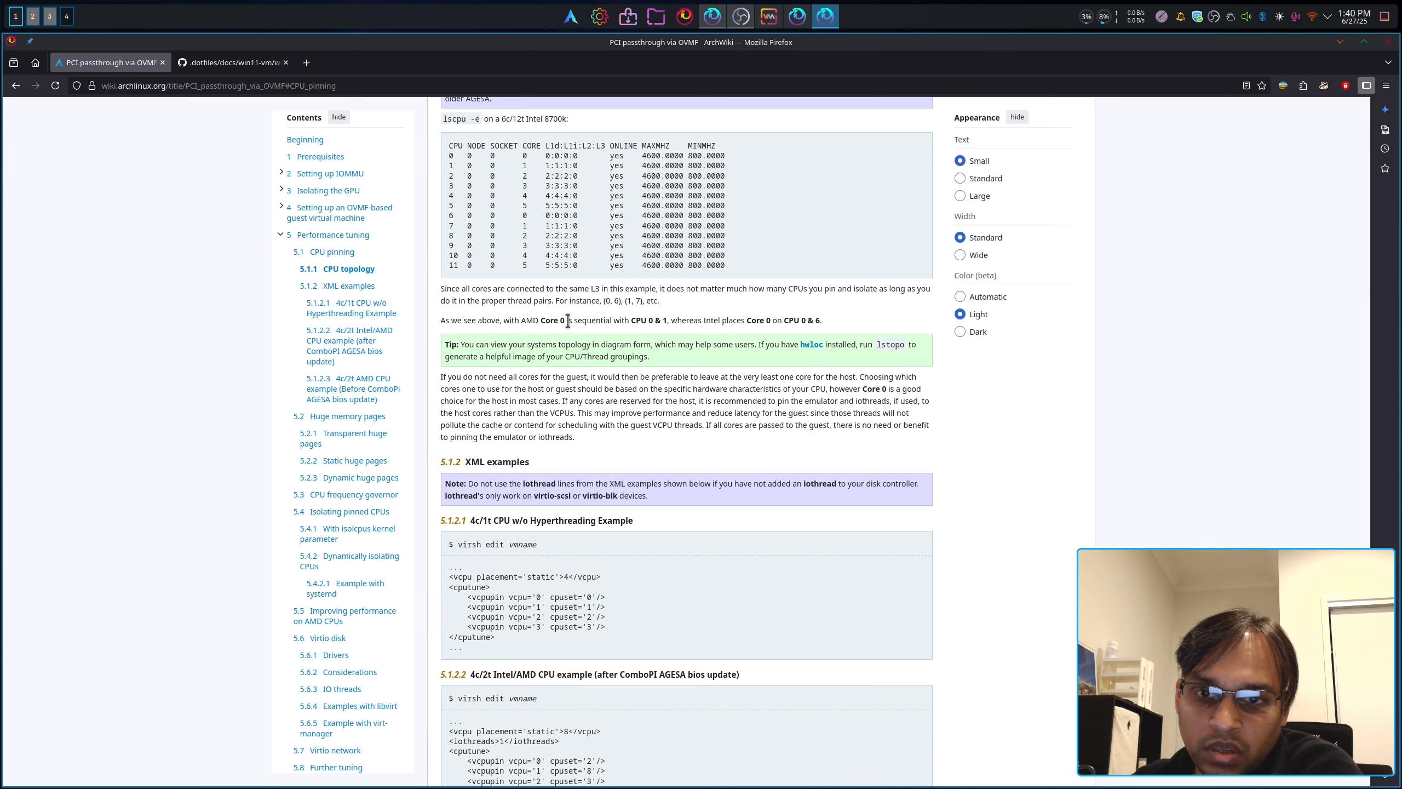
pyautogui.moveTo(567, 321); pyautogui.dragTo(667, 319)
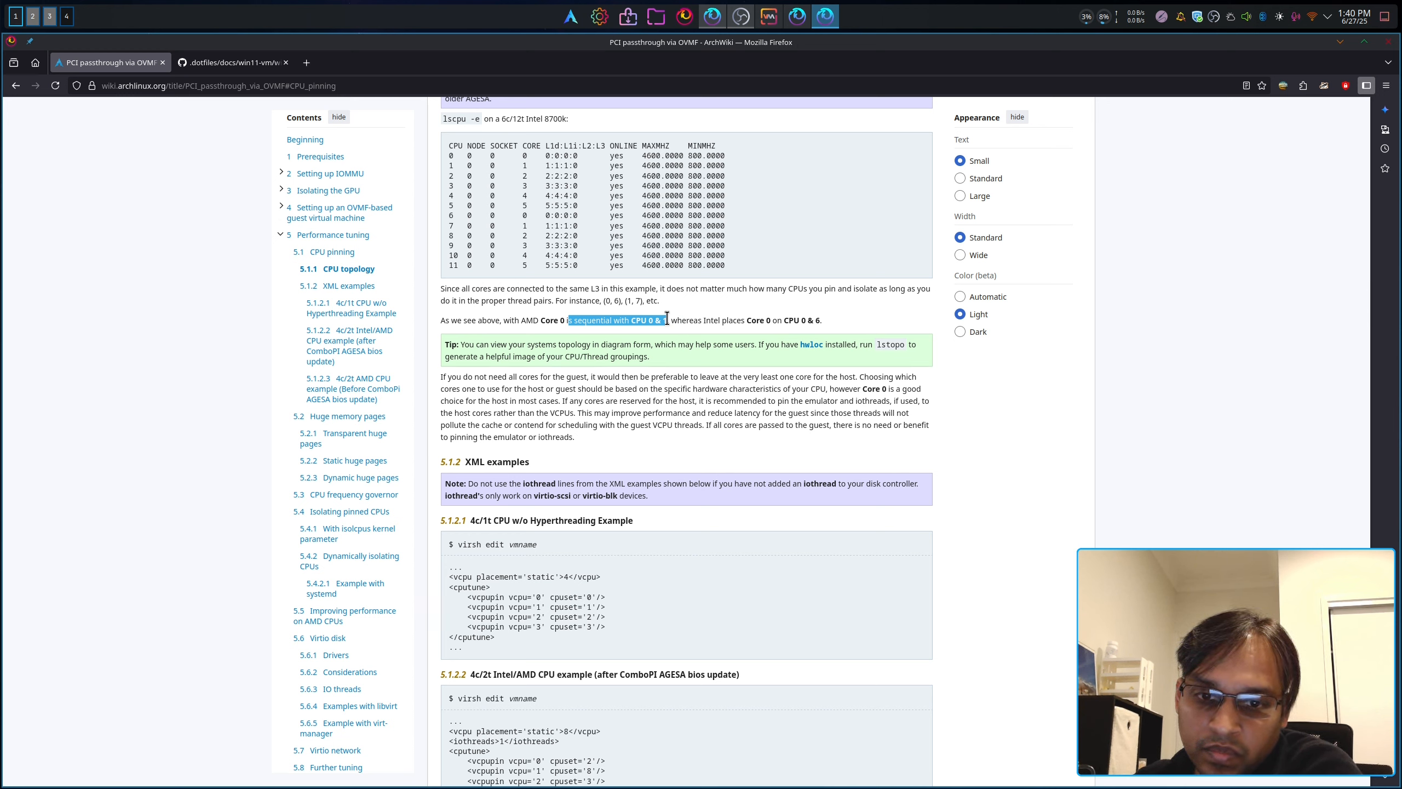
pyautogui.moveTo(667, 320); pyautogui.dragTo(752, 322)
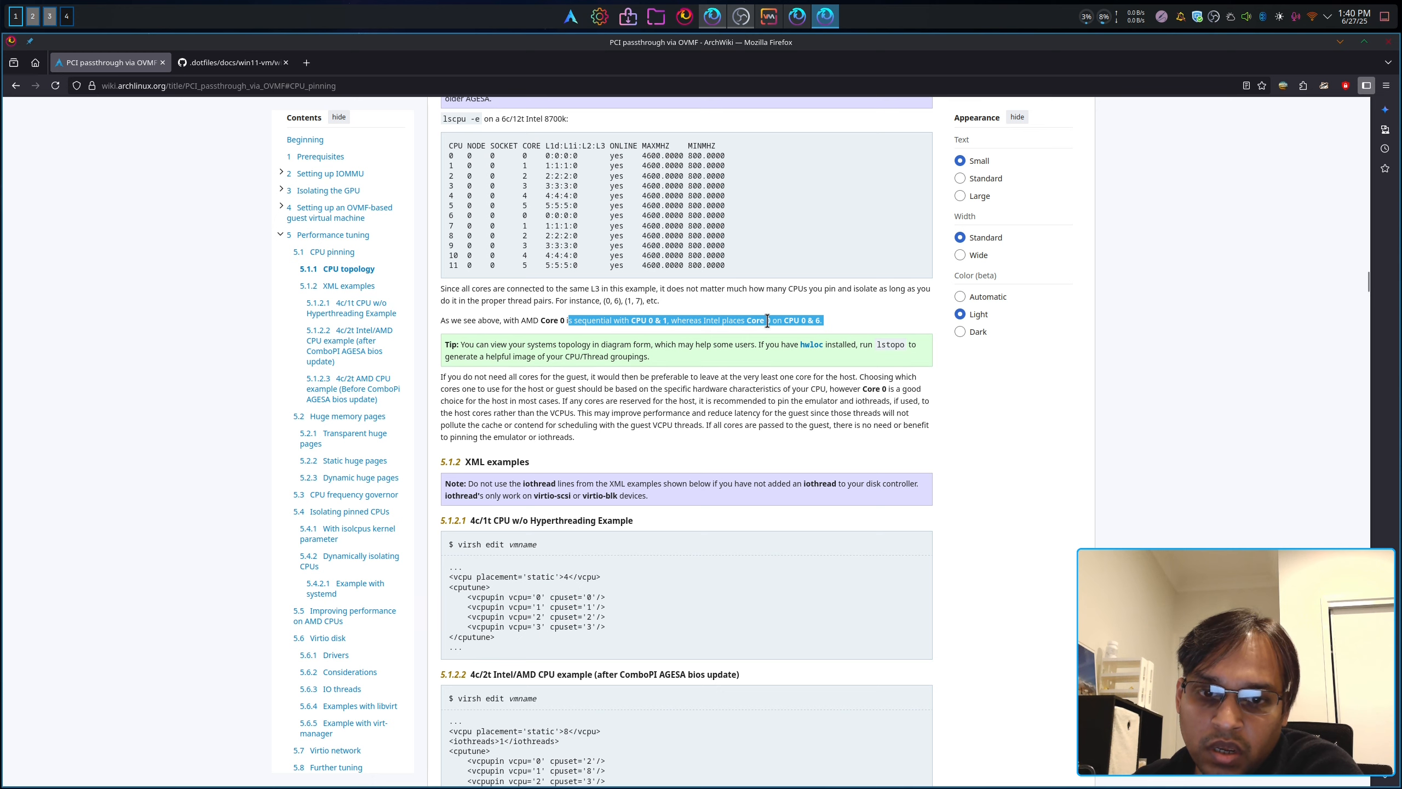
pyautogui.click(795, 329)
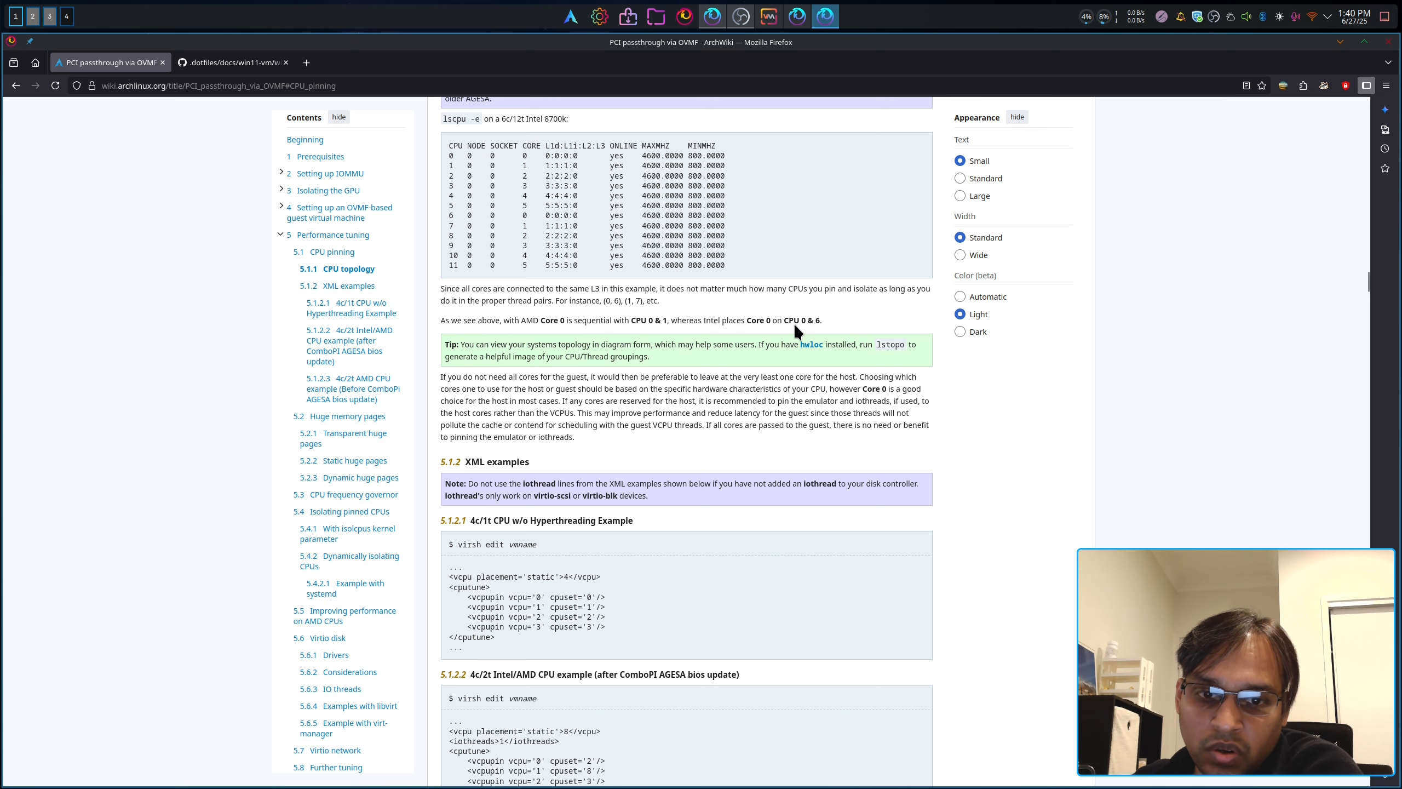
pyautogui.click(749, 315)
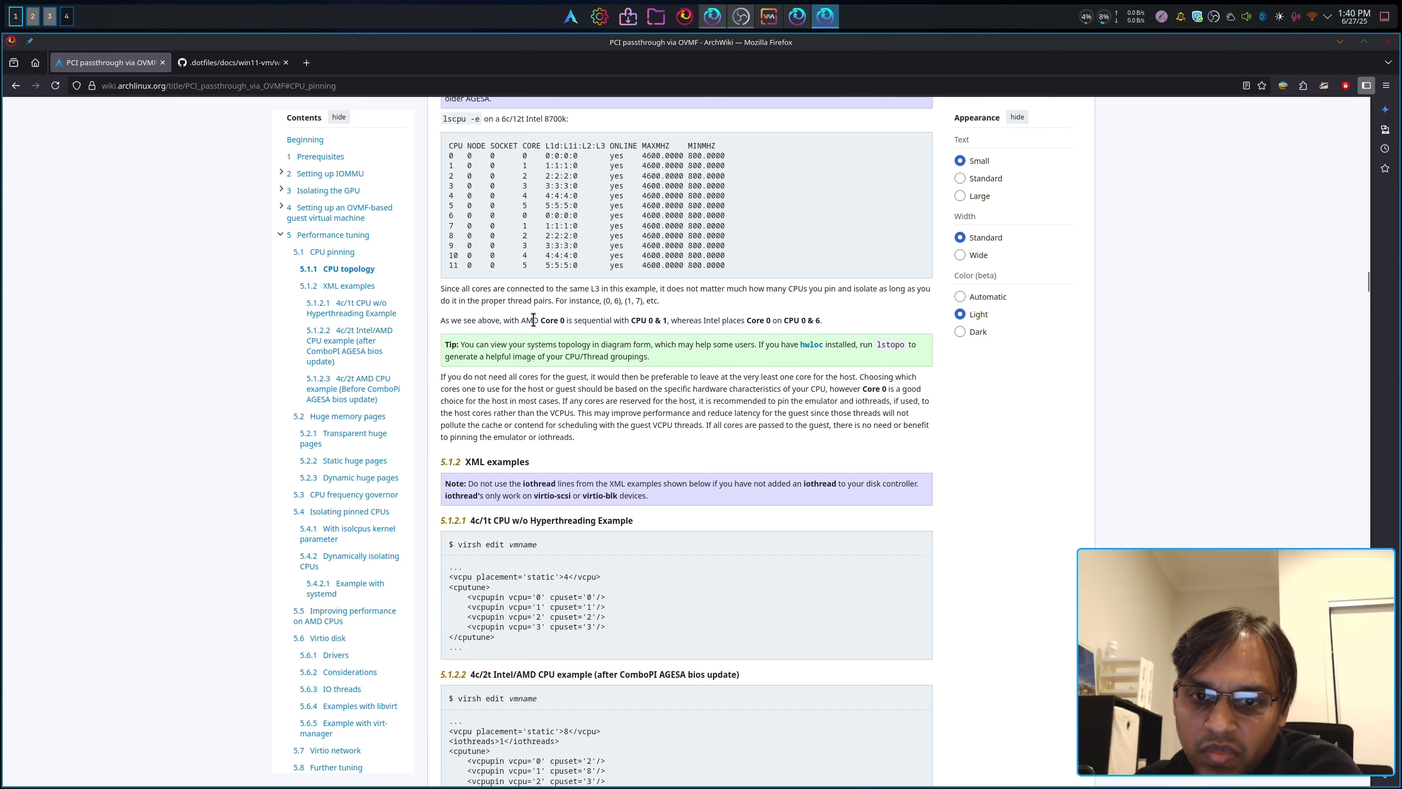
pyautogui.moveTo(527, 320); pyautogui.dragTo(670, 320)
pyautogui.press('F12')
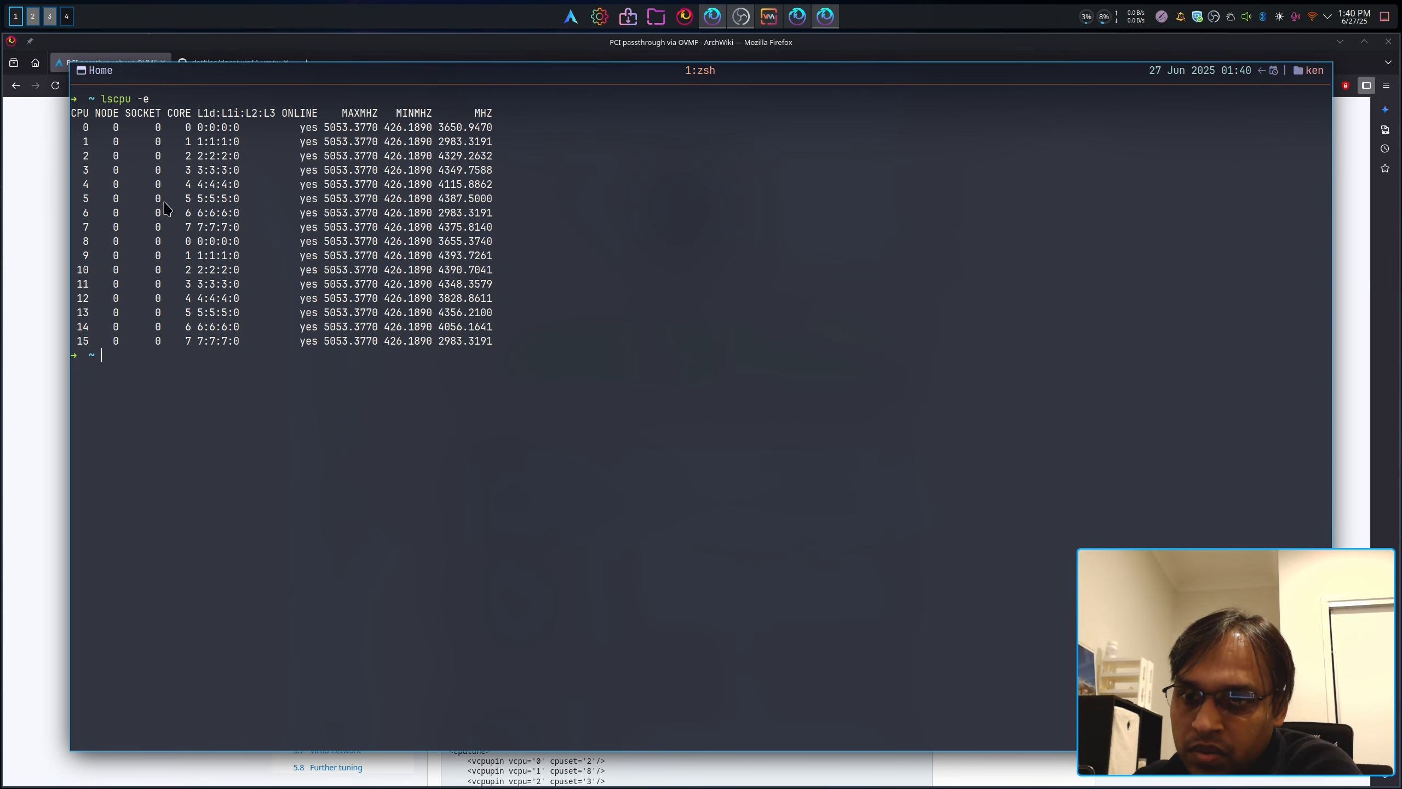
pyautogui.press('F12')
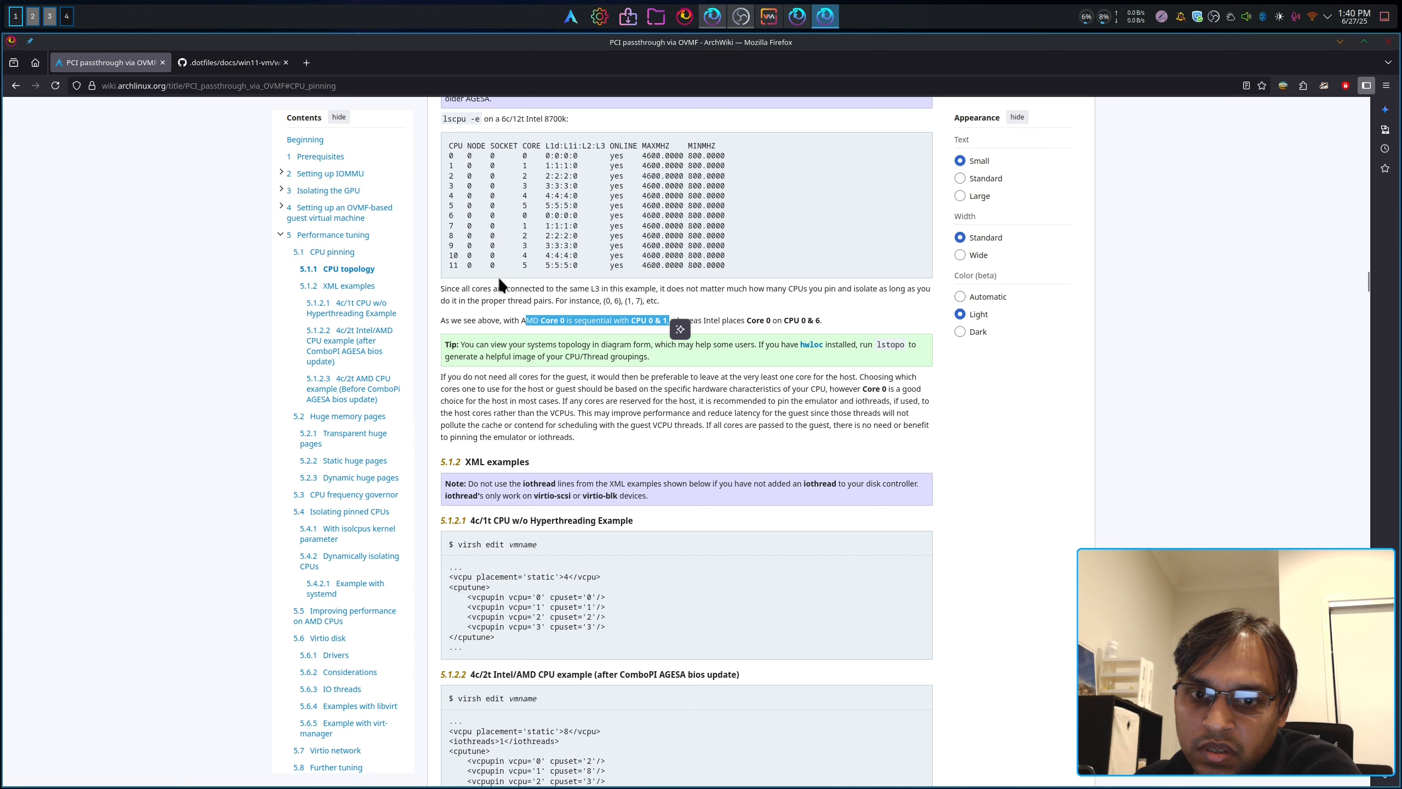
pyautogui.scroll(3, 497, 276)
pyautogui.press('F12')
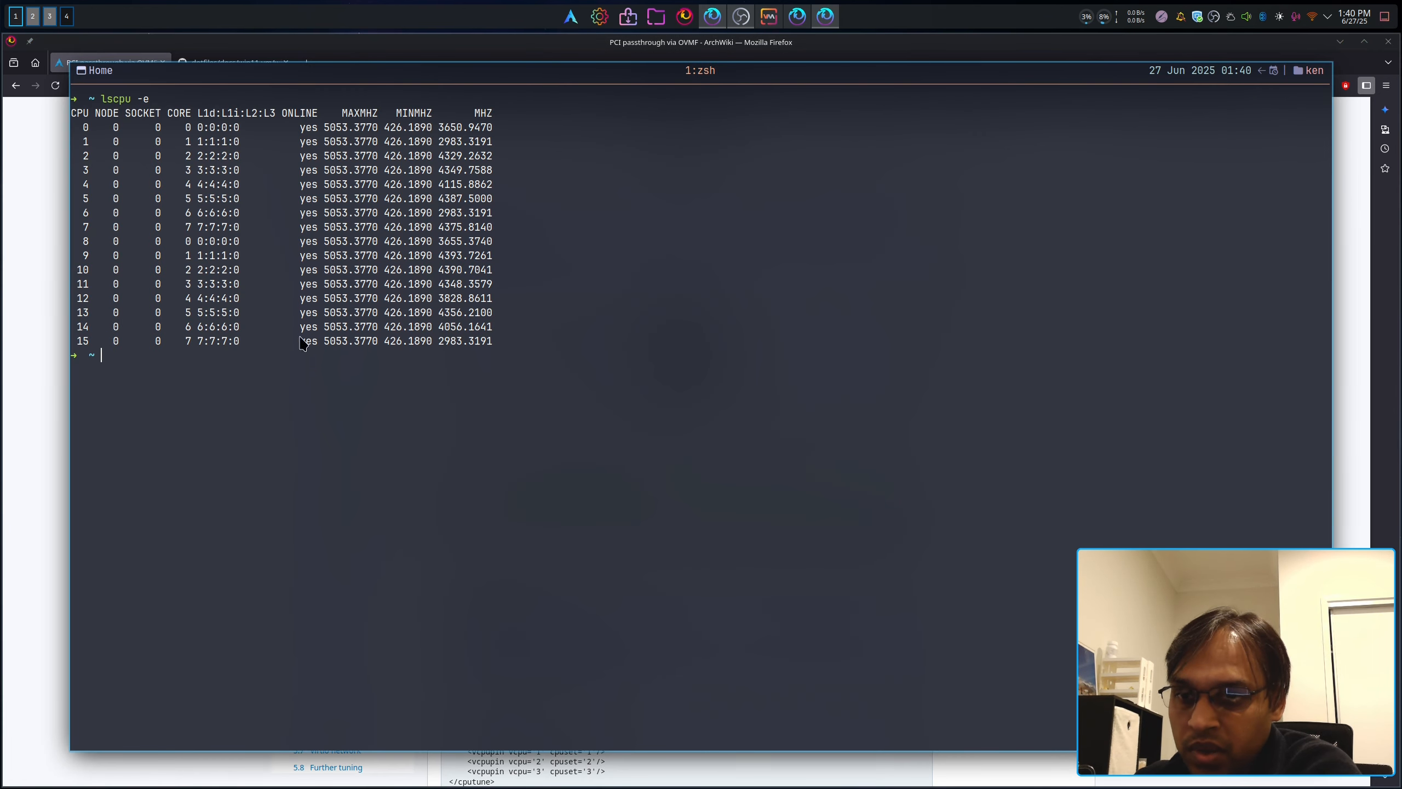
pyautogui.press('F12')
pyautogui.moveTo(525, 465); pyautogui.dragTo(667, 464)
pyautogui.click(458, 419)
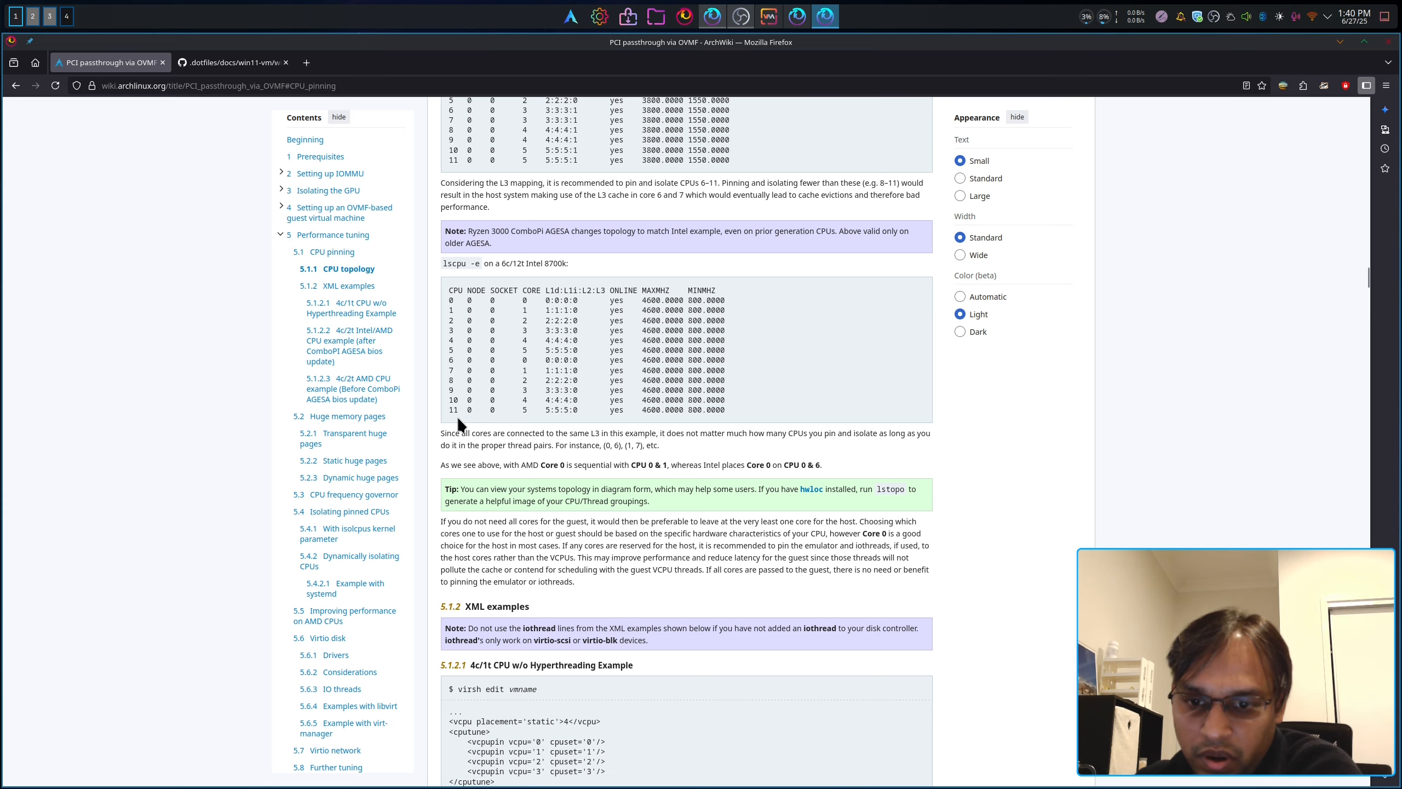
pyautogui.press('F12')
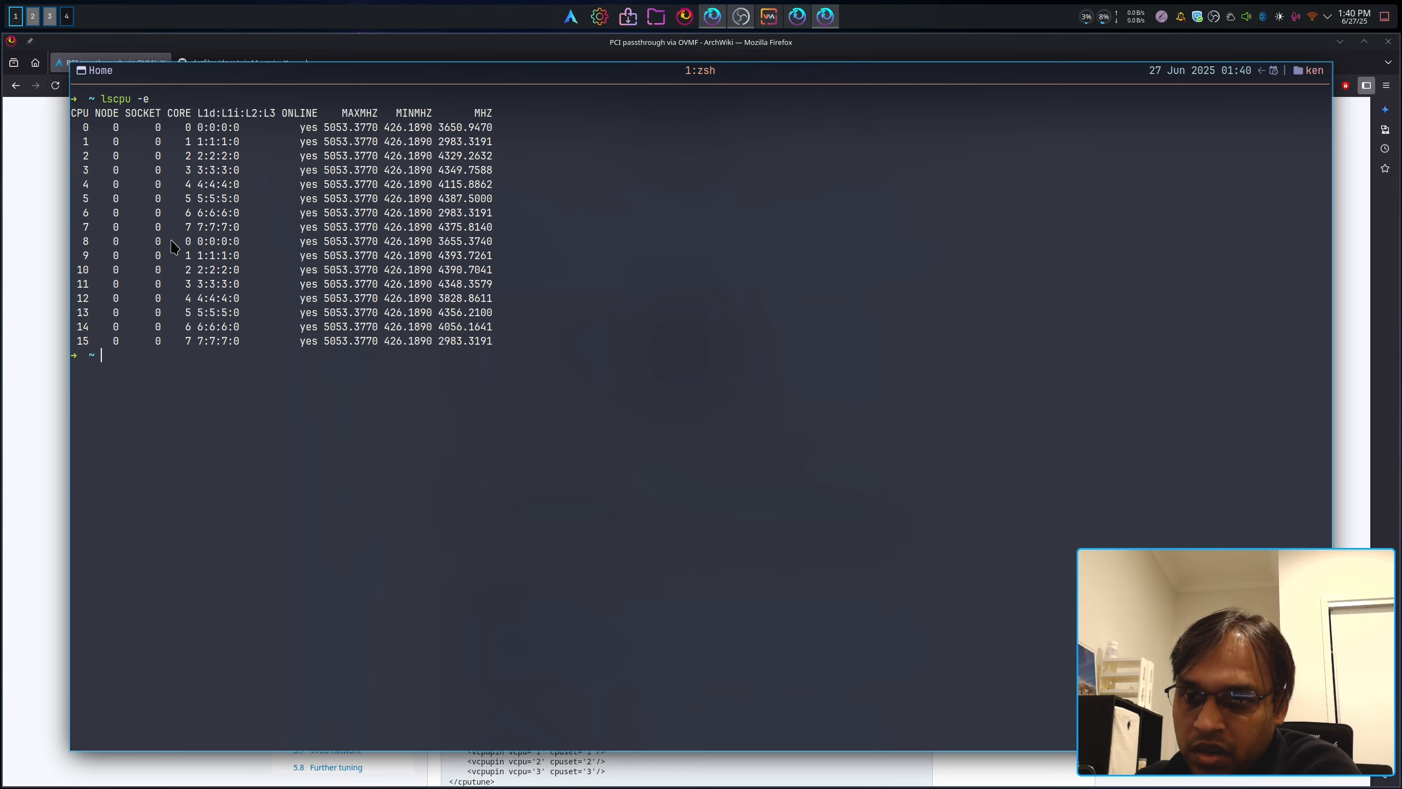
pyautogui.press('F12')
pyautogui.scroll(-3, 588, 438)
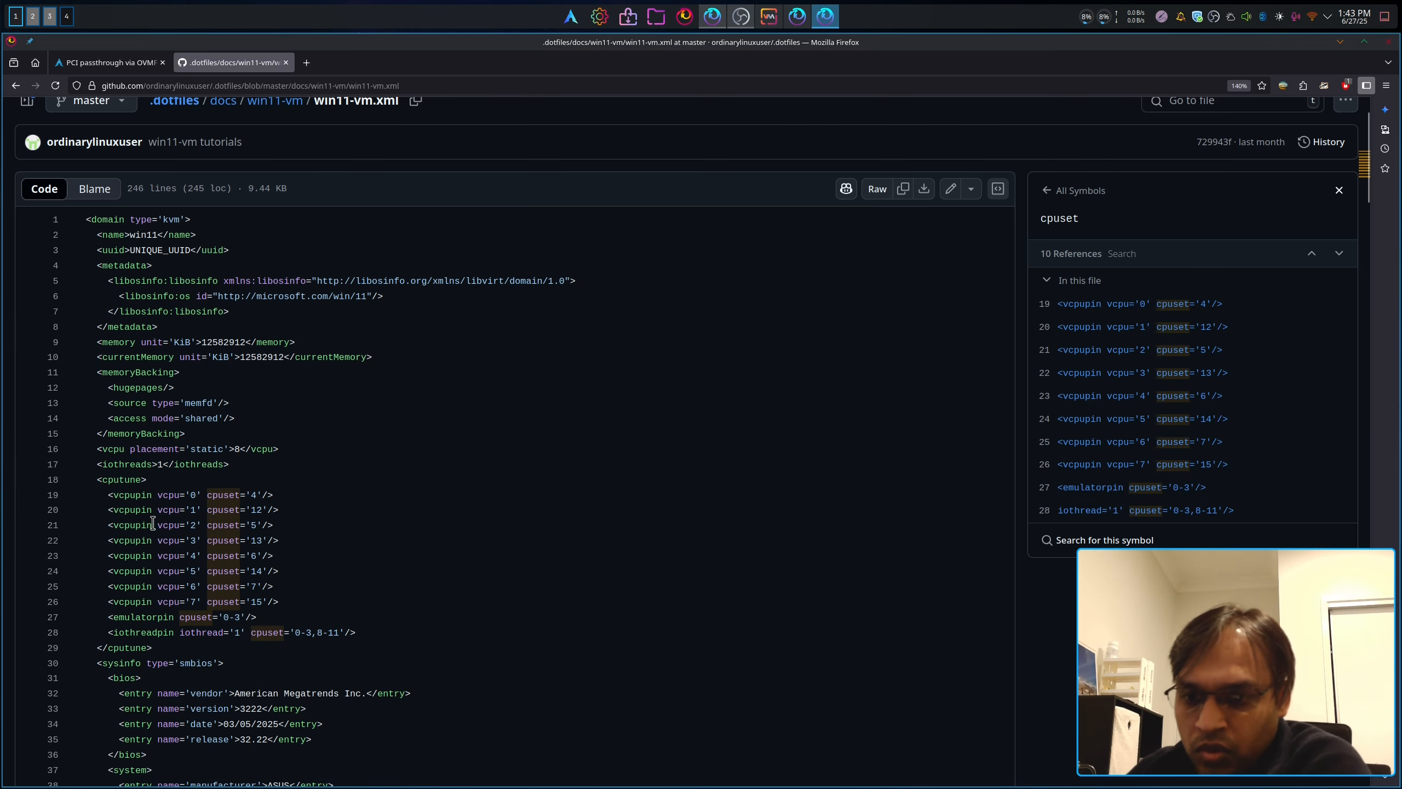
pyautogui.moveTo(91, 494); pyautogui.dragTo(332, 606)
pyautogui.click(514, 552)
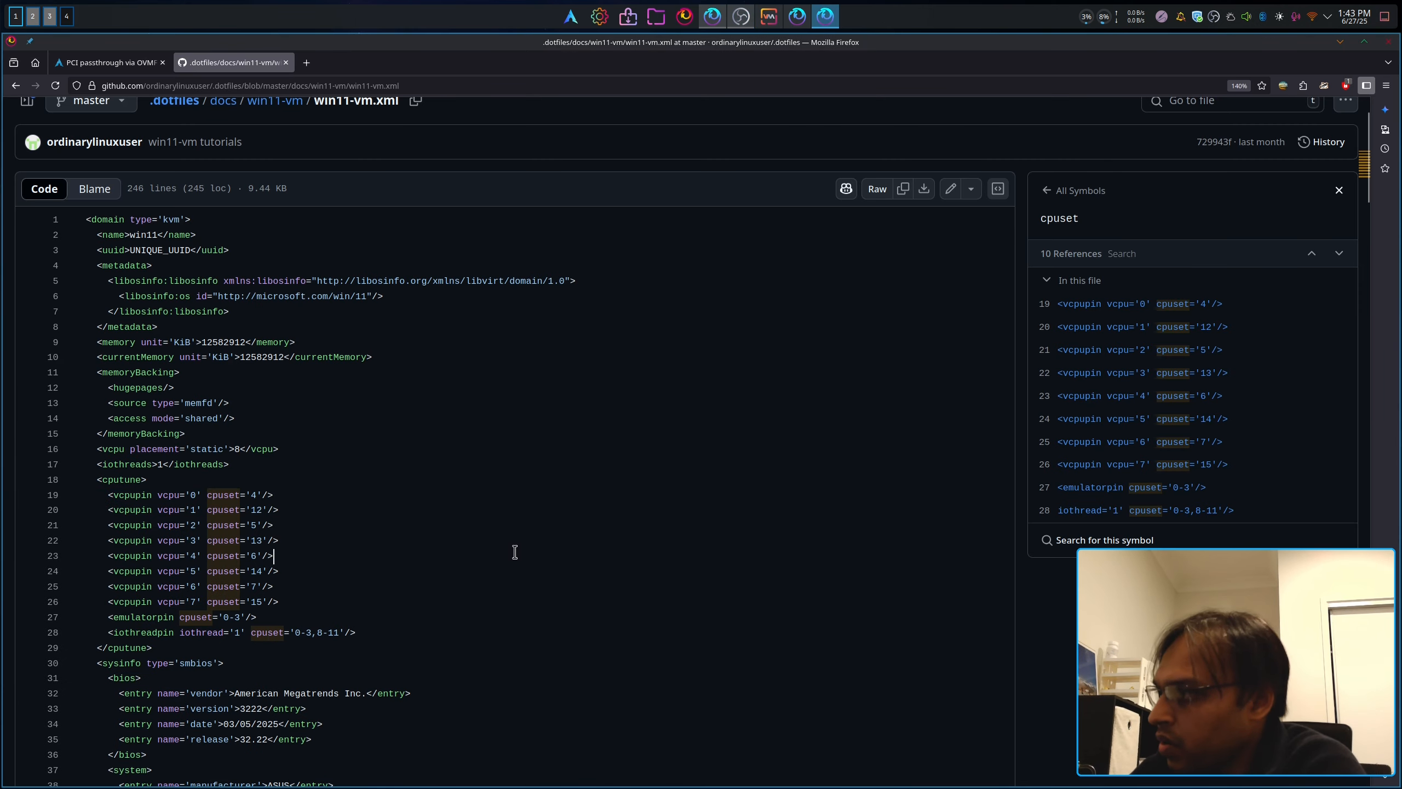
pyautogui.press('F12')
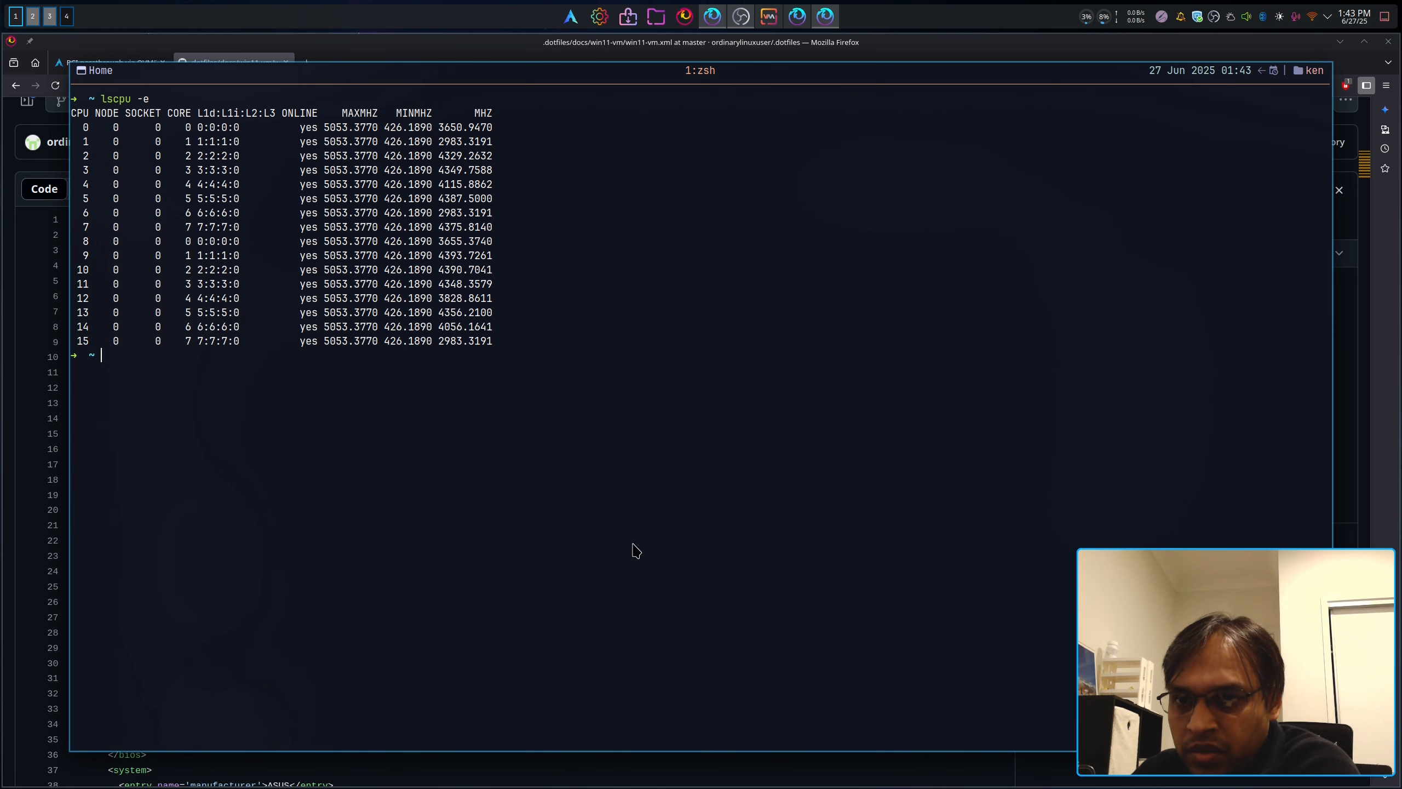
pyautogui.press('F12')
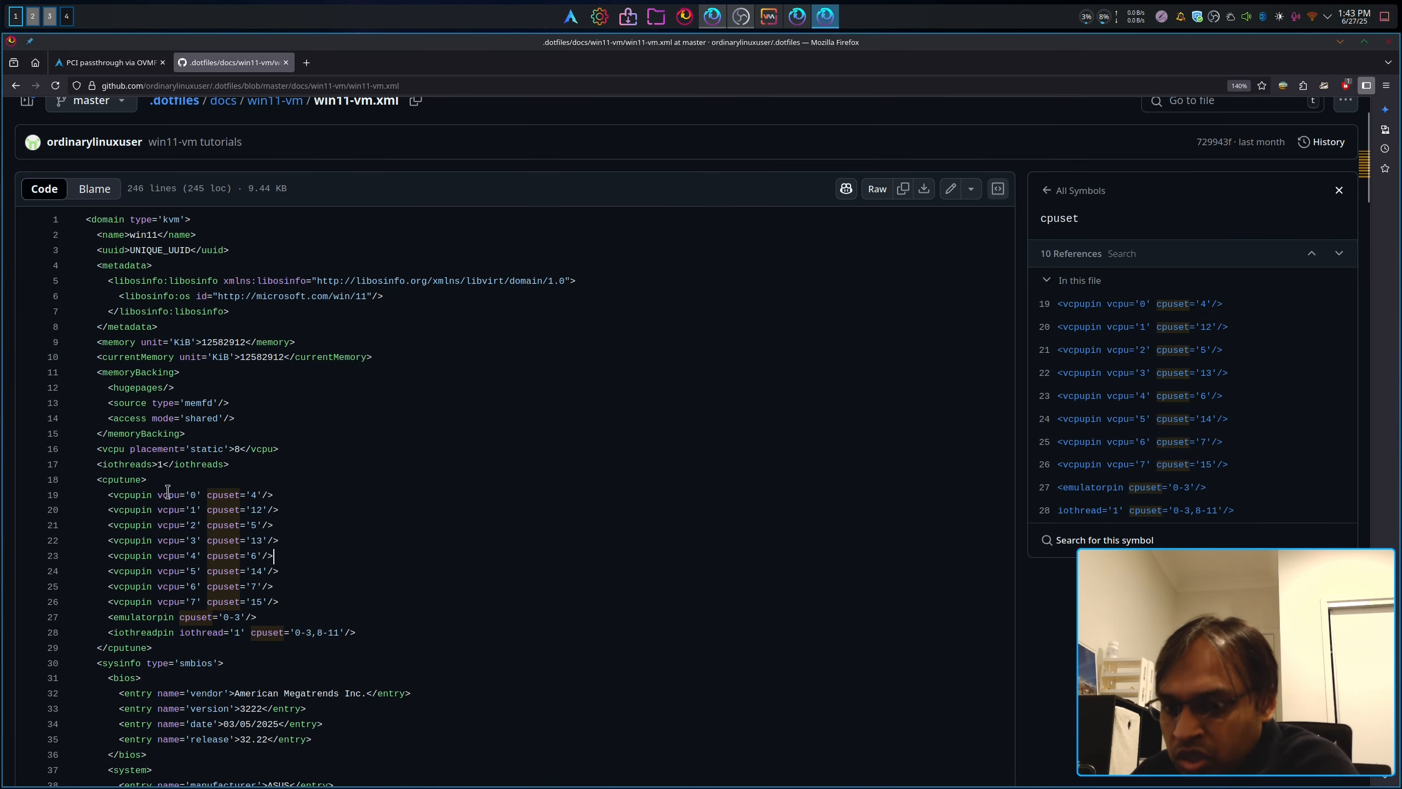
pyautogui.moveTo(153, 494); pyautogui.dragTo(202, 602)
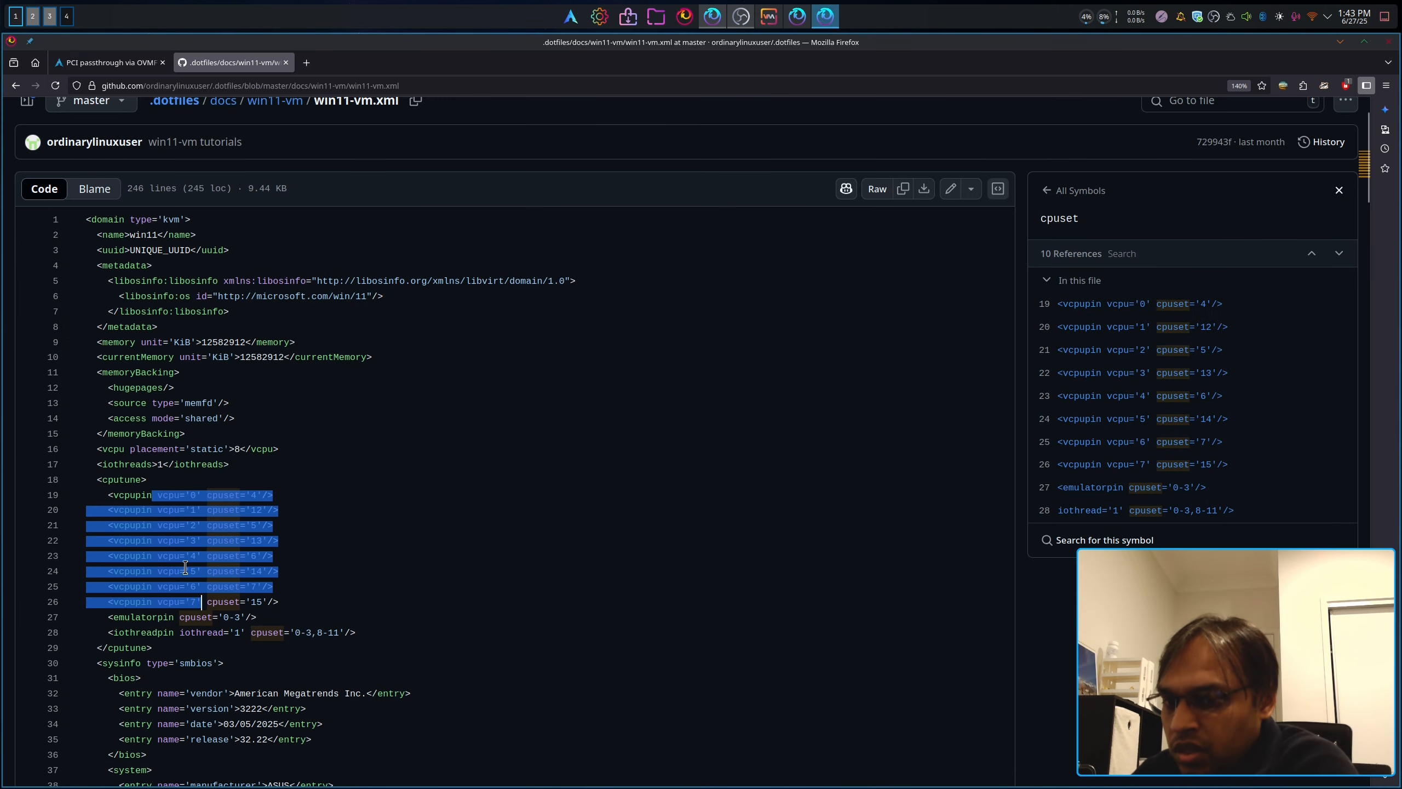
pyautogui.click(186, 524)
pyautogui.moveTo(202, 494); pyautogui.dragTo(159, 529)
pyautogui.rightClick(160, 497)
pyautogui.moveTo(201, 572); pyautogui.dragTo(179, 572)
pyautogui.moveTo(309, 603); pyautogui.dragTo(83, 499)
pyautogui.click(251, 500)
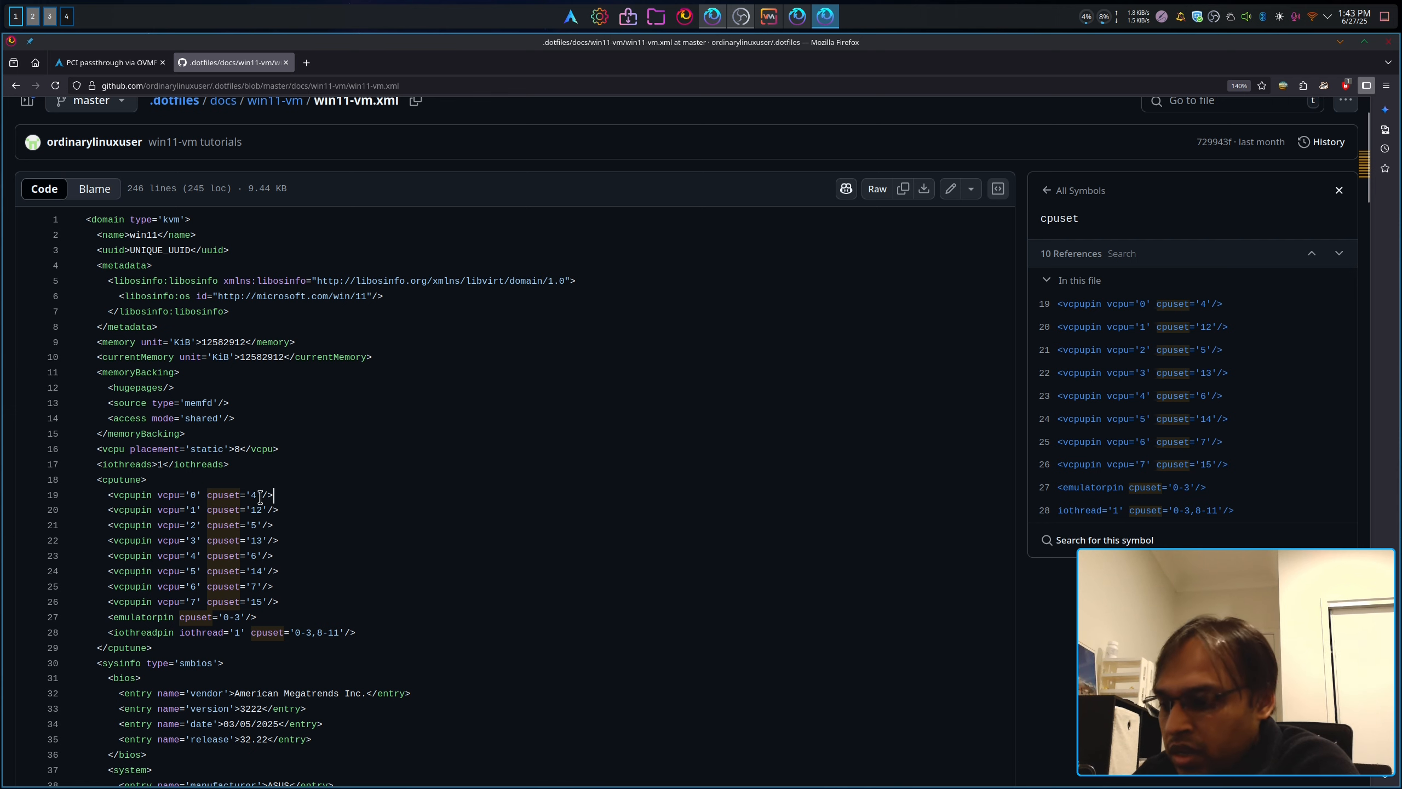
pyautogui.press('F12')
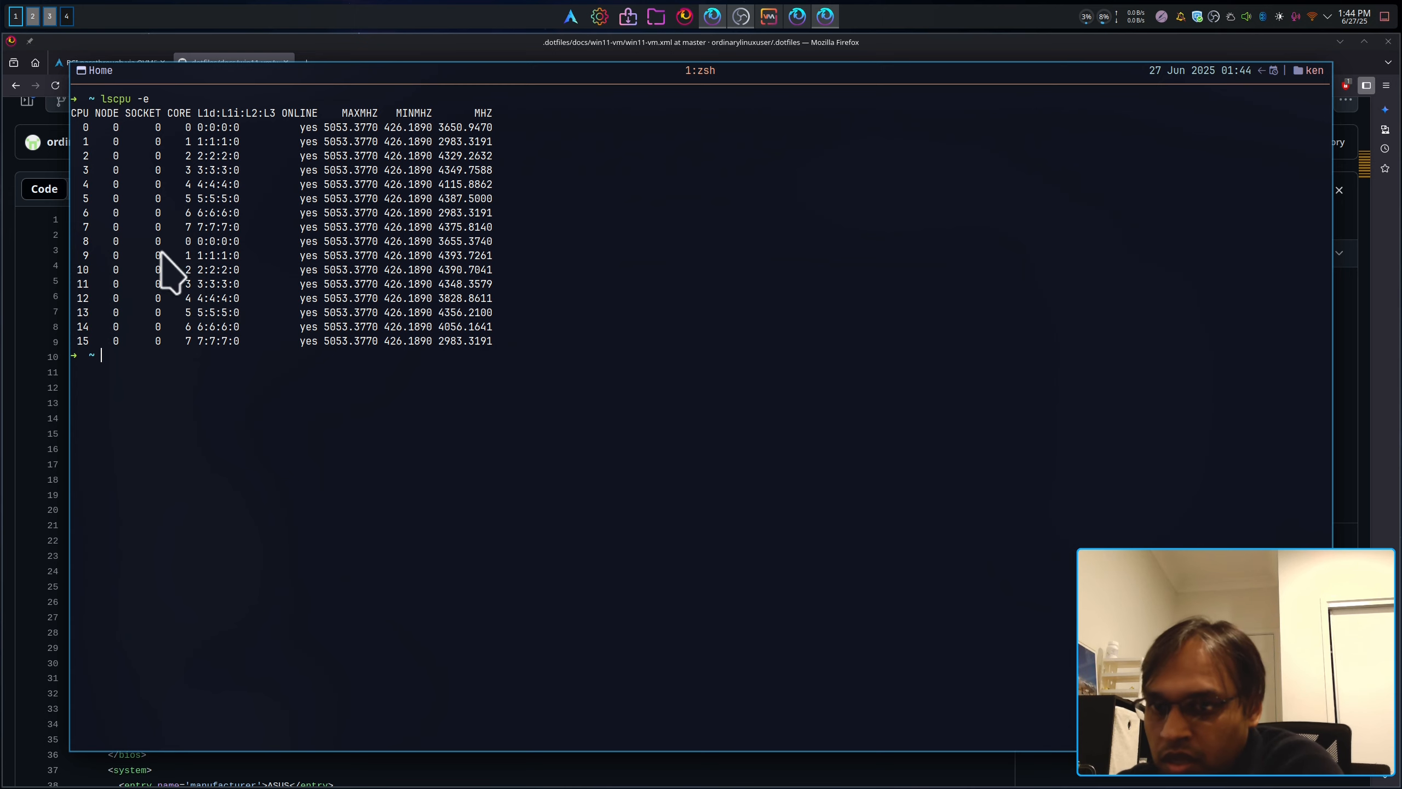
pyautogui.press('F12')
pyautogui.press('F12')
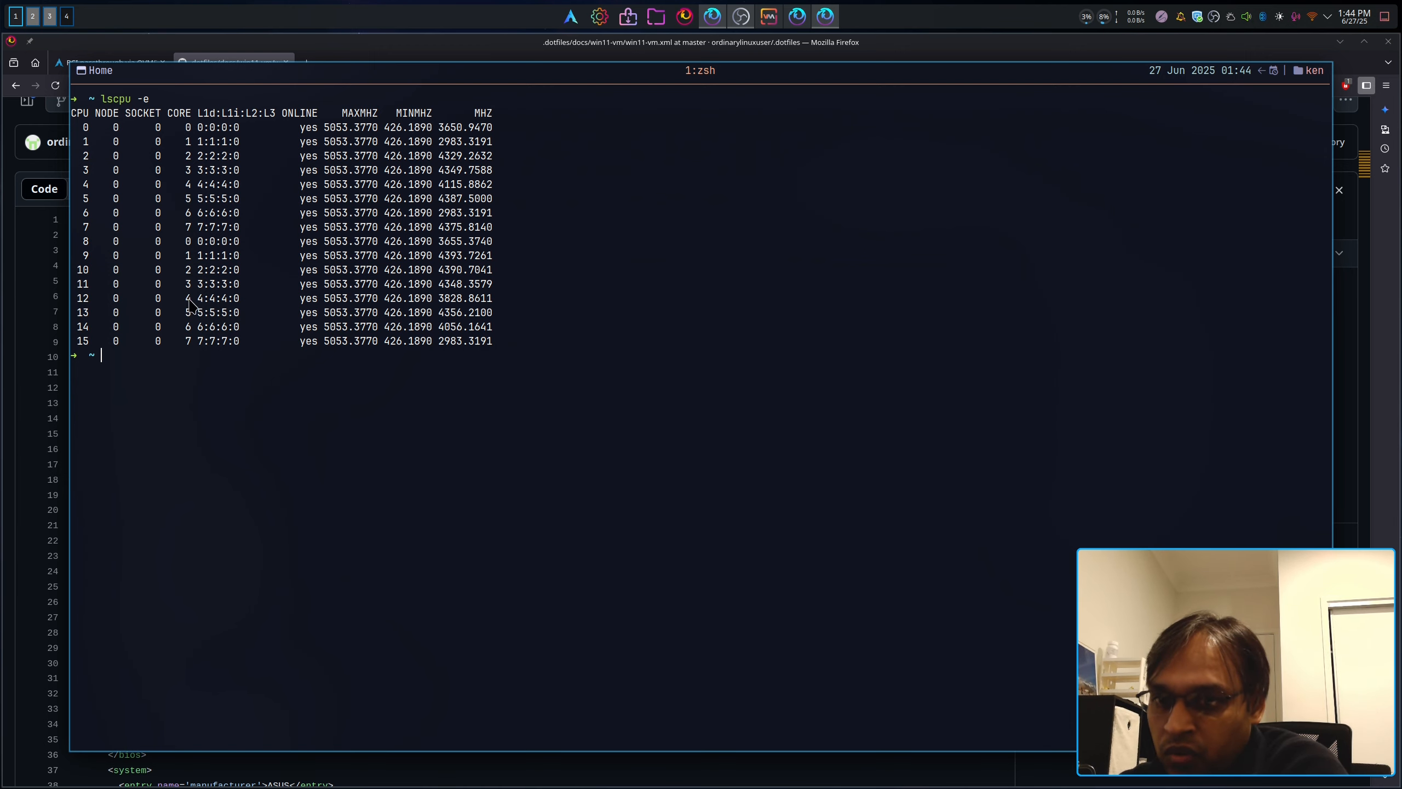
pyautogui.press('F12')
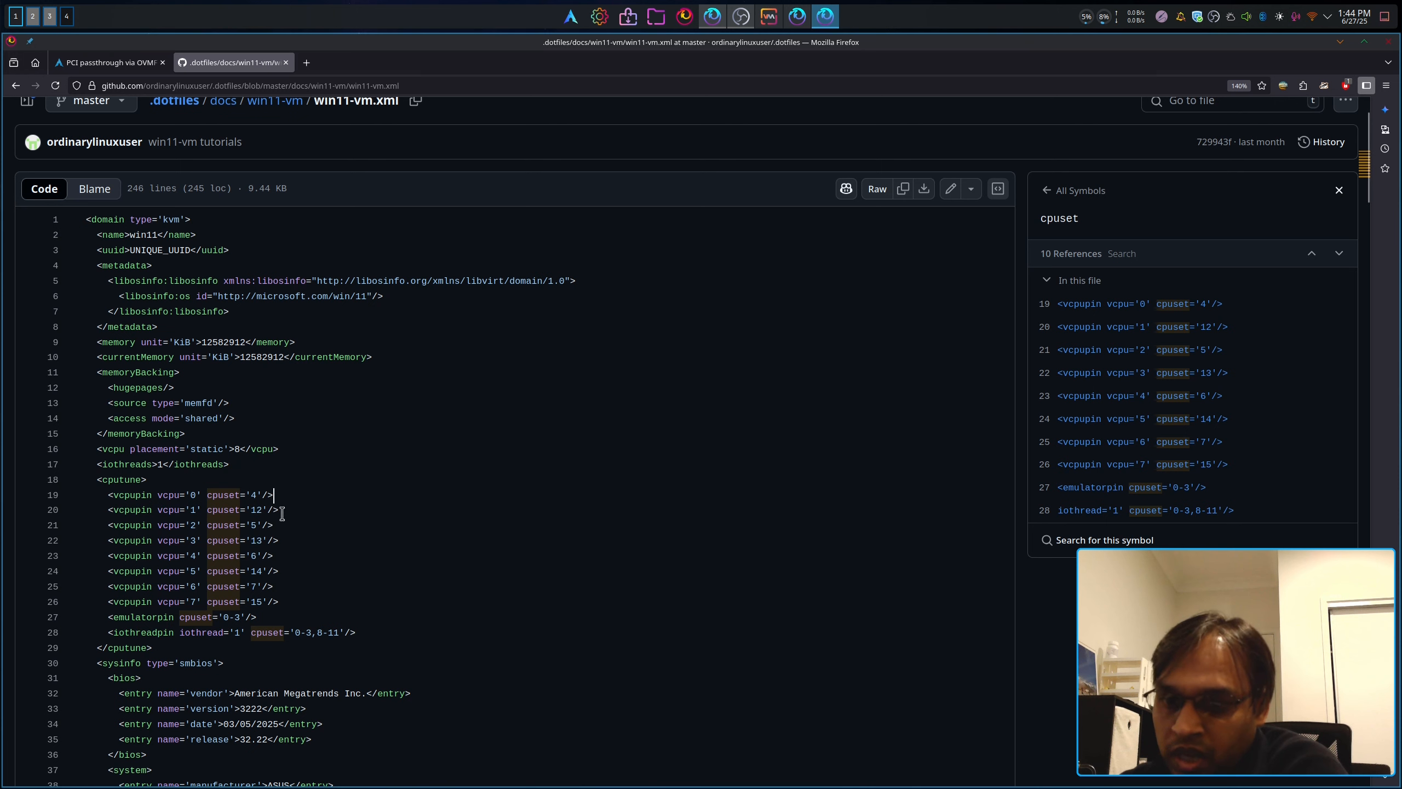
pyautogui.moveTo(280, 510); pyautogui.dragTo(106, 494)
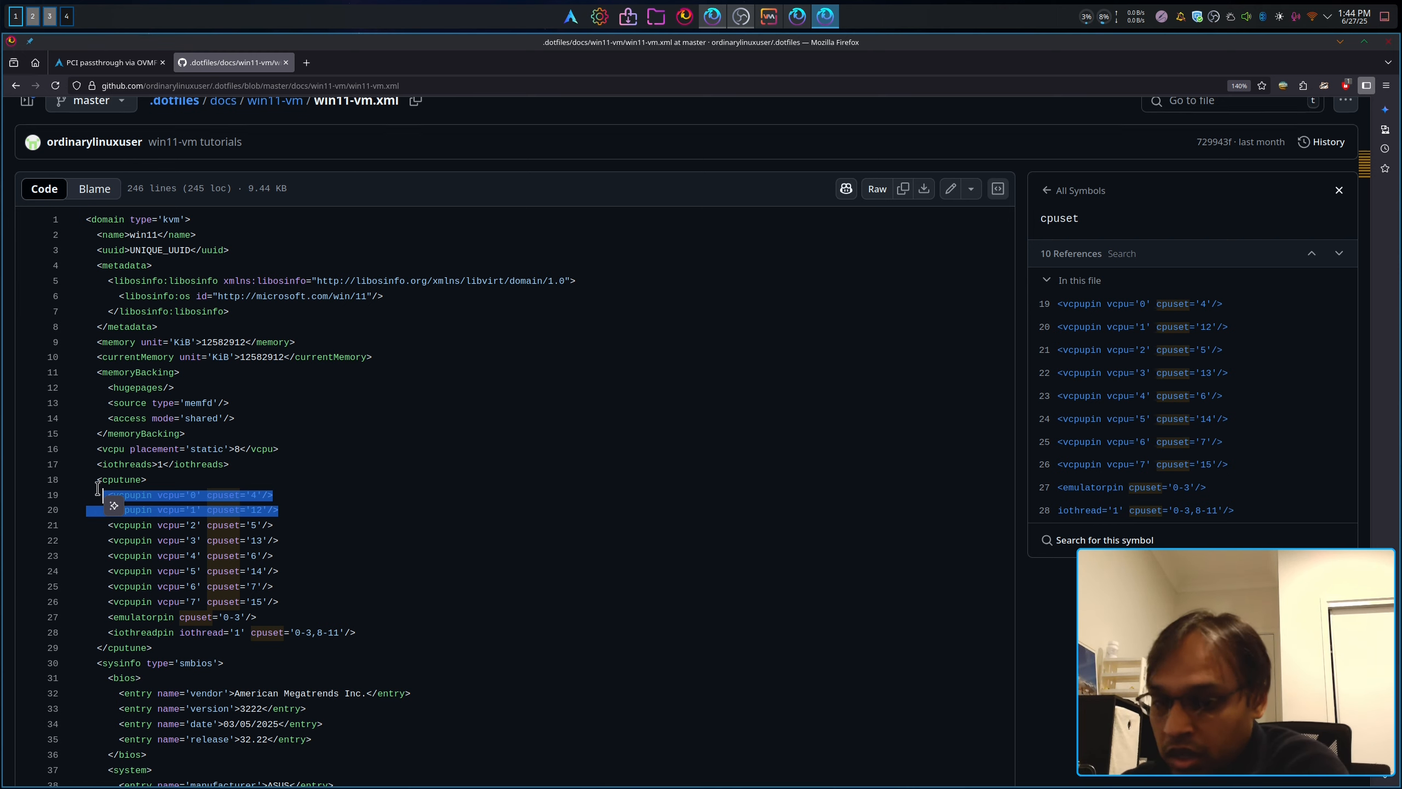
pyautogui.press('F12')
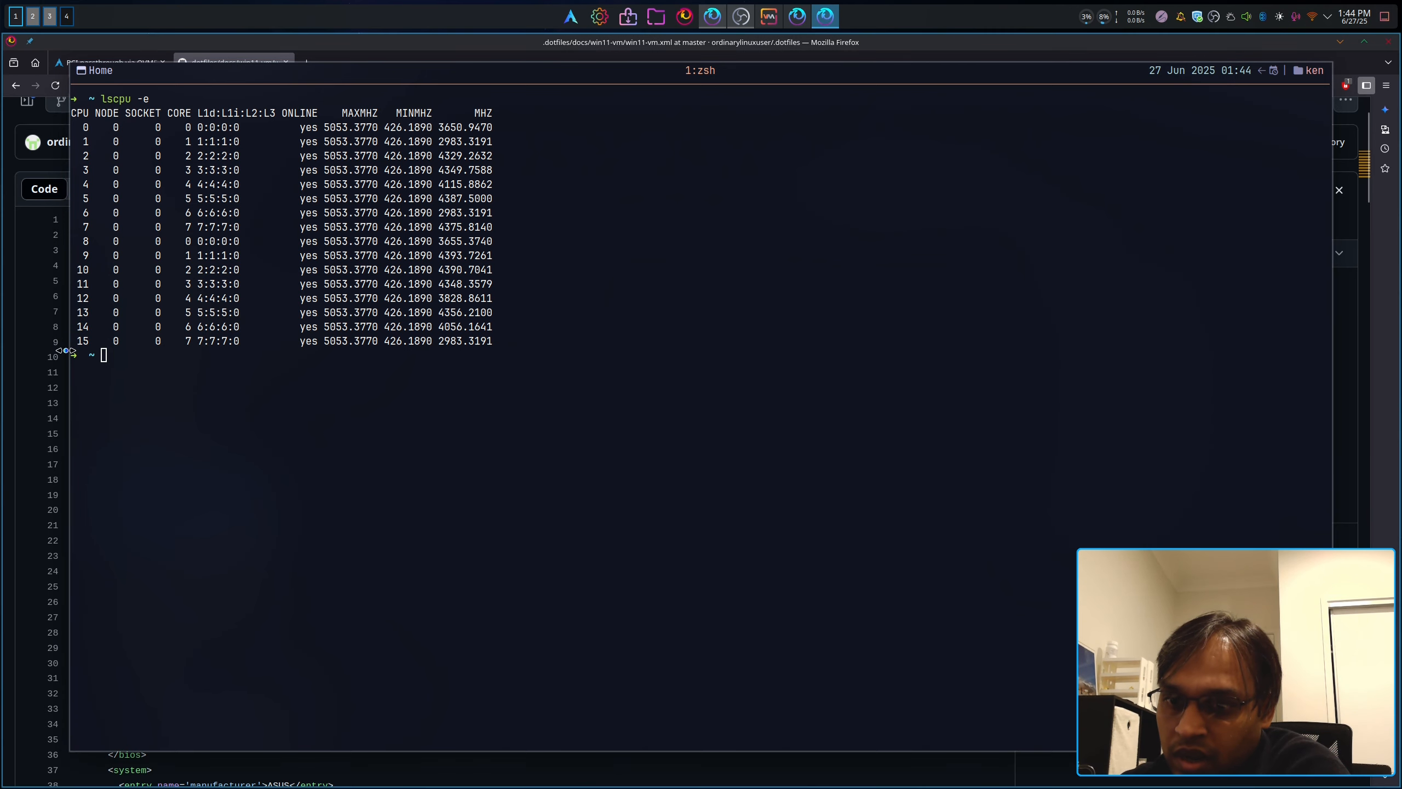
pyautogui.press('F12')
pyautogui.moveTo(282, 602); pyautogui.dragTo(132, 573)
pyautogui.moveTo(291, 512); pyautogui.dragTo(75, 494)
pyautogui.press('F12')
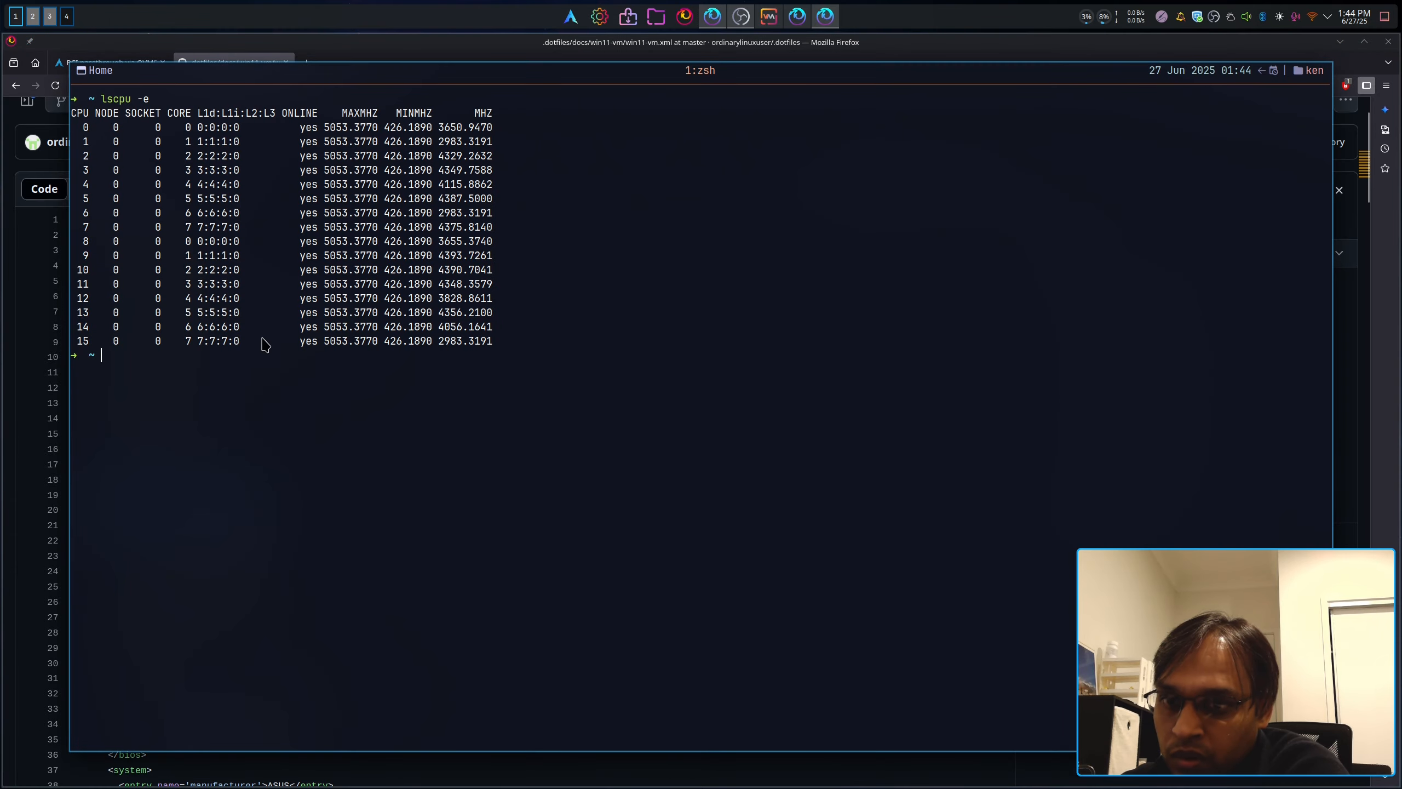
pyautogui.press('F12')
pyautogui.moveTo(287, 538); pyautogui.dragTo(103, 524)
pyautogui.press('F12')
pyautogui.press('F12')
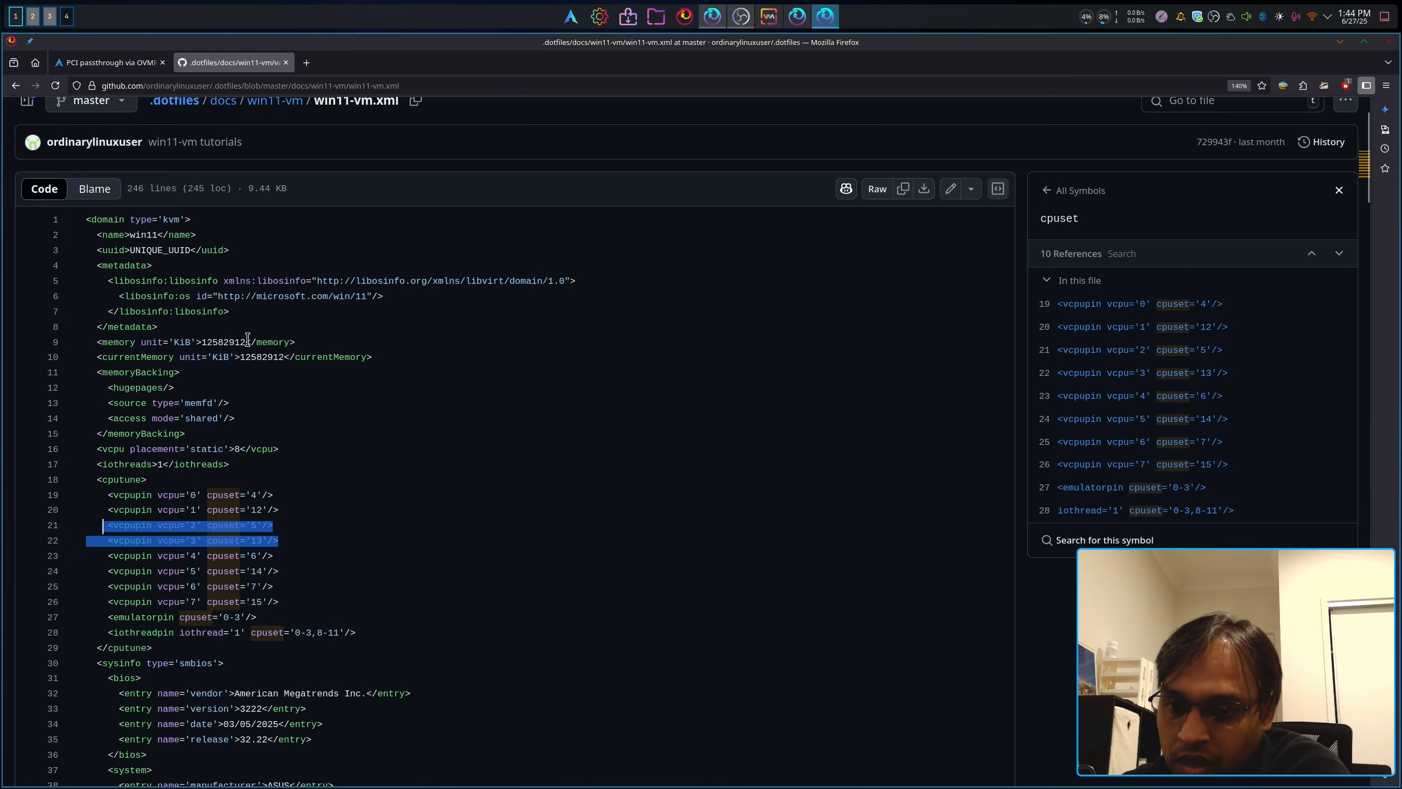
pyautogui.press('F12')
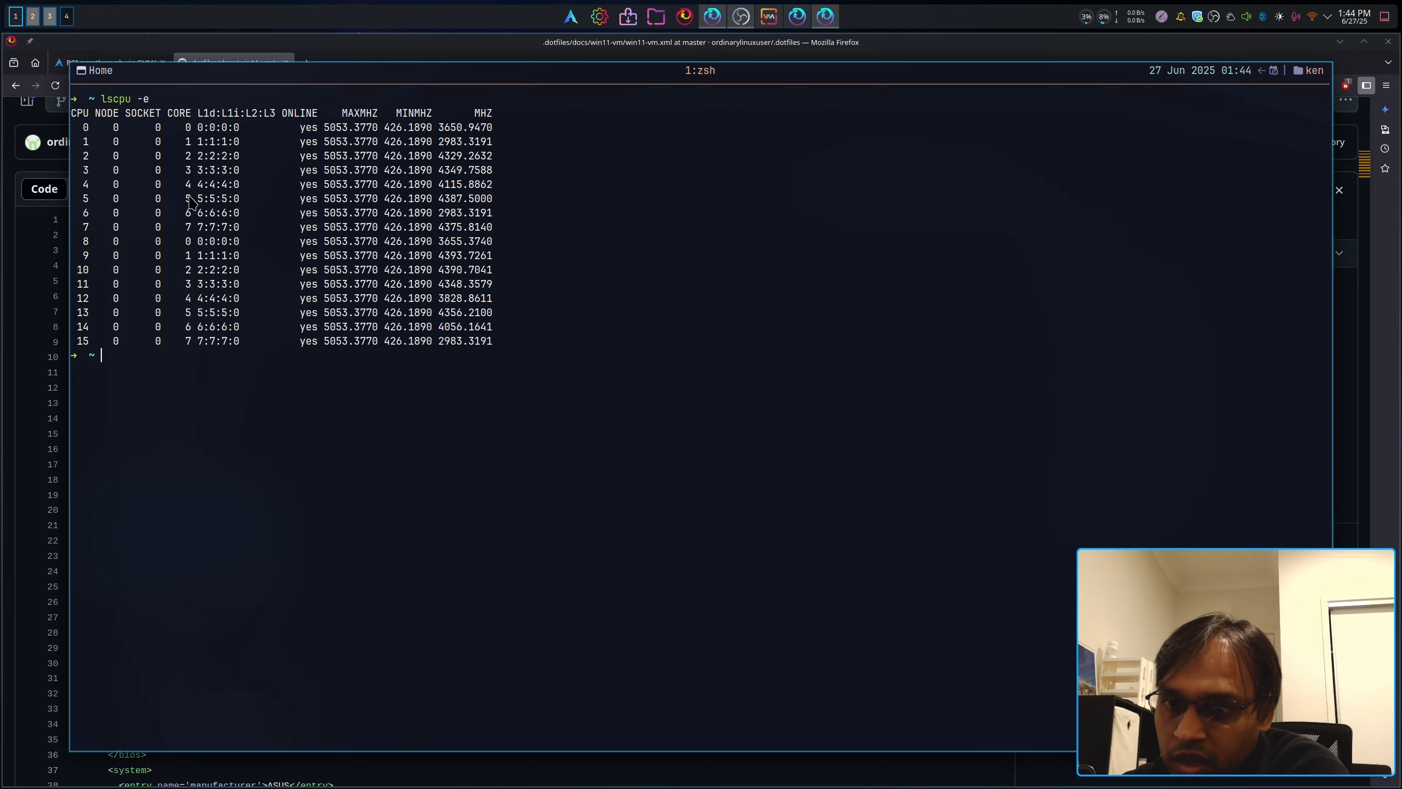
pyautogui.press('F12')
pyautogui.moveTo(290, 568); pyautogui.dragTo(61, 551)
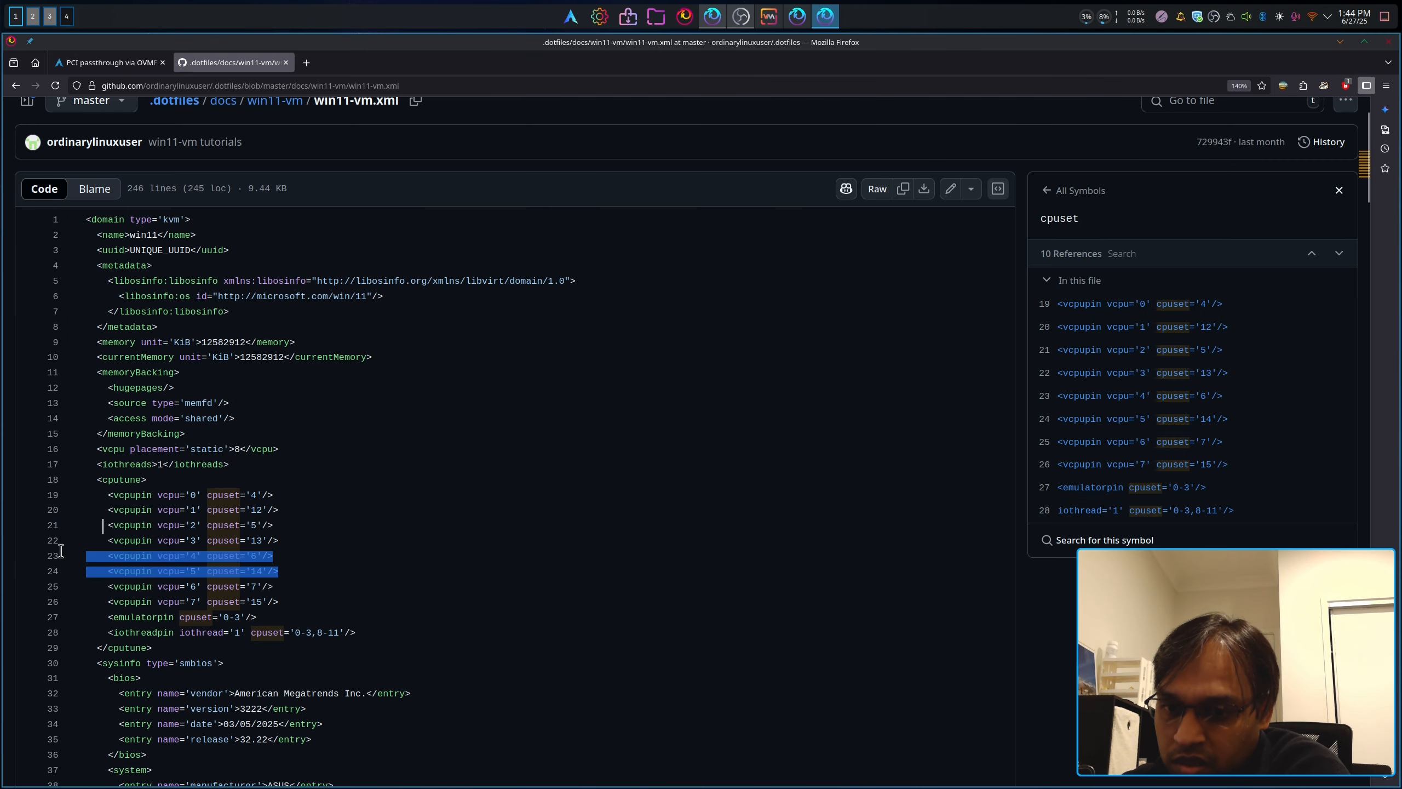
pyautogui.press('F12')
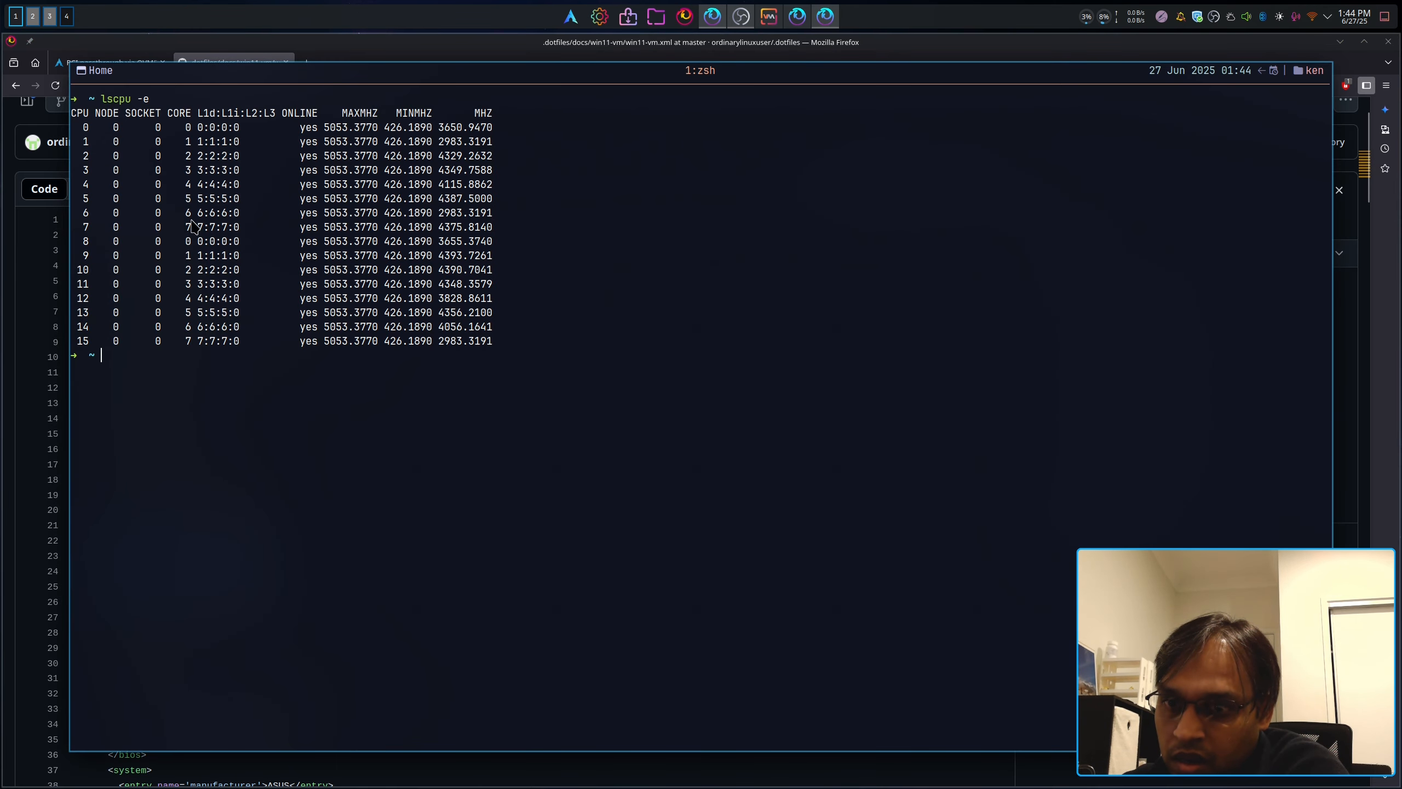
pyautogui.press('F12')
pyautogui.moveTo(289, 601); pyautogui.dragTo(96, 586)
pyautogui.press('F12')
pyautogui.press('F12')
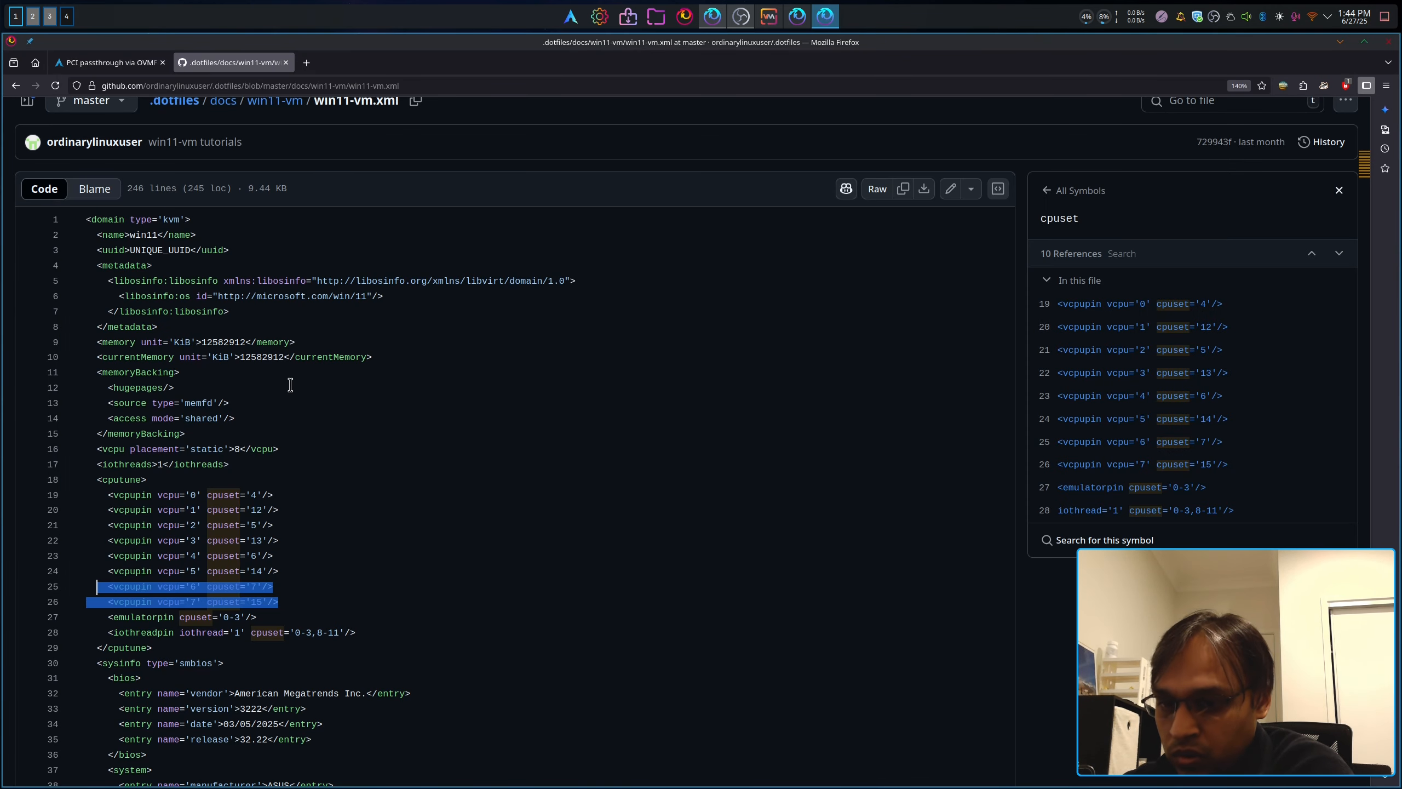
pyautogui.click(303, 621)
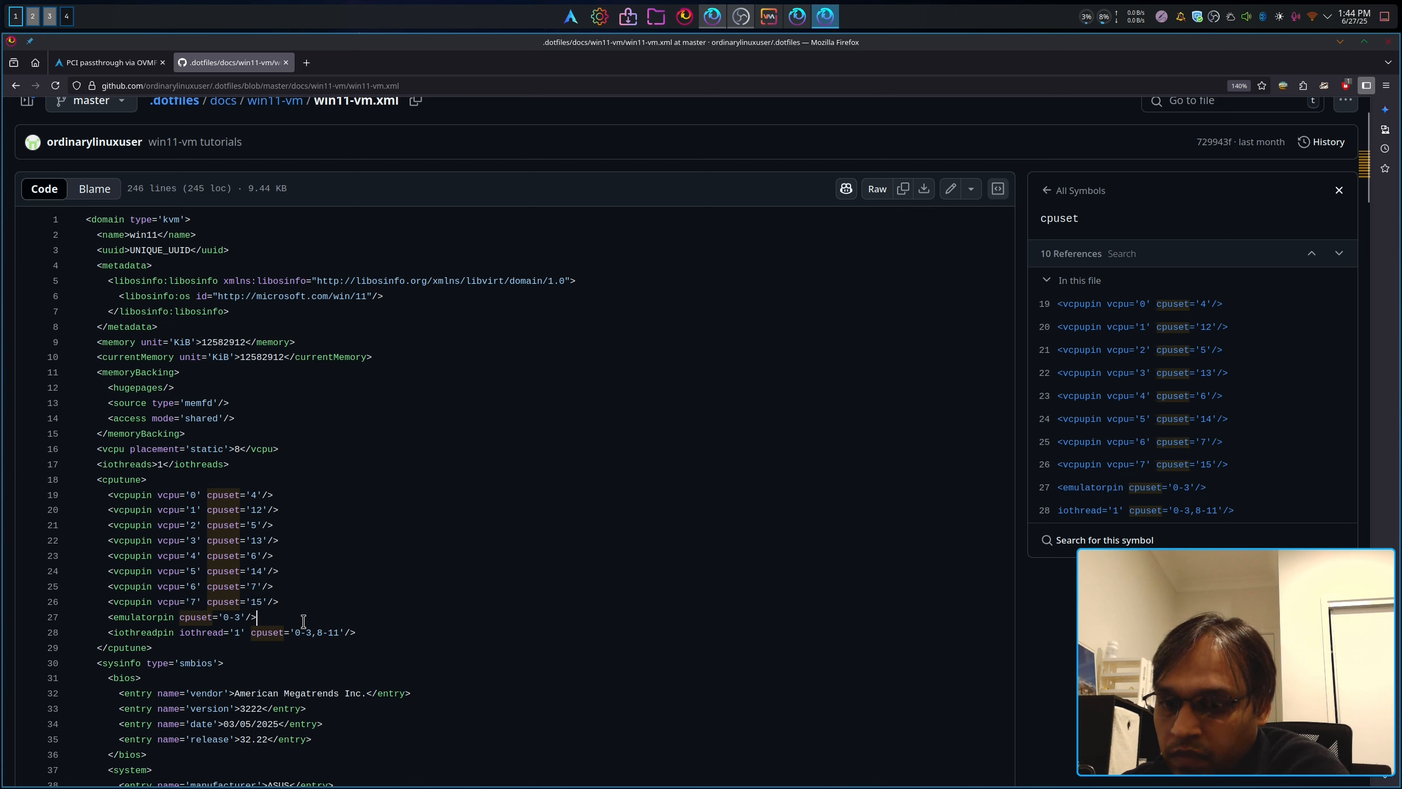
pyautogui.moveTo(287, 616); pyautogui.dragTo(106, 621)
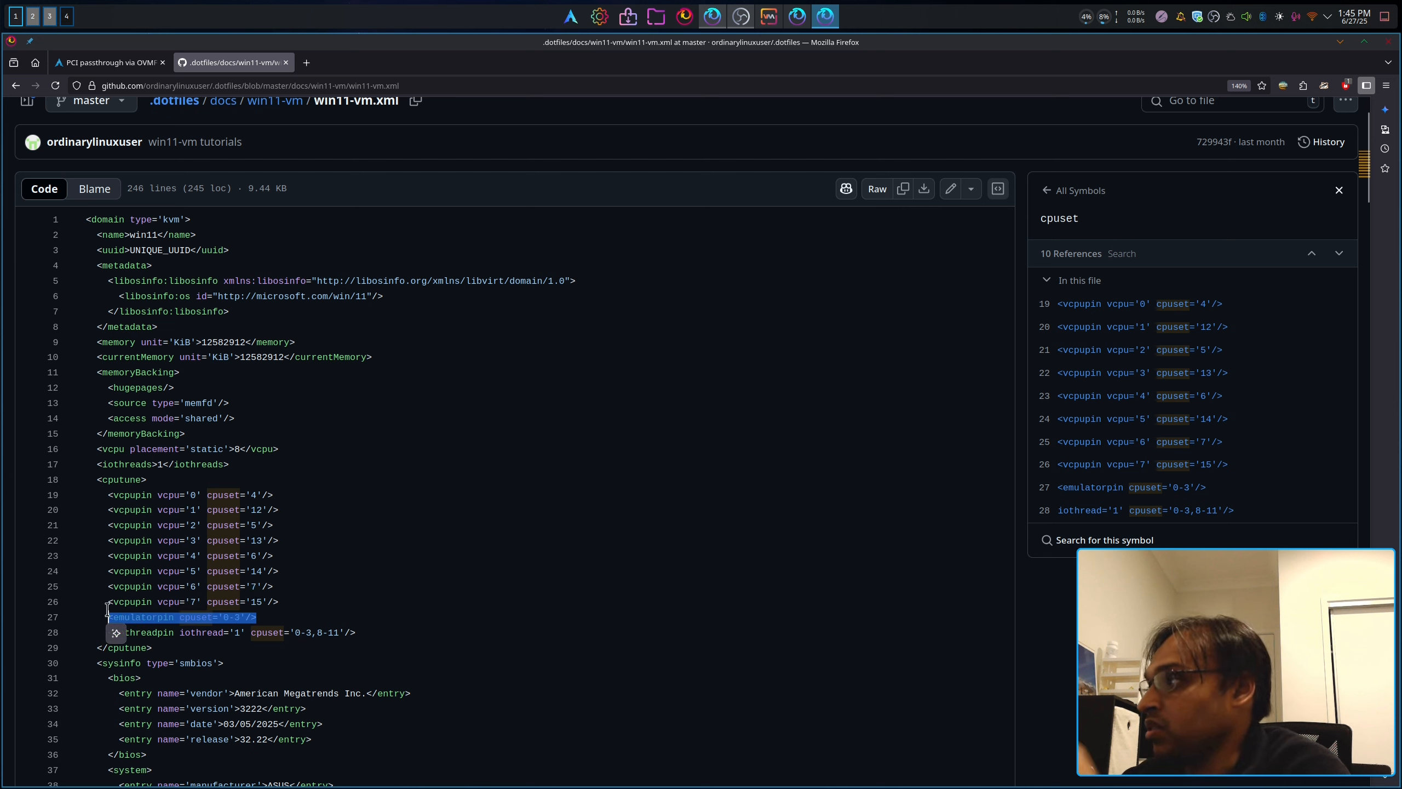
# Step: Compare the vcpupin and iothreadpin cpuset values with the host's lscpu -e output
pyautogui.click(332, 601)
pyautogui.scroll(-2, 312, 579)
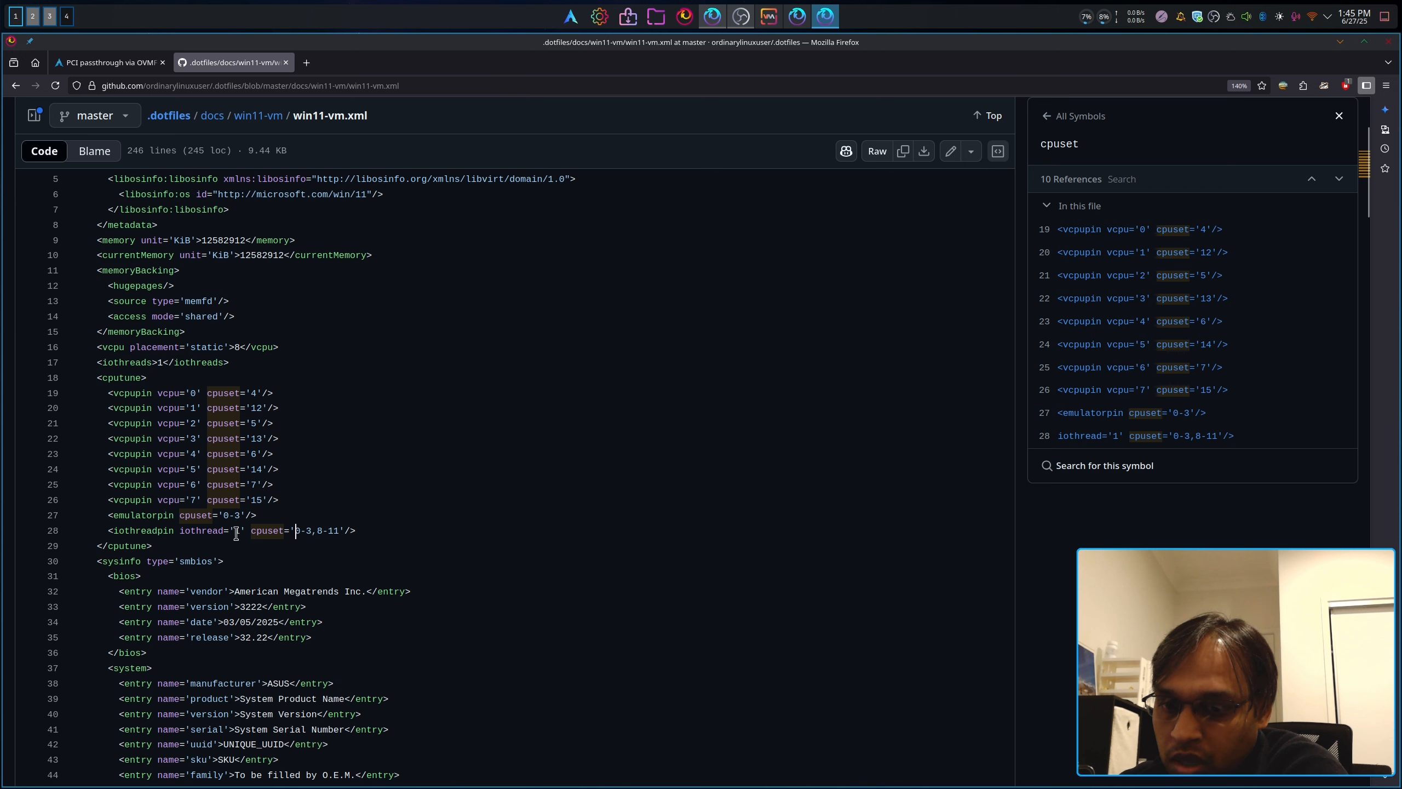
pyautogui.moveTo(197, 529); pyautogui.dragTo(312, 531)
pyautogui.click(265, 538)
pyautogui.click(214, 521)
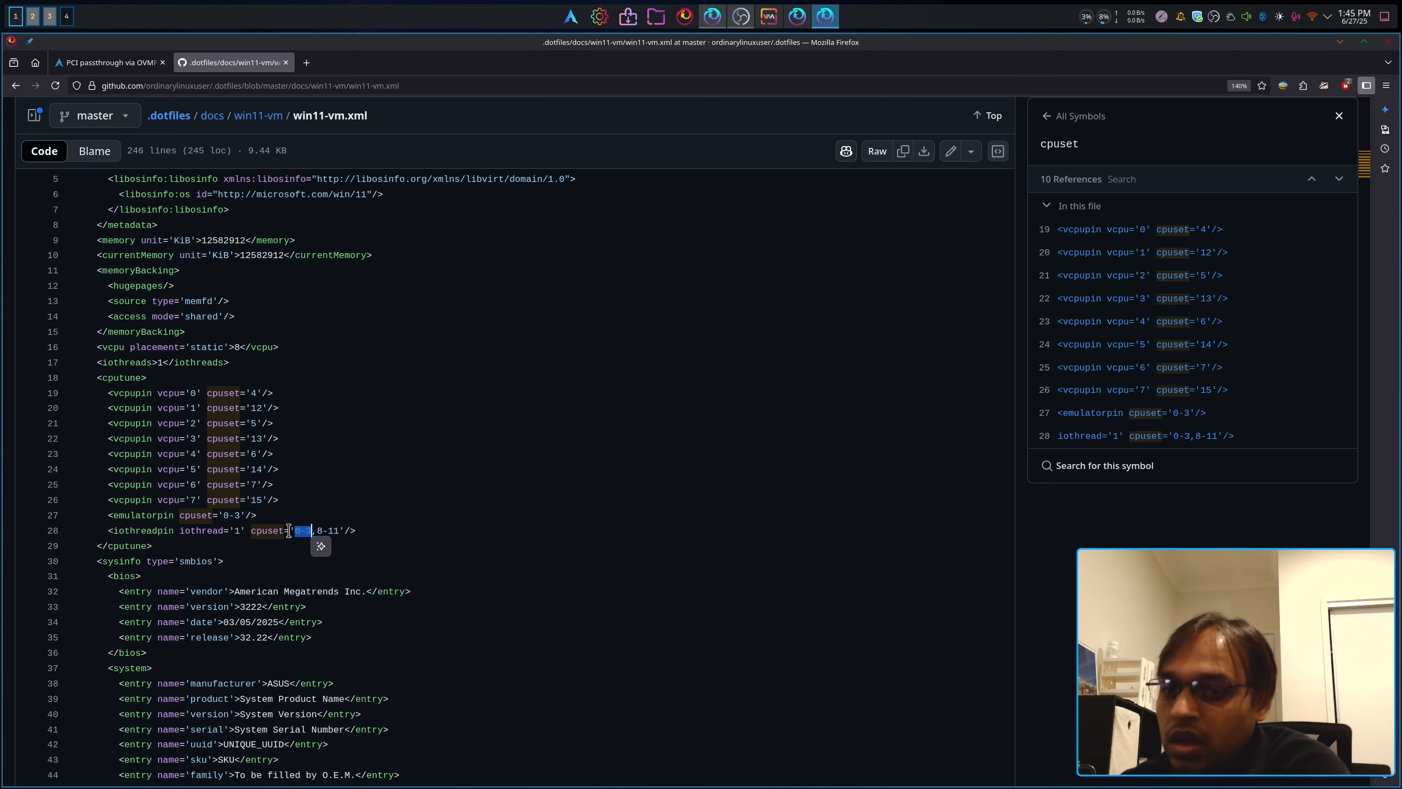
pyautogui.moveTo(279, 502); pyautogui.dragTo(97, 393)
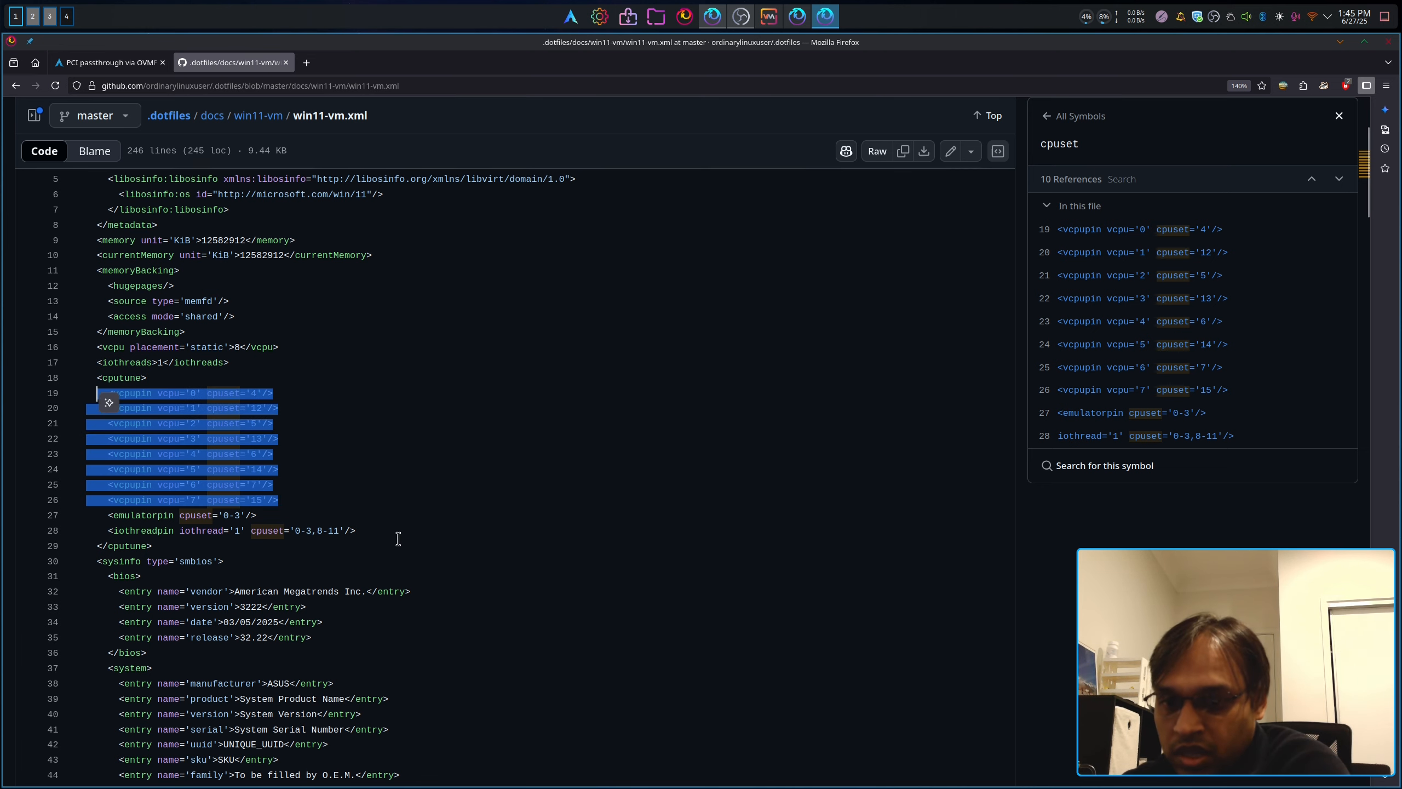
pyautogui.moveTo(357, 532); pyautogui.dragTo(179, 533)
pyautogui.click(318, 536)
pyautogui.press('F12')
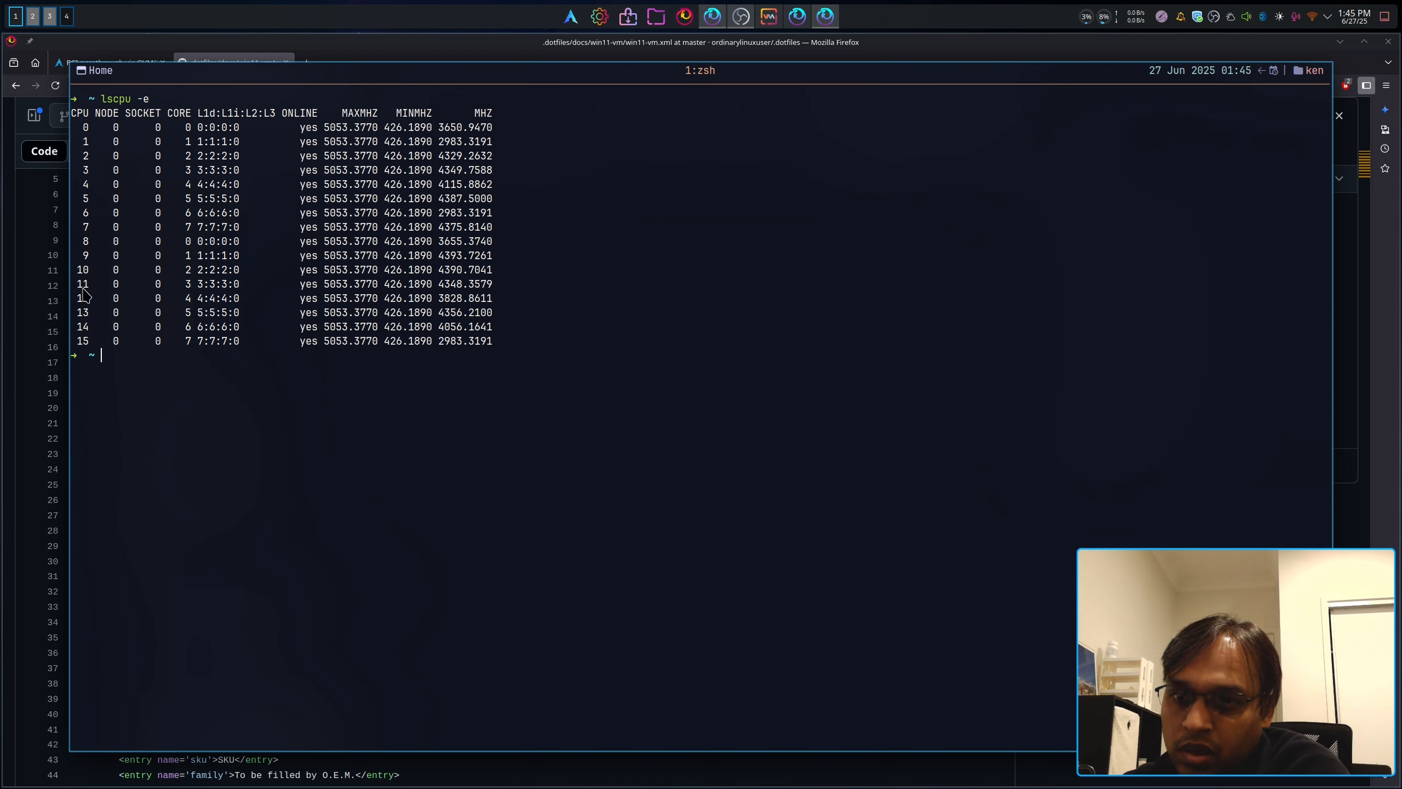
pyautogui.press('F12')
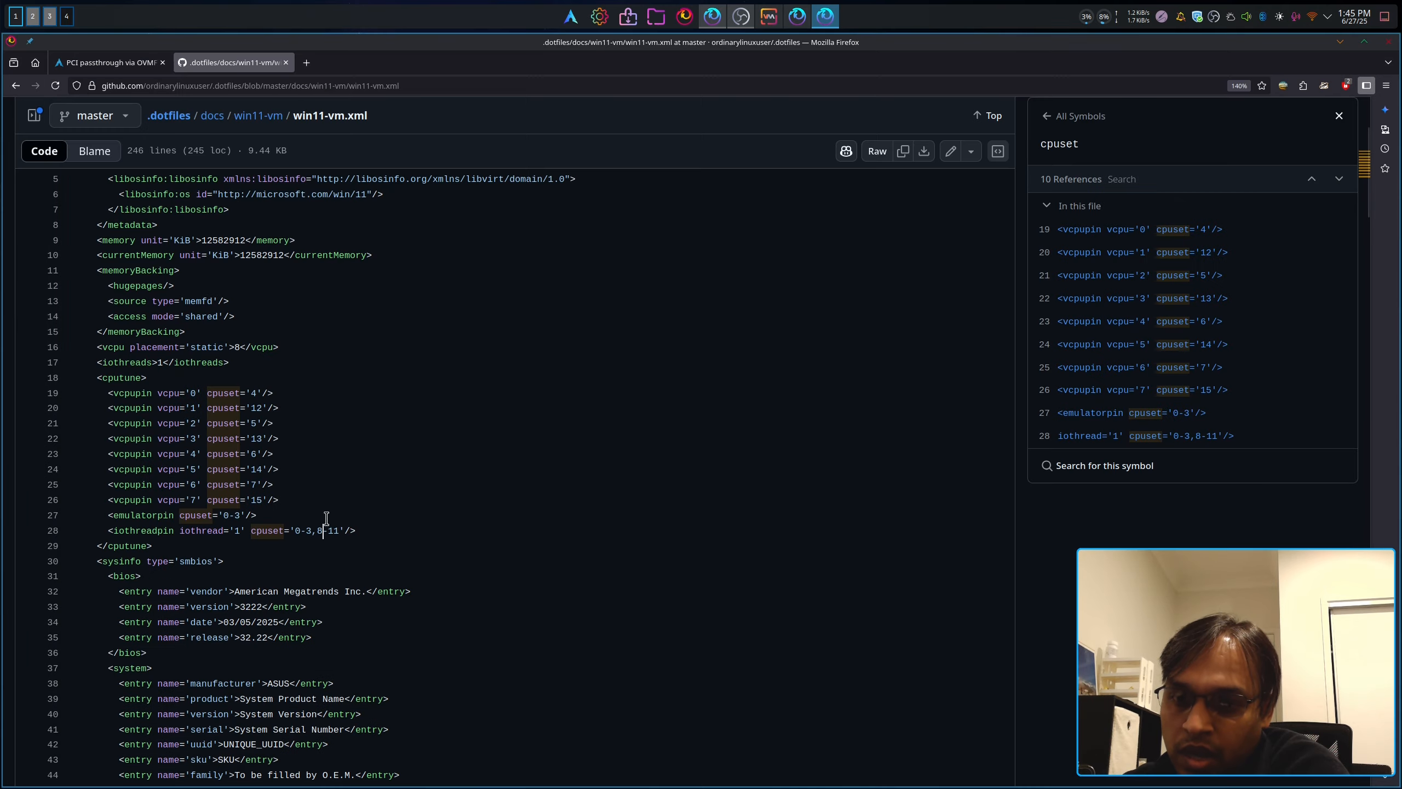
# Step: Copy lines 16–29, from vcpu through the cputune block, of win11-vm.xml
pyautogui.moveTo(350, 530); pyautogui.dragTo(244, 530)
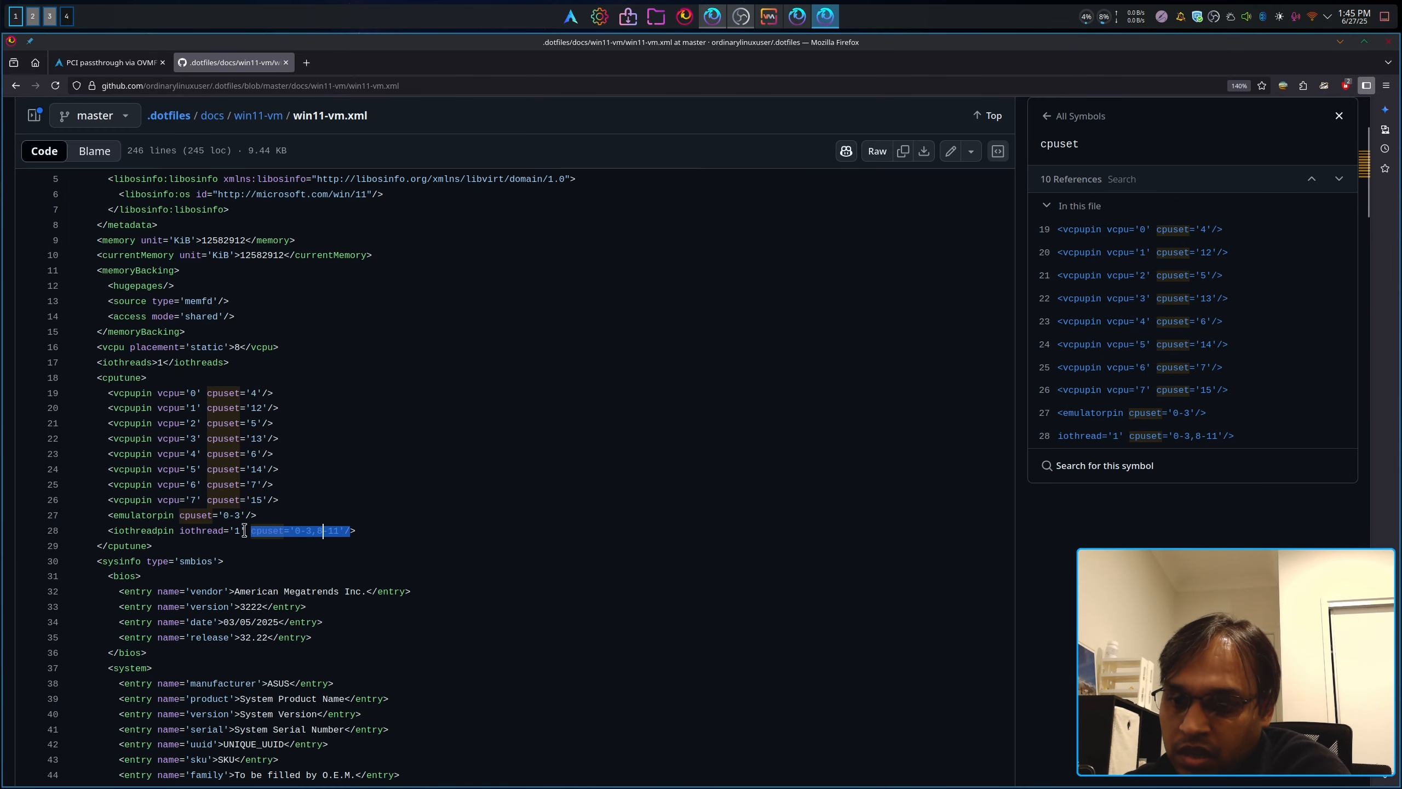
pyautogui.click(383, 530)
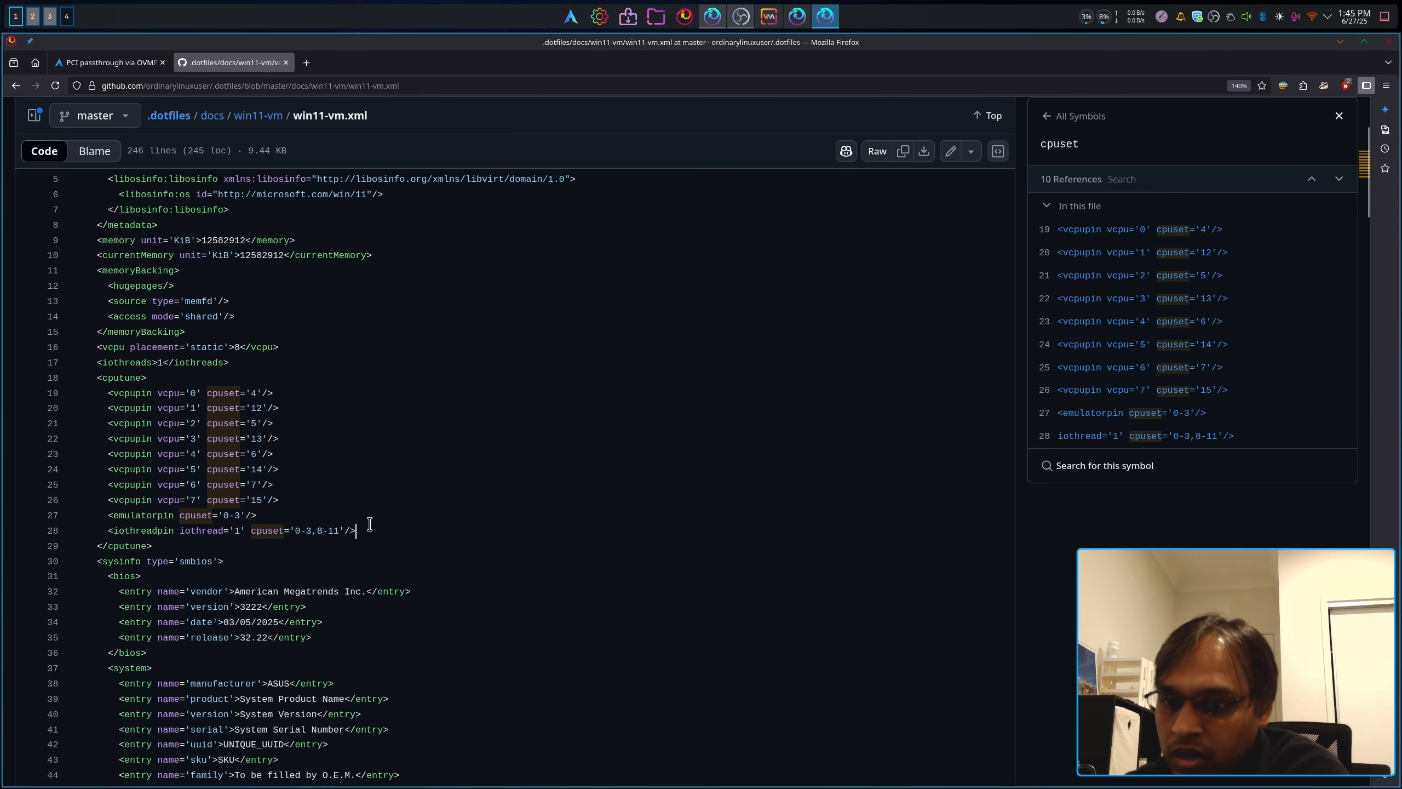
pyautogui.scroll(2, 370, 524)
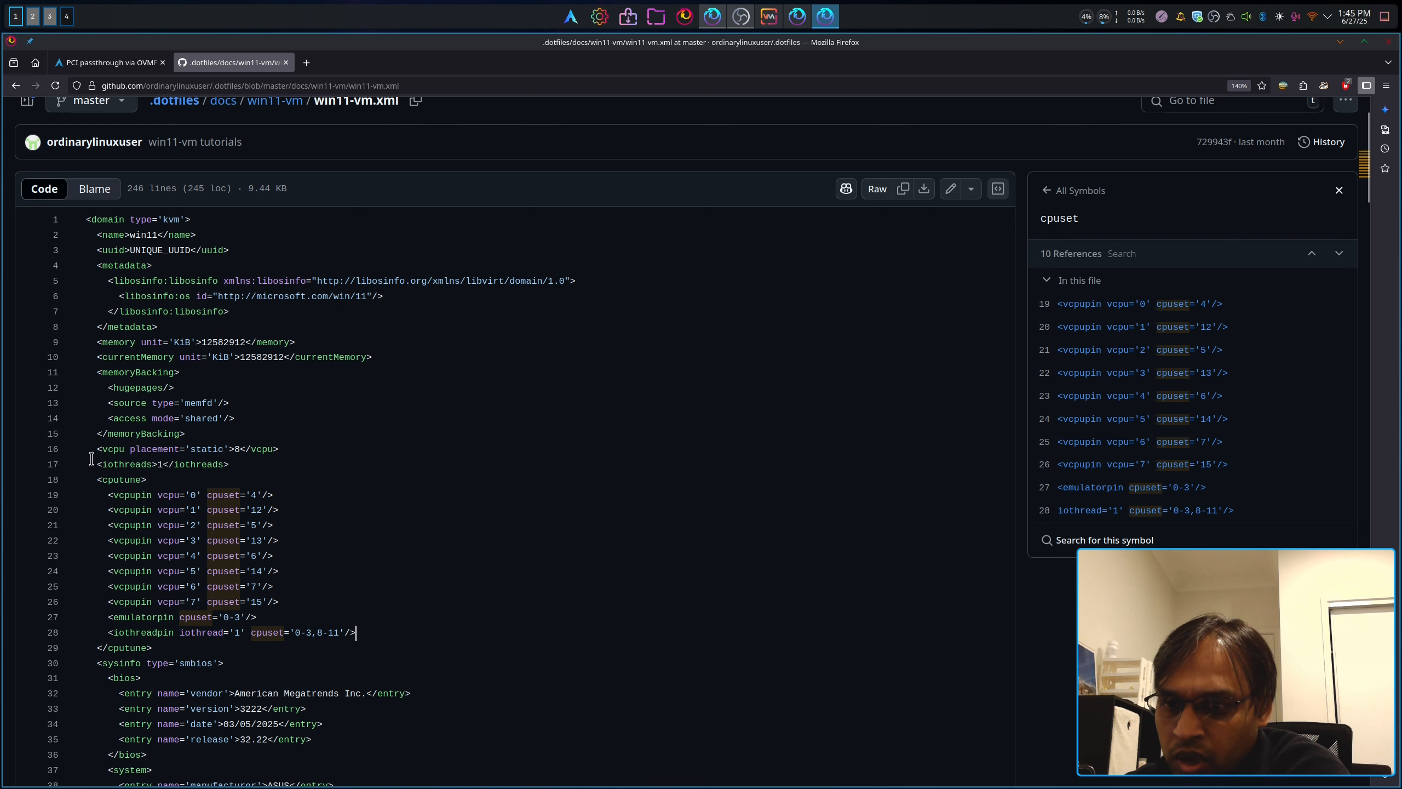
pyautogui.moveTo(92, 459); pyautogui.dragTo(303, 459)
pyautogui.click(245, 467)
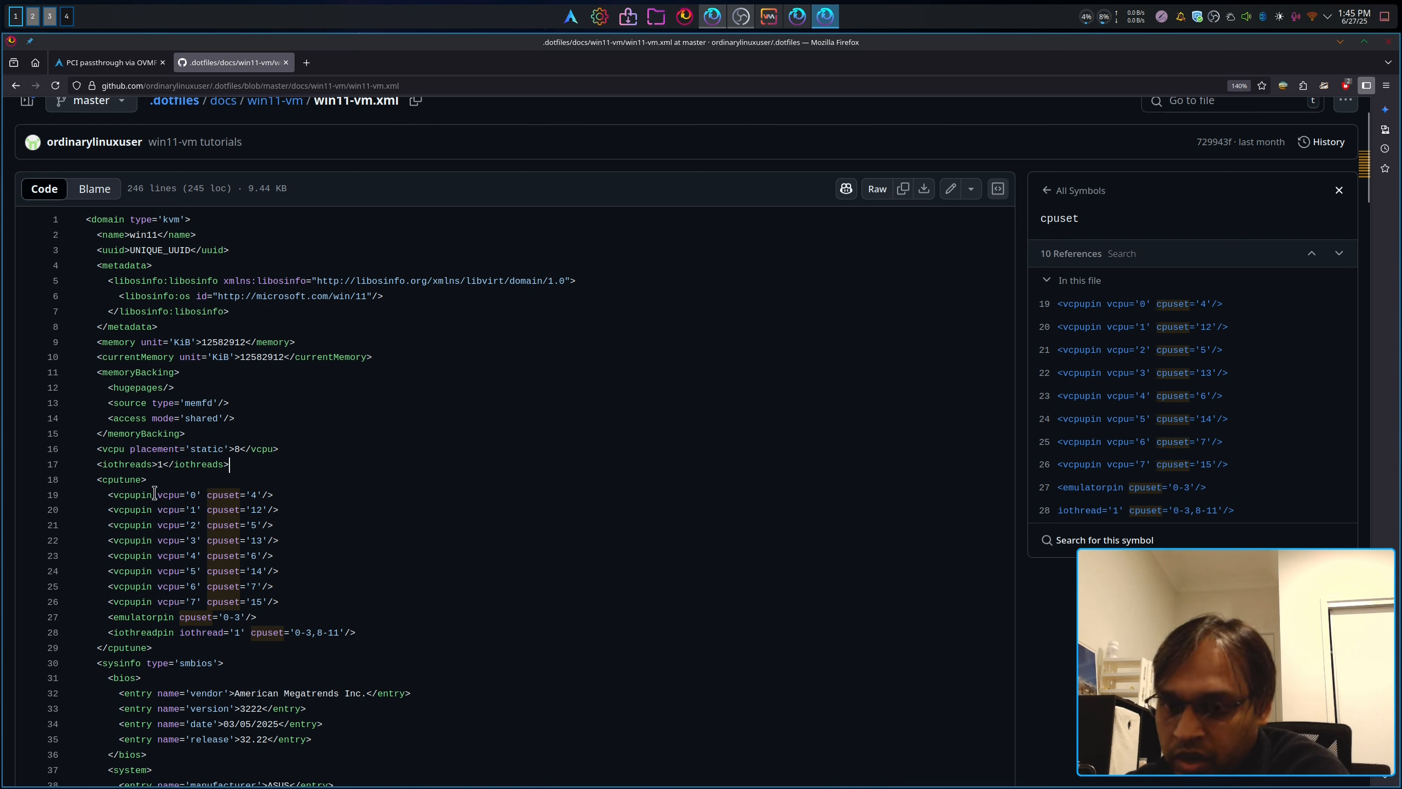
pyautogui.moveTo(96, 448); pyautogui.dragTo(224, 648)
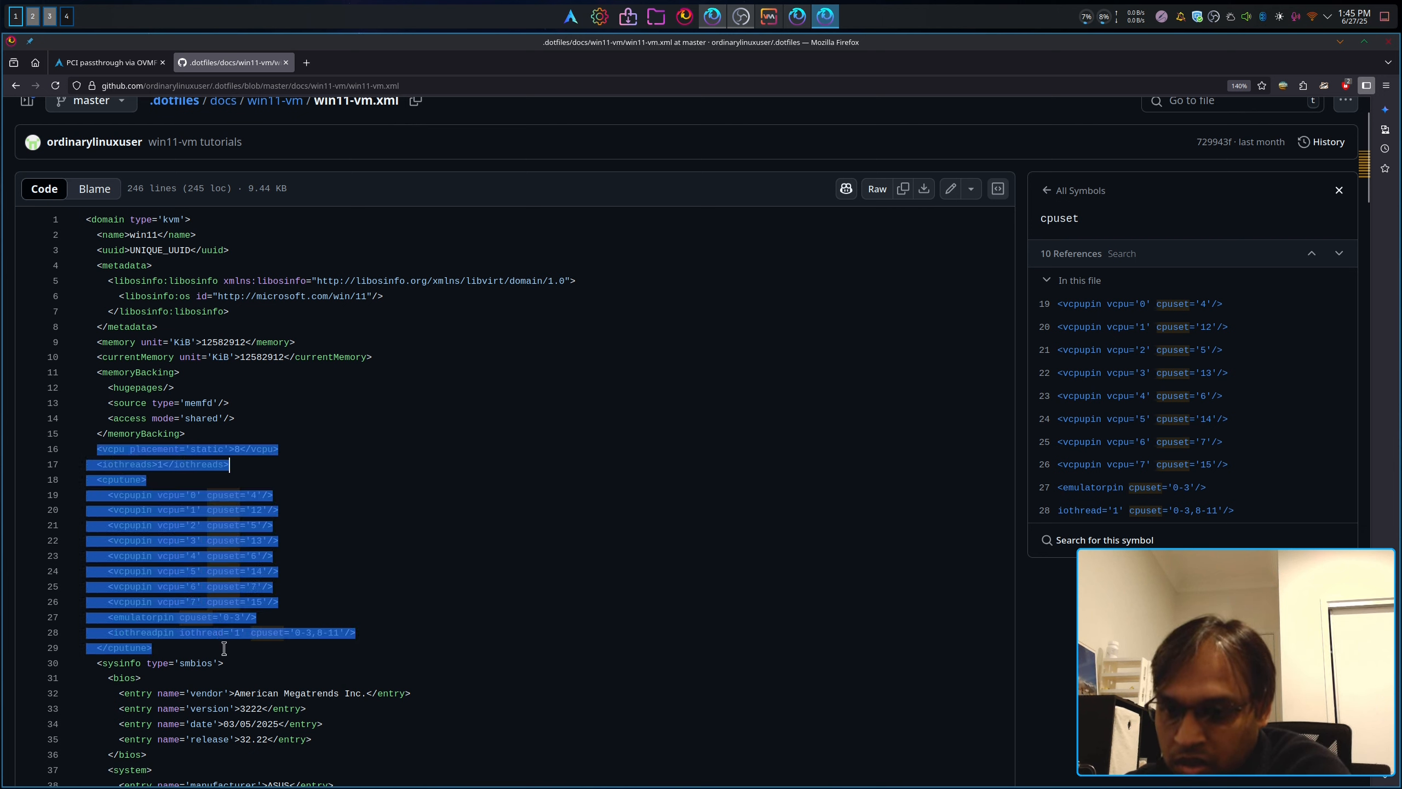
pyautogui.rightClick(177, 458)
pyautogui.click(207, 510)
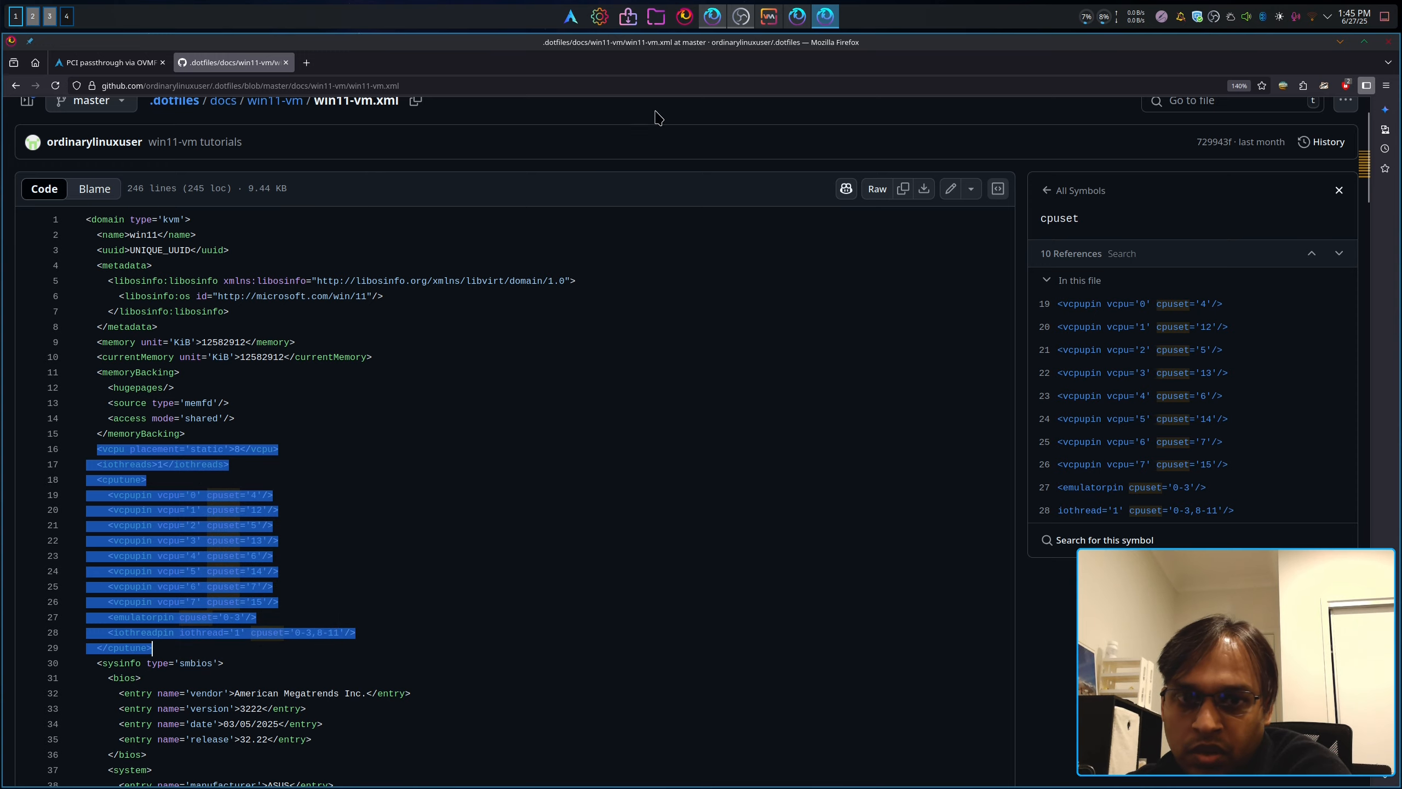
pyautogui.click(1340, 42)
# Step: Replace win11-2's <vcpu>8</vcpu> line with the pasted CPU-pinning block and apply
pyautogui.click(770, 20)
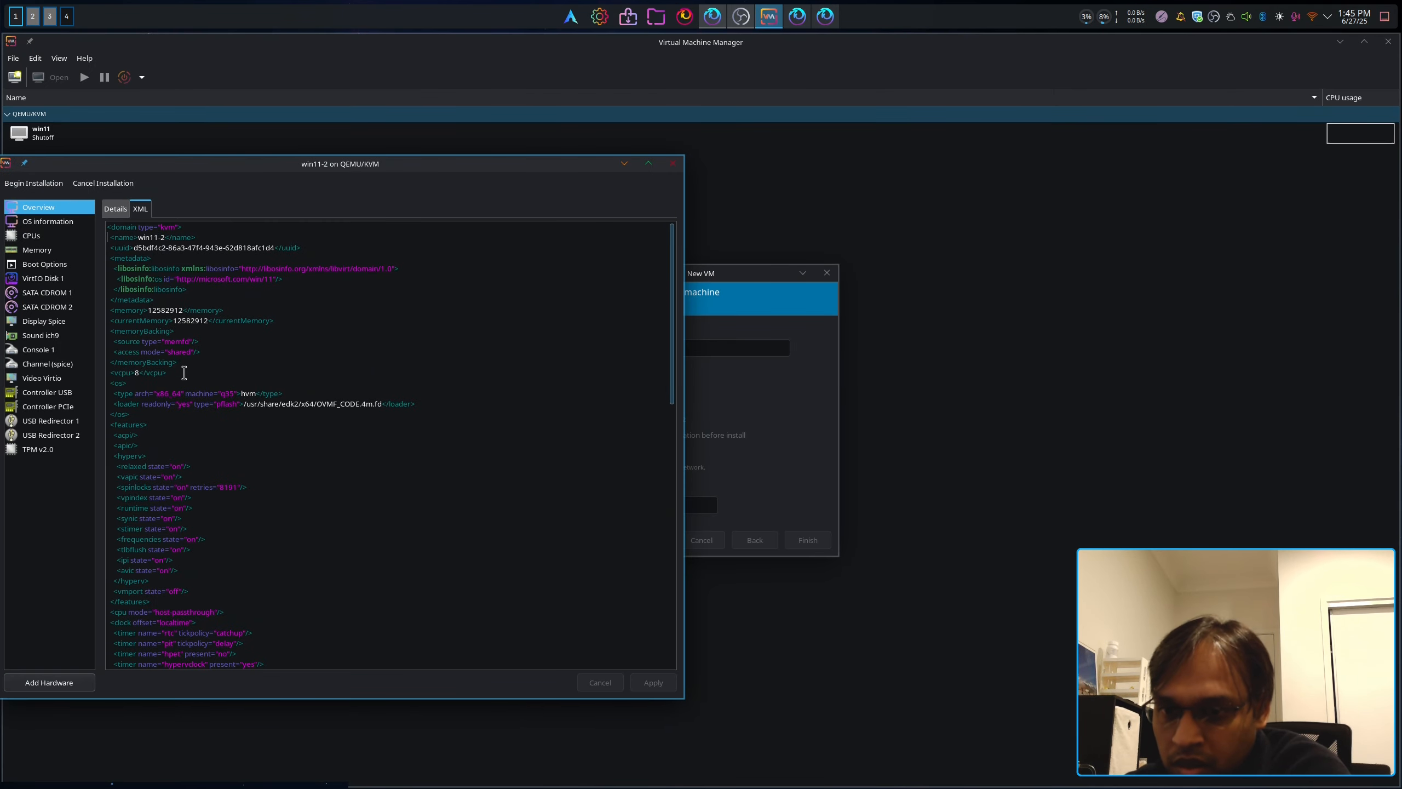
pyautogui.moveTo(184, 373); pyautogui.dragTo(110, 373)
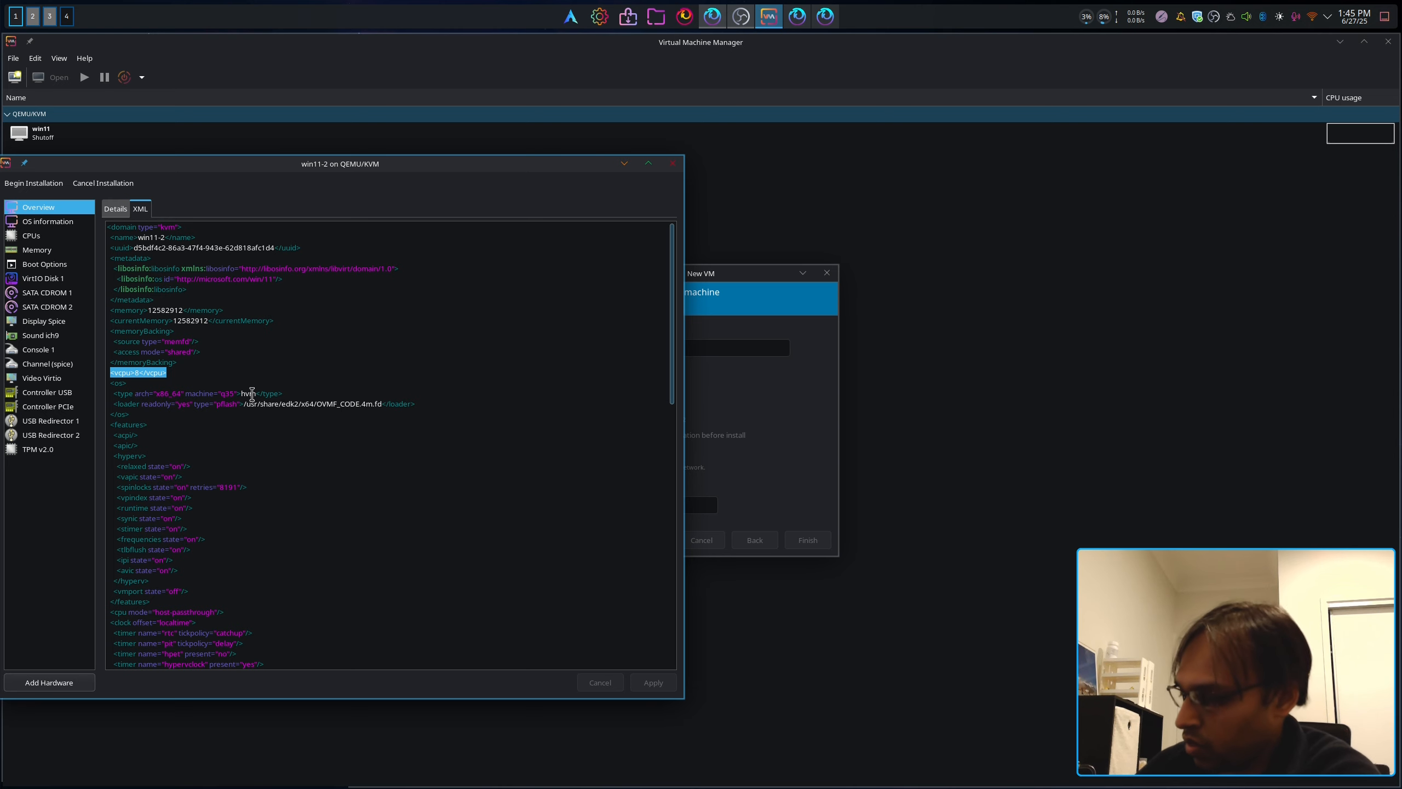
pyautogui.hotkey('ctrl', 'v')
pyautogui.moveTo(279, 166); pyautogui.dragTo(551, 174)
pyautogui.click(923, 688)
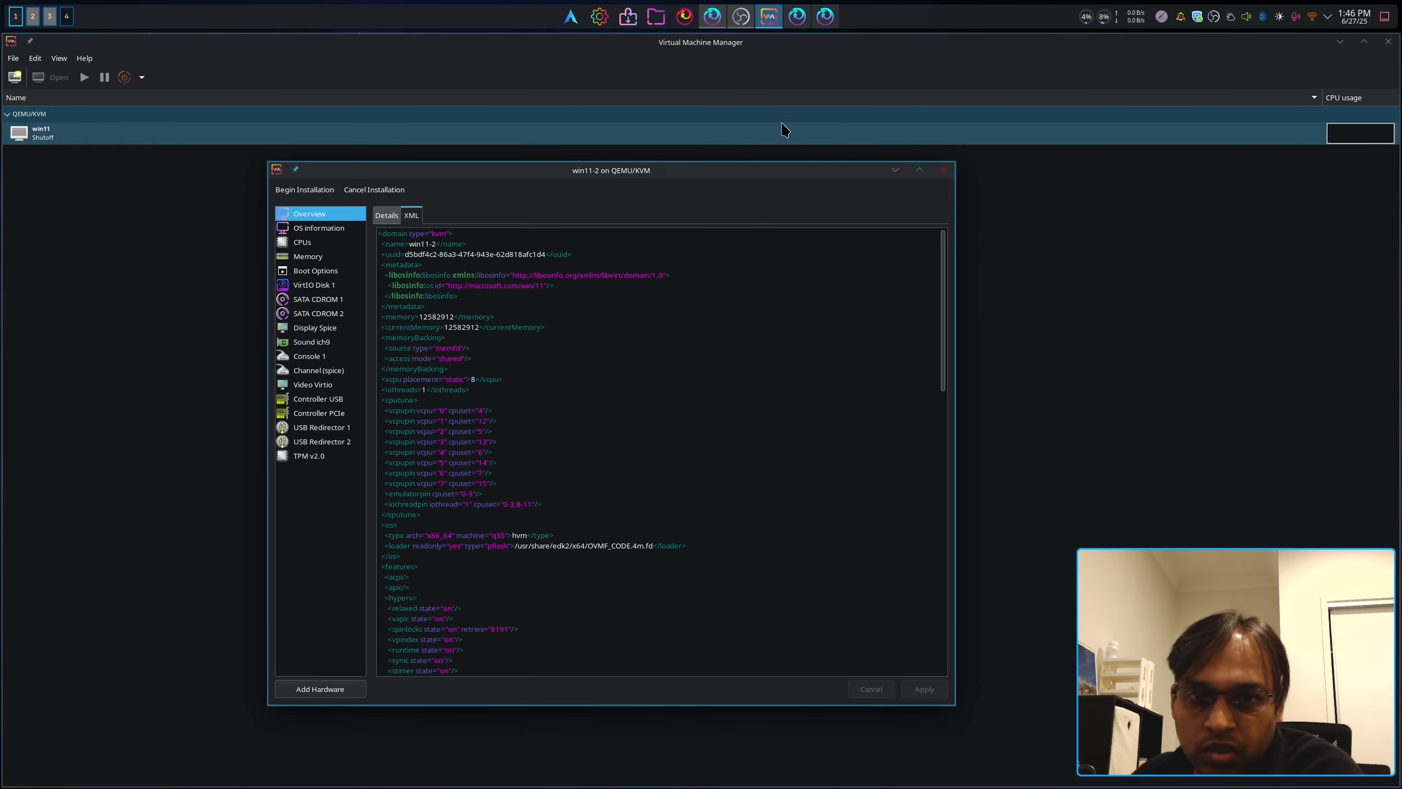
# Step: Review the hyperv feature block and the host-passthrough cpu line in win11-2's XML
pyautogui.scroll(-7, 533, 526)
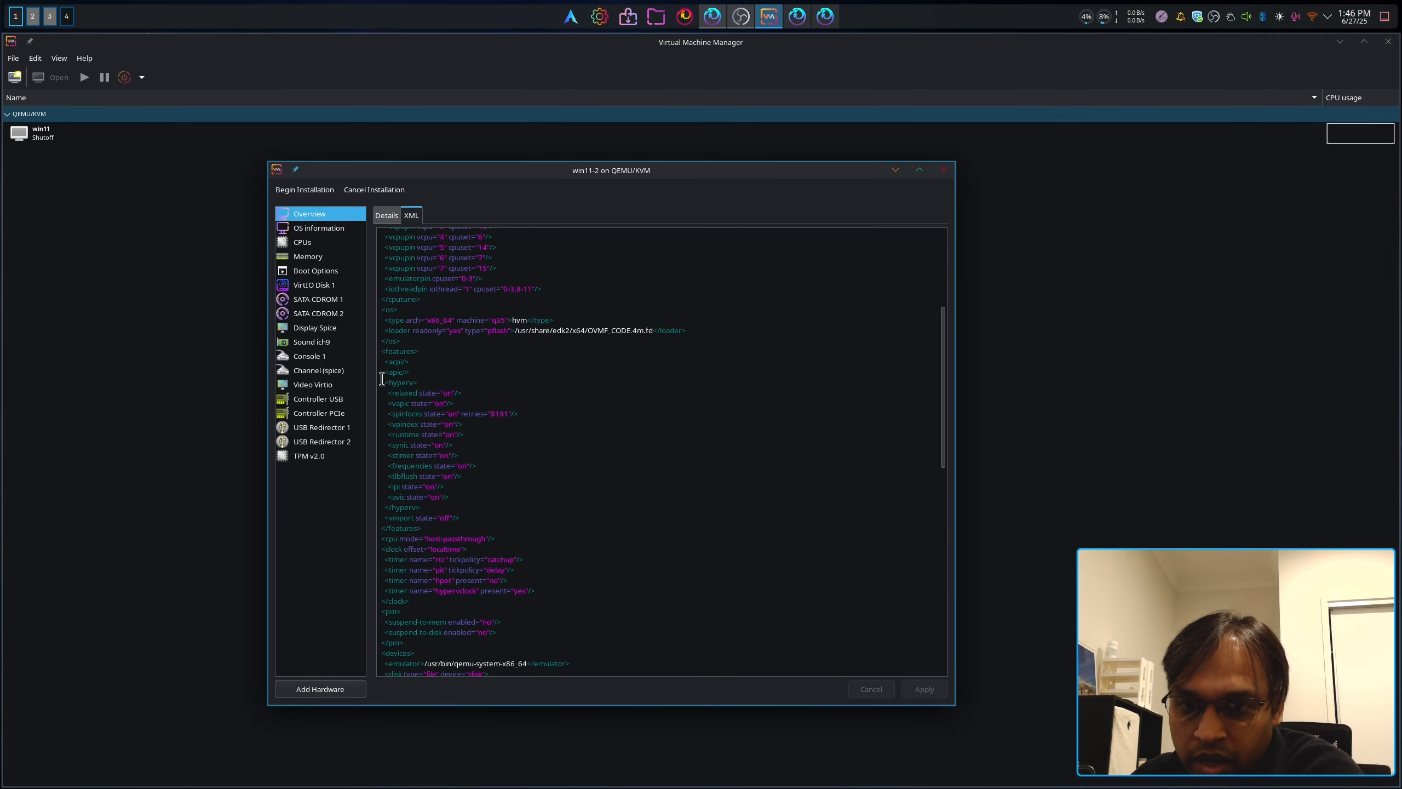
pyautogui.moveTo(385, 382); pyautogui.dragTo(501, 508)
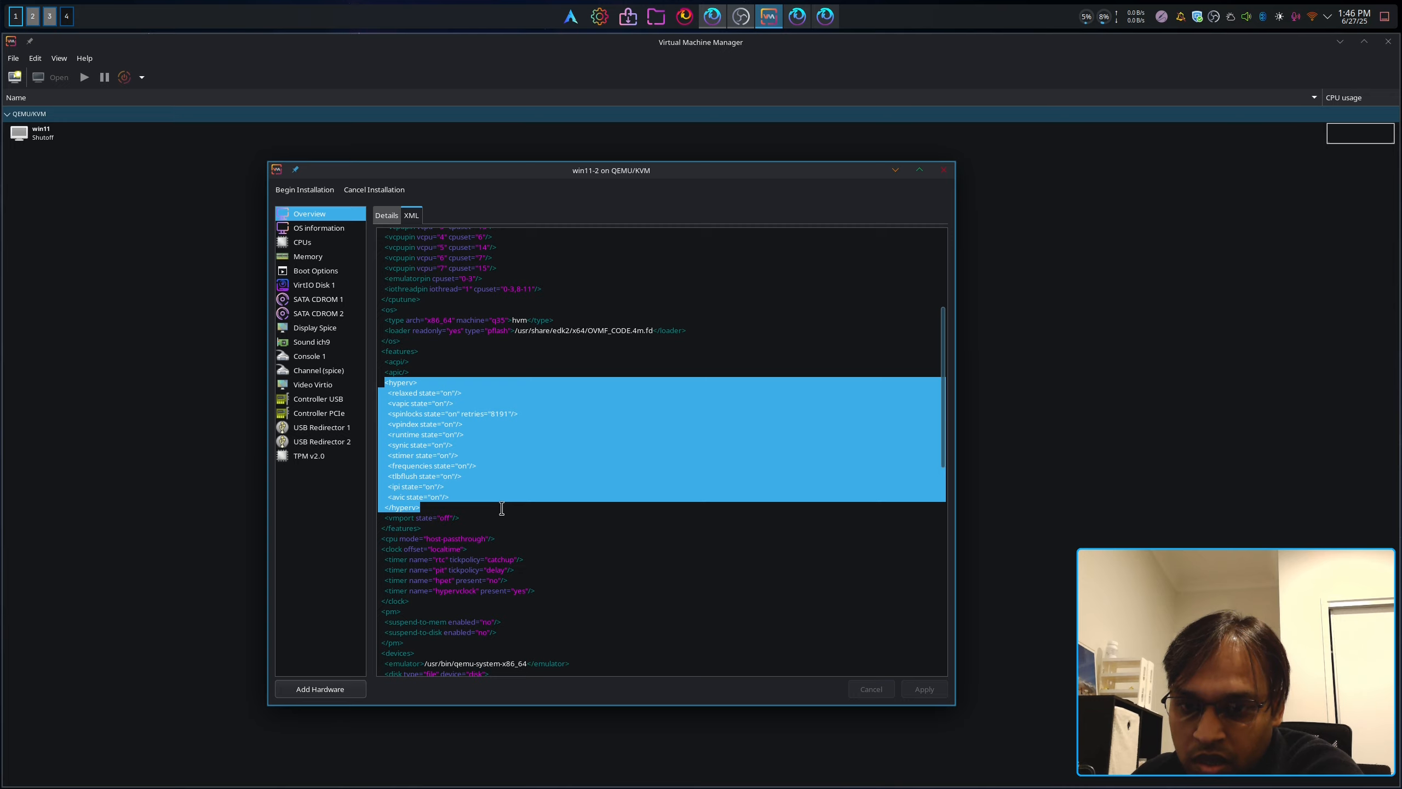
pyautogui.click(482, 446)
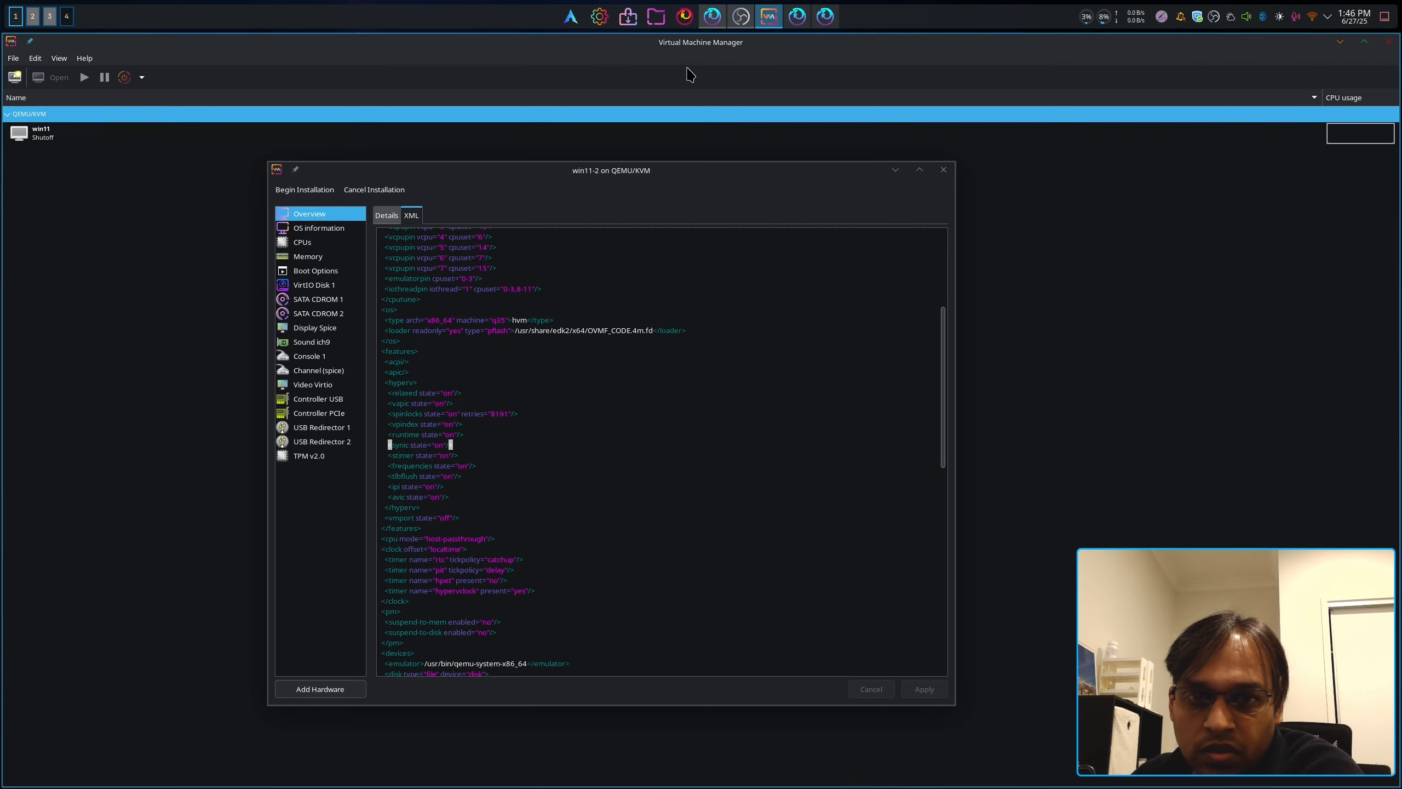
pyautogui.moveTo(732, 26)
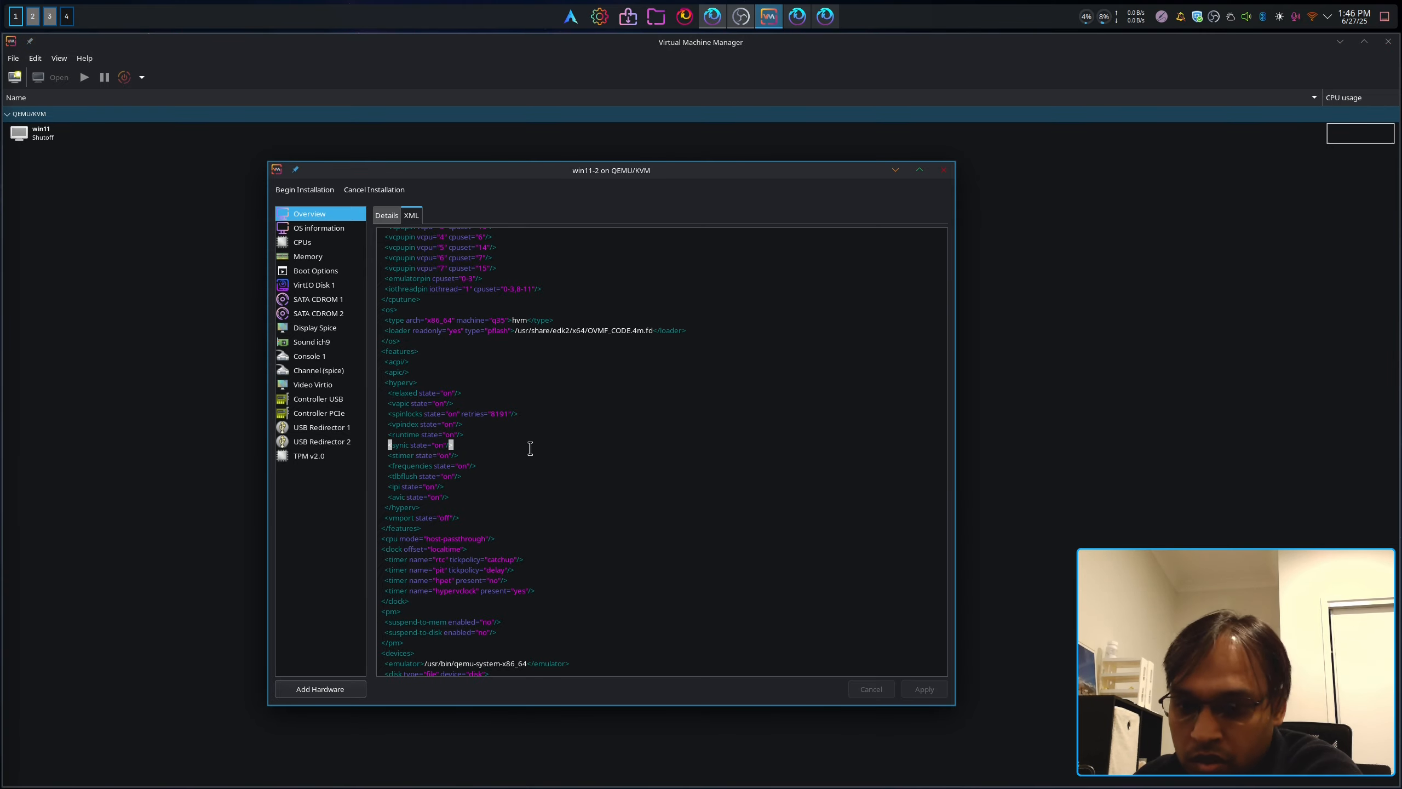
pyautogui.scroll(7, 507, 422)
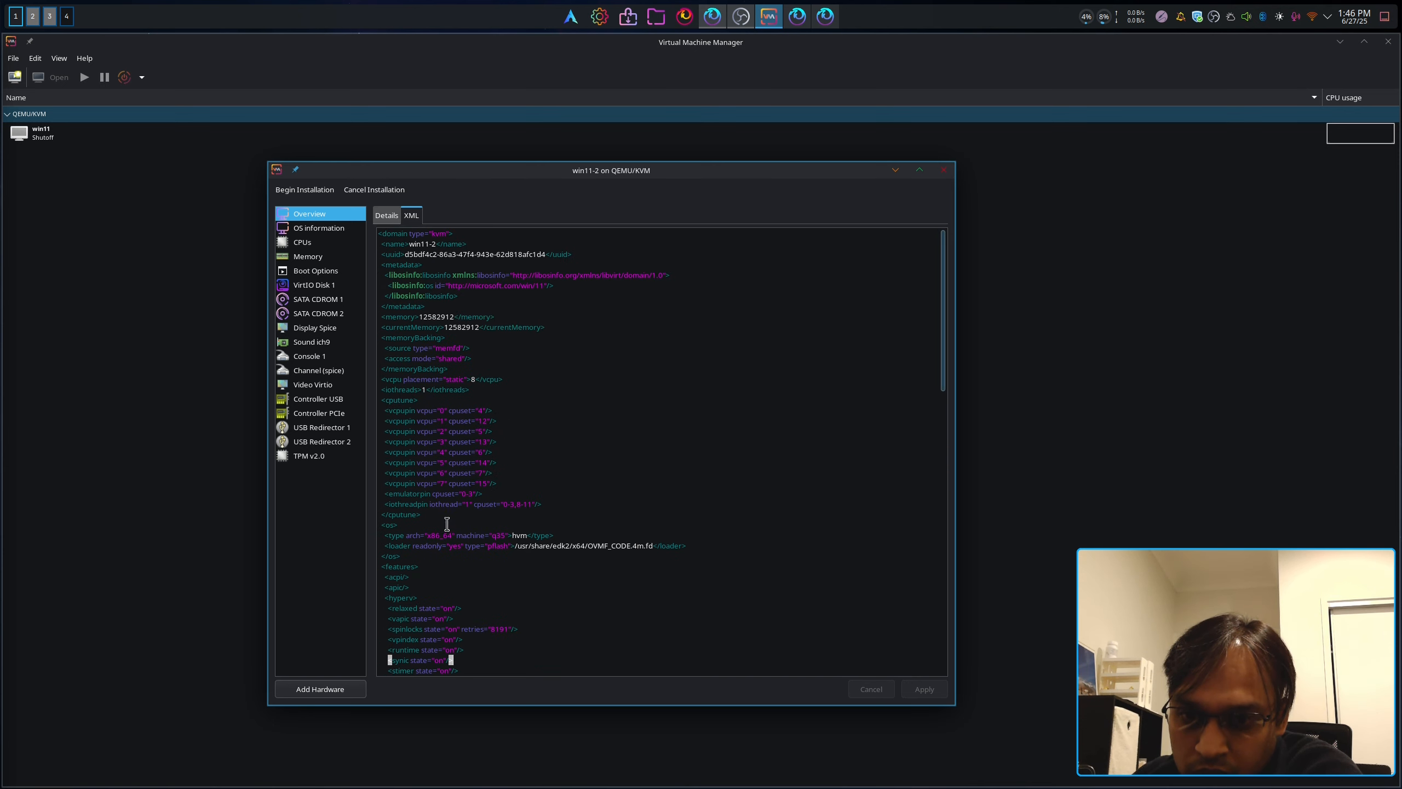
pyautogui.scroll(-9, 447, 524)
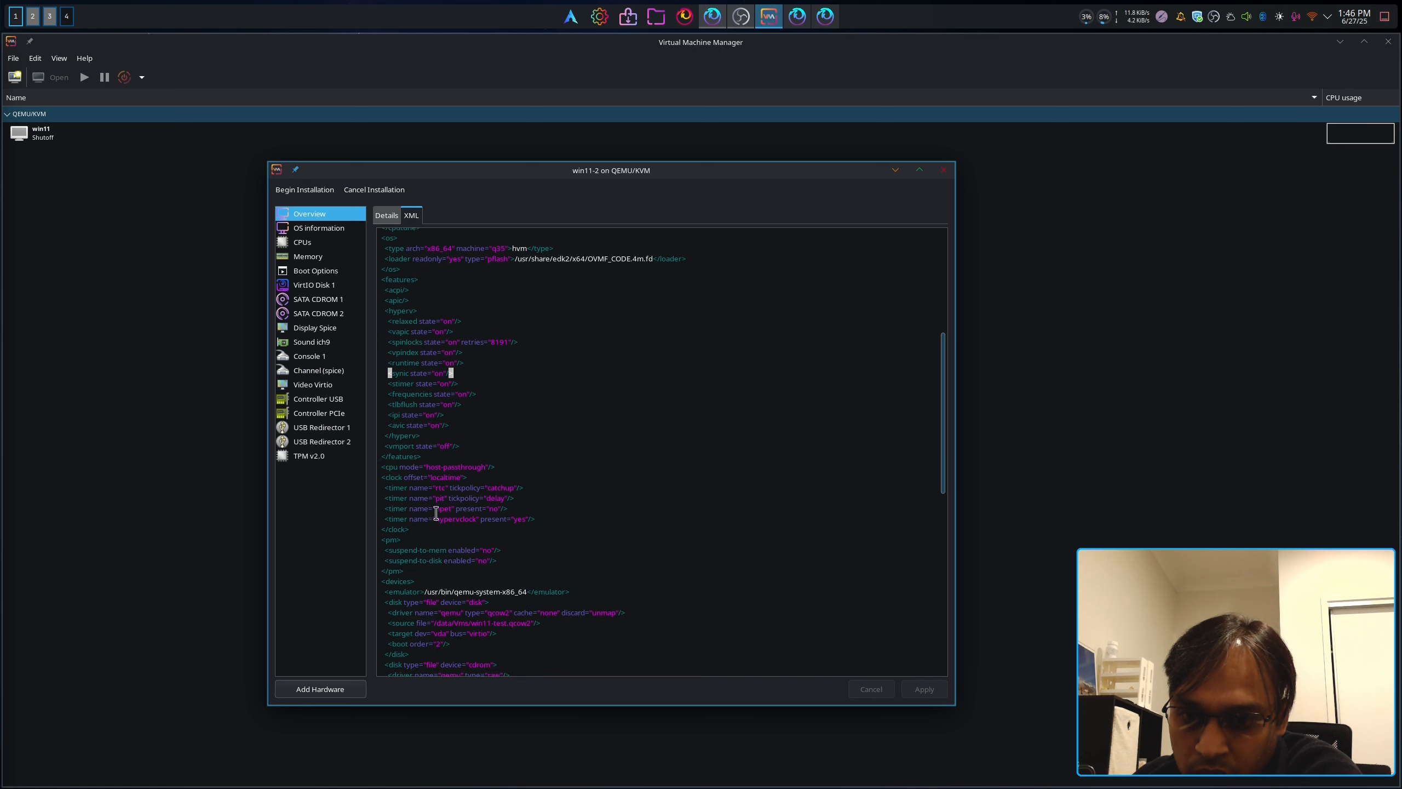
pyautogui.moveTo(509, 466); pyautogui.dragTo(369, 466)
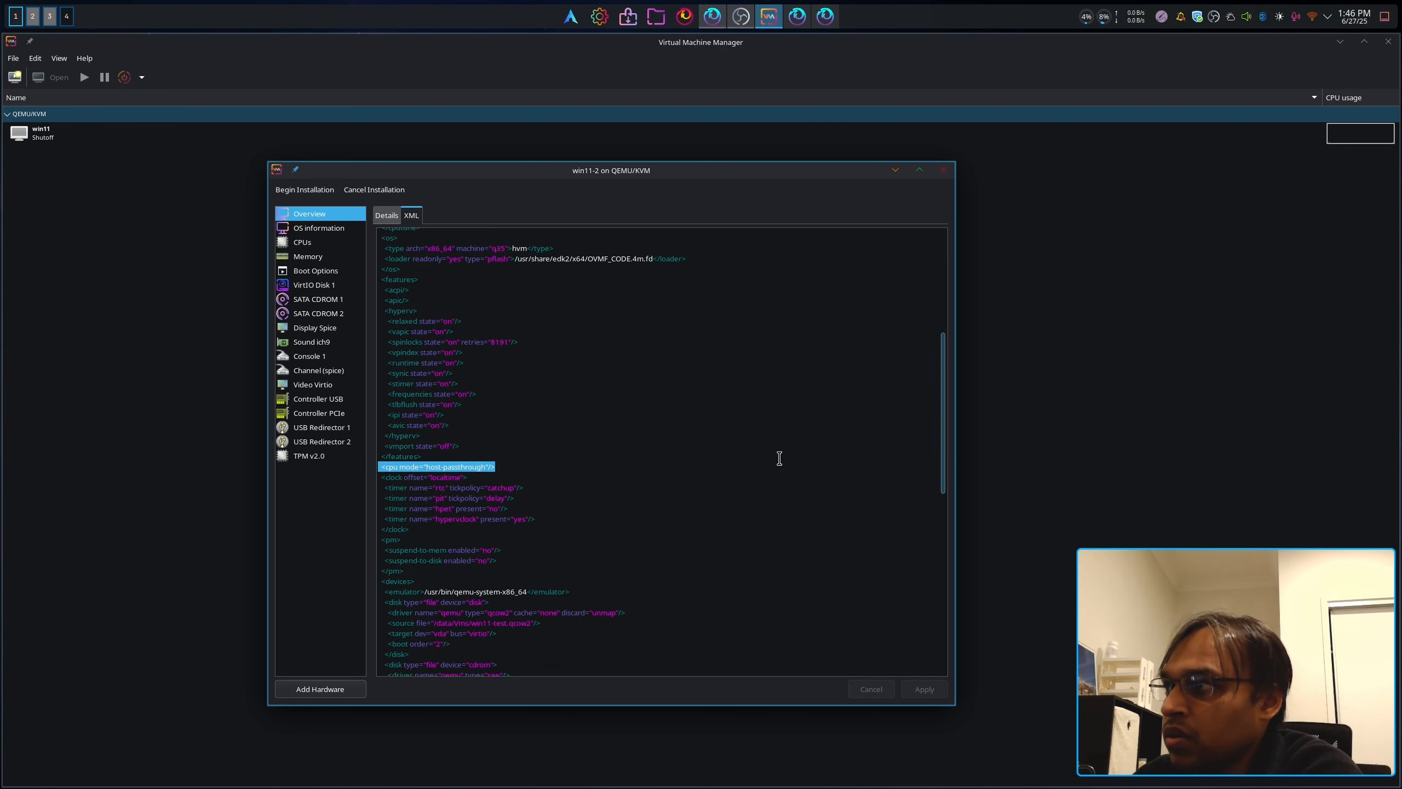
pyautogui.click(535, 472)
pyautogui.moveTo(464, 470); pyautogui.dragTo(380, 464)
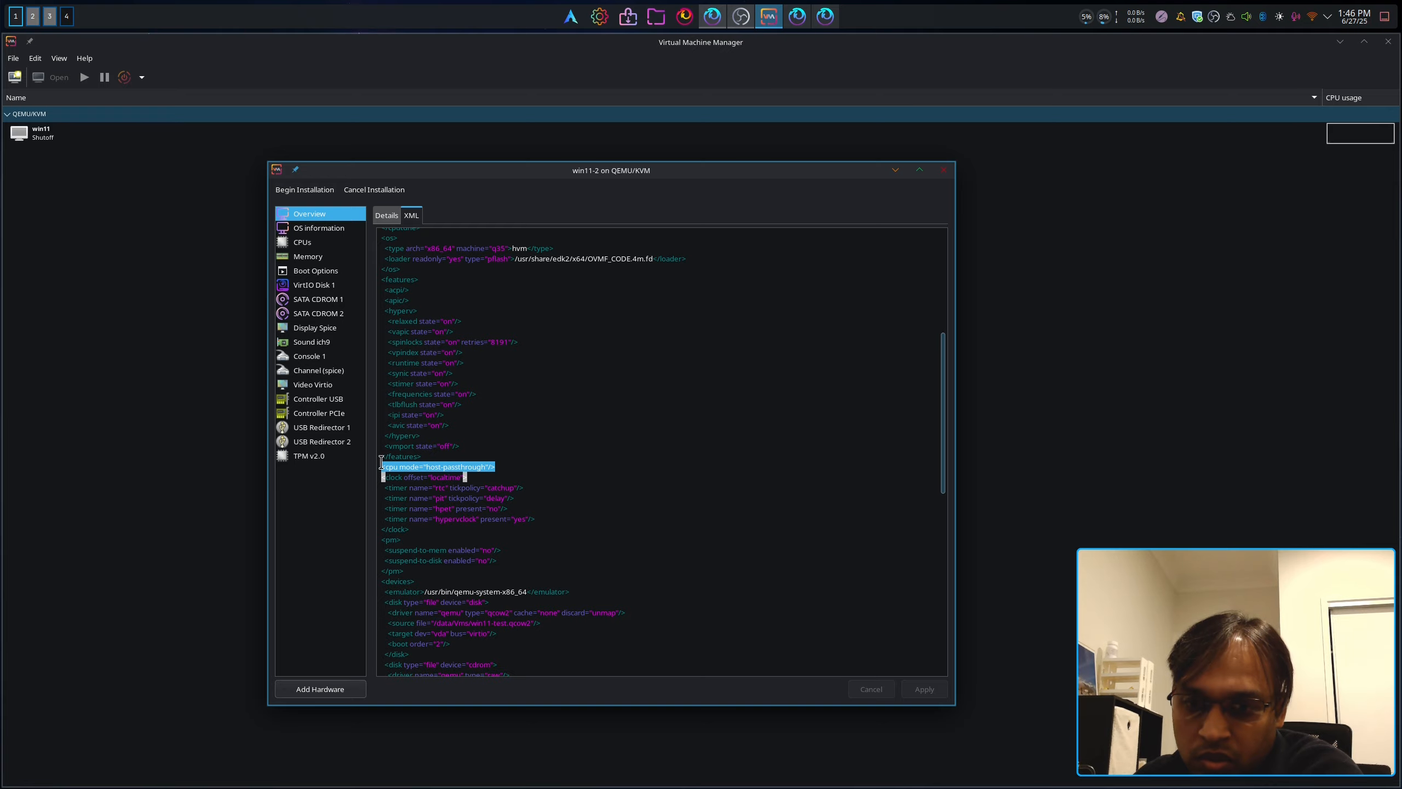
pyautogui.click(608, 457)
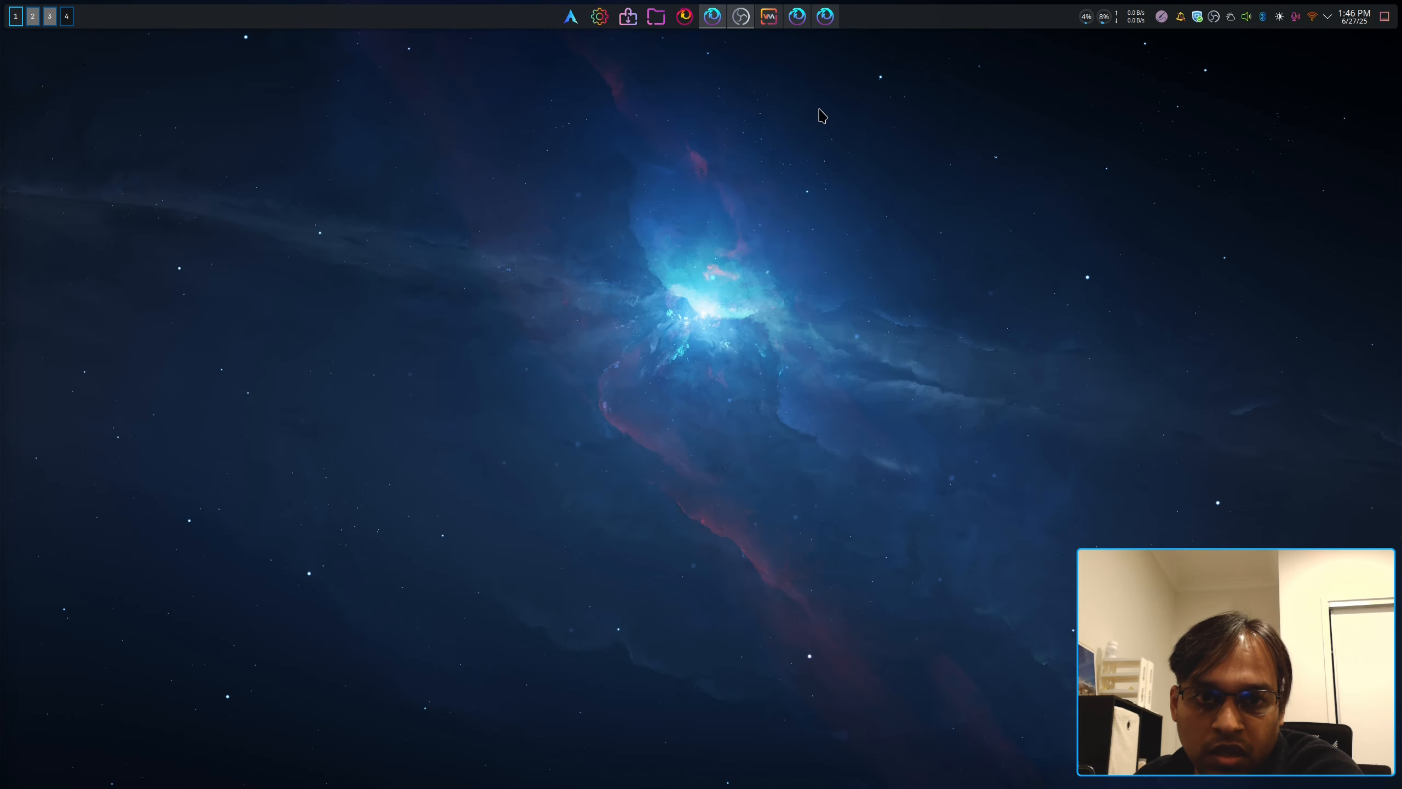
# Step: Close the winutil browser window and return to win11-vm.xml, clearing the old selection
pyautogui.click(796, 18)
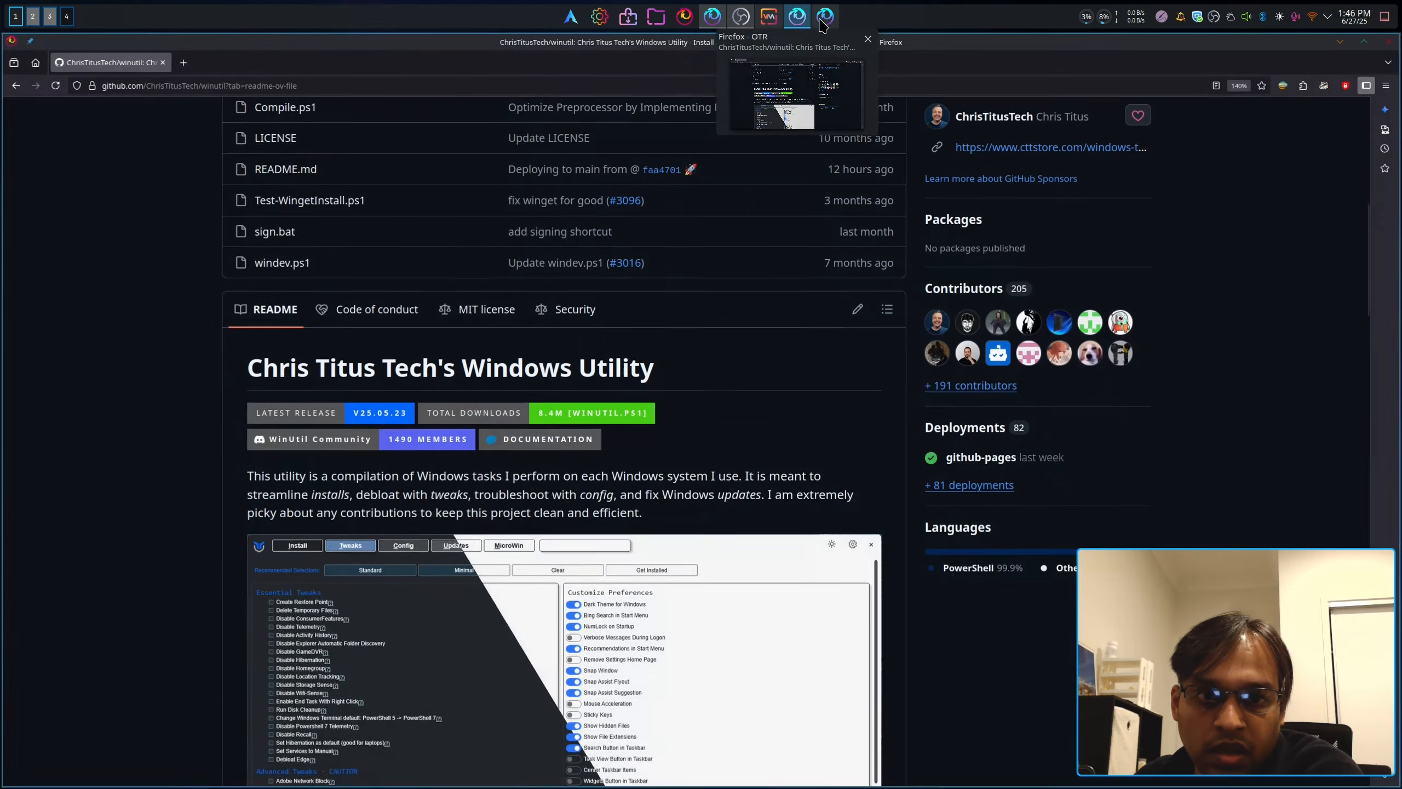
pyautogui.moveTo(826, 22)
pyautogui.click(1389, 42)
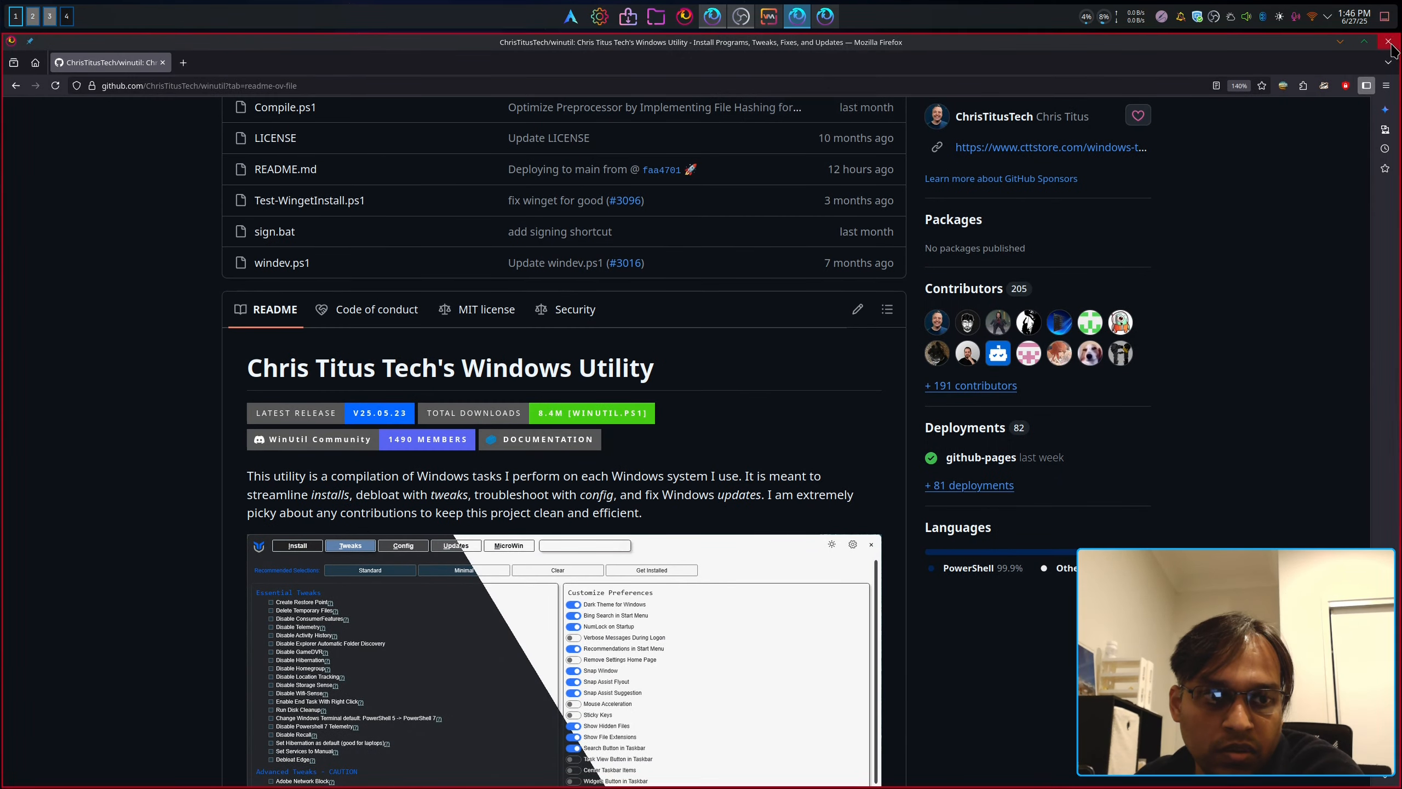
pyautogui.click(816, 19)
pyautogui.click(361, 558)
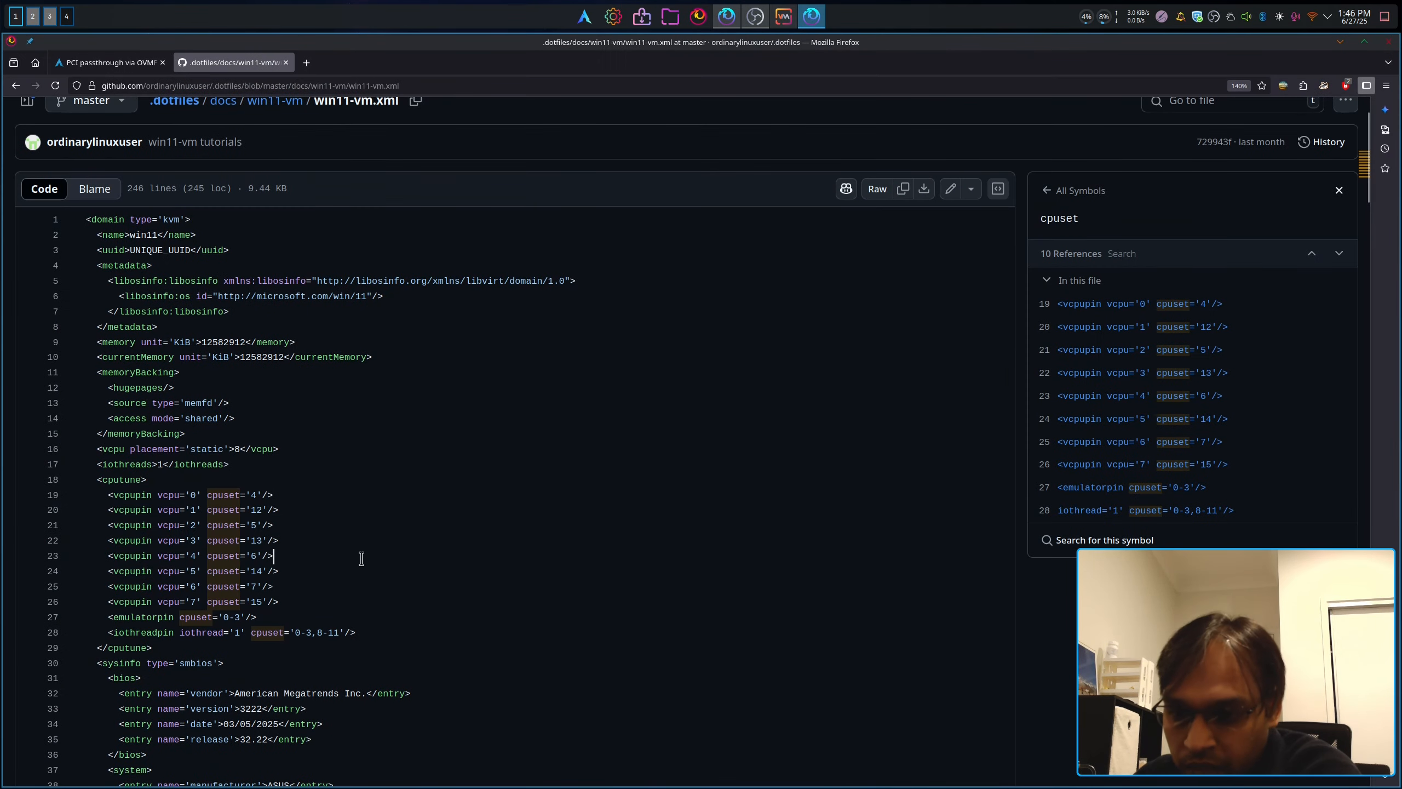
# Step: Copy the <cpu> block, lines 91–95, with its topology, cache passthrough and topoext lines
pyautogui.scroll(2, 93, 453)
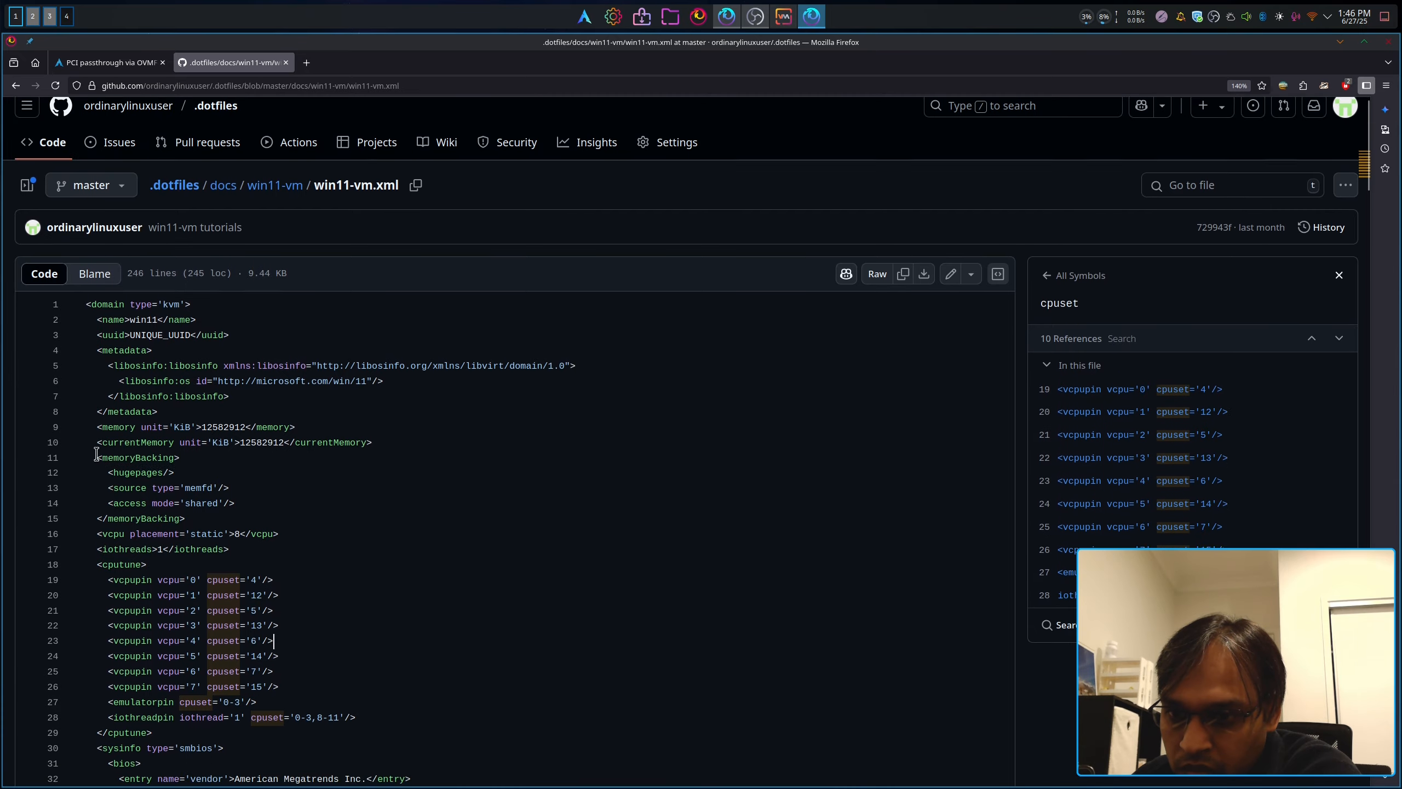
pyautogui.scroll(-8, 105, 481)
pyautogui.scroll(-10, 102, 467)
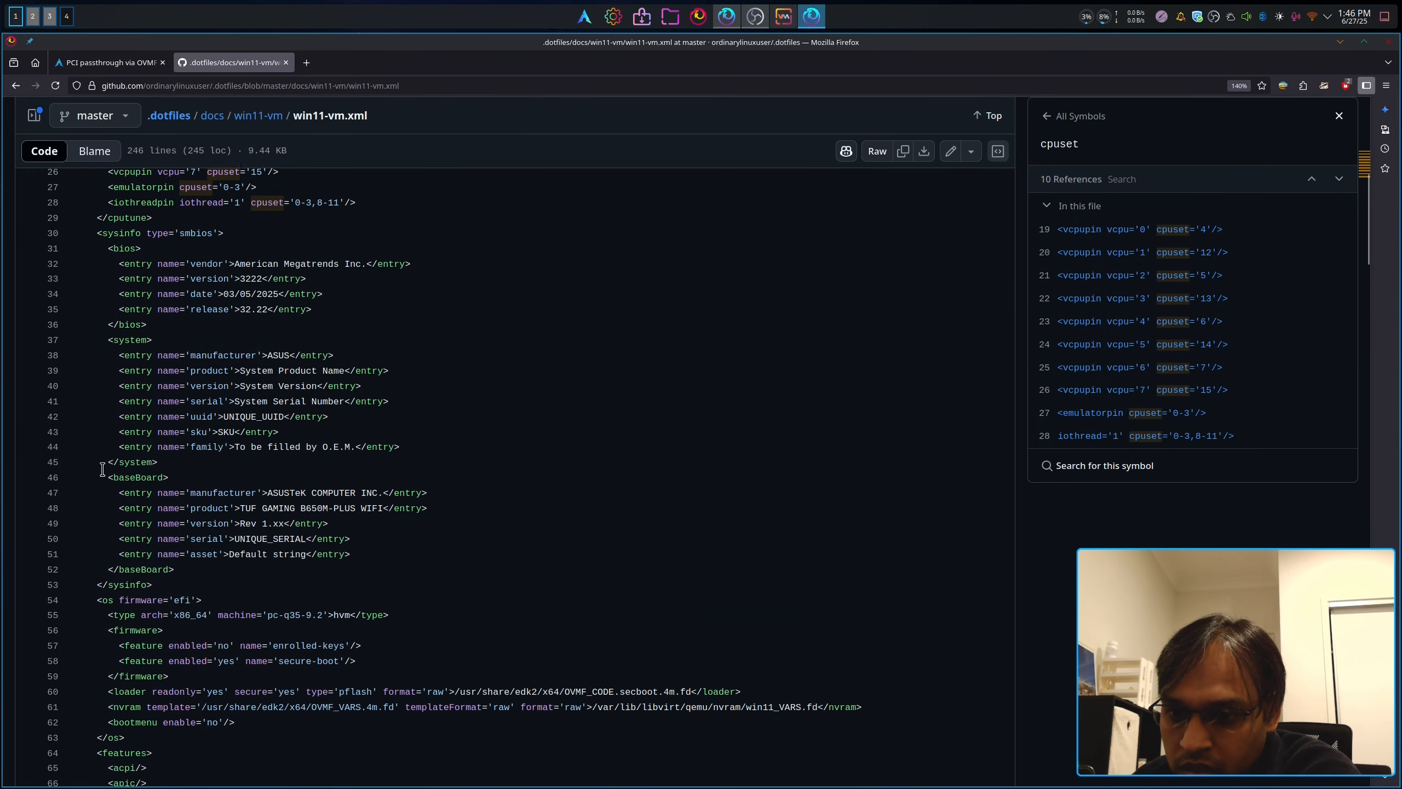
pyautogui.scroll(-4, 101, 471)
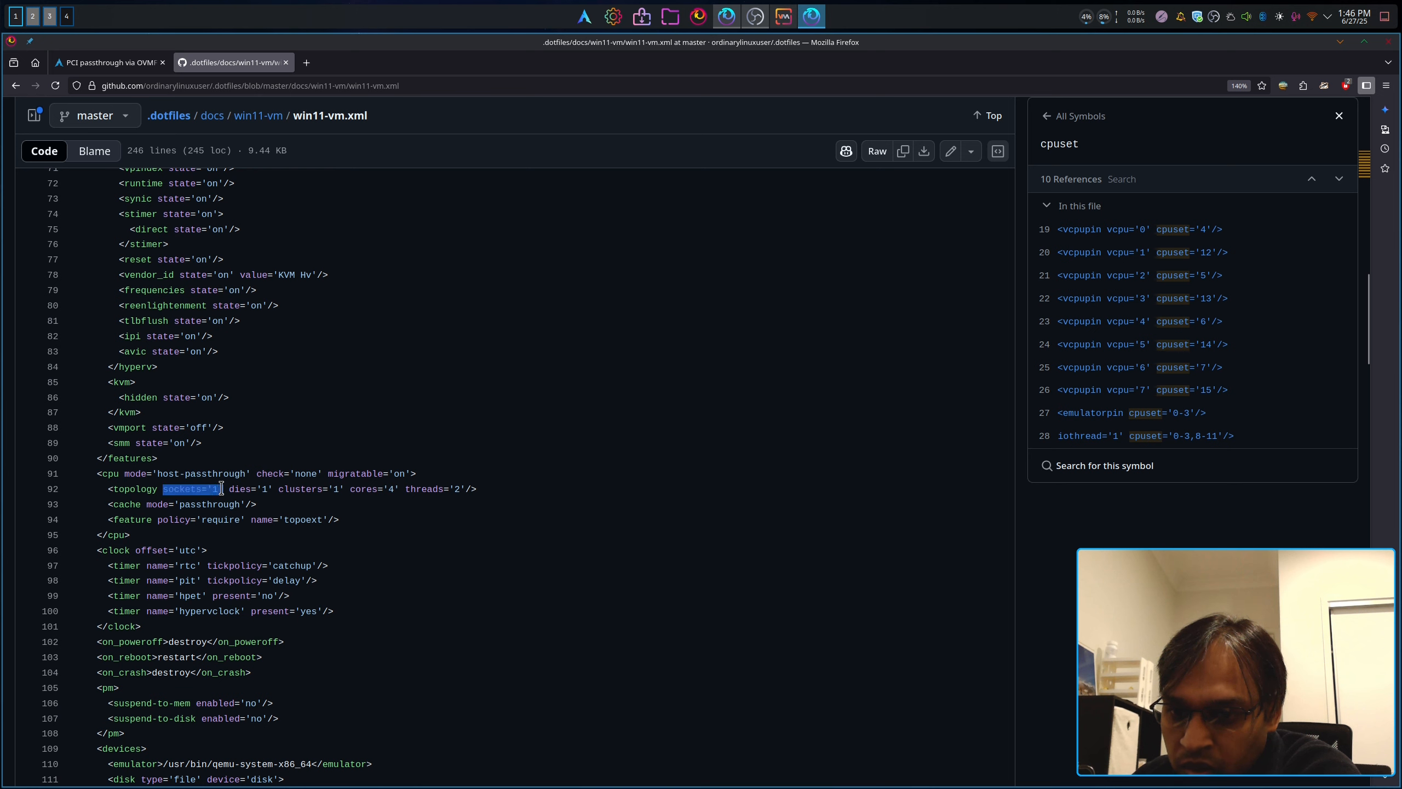
pyautogui.moveTo(351, 489); pyautogui.dragTo(416, 489)
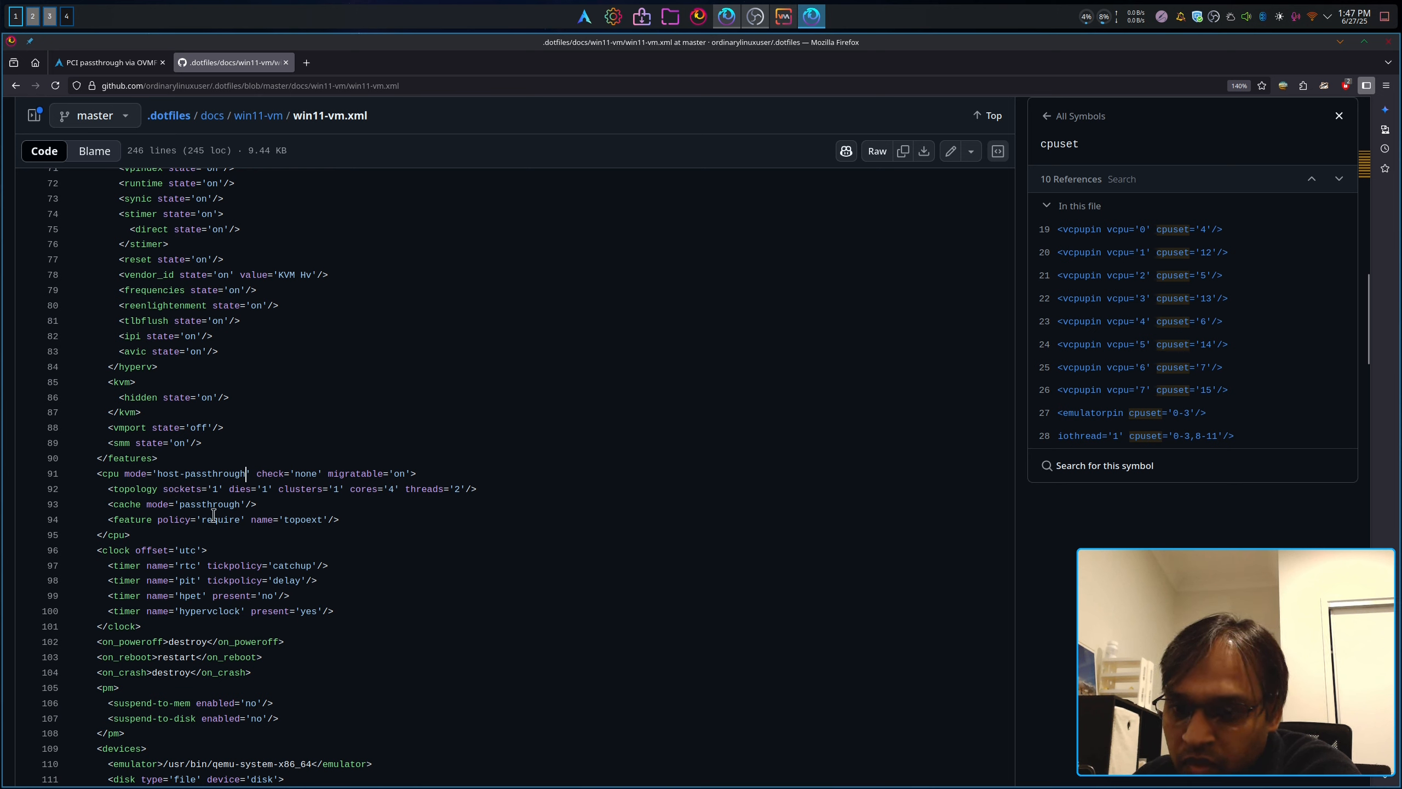
pyautogui.moveTo(255, 504); pyautogui.dragTo(94, 496)
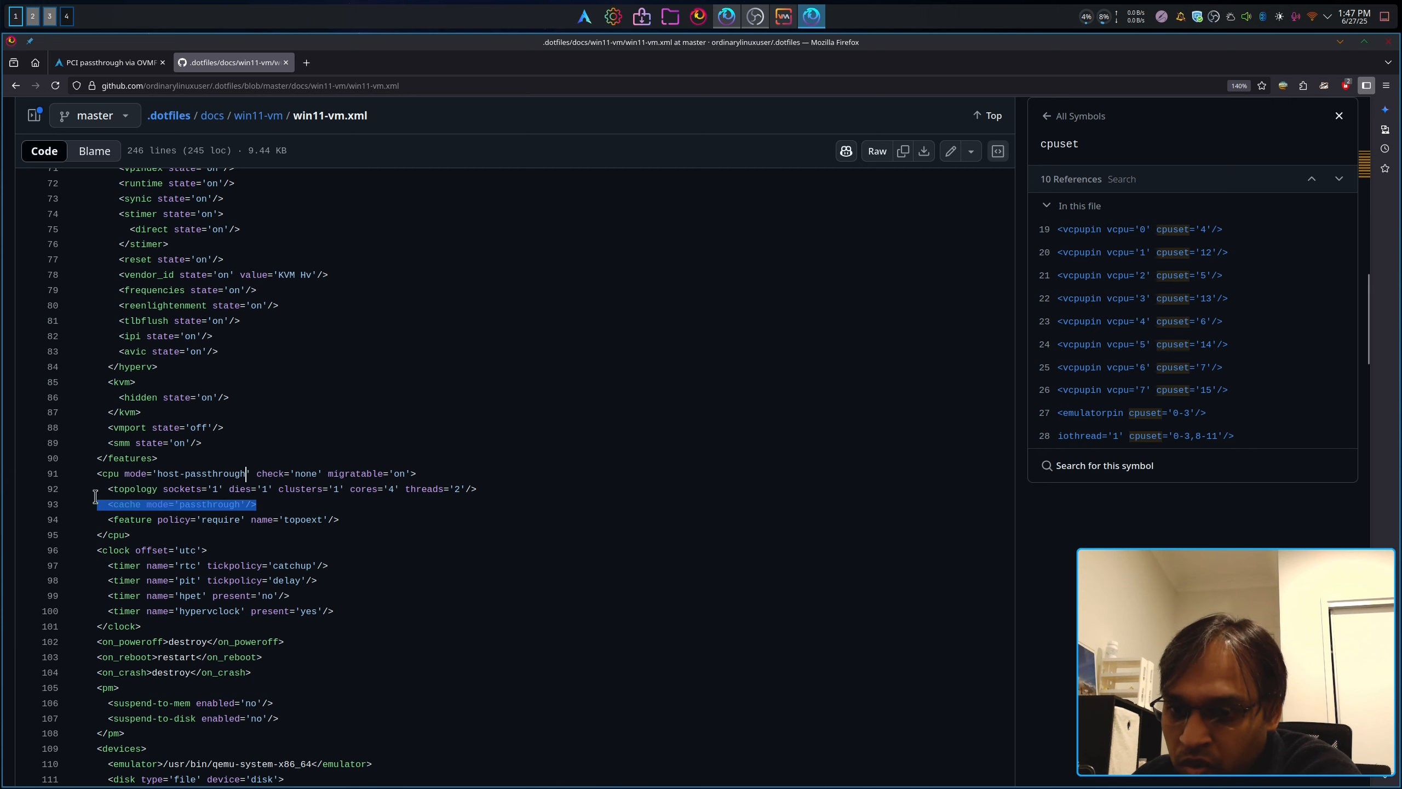
pyautogui.click(272, 529)
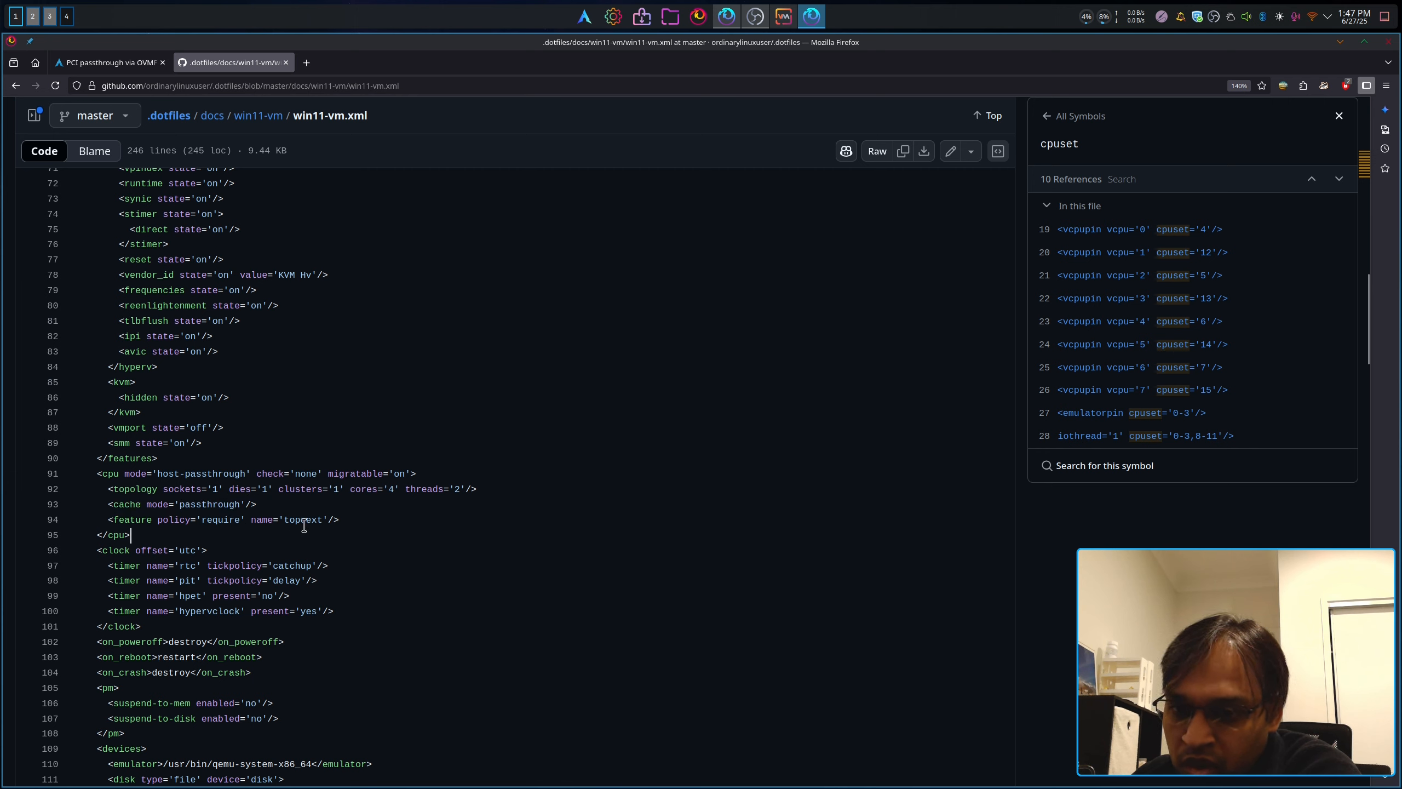
pyautogui.tripleClick(290, 519)
pyautogui.click(180, 549)
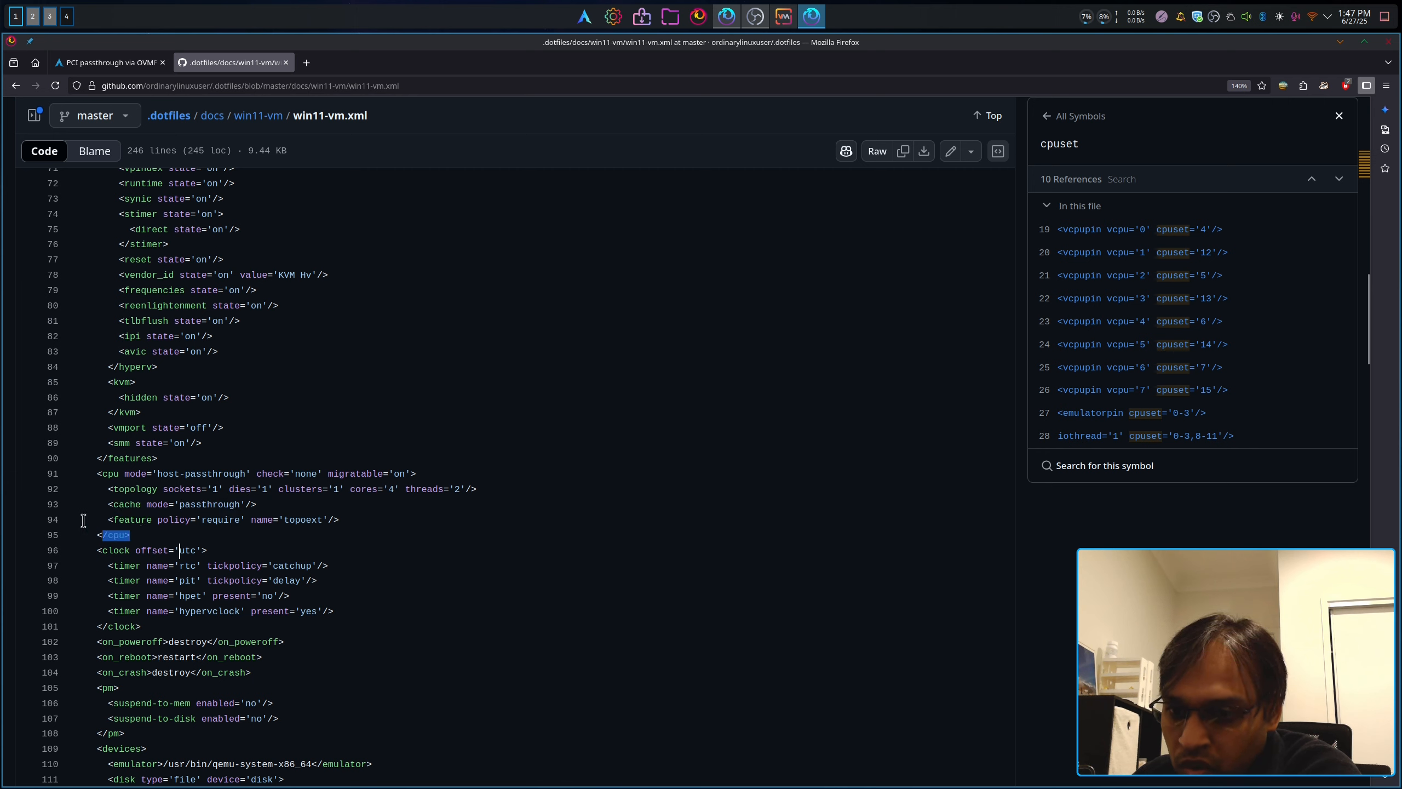
pyautogui.moveTo(83, 520); pyautogui.dragTo(54, 473)
pyautogui.hotkey('ctrl', 'c')
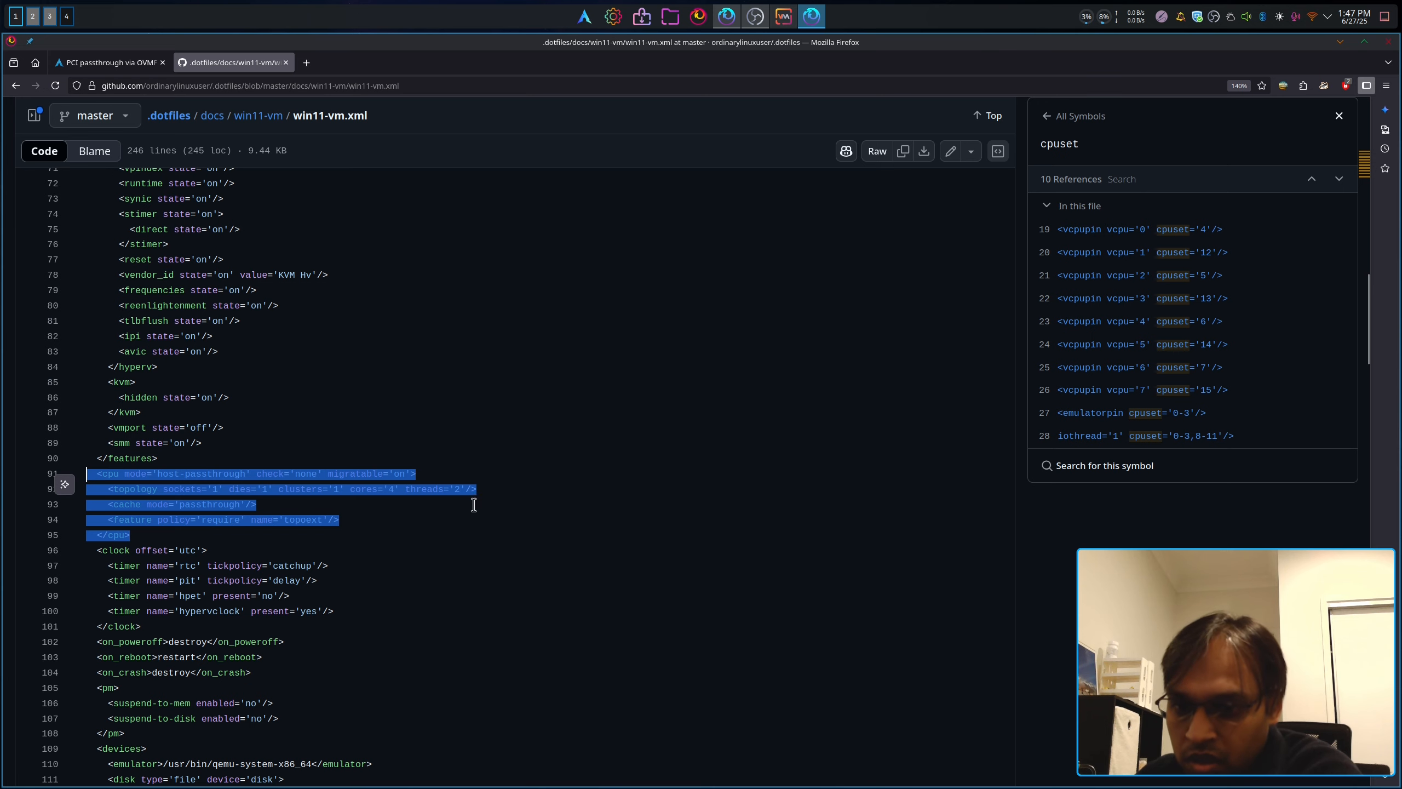
pyautogui.click(471, 456)
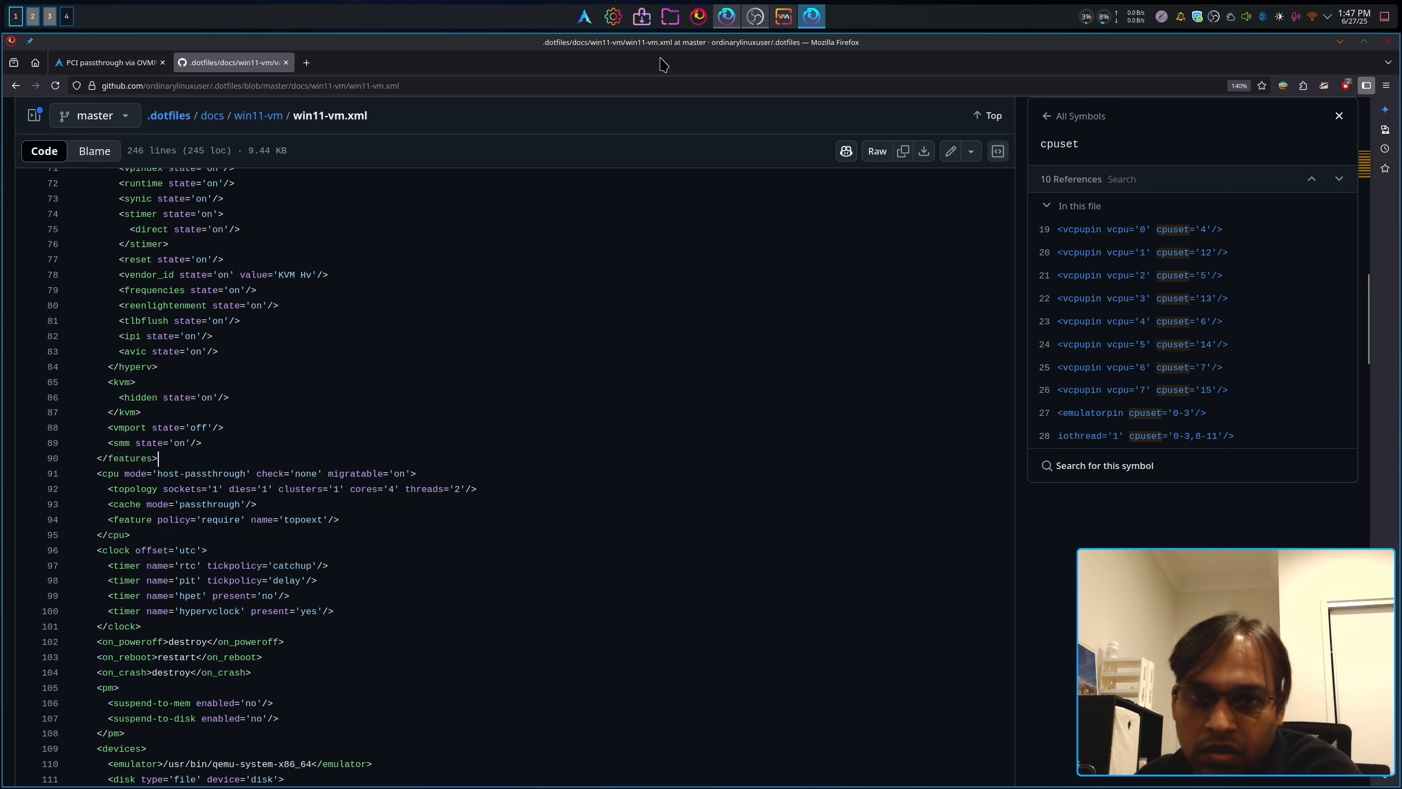
# Step: Replace the one-line <cpu mode="host-passthrough"/> with the pasted cpu block and apply
pyautogui.click(783, 16)
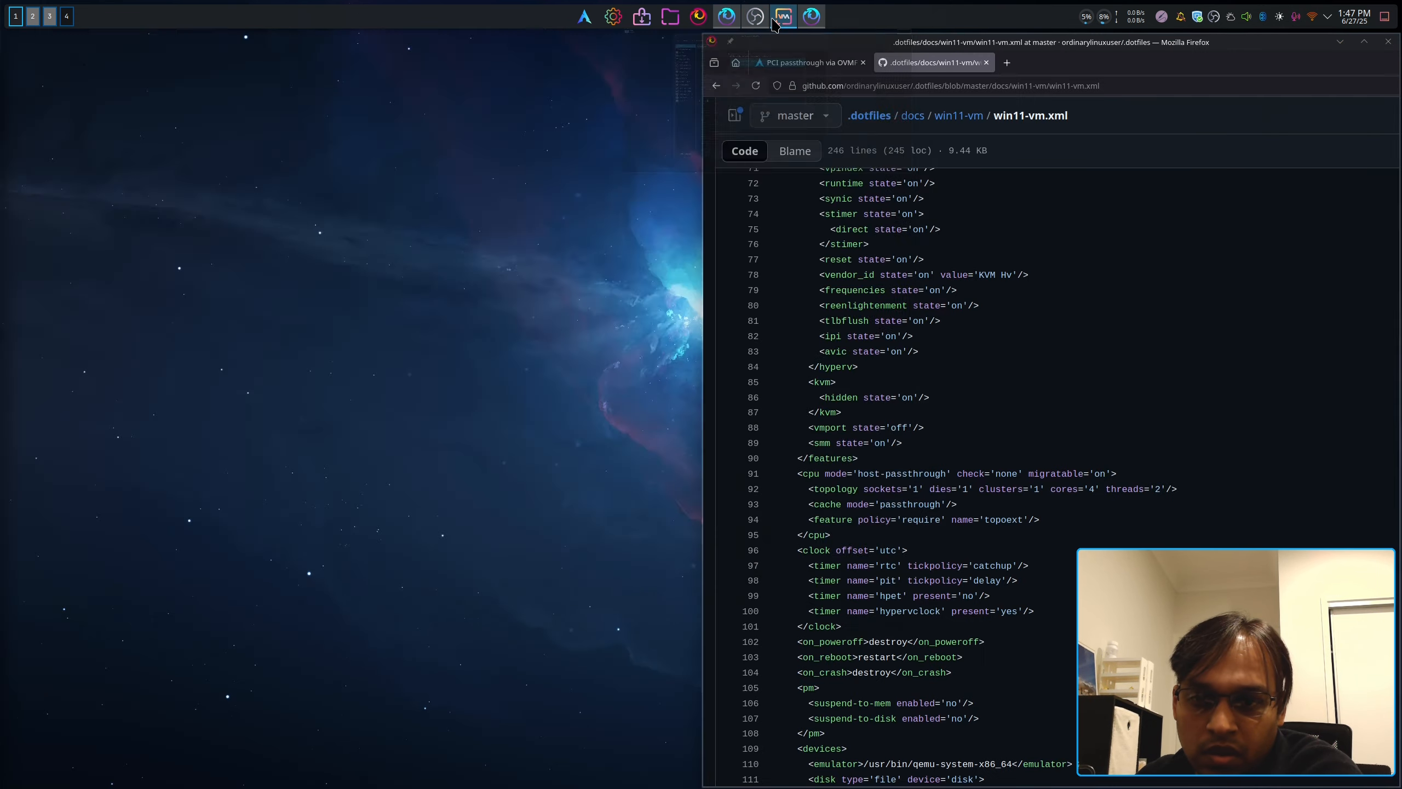
pyautogui.moveTo(495, 467); pyautogui.dragTo(400, 468)
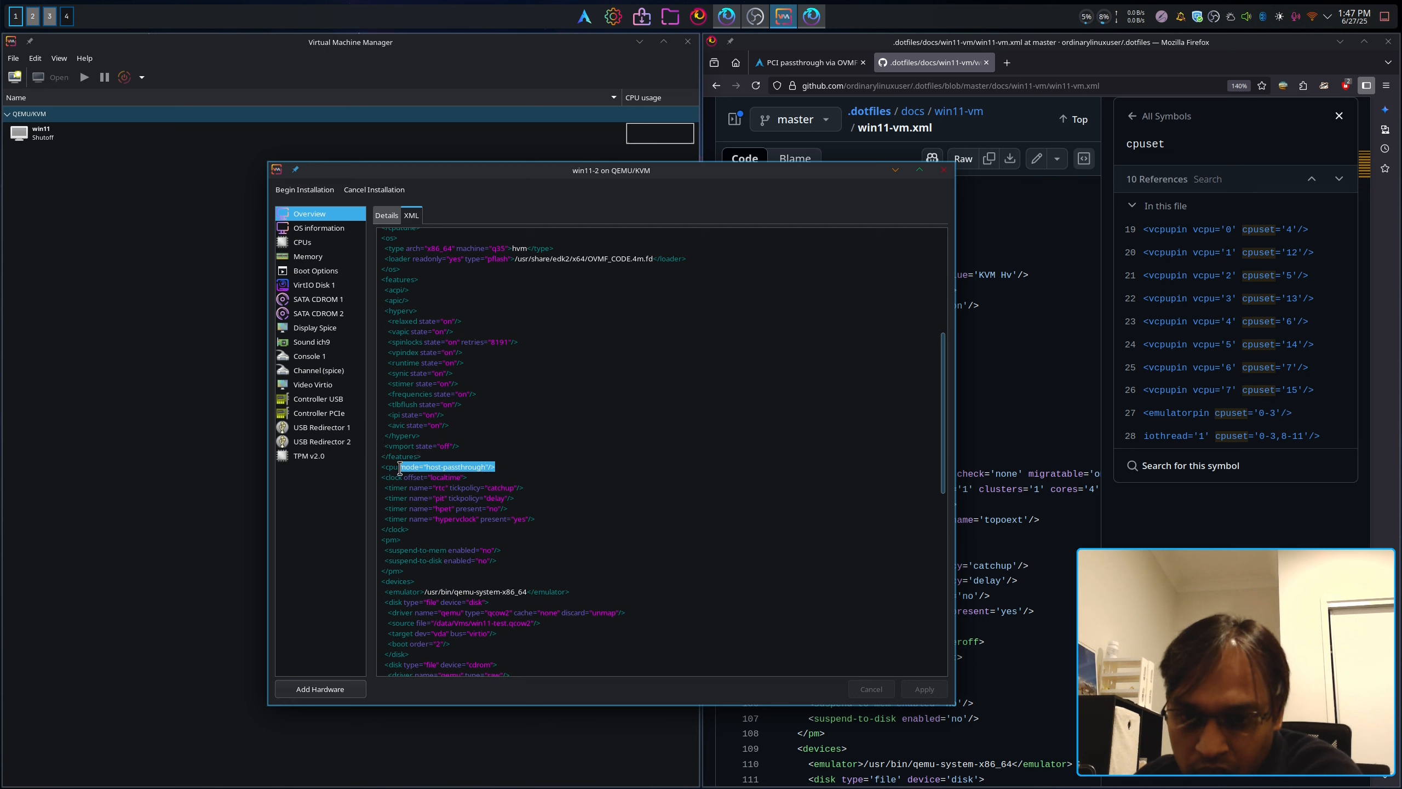
pyautogui.hotkey('ctrl', 'v')
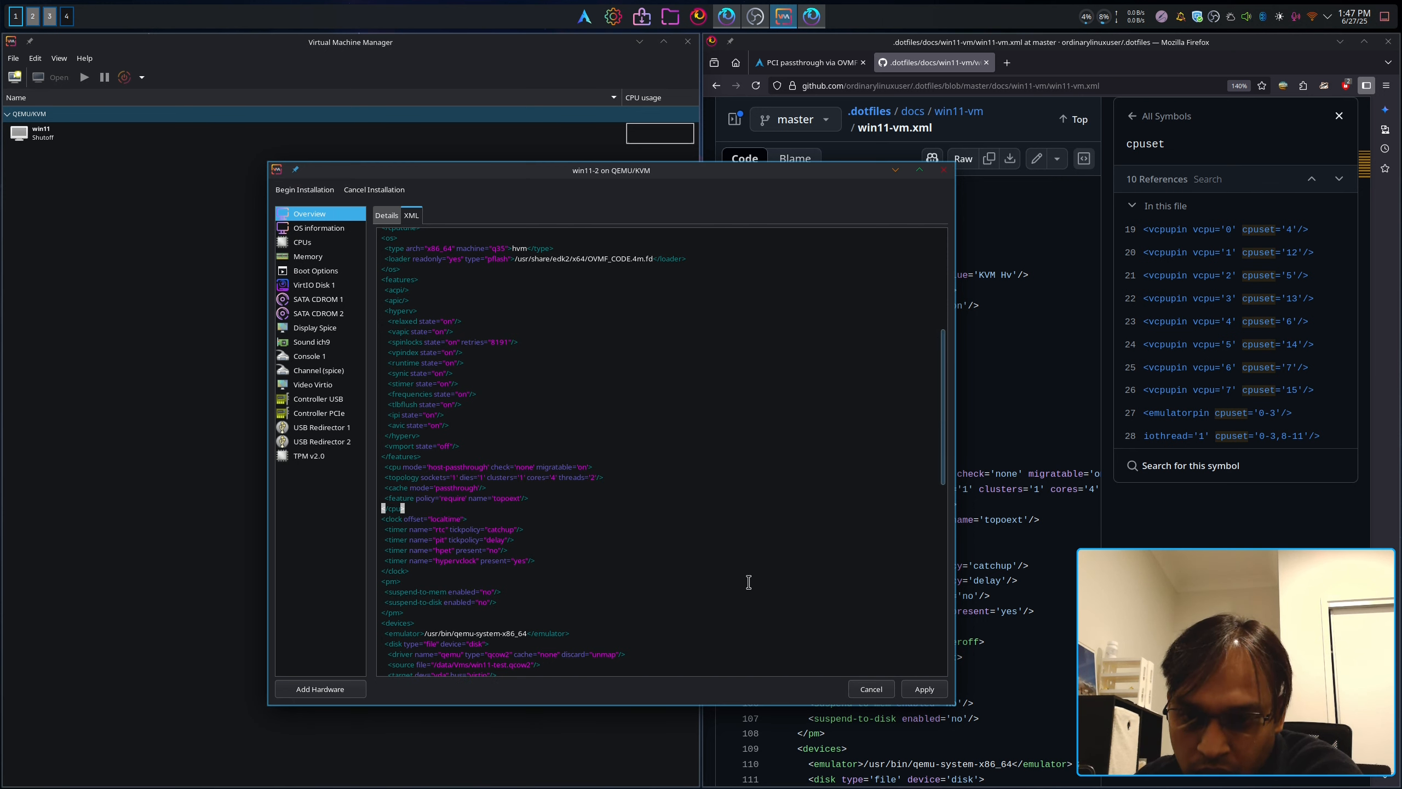
pyautogui.click(919, 691)
# Step: Check win11-2's XML, including vCPUs pinned to host CPUs 4–7 and 12–15
pyautogui.scroll(-11, 583, 477)
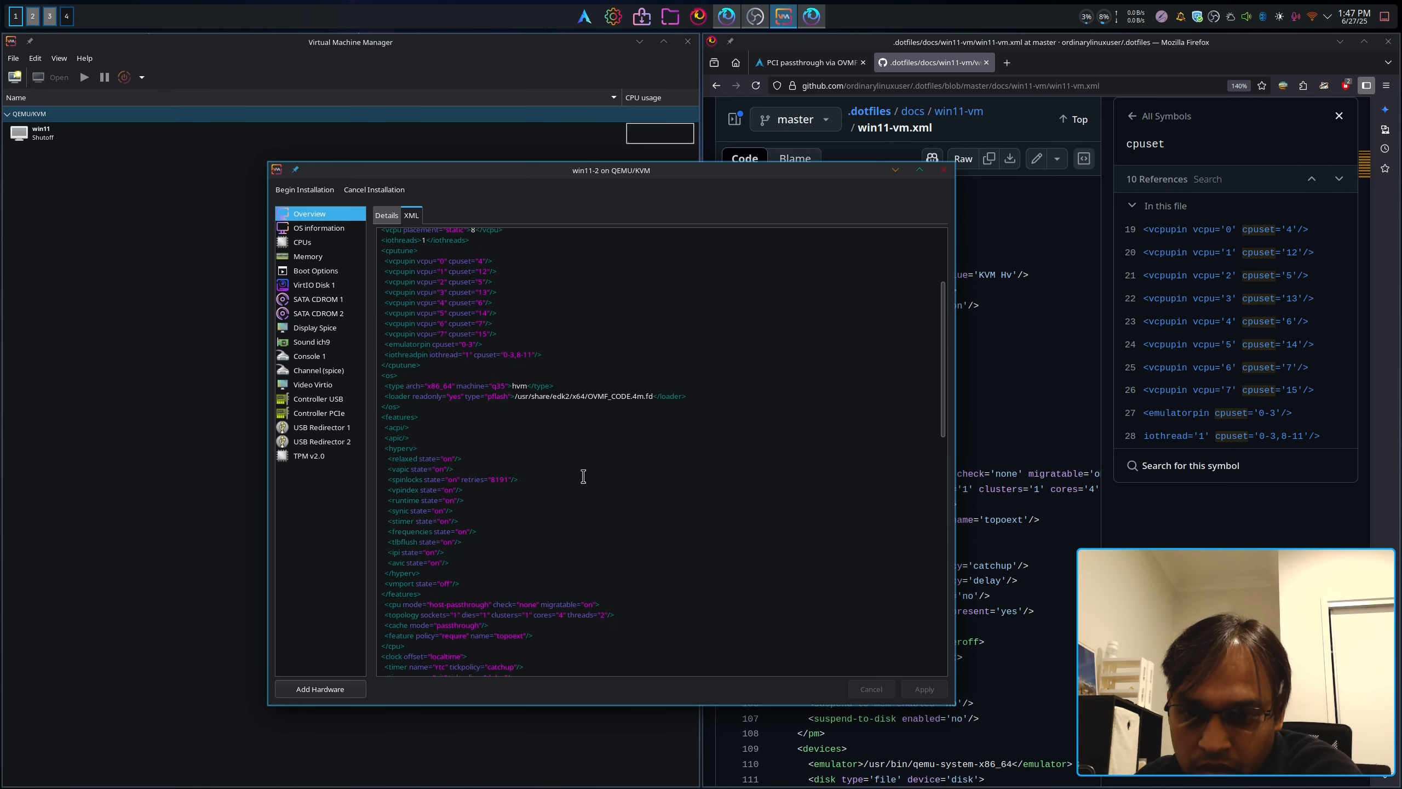
pyautogui.hotkey('alt', 'Tab')
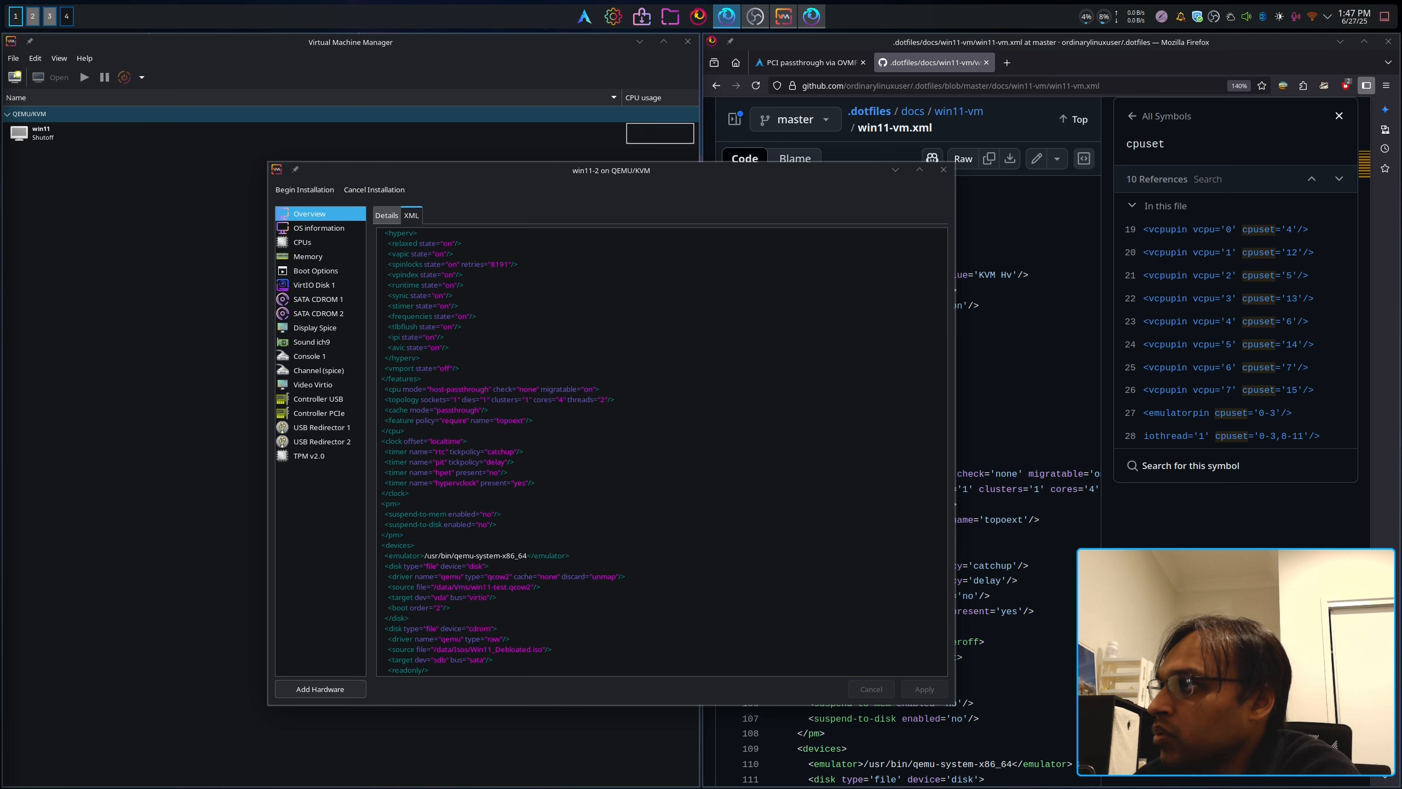
pyautogui.click(591, 496)
pyautogui.scroll(-12, 611, 490)
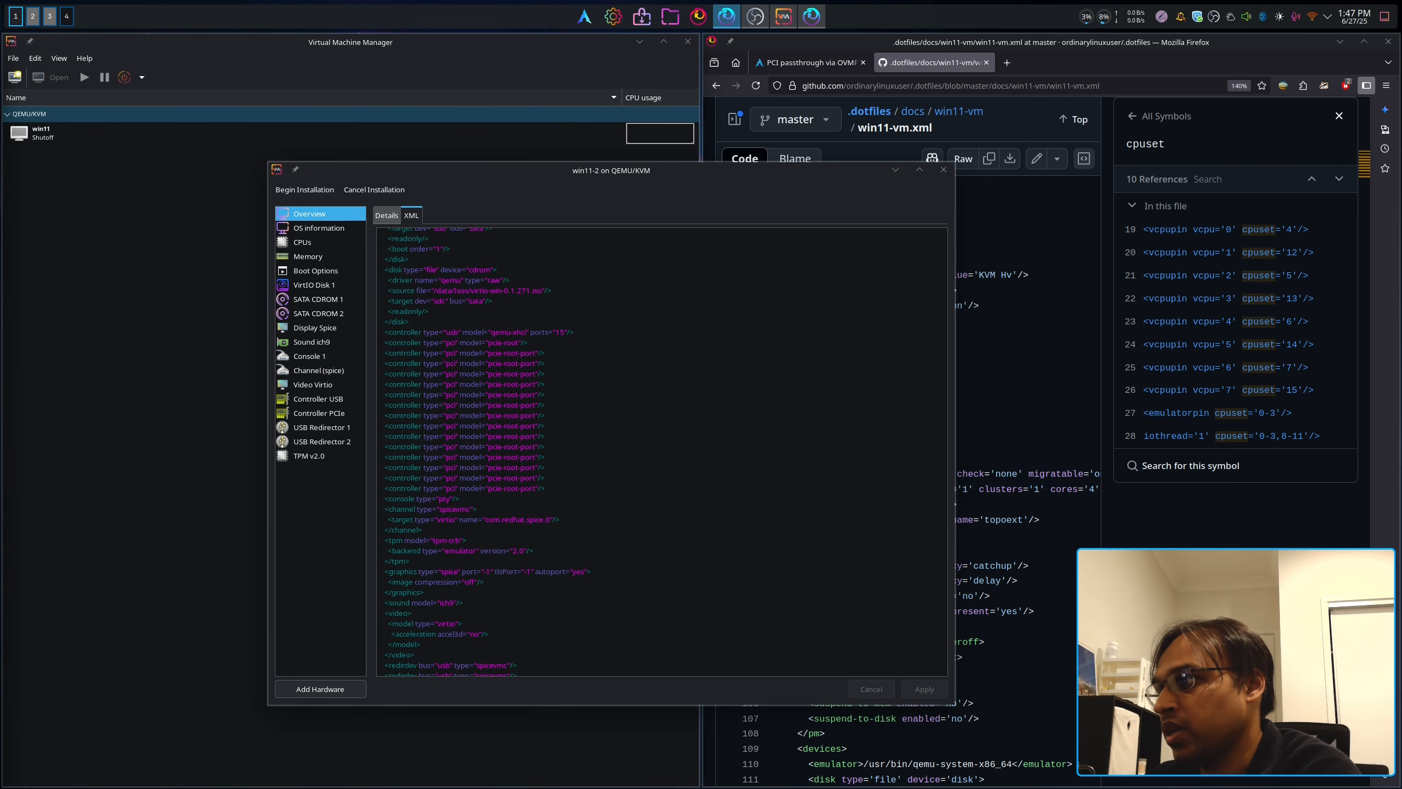
pyautogui.click(473, 751)
pyautogui.click(763, 557)
pyautogui.scroll(15, 767, 559)
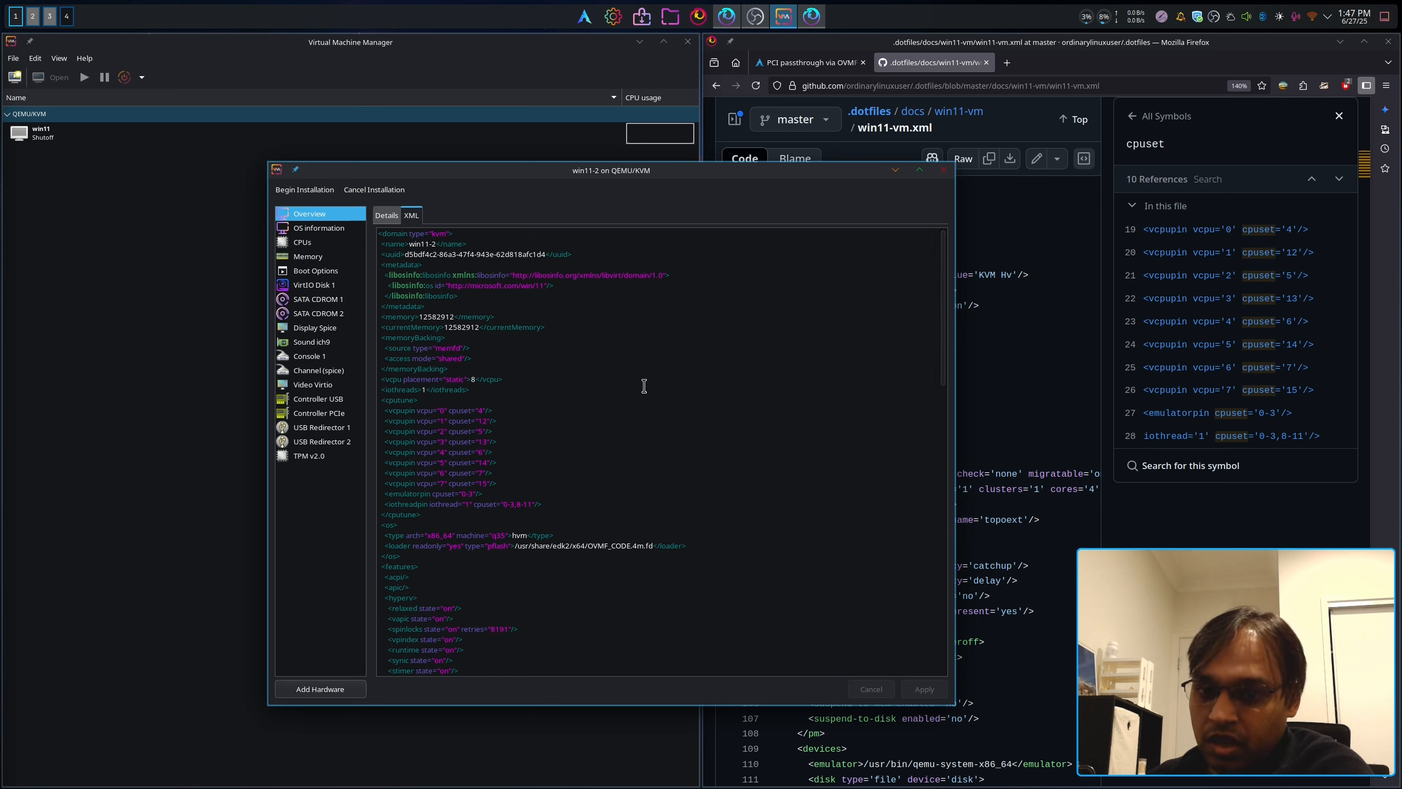
pyautogui.click(554, 482)
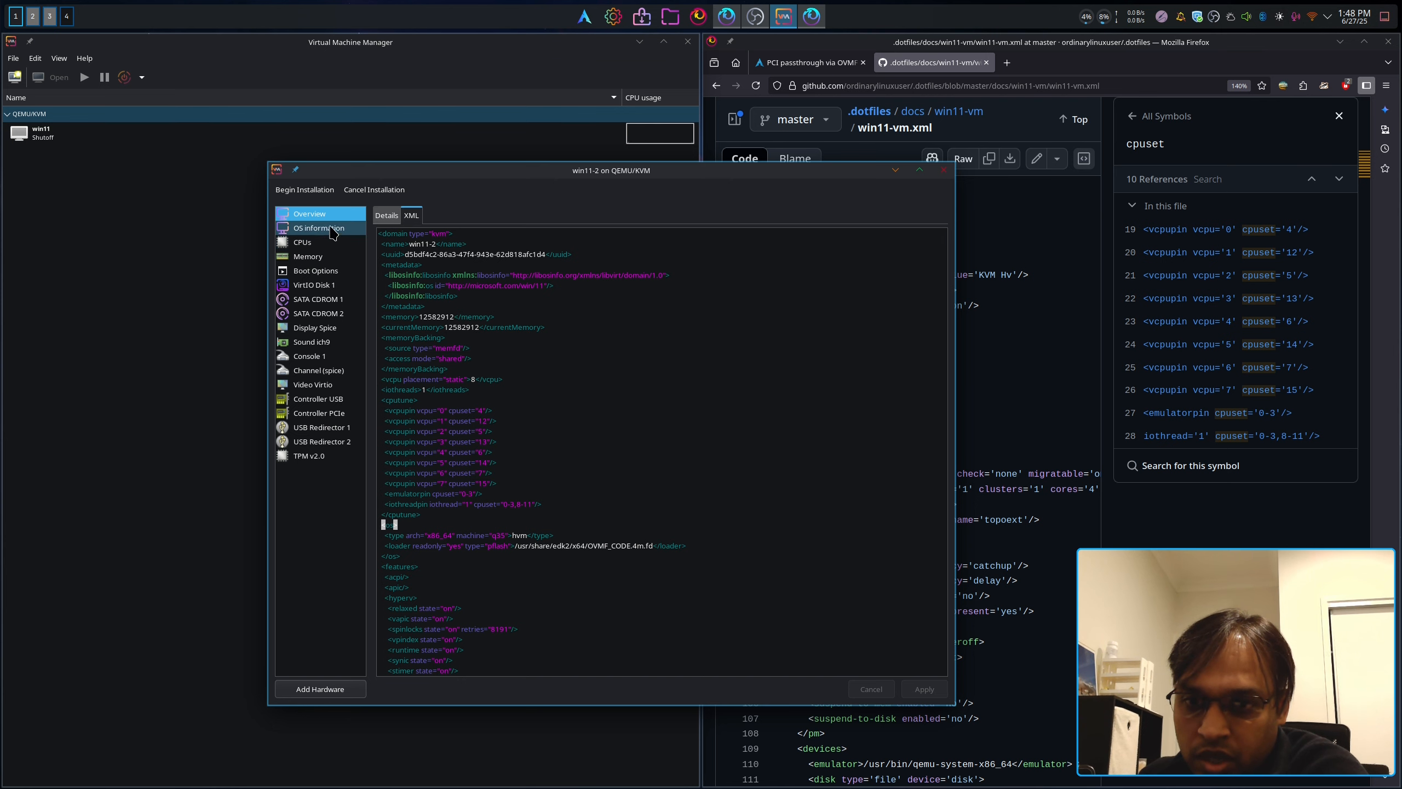
# Step: Verify the CPUs page shows 1 socket, 4 cores, 2 threads, then start Add Hardware
pyautogui.click(387, 214)
pyautogui.click(309, 243)
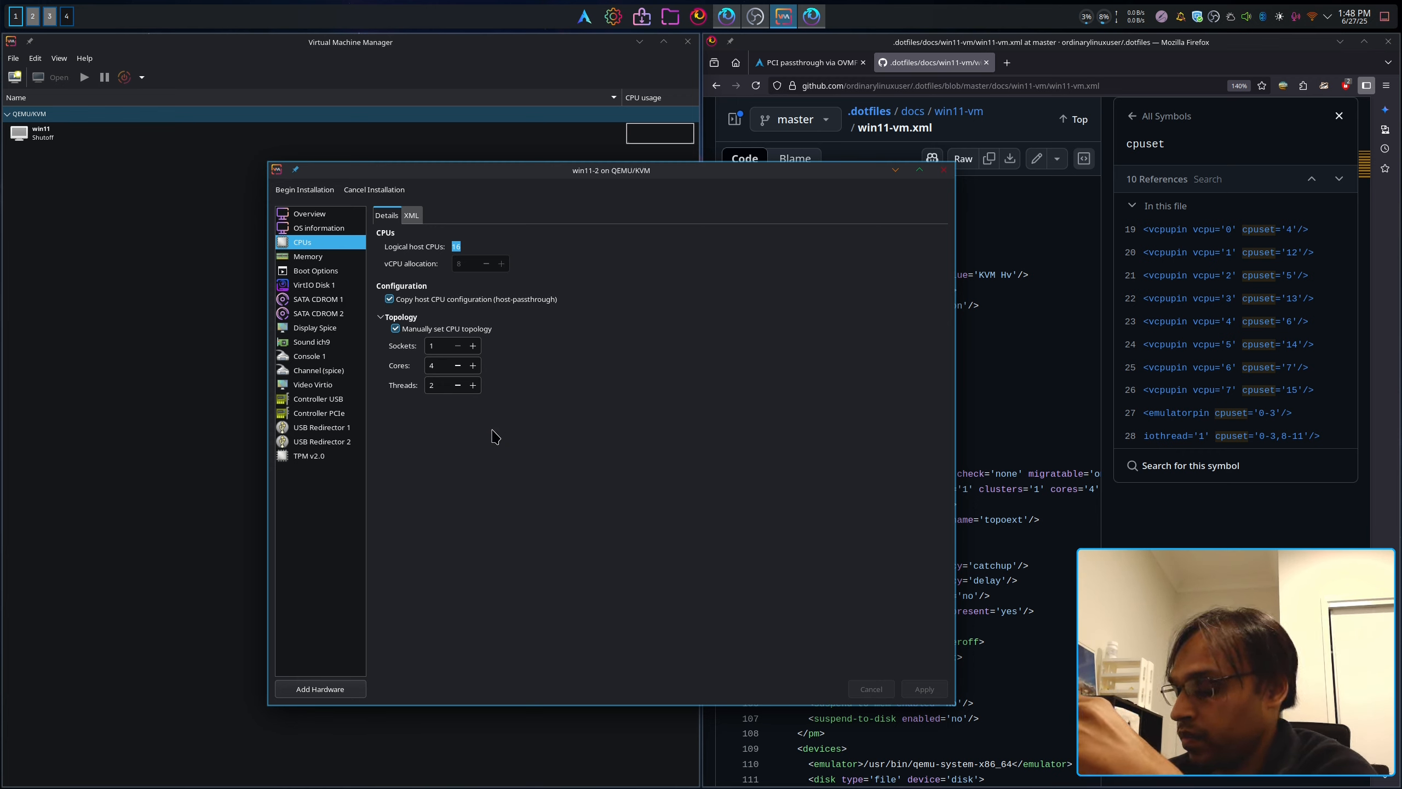
pyautogui.click(249, 303)
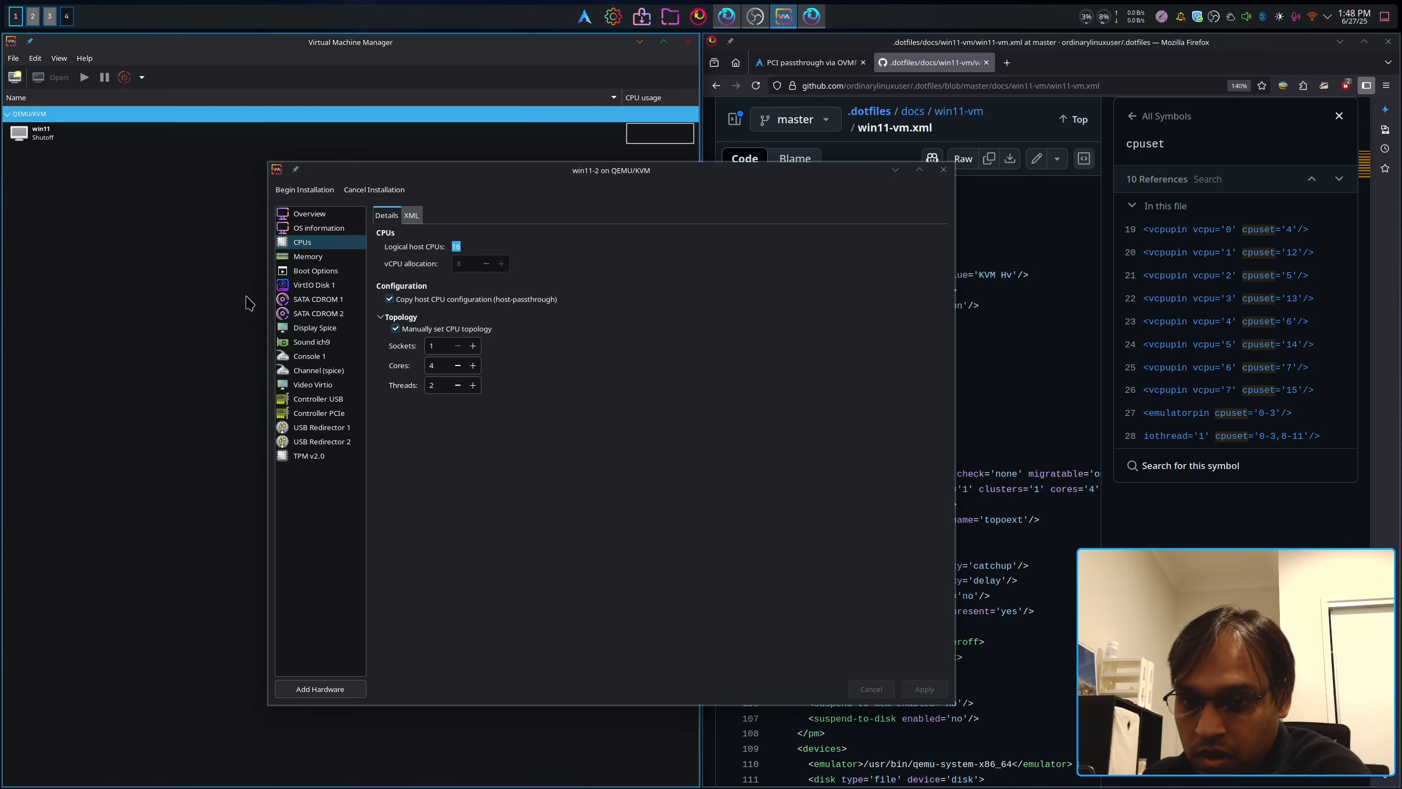
pyautogui.click(303, 242)
pyautogui.click(308, 257)
pyautogui.click(315, 270)
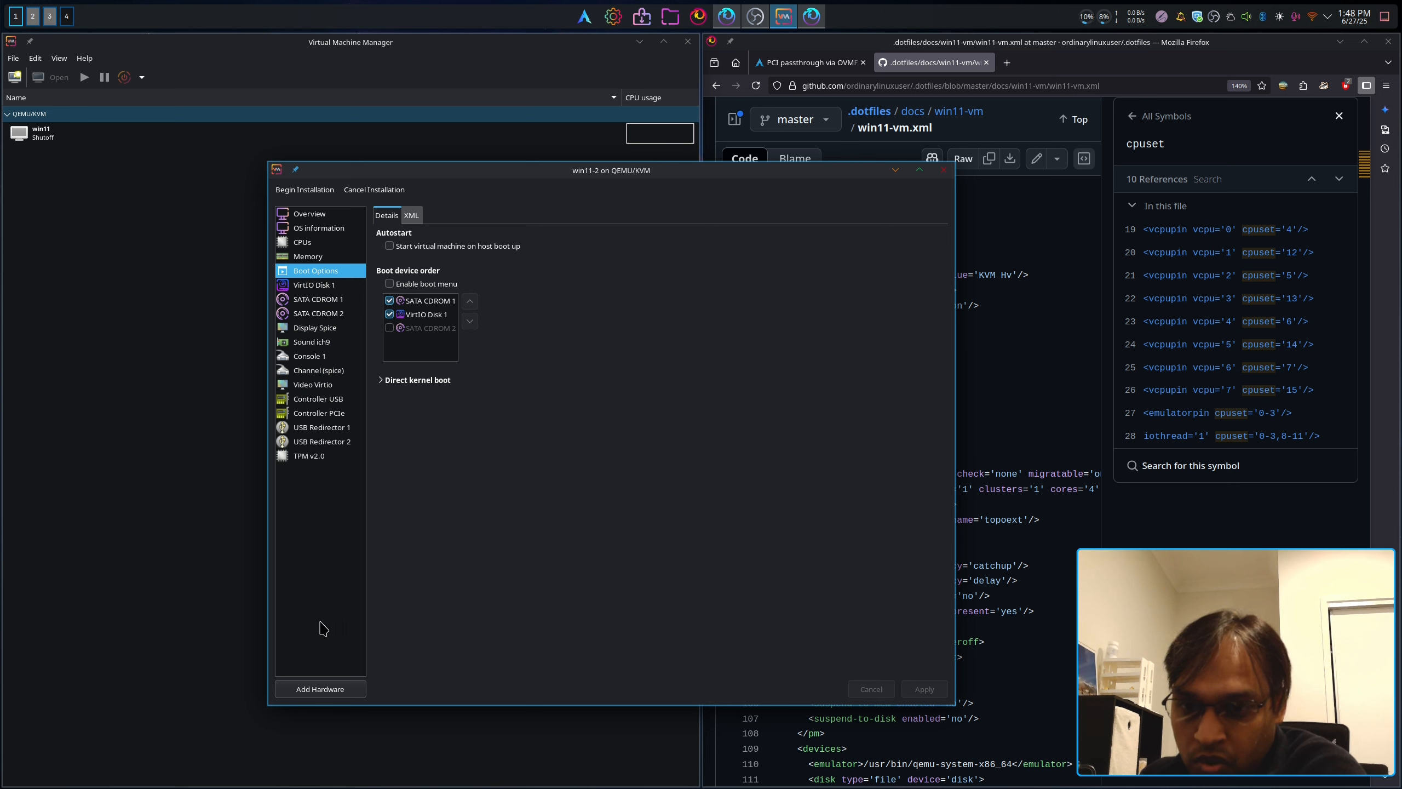
pyautogui.click(320, 688)
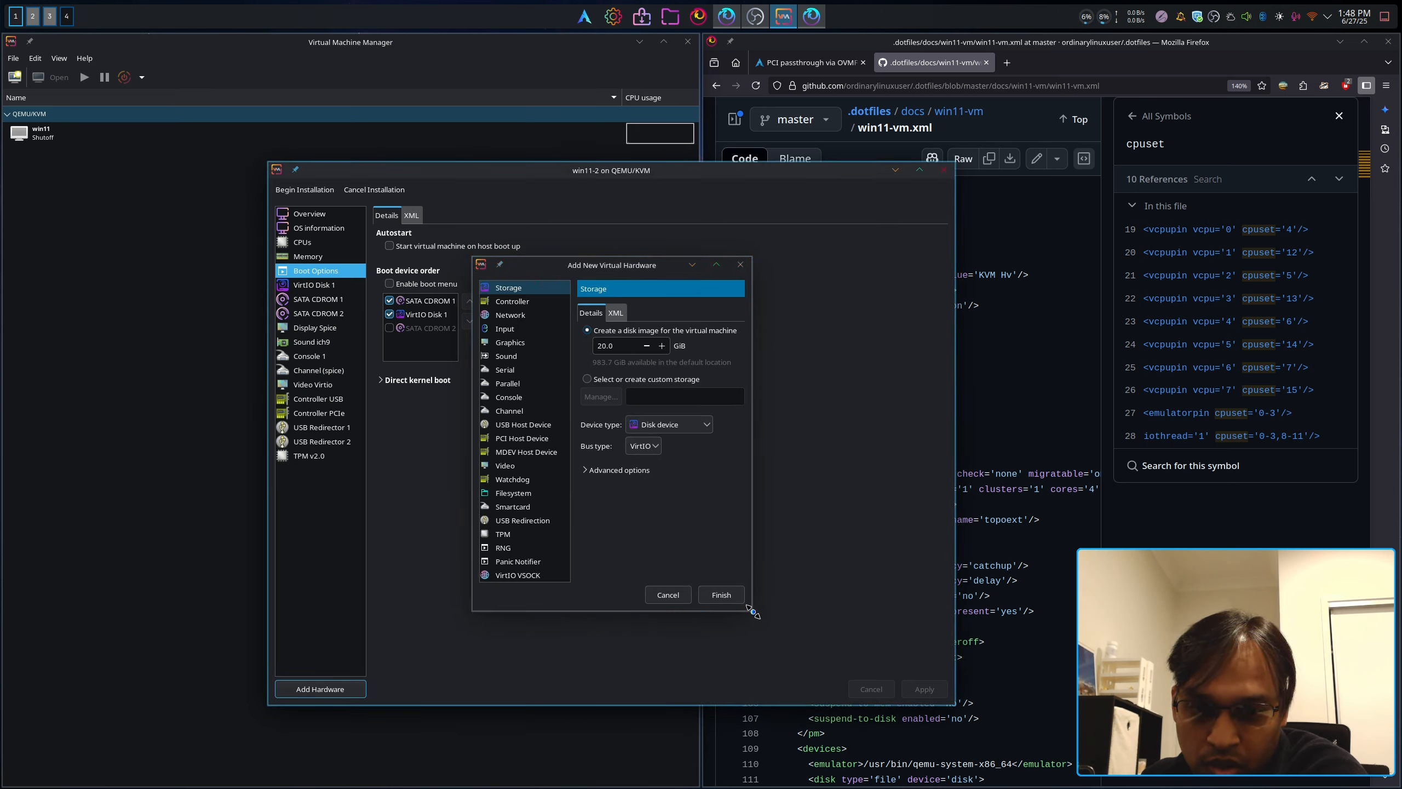
# Step: Add the Realtek RTL8125 2.5GbE controller (0:10:0.0) as a PCI host device, accepting the warning
pyautogui.moveTo(752, 610); pyautogui.dragTo(998, 711)
pyautogui.click(524, 438)
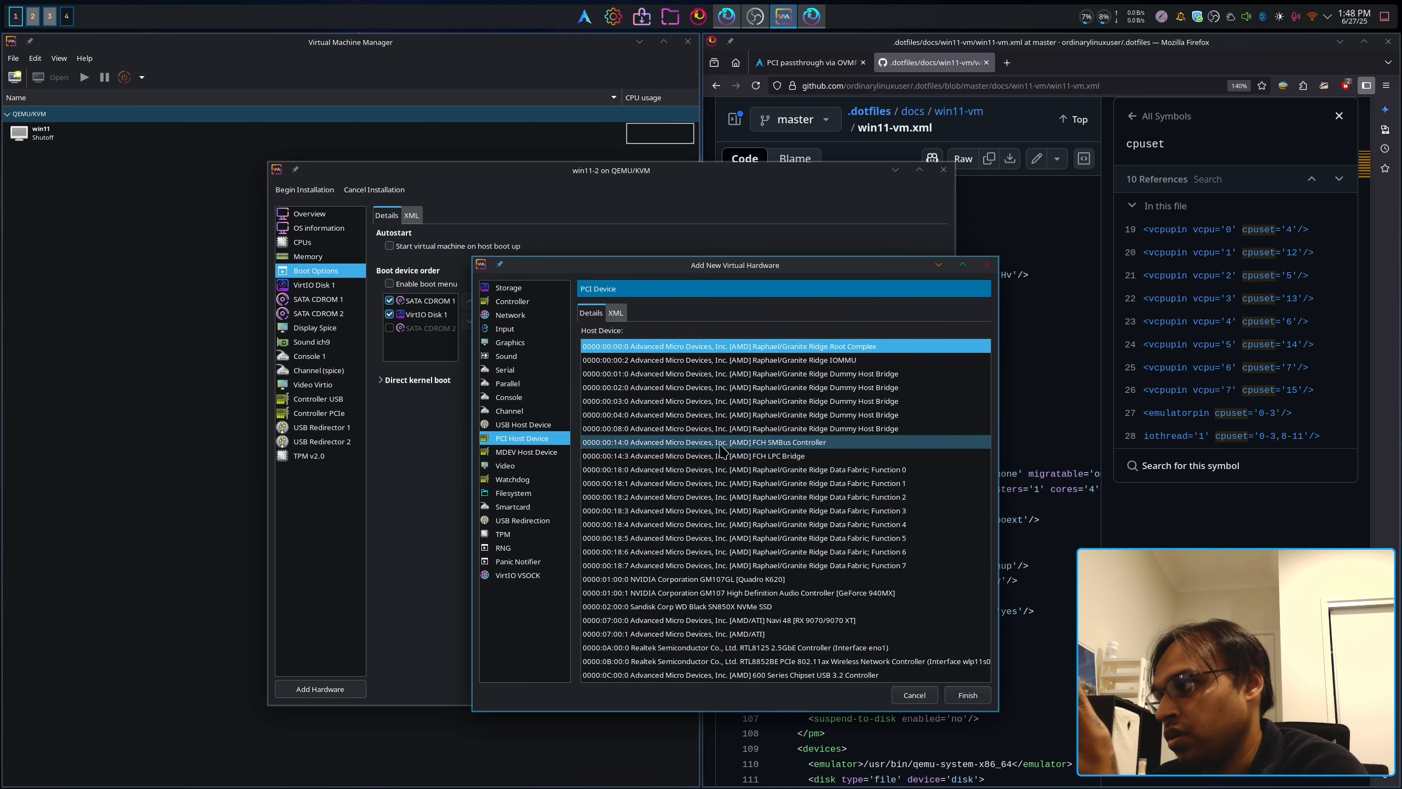
pyautogui.scroll(-3, 722, 450)
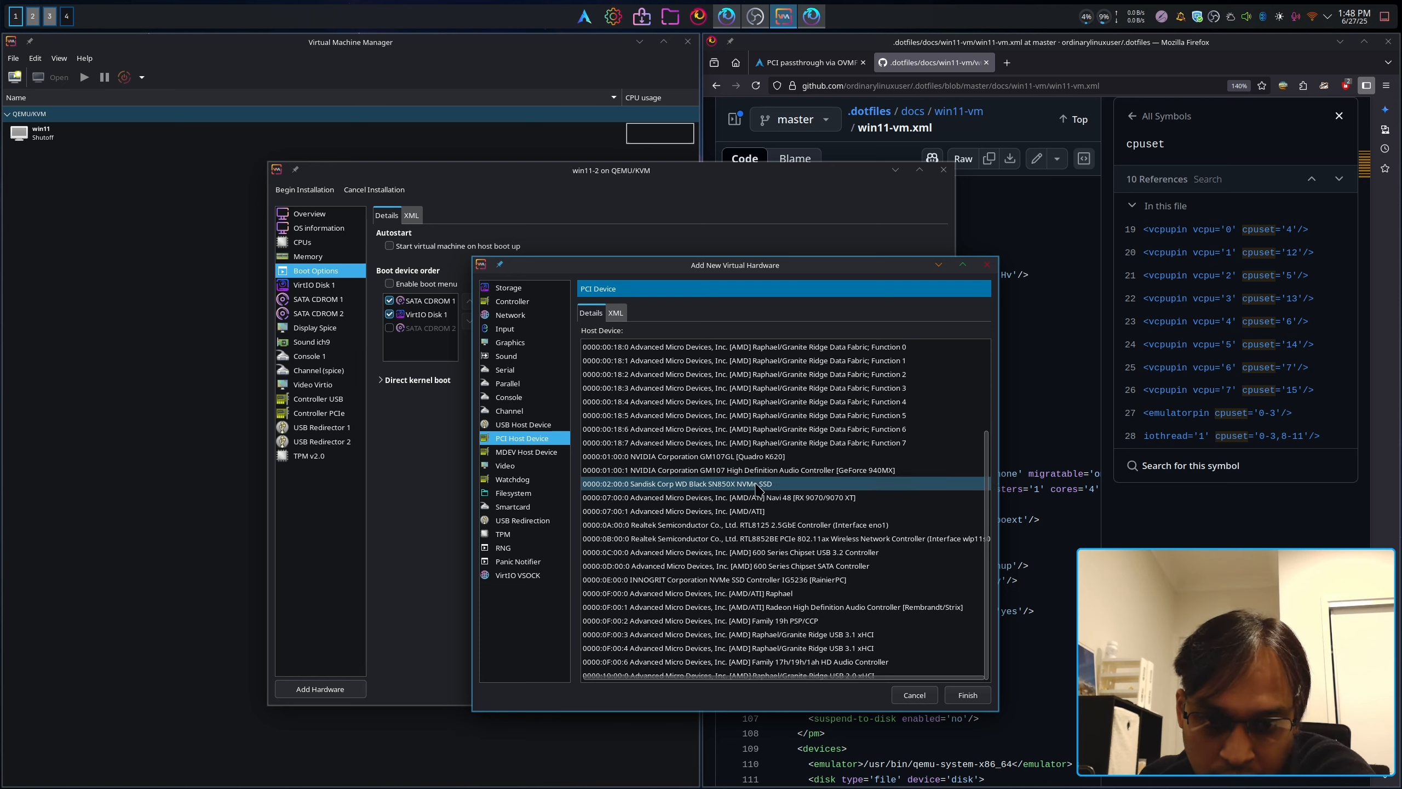
pyautogui.click(864, 523)
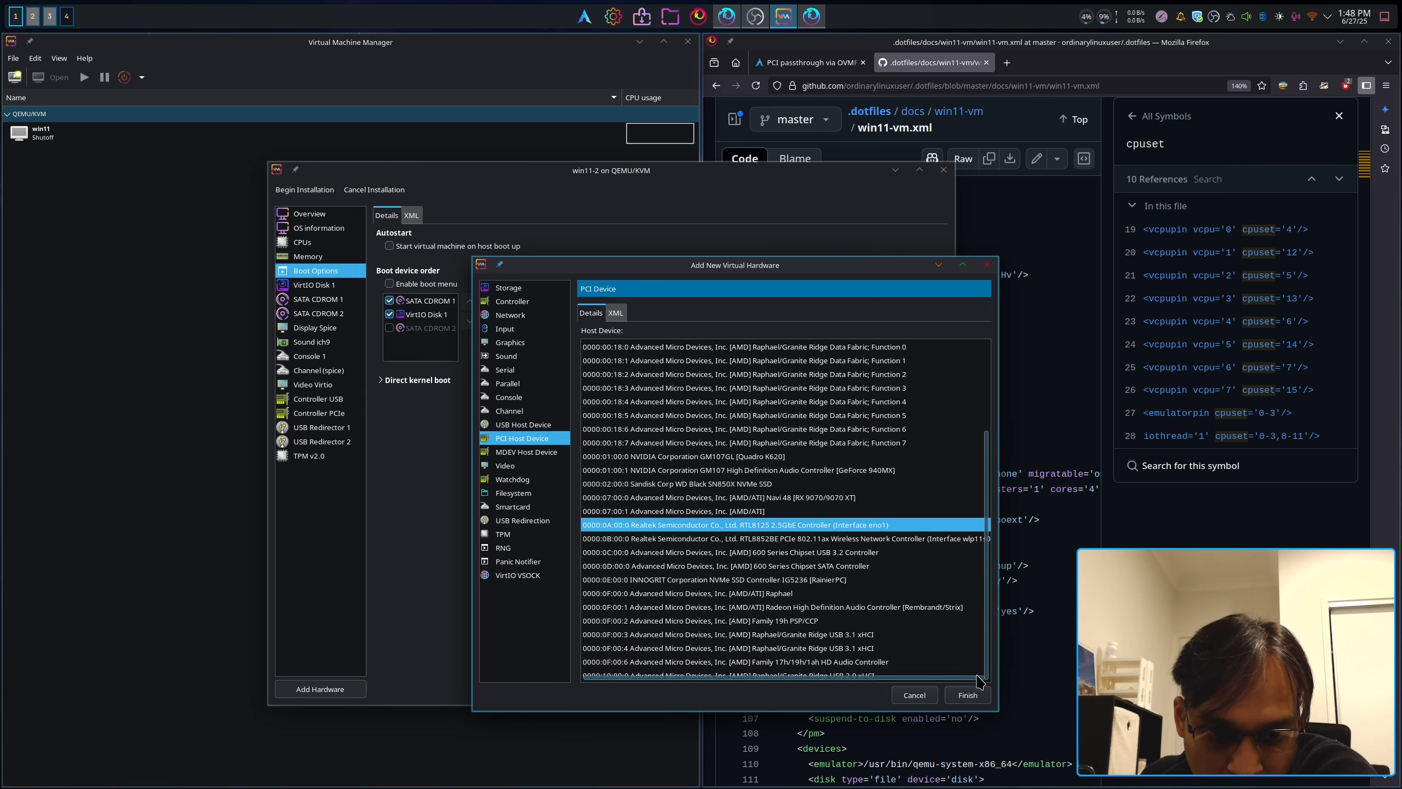
pyautogui.click(967, 695)
pyautogui.click(793, 516)
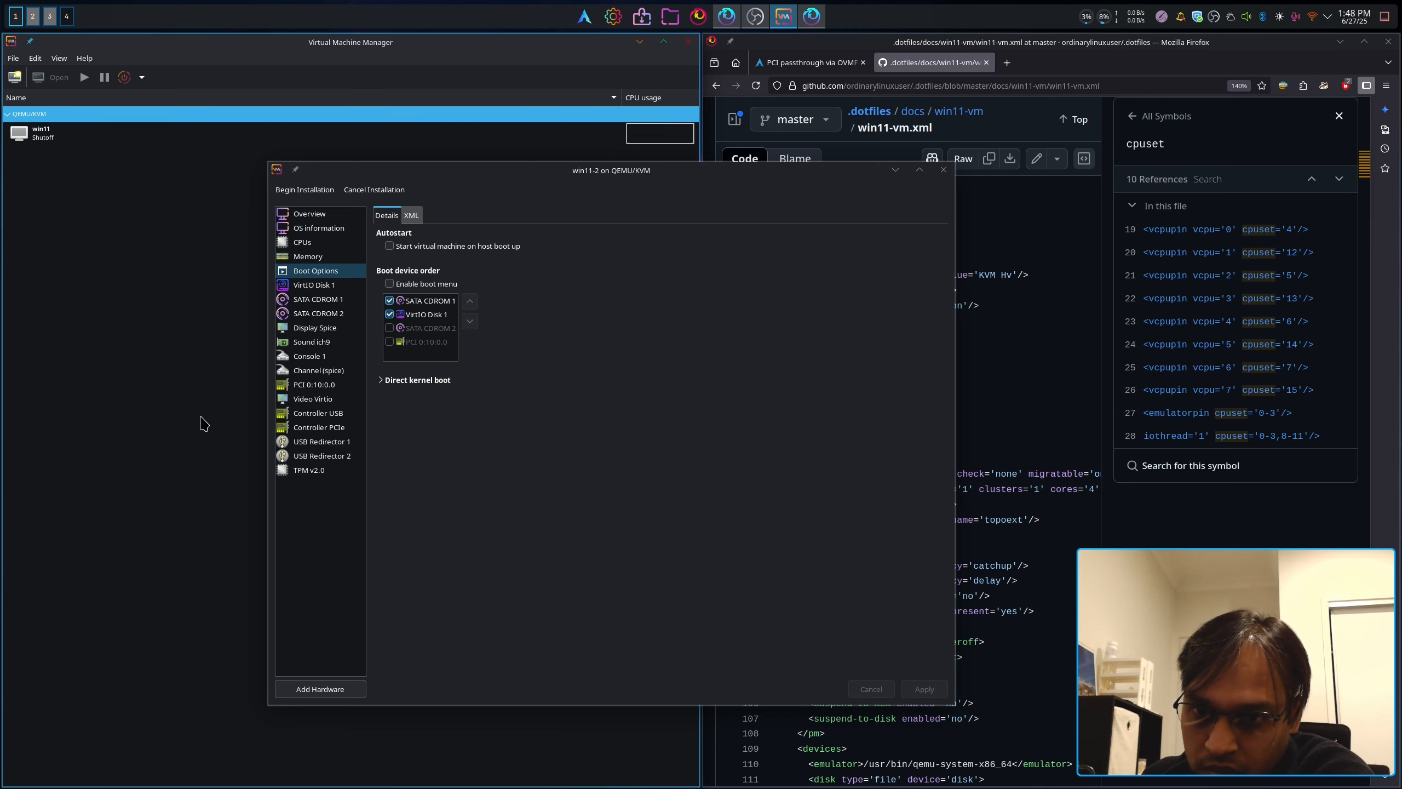
# Step: Add the NVIDIA Quadro K620 GPU (0:1:0.0) as a PCI host device, accepting the warning
pyautogui.click(338, 689)
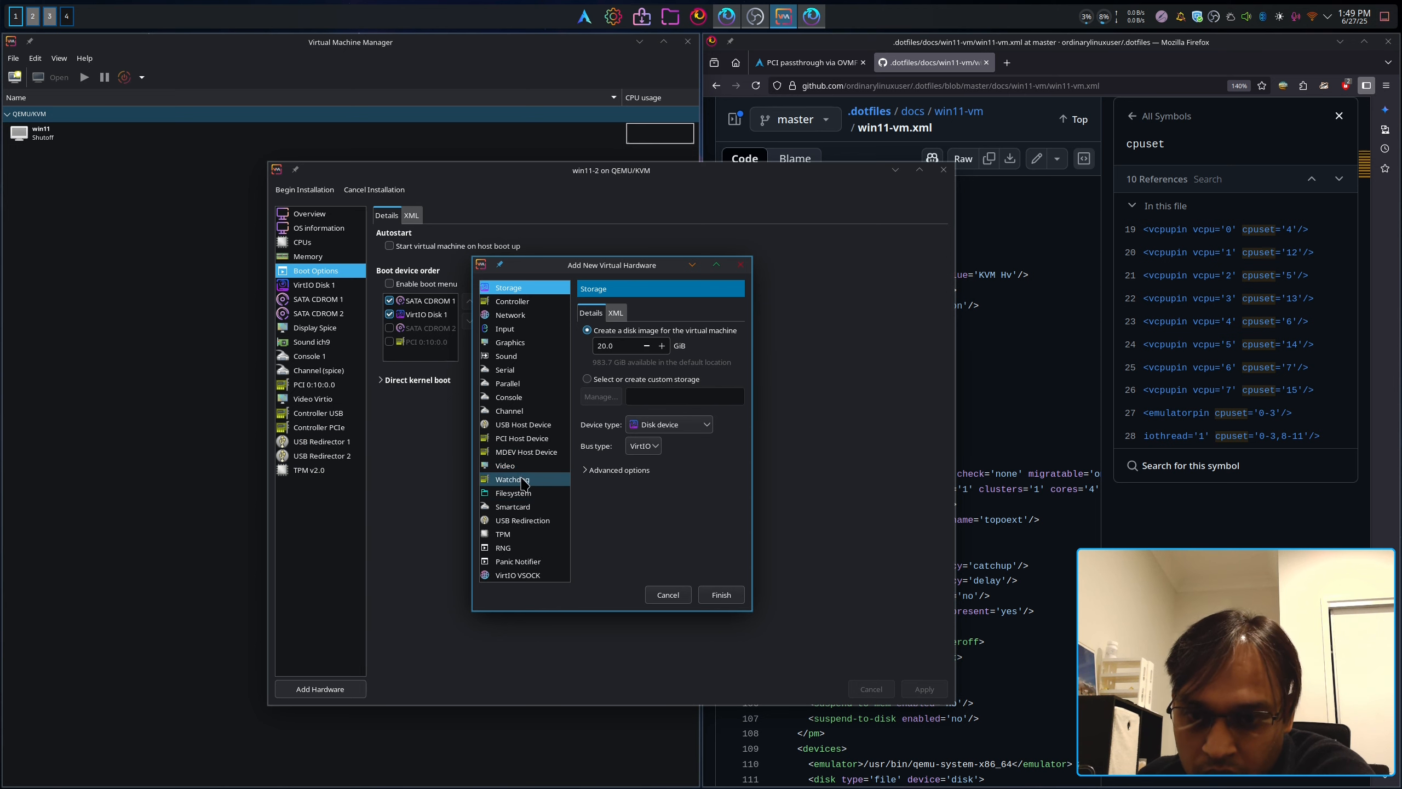
pyautogui.click(518, 440)
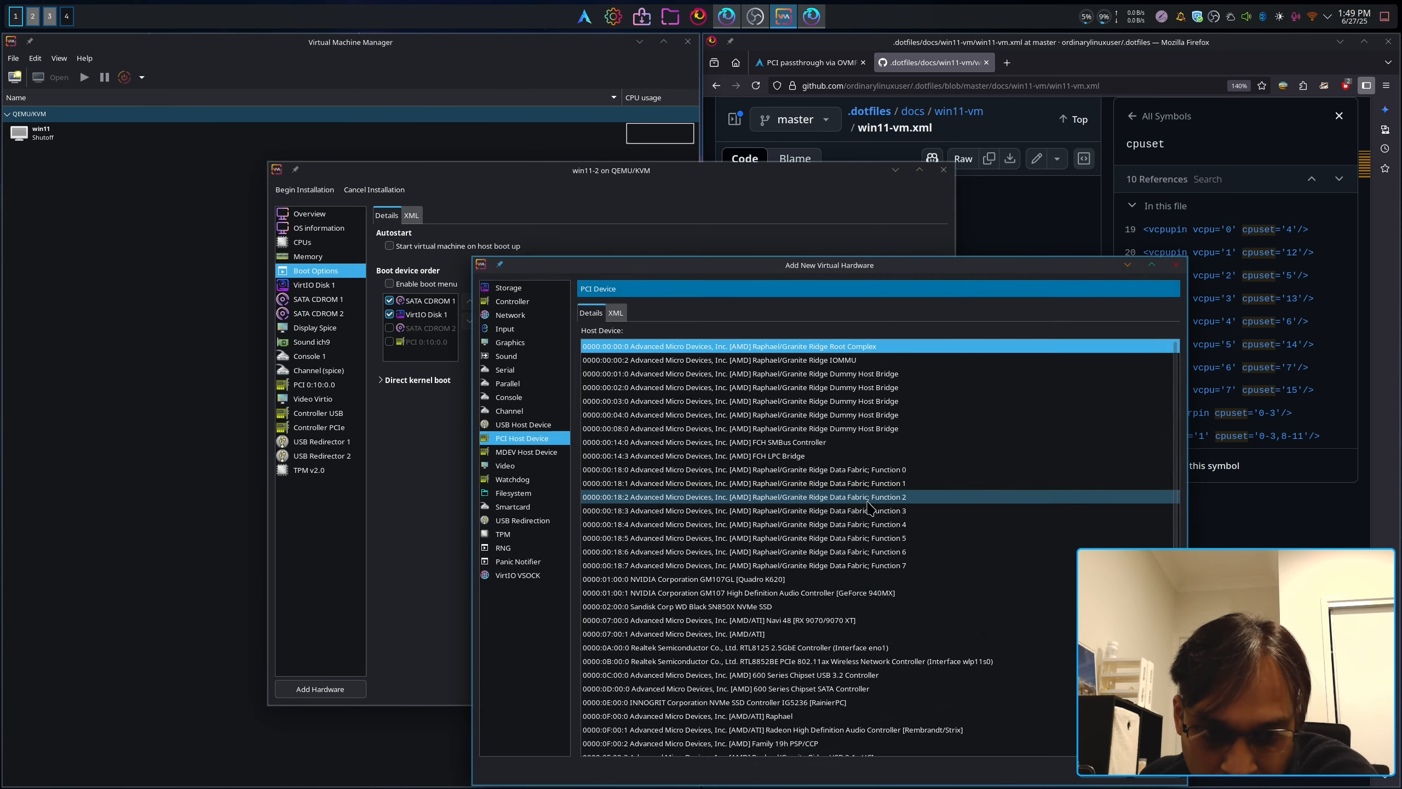
pyautogui.scroll(-1, 869, 505)
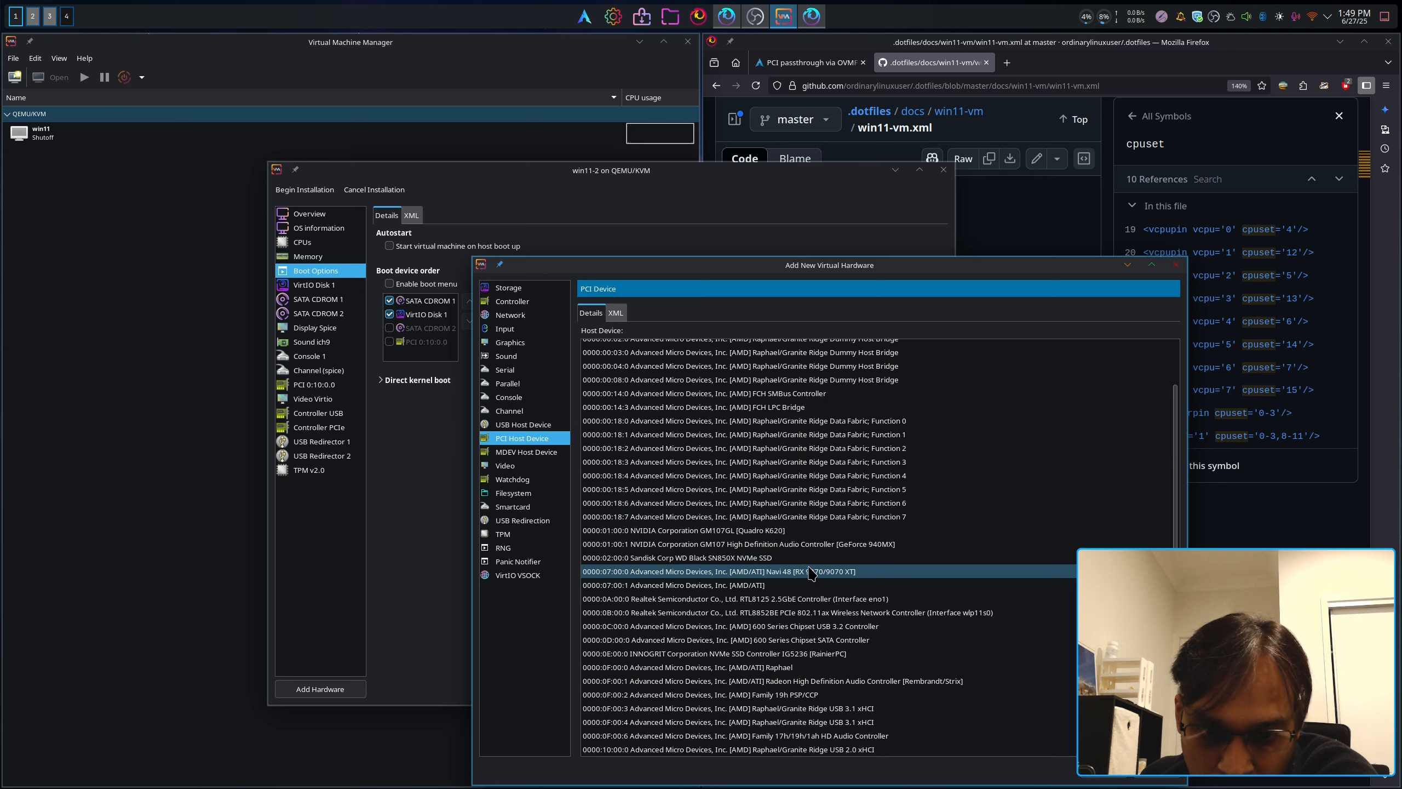
pyautogui.click(766, 533)
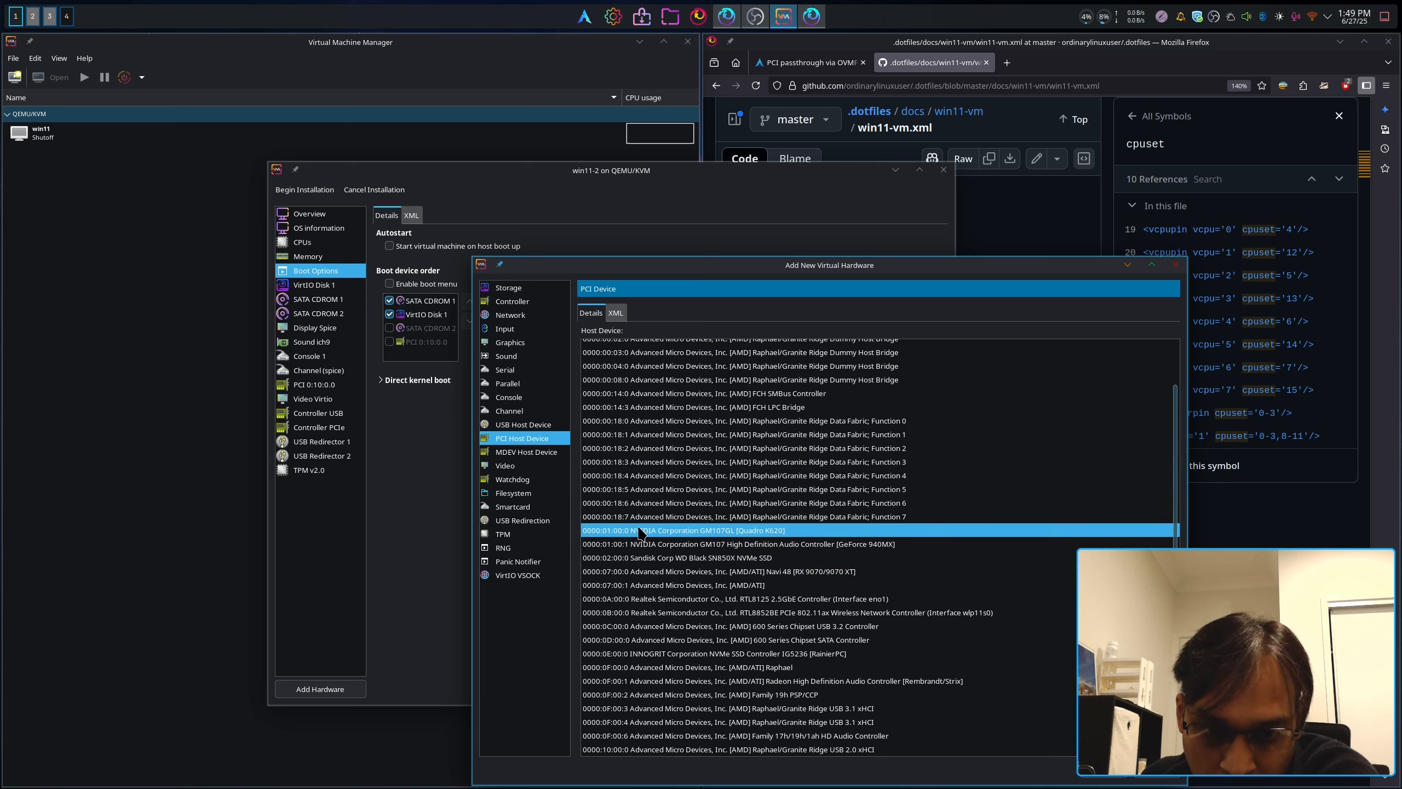
pyautogui.click(718, 545)
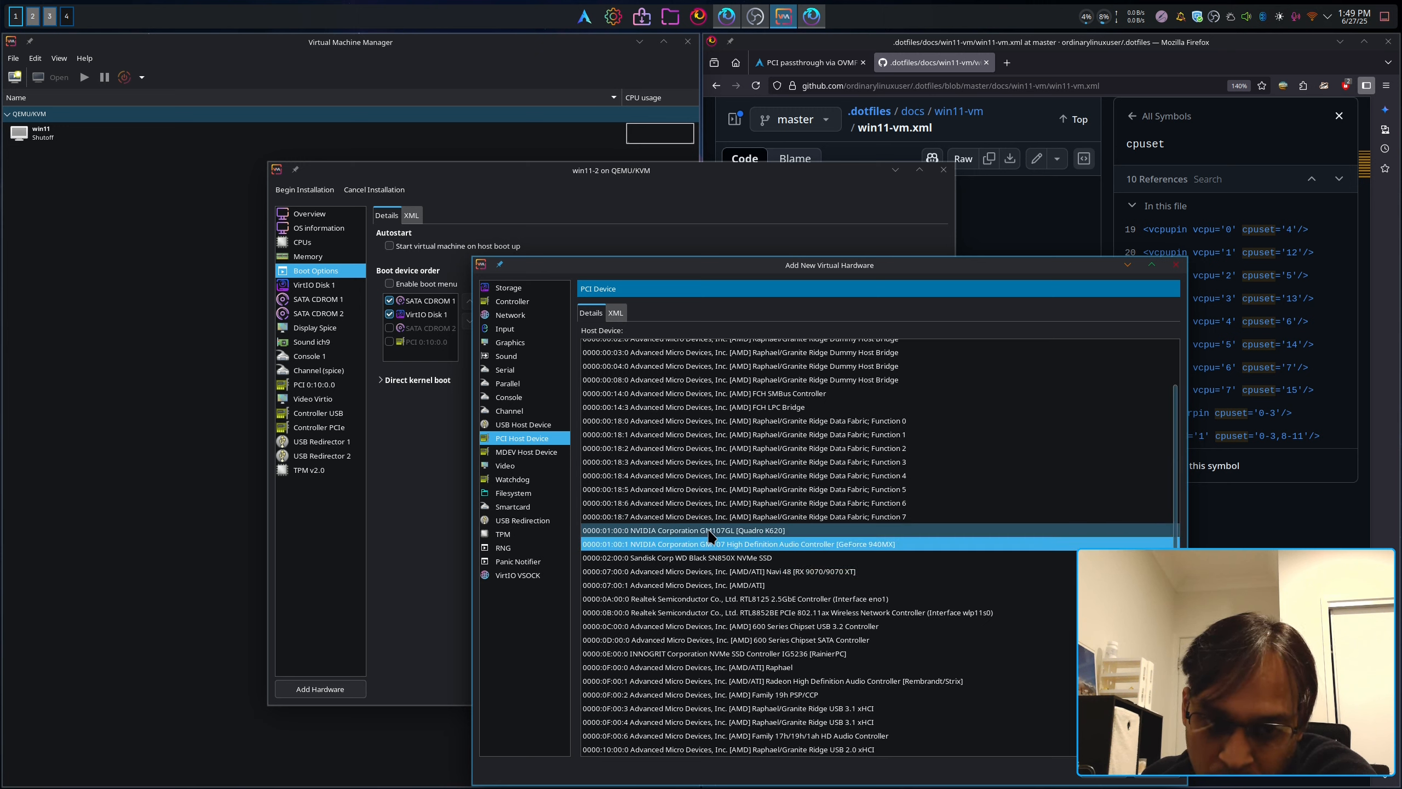
pyautogui.click(706, 532)
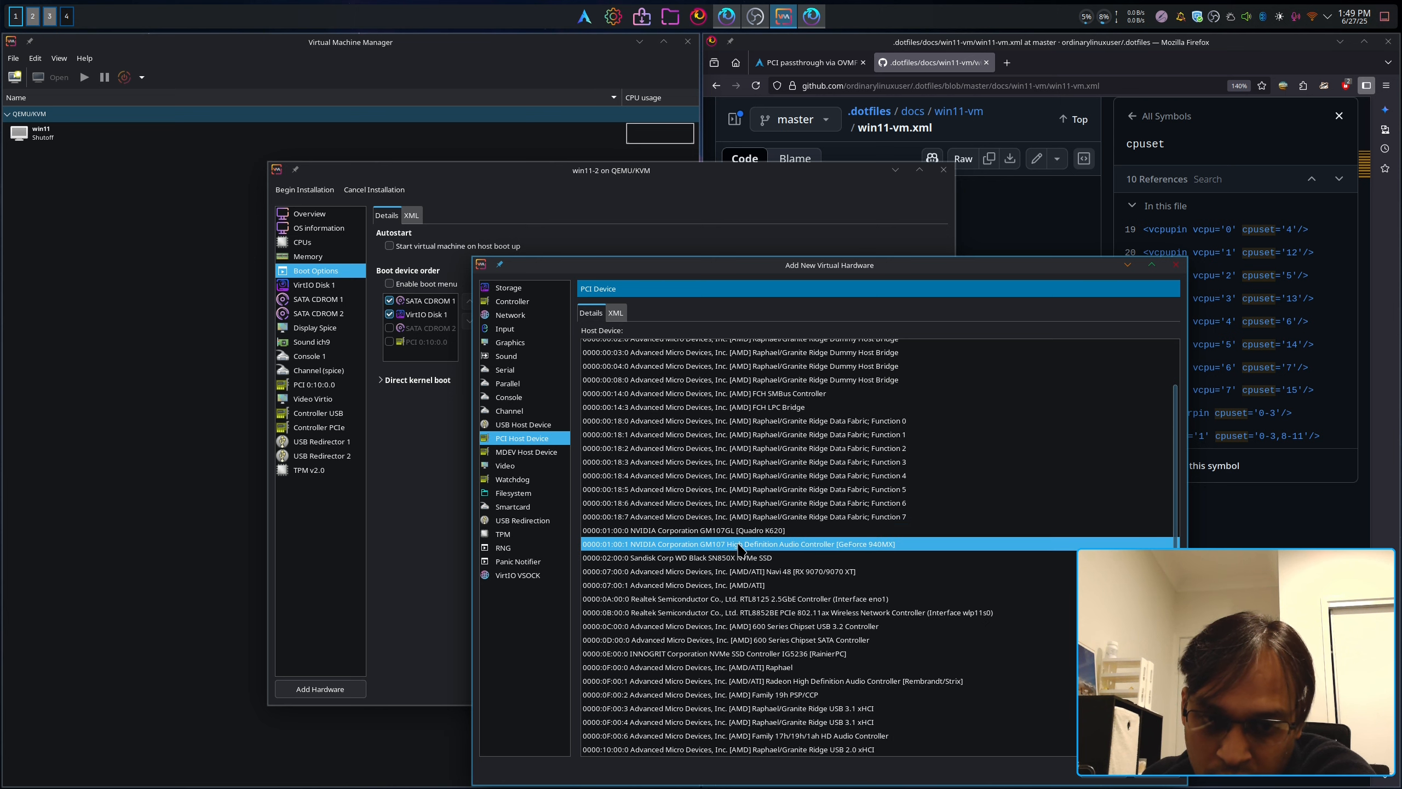
pyautogui.click(1145, 764)
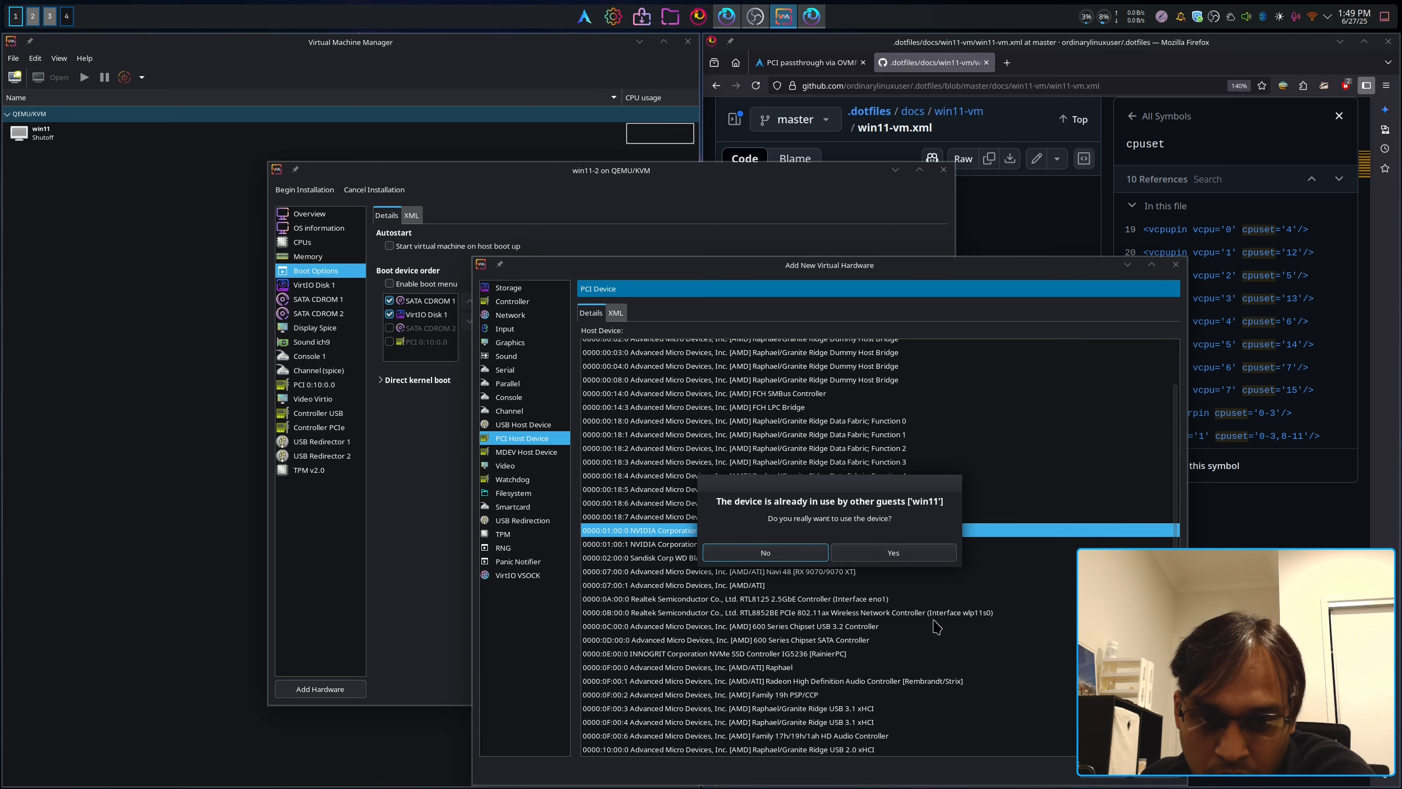
pyautogui.click(882, 556)
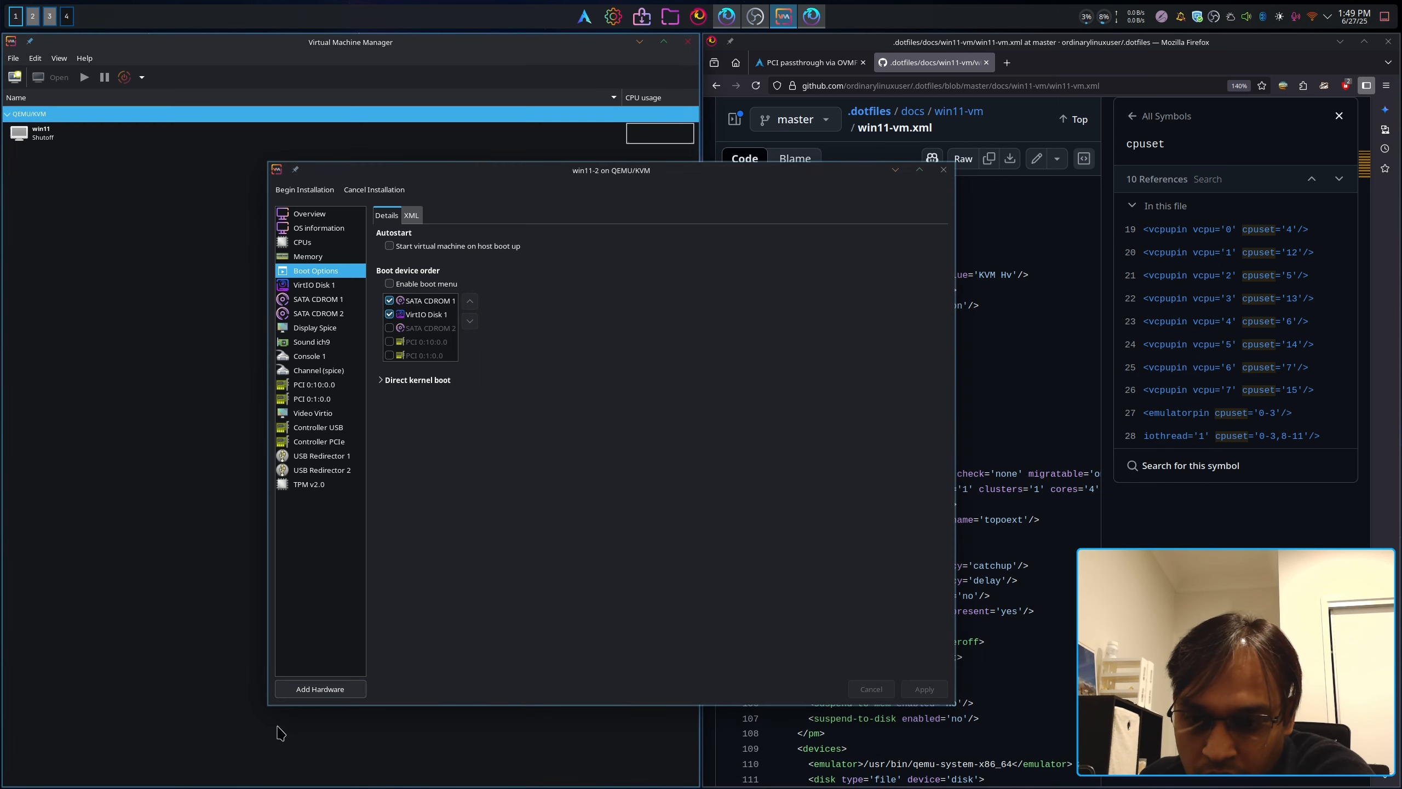
# Step: Add the GPU's HD audio controller (0:1:0.1) as a PCI host device, accepting the warning
pyautogui.click(312, 689)
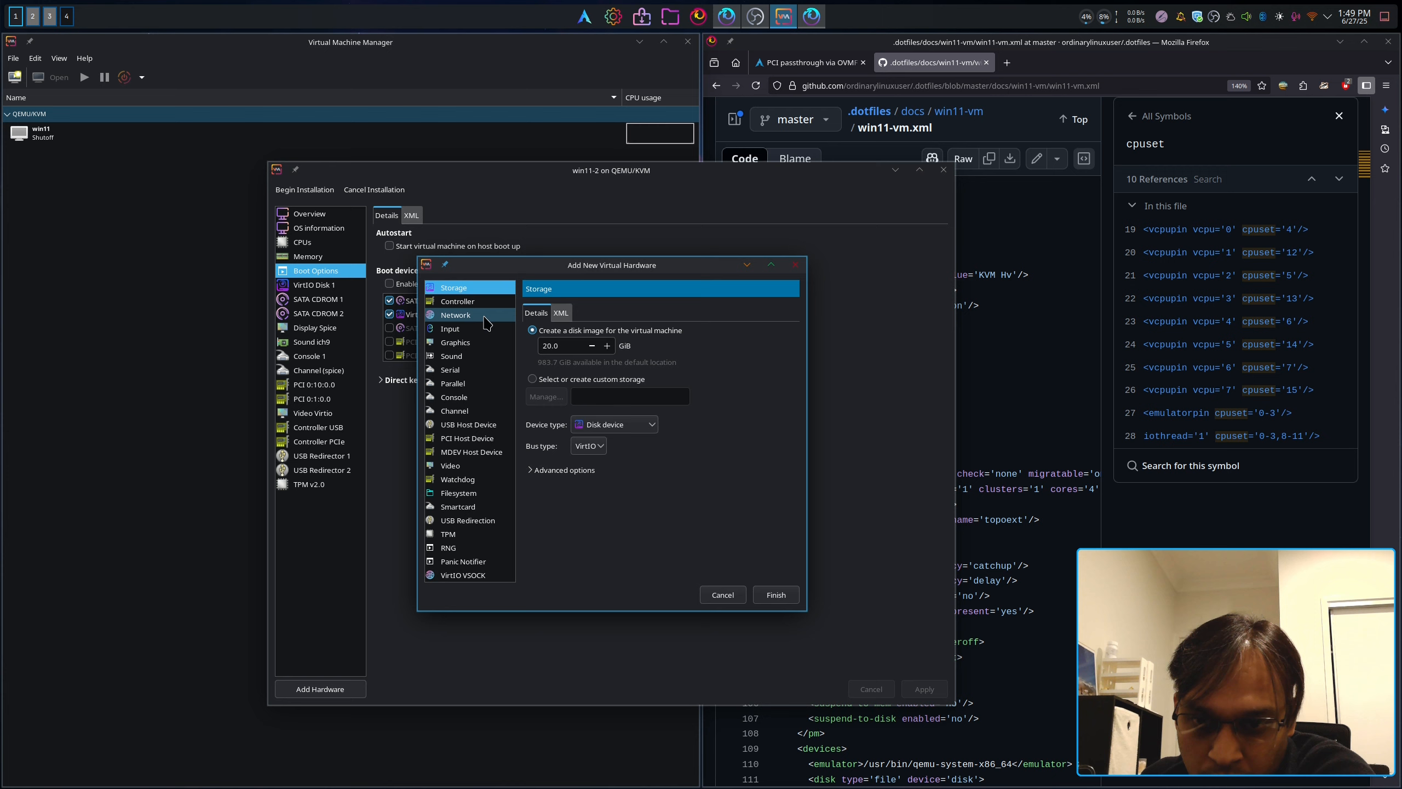
pyautogui.click(481, 439)
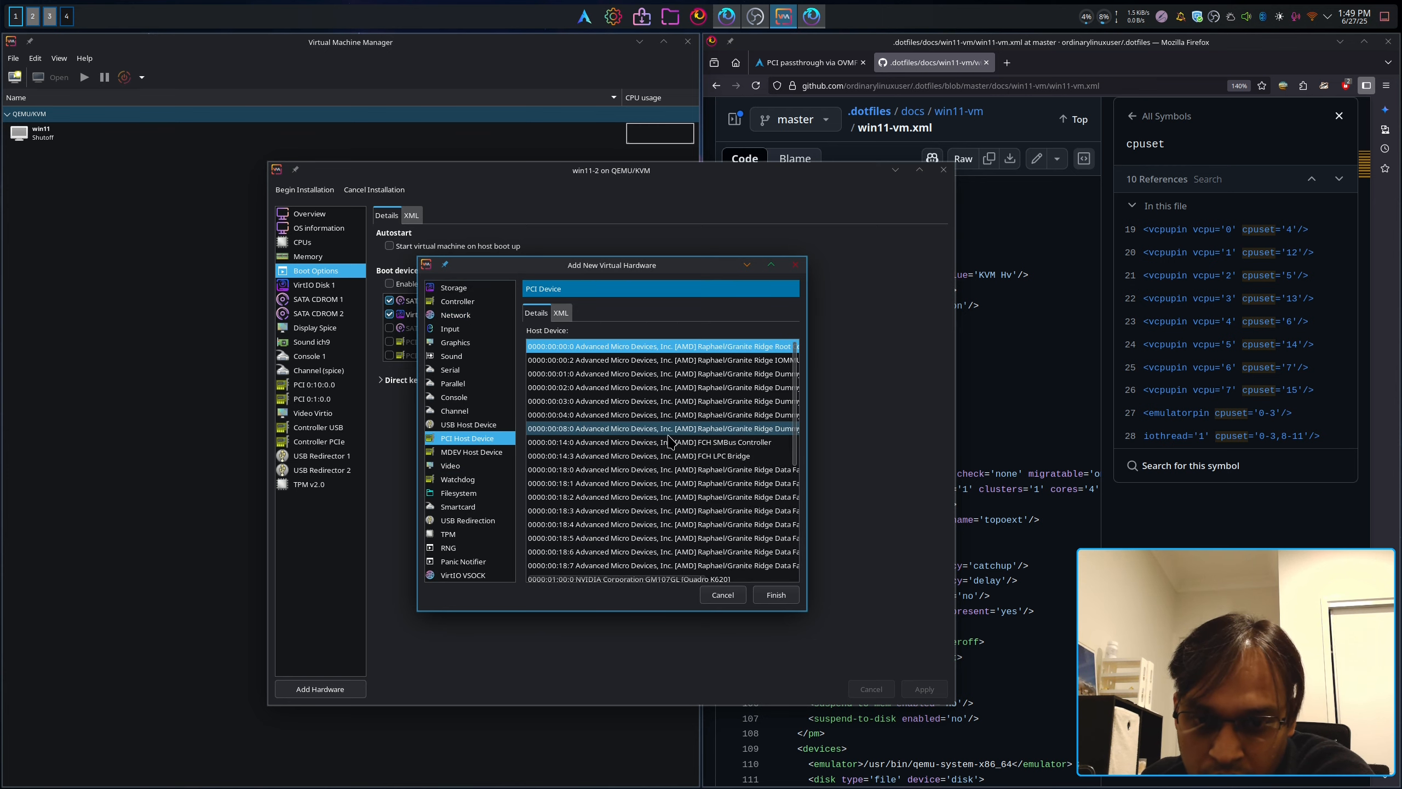
pyautogui.moveTo(805, 611); pyautogui.dragTo(1268, 787)
pyautogui.click(883, 592)
pyautogui.click(1237, 776)
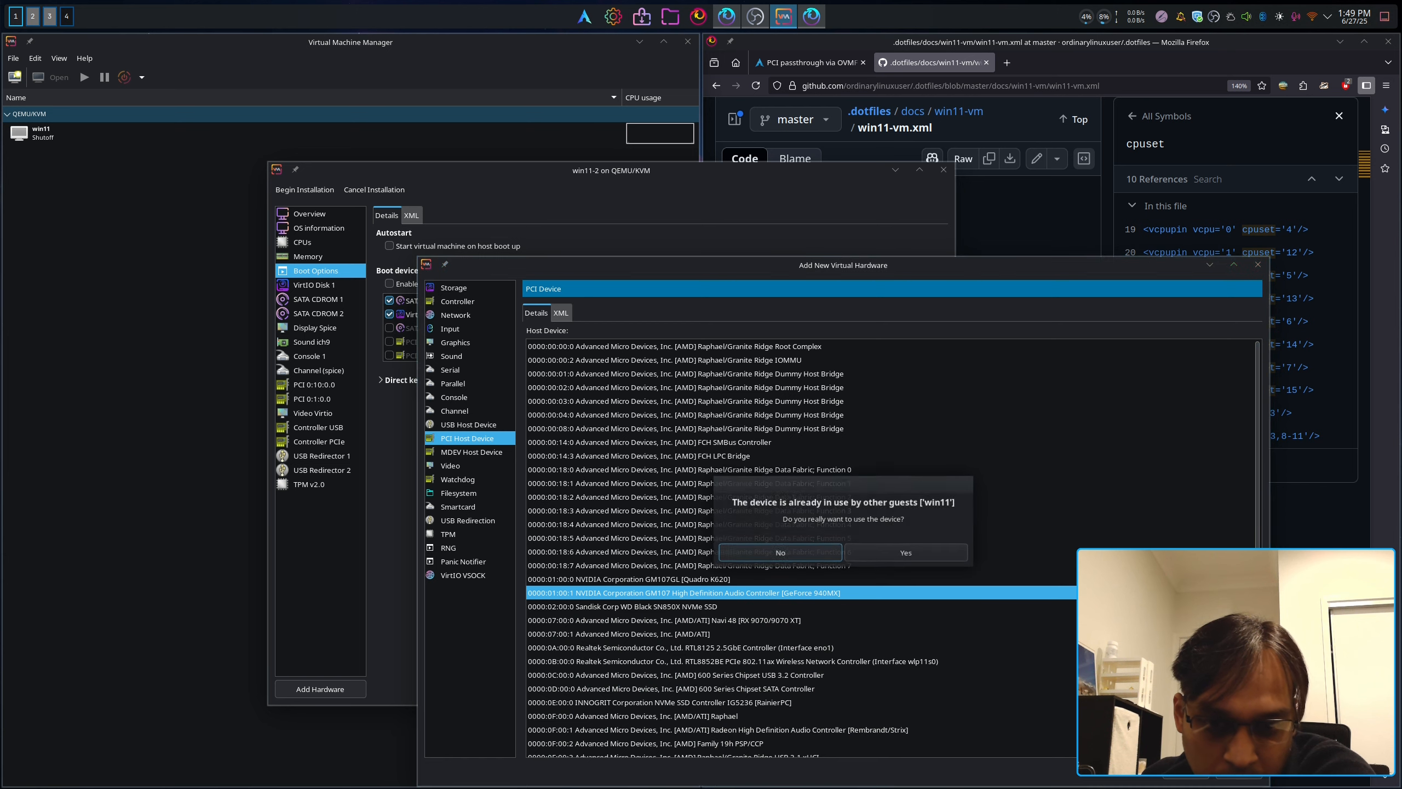
pyautogui.click(900, 558)
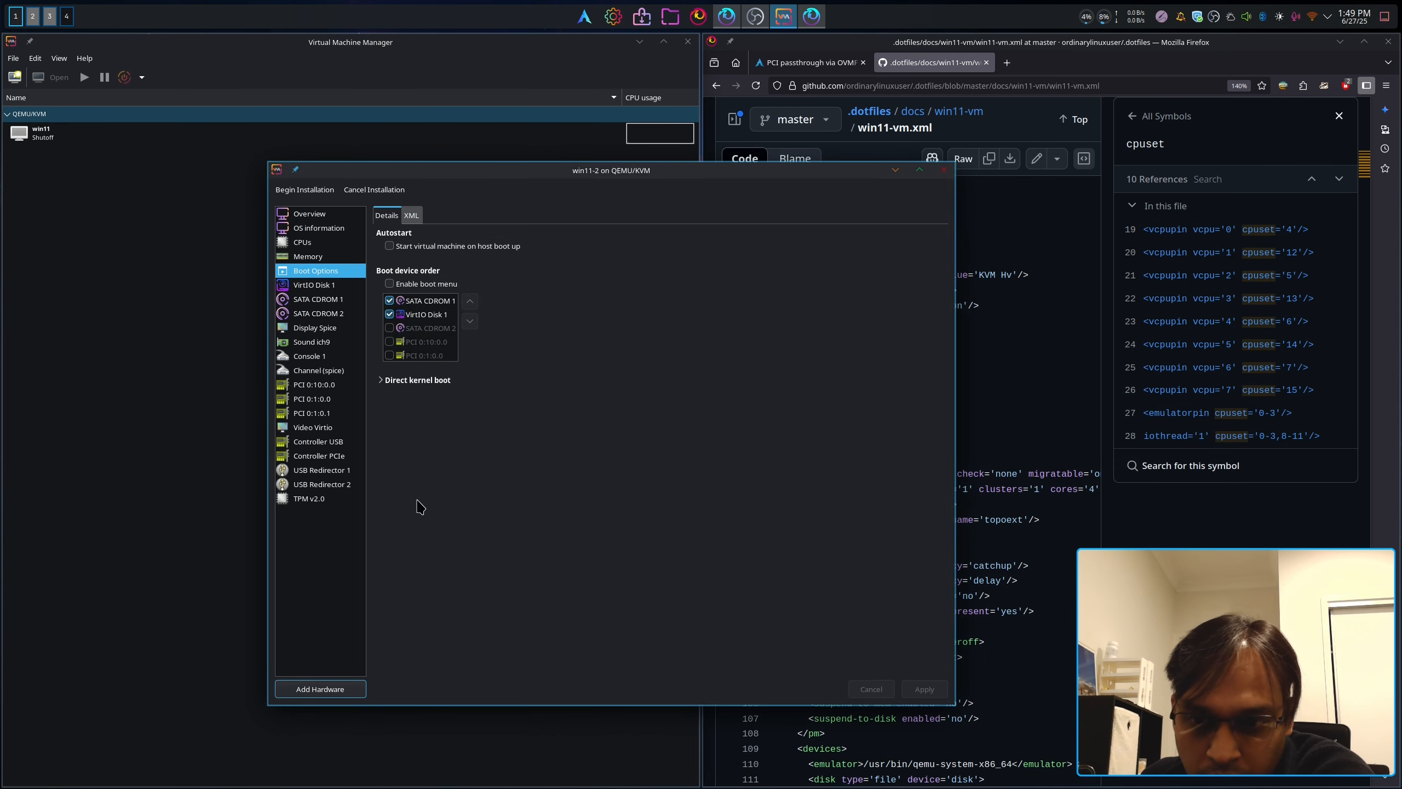
# Step: Widen win11-2's settings window and review the passed-through Realtek, Quadro K620 and GPU audio PCI devices
pyautogui.moveTo(265, 506); pyautogui.dragTo(196, 506)
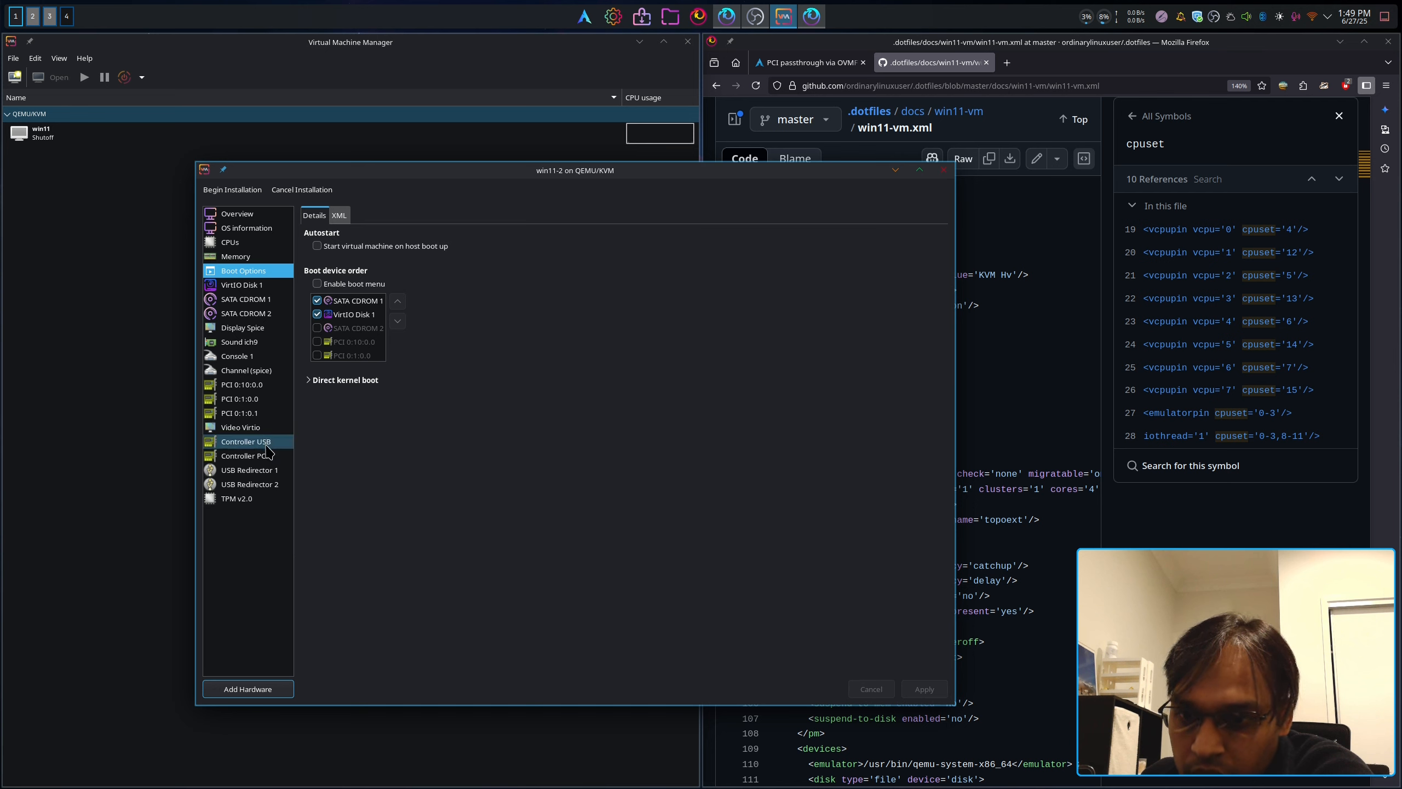
pyautogui.click(252, 412)
pyautogui.click(251, 385)
pyautogui.click(252, 400)
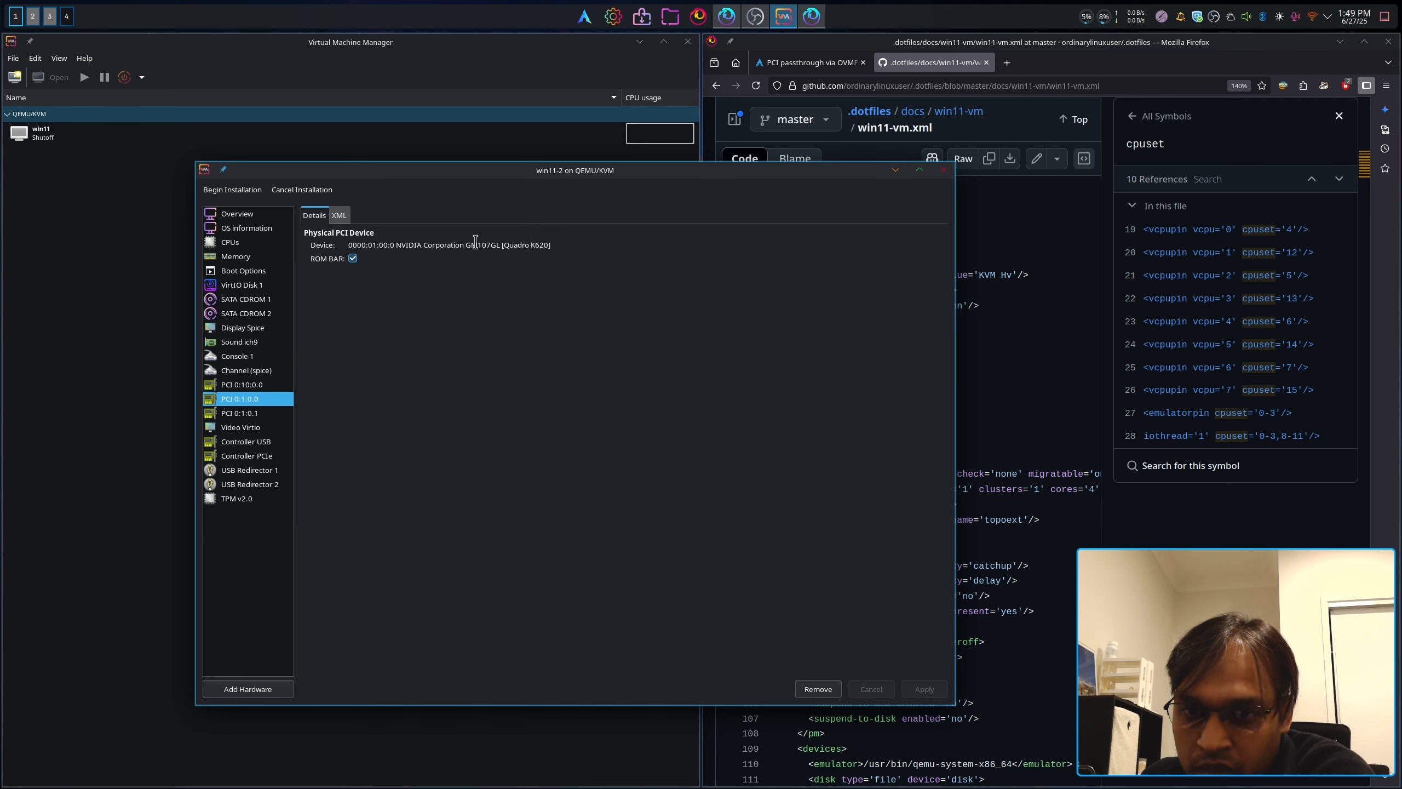
pyautogui.click(257, 414)
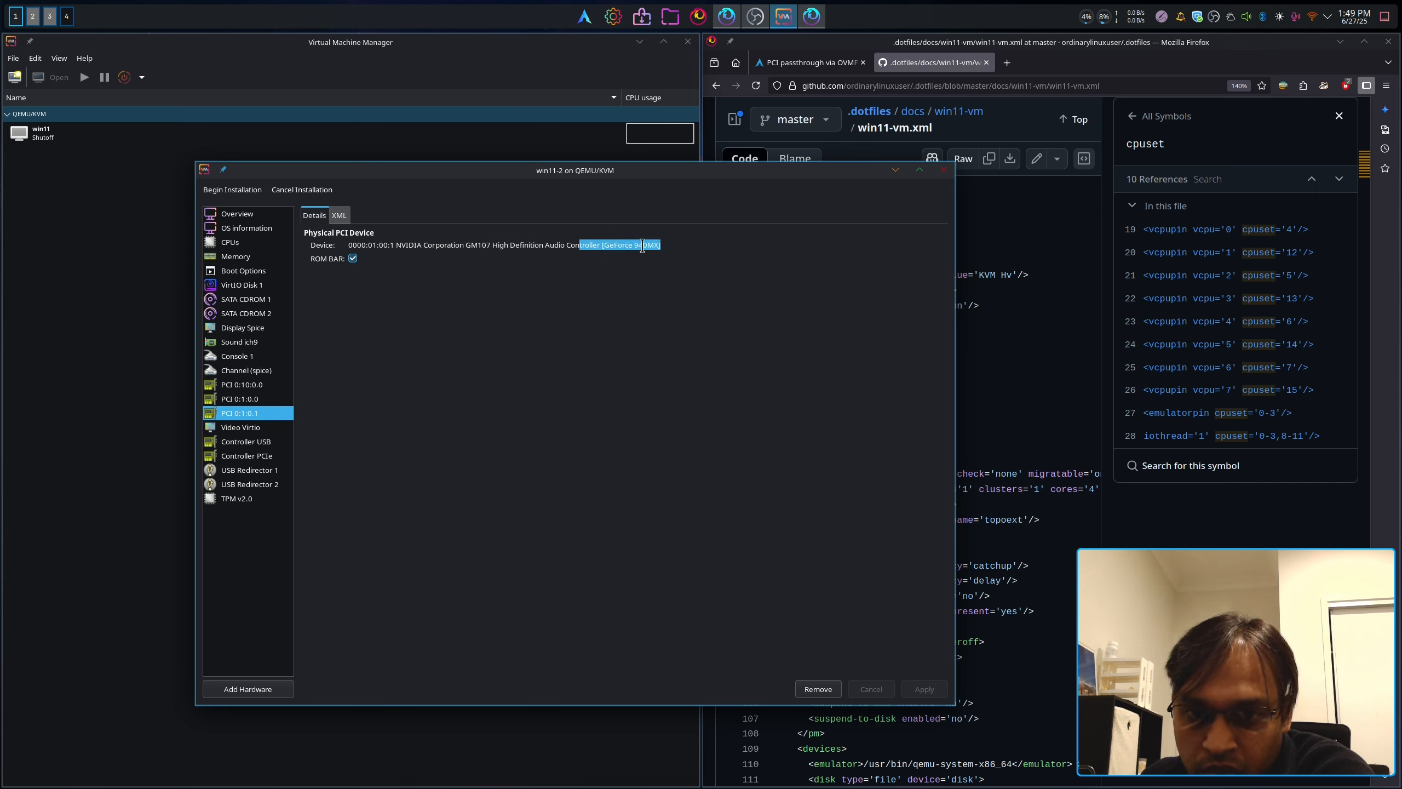
pyautogui.click(642, 247)
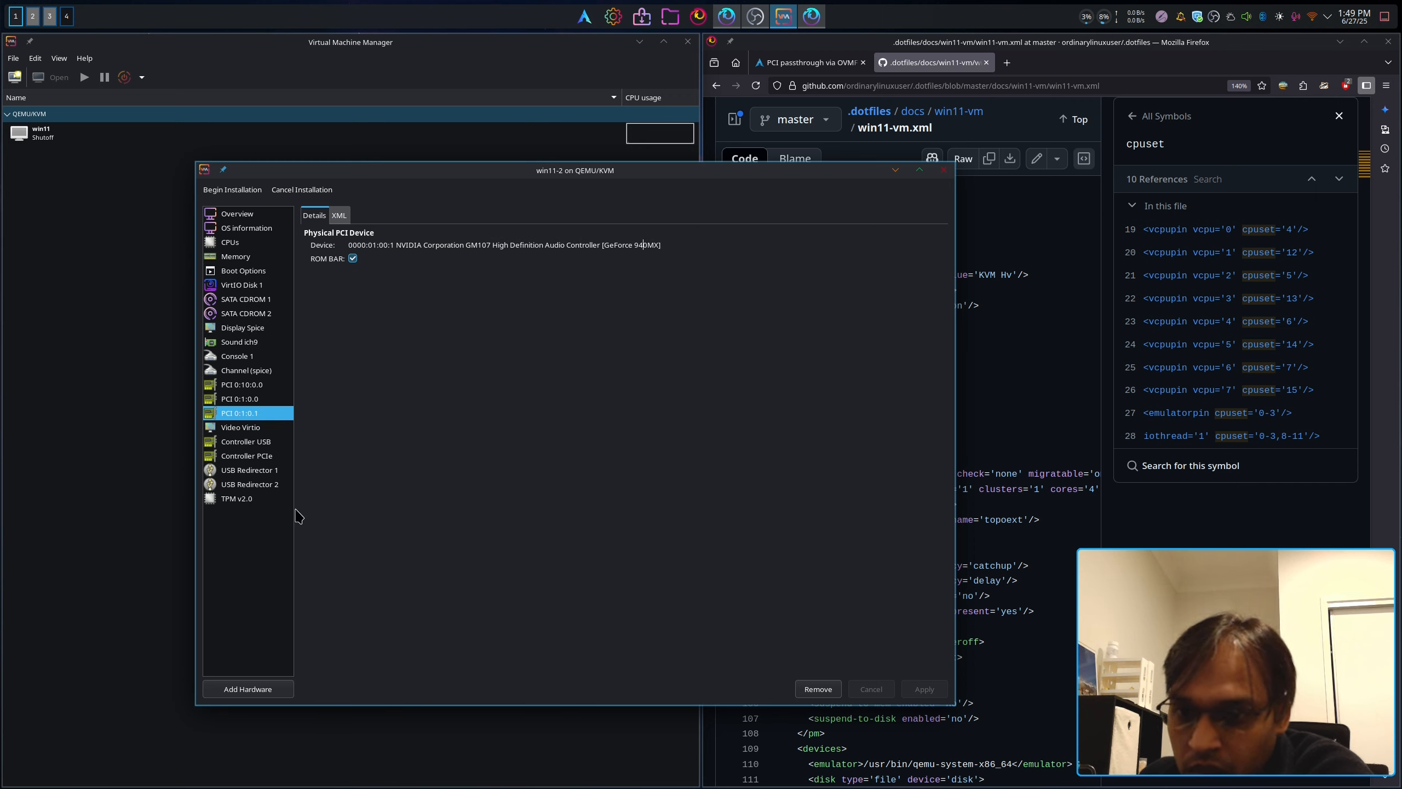
# Step: Remove both USB Redirector devices from win11-2's hardware list
pyautogui.click(250, 471)
pyautogui.rightClick(249, 475)
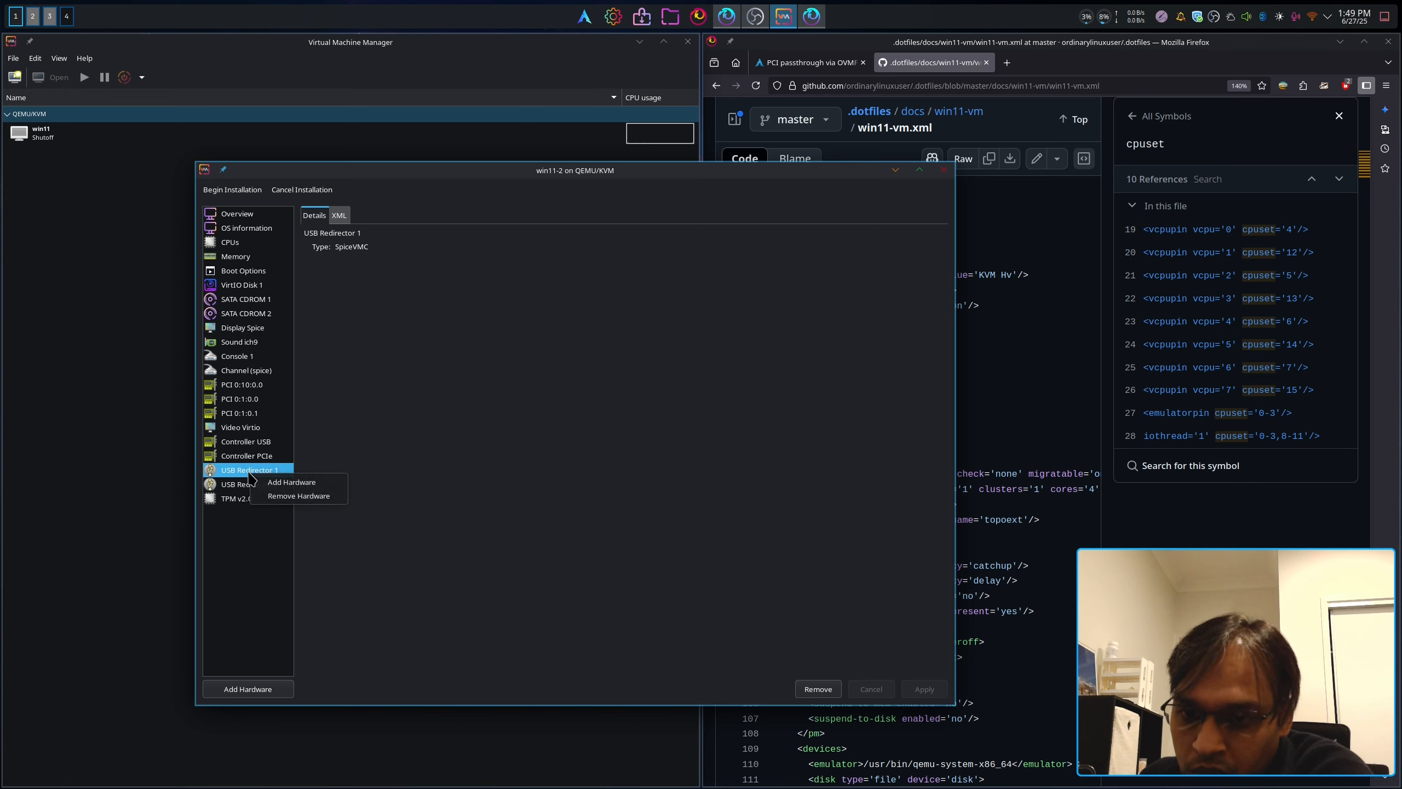
pyautogui.click(231, 474)
pyautogui.click(235, 484)
pyautogui.click(240, 472)
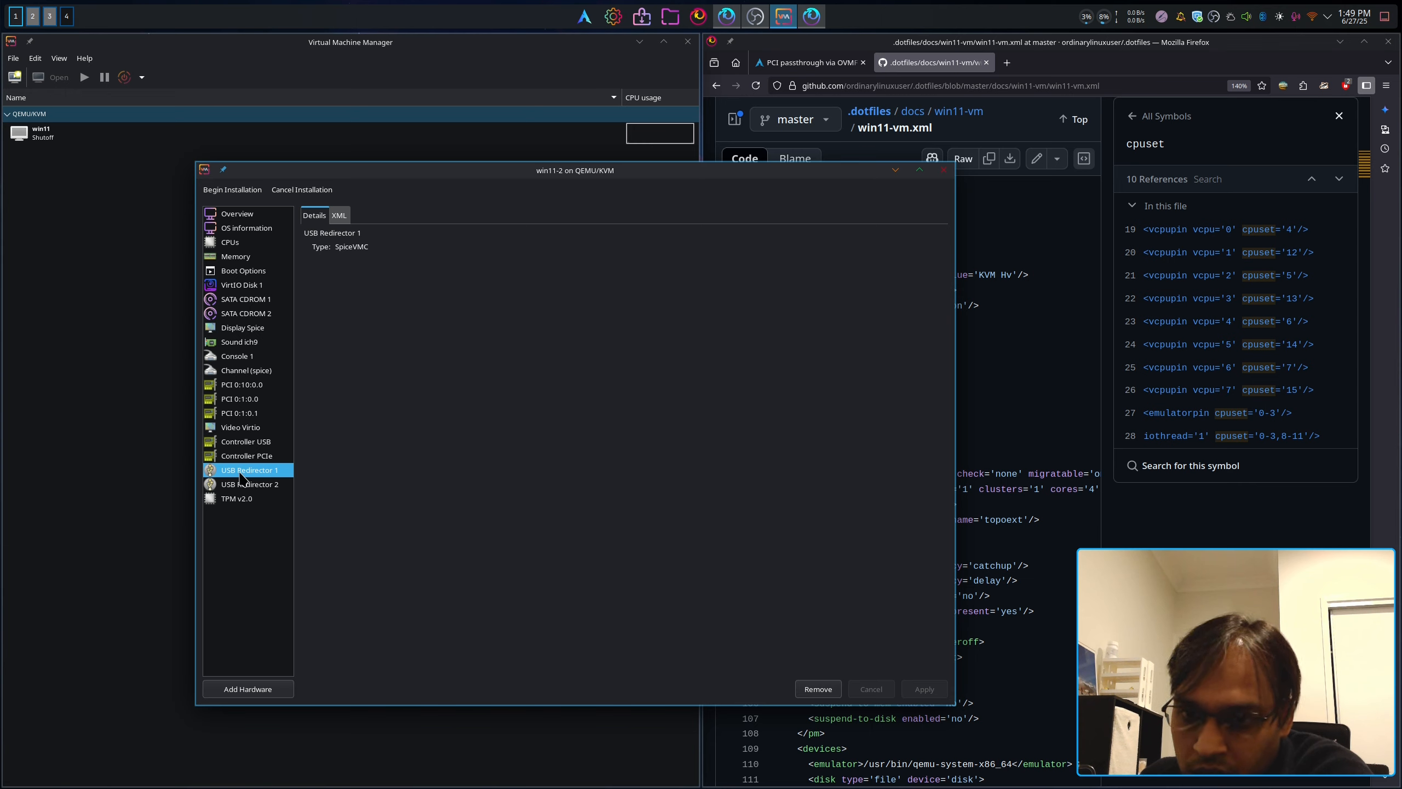
pyautogui.rightClick(240, 474)
pyautogui.click(281, 498)
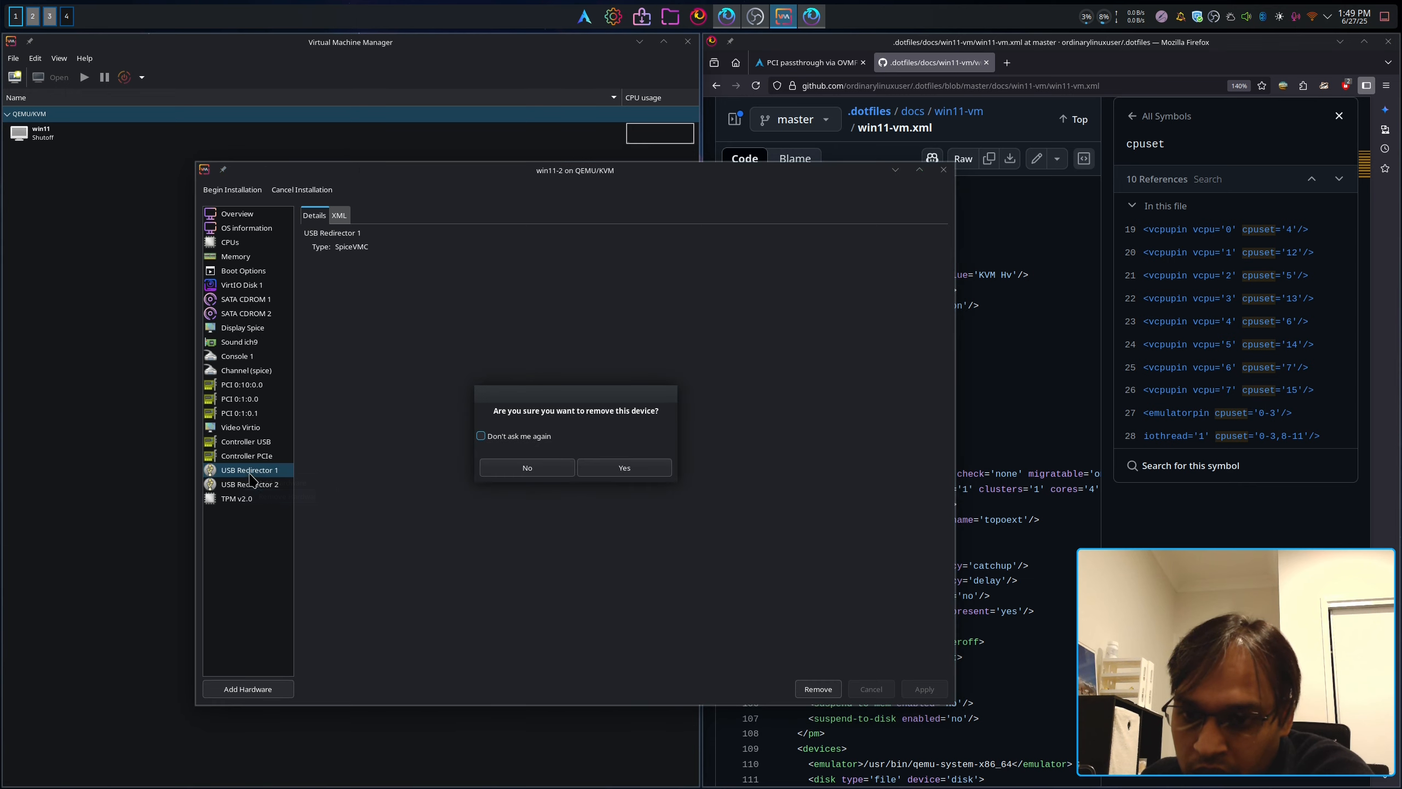
pyautogui.click(602, 472)
pyautogui.rightClick(262, 478)
pyautogui.click(284, 495)
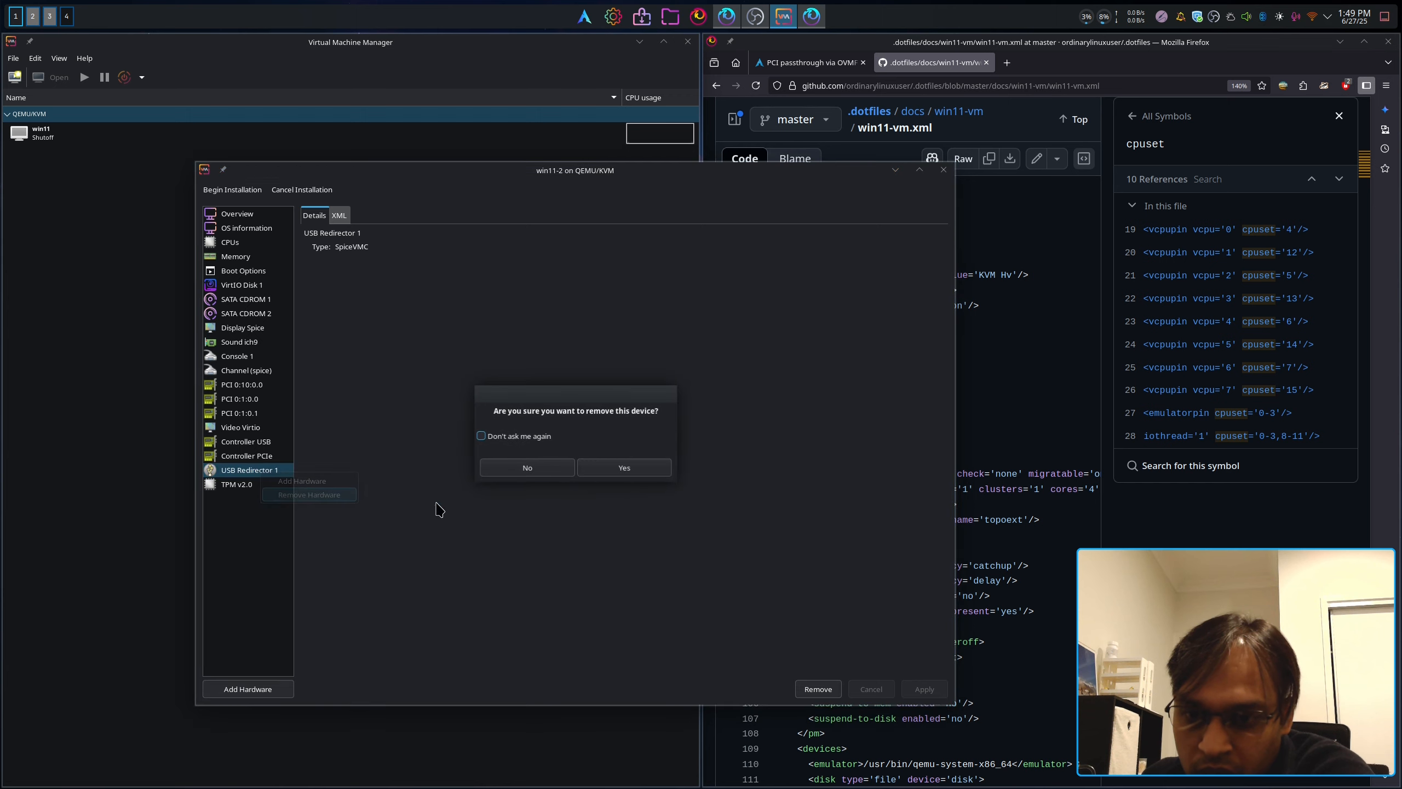
pyautogui.click(619, 469)
pyautogui.click(228, 373)
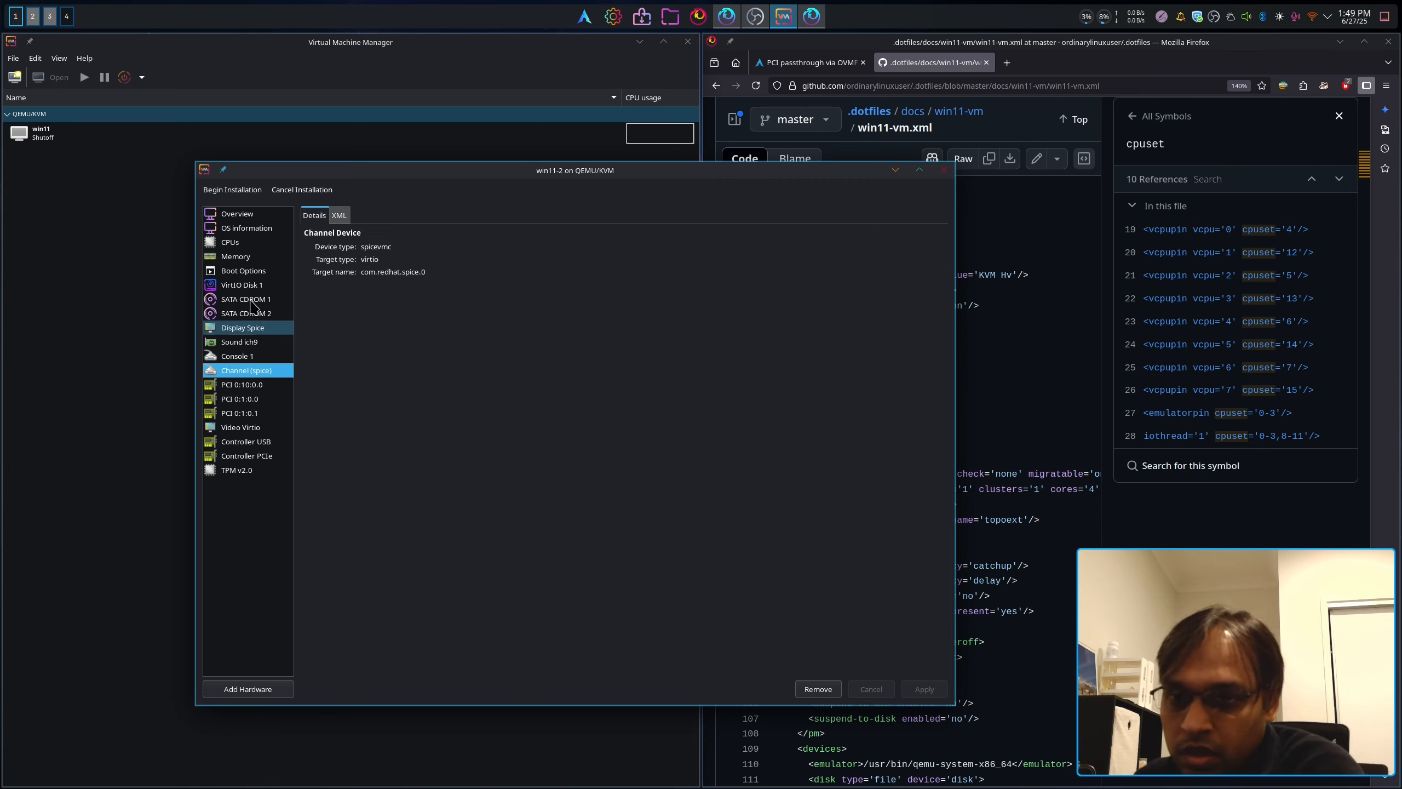
# Step: Review win11-2's Overview, VirtIO Disk 1 and boot order, then begin the installation
pyautogui.click(232, 229)
pyautogui.click(229, 217)
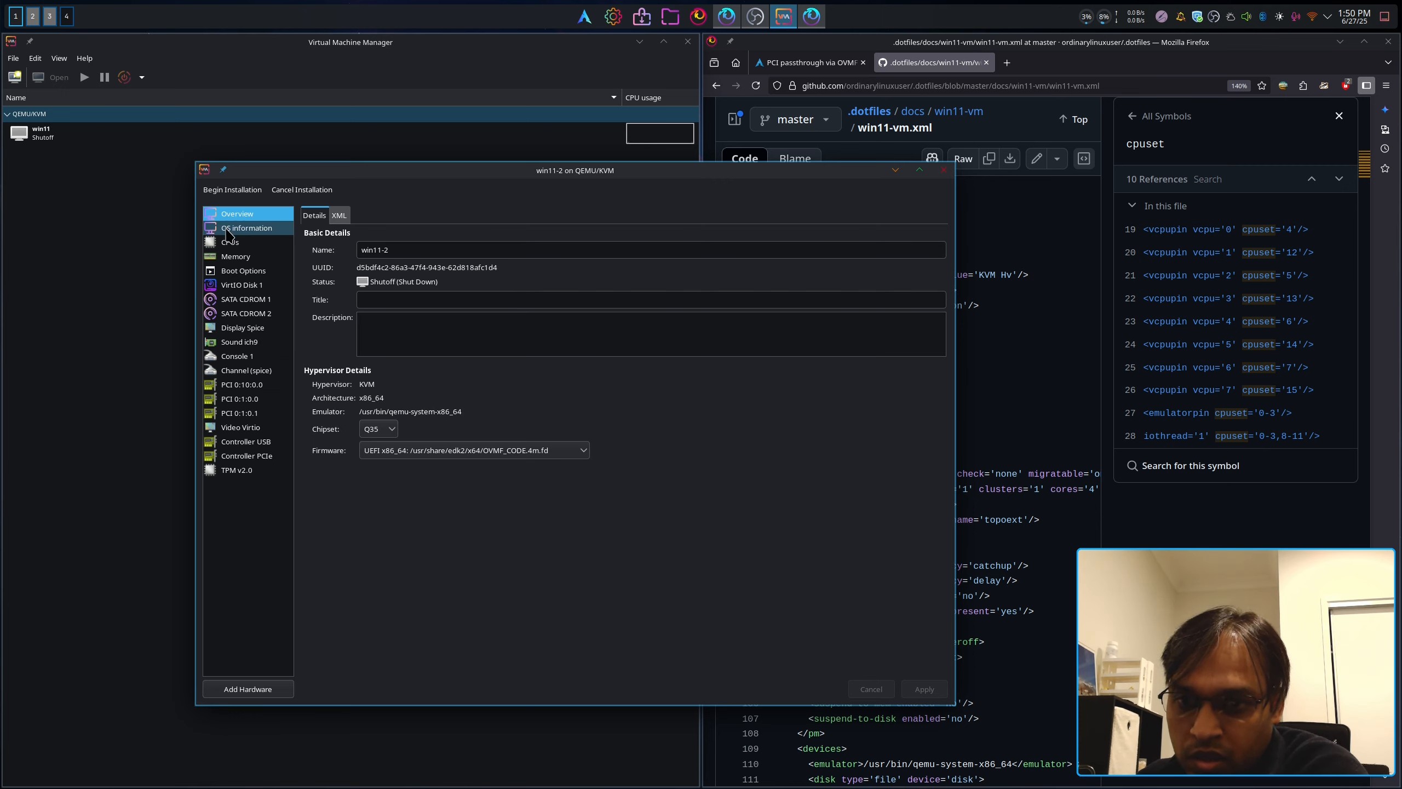
pyautogui.click(251, 285)
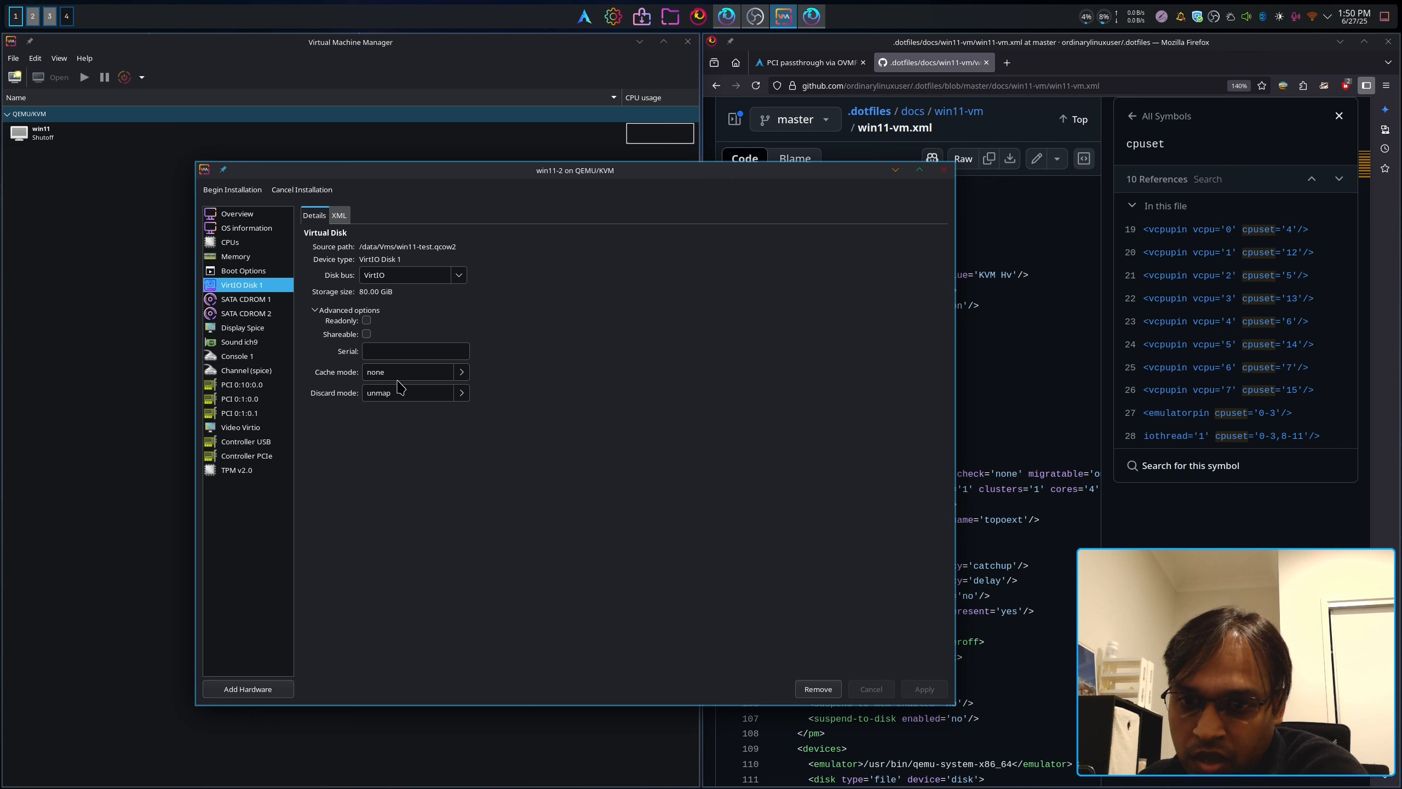
pyautogui.click(227, 275)
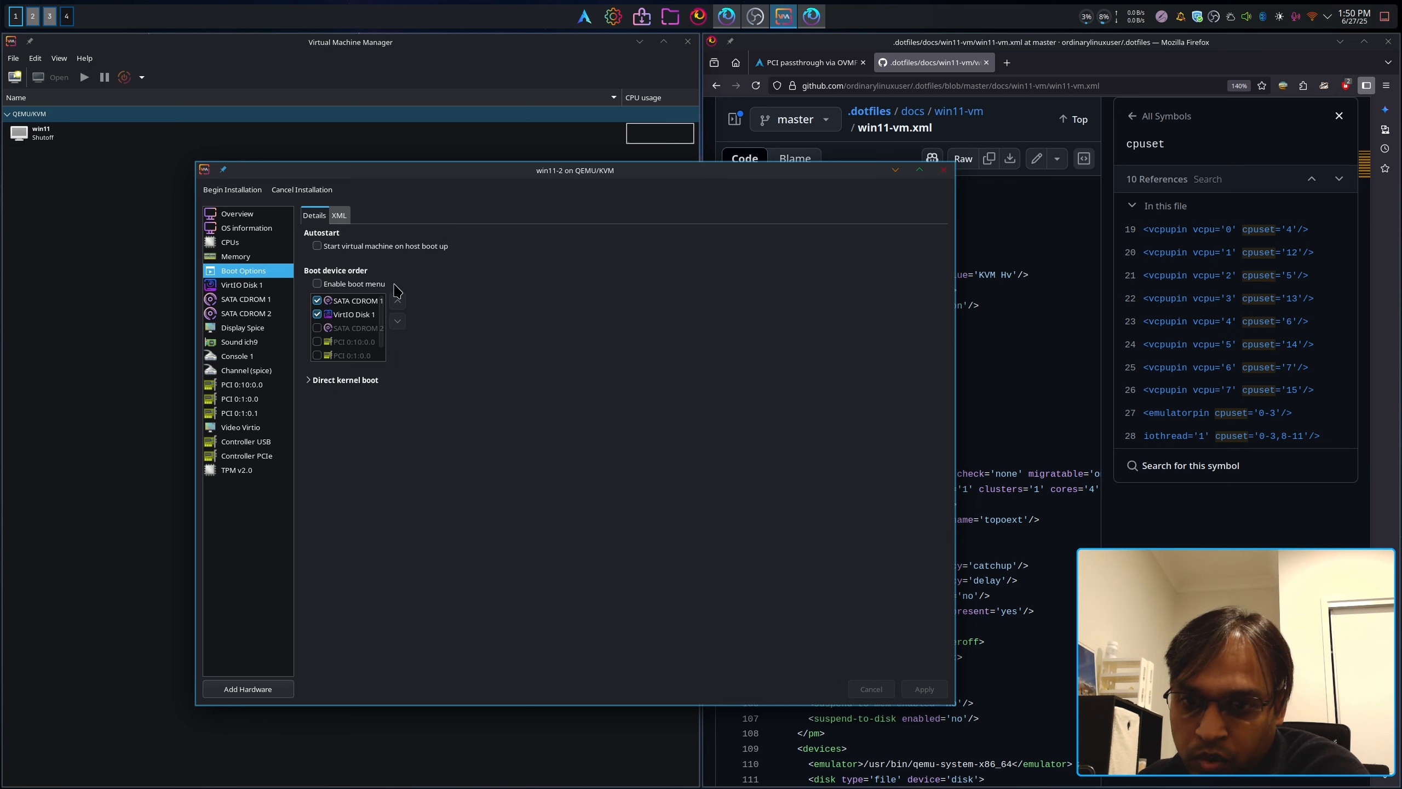
pyautogui.click(232, 190)
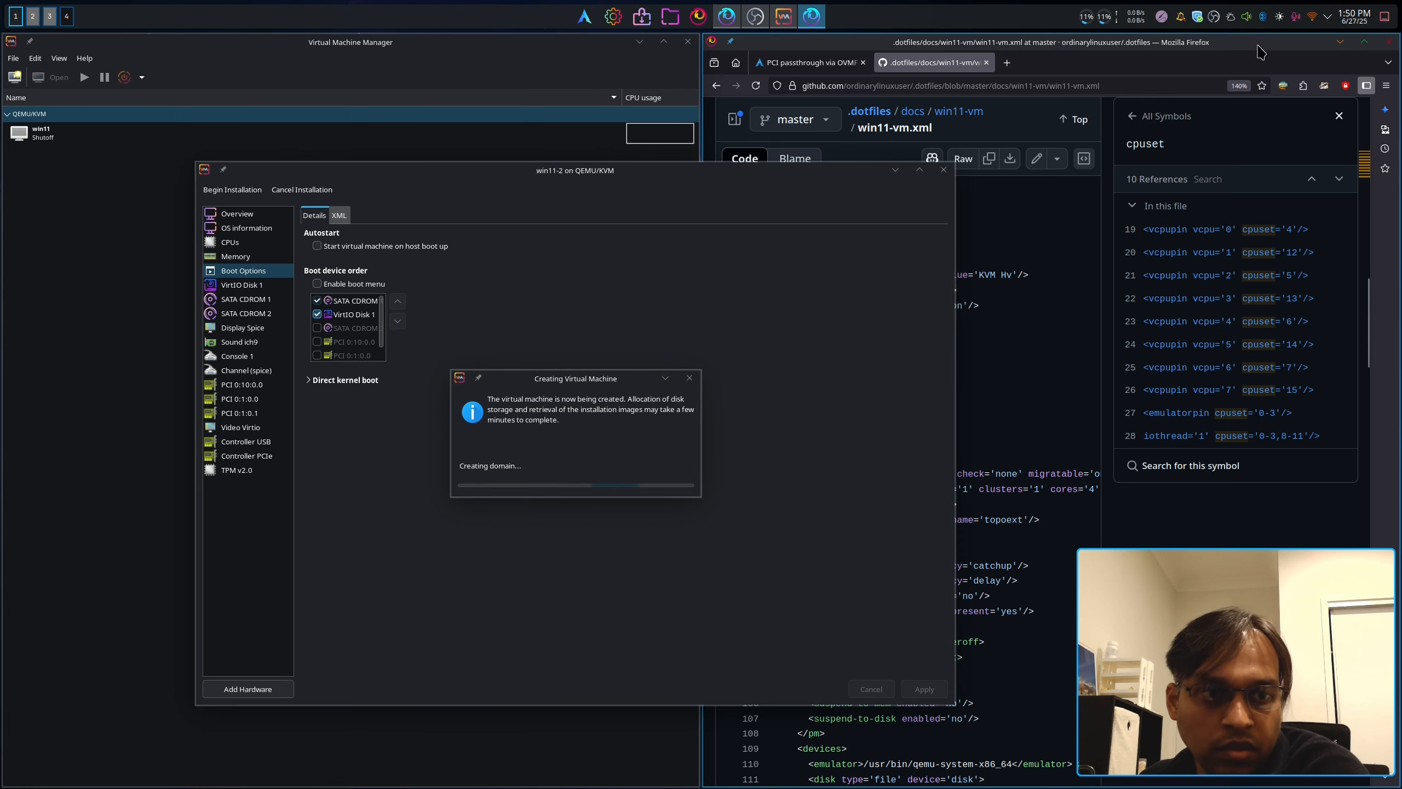
pyautogui.click(1339, 45)
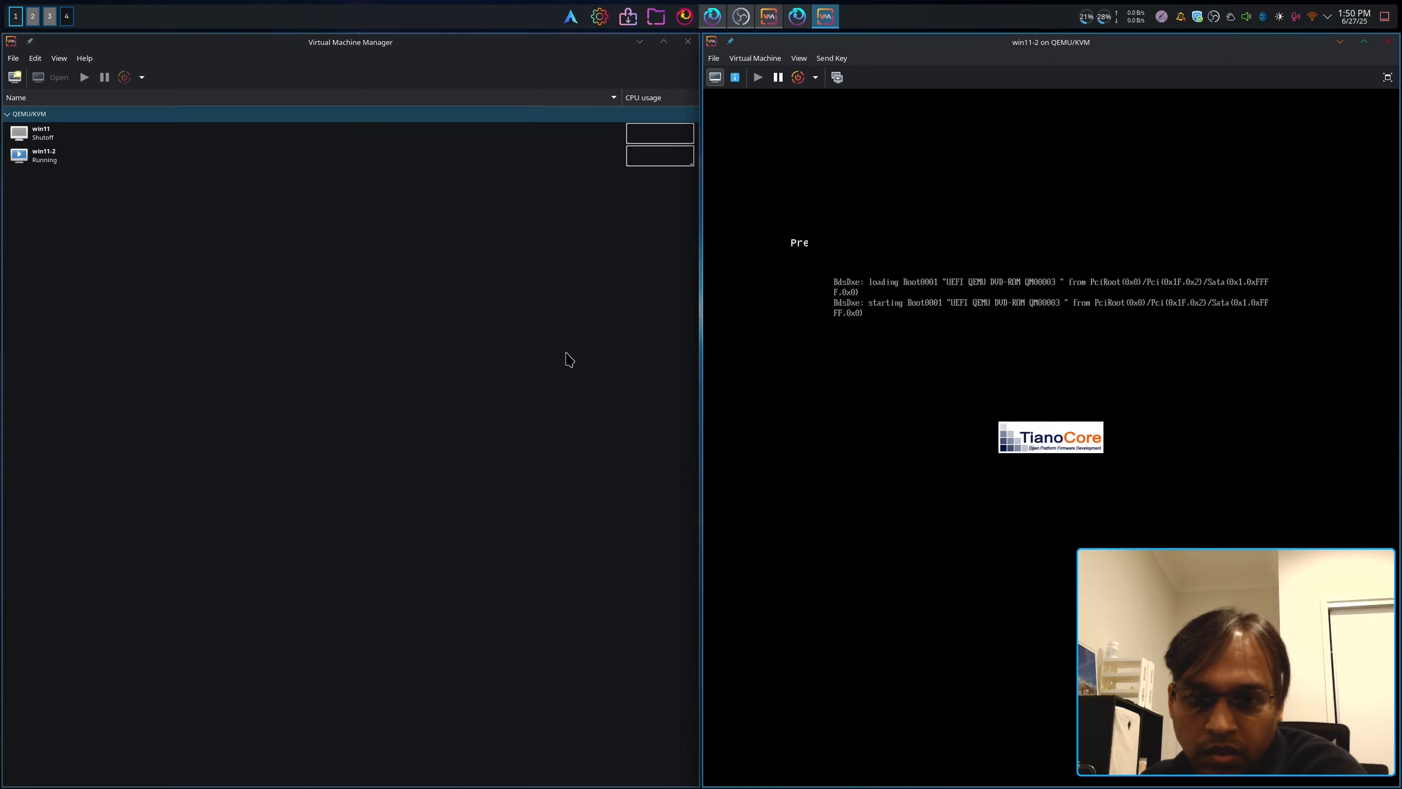
# Step: Boot win11-2 from the install DVD and switch its console to fullscreen
pyautogui.click(639, 42)
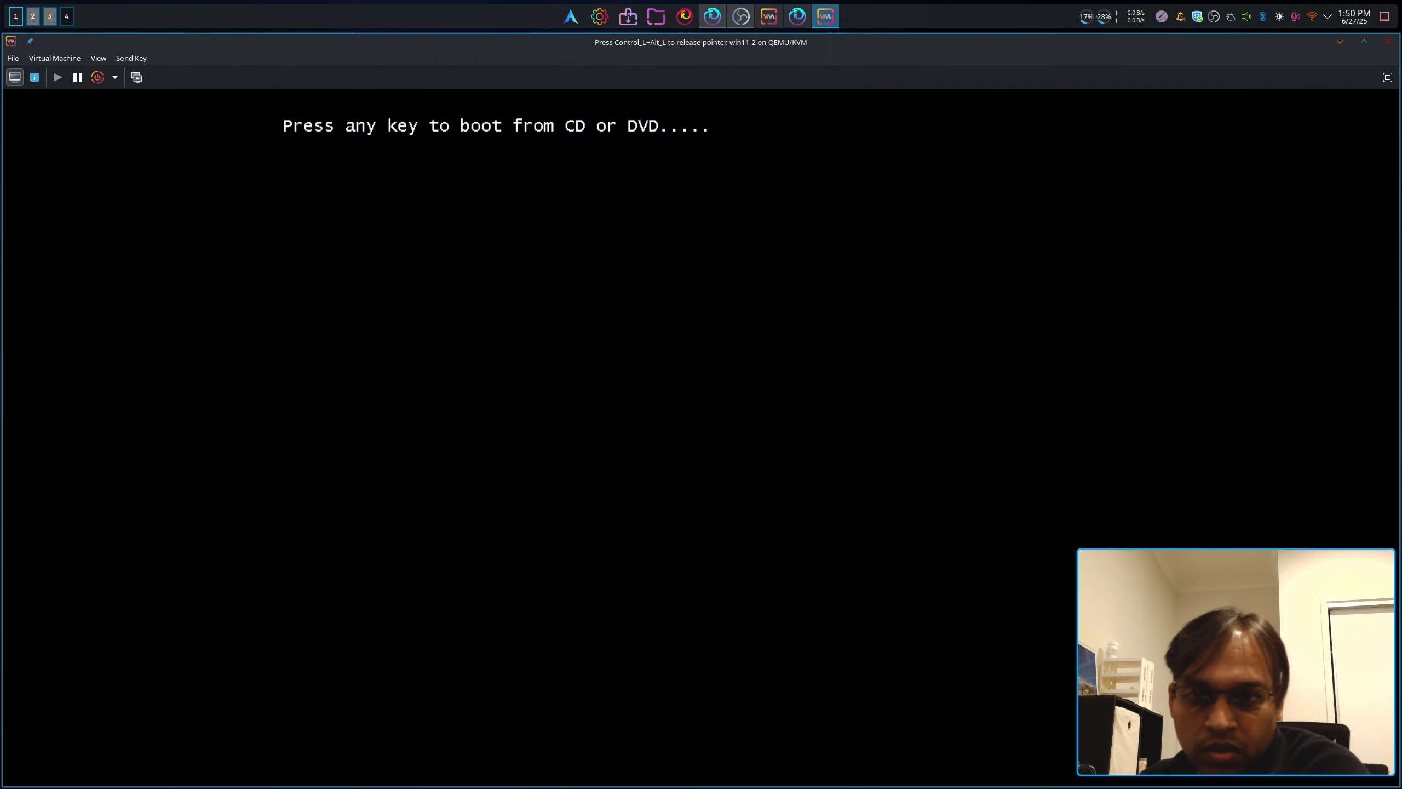
pyautogui.press('Return')
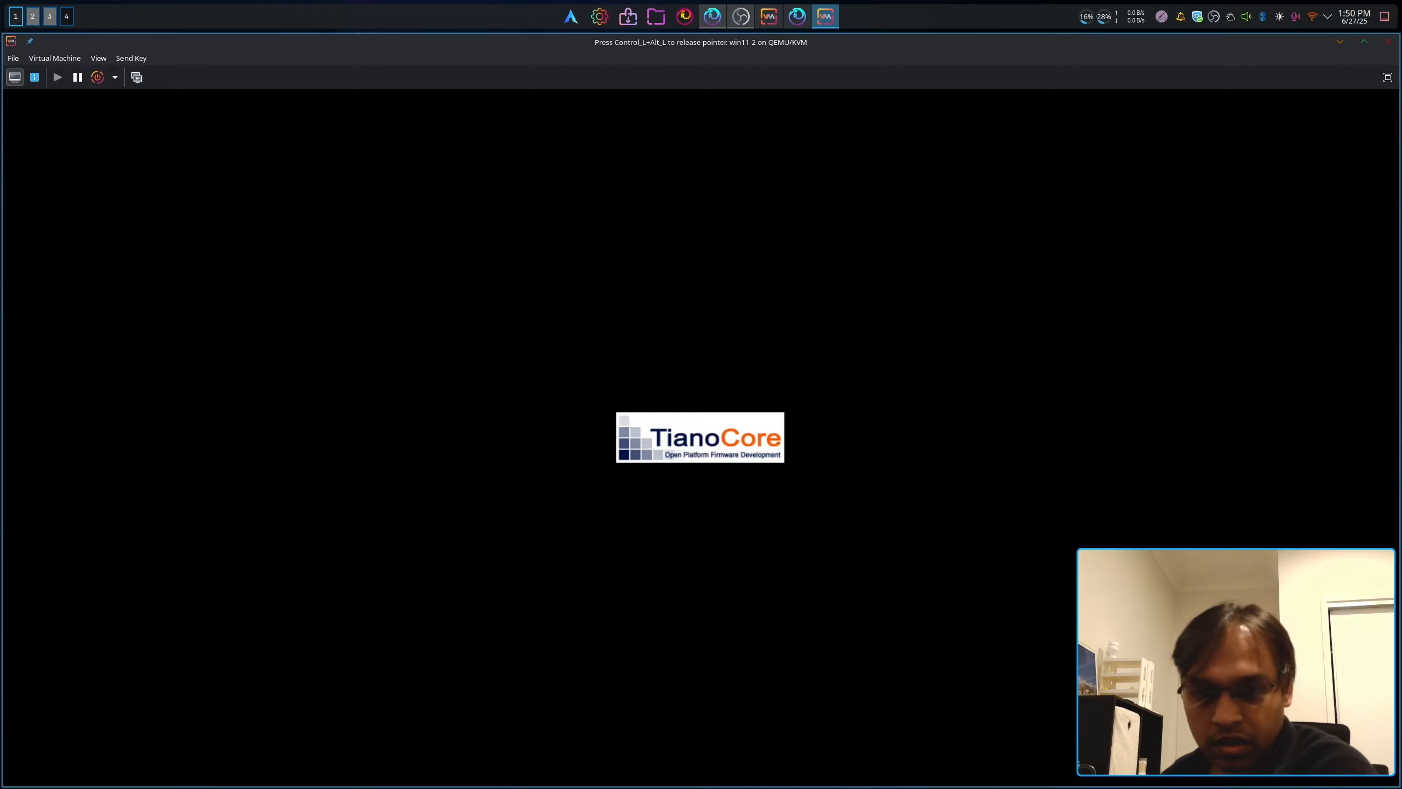
pyautogui.hotkey('ctrl', 'alt')
pyautogui.click(1388, 76)
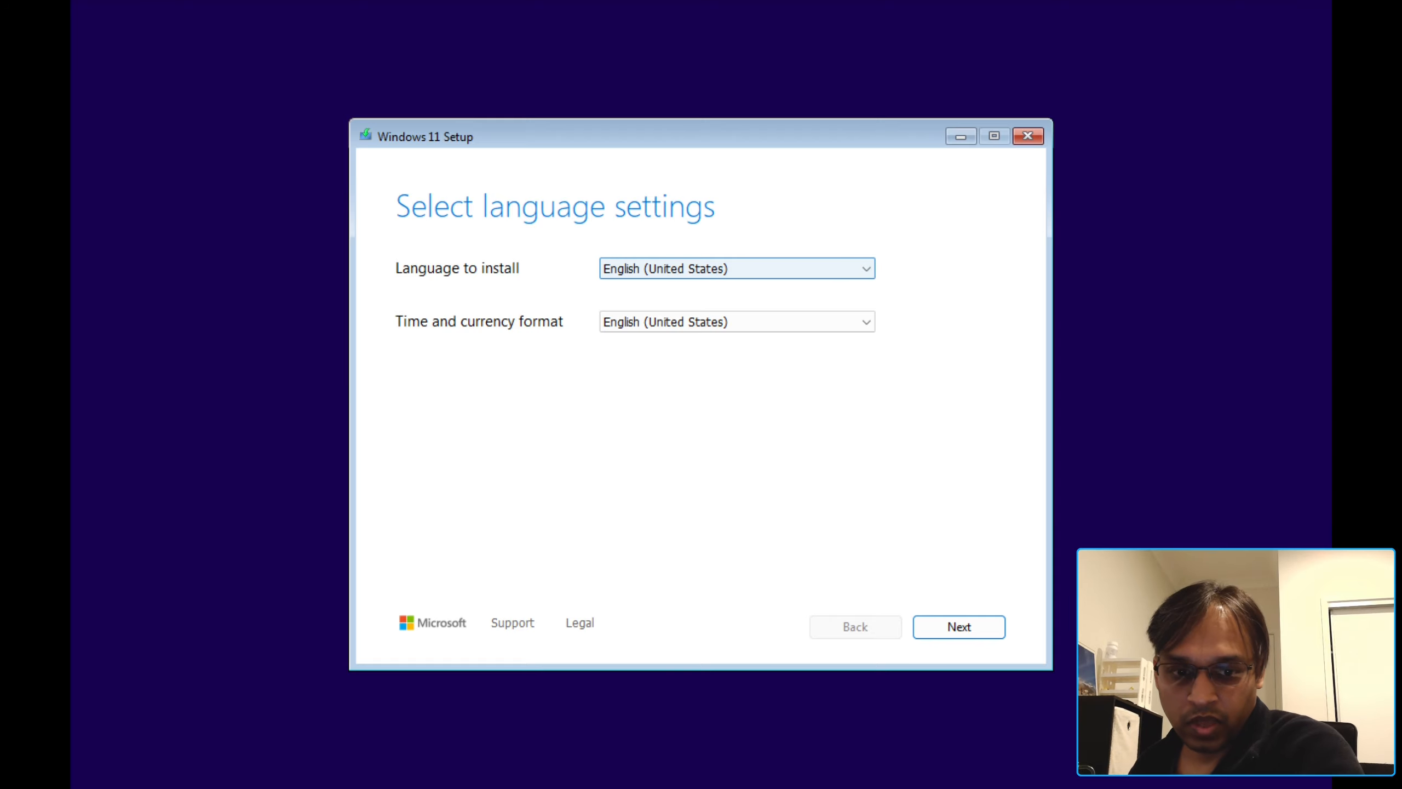
# Step: Keep English language and keyboard defaults, skip the product key, and accept the license terms
pyautogui.click(965, 627)
pyautogui.click(967, 621)
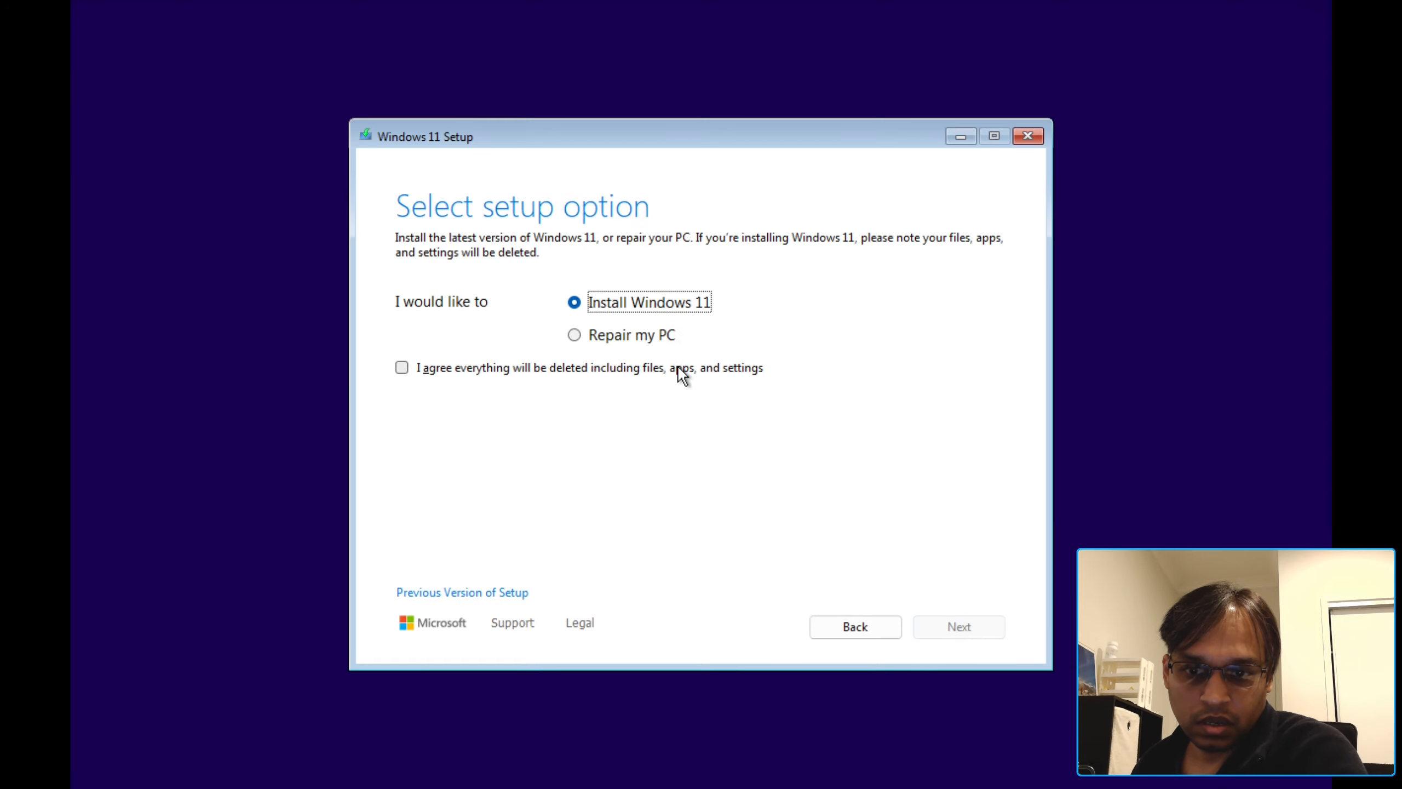
pyautogui.click(677, 365)
pyautogui.click(975, 630)
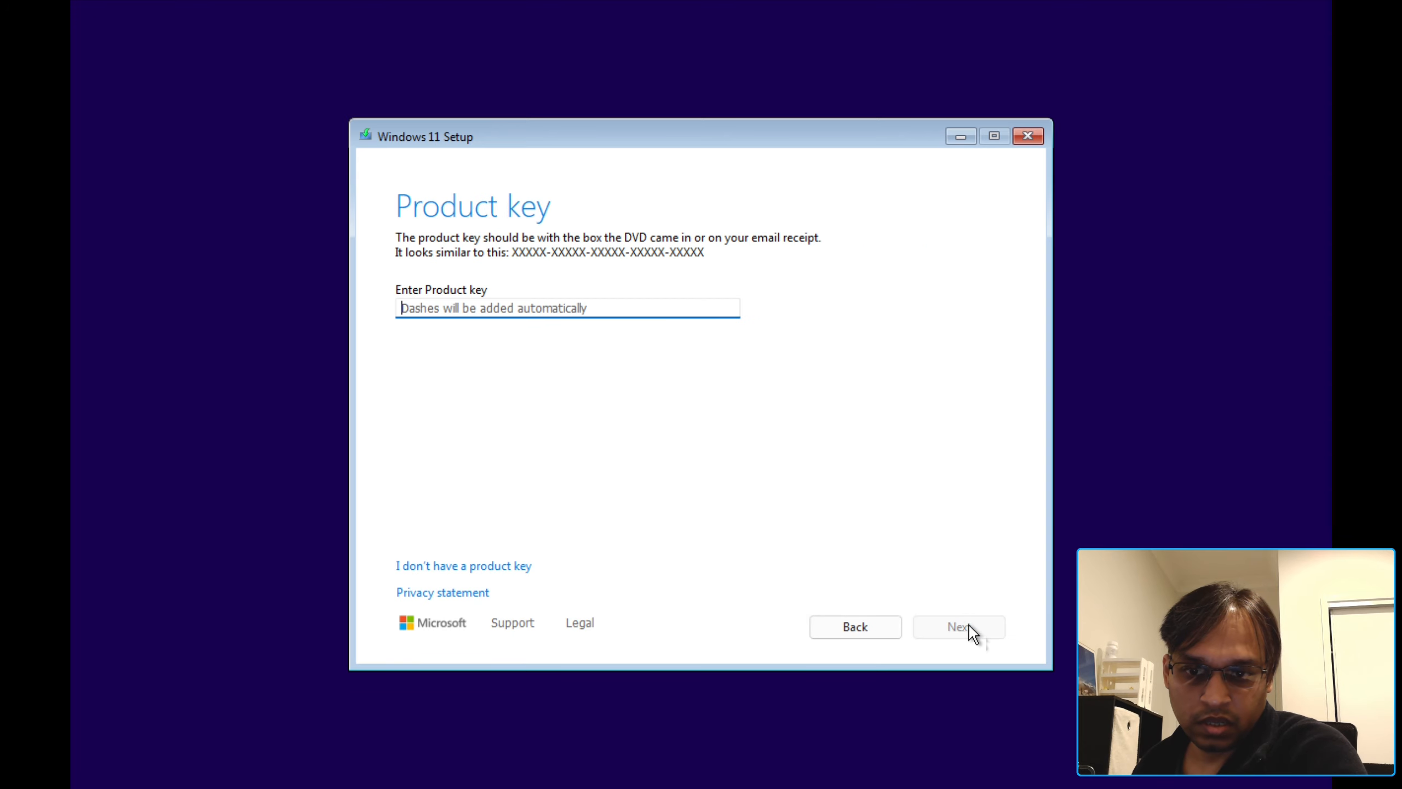
pyautogui.click(458, 567)
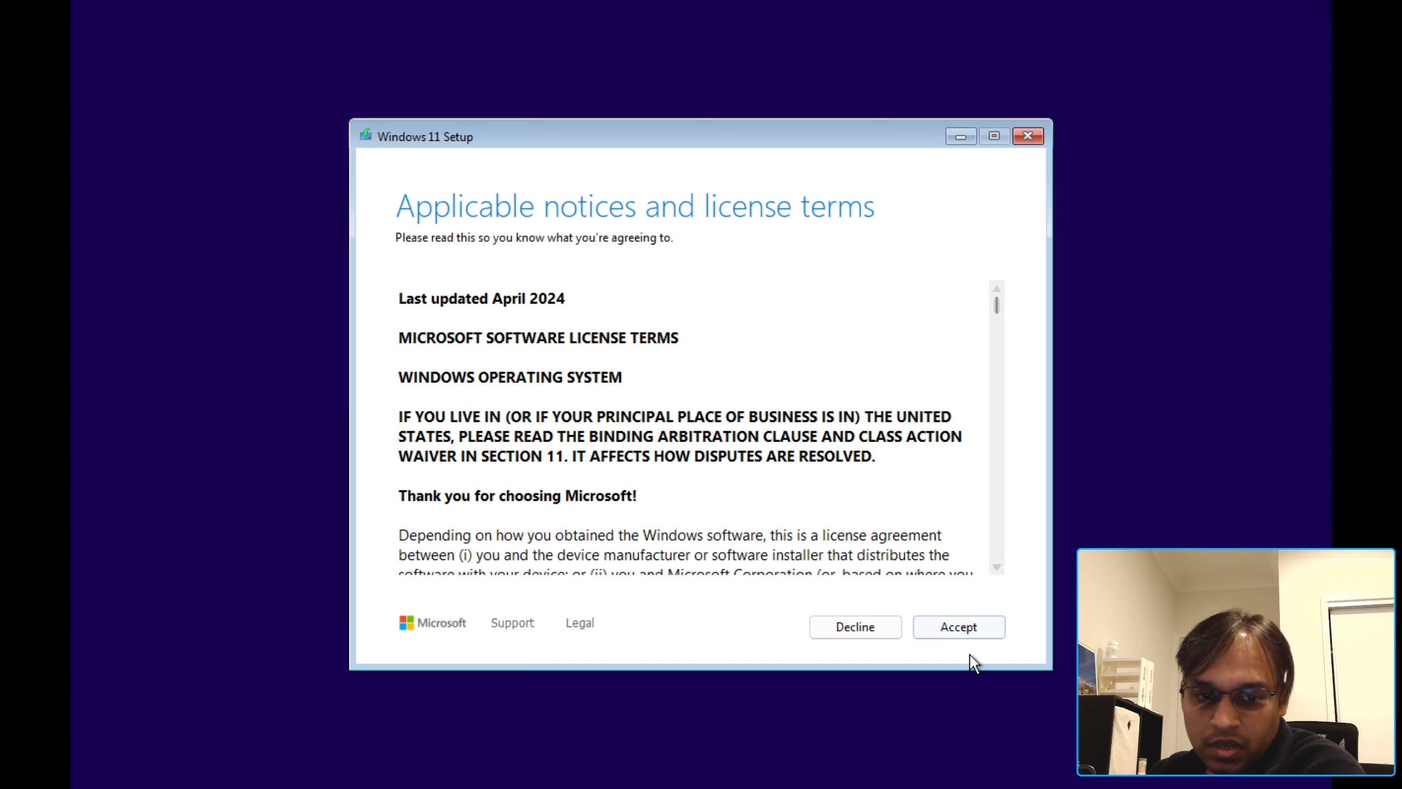
pyautogui.click(979, 627)
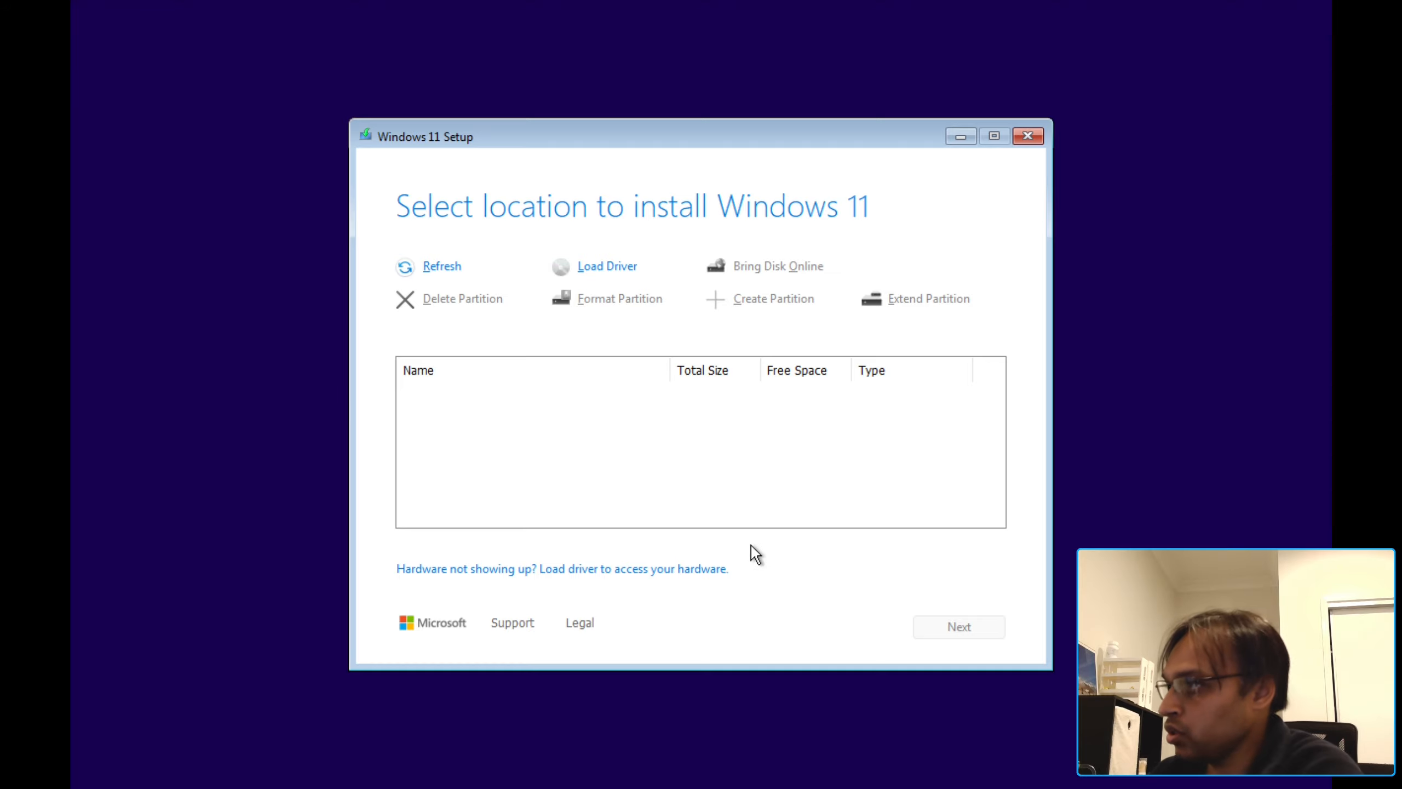
# Step: Load a driver from the E:\viostor\w11\amd64 folder on the virtio-win disc
pyautogui.click(606, 273)
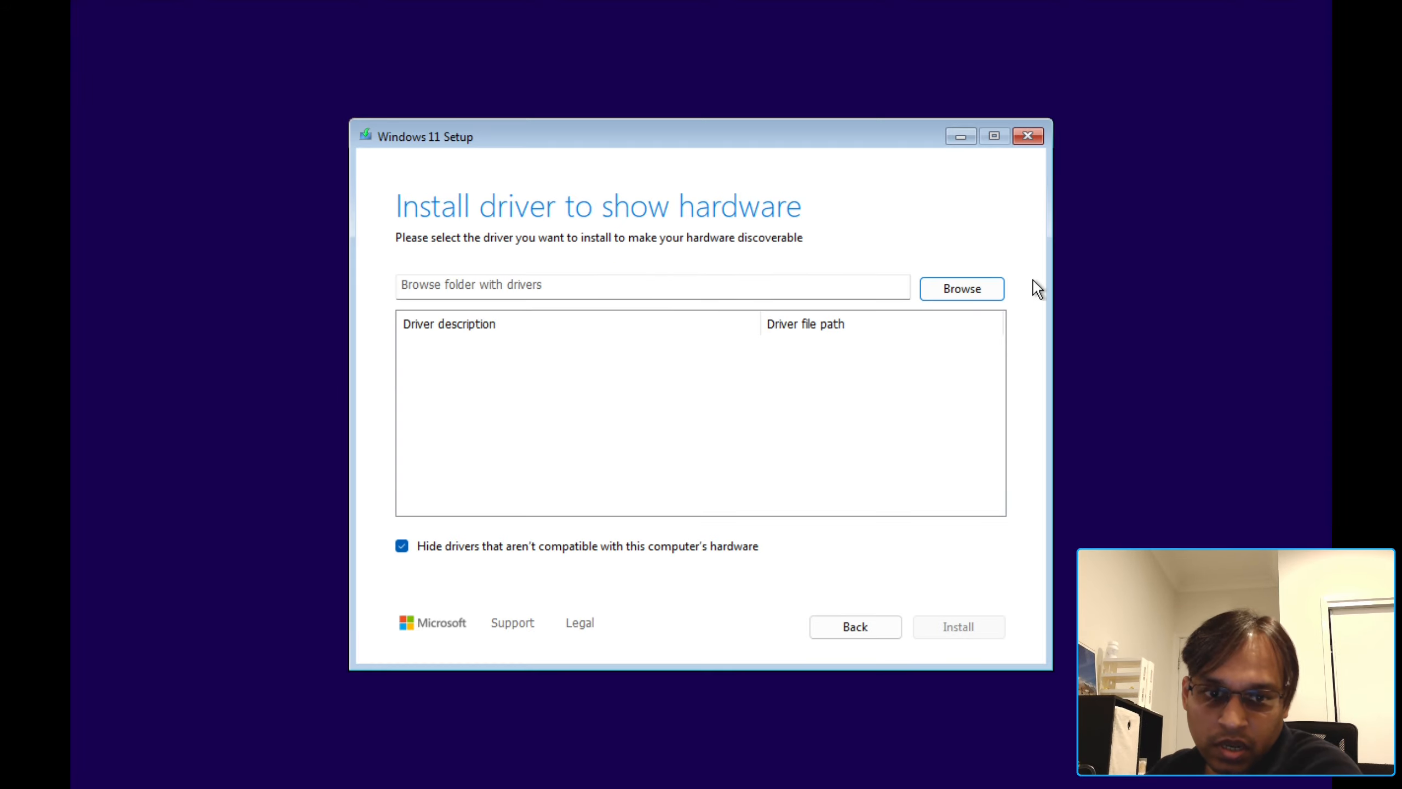
pyautogui.click(958, 290)
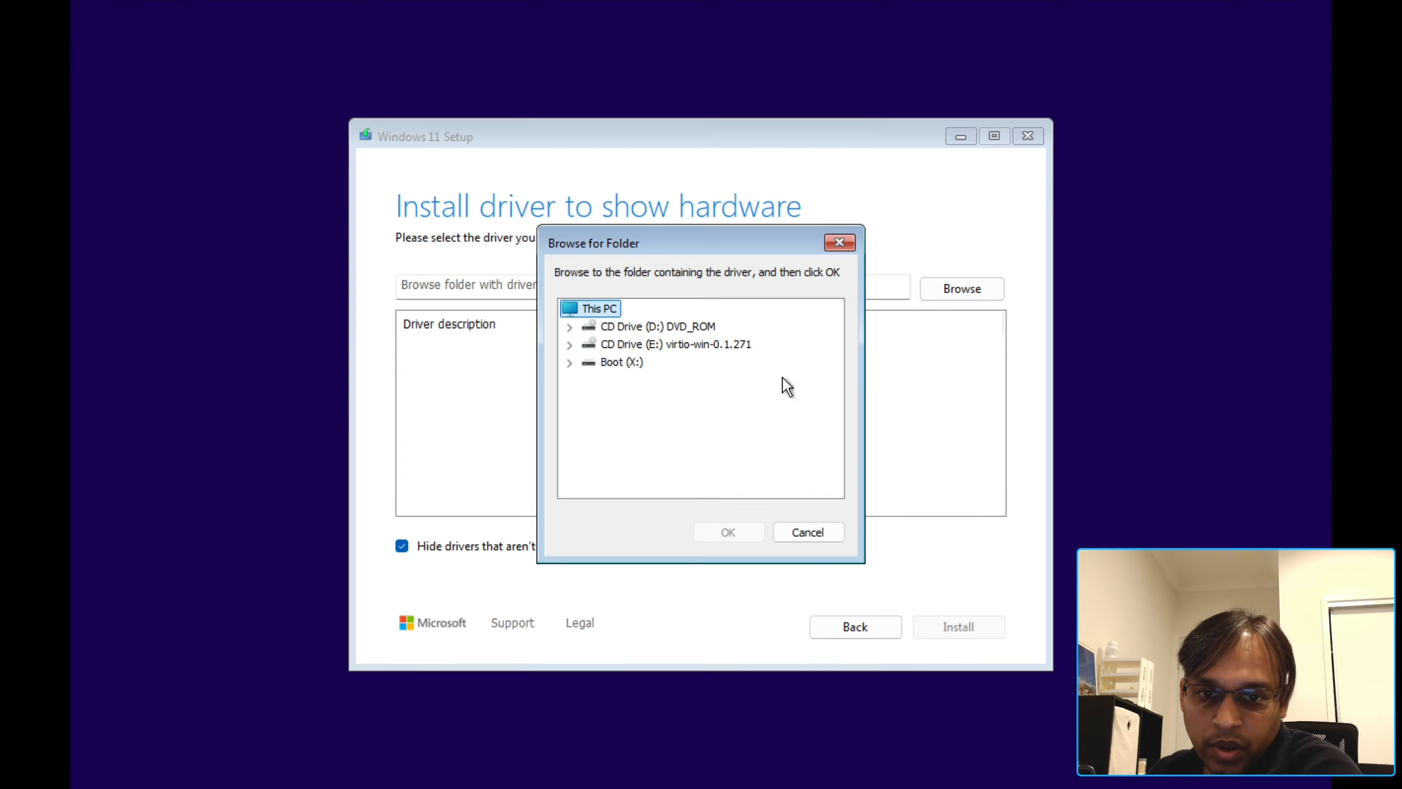
pyautogui.click(678, 349)
pyautogui.doubleClick(678, 350)
pyautogui.scroll(-5, 683, 411)
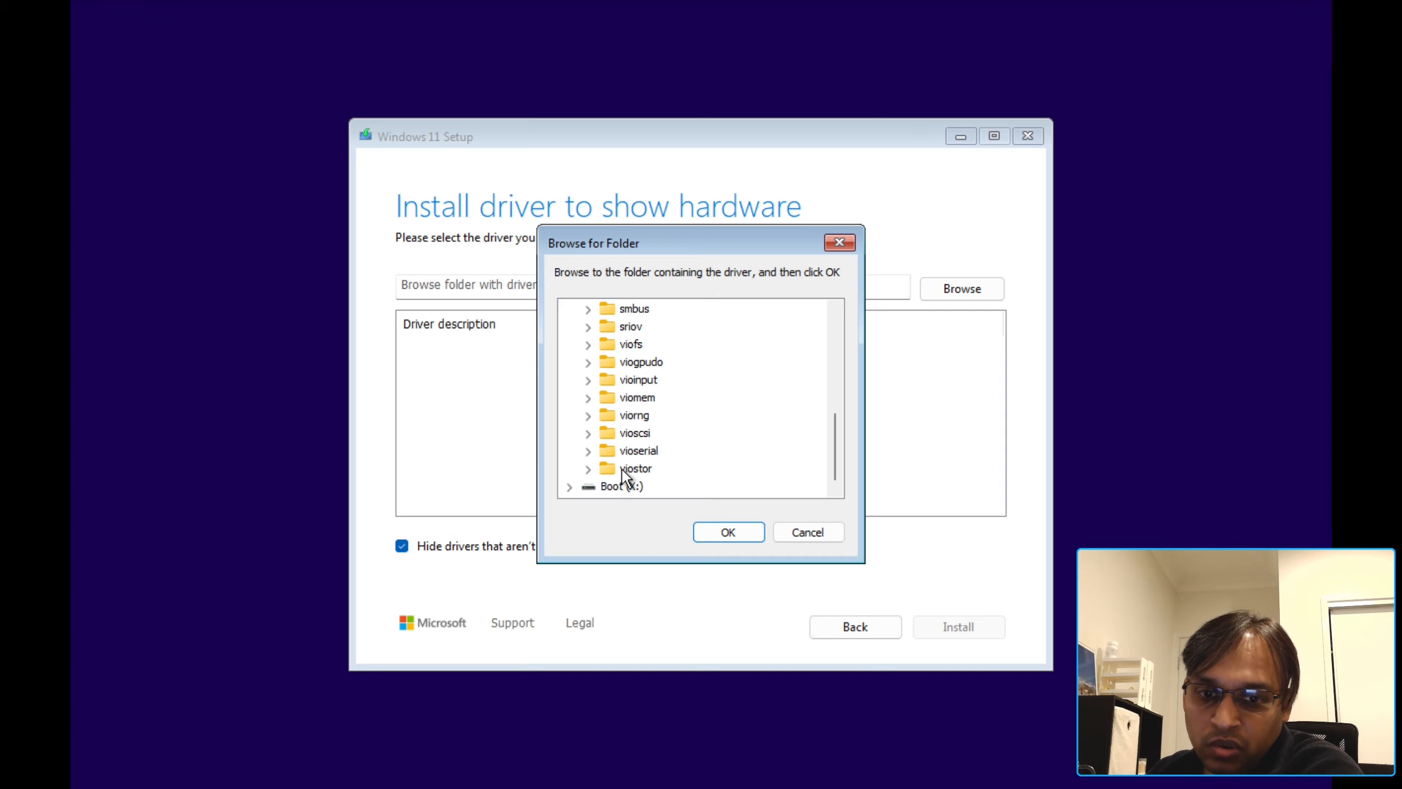
pyautogui.doubleClick(622, 468)
pyautogui.scroll(-2, 763, 387)
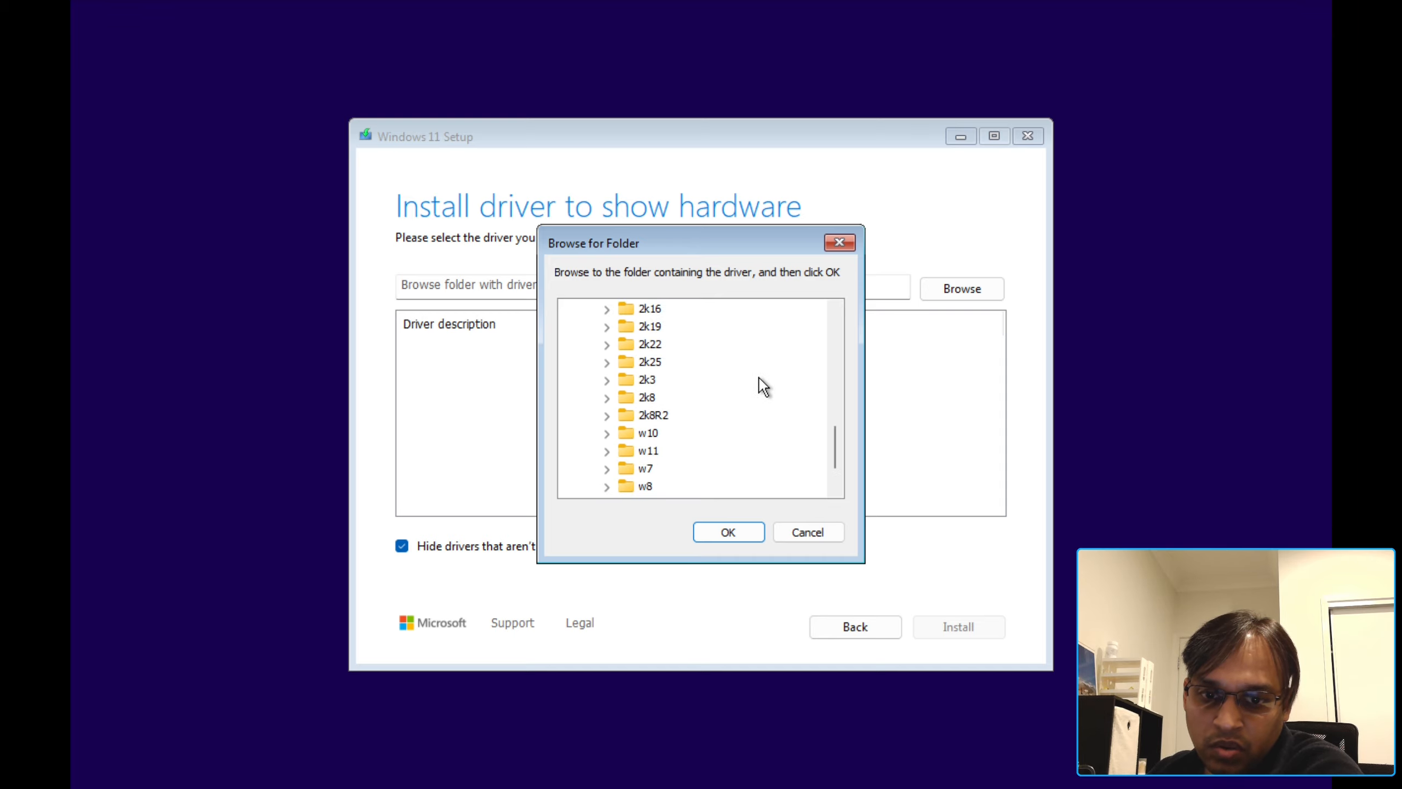
pyautogui.doubleClick(639, 400)
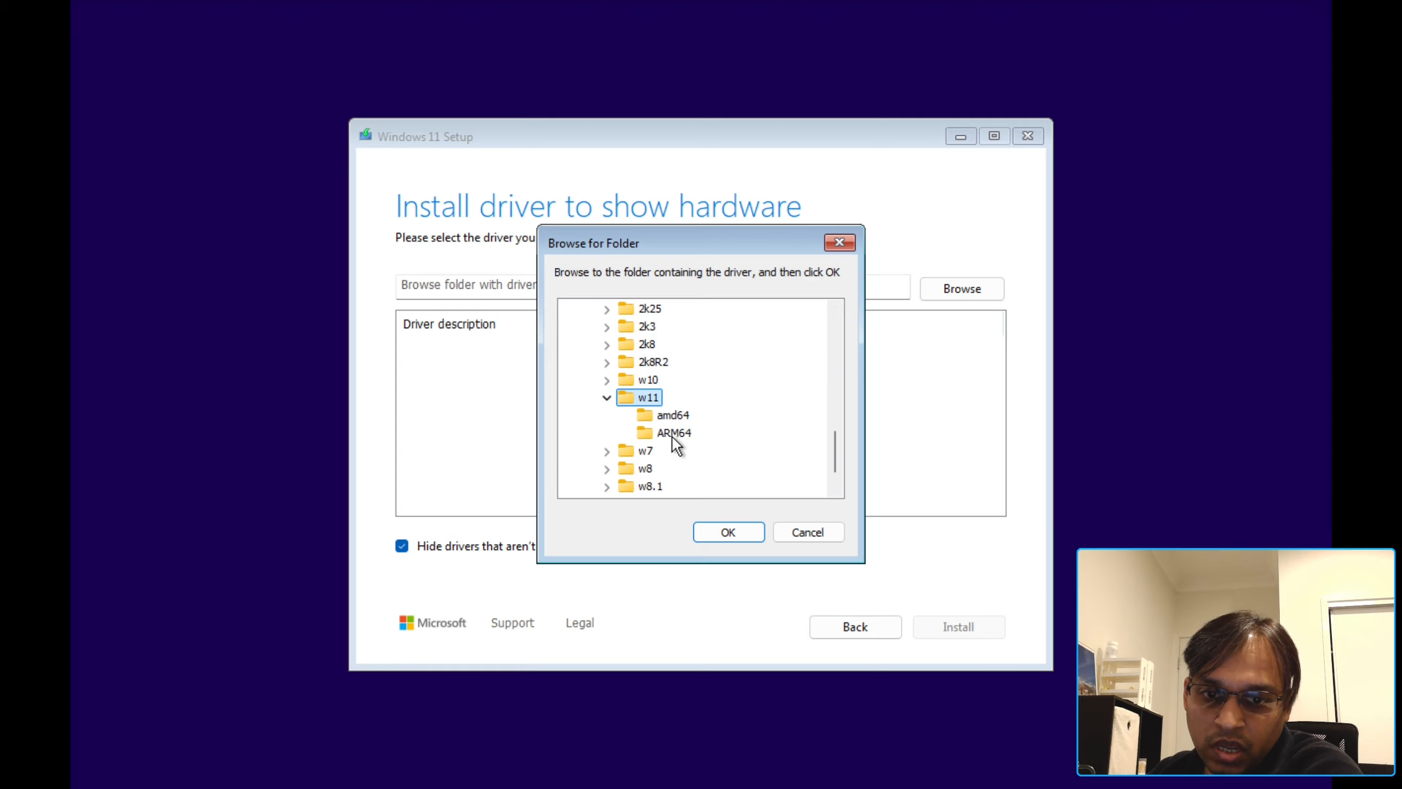
pyautogui.click(716, 526)
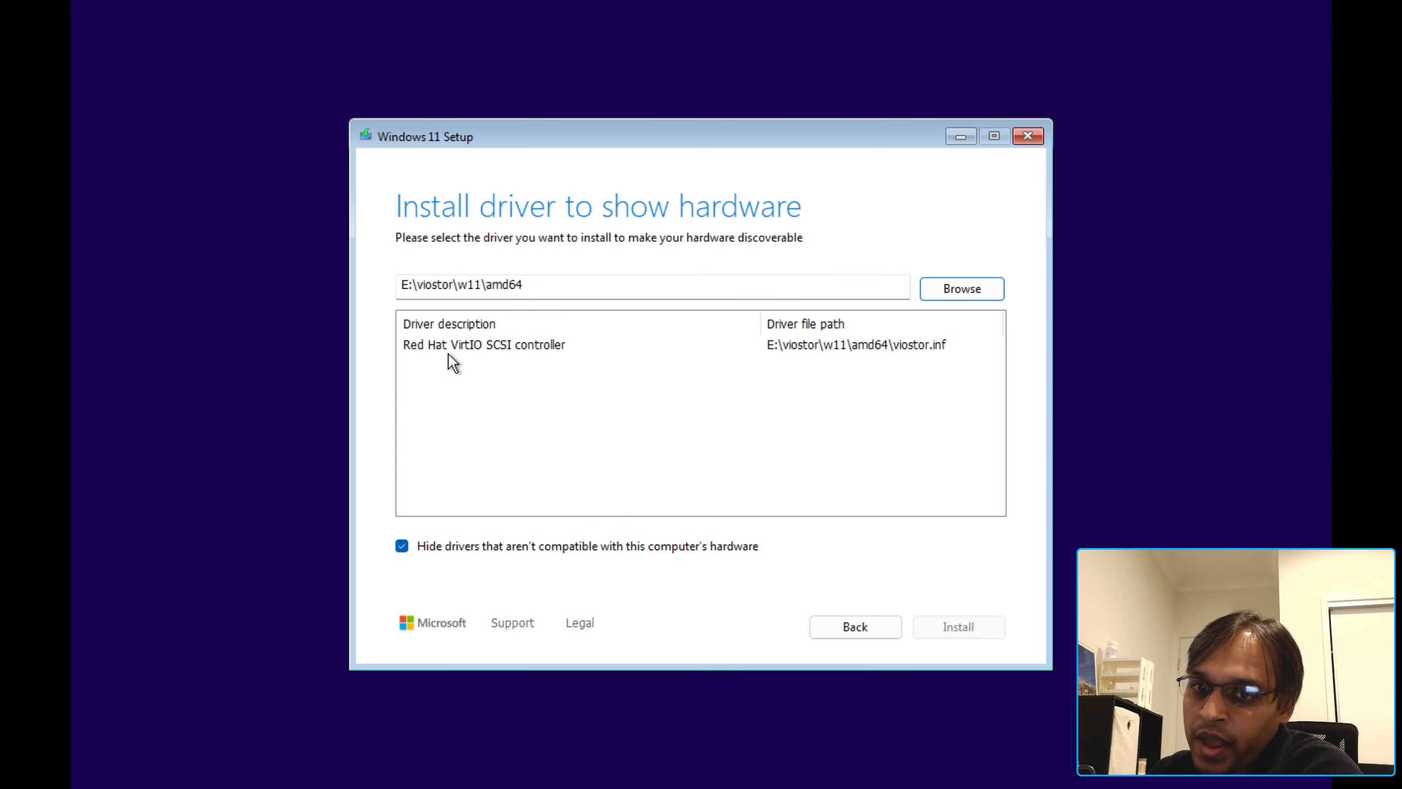
# Step: Install the Red Hat VirtIO SCSI controller driver and continue with the 80.0 GB Disk 0
pyautogui.click(491, 348)
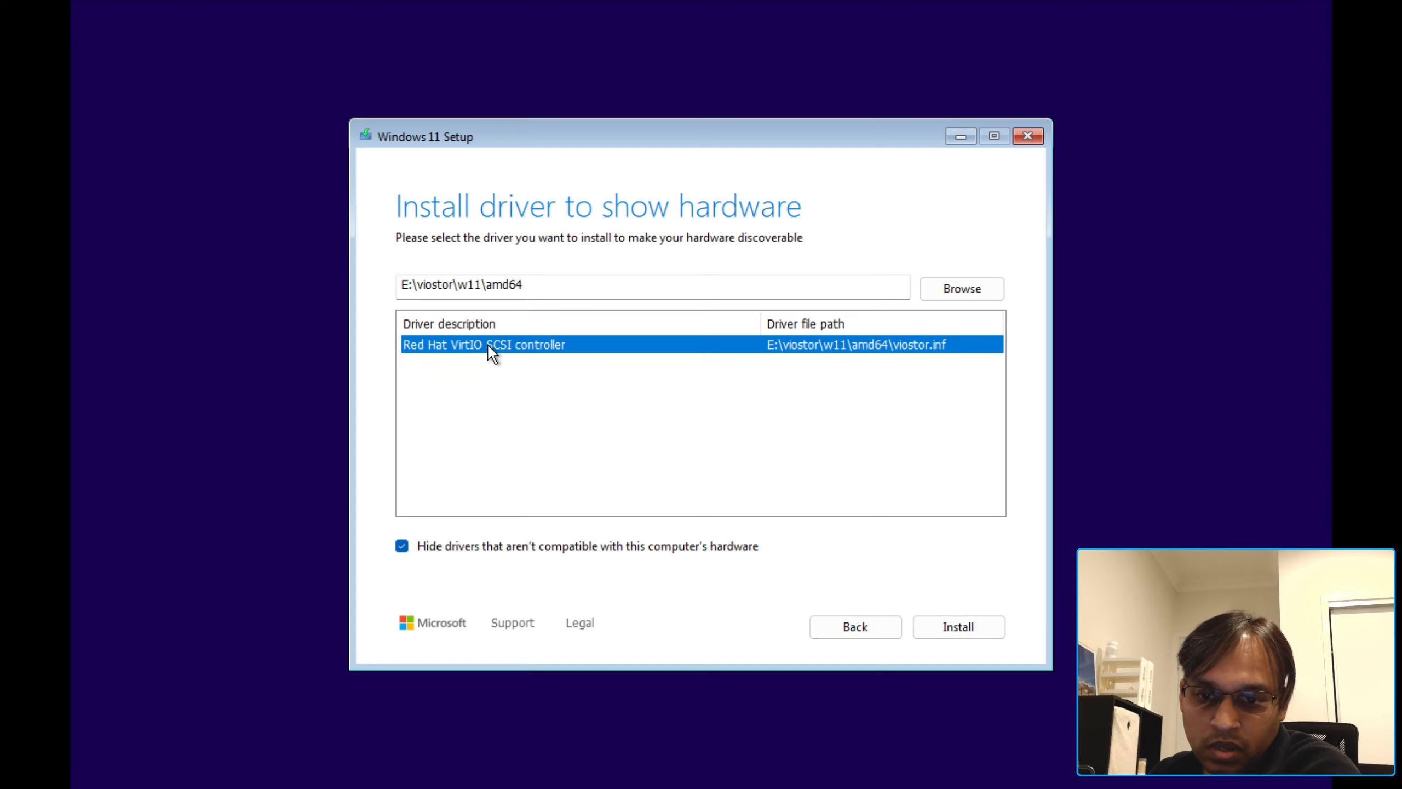
pyautogui.click(957, 628)
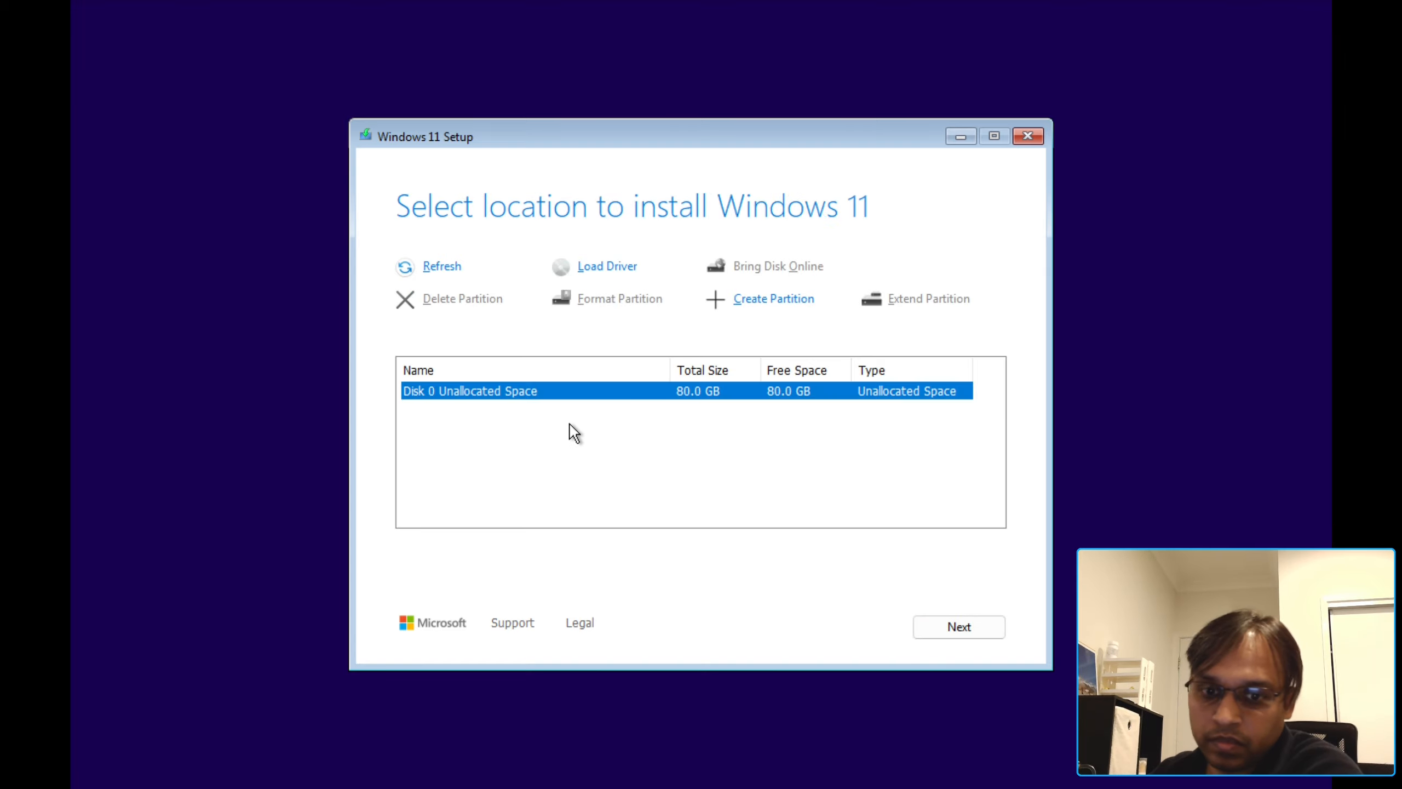
pyautogui.click(960, 628)
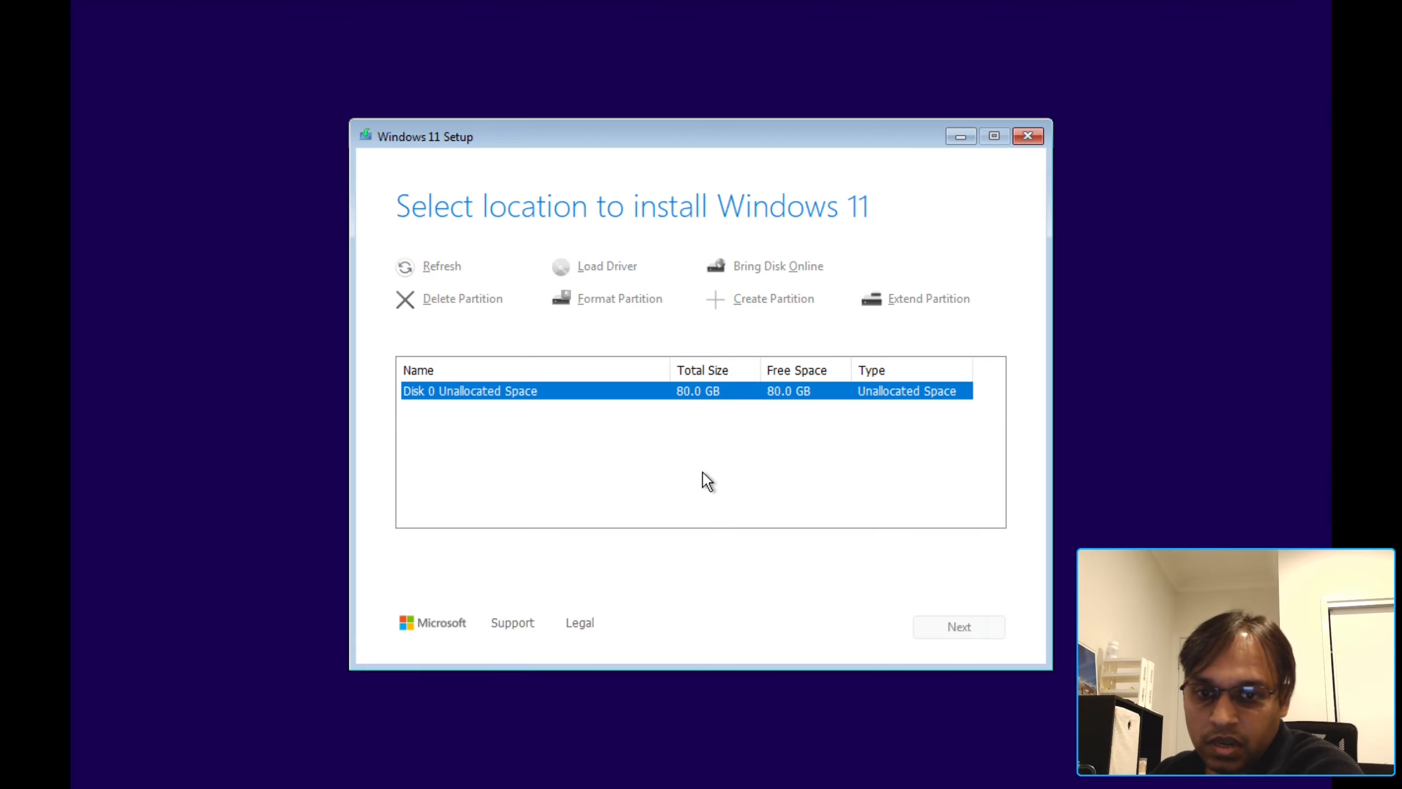
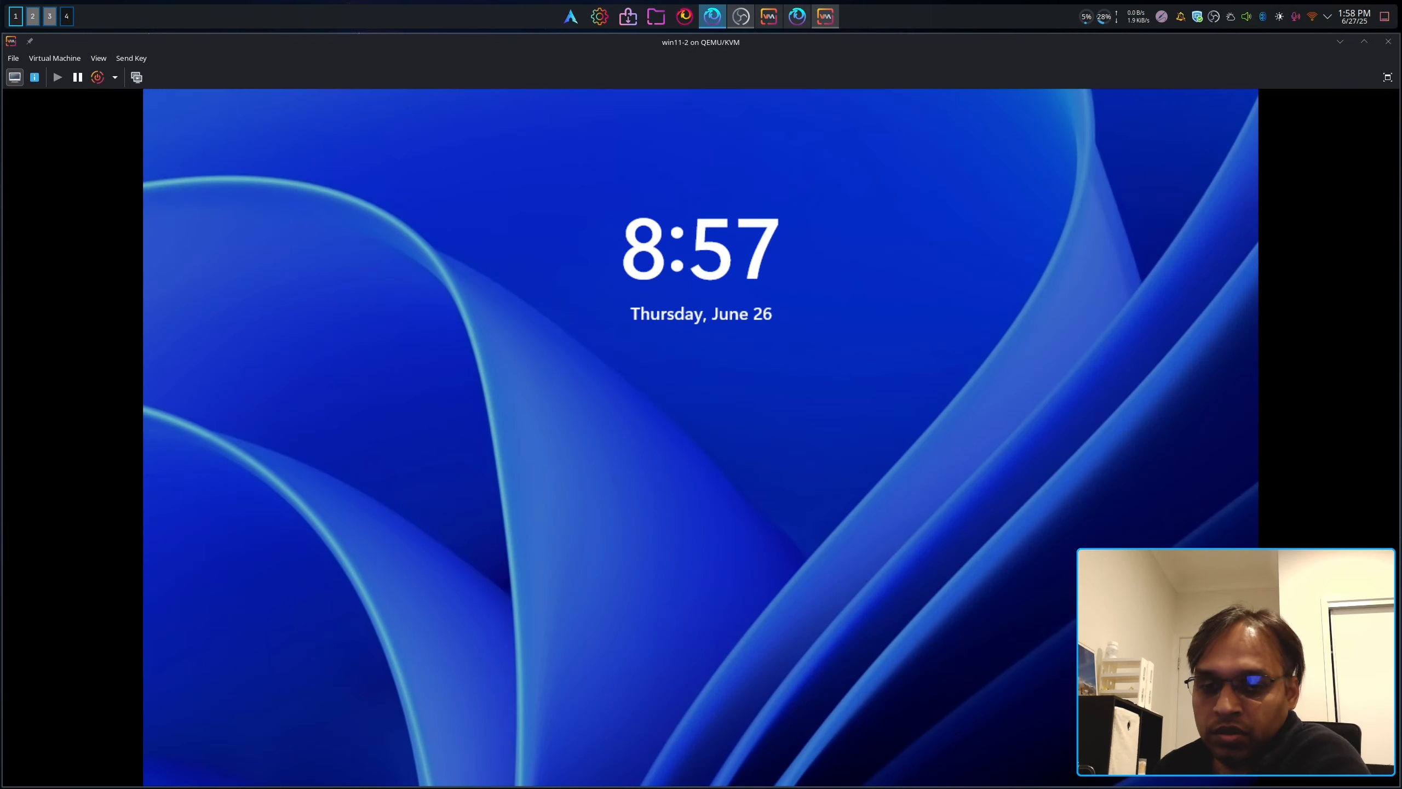
# Step: Give the win11-2 console focus once Windows 11 setup reaches the lock screen
pyautogui.click(500, 773)
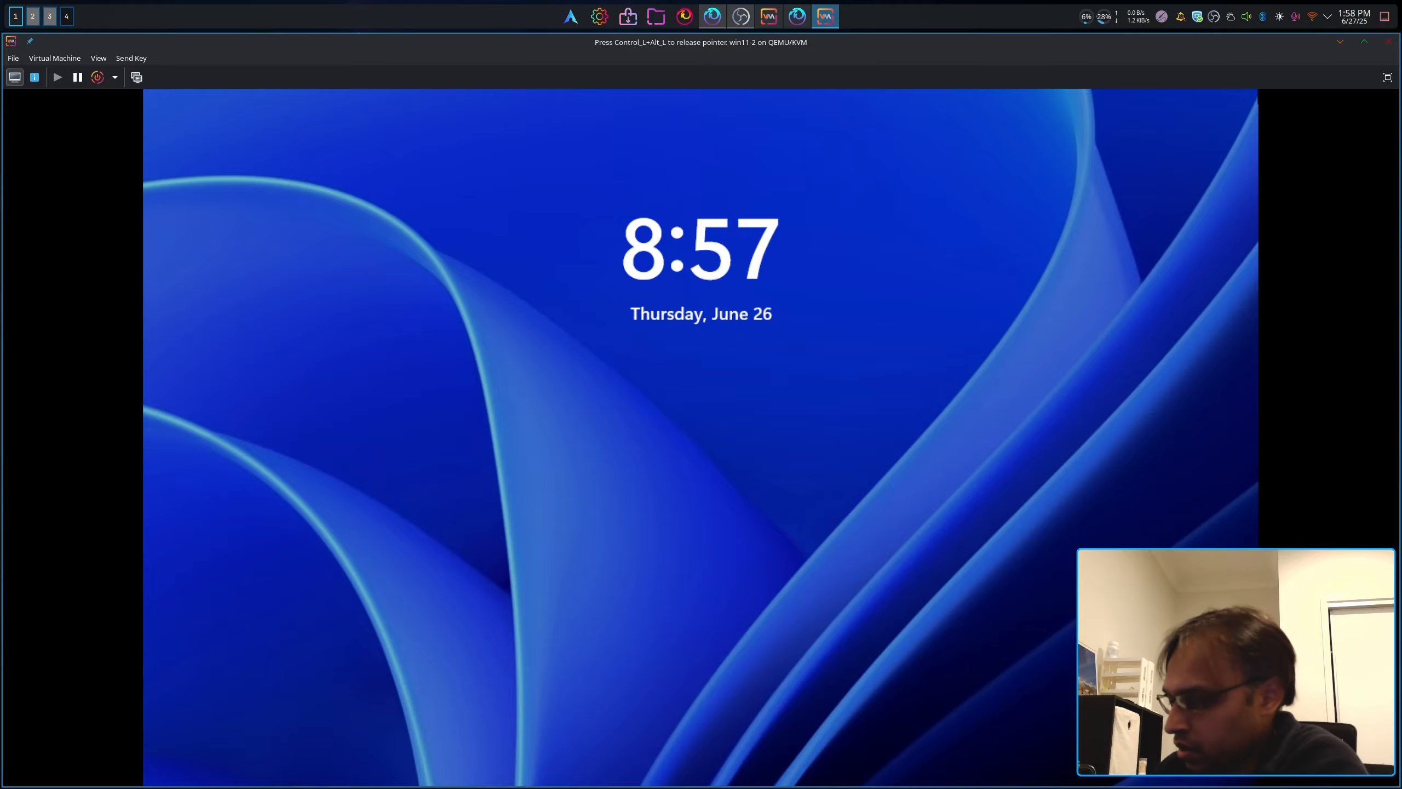
# Step: Dismiss the lock screen, show the VM full screen, and sign in with the account password
pyautogui.hotkey('ctrl', 'alt')
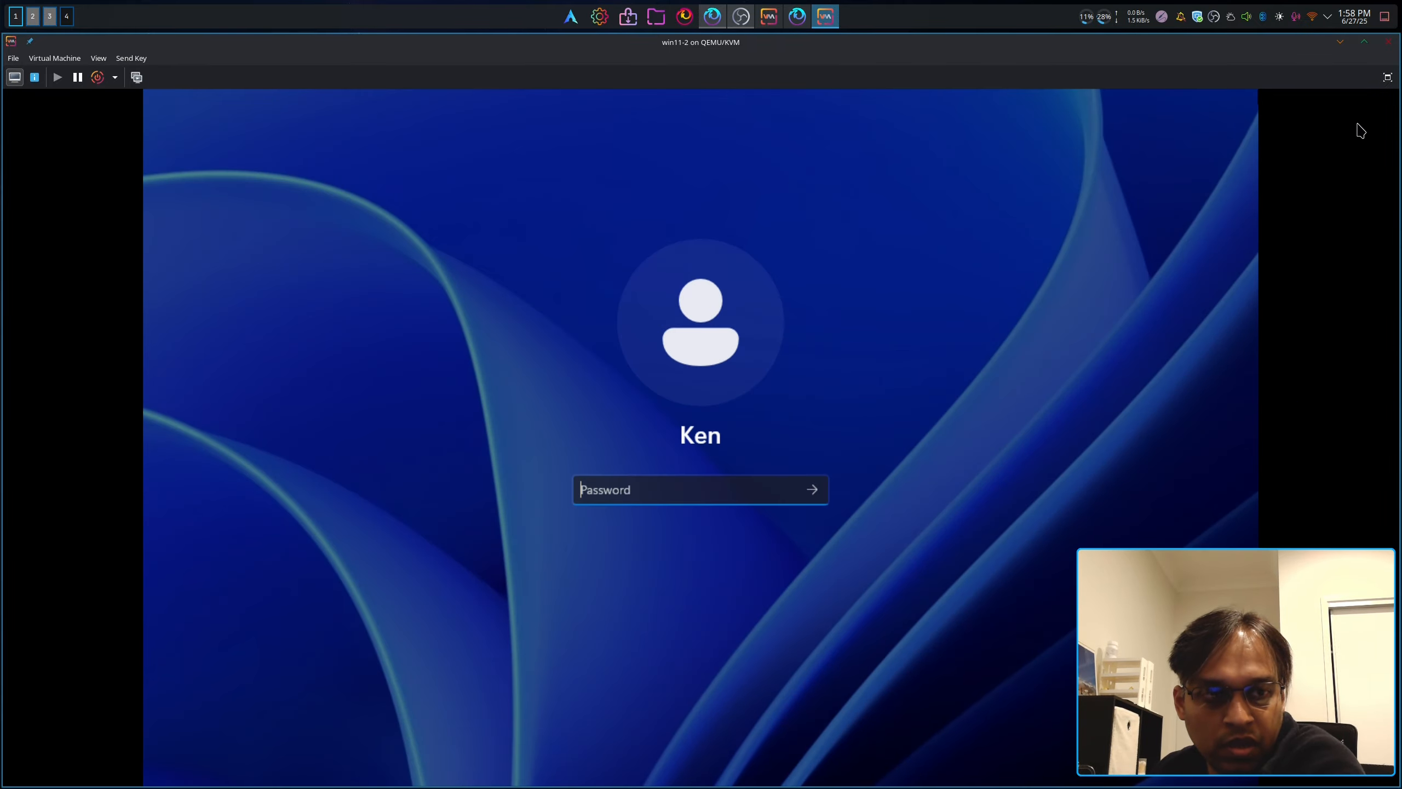
pyautogui.click(1387, 77)
pyautogui.click(726, 453)
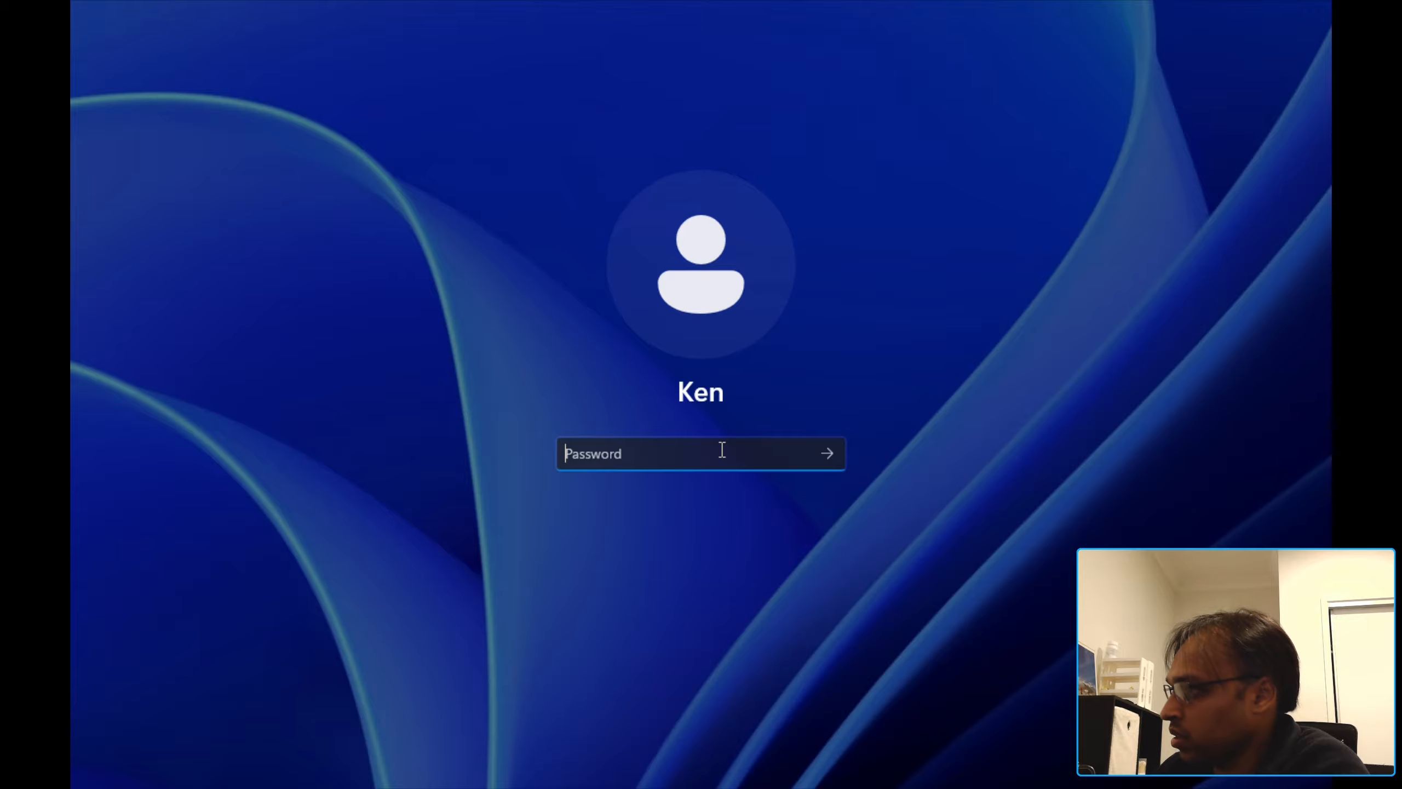
pyautogui.write('••')
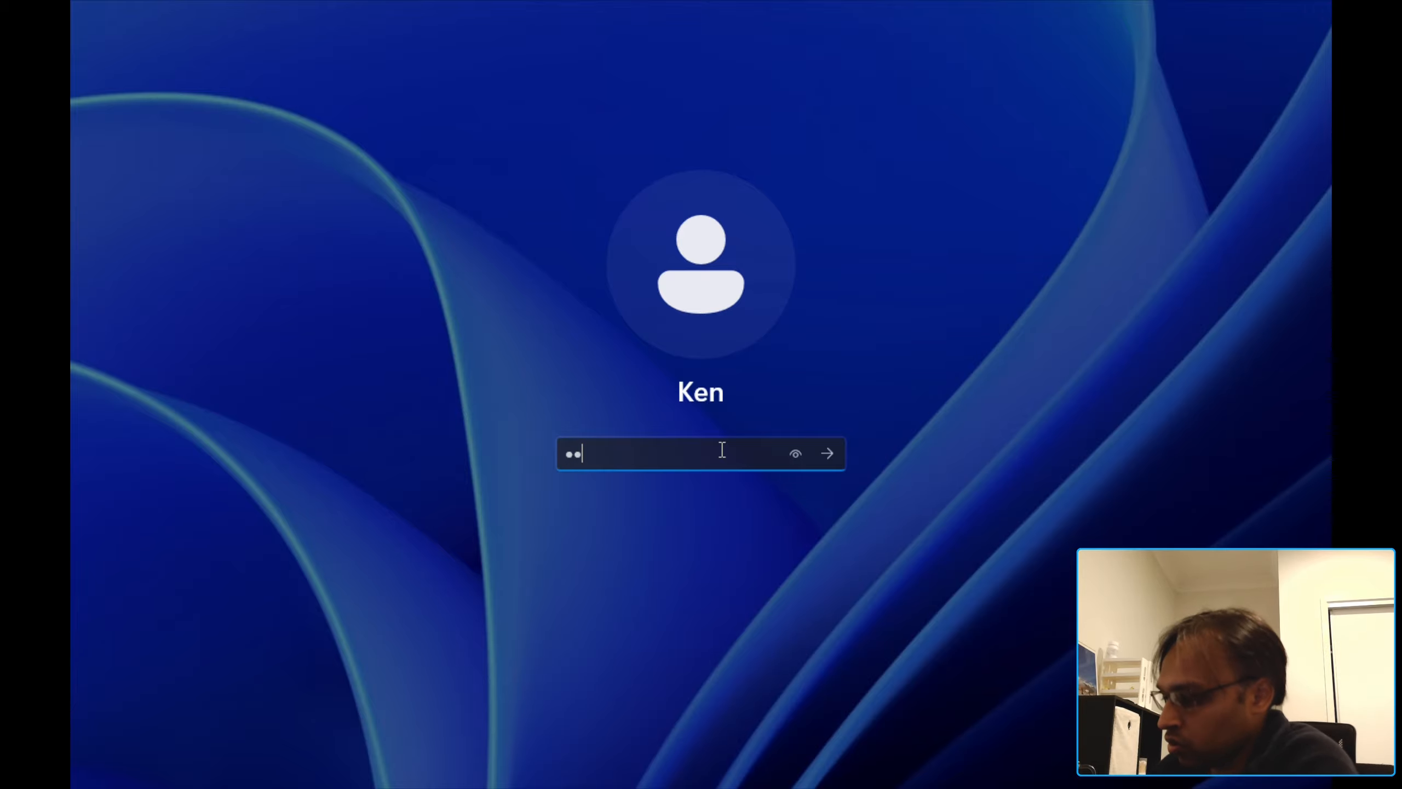
pyautogui.write('•••••••')
pyautogui.press('Return')
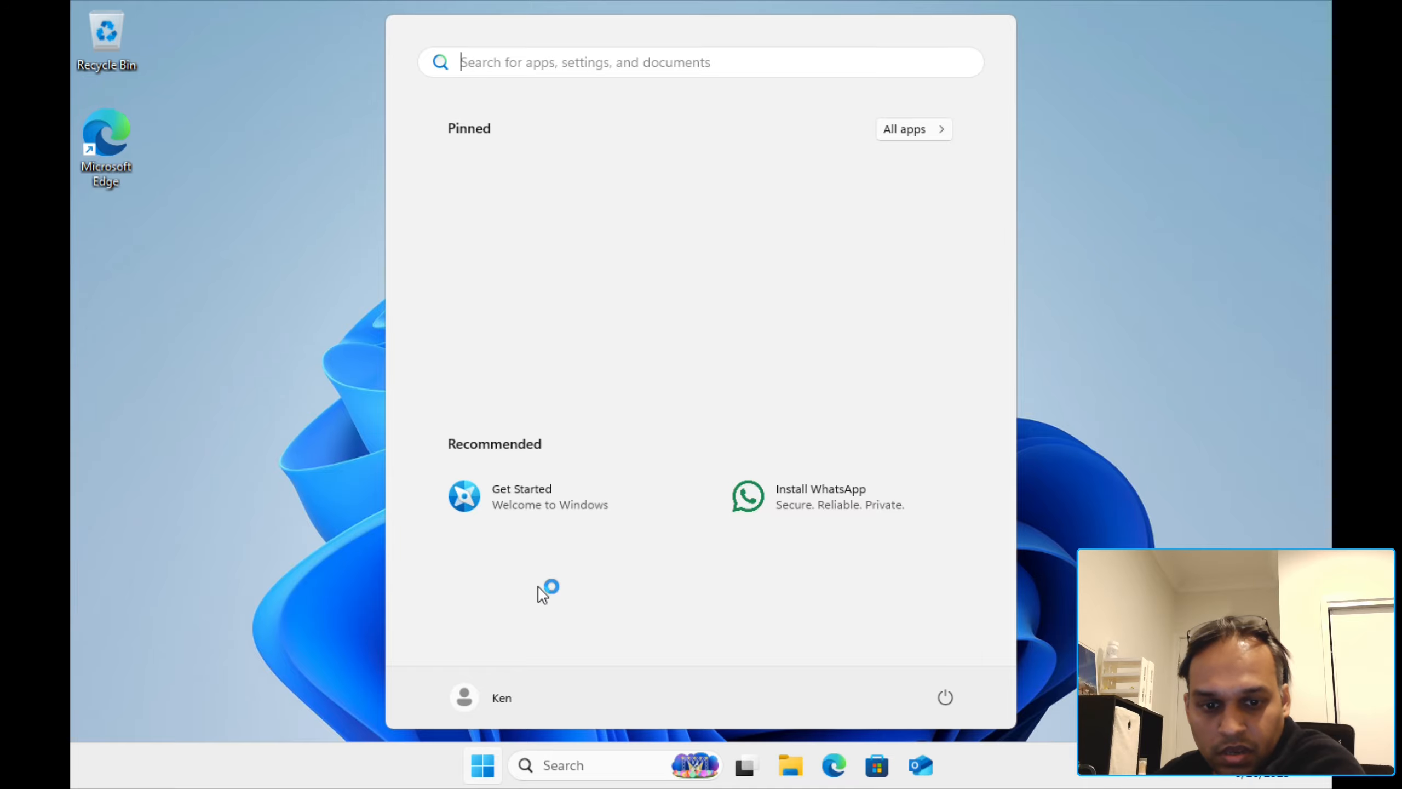
# Step: Remove the Install WhatsApp recommendation from Start, browse All apps, then close Start
pyautogui.rightClick(821, 494)
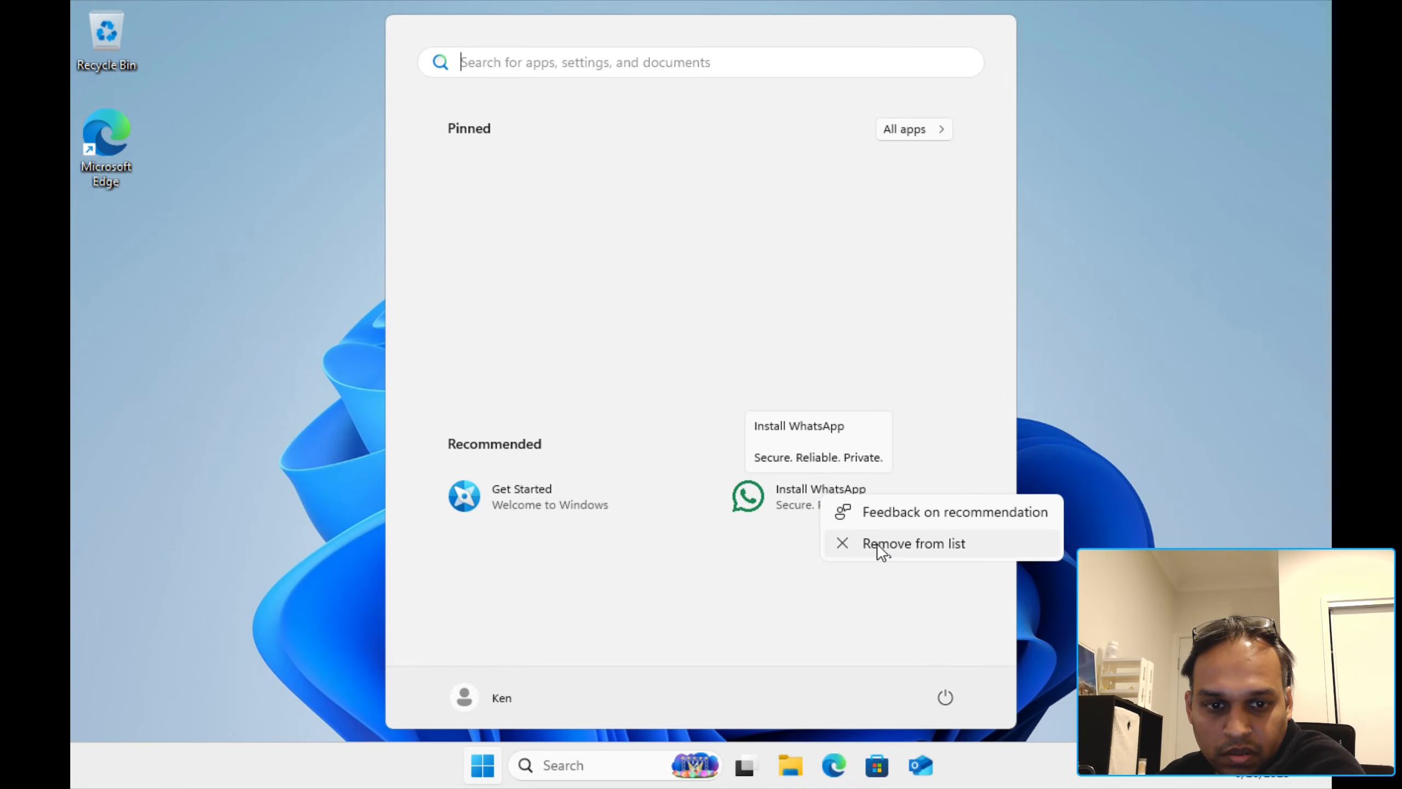
pyautogui.click(891, 552)
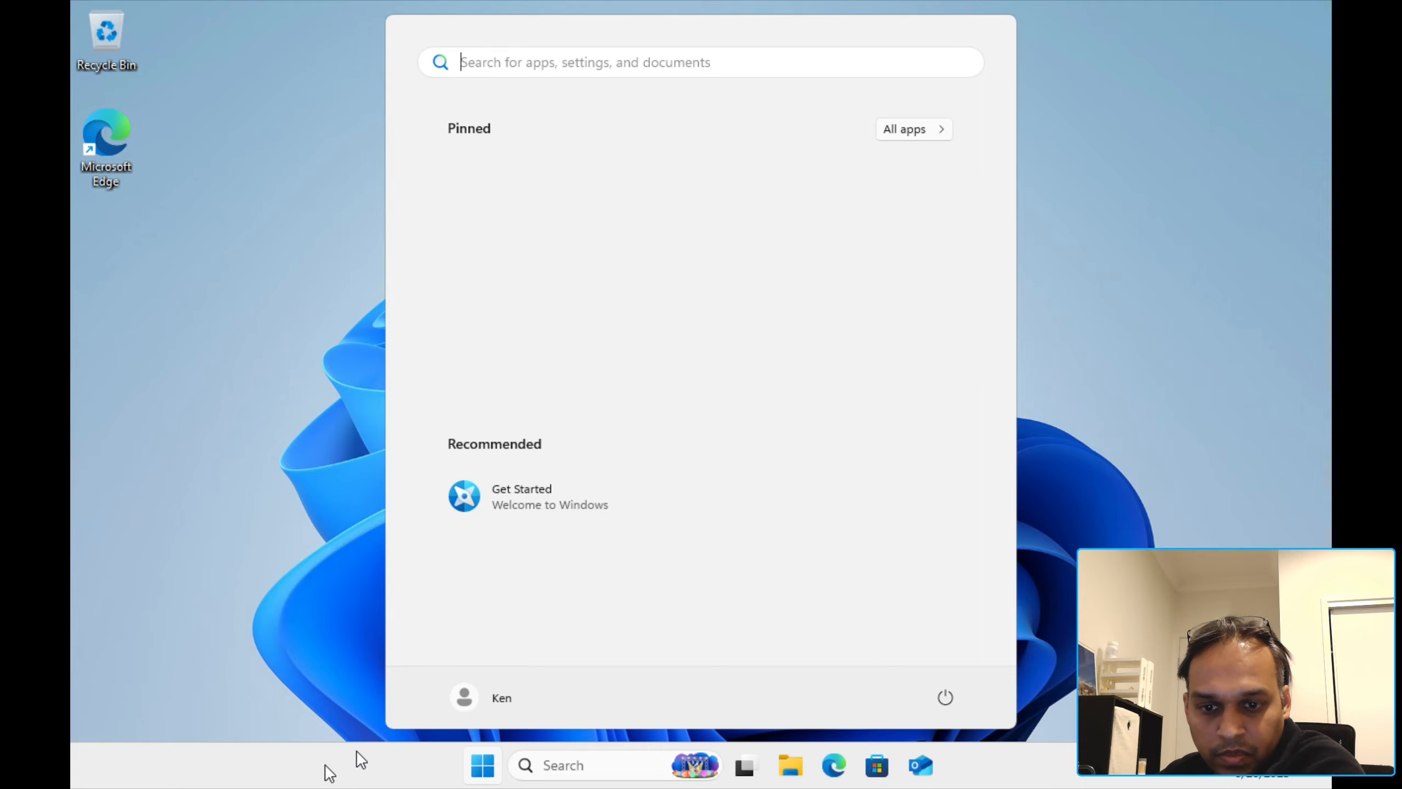
pyautogui.click(897, 134)
pyautogui.scroll(-5, 789, 376)
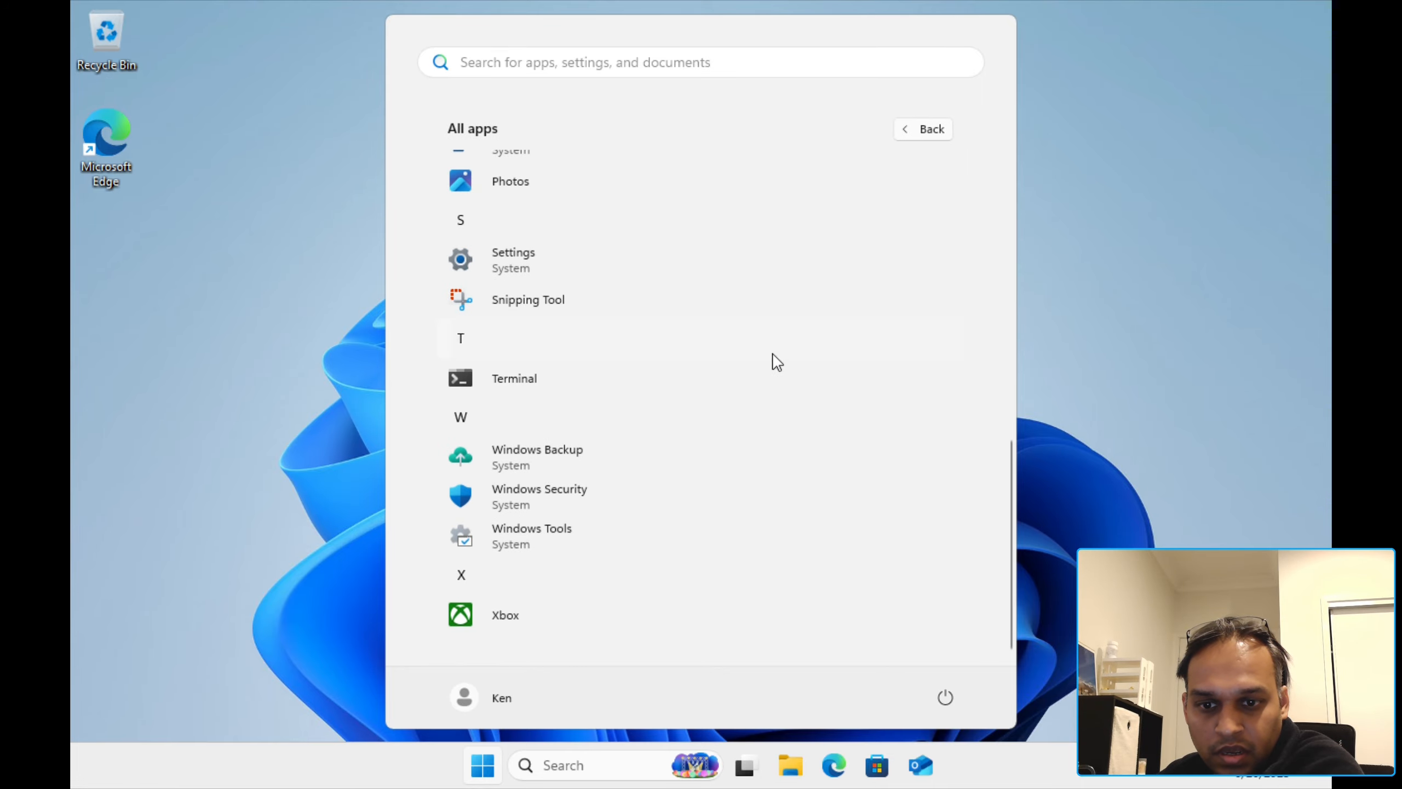
pyautogui.click(1227, 166)
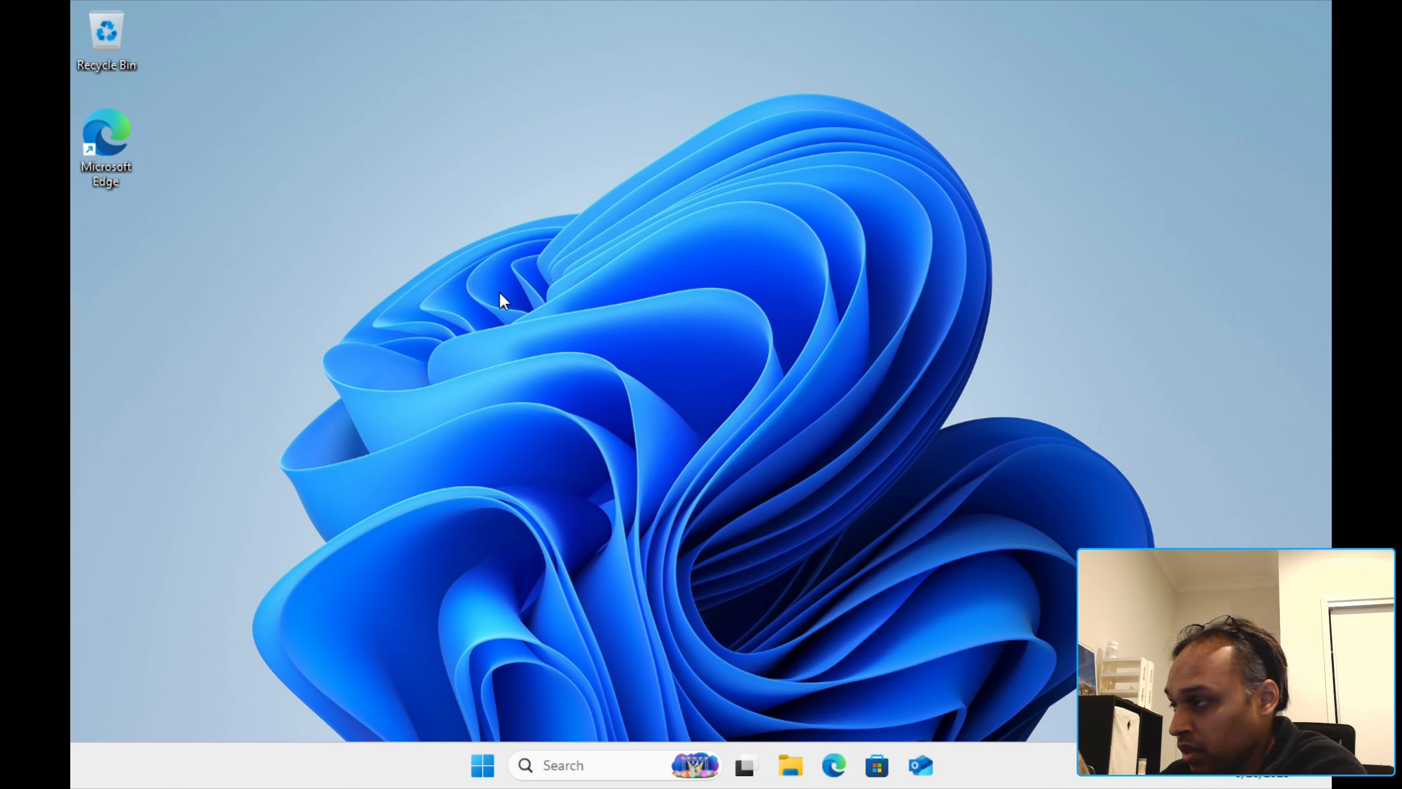
pyautogui.rightClick(470, 773)
pyautogui.click(438, 328)
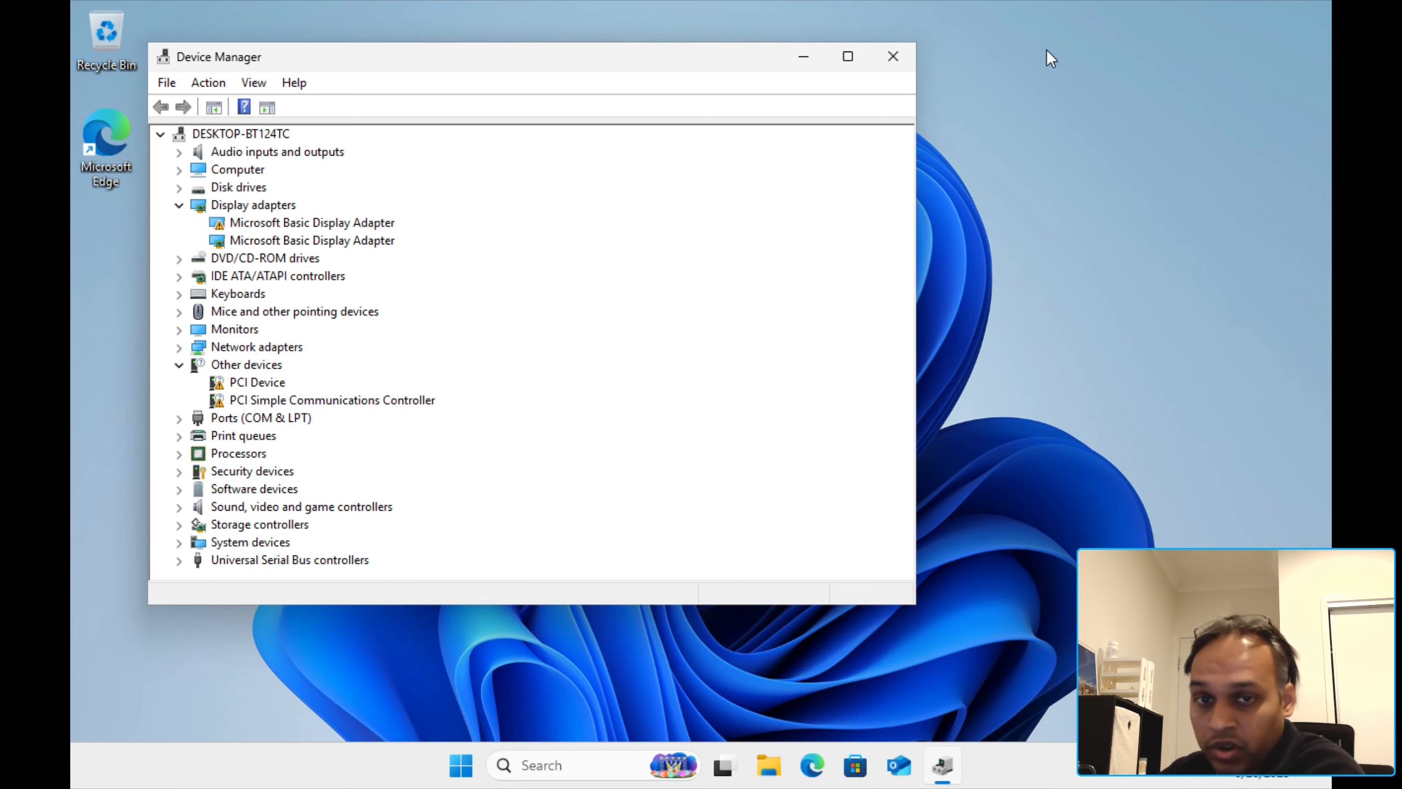
pyautogui.click(894, 56)
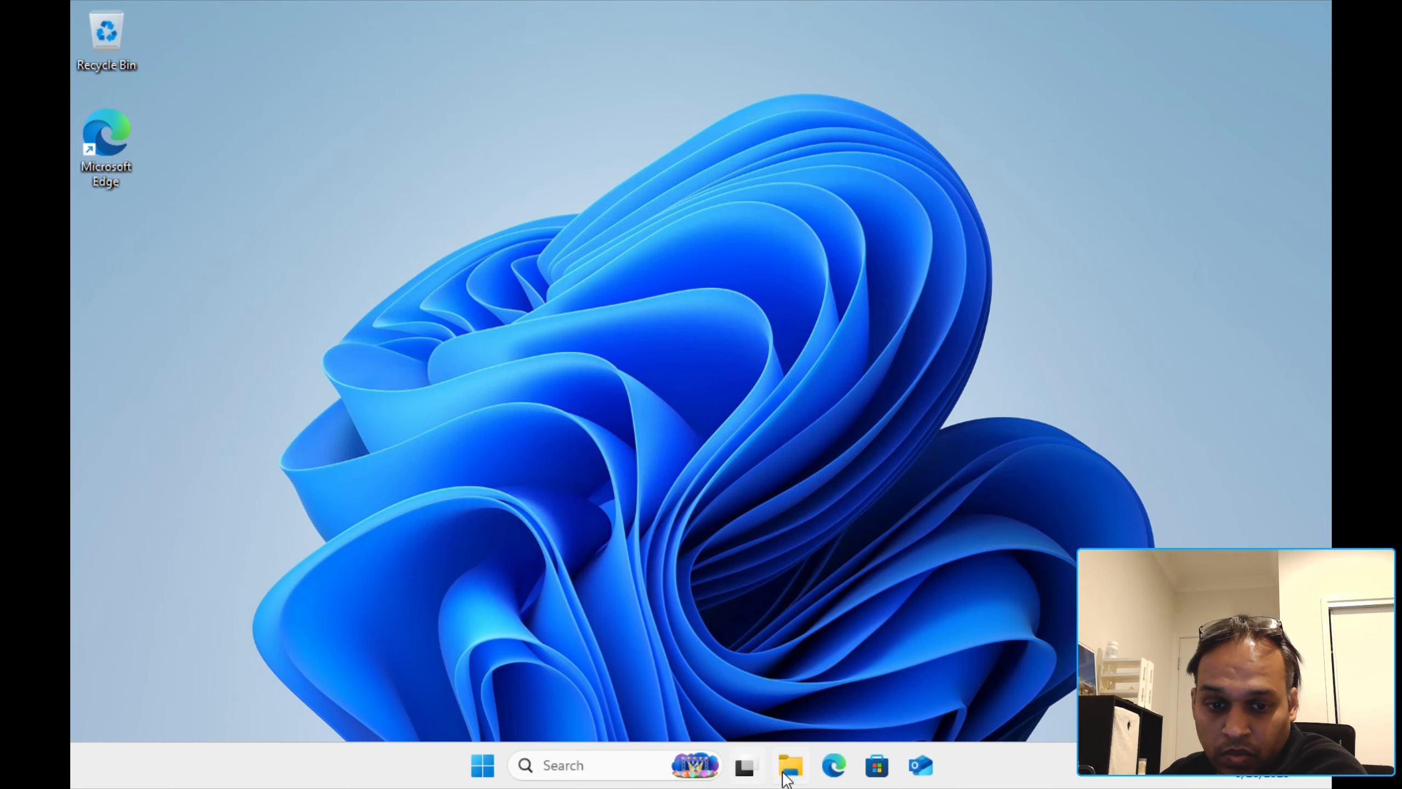
# Step: Launch virtio-win-guest-tools from the virtio-win-0.1.271 disc in a maximized File Explorer
pyautogui.click(789, 767)
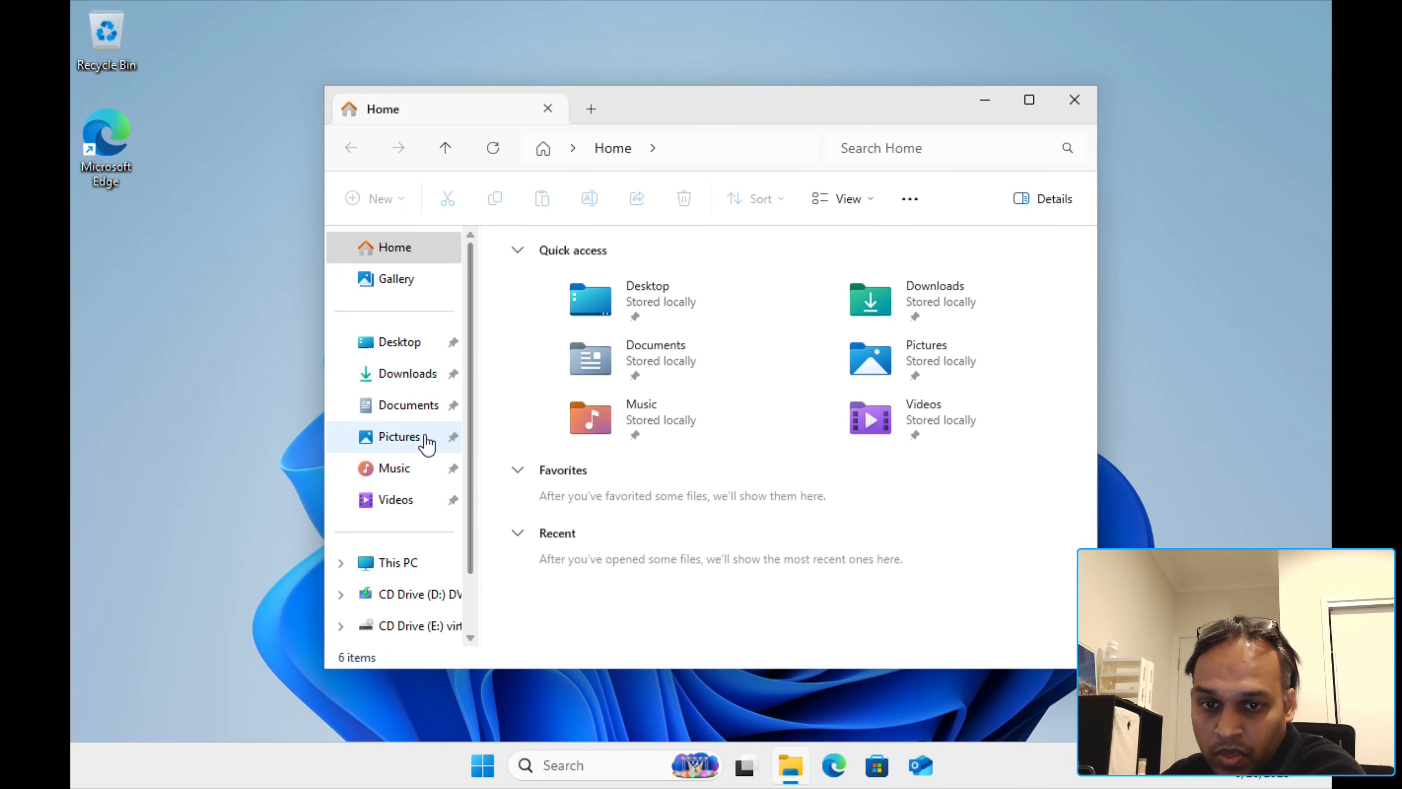
pyautogui.doubleClick(640, 115)
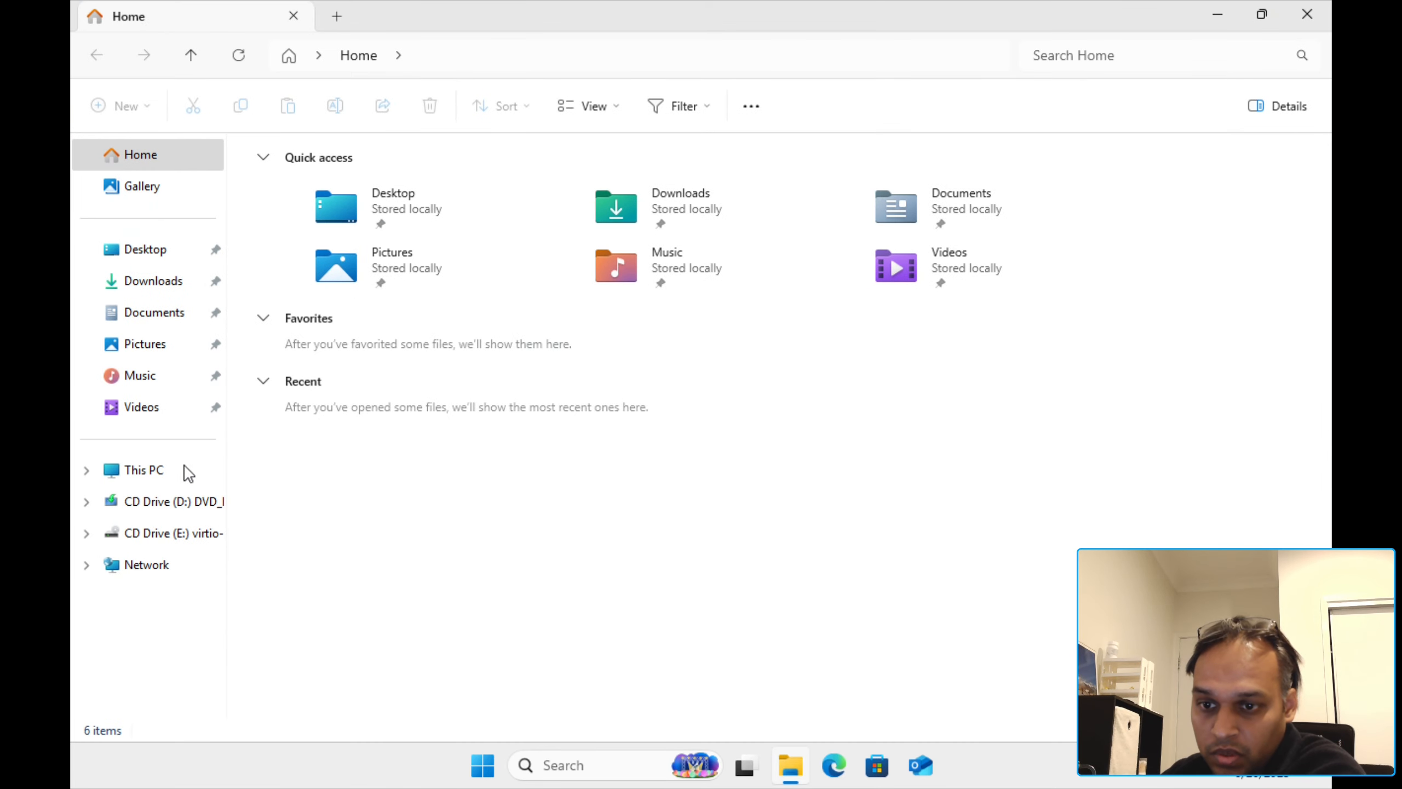
pyautogui.click(150, 473)
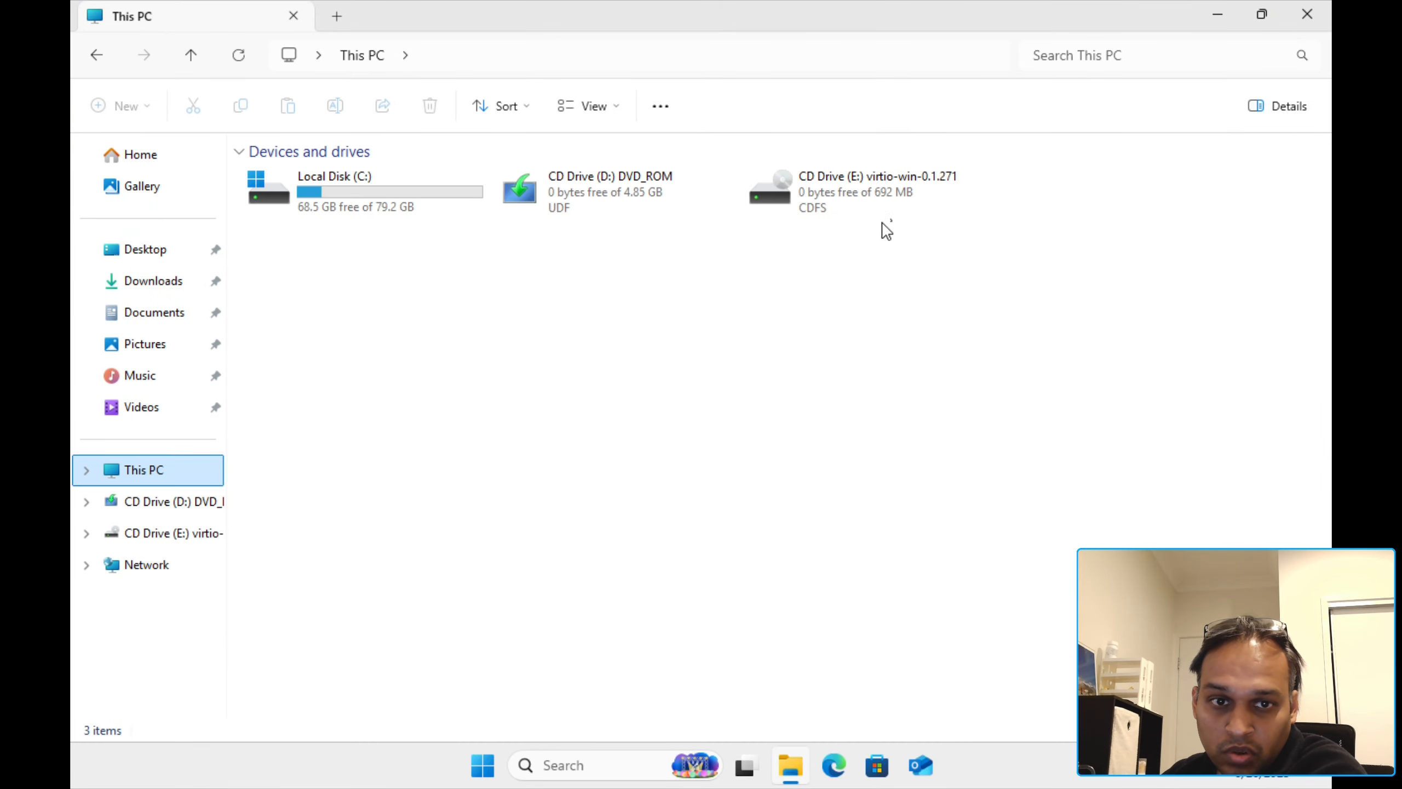
pyautogui.doubleClick(884, 201)
pyautogui.scroll(-3, 538, 448)
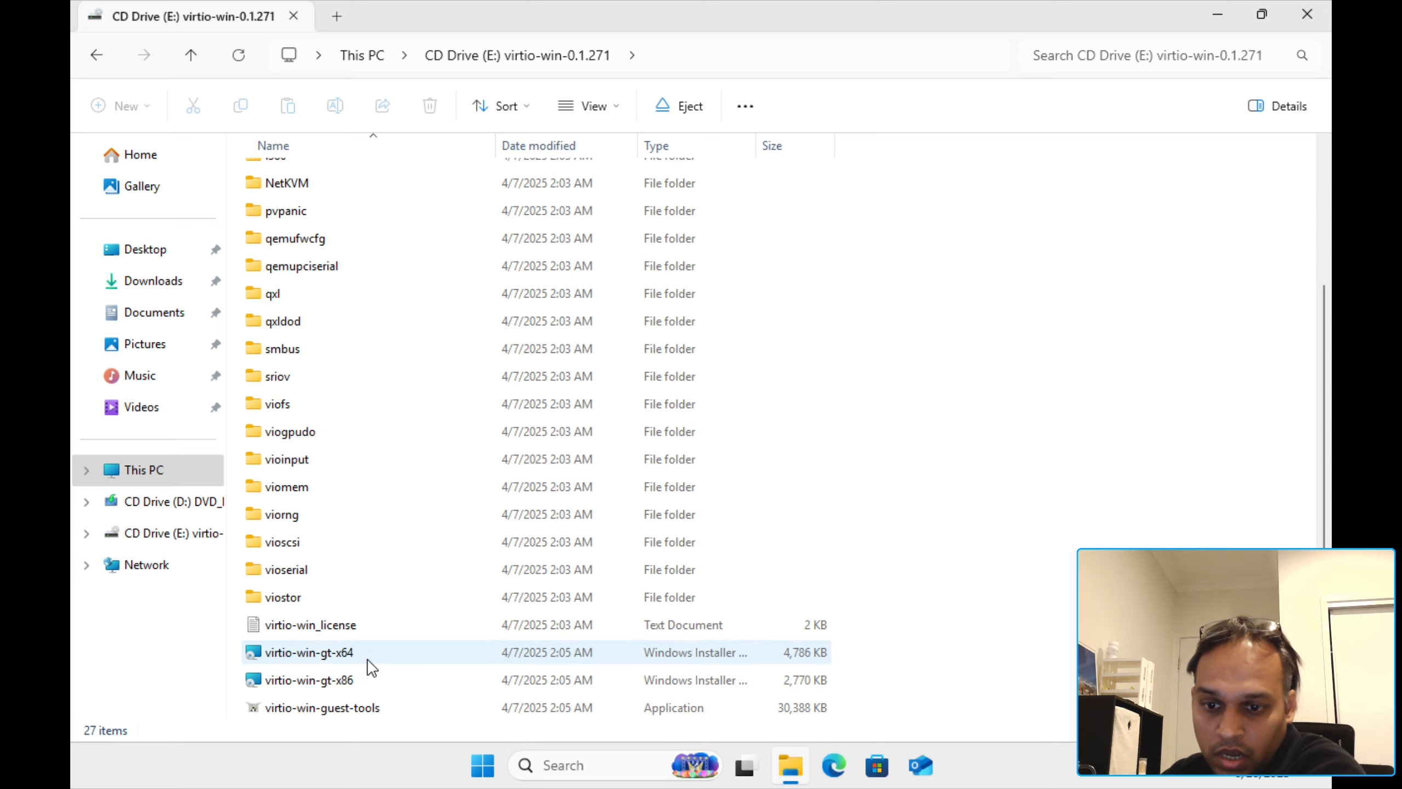
pyautogui.doubleClick(359, 713)
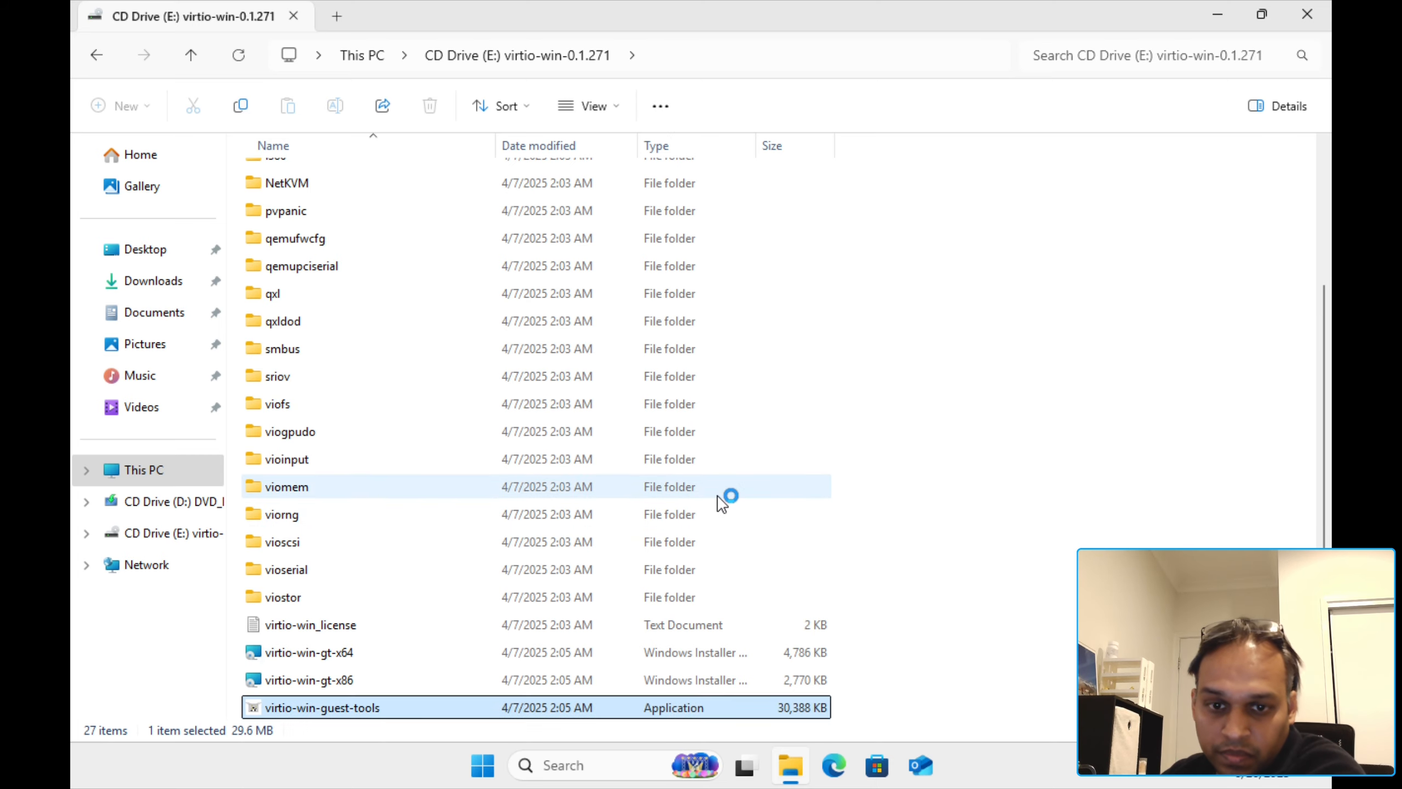
# Step: Accept the license and install the guest tools with the default VirtIO driver features
pyautogui.click(703, 476)
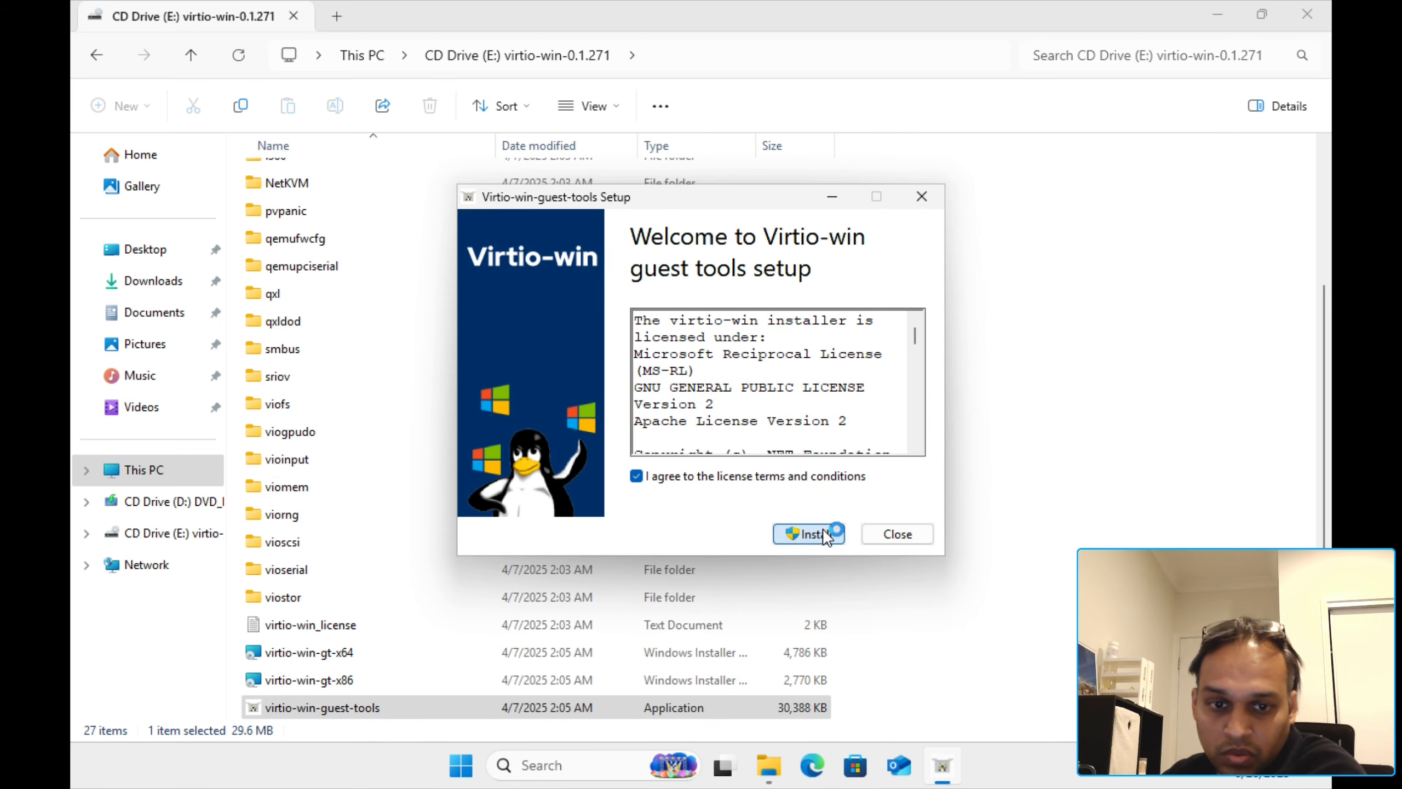
pyautogui.click(827, 534)
pyautogui.click(642, 554)
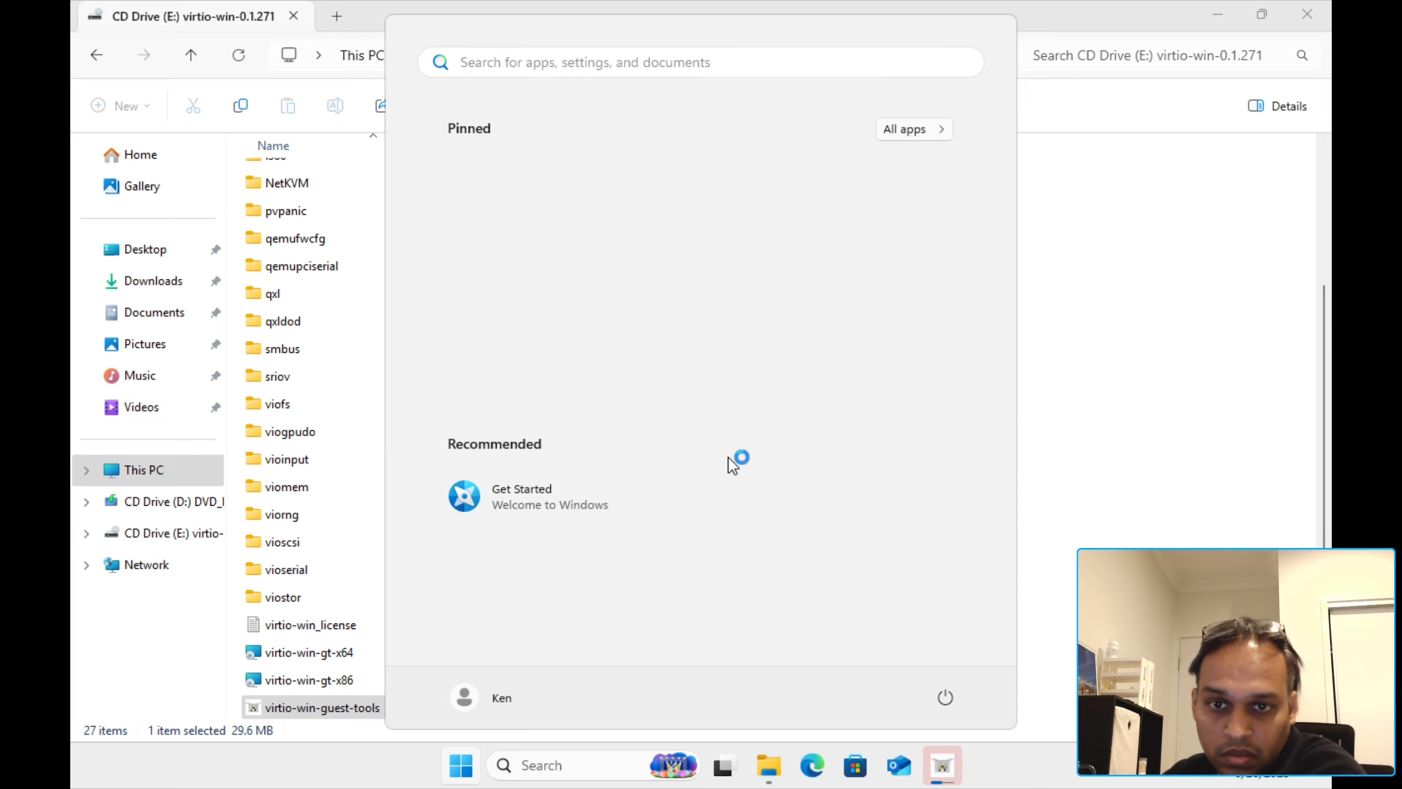
pyautogui.click(945, 773)
pyautogui.click(812, 544)
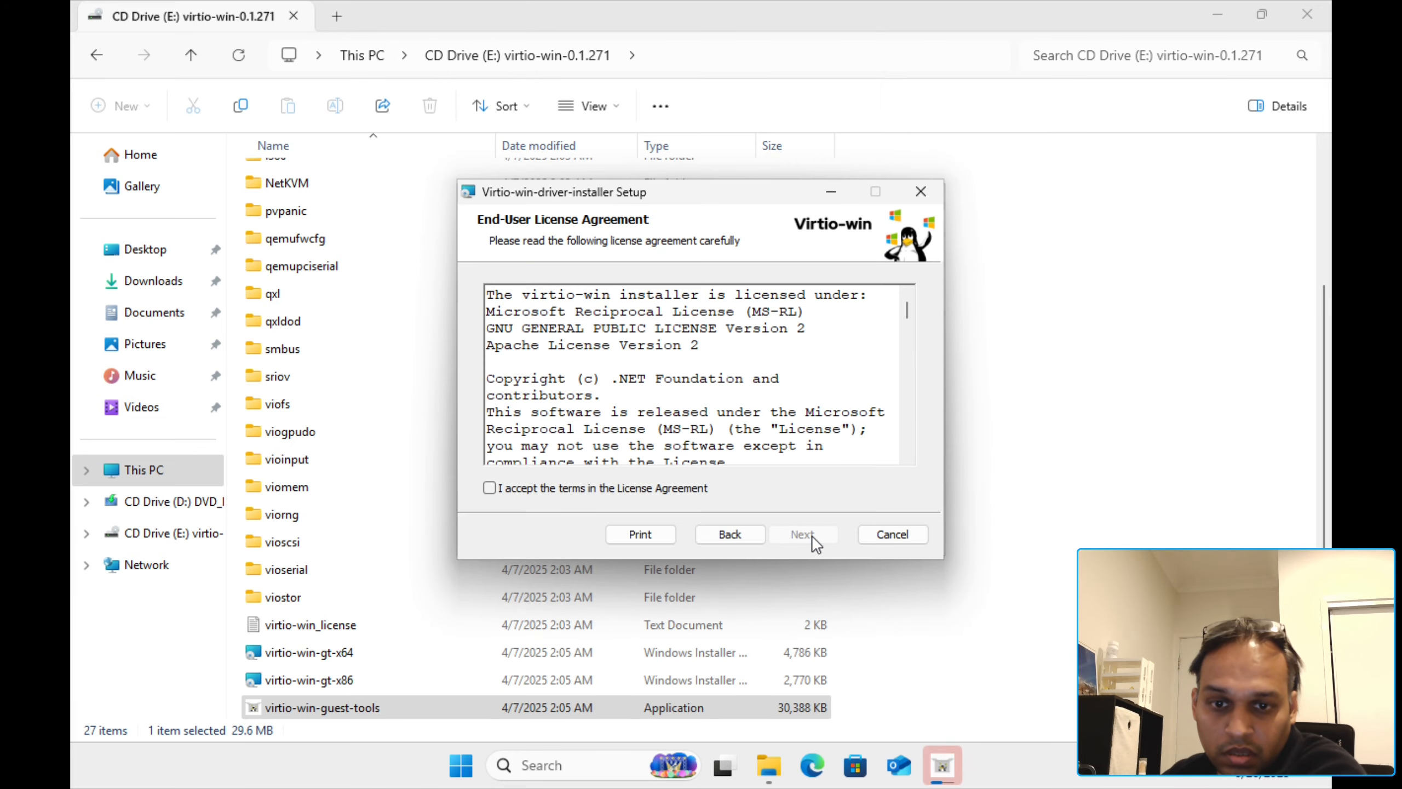
pyautogui.click(489, 487)
pyautogui.click(815, 532)
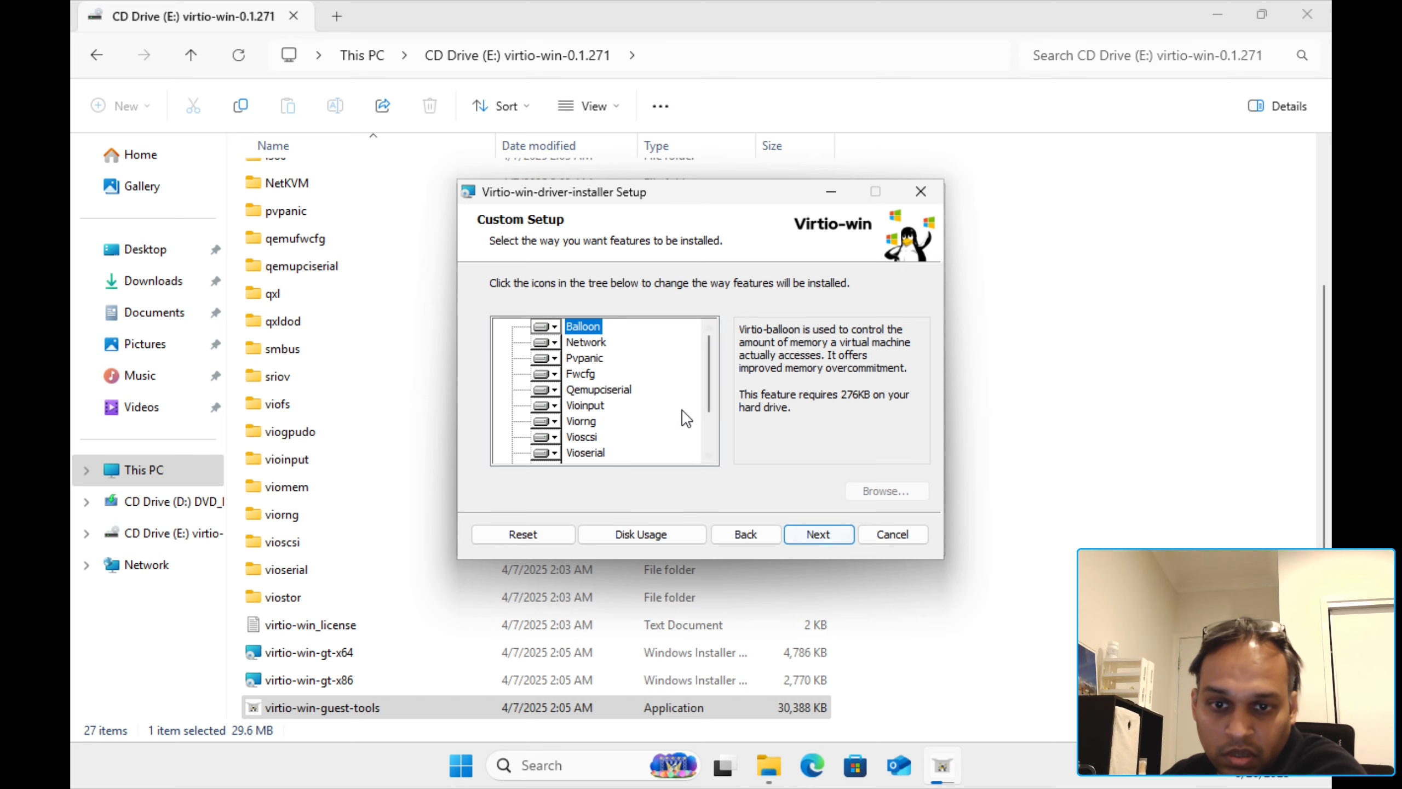
pyautogui.scroll(-2, 686, 418)
pyautogui.click(844, 537)
pyautogui.click(816, 538)
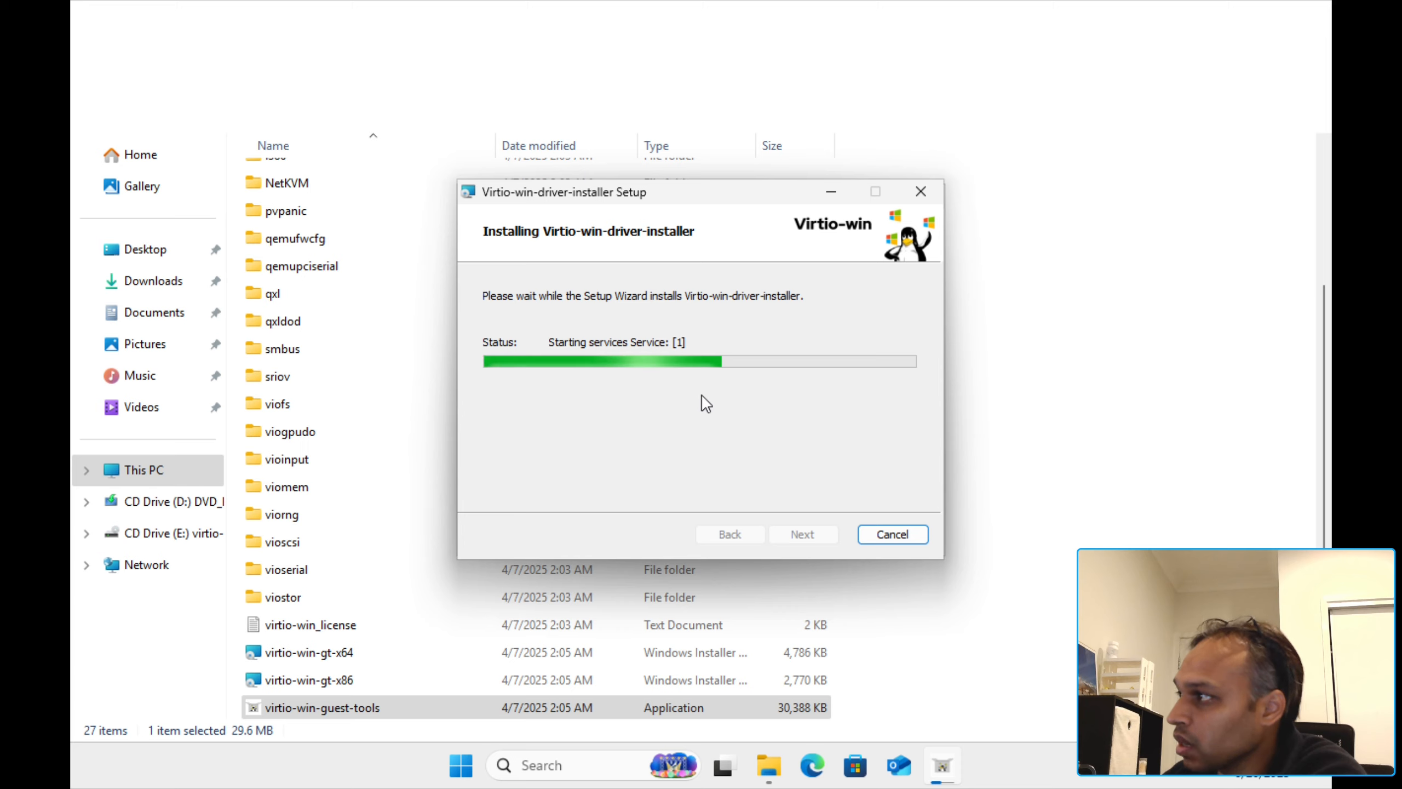
# Step: Finish both installers and close the virtio-win drive window
pyautogui.click(803, 533)
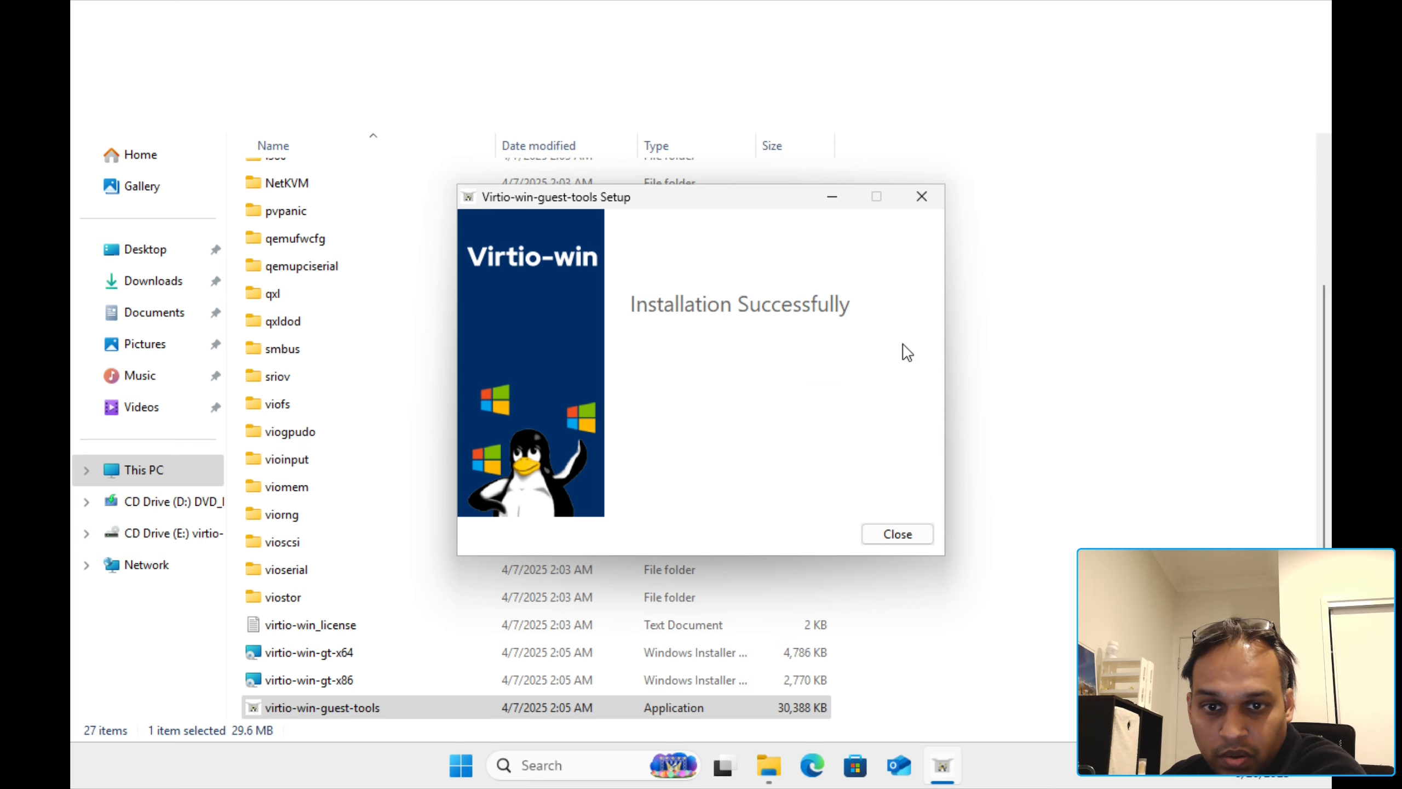
pyautogui.click(895, 533)
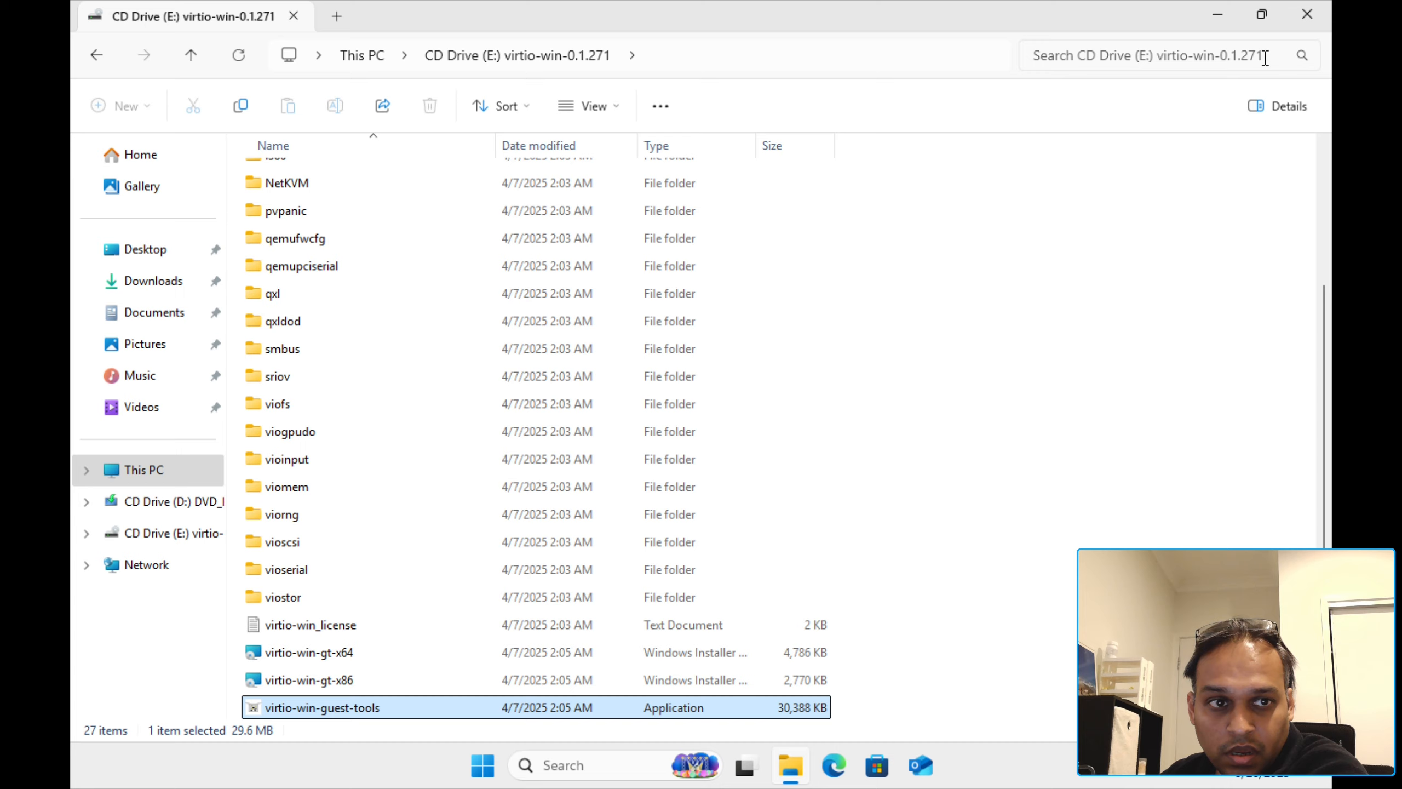
pyautogui.click(1307, 14)
# Step: Open Device Manager from the Win+X power-user menu
pyautogui.click(483, 765)
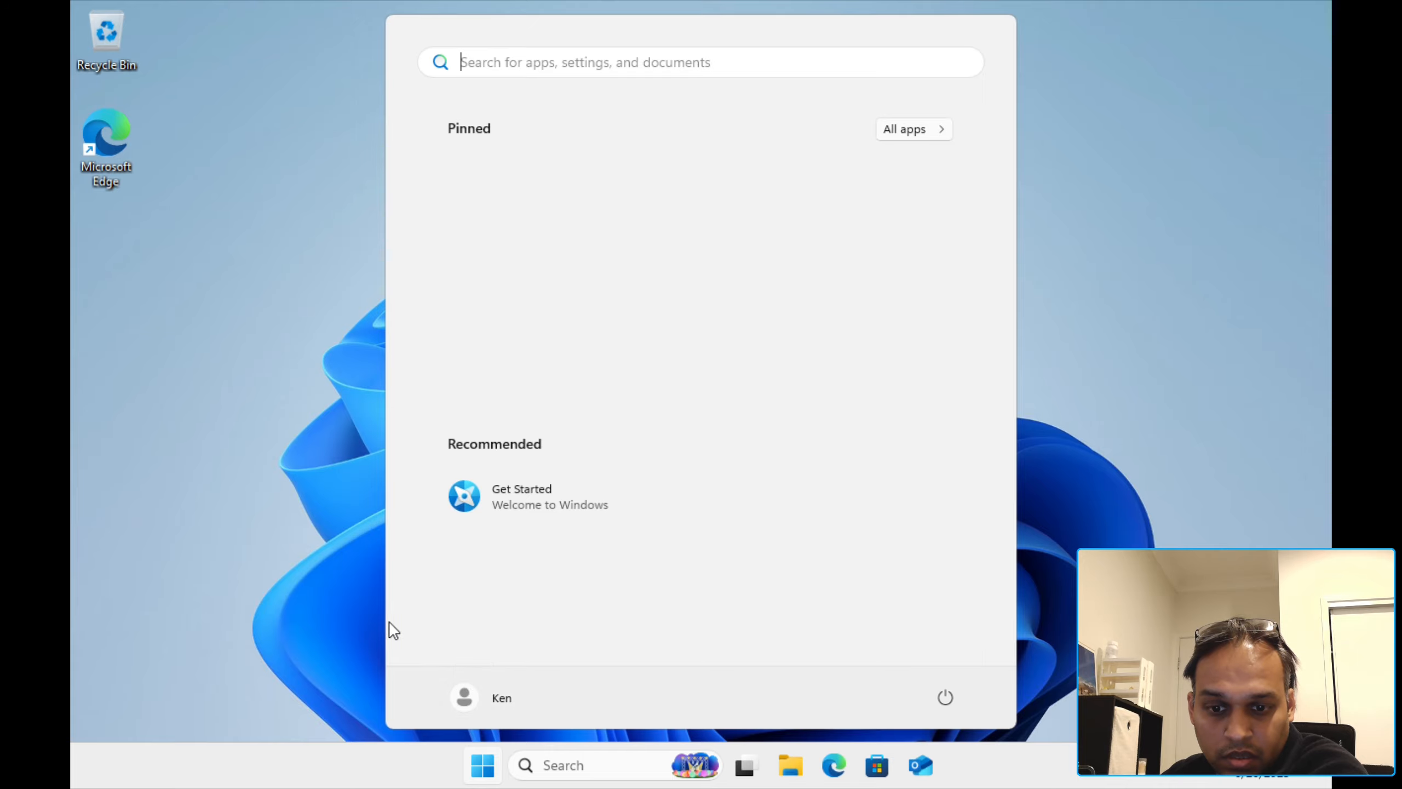
pyautogui.rightClick(484, 765)
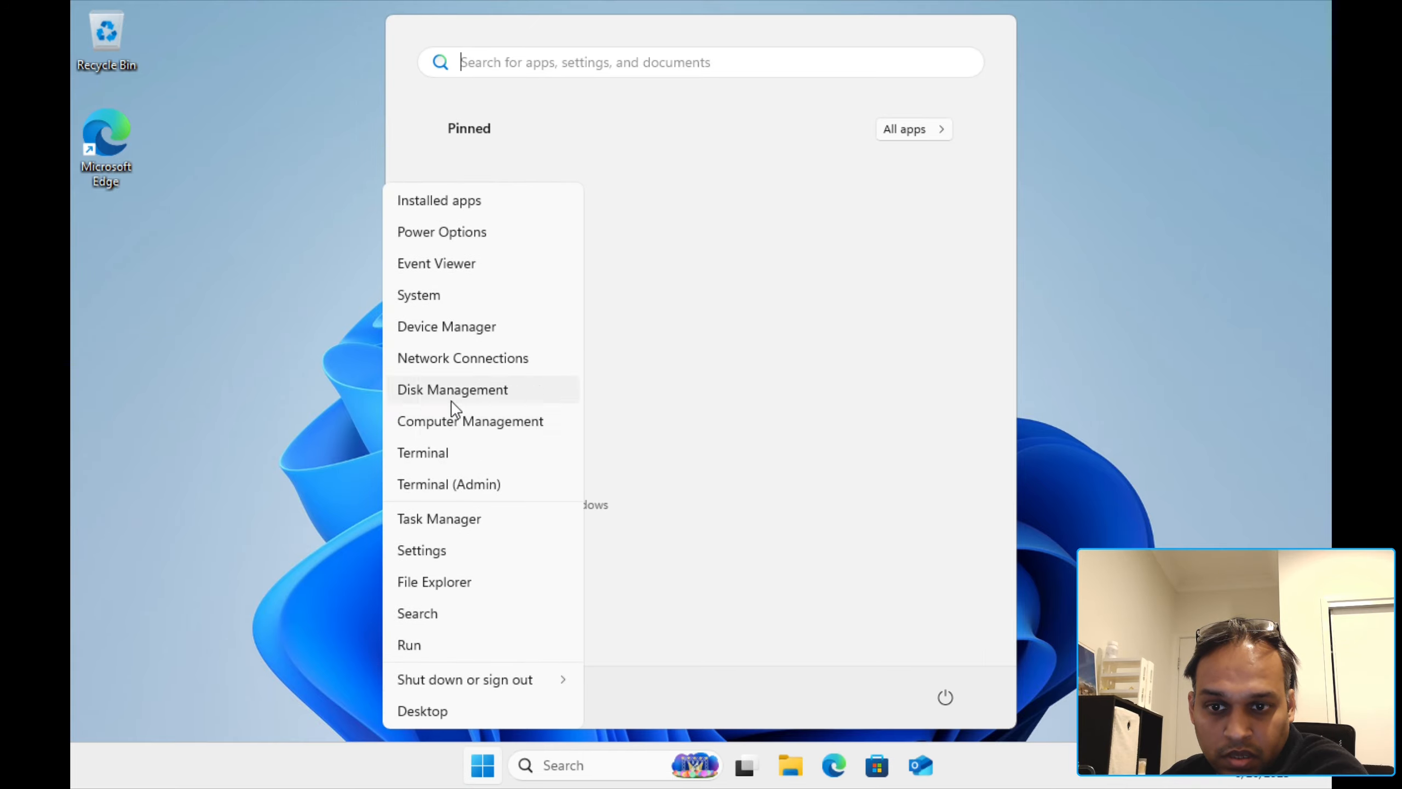
pyautogui.click(465, 329)
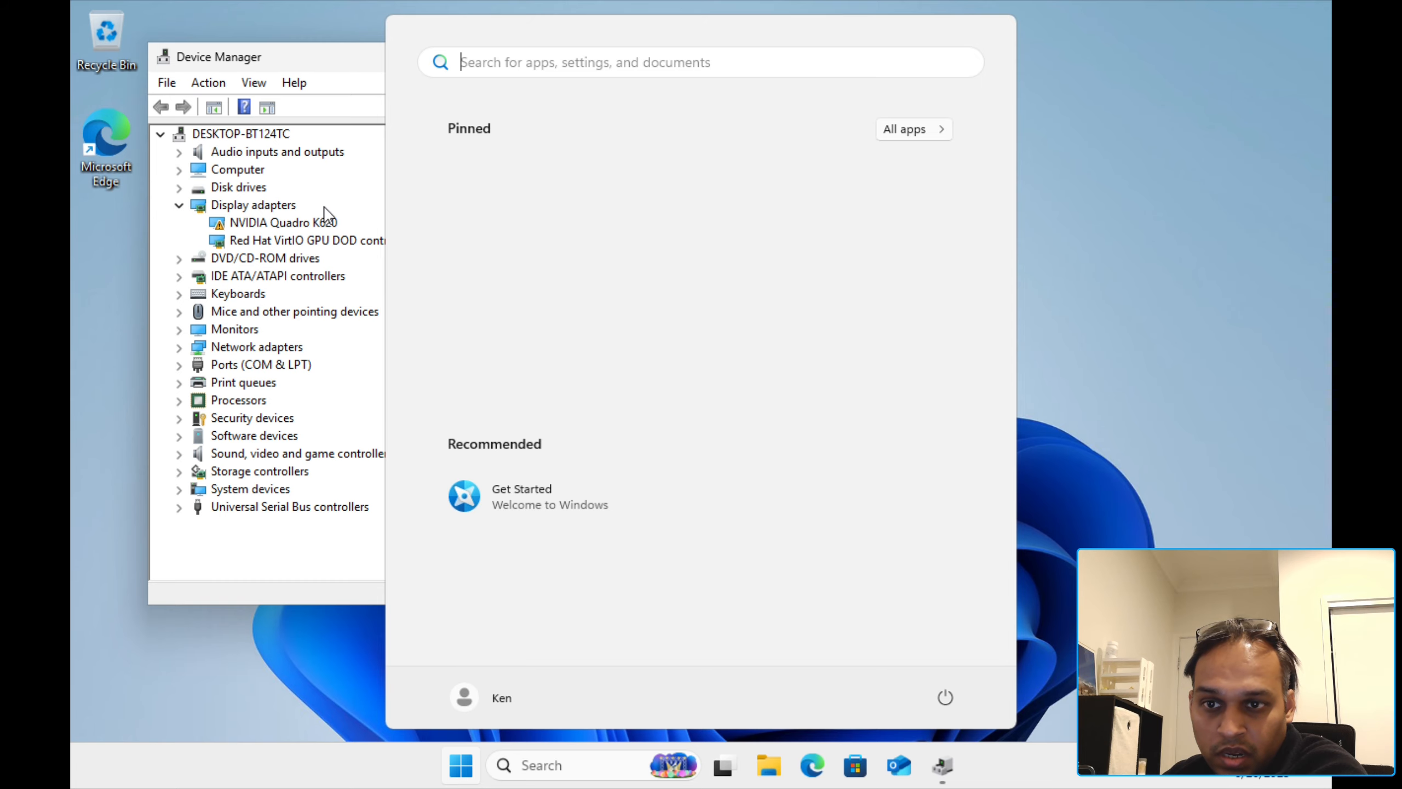
# Step: Search automatically for a newer NVIDIA Quadro K620 driver, then check Windows Update
pyautogui.click(317, 219)
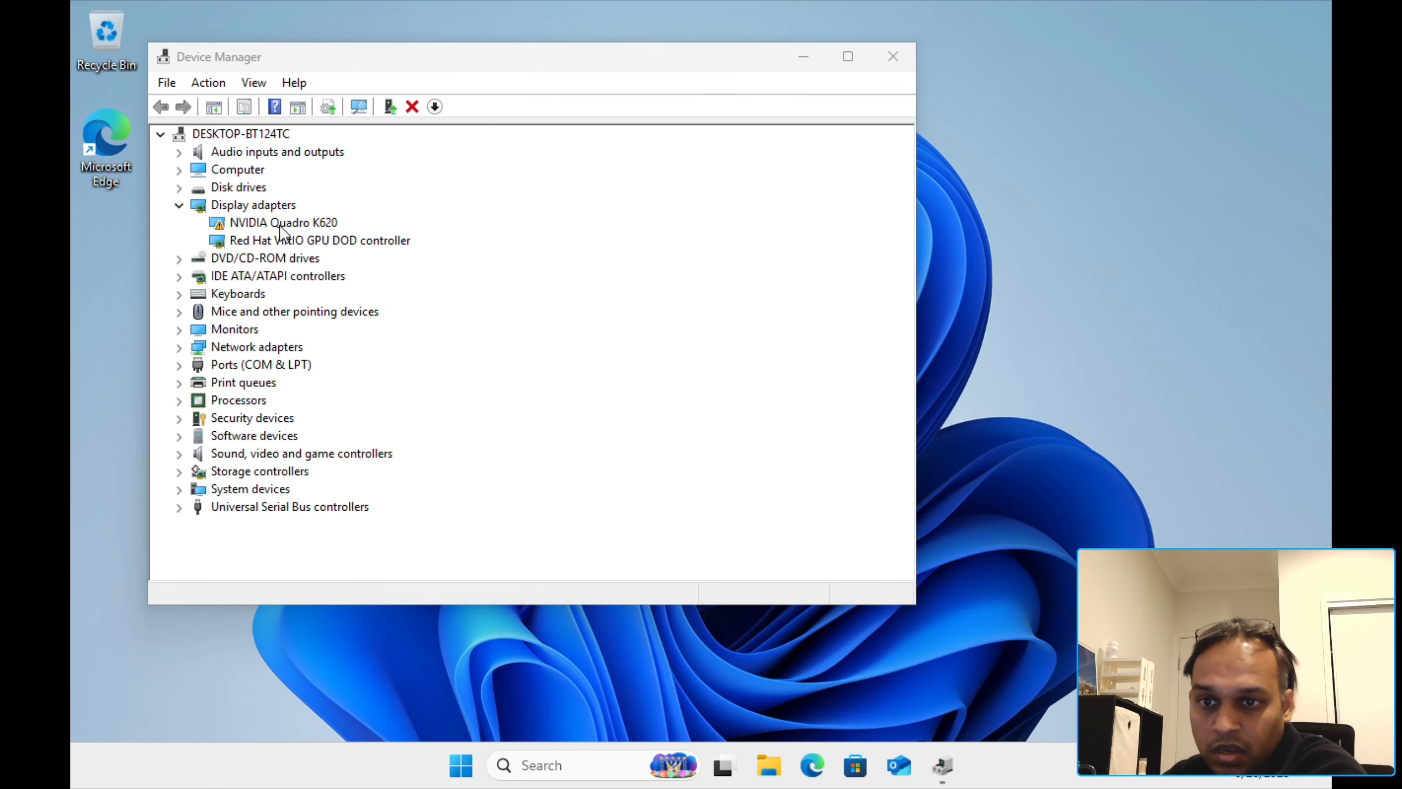
pyautogui.rightClick(278, 222)
pyautogui.click(307, 237)
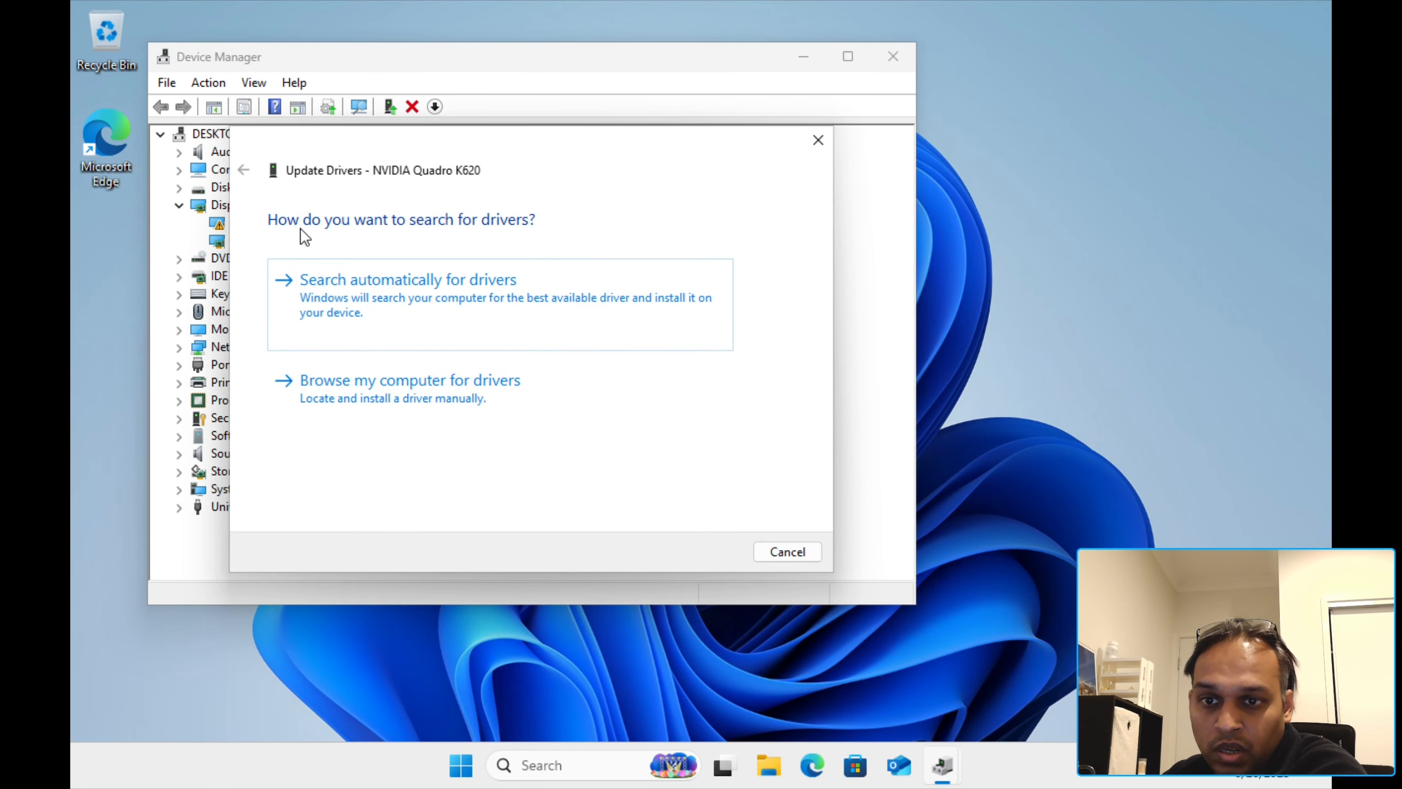
pyautogui.moveTo(448, 152); pyautogui.dragTo(754, 181)
pyautogui.click(771, 322)
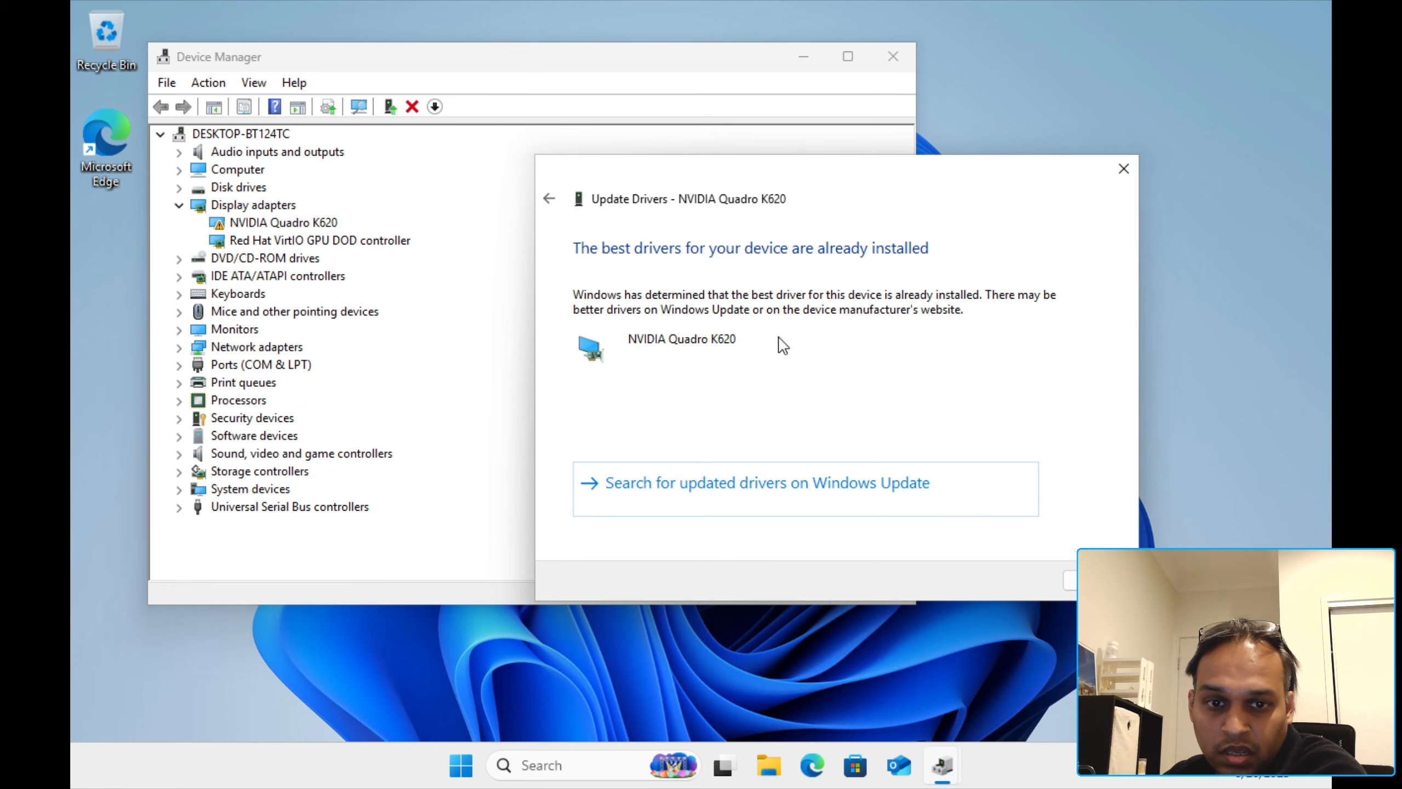
pyautogui.click(710, 501)
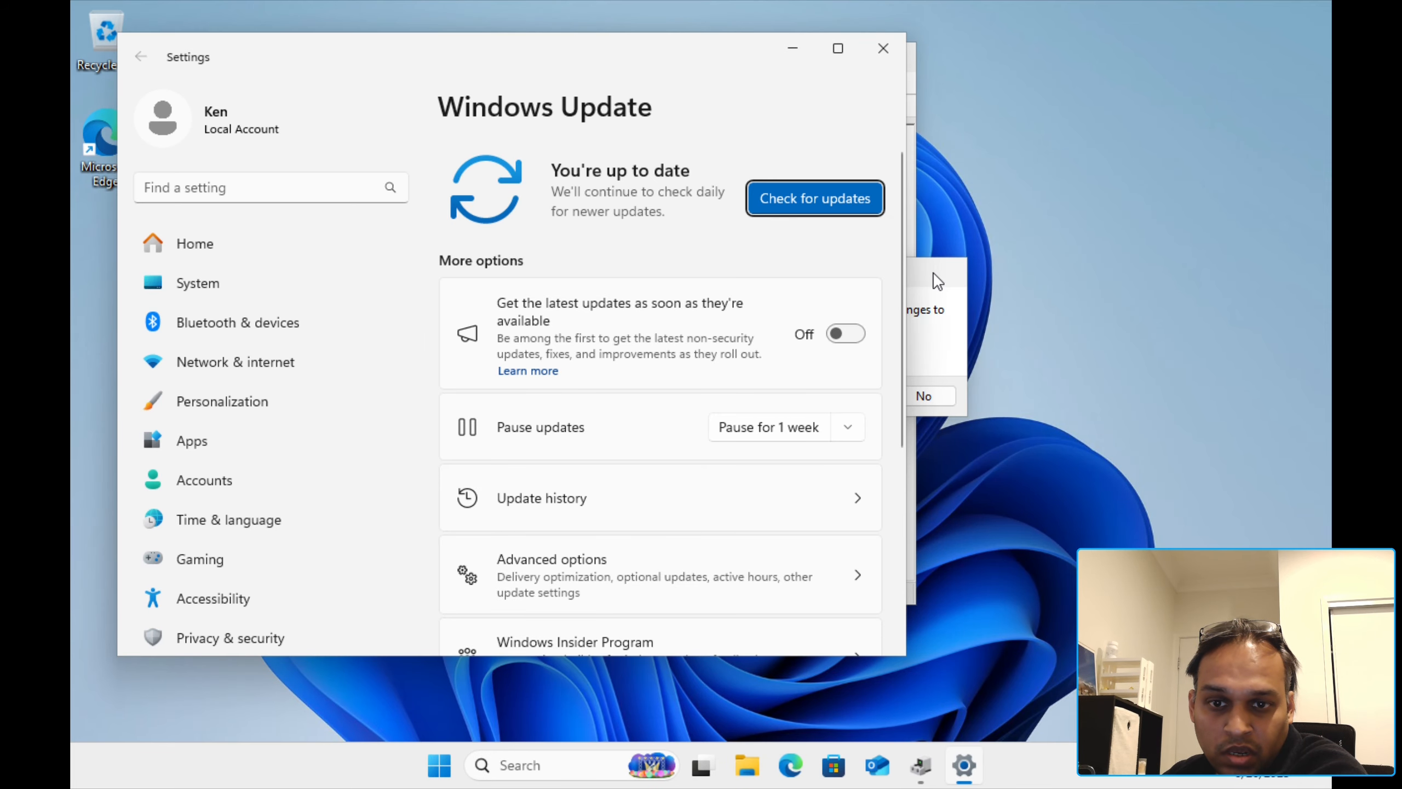
# Step: Decline the restart prompt, minimize Device Manager, and maximize Settings
pyautogui.moveTo(937, 280); pyautogui.dragTo(1094, 310)
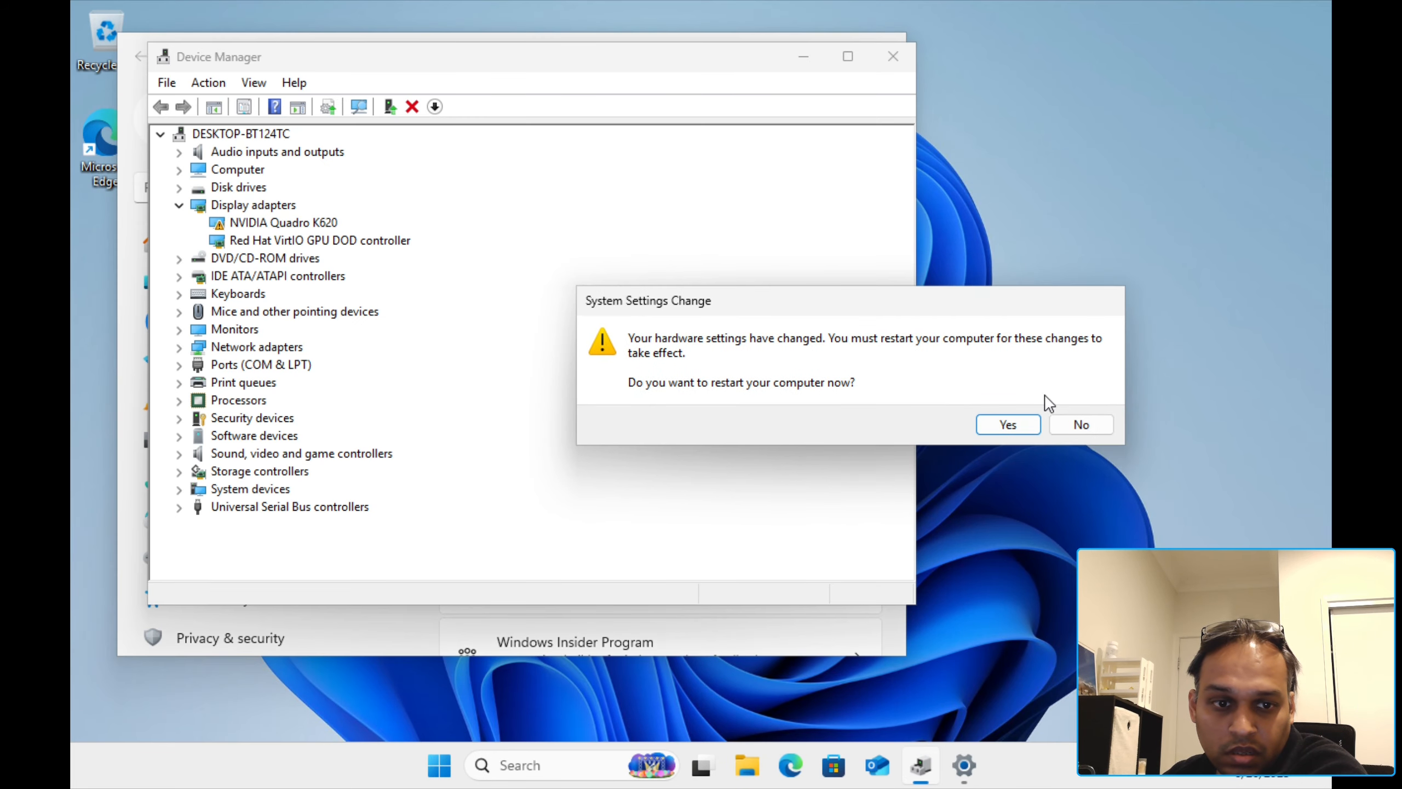
pyautogui.click(1076, 423)
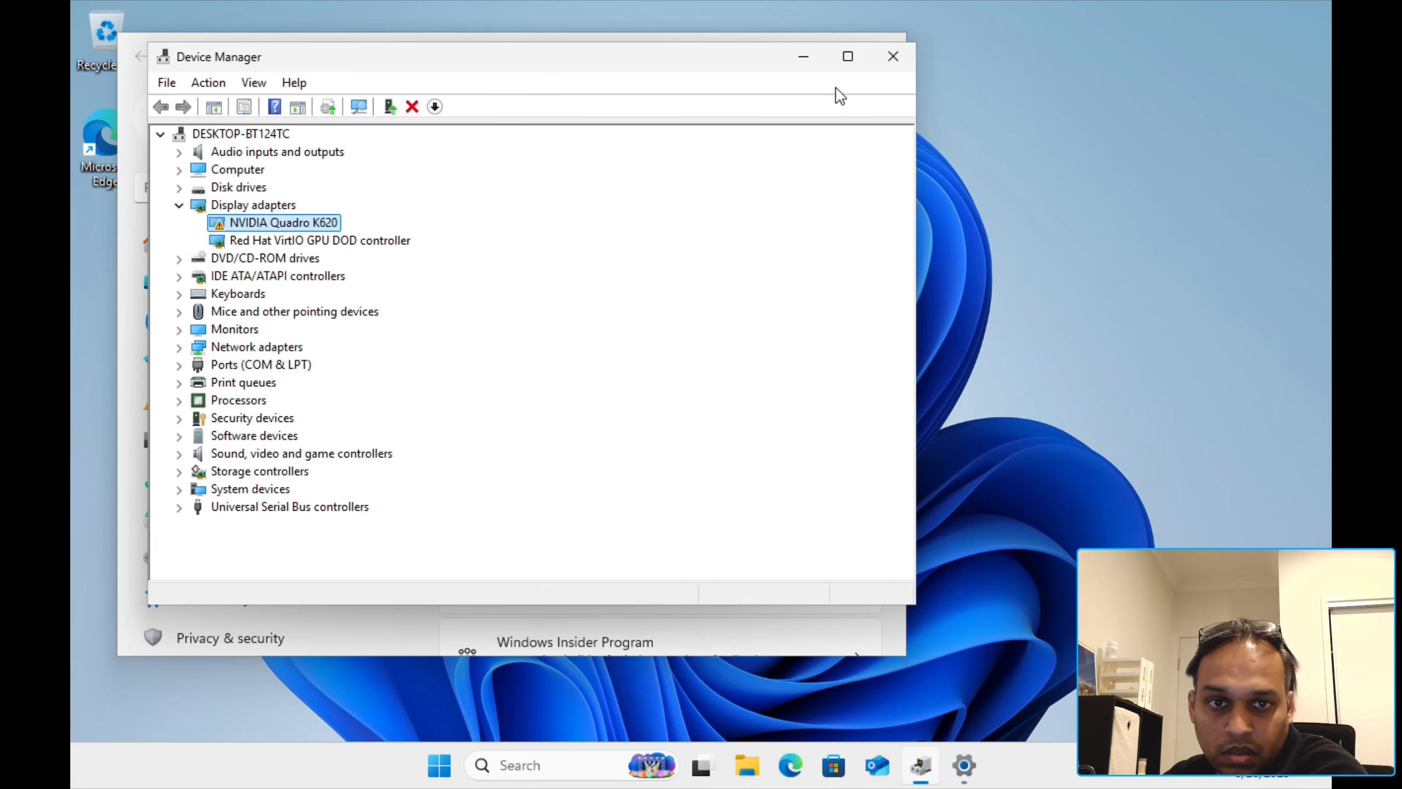
pyautogui.click(804, 57)
pyautogui.scroll(-6, 643, 447)
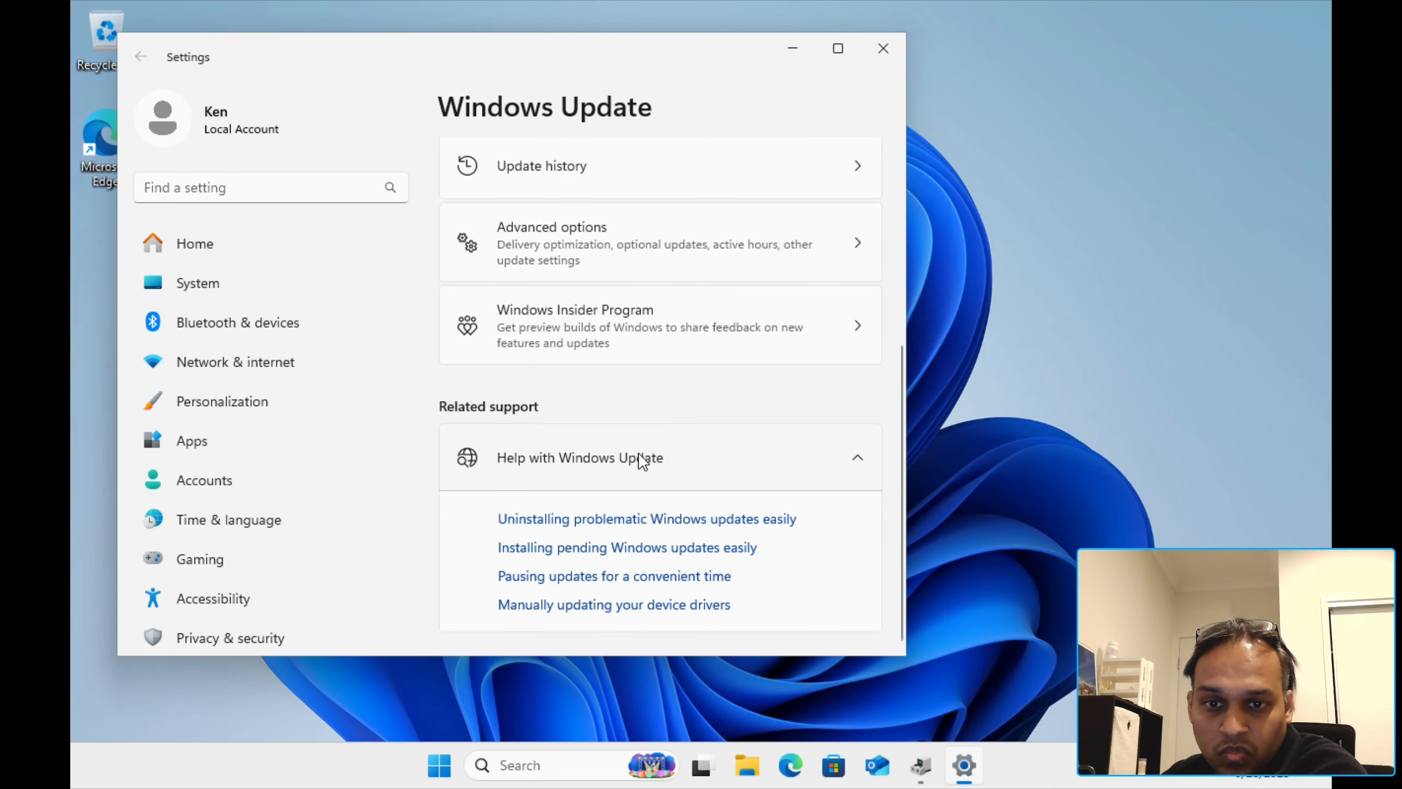
pyautogui.click(836, 50)
pyautogui.scroll(2, 720, 418)
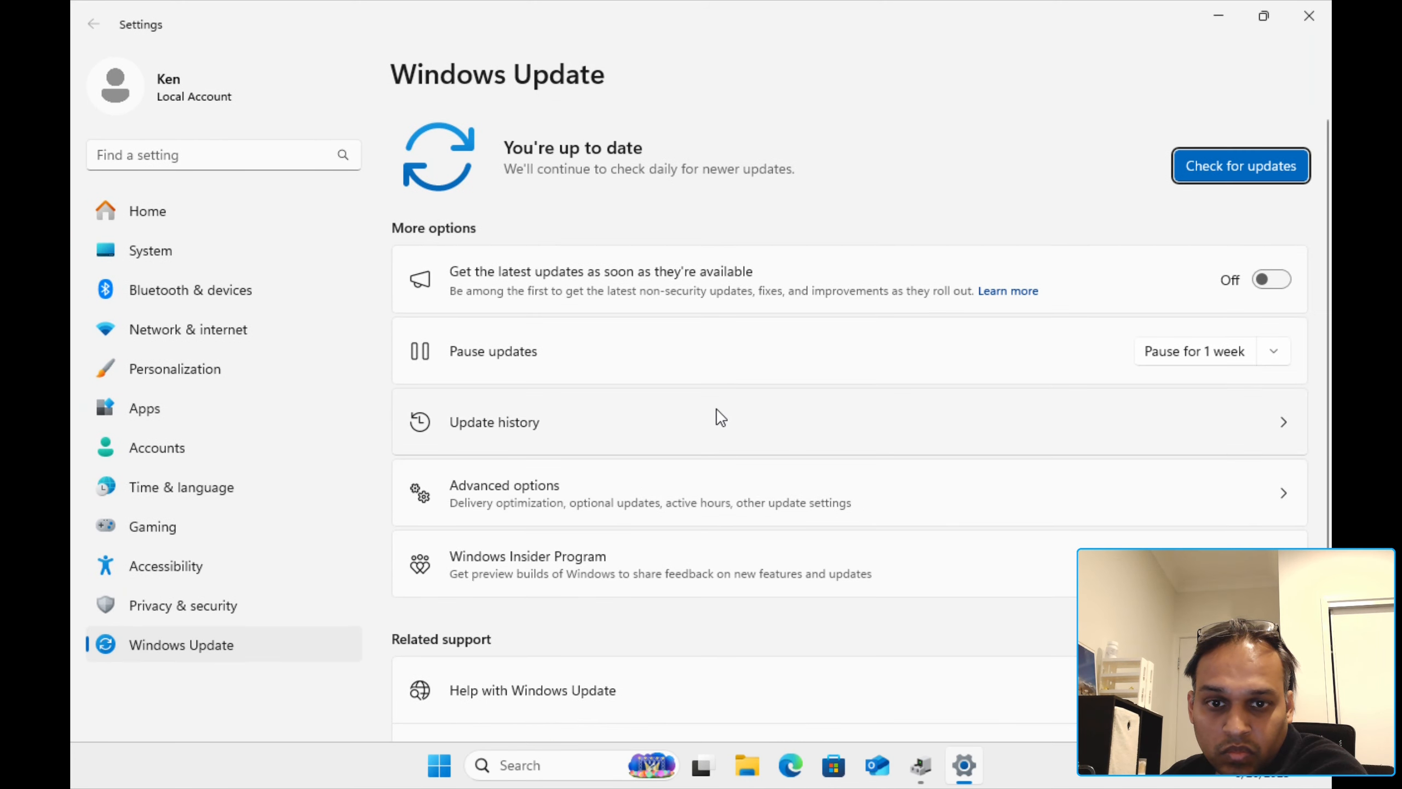
# Step: Confirm no optional updates exist under Windows Update Advanced options, then close Settings
pyautogui.click(693, 502)
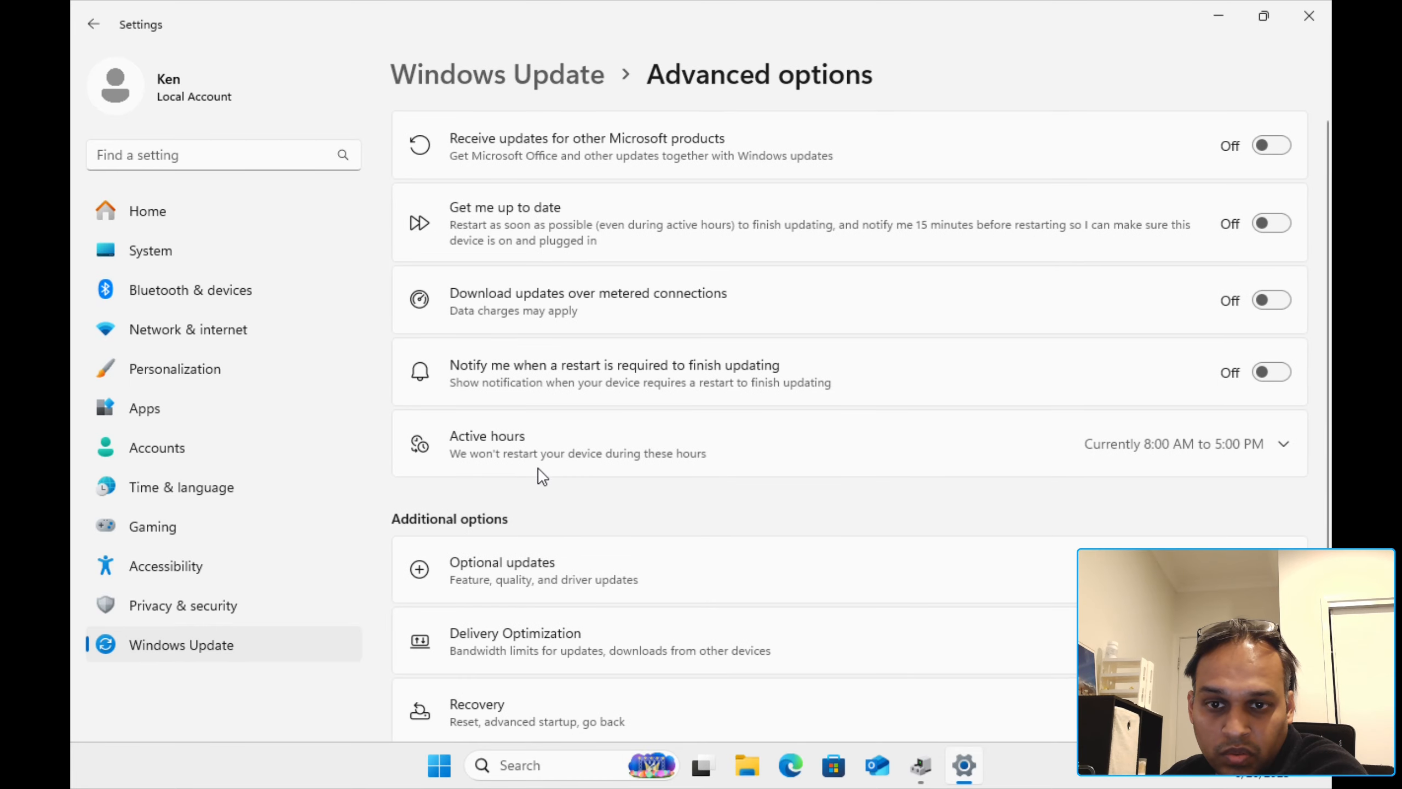
pyautogui.click(714, 559)
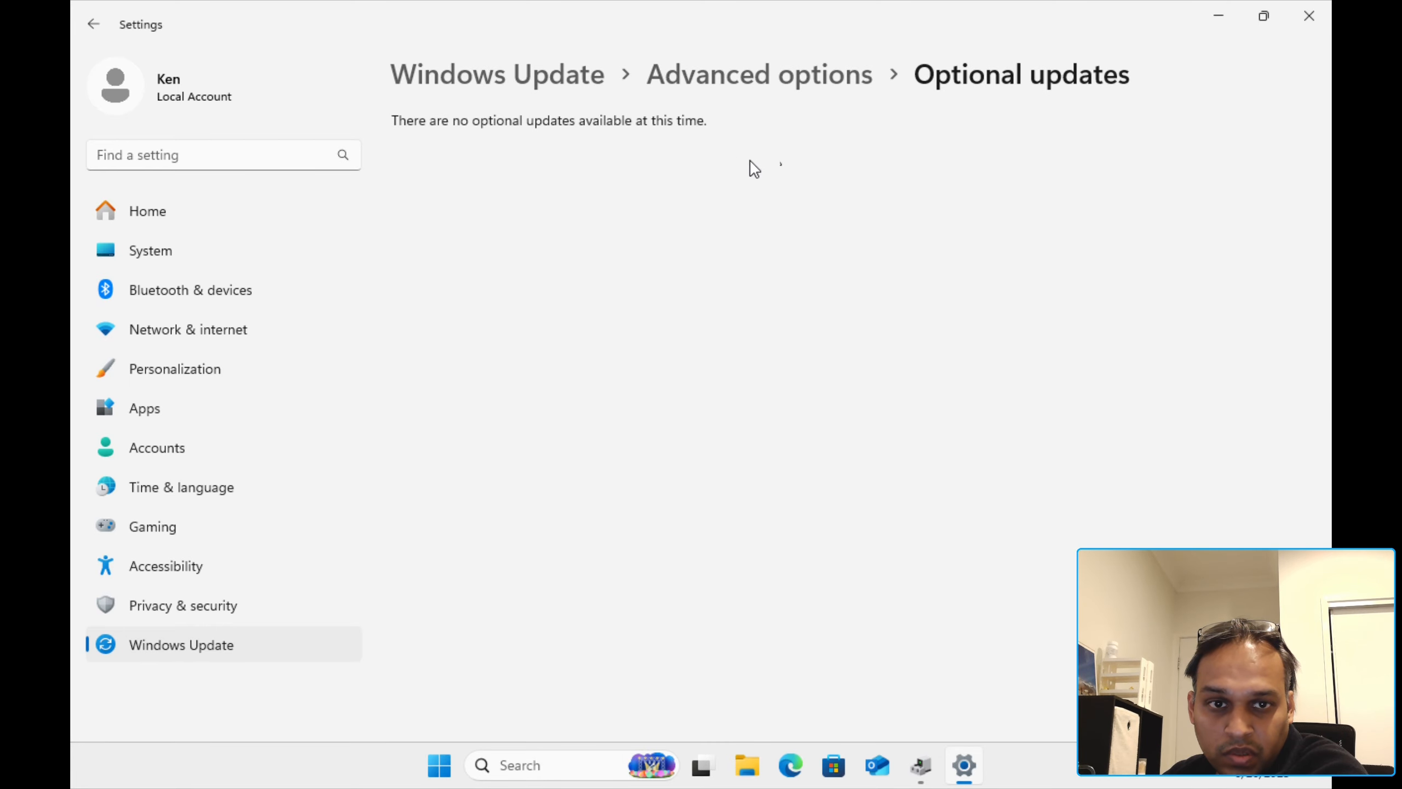
pyautogui.click(563, 70)
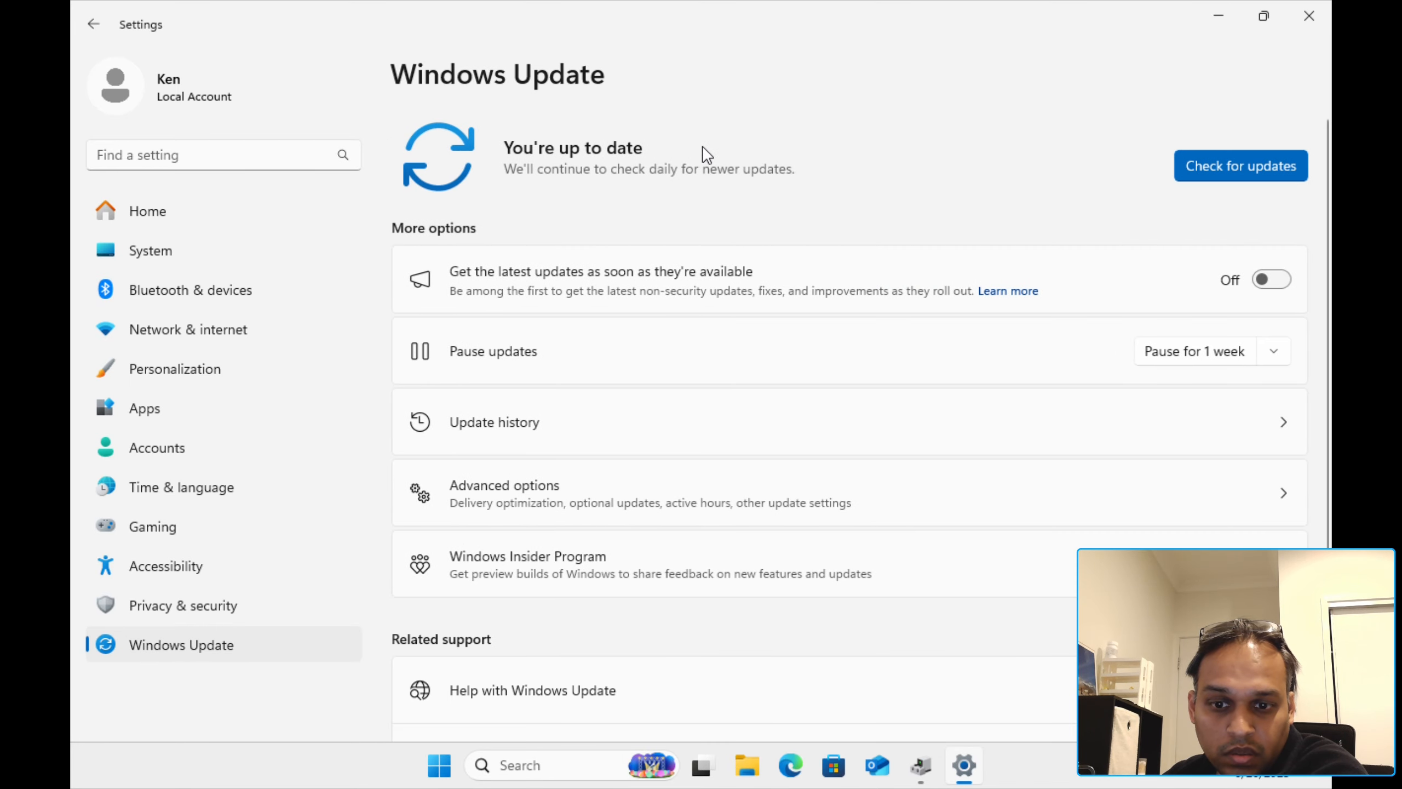
pyautogui.scroll(-1, 828, 226)
pyautogui.scroll(1, 837, 276)
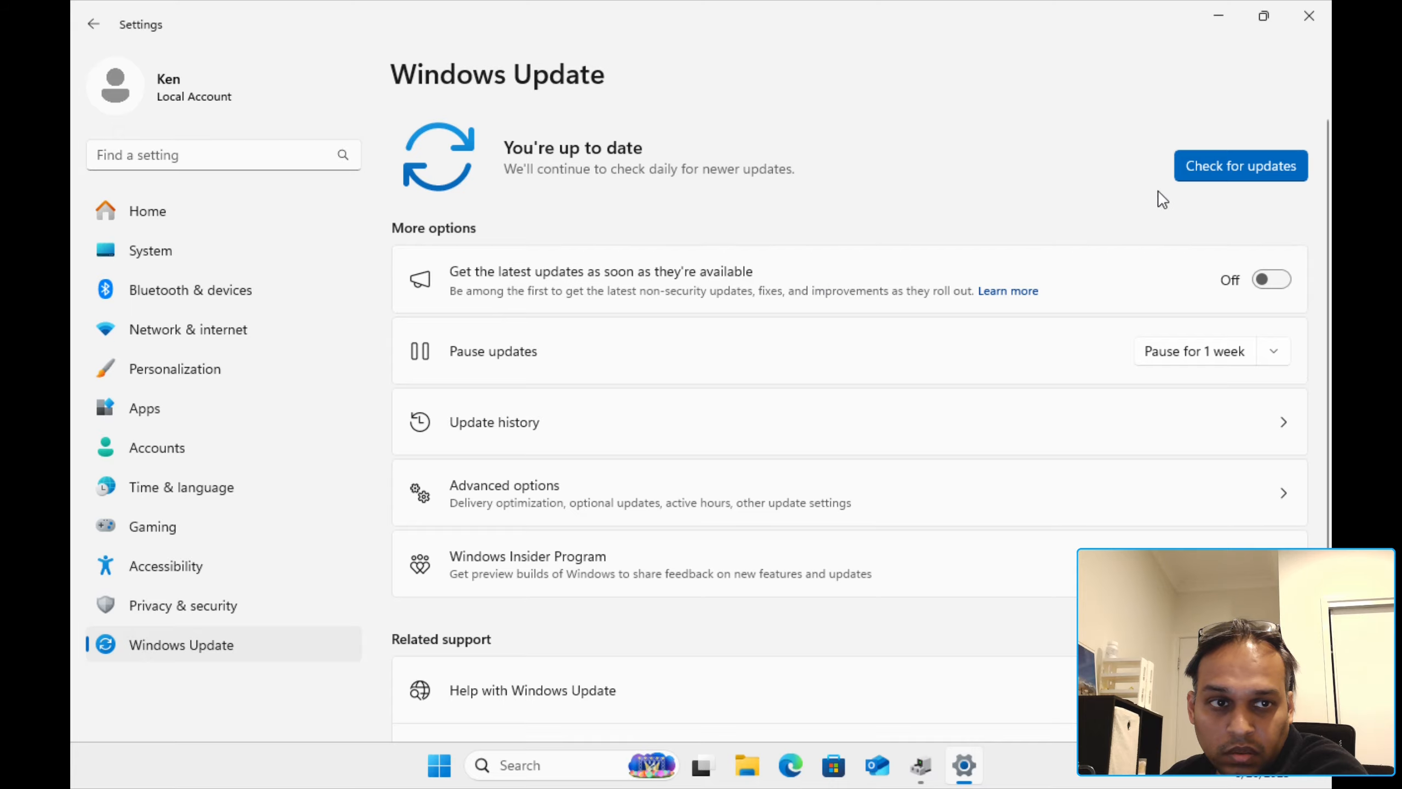
pyautogui.click(1308, 16)
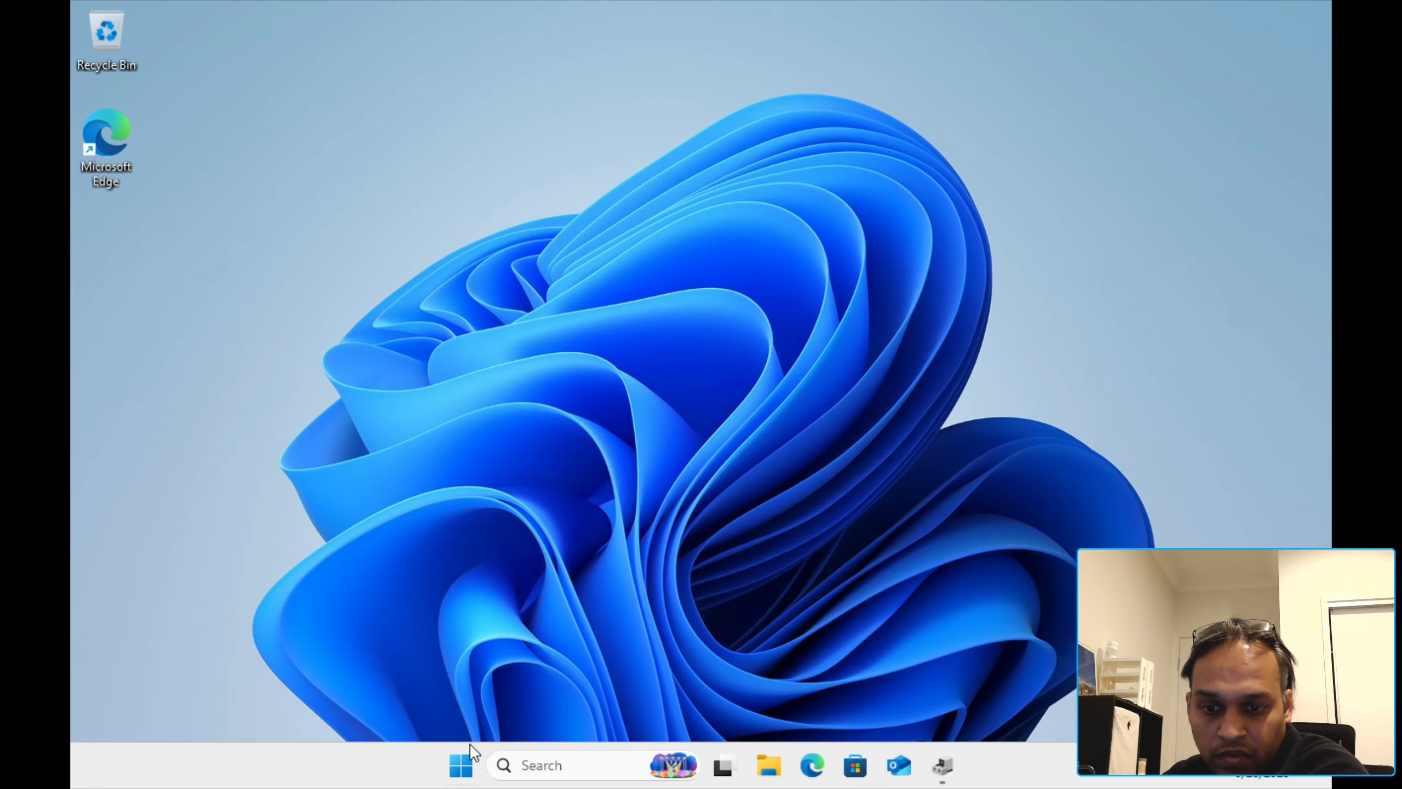
# Step: Restart the Windows 11 VM from the Start power menu and press Enter at the boot prompt
pyautogui.click(463, 764)
pyautogui.click(942, 697)
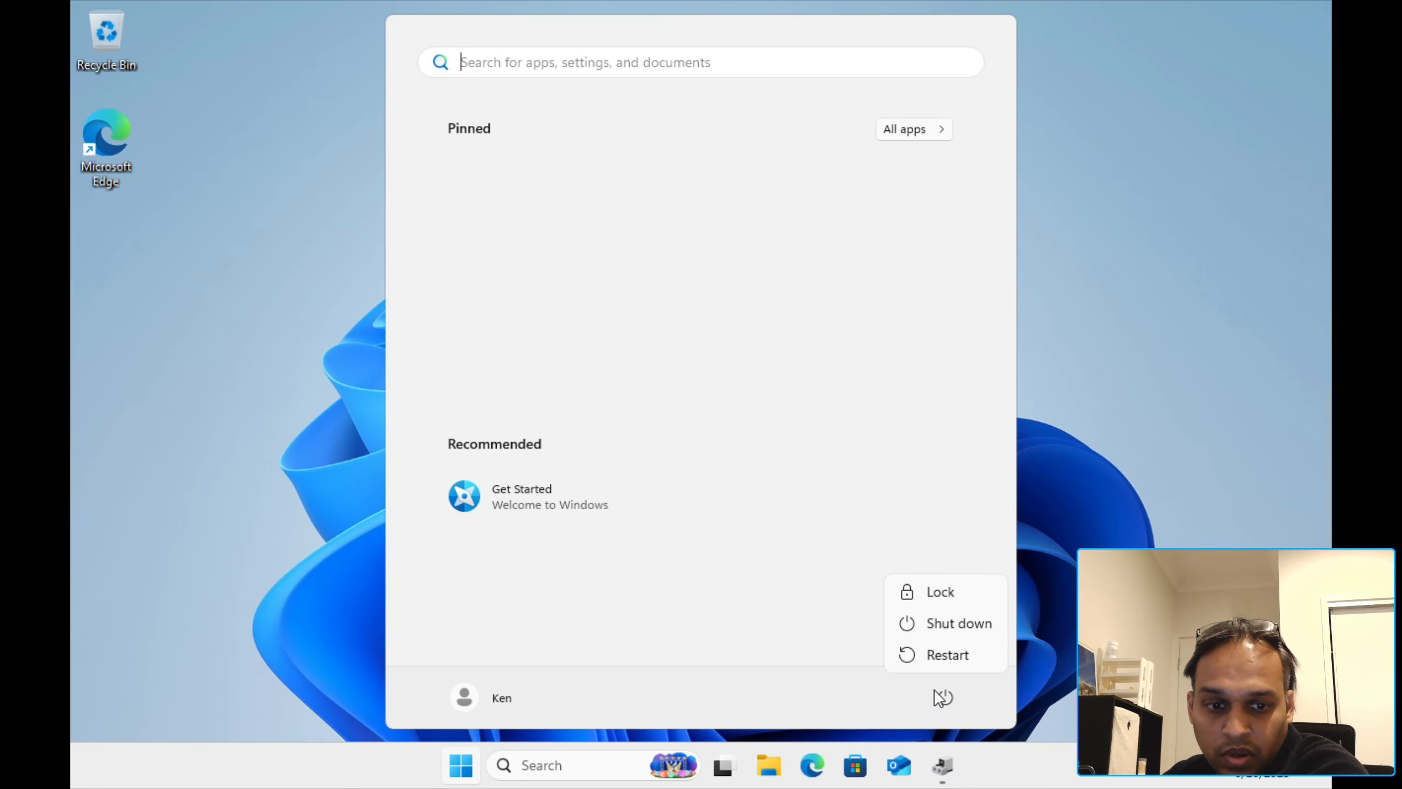
pyautogui.click(928, 662)
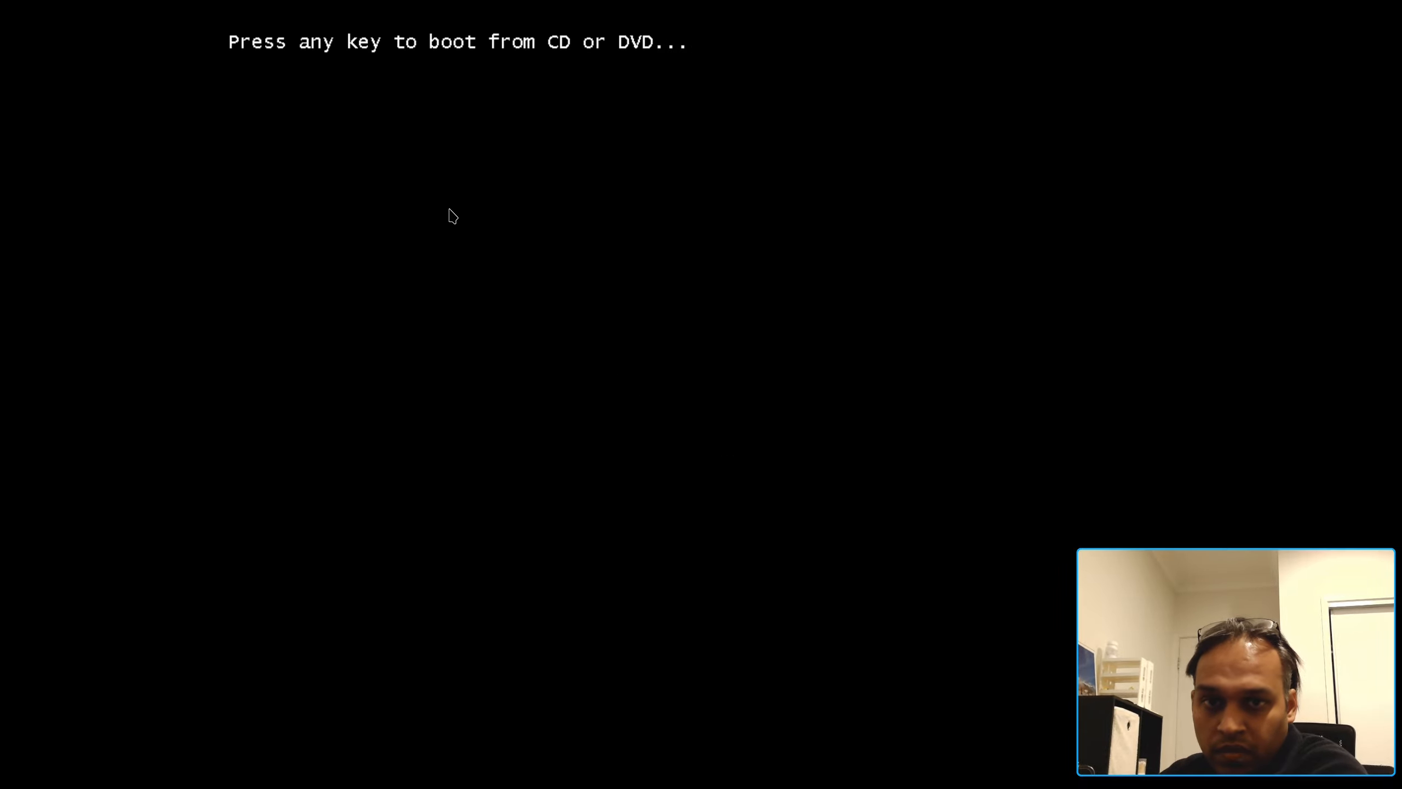
pyautogui.press('Return')
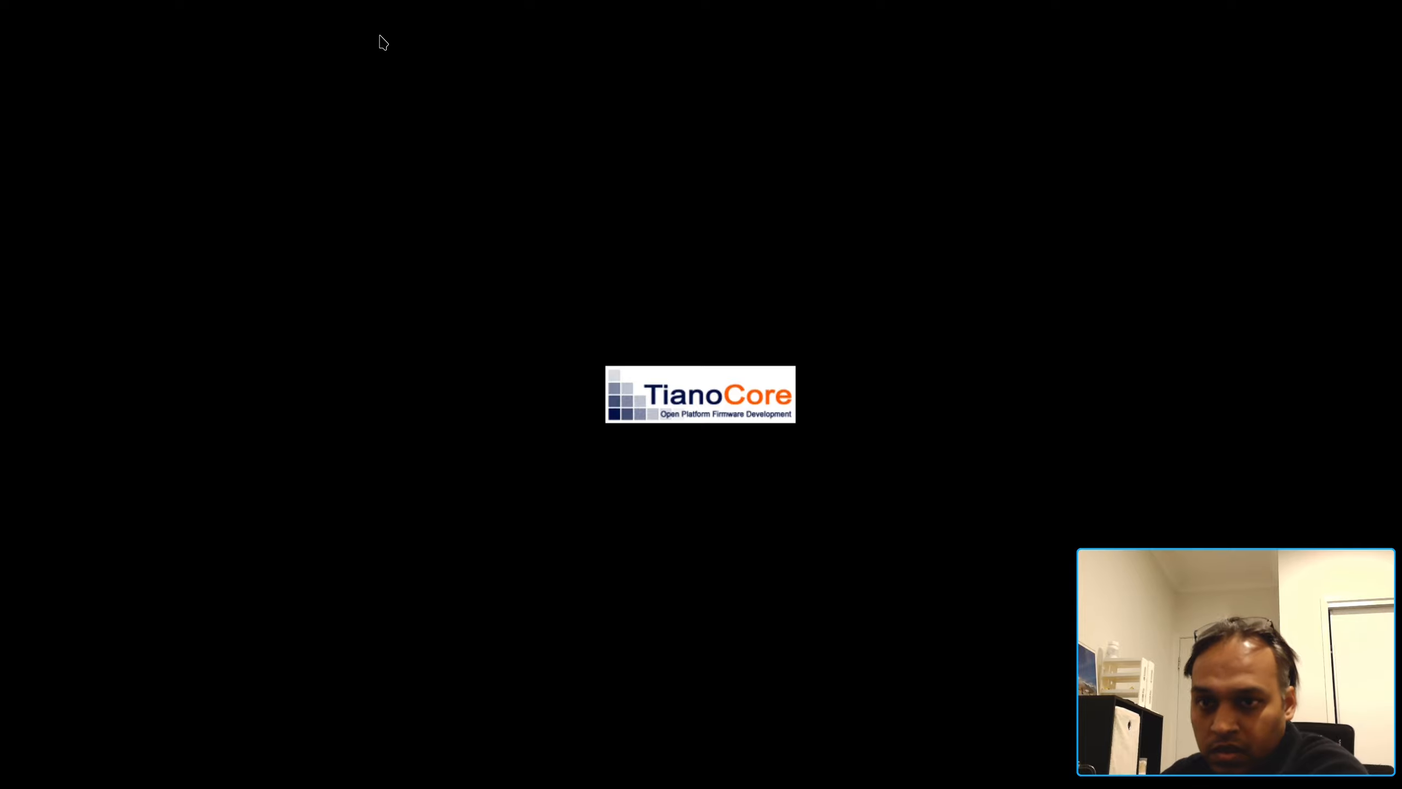
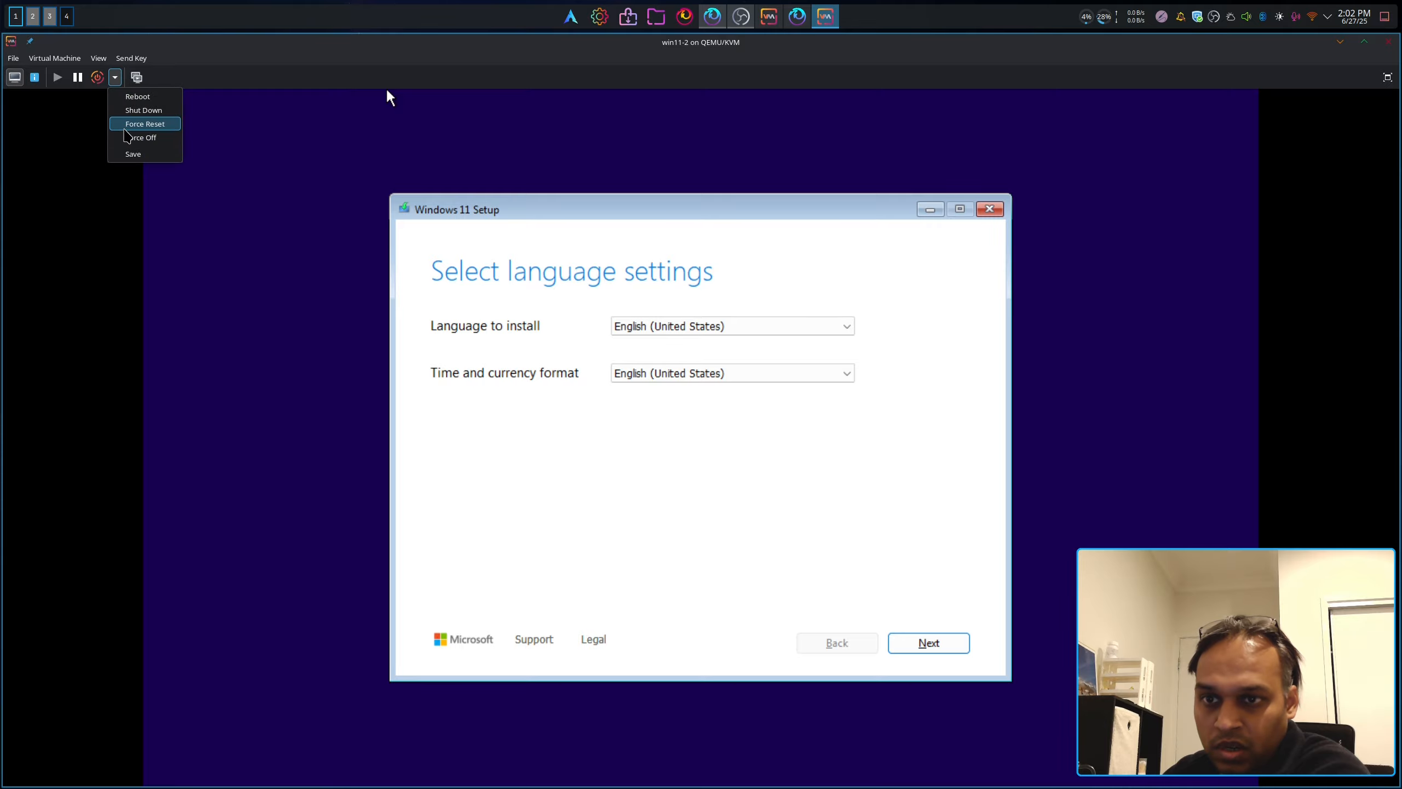
# Step: Force the VM off and delete the Windows 11 ISO CD-ROM drive from its hardware
pyautogui.click(138, 137)
pyautogui.click(739, 470)
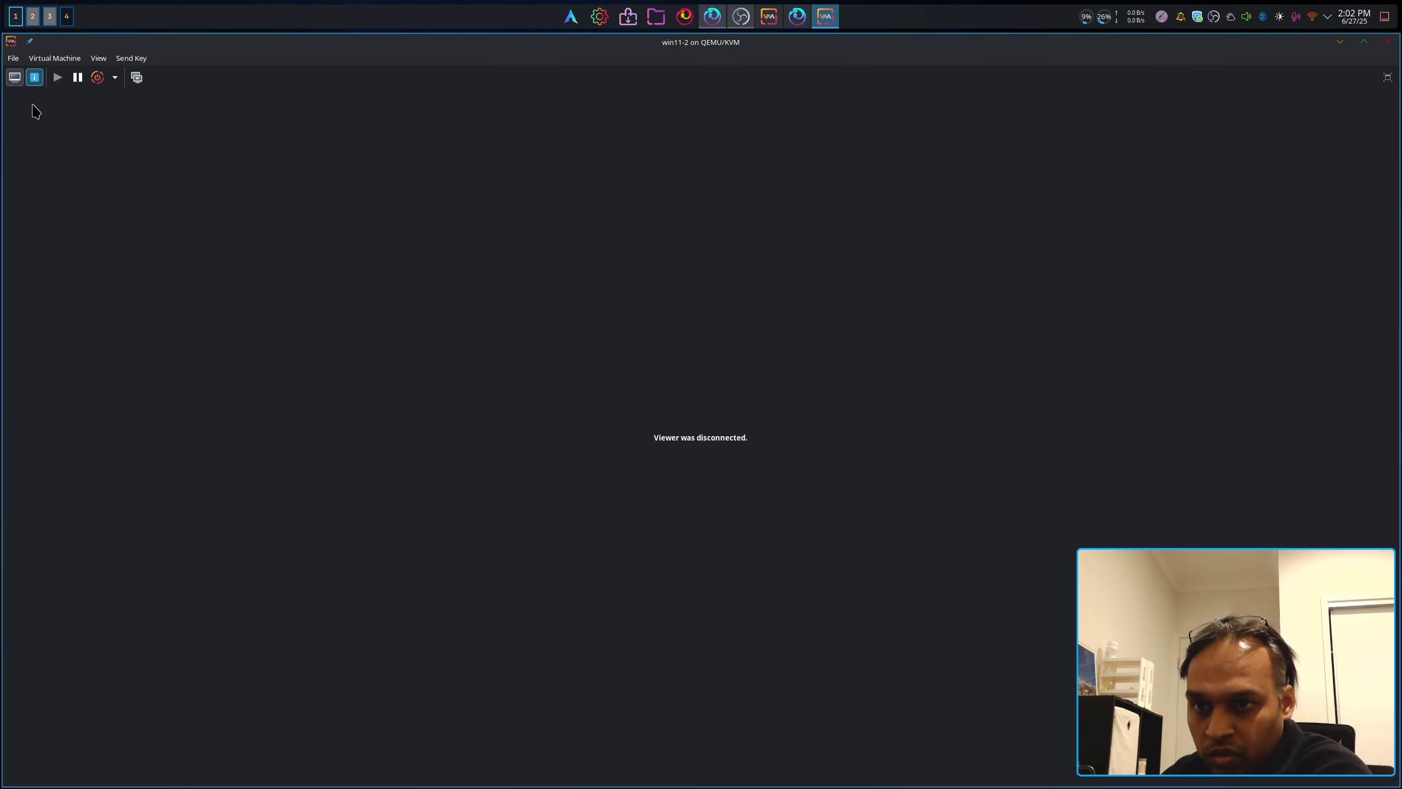
pyautogui.click(55, 202)
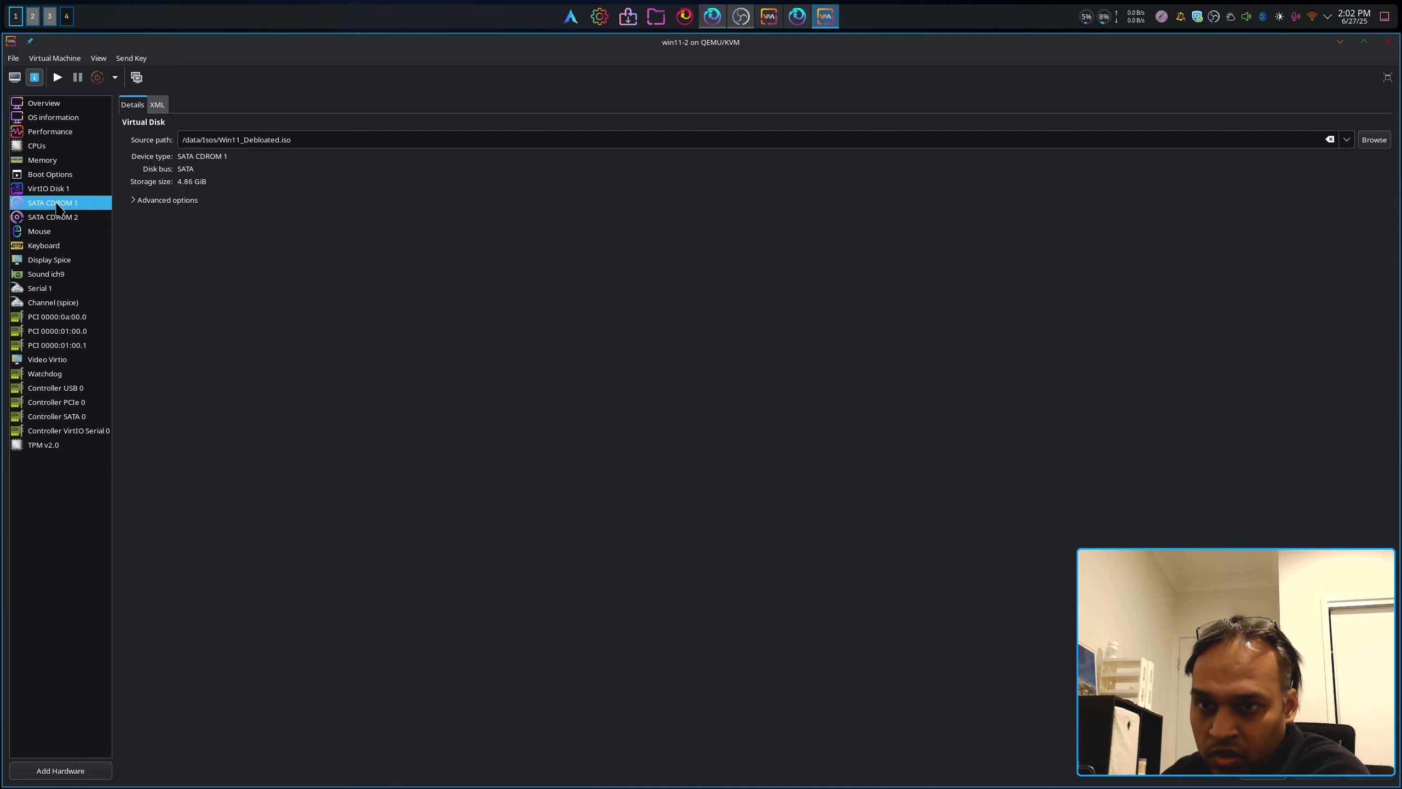
pyautogui.rightClick(58, 208)
pyautogui.click(102, 226)
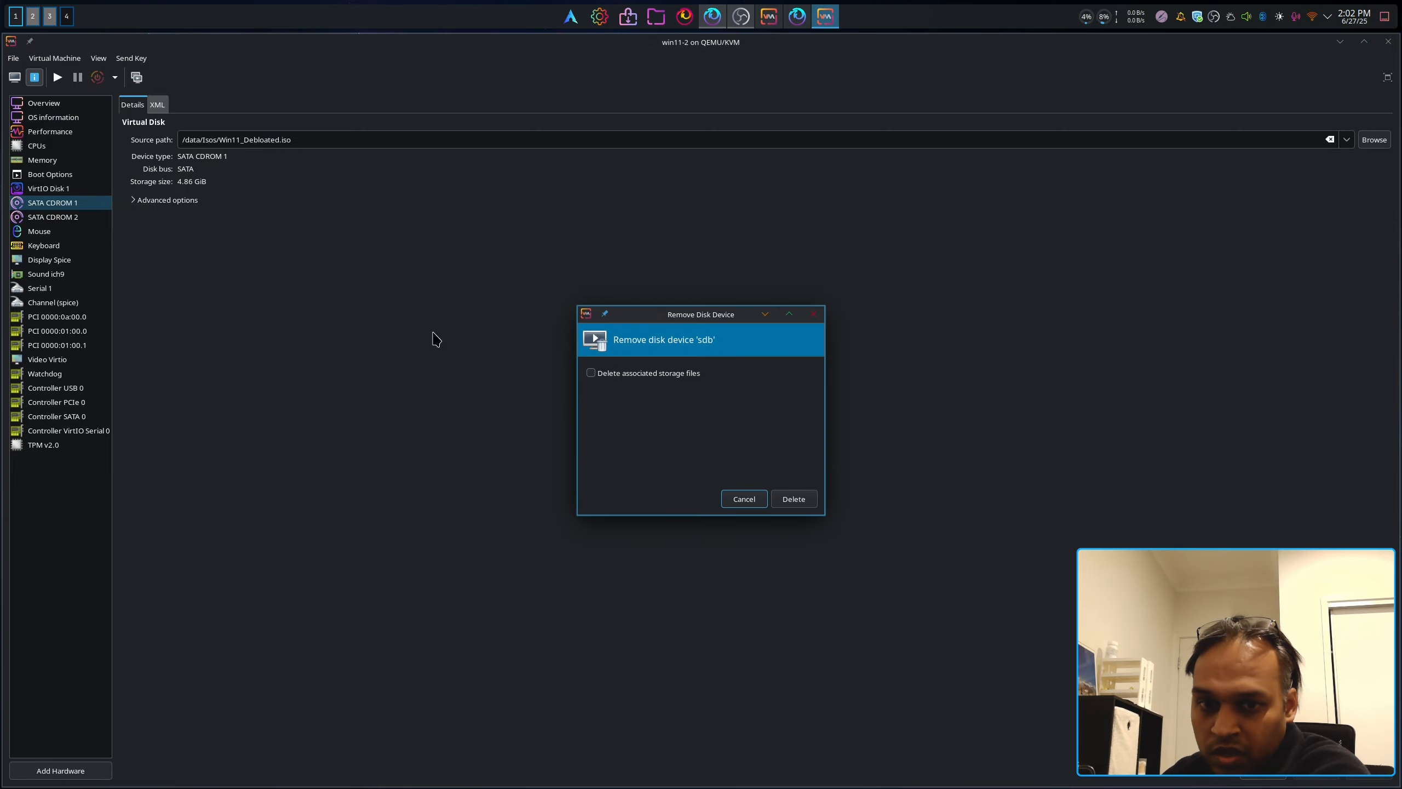
pyautogui.click(793, 499)
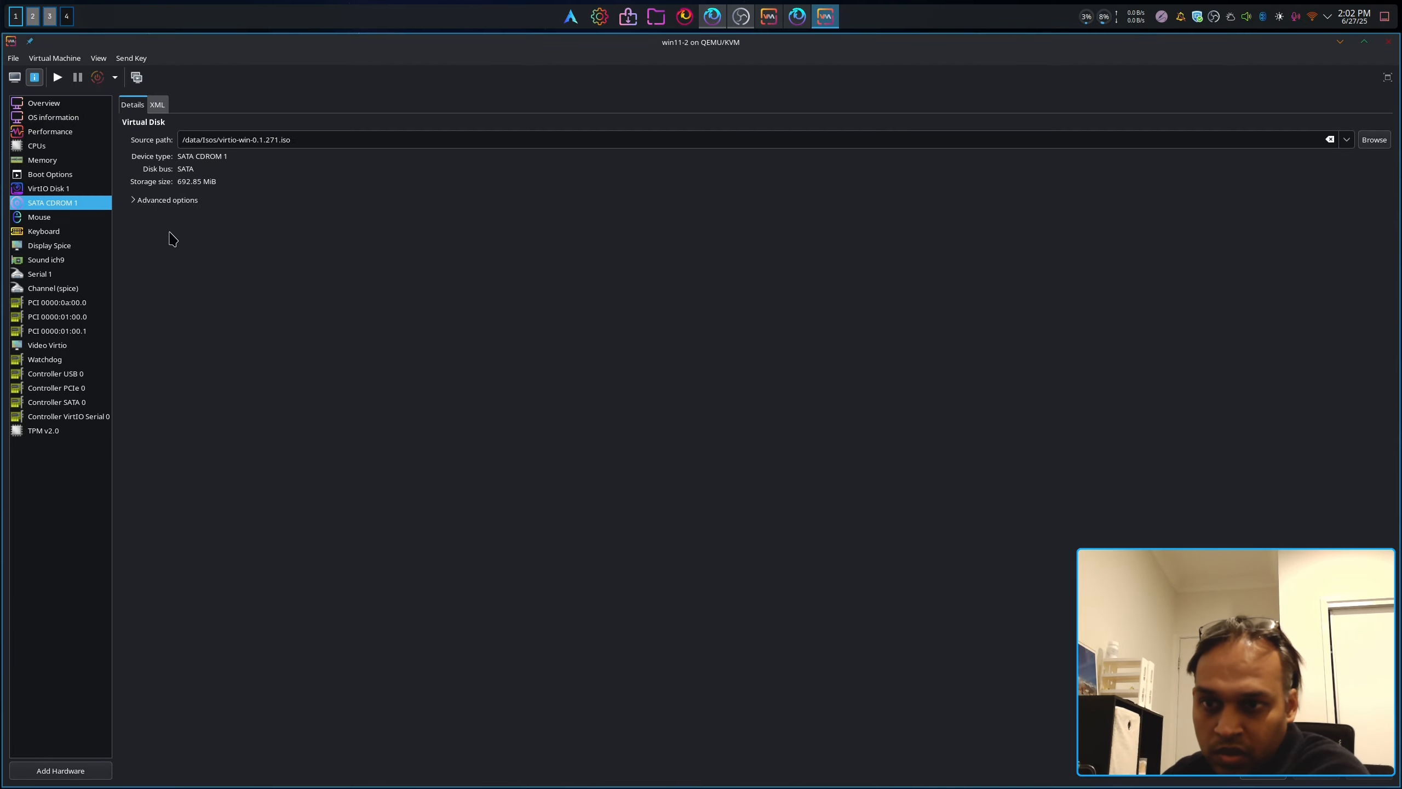
# Step: Delete the remaining VirtIO driver CD-ROM drive and return to the console view
pyautogui.rightClick(87, 209)
pyautogui.click(133, 229)
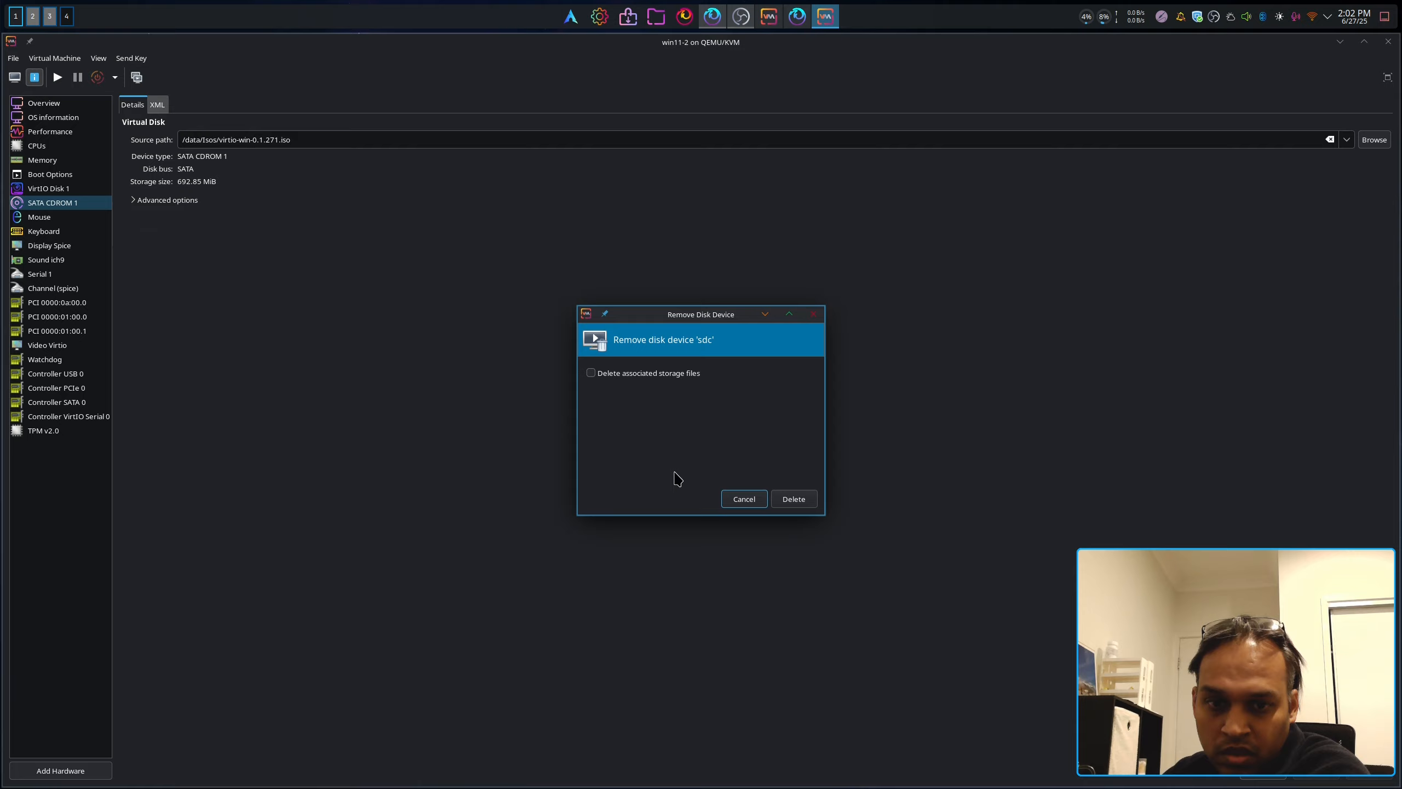
pyautogui.click(793, 499)
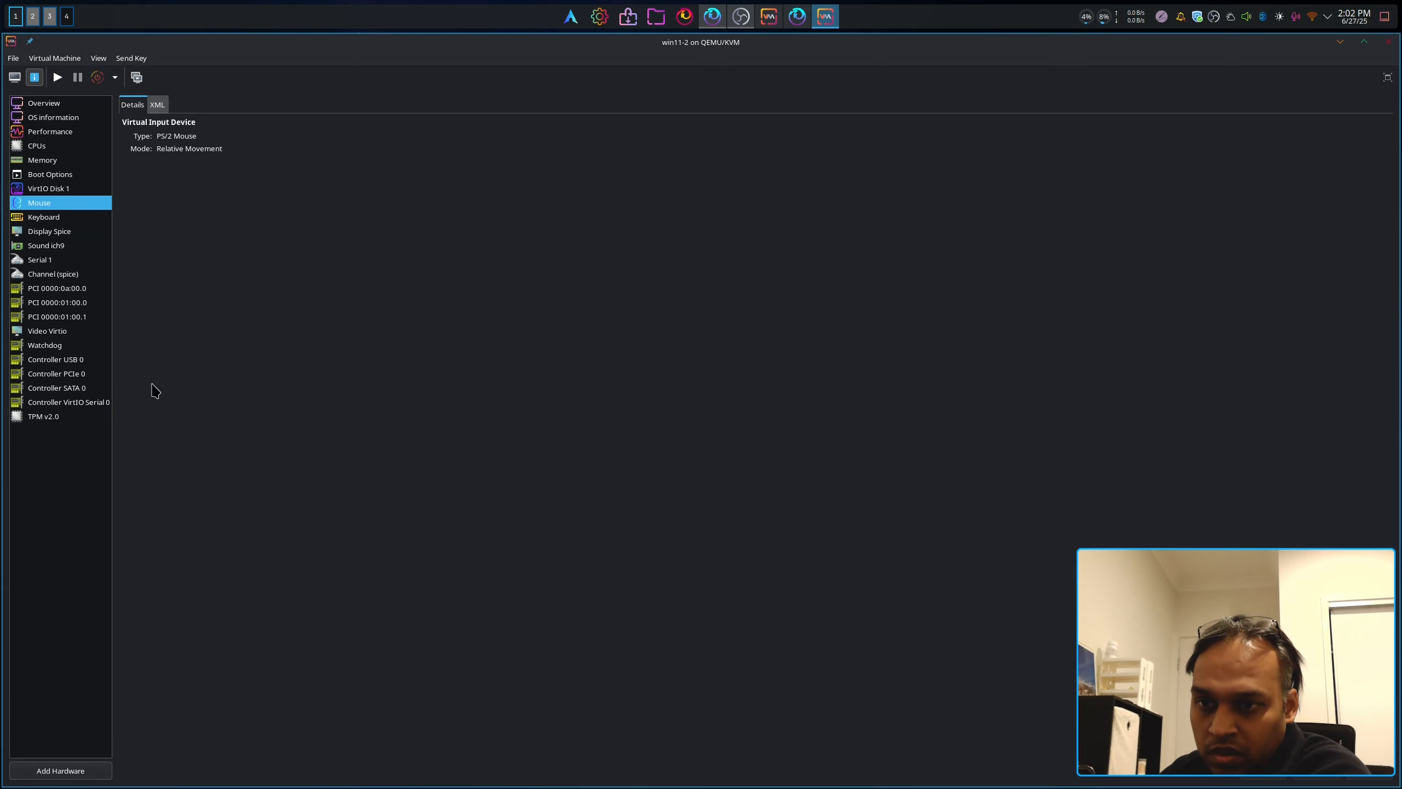
pyautogui.click(14, 77)
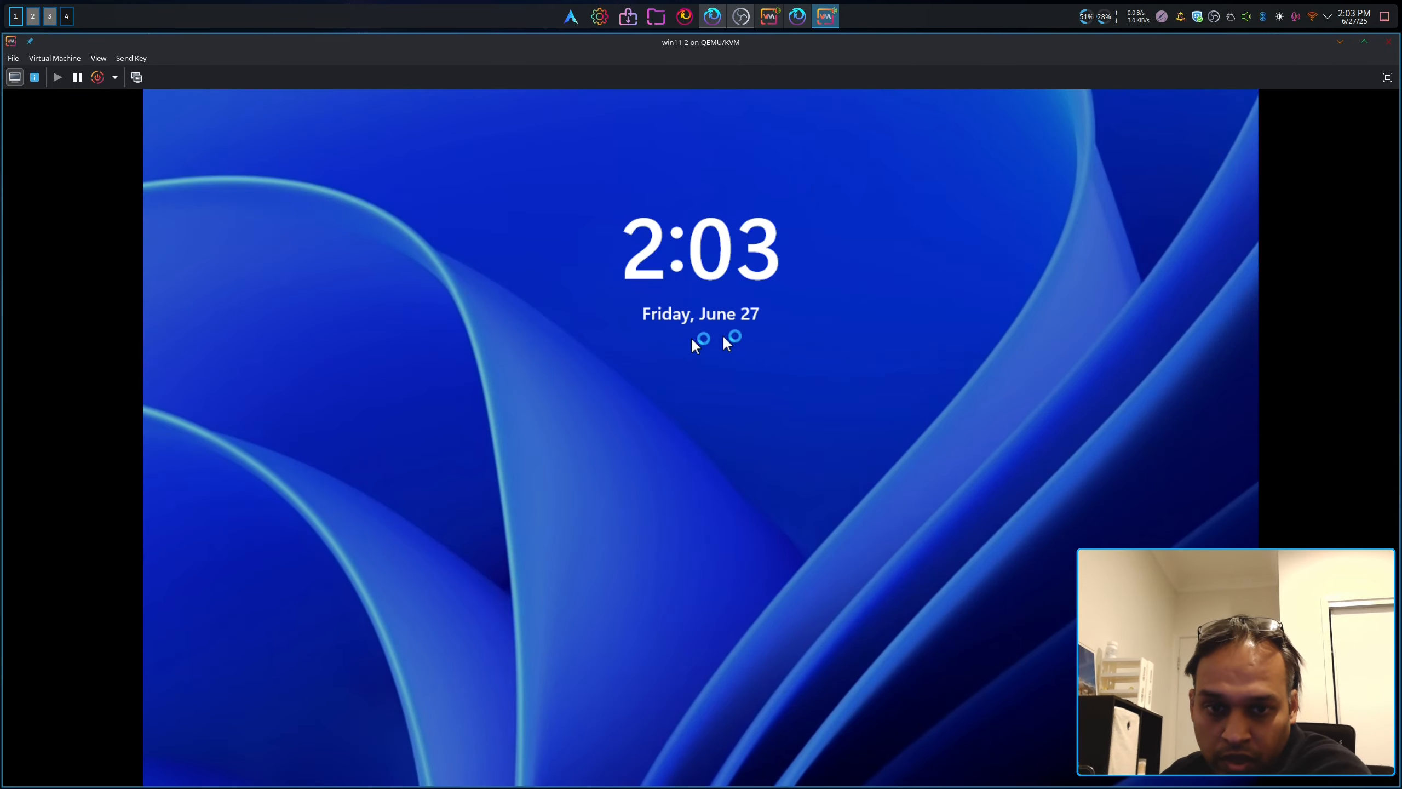
# Step: Swipe away the Windows 11 lock screen and sign in with the account password
pyautogui.moveTo(723, 337); pyautogui.dragTo(718, 166)
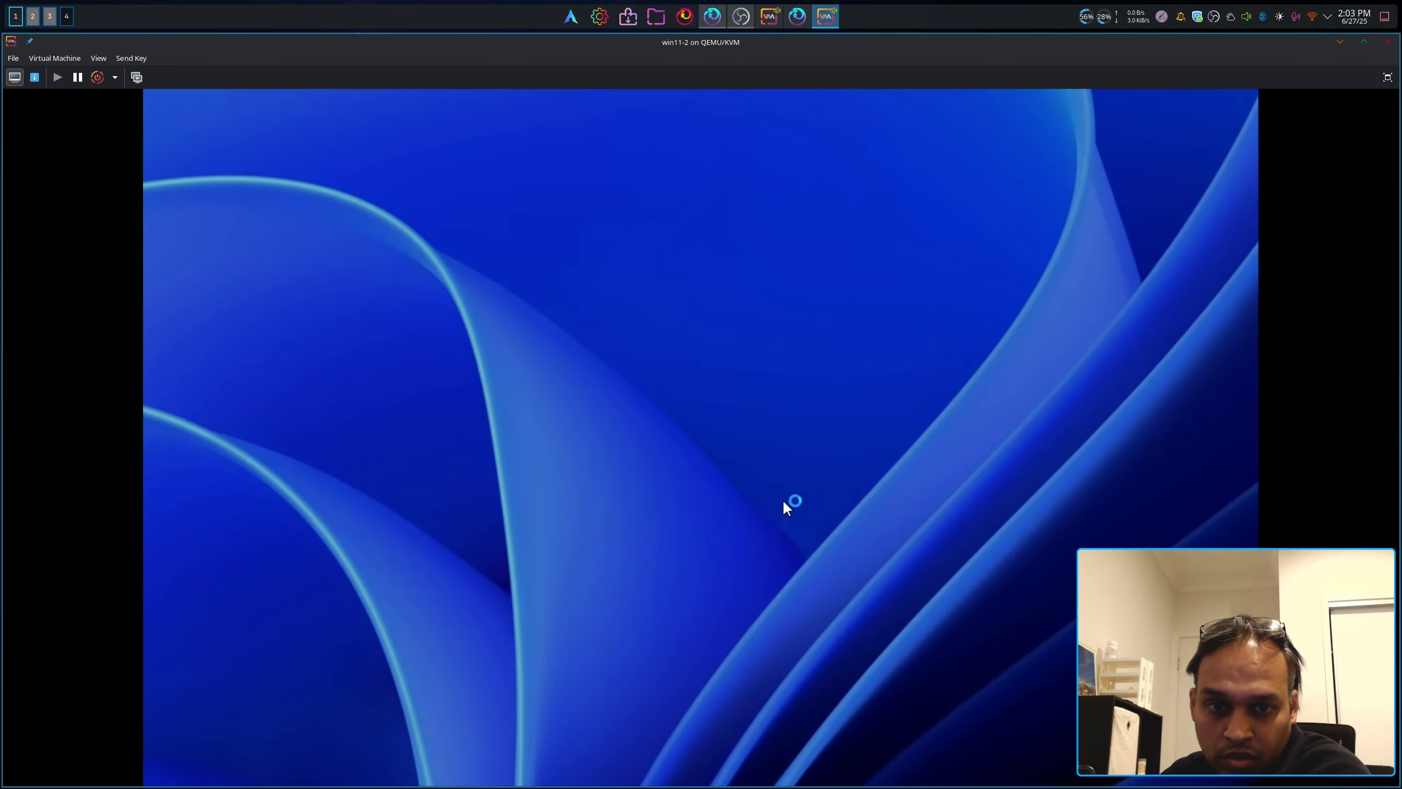
pyautogui.moveTo(751, 460); pyautogui.dragTo(683, 191)
pyautogui.moveTo(668, 665); pyautogui.dragTo(594, 167)
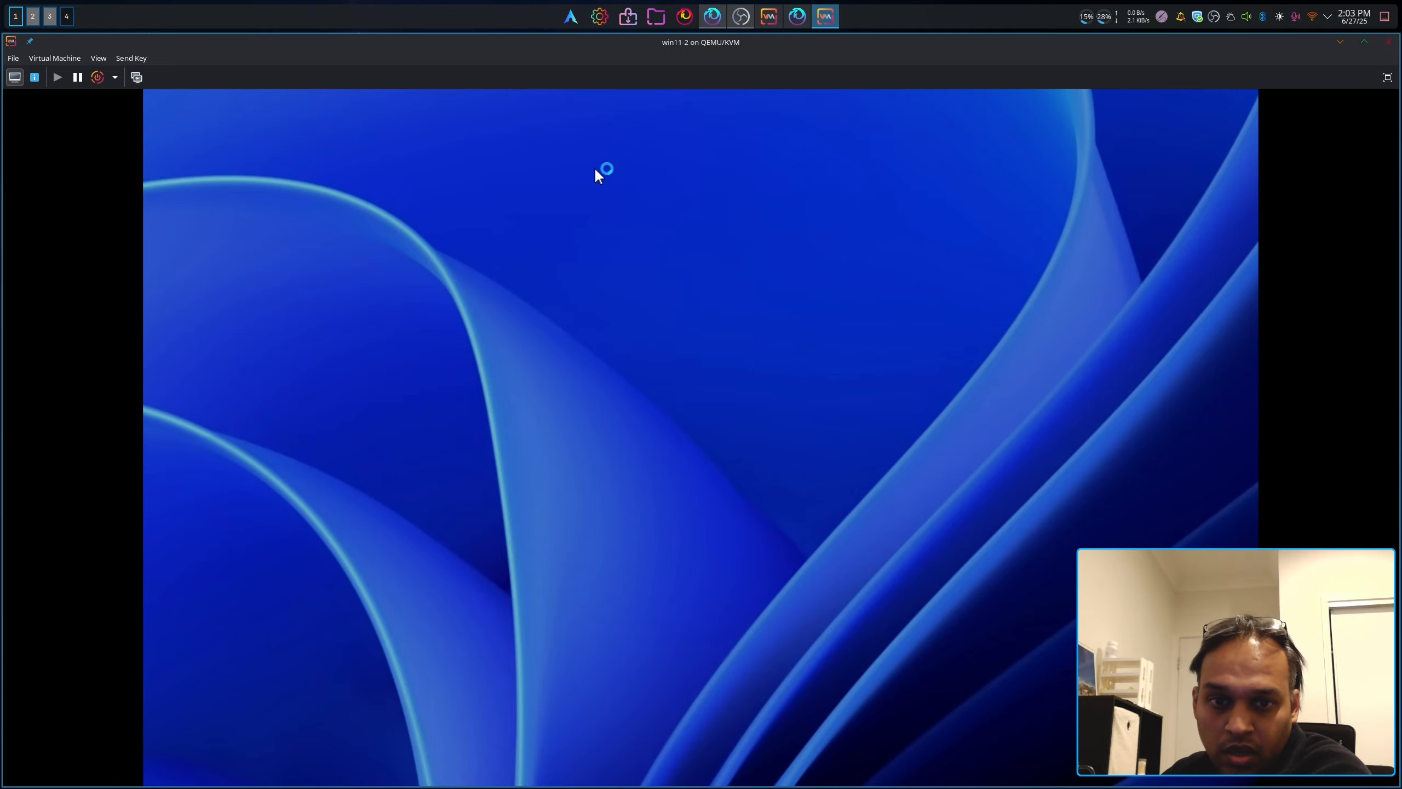
pyautogui.write('••••••••••')
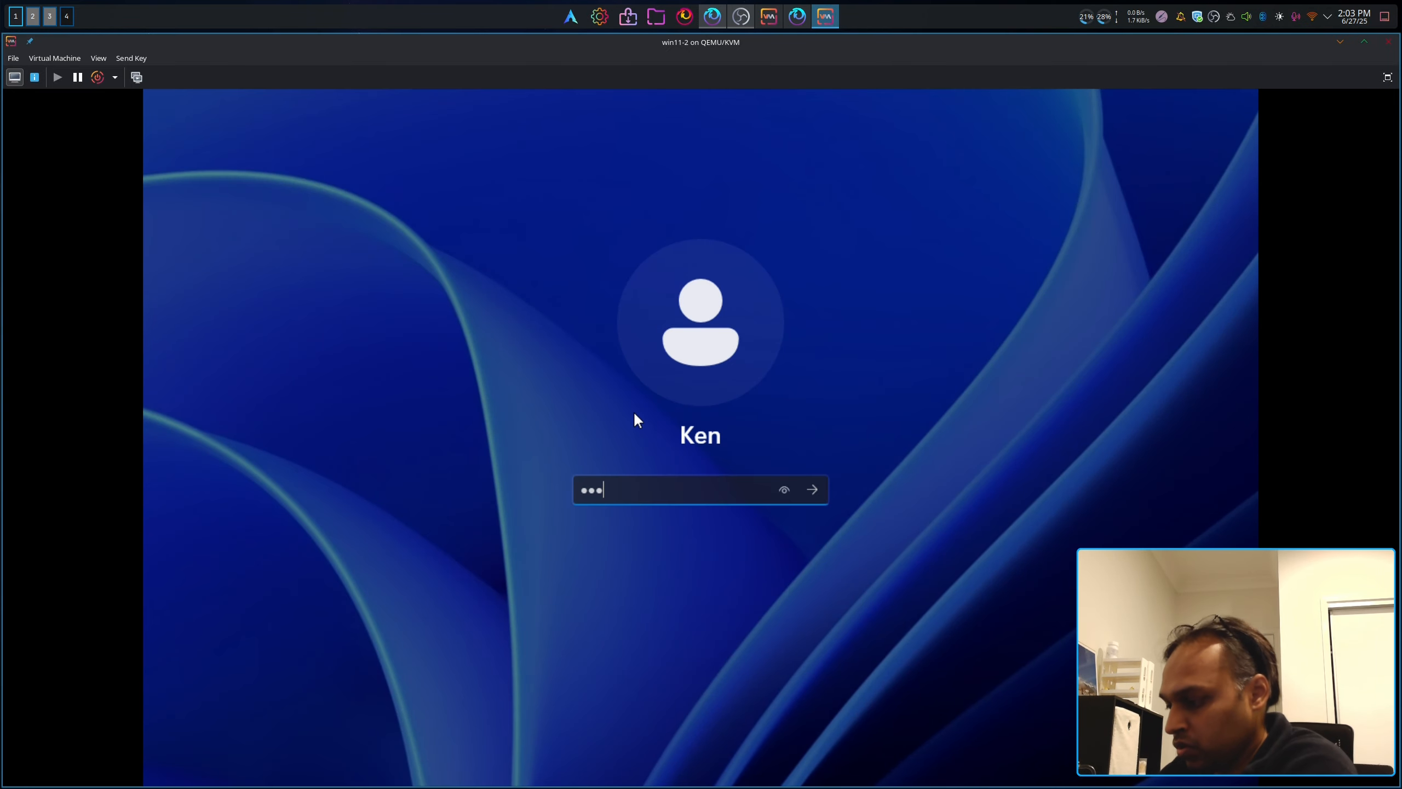
pyautogui.press('Return')
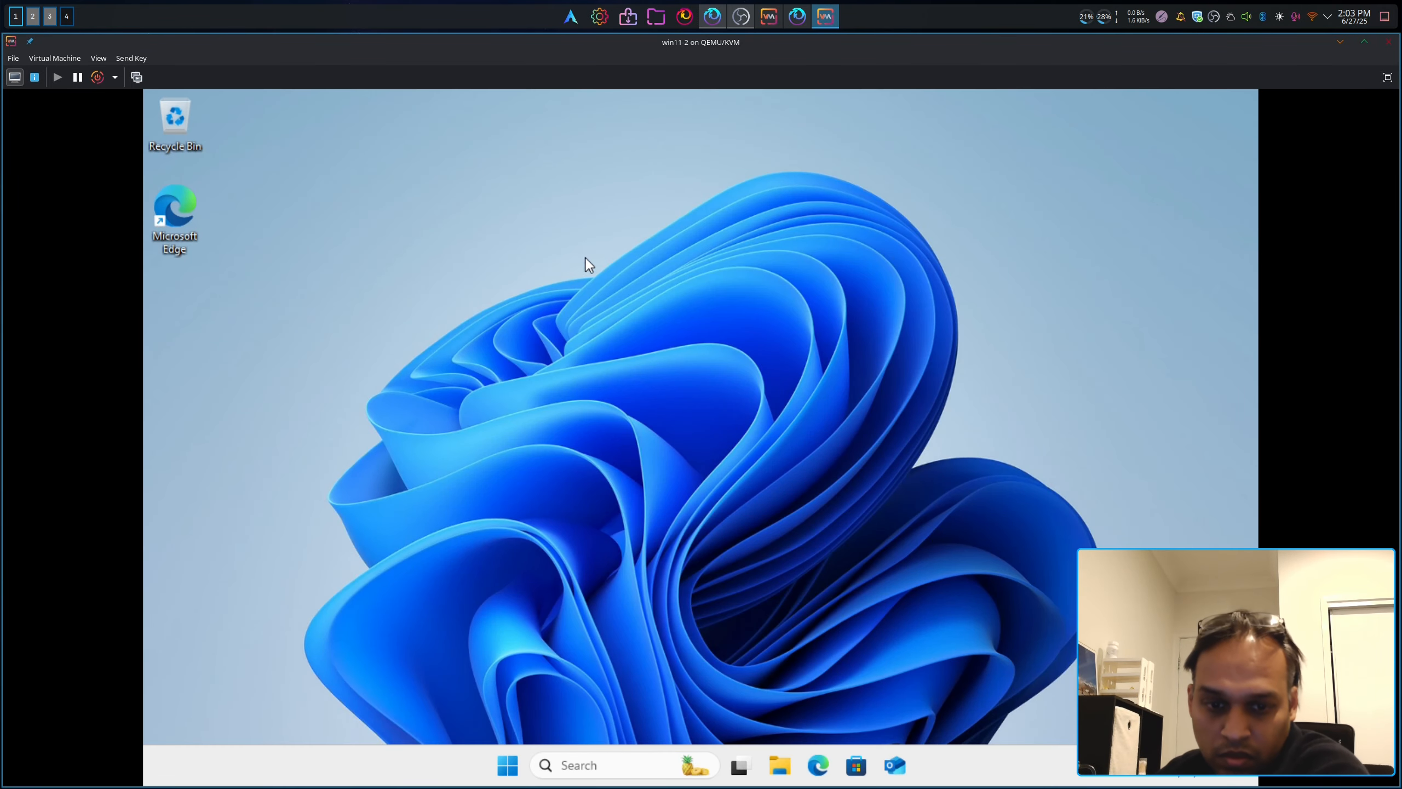
# Step: Set the guest display resolution to 2560 × 1080 in Display settings and keep it
pyautogui.rightClick(825, 198)
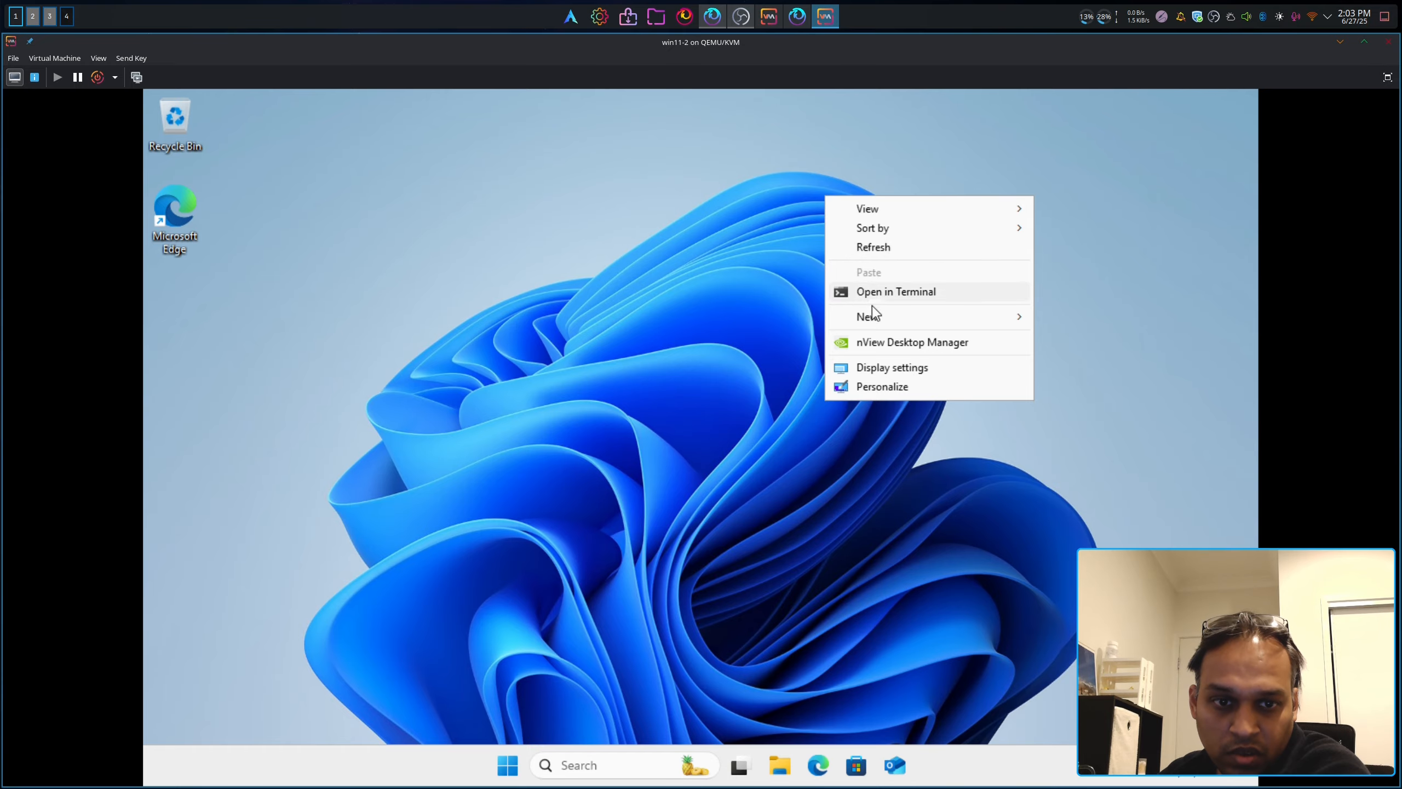
pyautogui.click(886, 369)
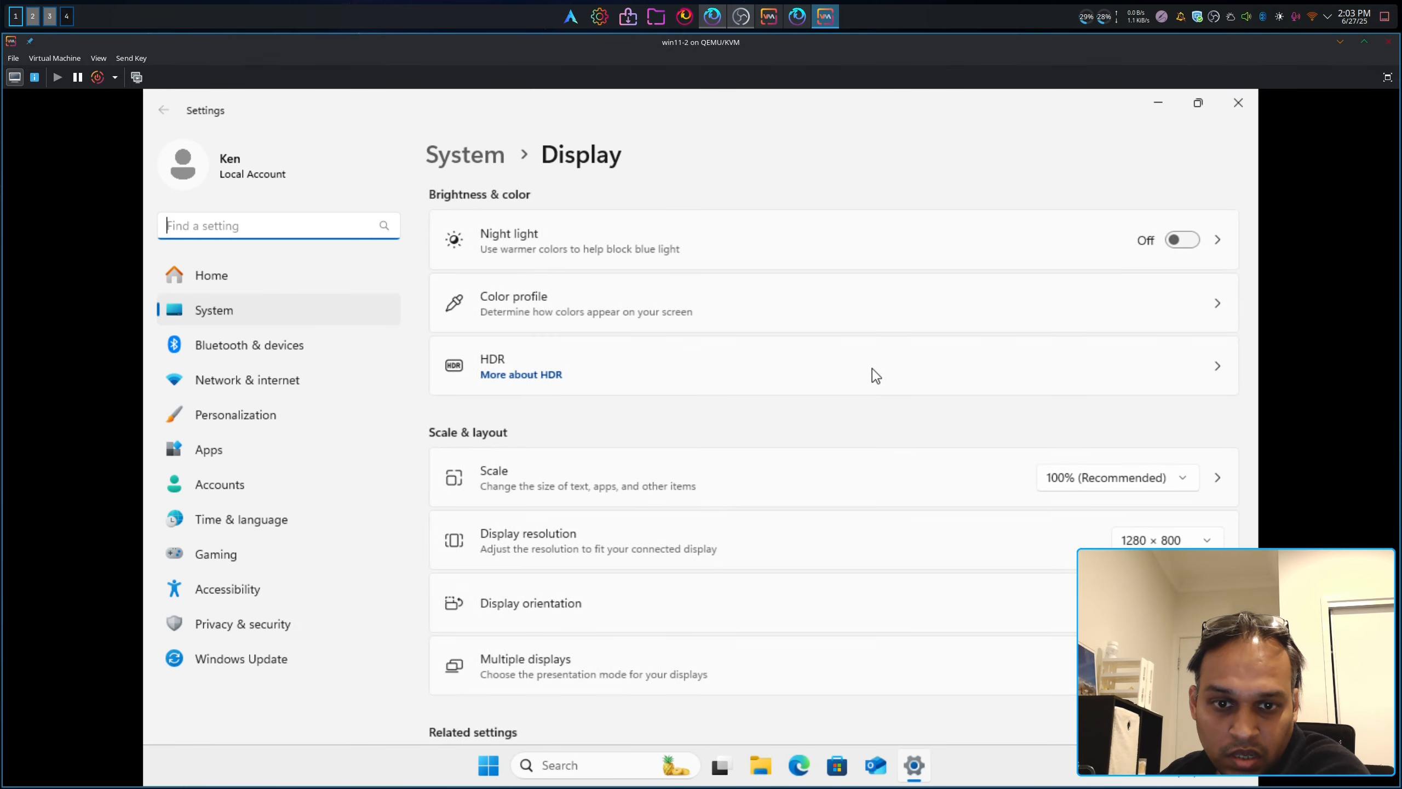
pyautogui.click(1128, 541)
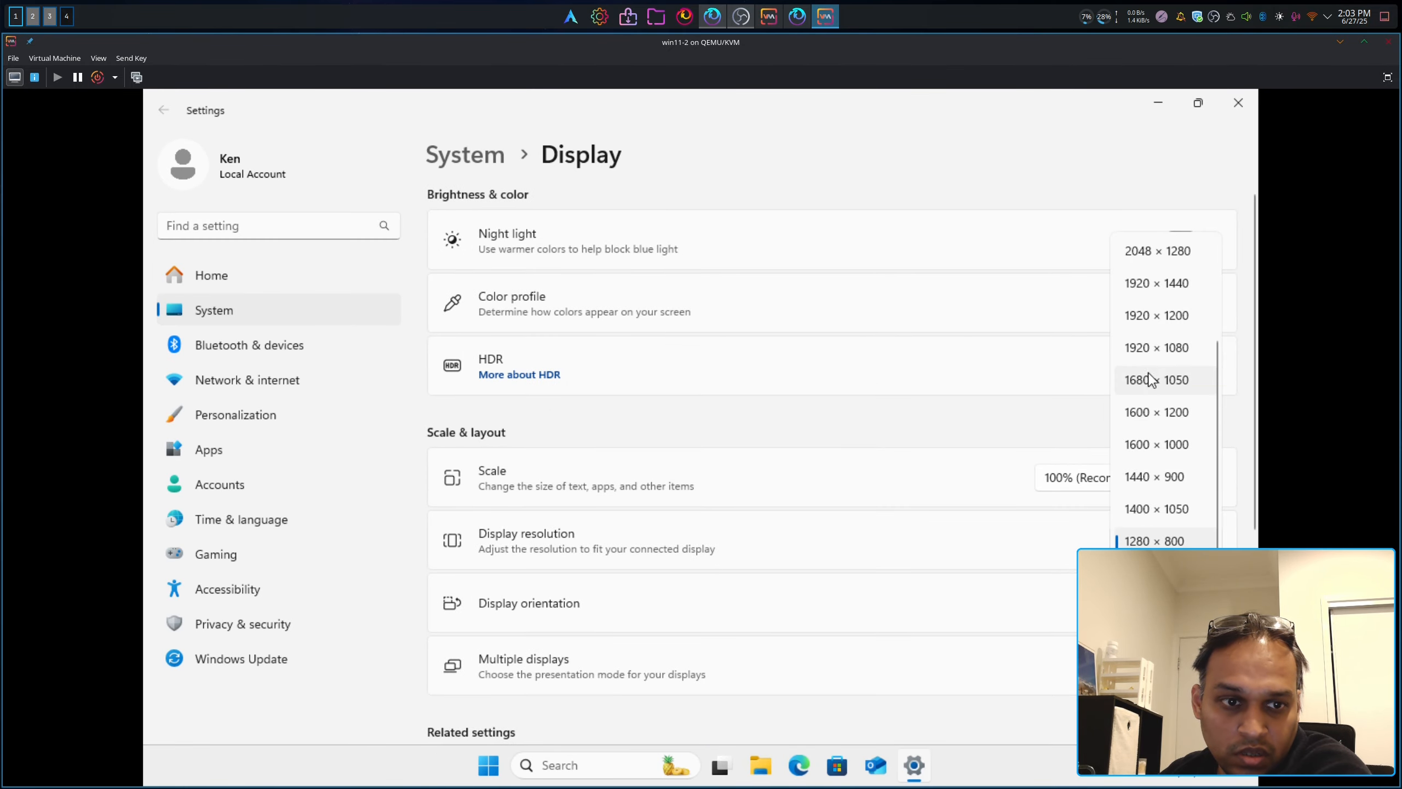
pyautogui.scroll(1, 1168, 351)
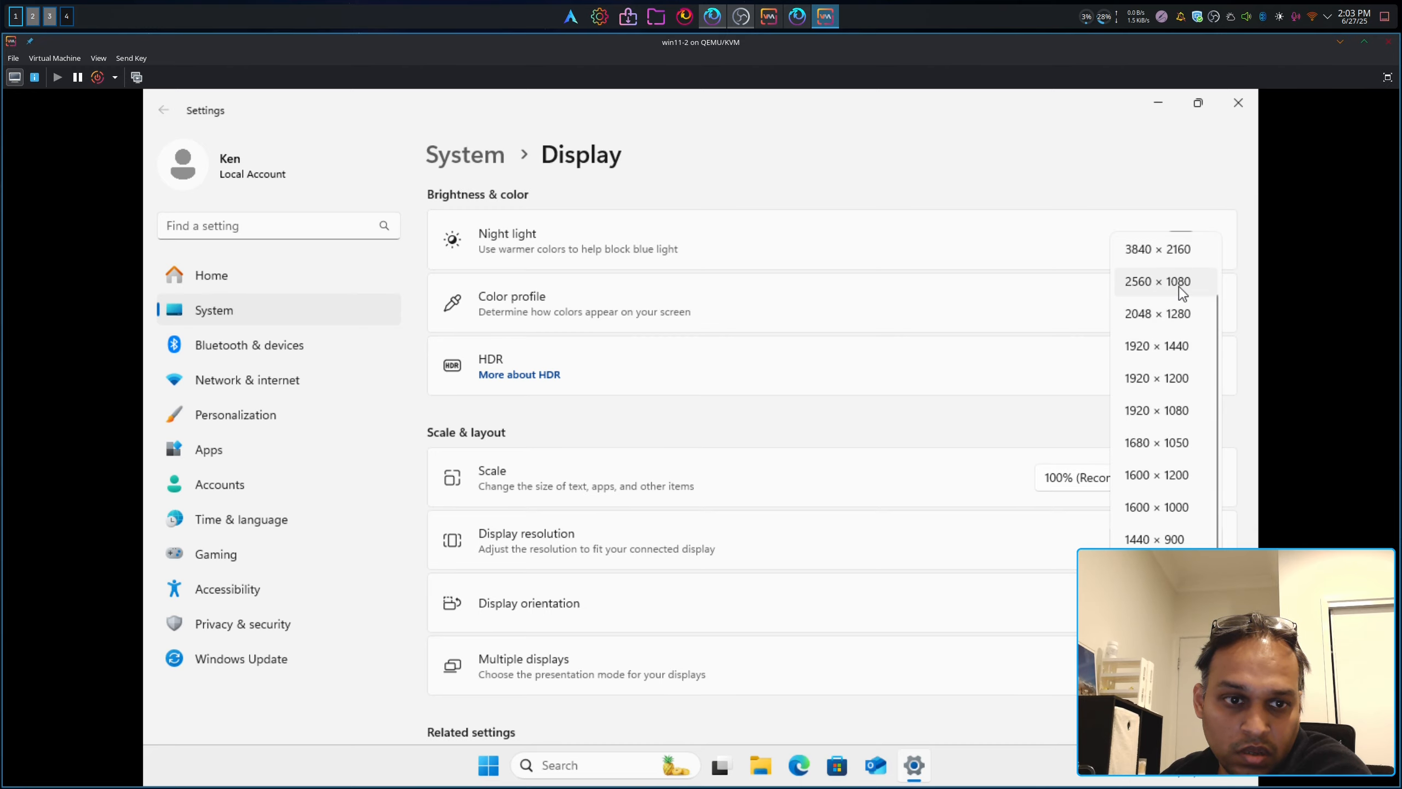
pyautogui.click(1159, 281)
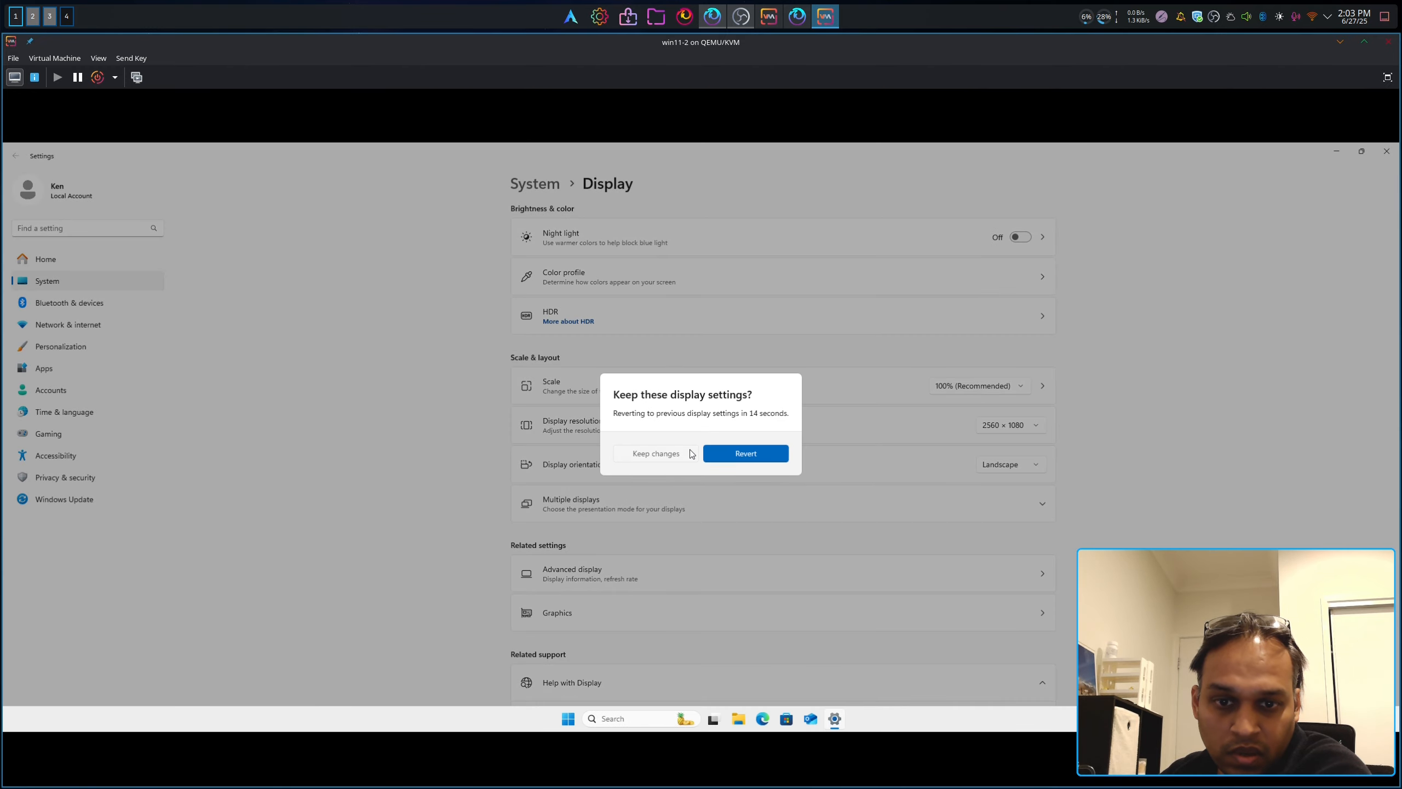
pyautogui.click(690, 453)
# Step: Scale the guest display to fit the viewer and show the VM viewer full screen
pyautogui.click(99, 59)
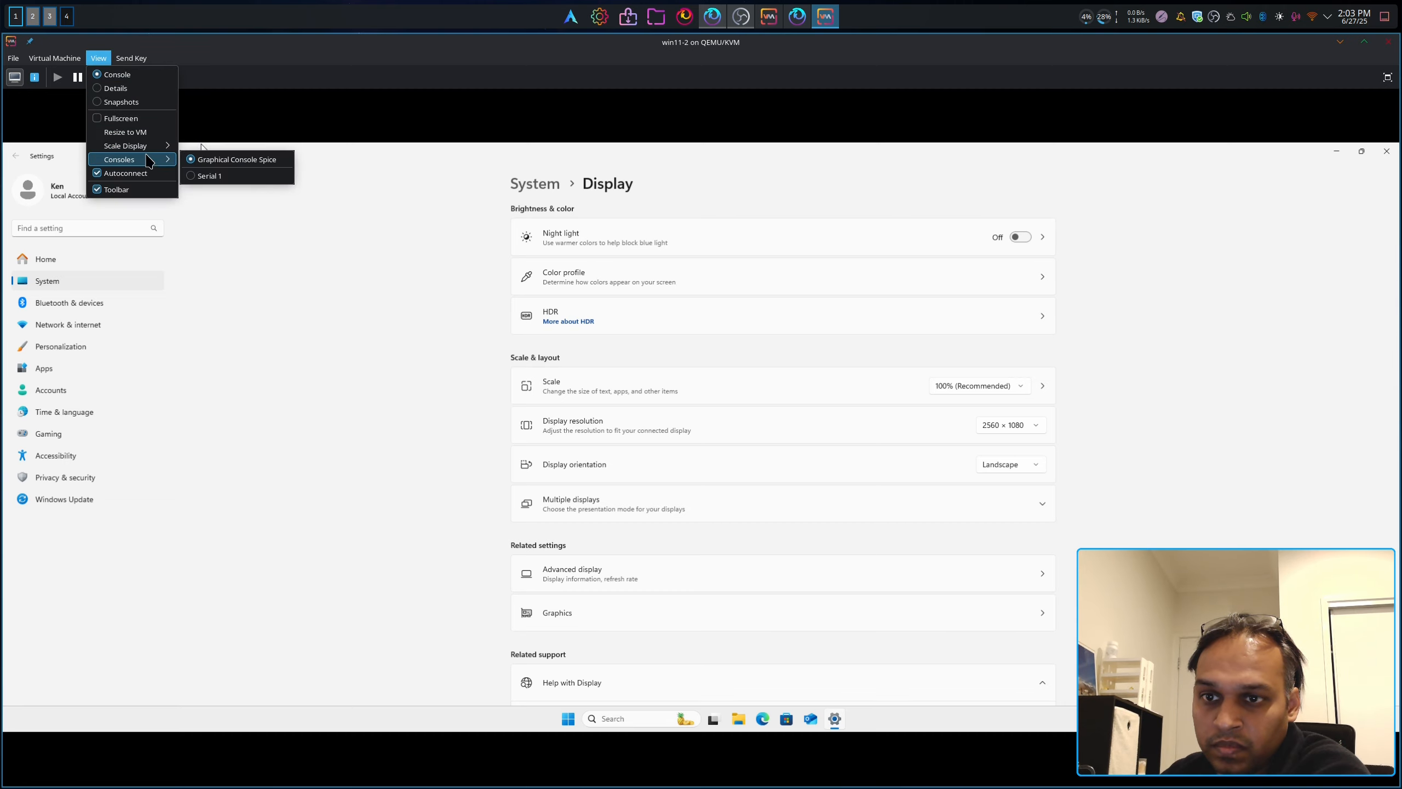
pyautogui.moveTo(160, 145)
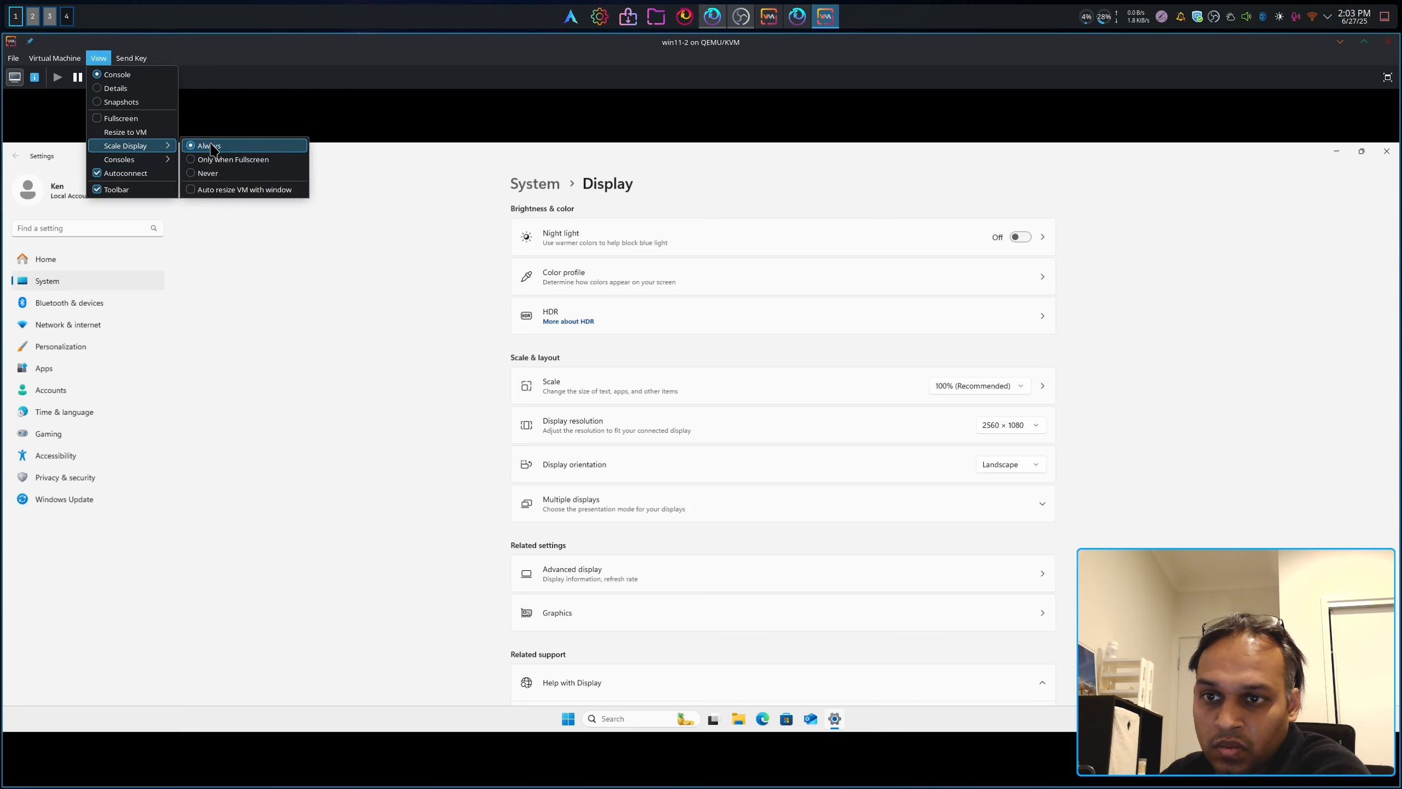
pyautogui.click(151, 132)
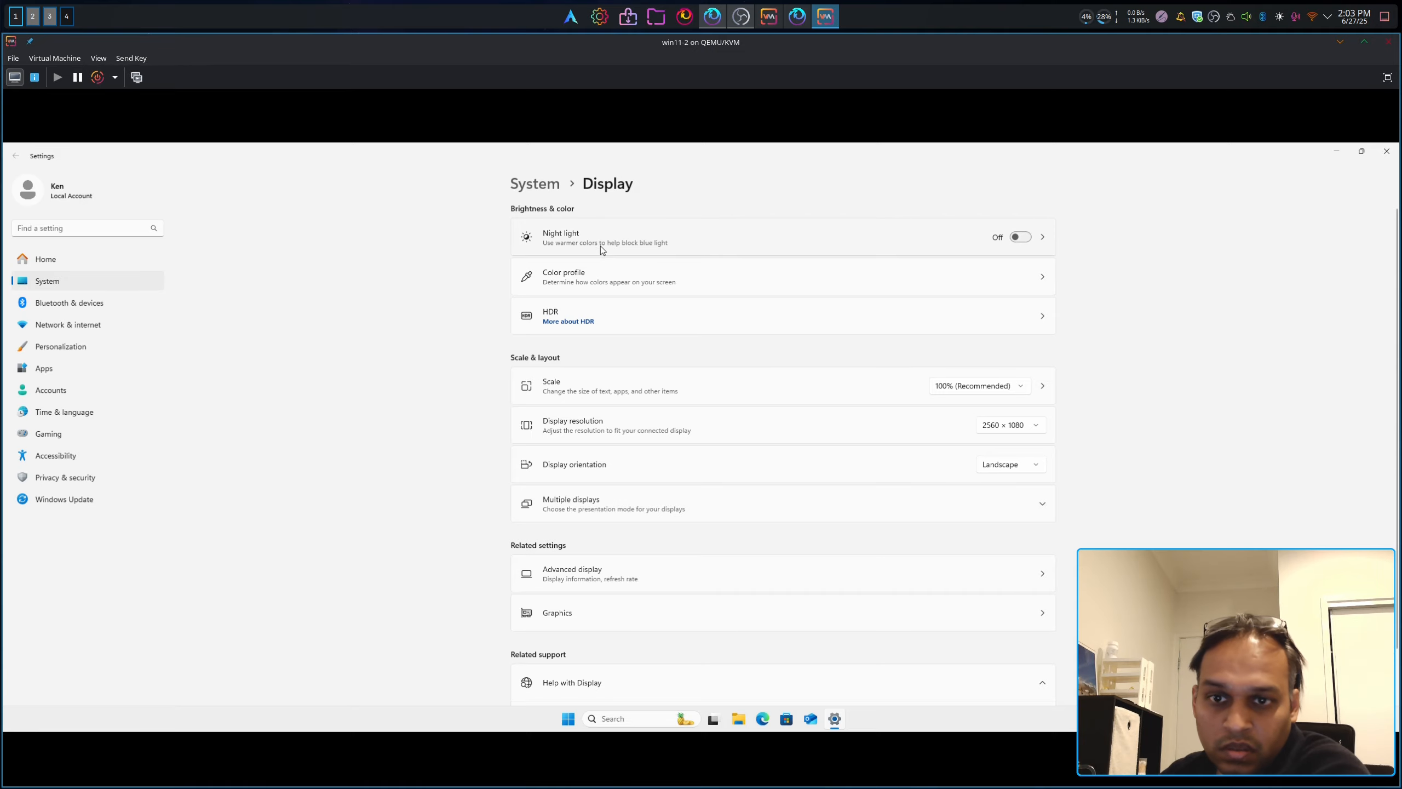
pyautogui.click(1387, 77)
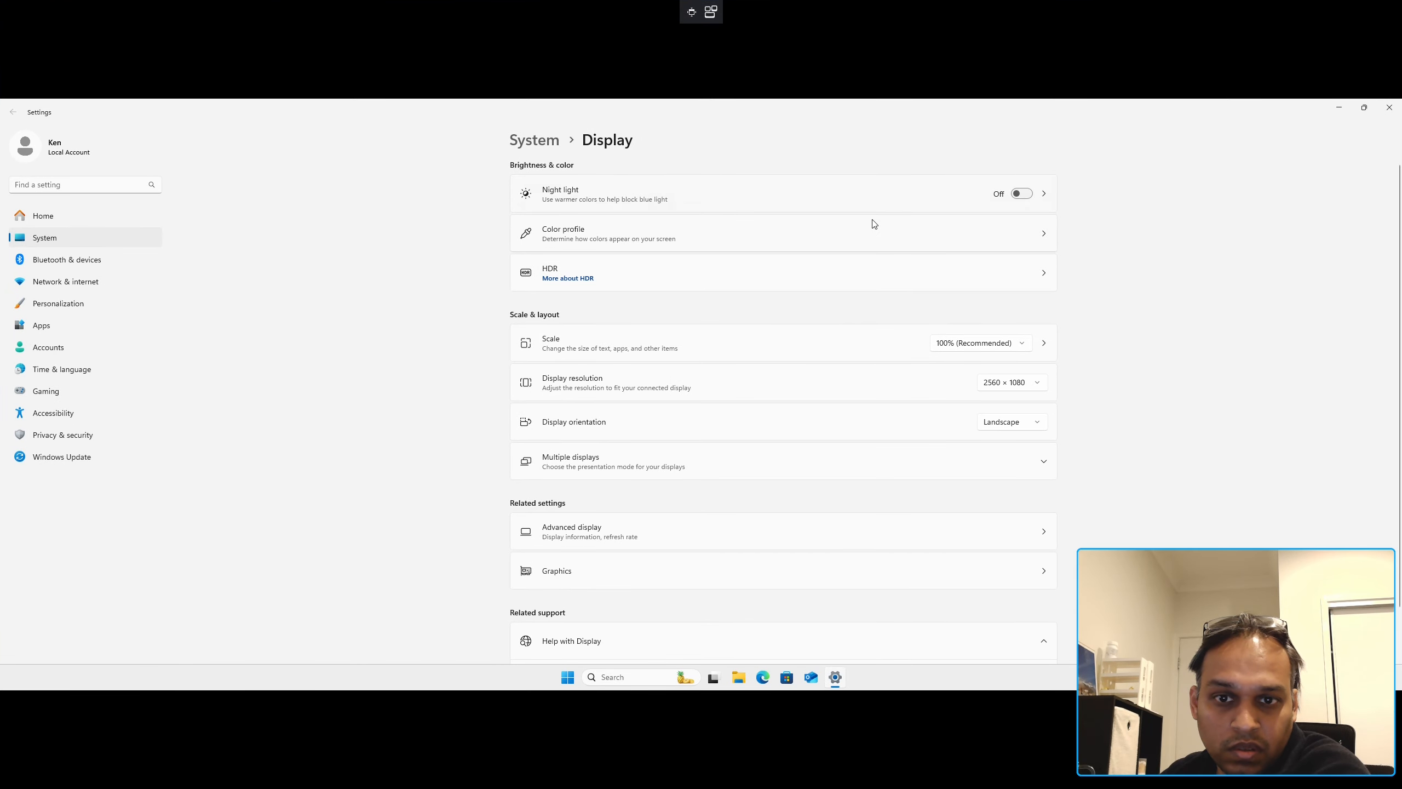
pyautogui.click(878, 273)
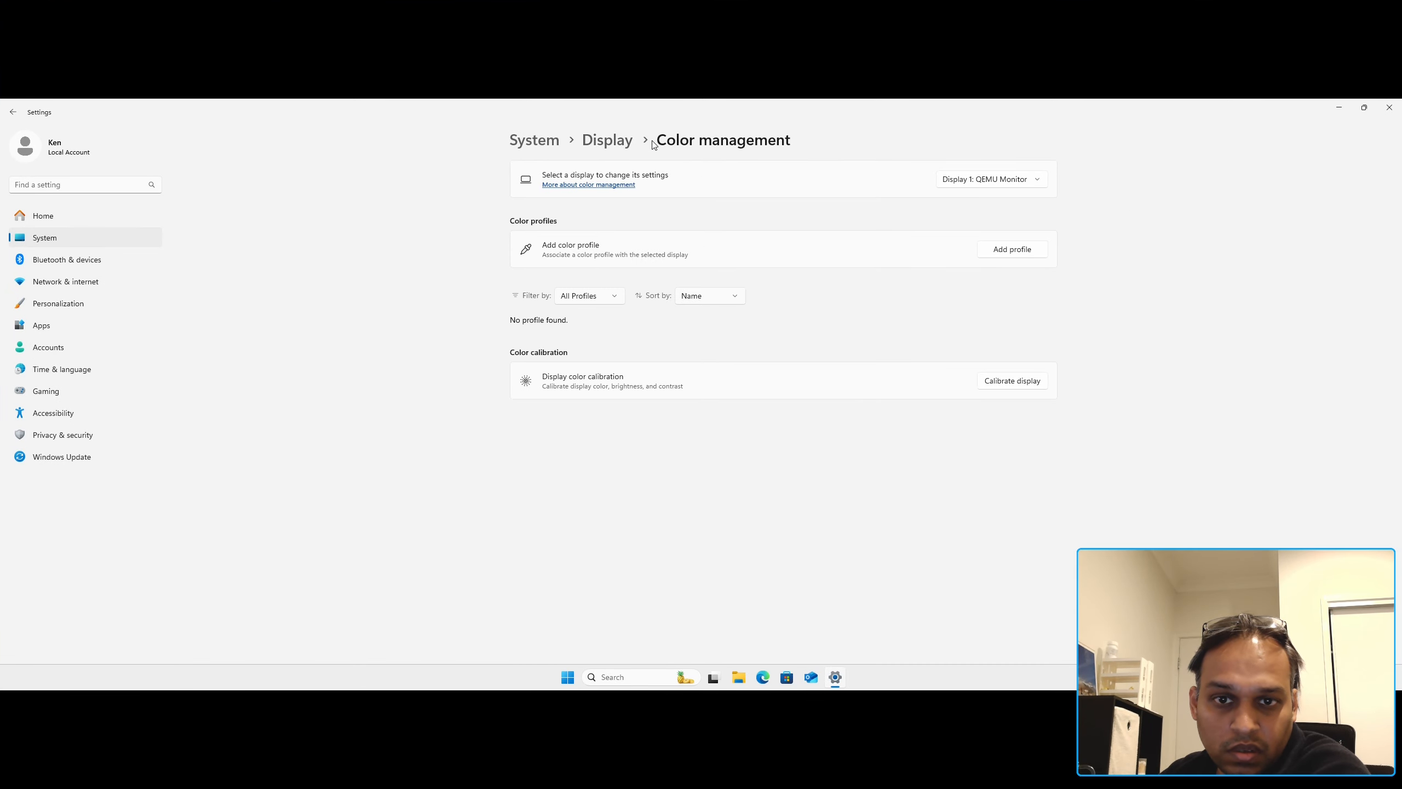
pyautogui.click(628, 146)
# Step: Change the resolution to 2048 × 1280, keep it, and close Settings
pyautogui.click(1011, 385)
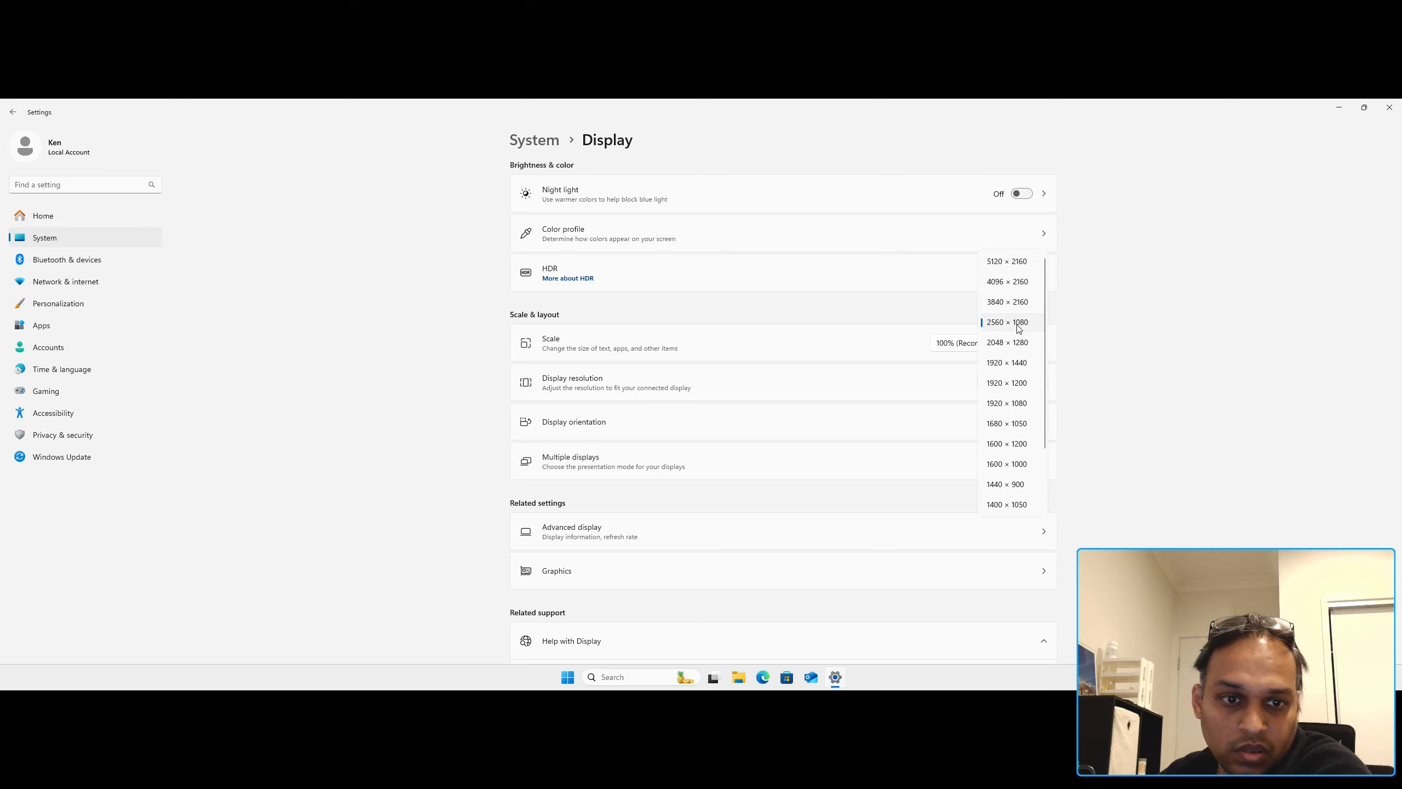
pyautogui.click(1024, 343)
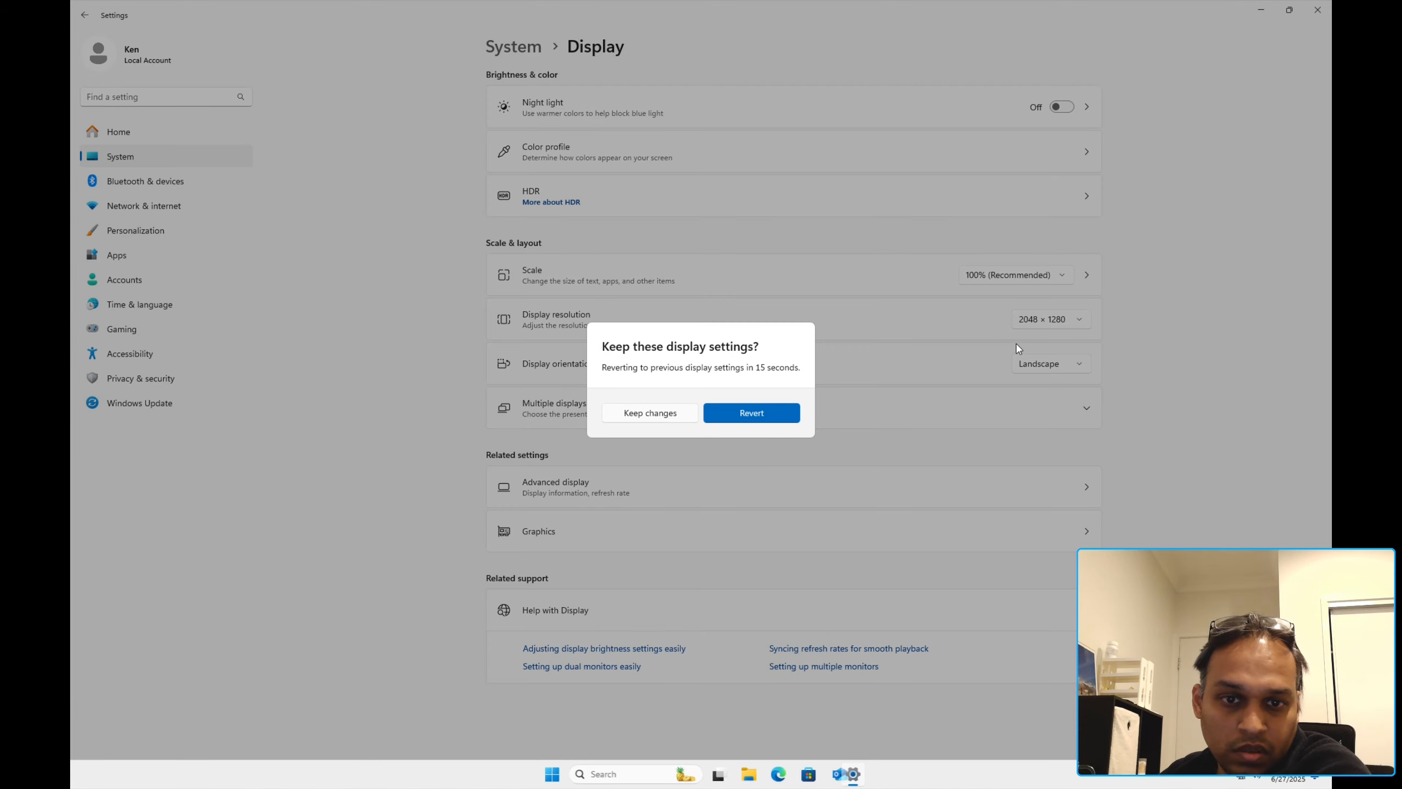
pyautogui.click(649, 414)
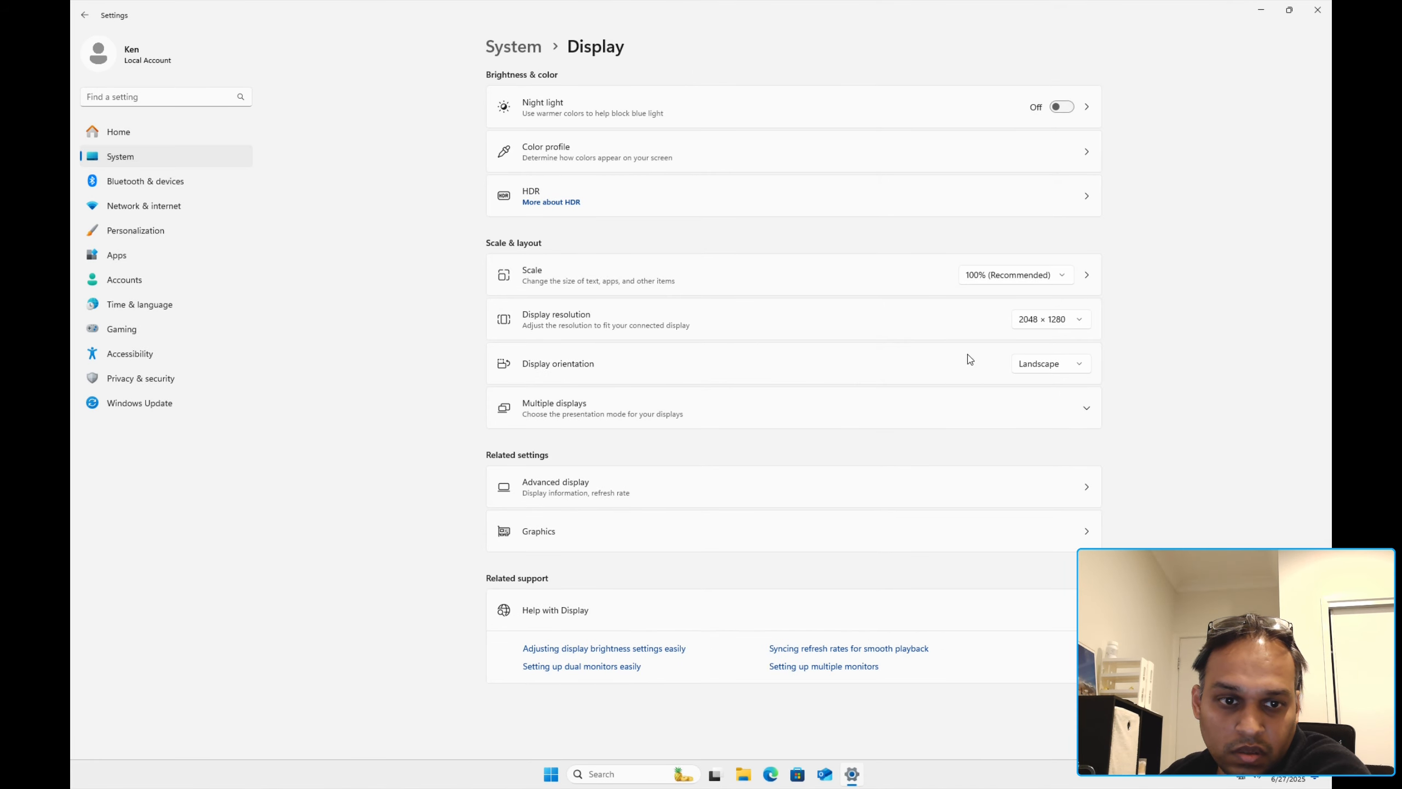
pyautogui.click(1028, 327)
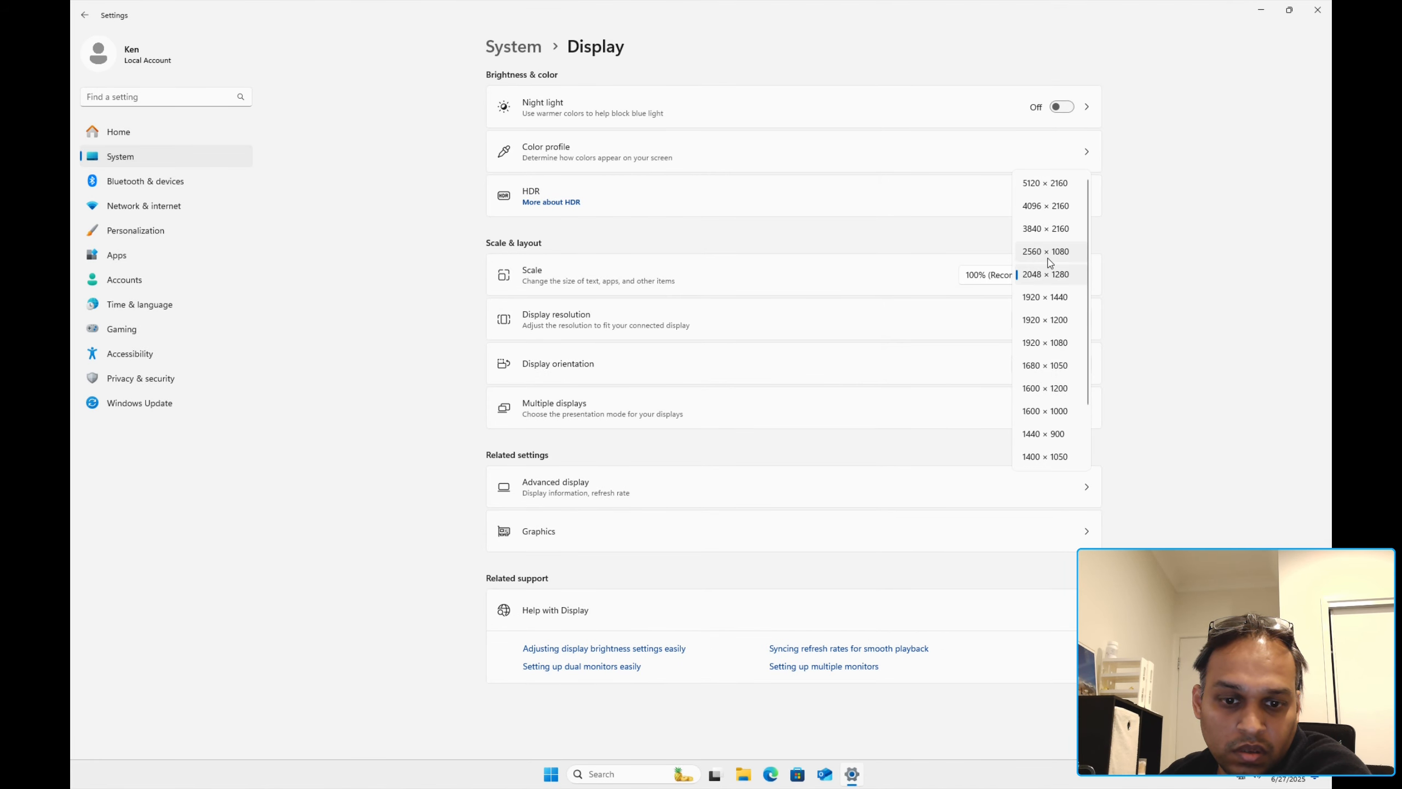
pyautogui.click(1298, 79)
pyautogui.click(1318, 11)
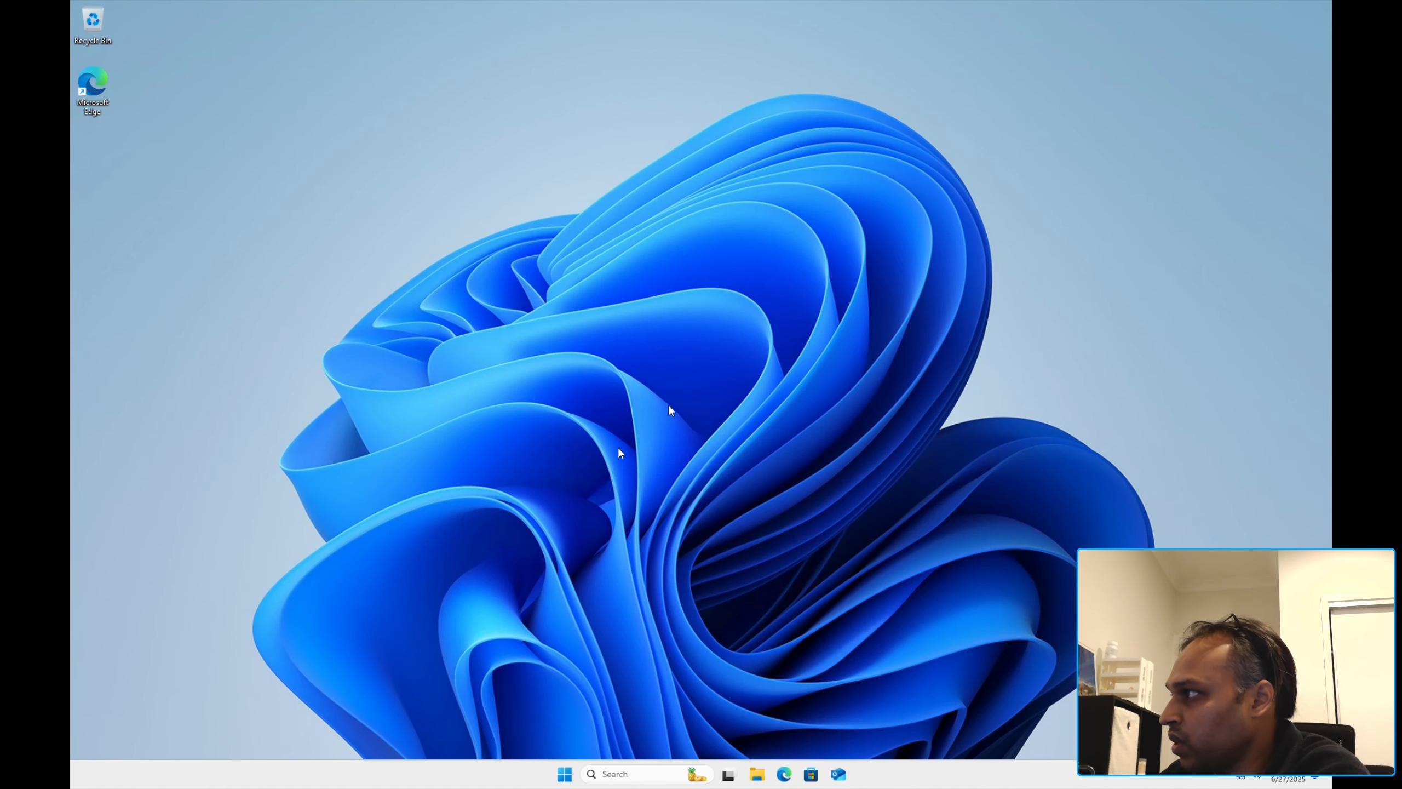
# Step: Check the NVIDIA Quadro K620 in Device Manager, which reports error Code 43
pyautogui.rightClick(568, 779)
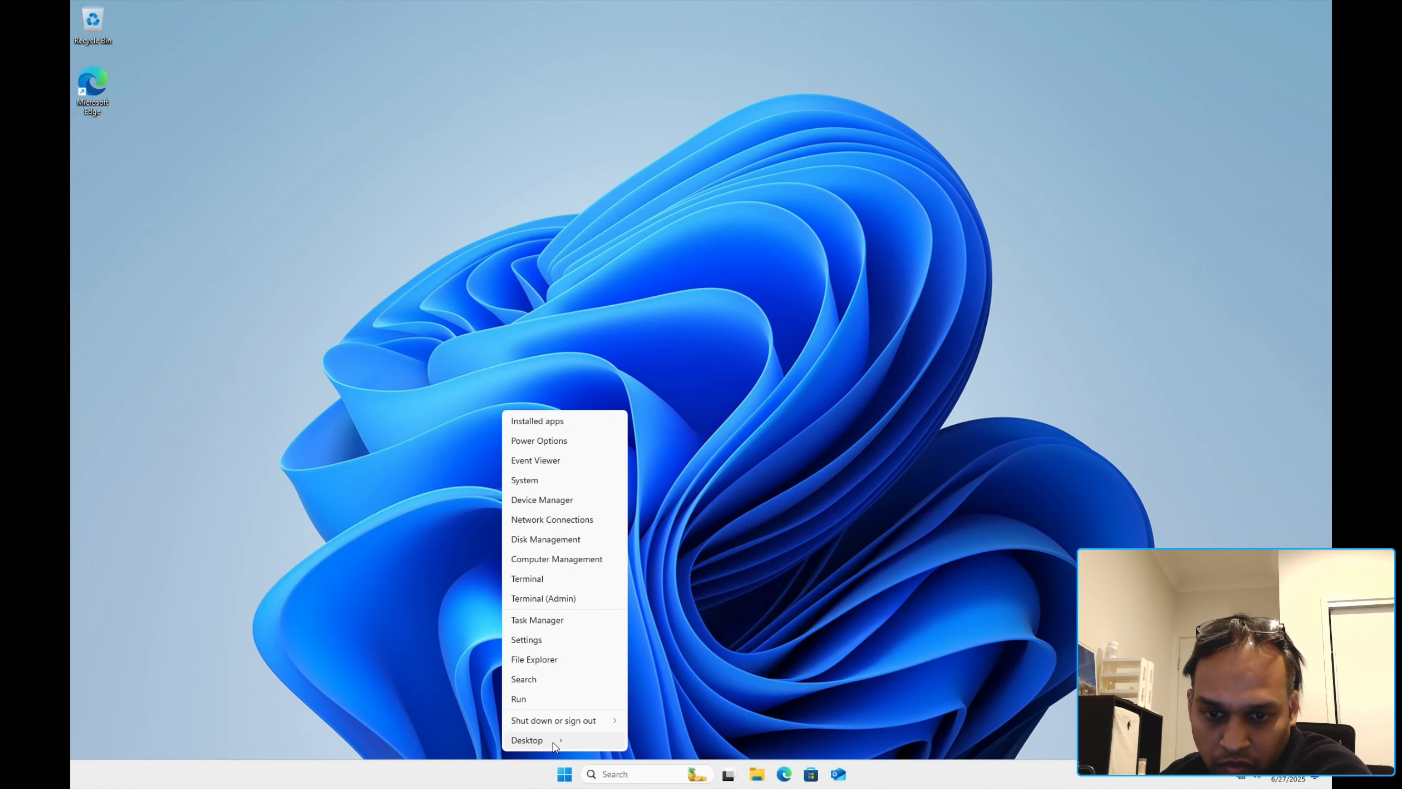
pyautogui.click(534, 500)
pyautogui.click(138, 128)
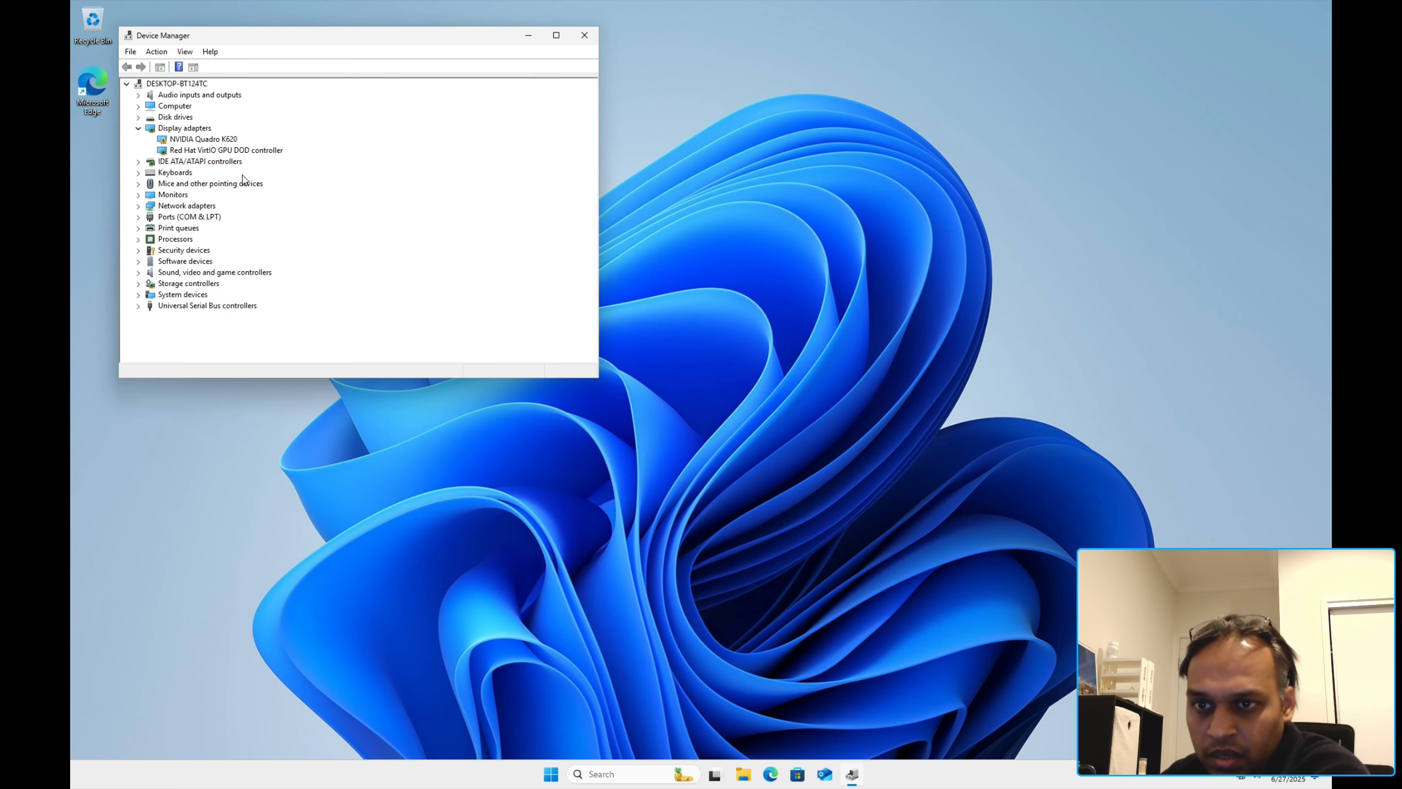
pyautogui.doubleClick(198, 140)
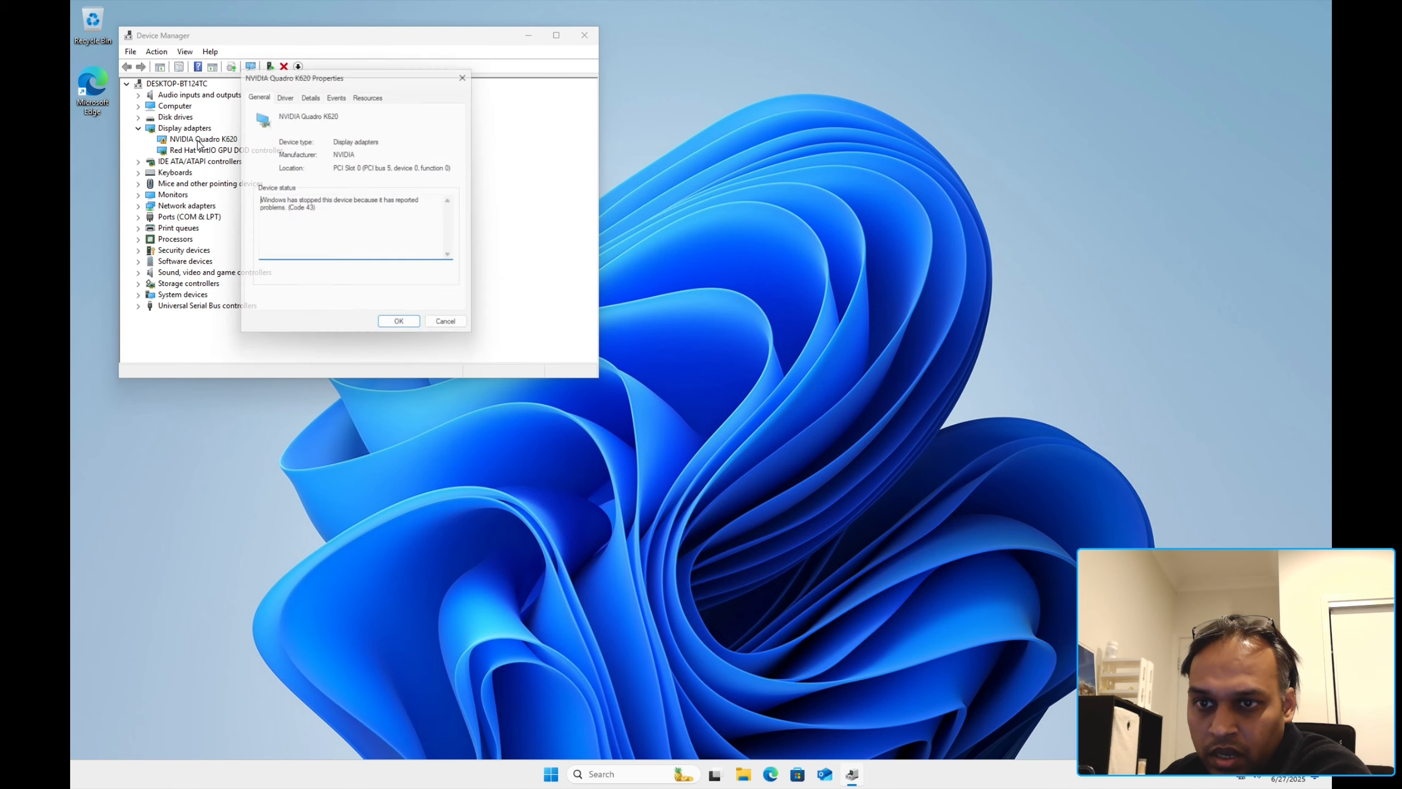
pyautogui.click(452, 330)
pyautogui.click(583, 35)
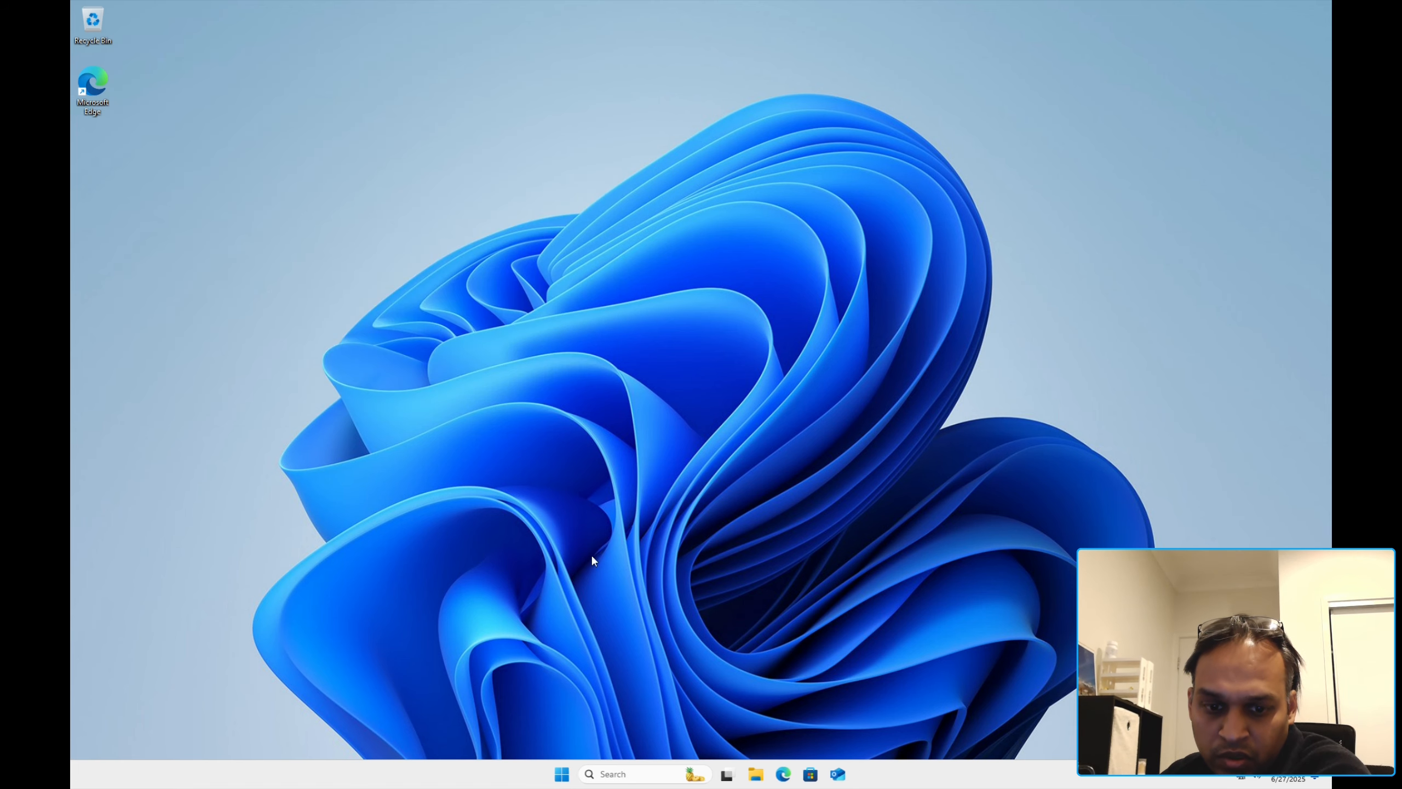
# Step: Open the Start menu's All apps list and type a search there
pyautogui.click(564, 775)
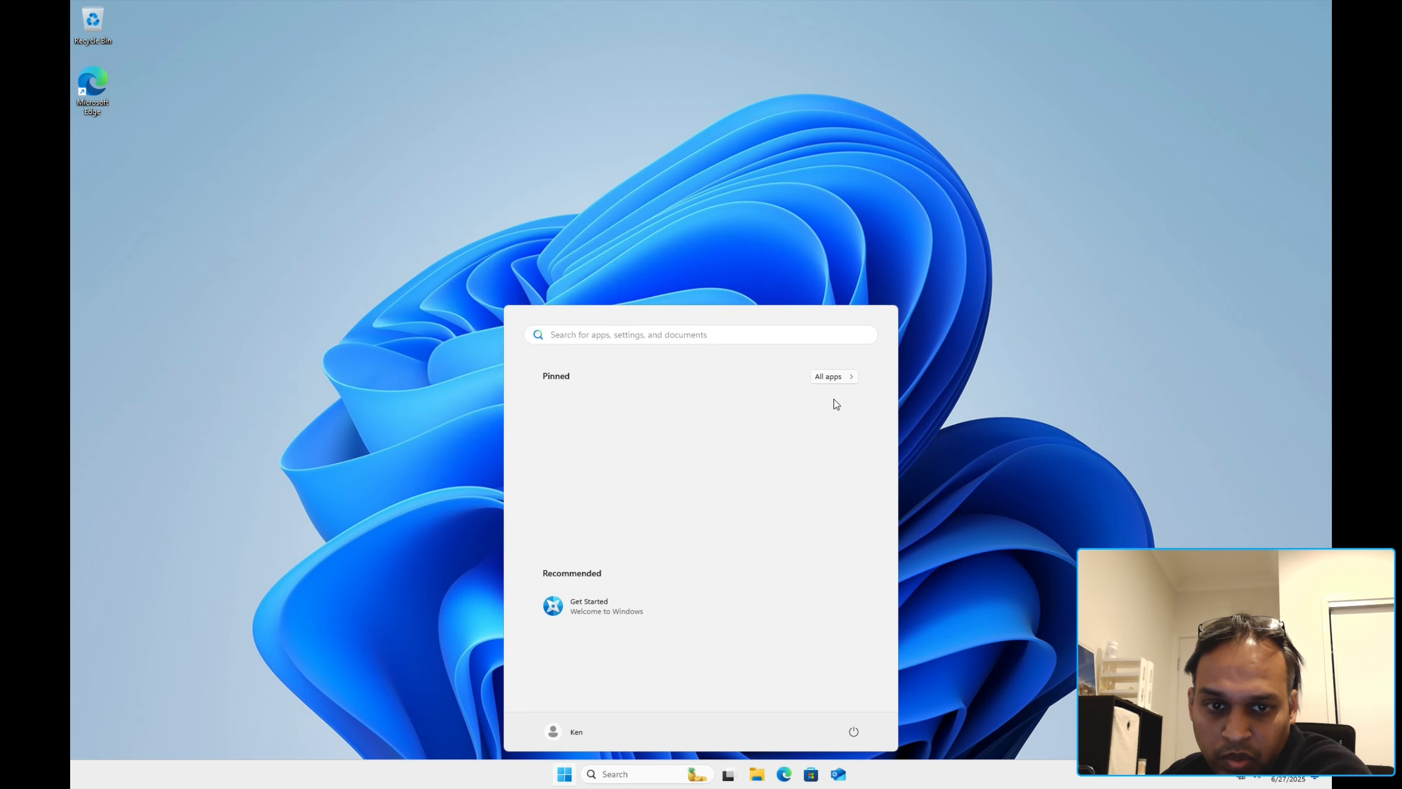
pyautogui.click(833, 379)
pyautogui.scroll(-5, 714, 667)
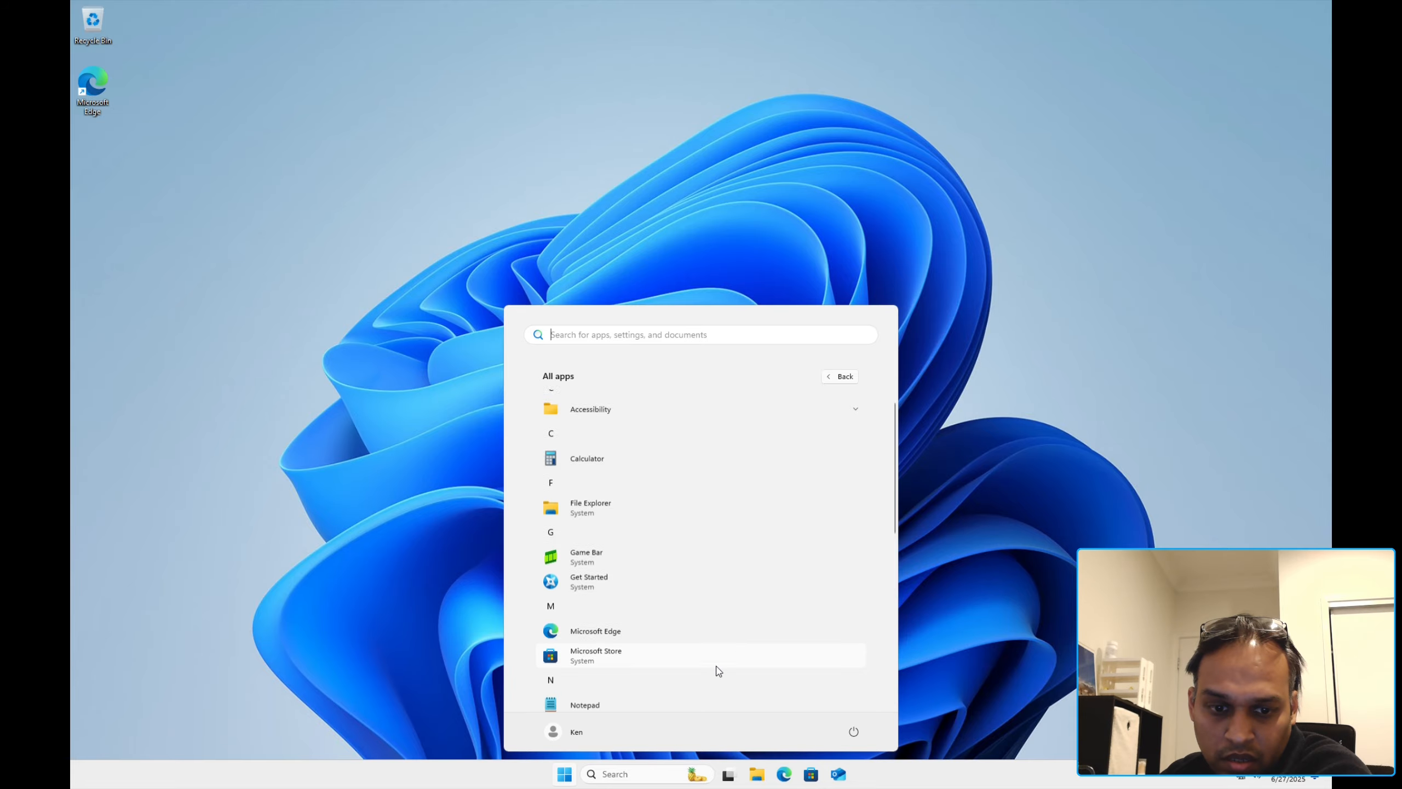
pyautogui.write('services')
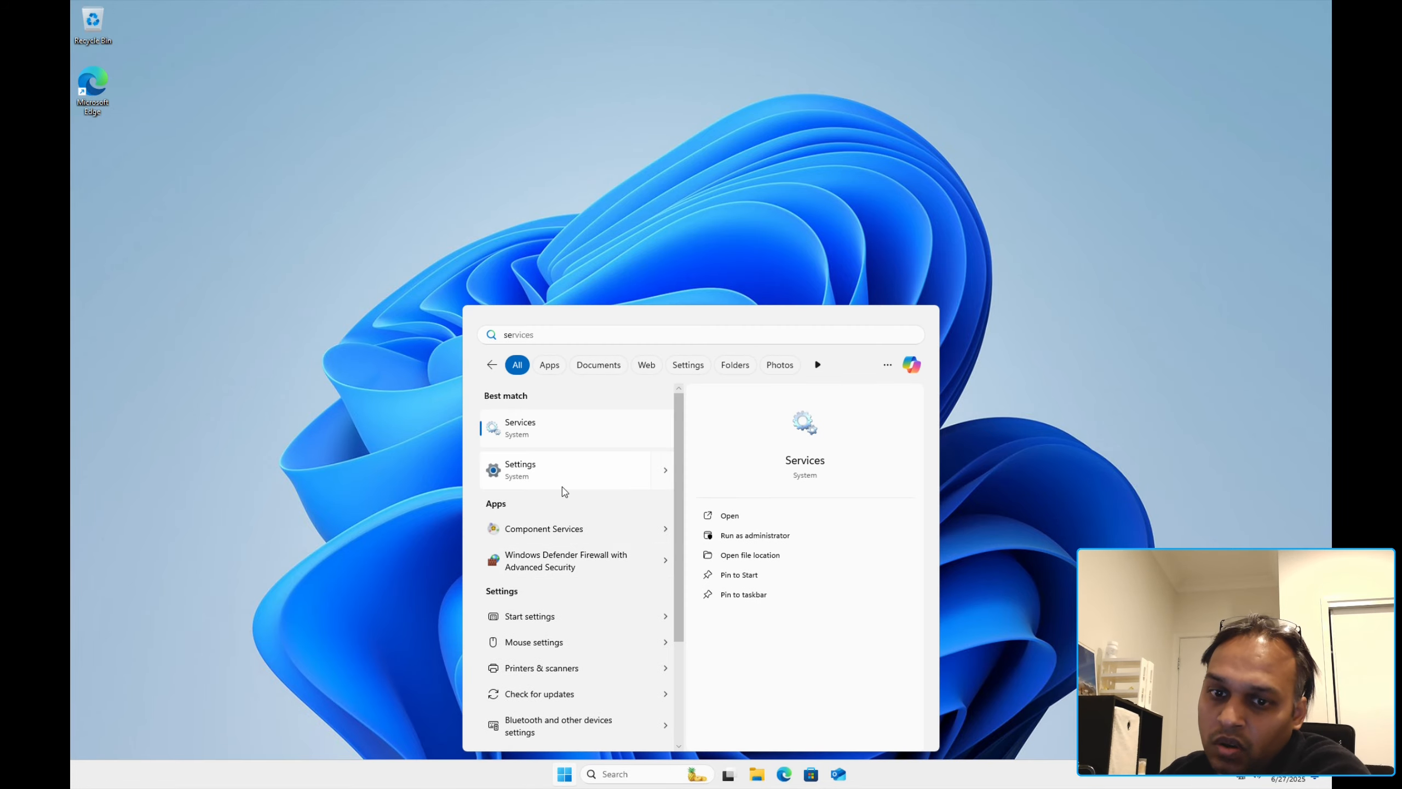
# Step: Open Settings, close the backup reminder, and run a Windows Update check
pyautogui.click(562, 485)
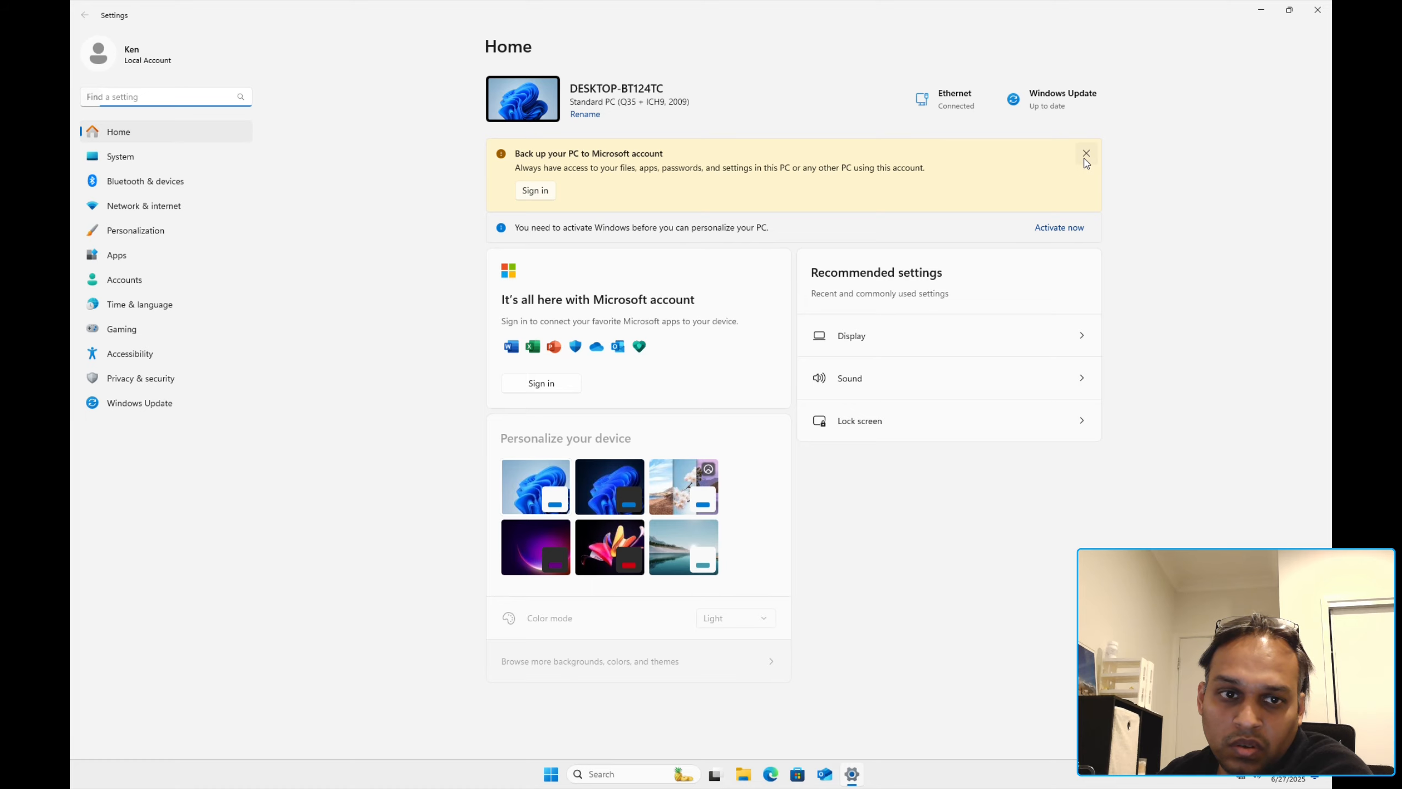
pyautogui.click(1085, 154)
pyautogui.click(1061, 108)
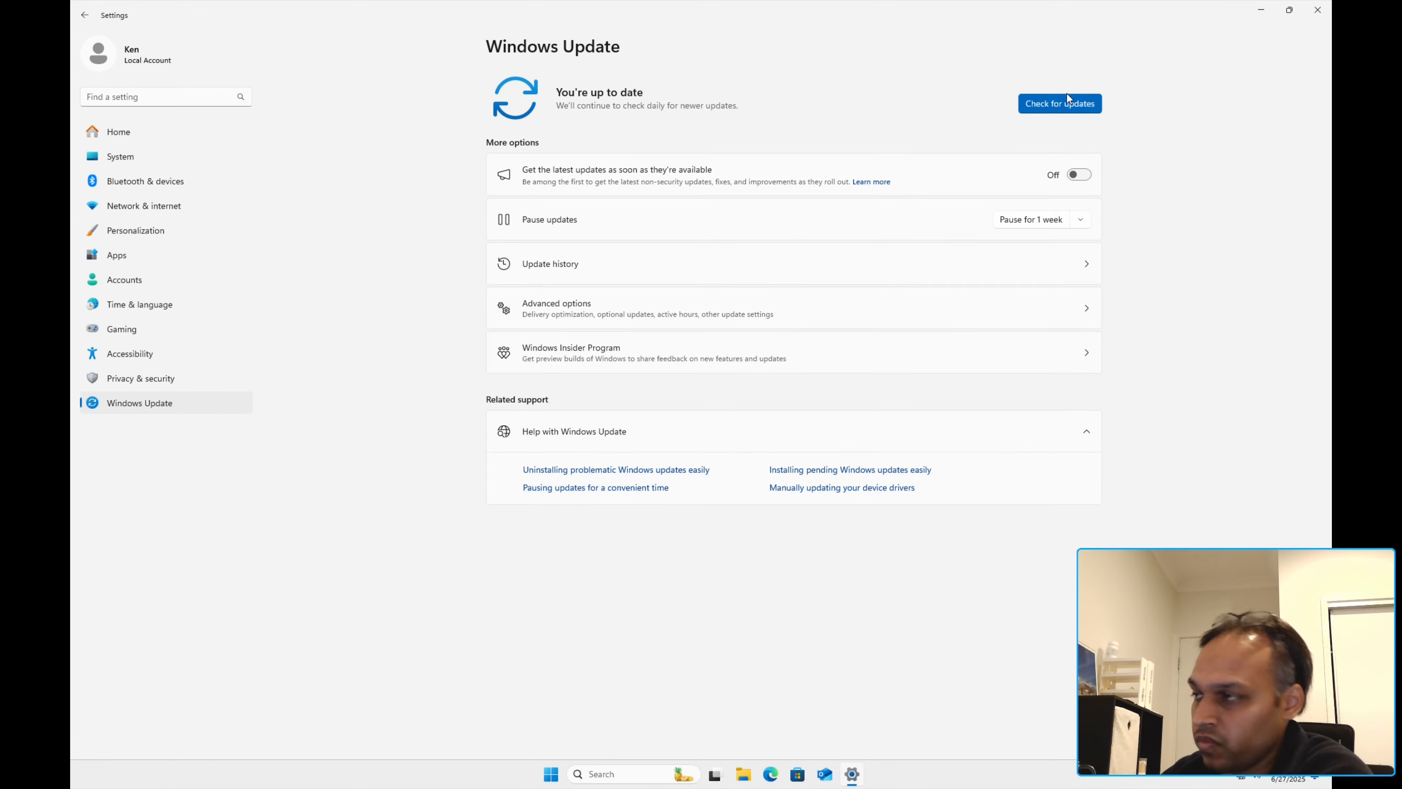
pyautogui.click(1066, 104)
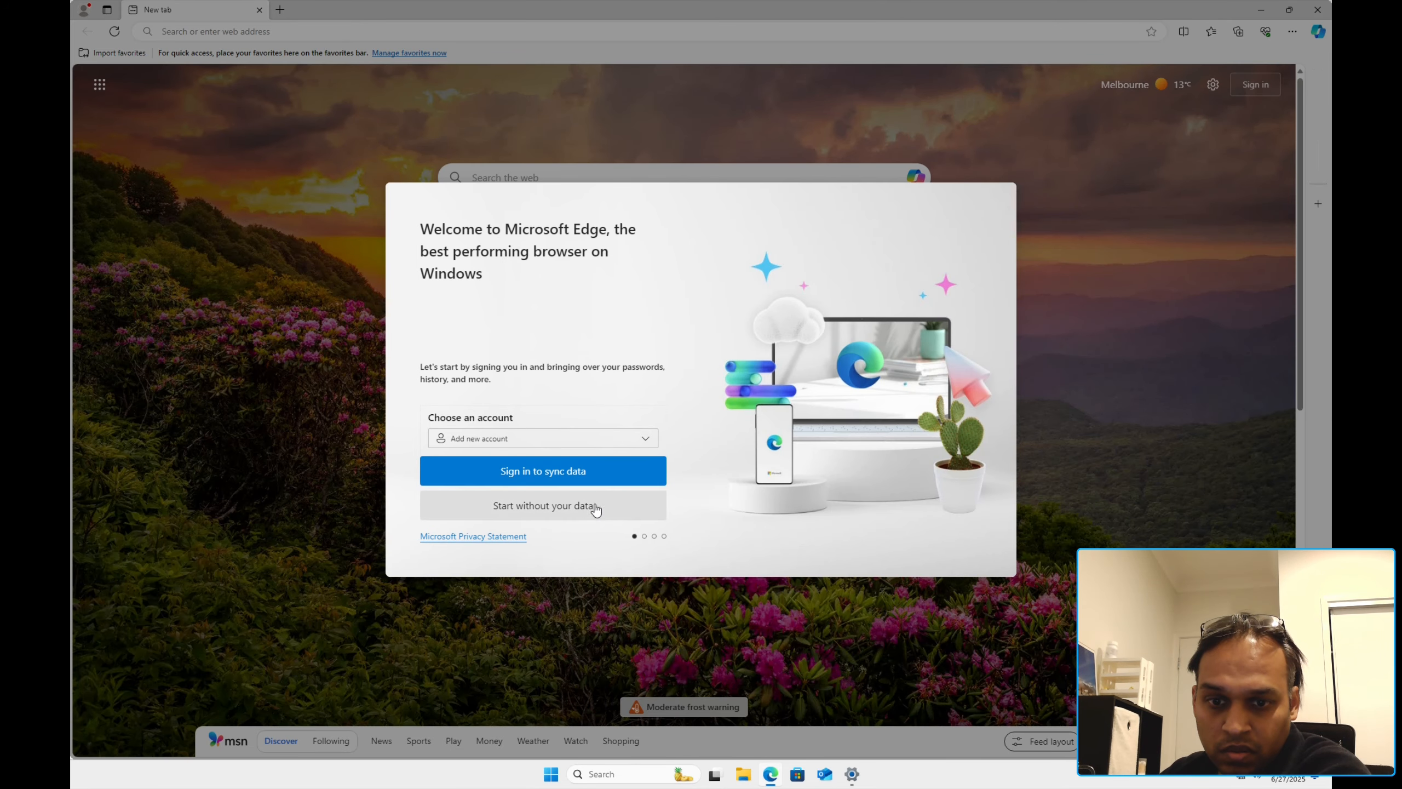
# Step: Skip Edge's first-run setup without signing in, syncing, importing data or personalisation
pyautogui.click(597, 509)
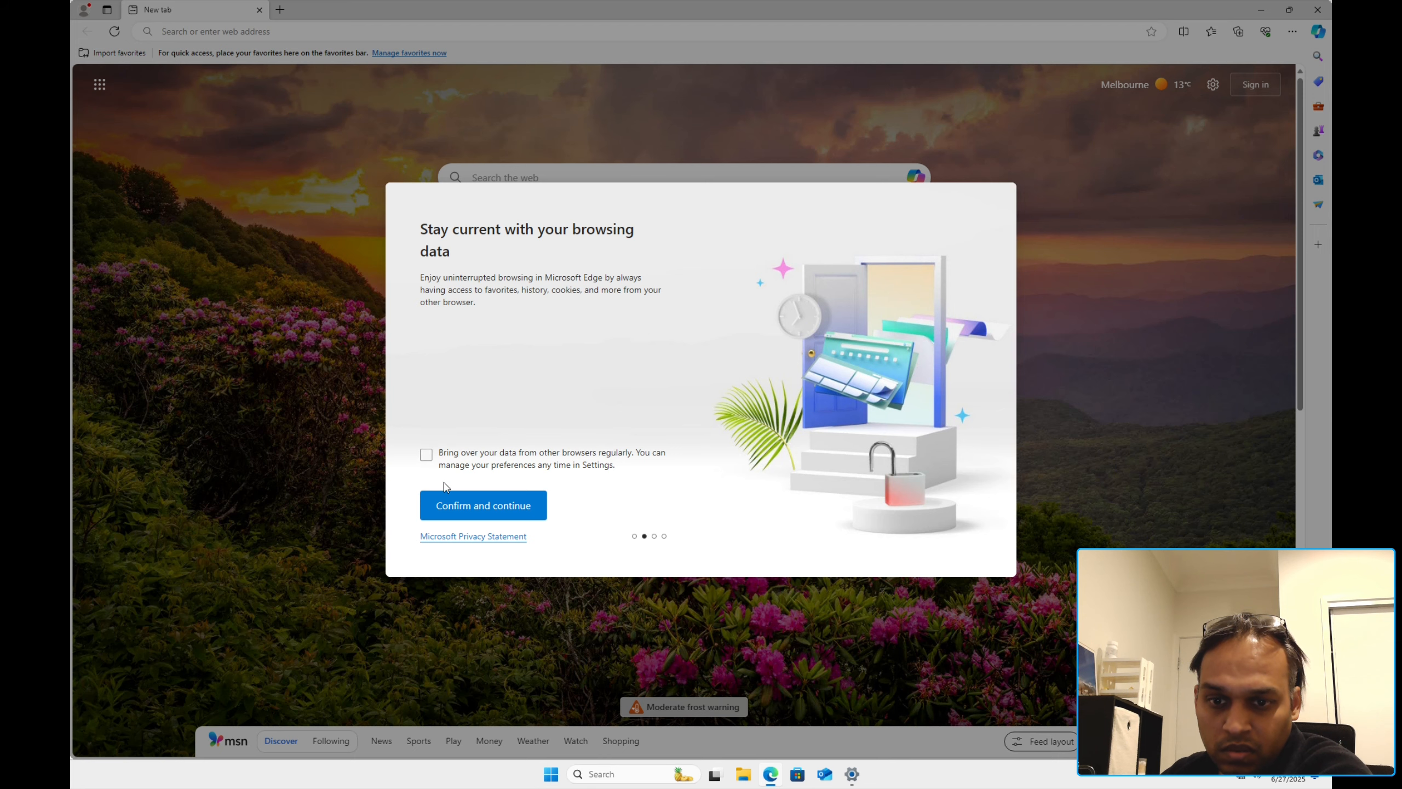
pyautogui.click(445, 501)
pyautogui.click(502, 510)
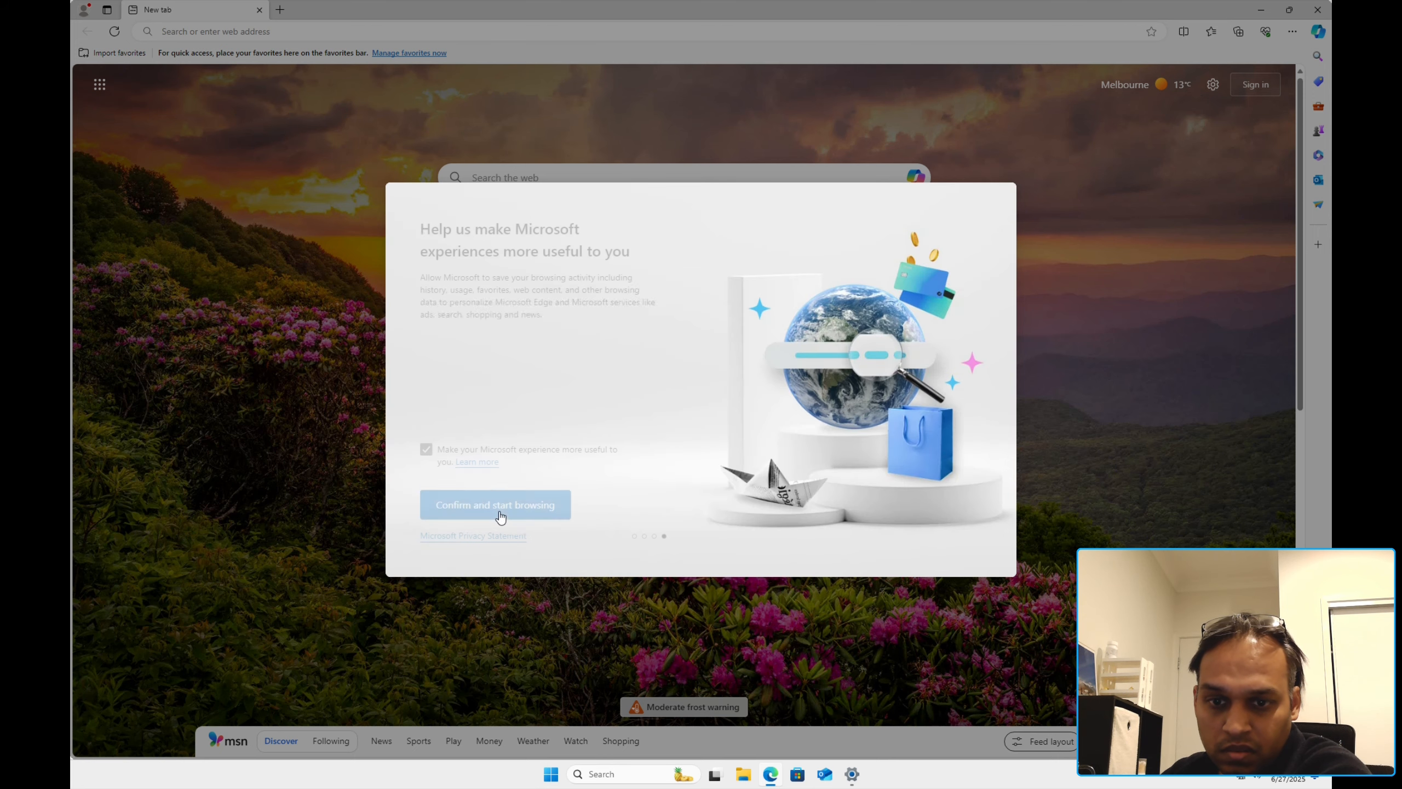
pyautogui.click(427, 452)
pyautogui.click(460, 502)
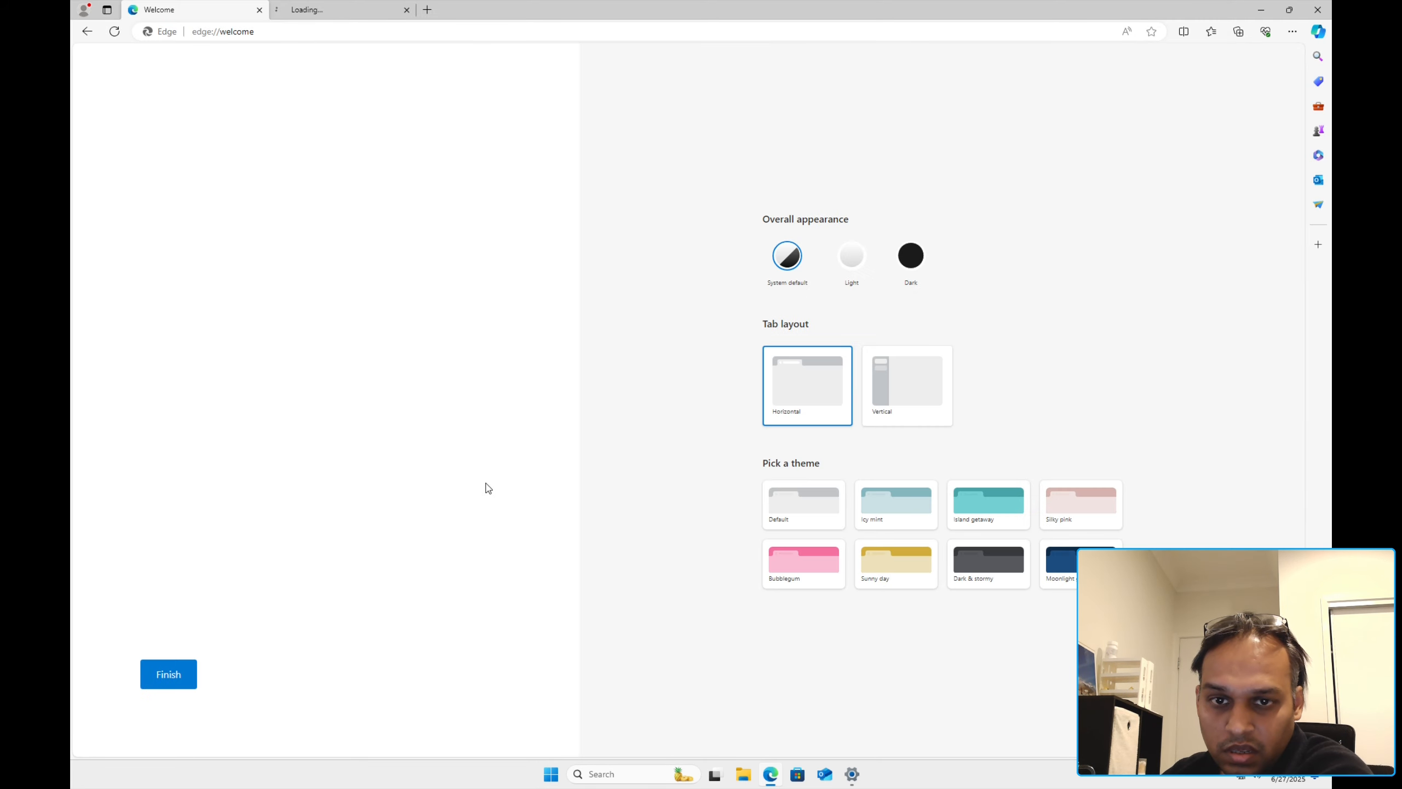
# Step: Search 'nvidia quadro k620 drivers', open NVIDIA's drivers page and accept all cookies
pyautogui.click(350, 37)
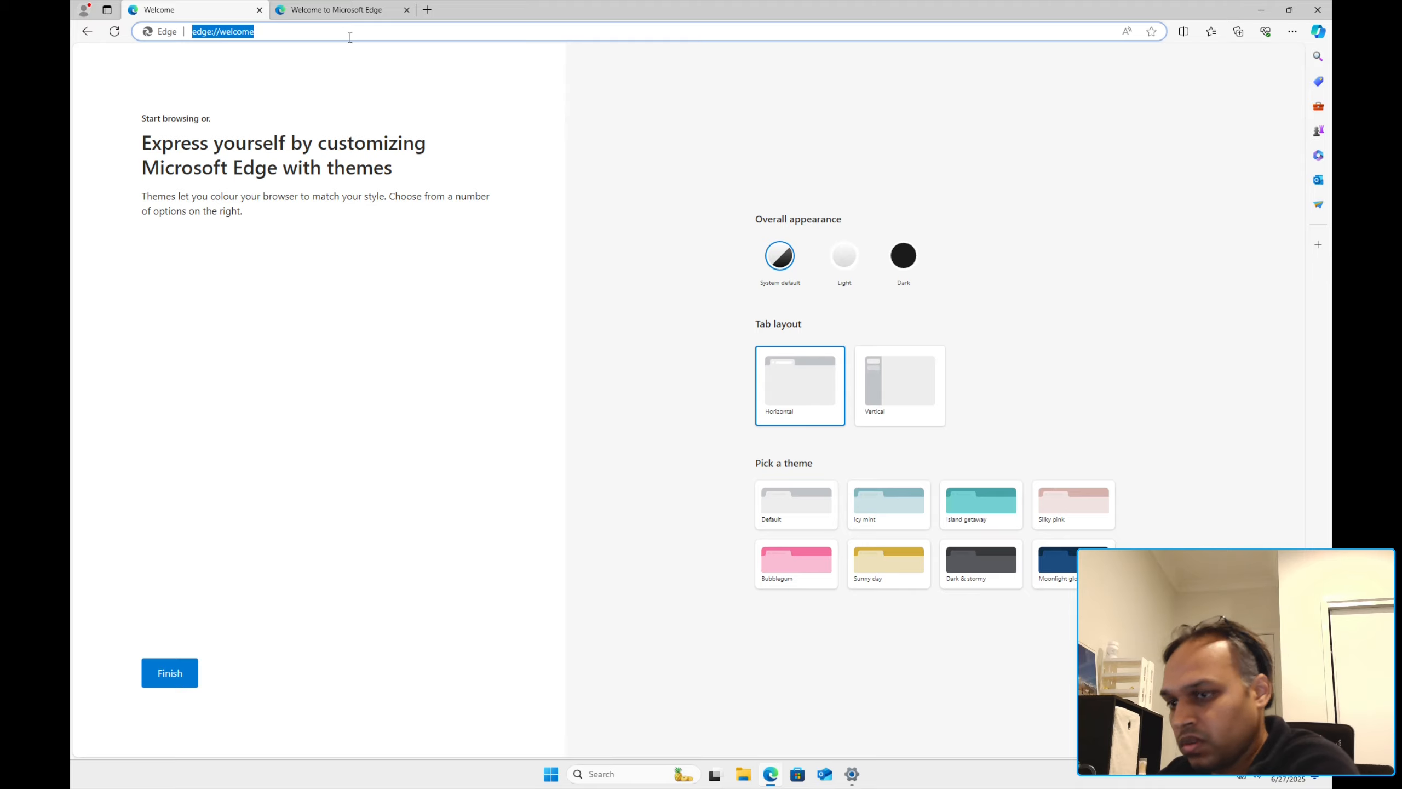
pyautogui.write('nvidia quadro')
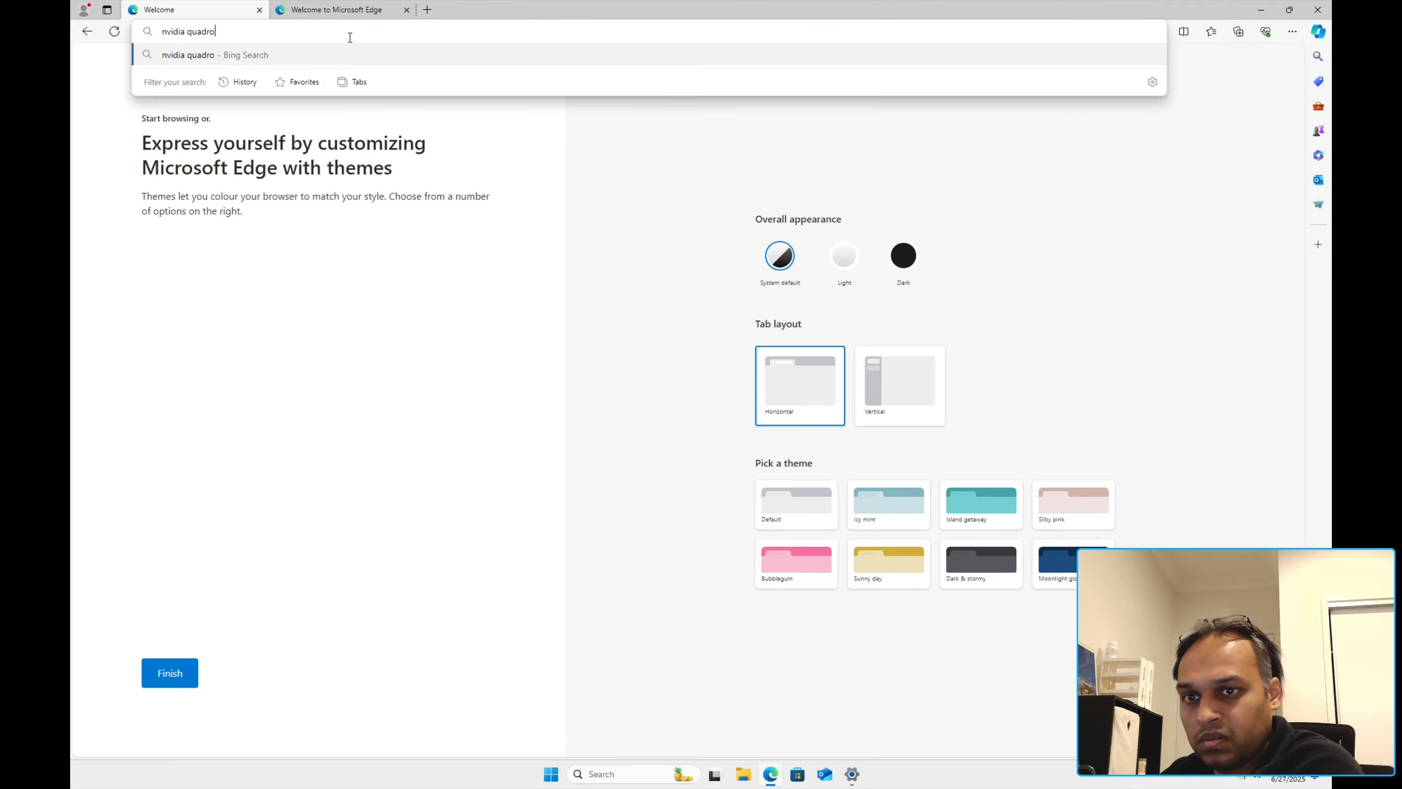
pyautogui.write(' k620')
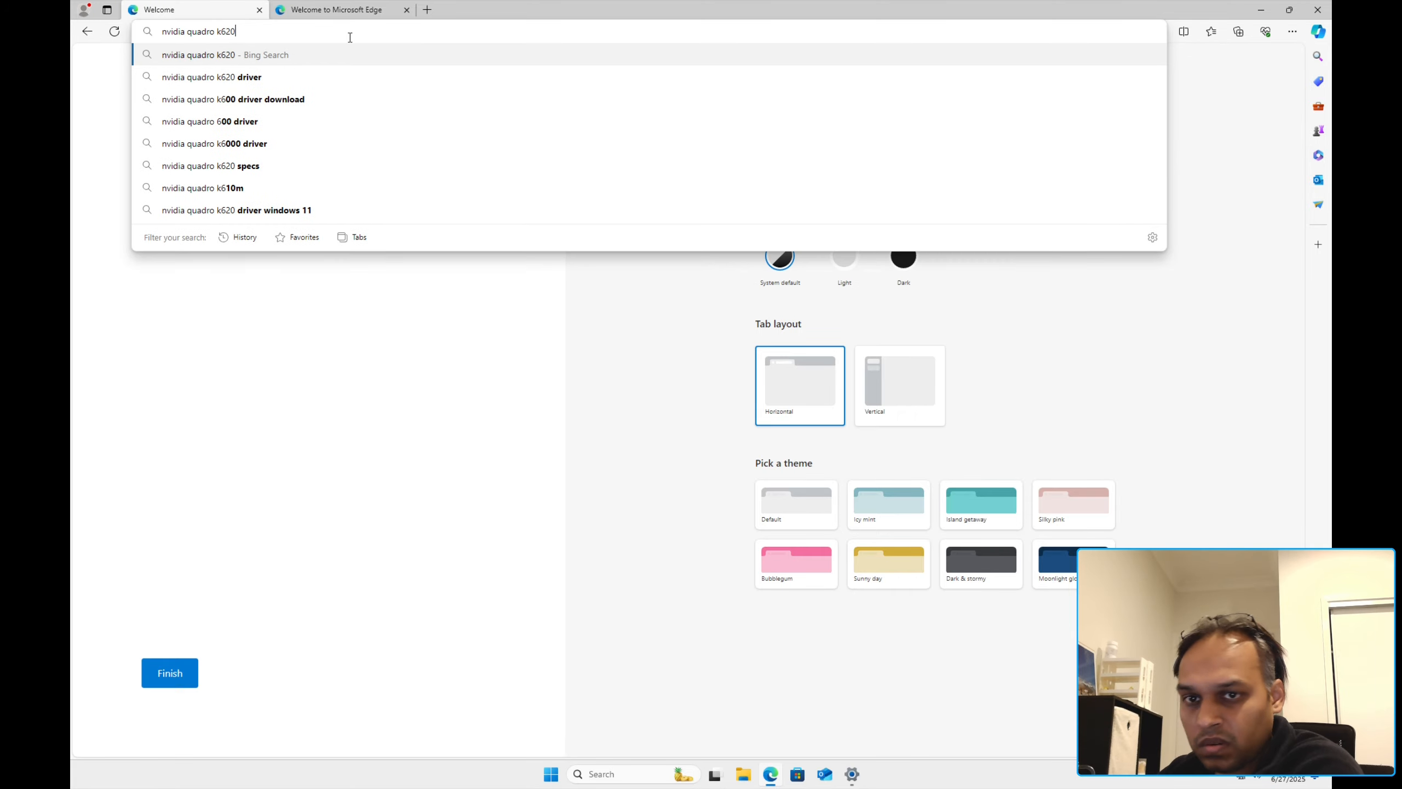
pyautogui.write(' drivers')
pyautogui.press('Return')
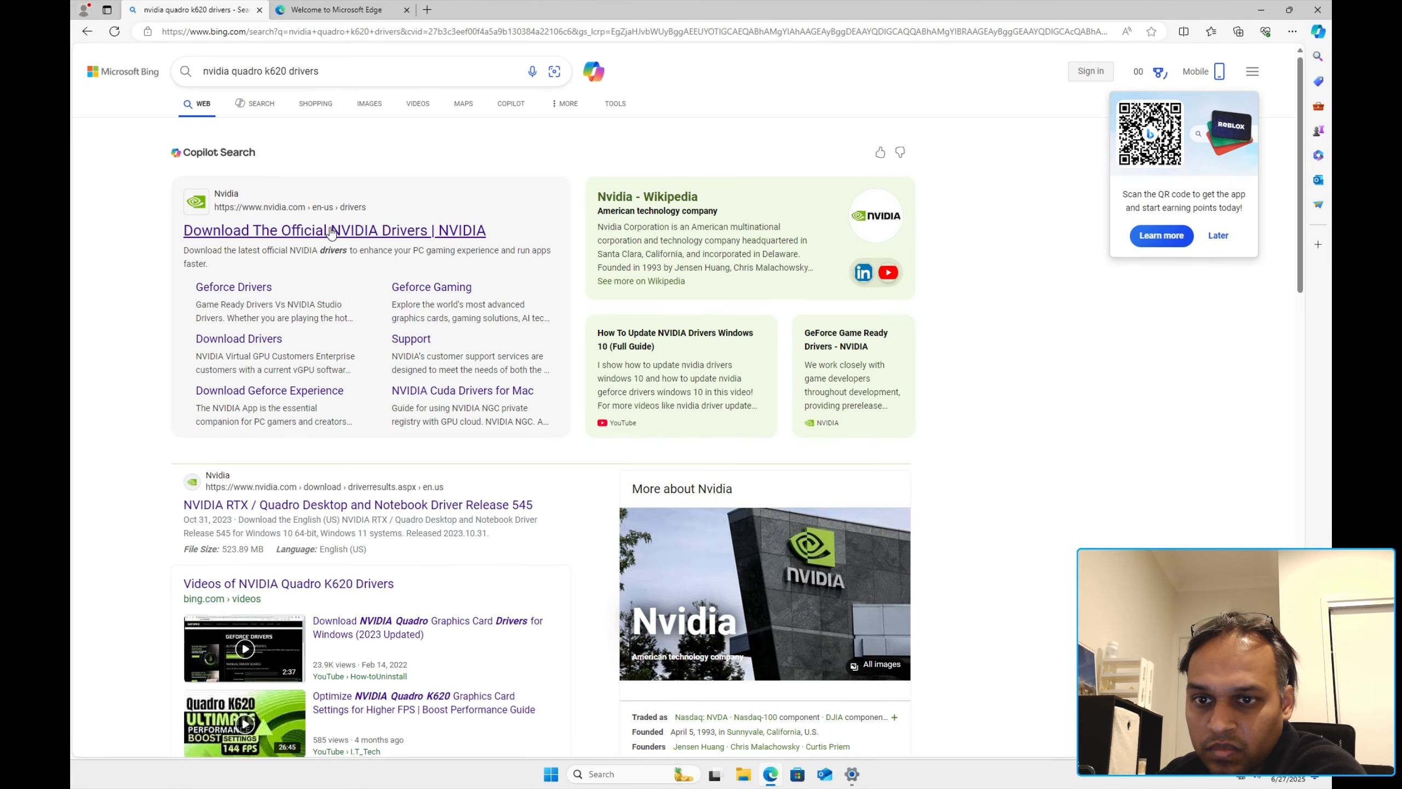
pyautogui.click(333, 239)
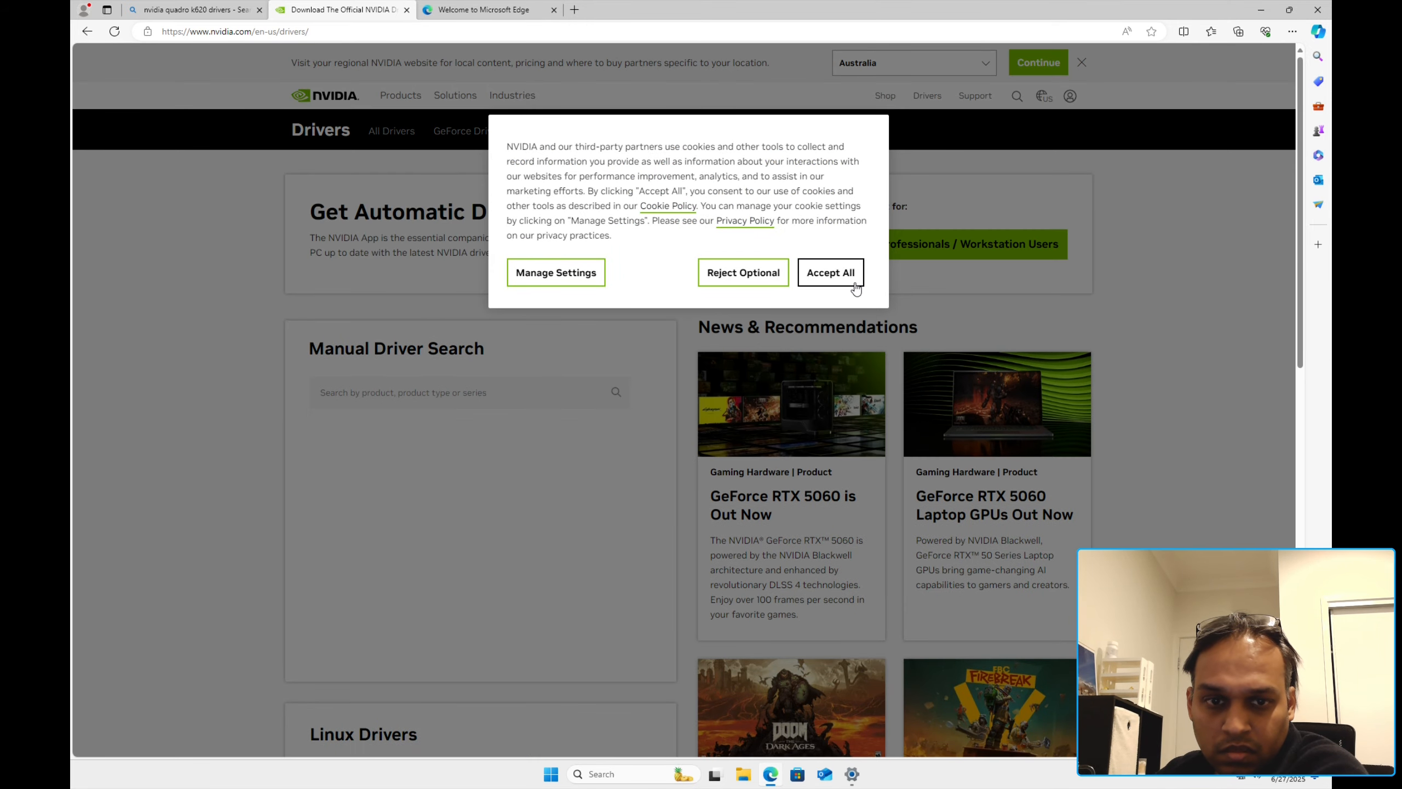
pyautogui.click(828, 274)
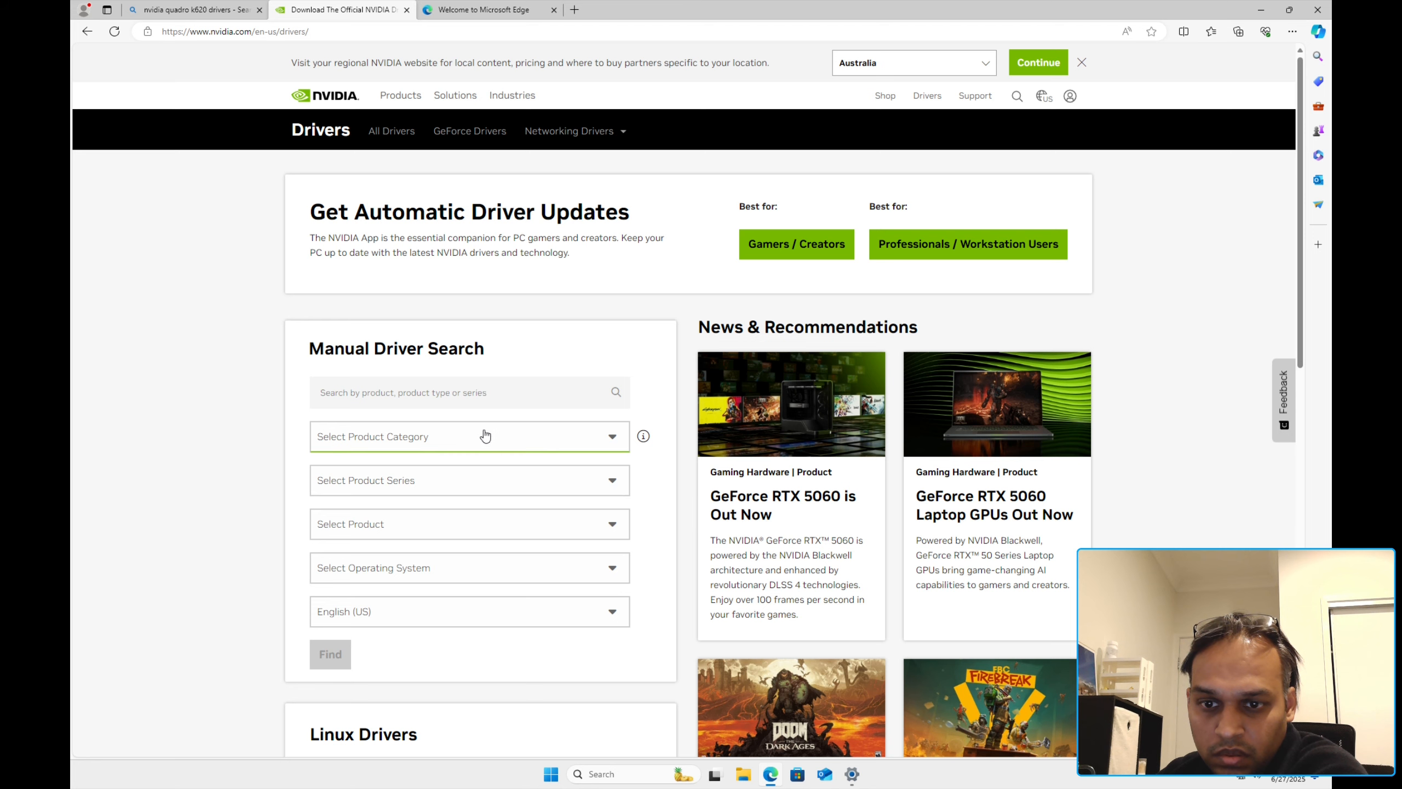
# Step: Choose the NVIDIA RTX PRO / RTX / Quadro category and Quadro Series product series
pyautogui.click(484, 439)
pyautogui.click(469, 518)
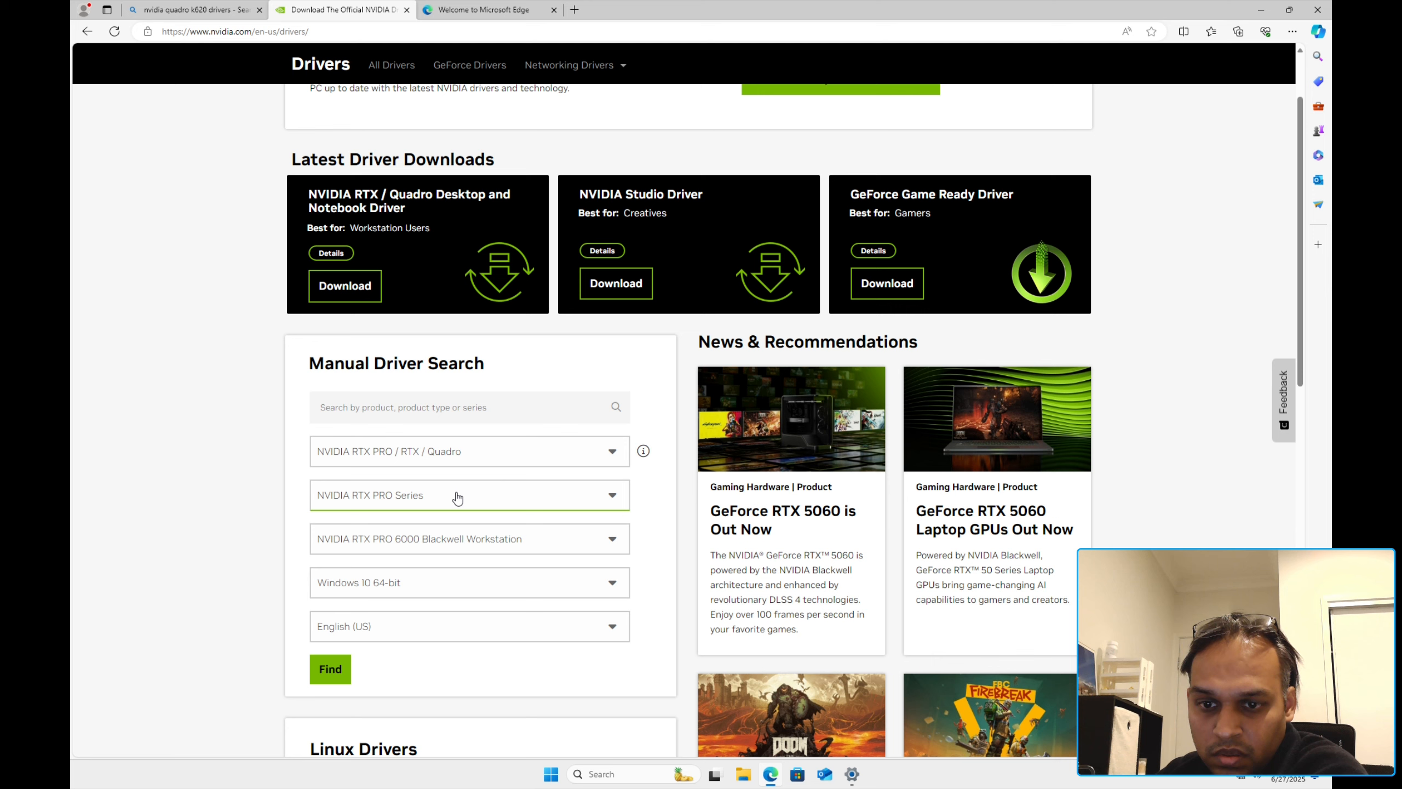
pyautogui.click(458, 497)
pyautogui.scroll(-3, 447, 576)
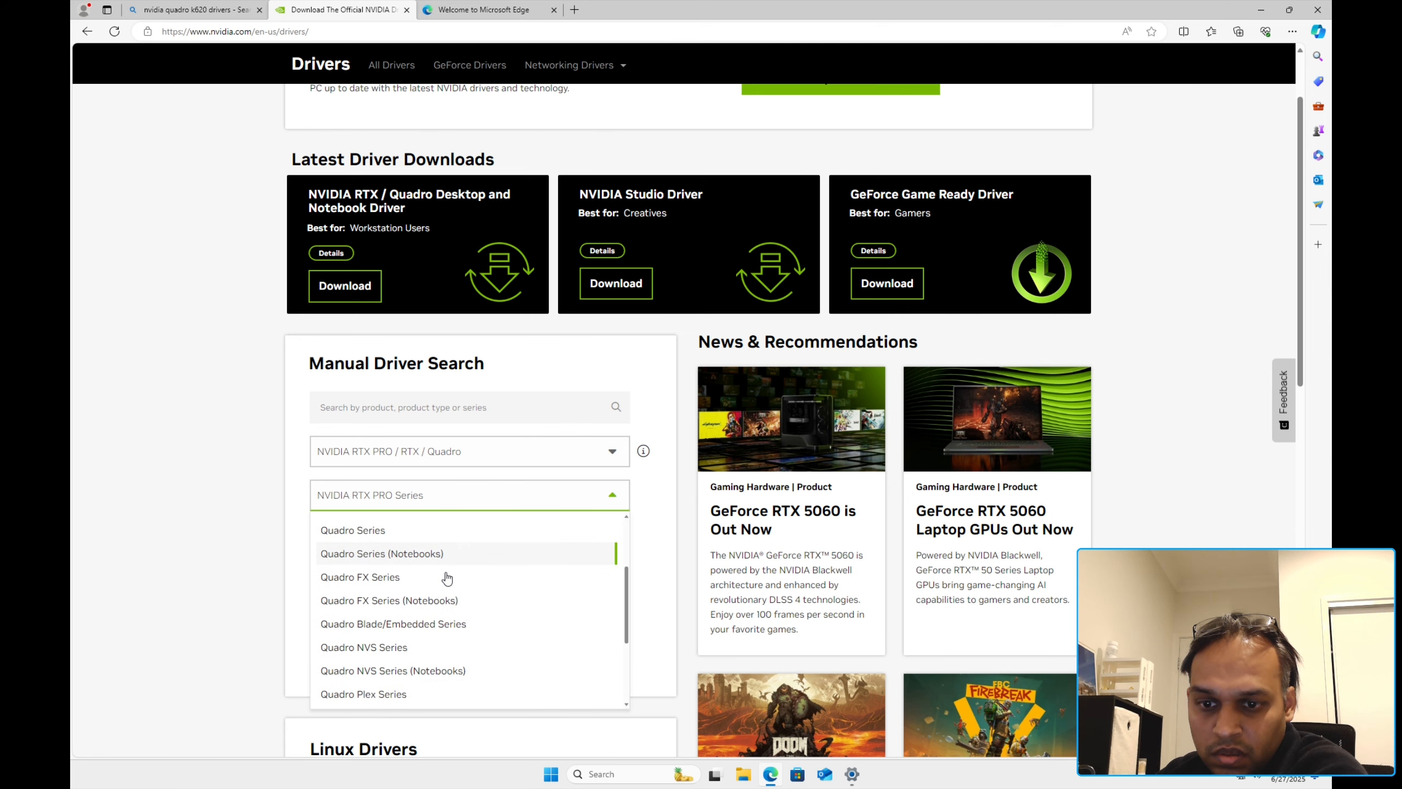
pyautogui.scroll(-2, 447, 578)
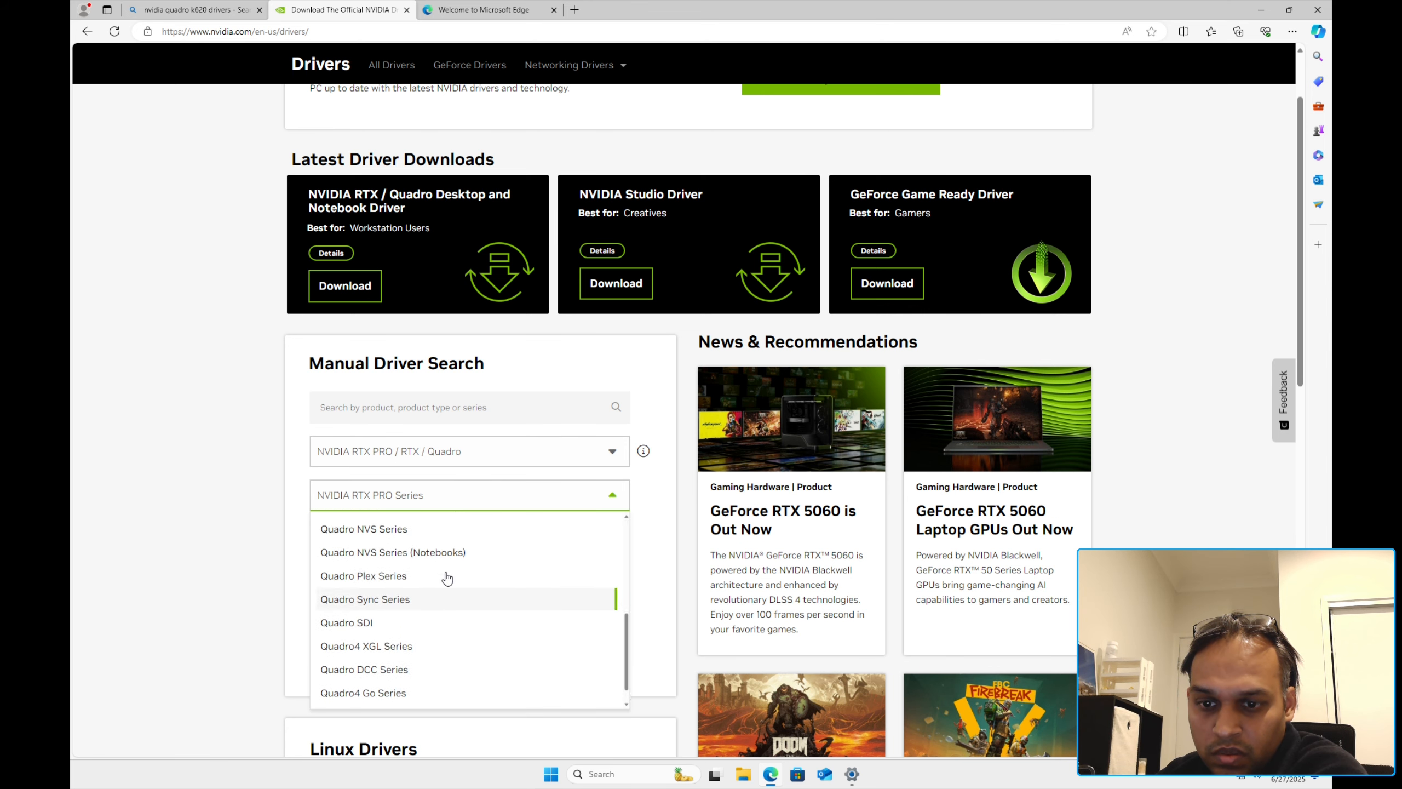
pyautogui.scroll(8, 447, 578)
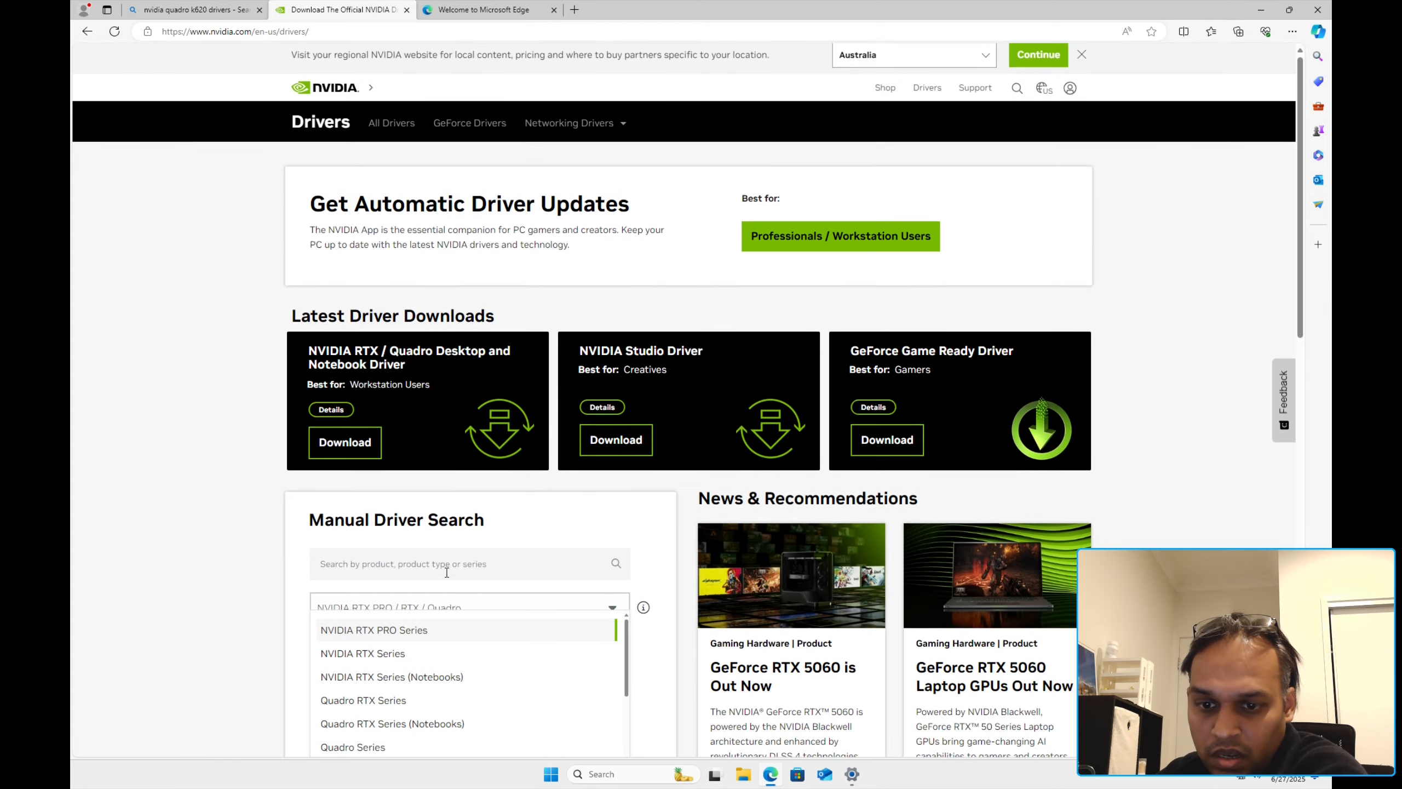
pyautogui.scroll(-4, 284, 547)
pyautogui.scroll(-1, 485, 448)
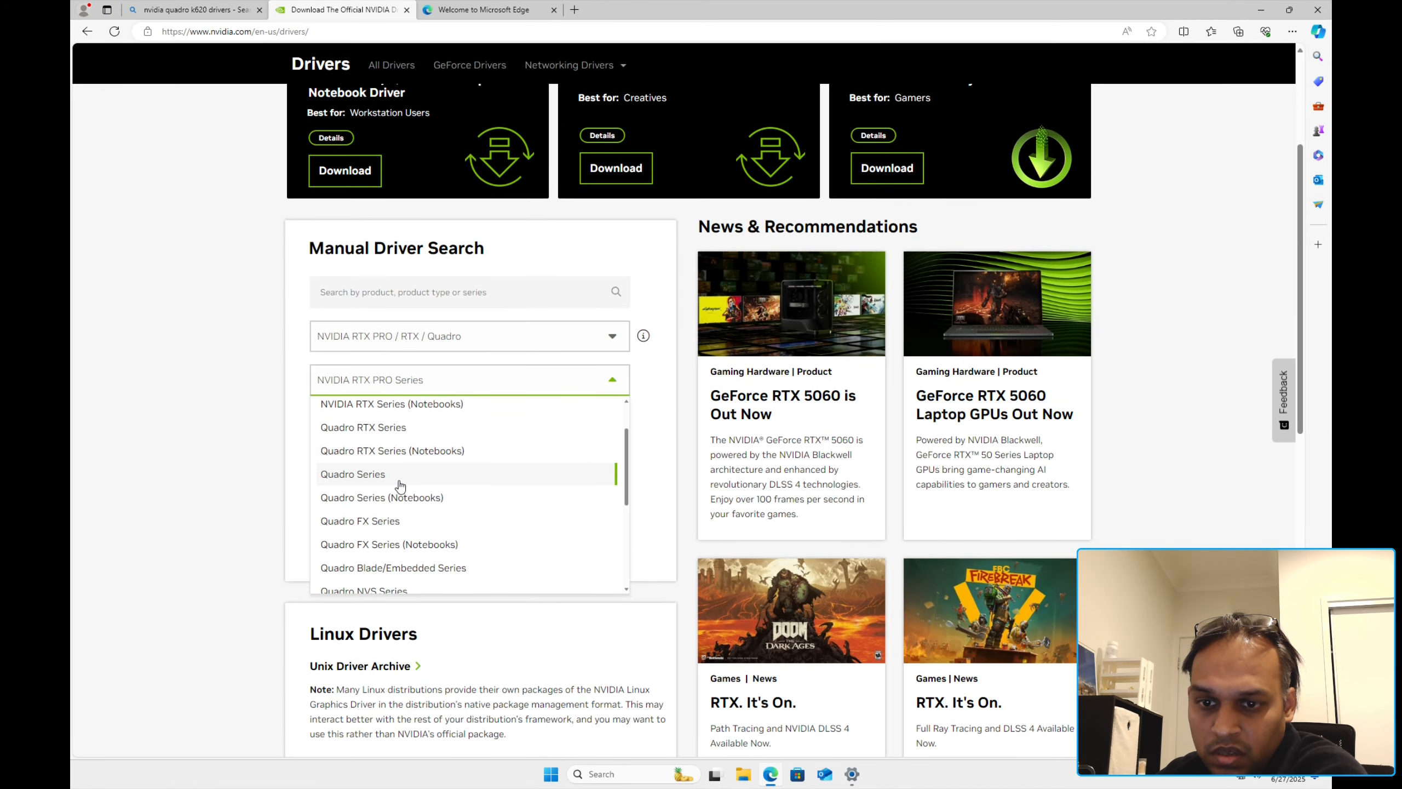
pyautogui.click(399, 475)
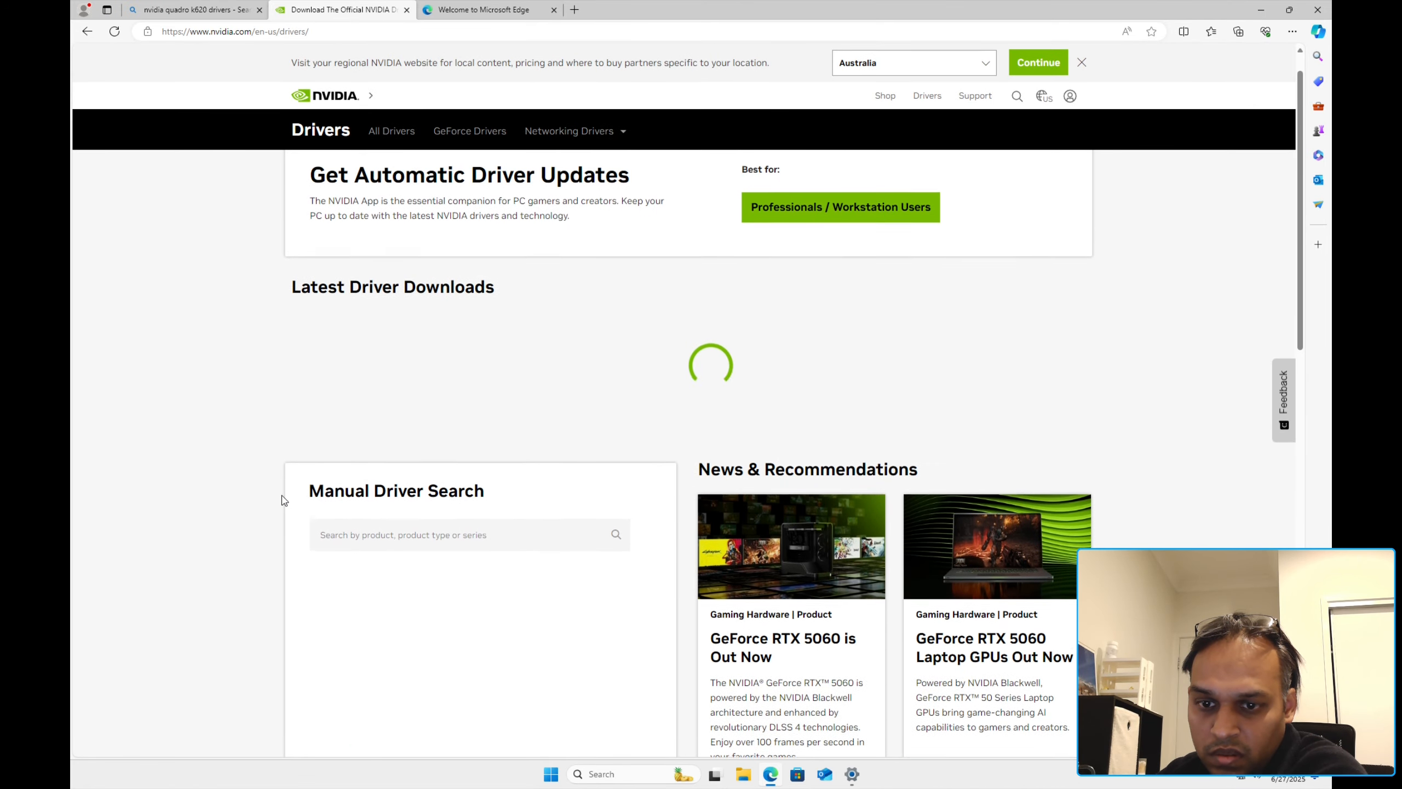
# Step: Pick Quadro K620 with Windows 11 and run the driver search
pyautogui.scroll(-5, 282, 500)
pyautogui.click(437, 403)
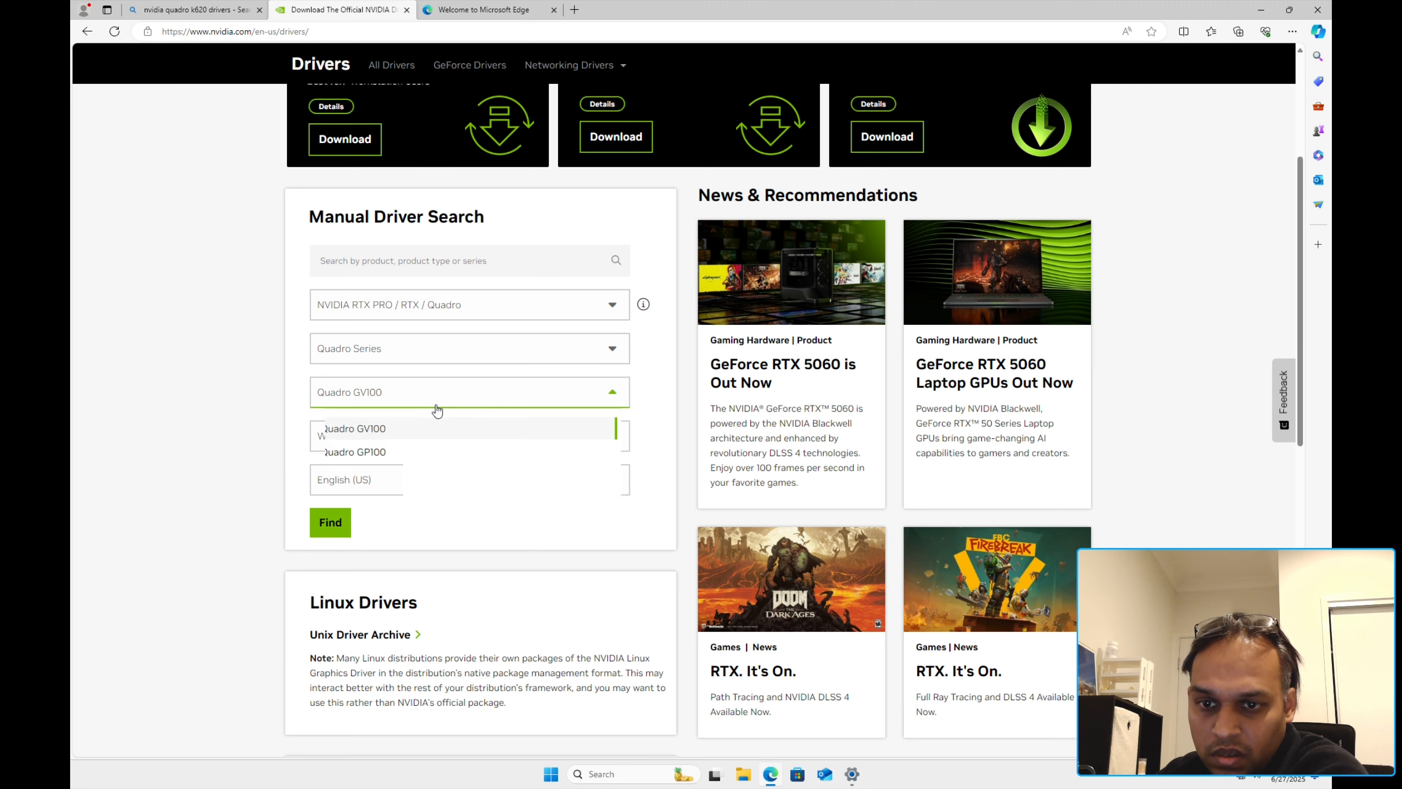
pyautogui.scroll(-6, 425, 495)
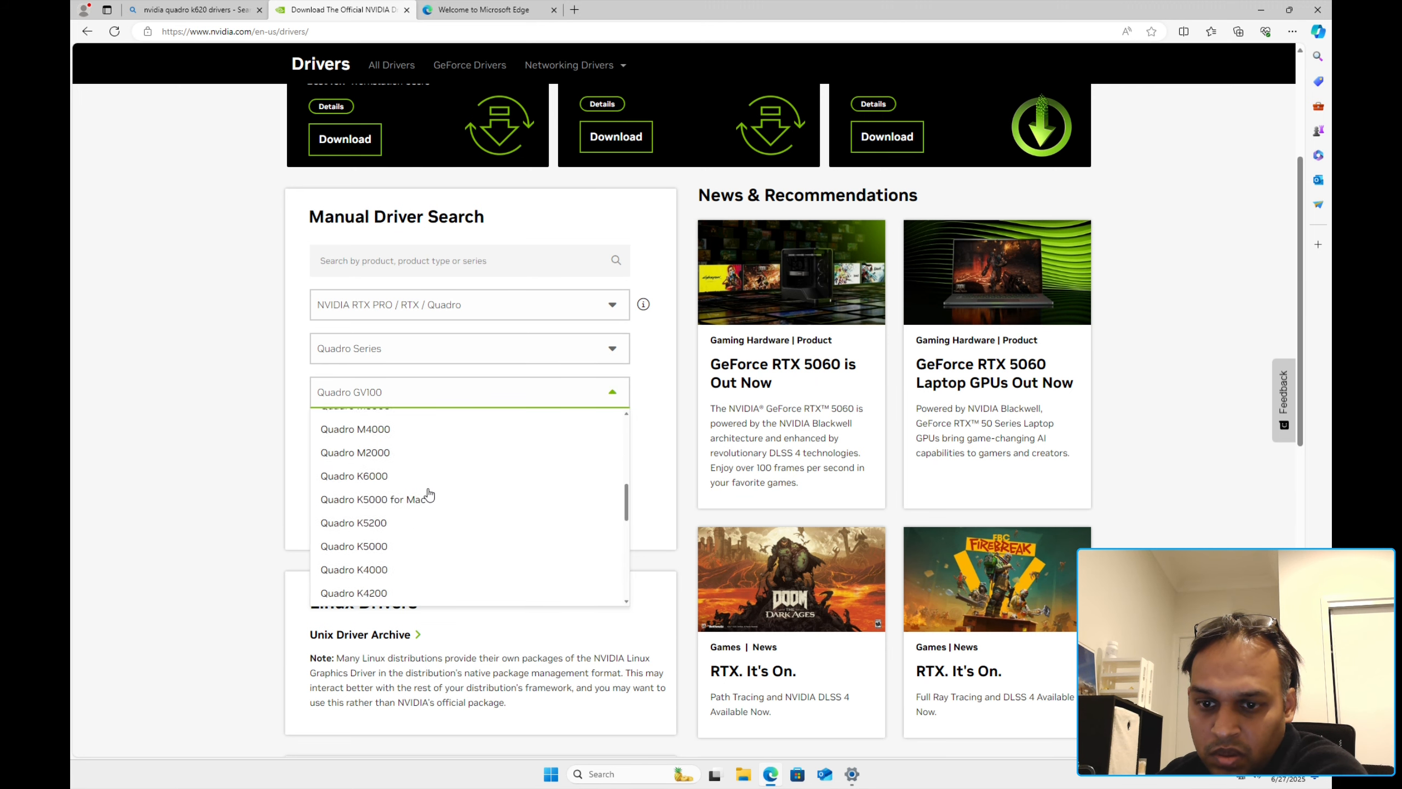
pyautogui.scroll(-5, 428, 490)
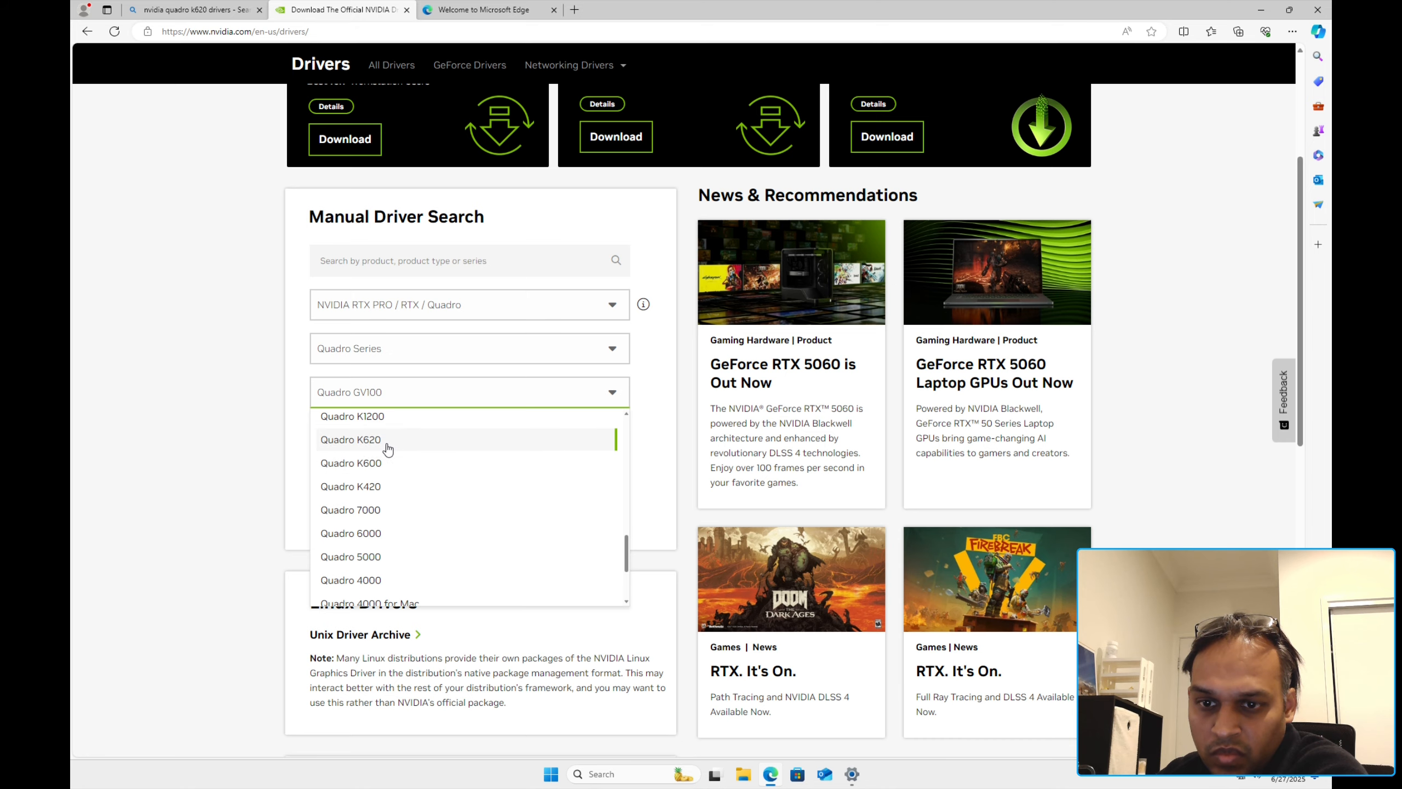
pyautogui.click(392, 440)
pyautogui.click(439, 445)
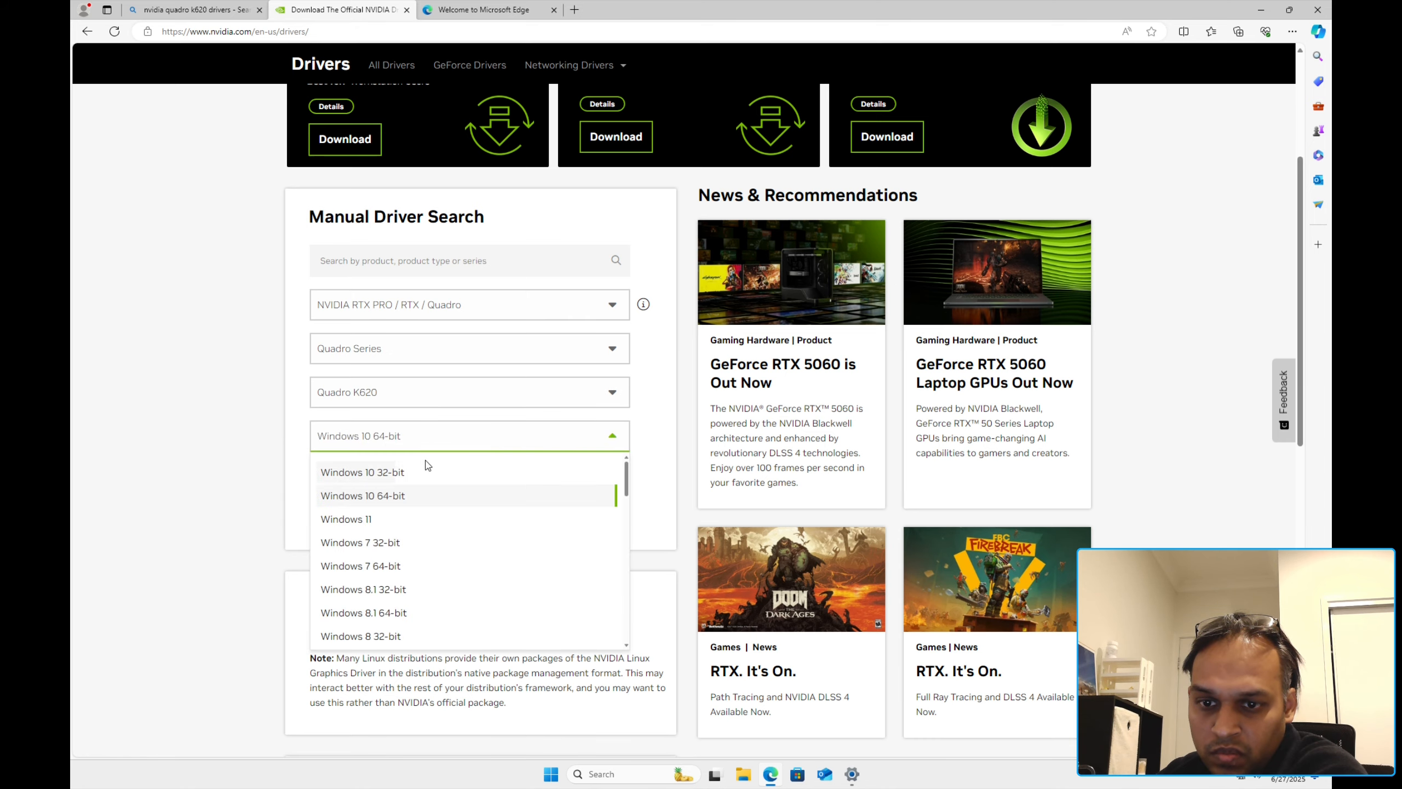
pyautogui.click(354, 519)
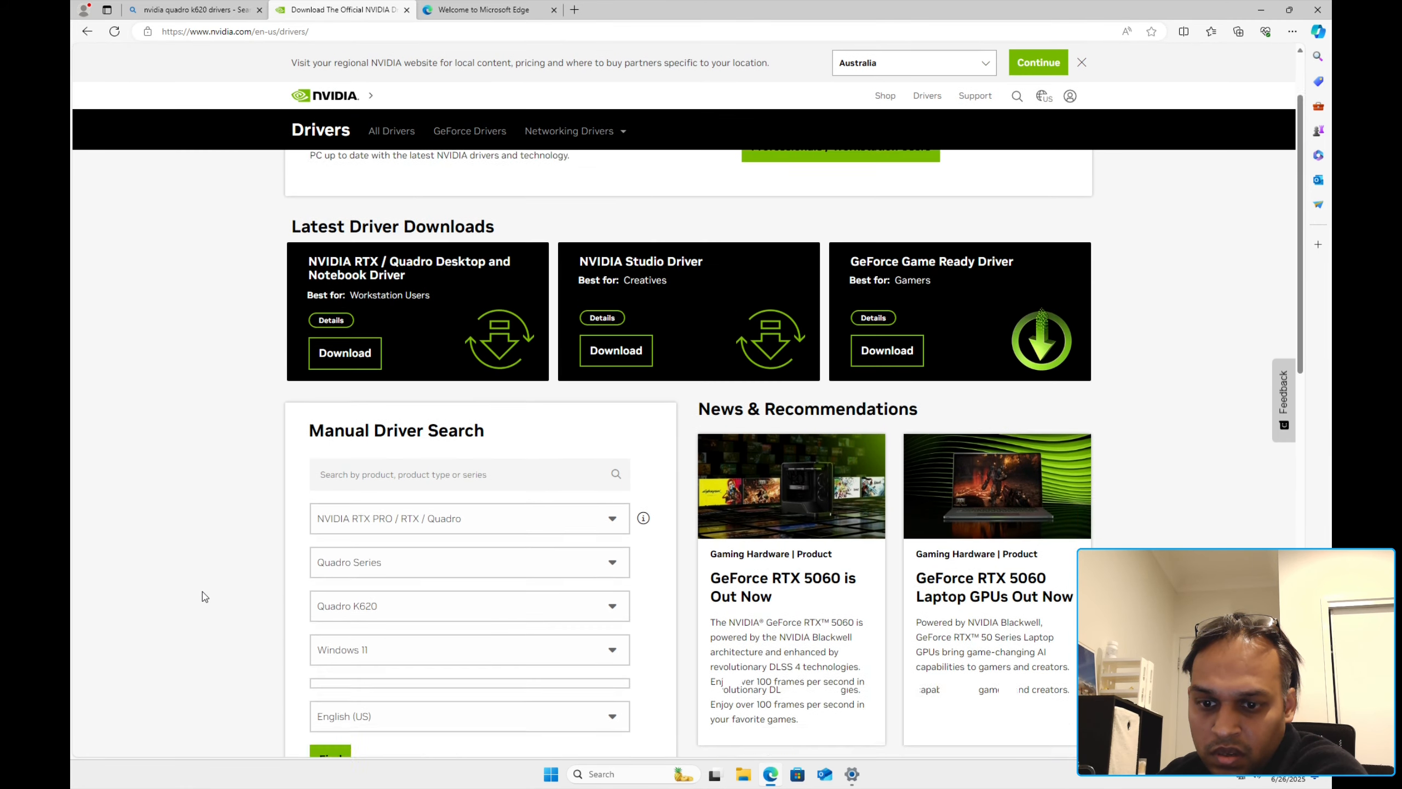
pyautogui.scroll(-10, 309, 470)
pyautogui.click(330, 203)
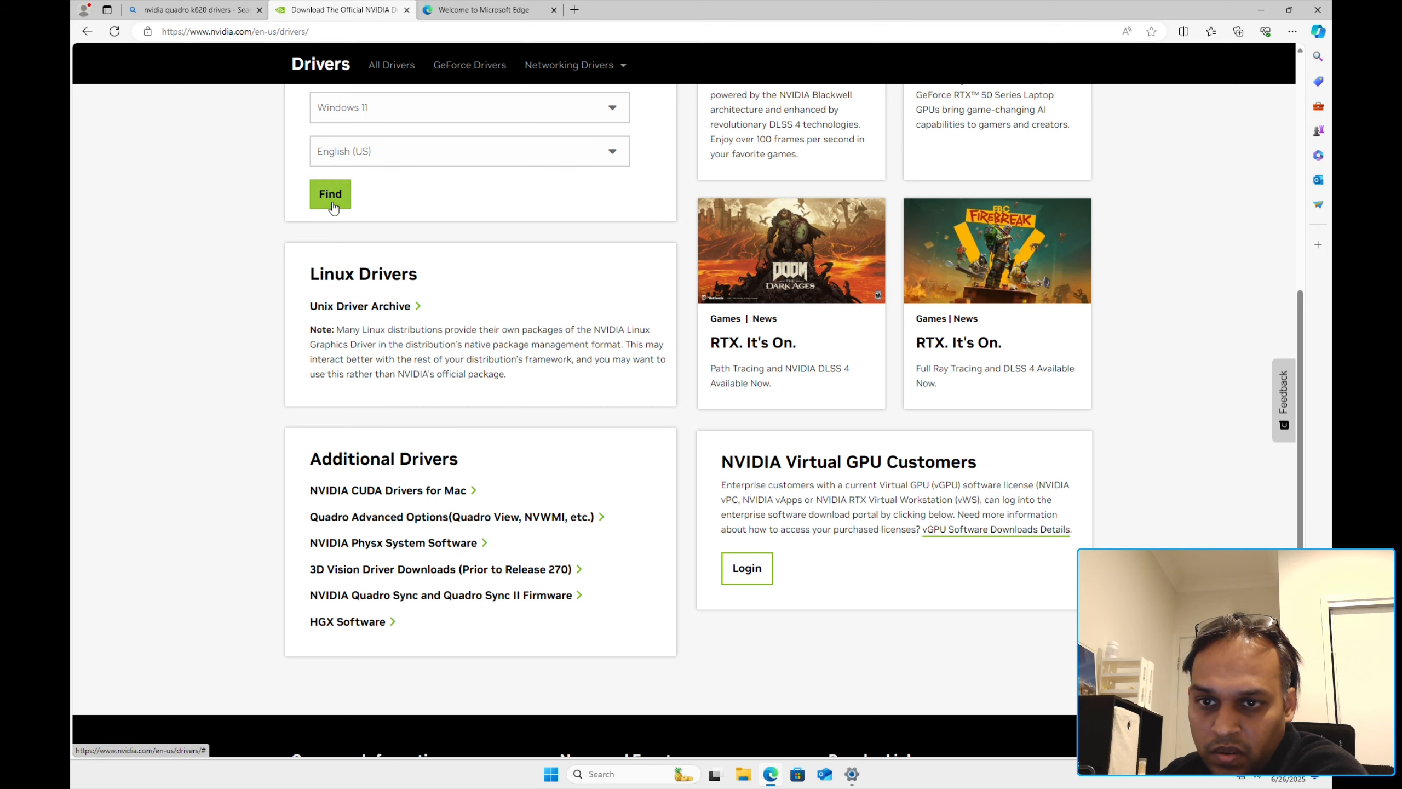
# Step: Inspect the optional NVIDIA - Display driver update, leave it unselected, and minimise Settings
pyautogui.click(853, 775)
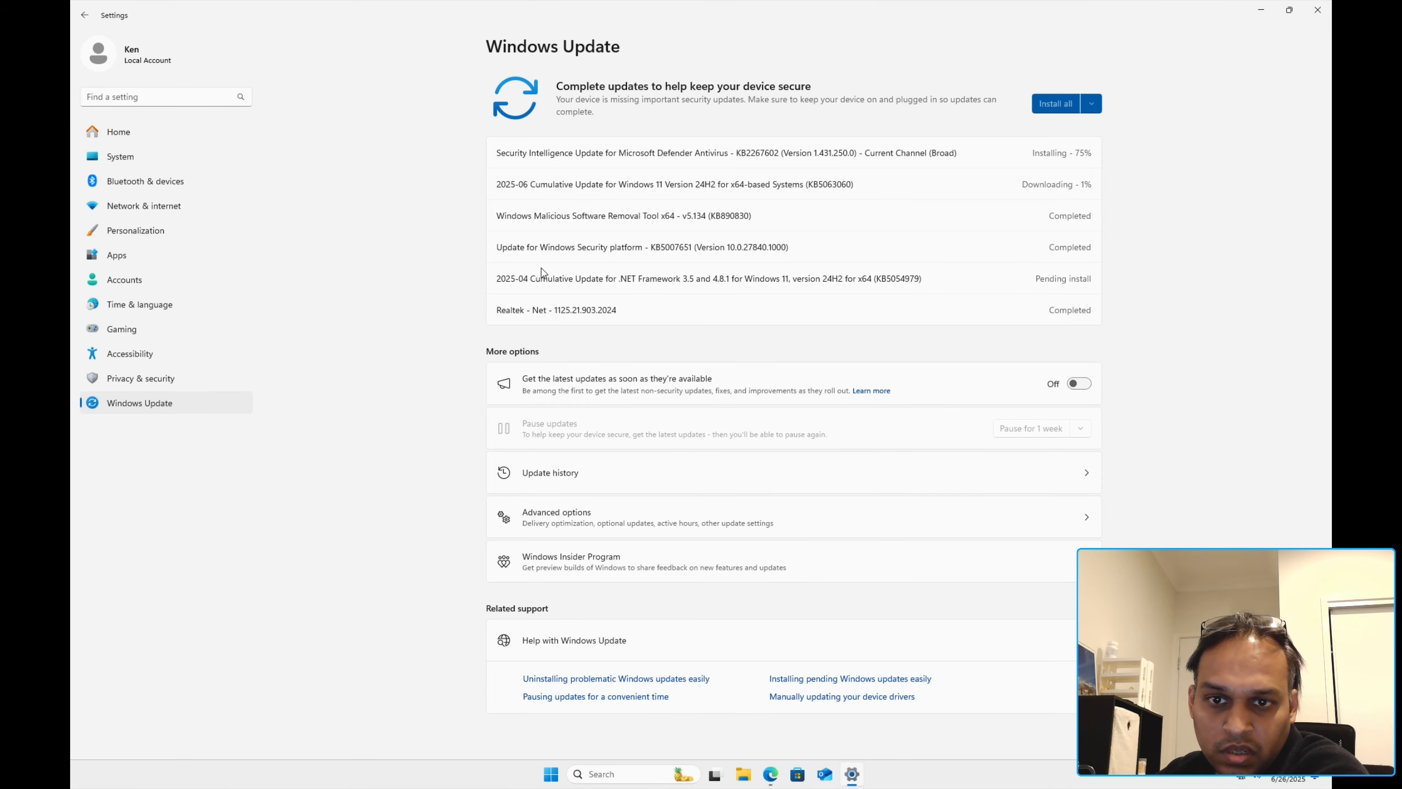
pyautogui.click(795, 525)
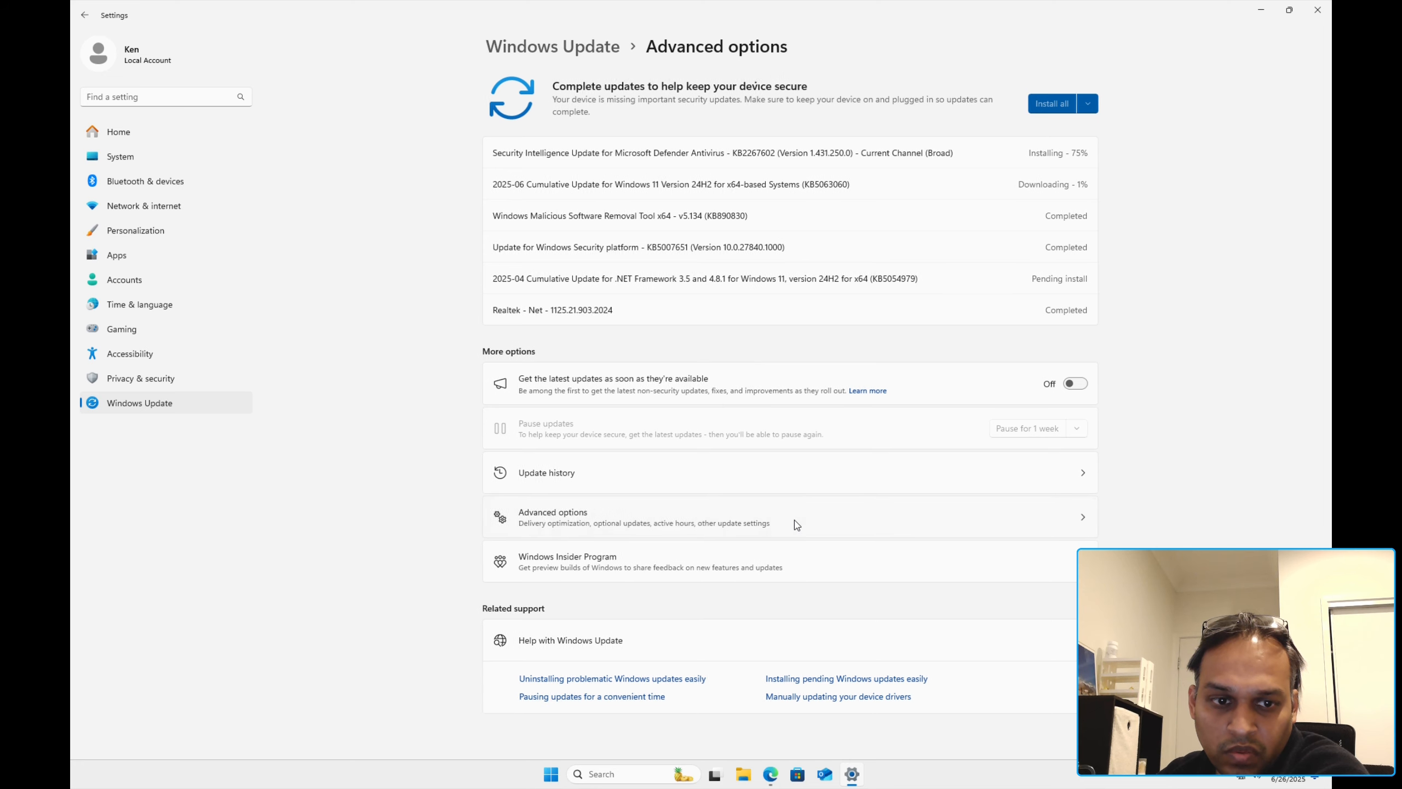
pyautogui.click(1006, 360)
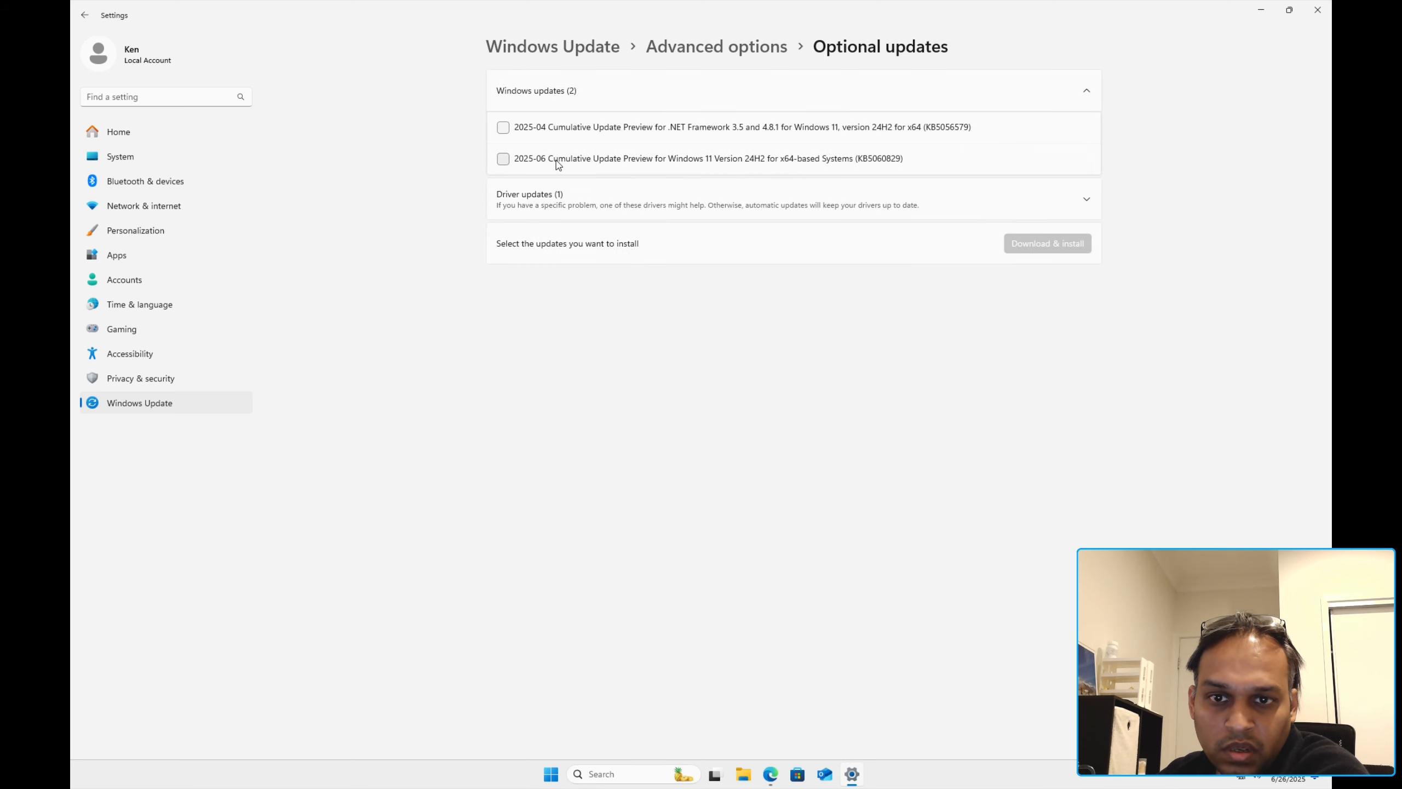
pyautogui.click(540, 202)
pyautogui.click(544, 243)
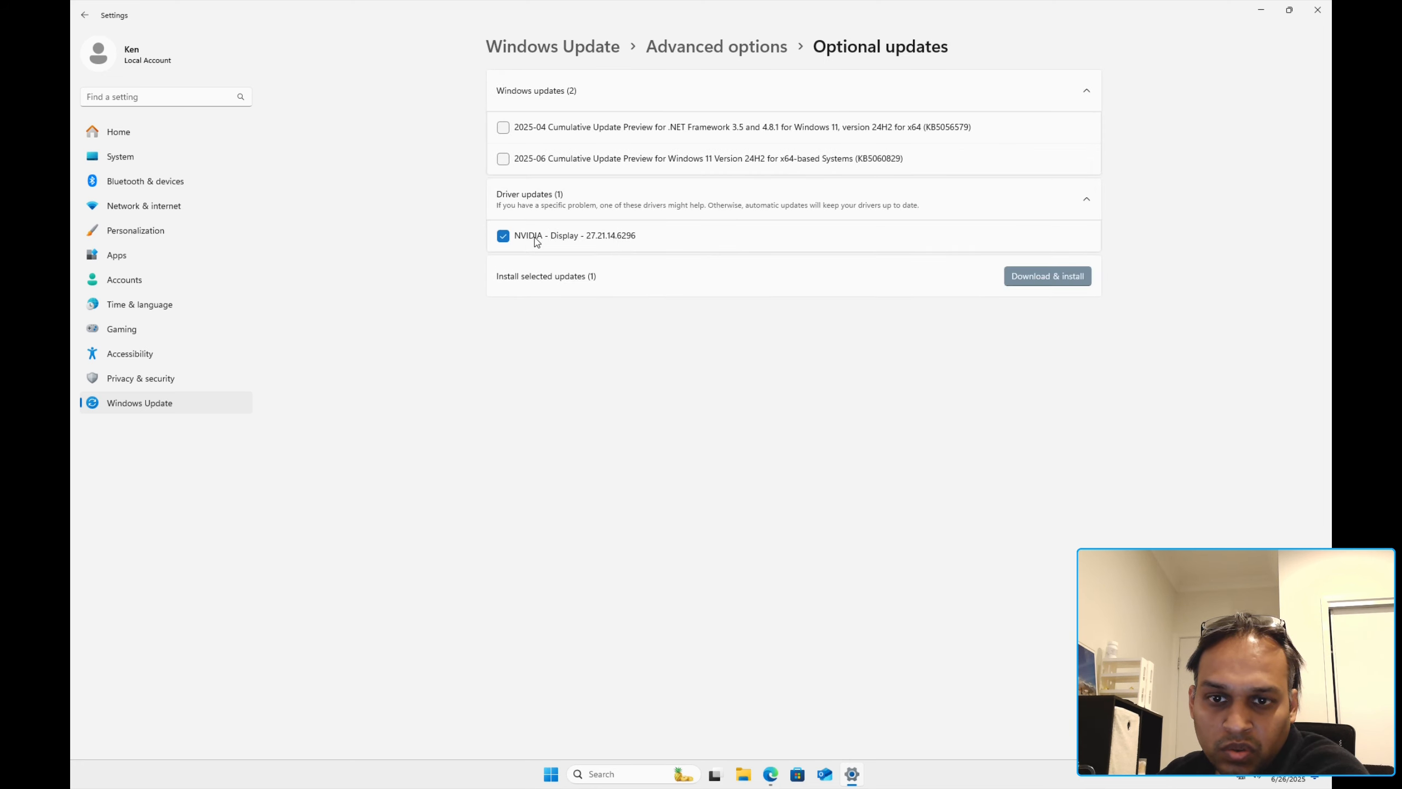
pyautogui.click(597, 245)
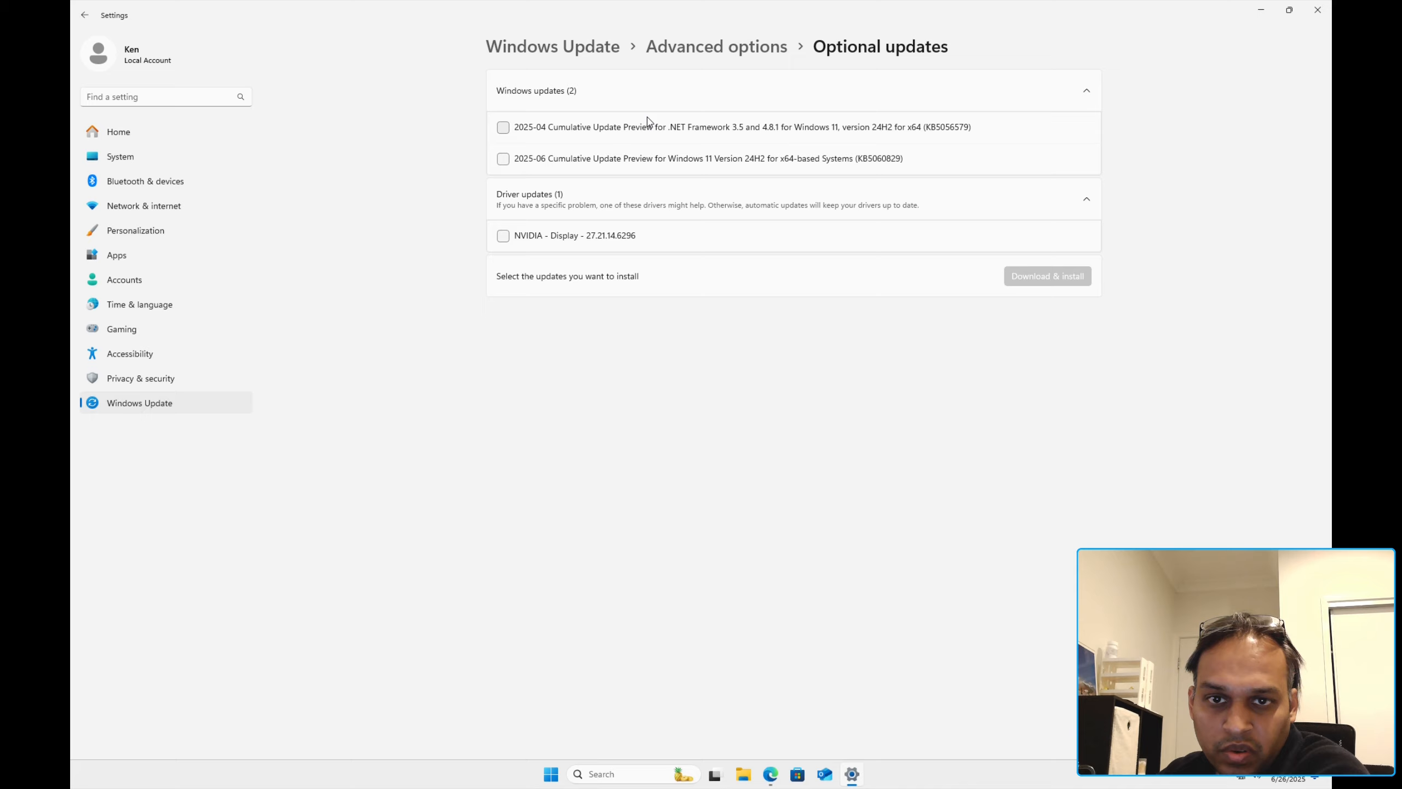
pyautogui.click(607, 55)
pyautogui.click(1260, 11)
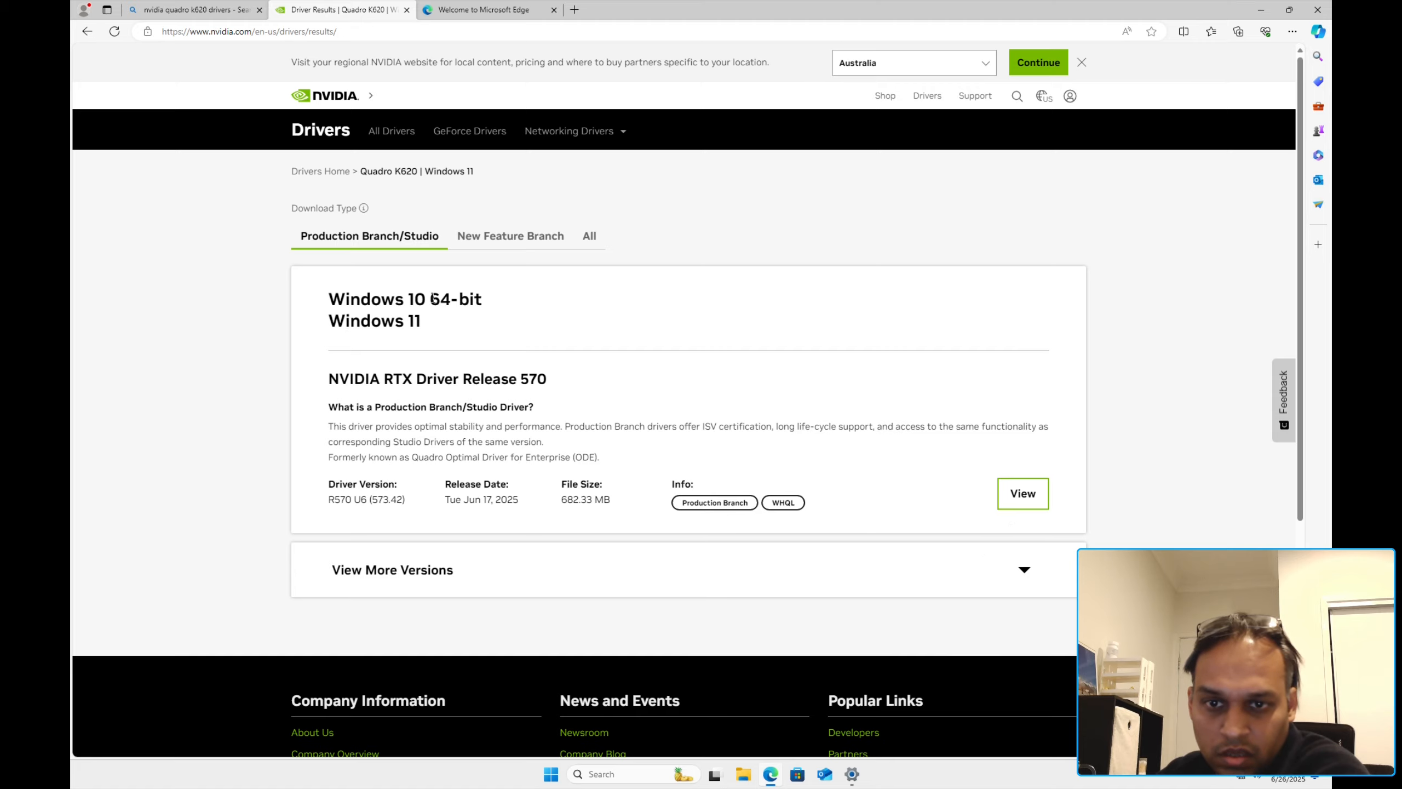
# Step: Open the NVIDIA RTX Driver Release 570 details page and review it
pyautogui.click(1041, 503)
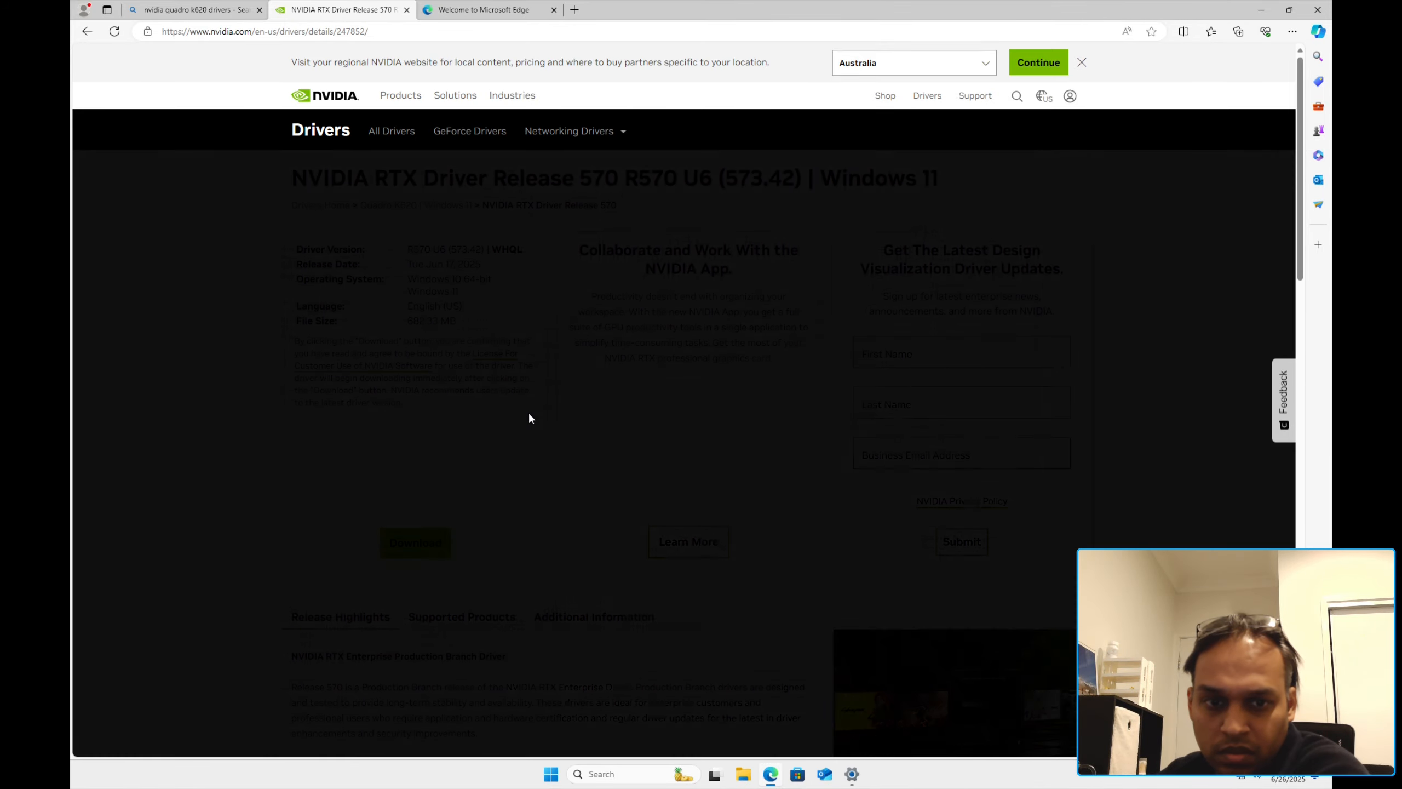
pyautogui.scroll(-8, 636, 353)
pyautogui.scroll(8, 772, 369)
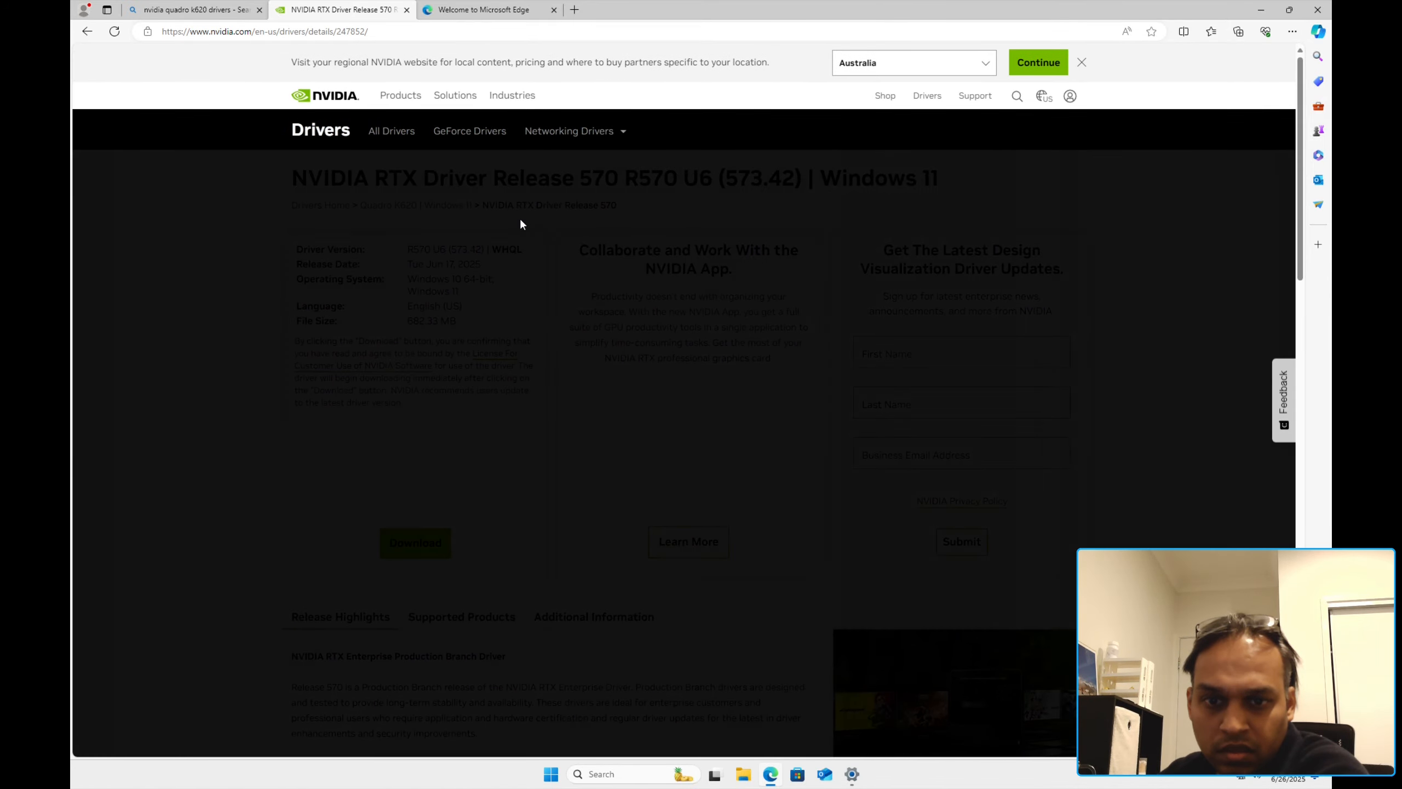
pyautogui.scroll(-10, 692, 667)
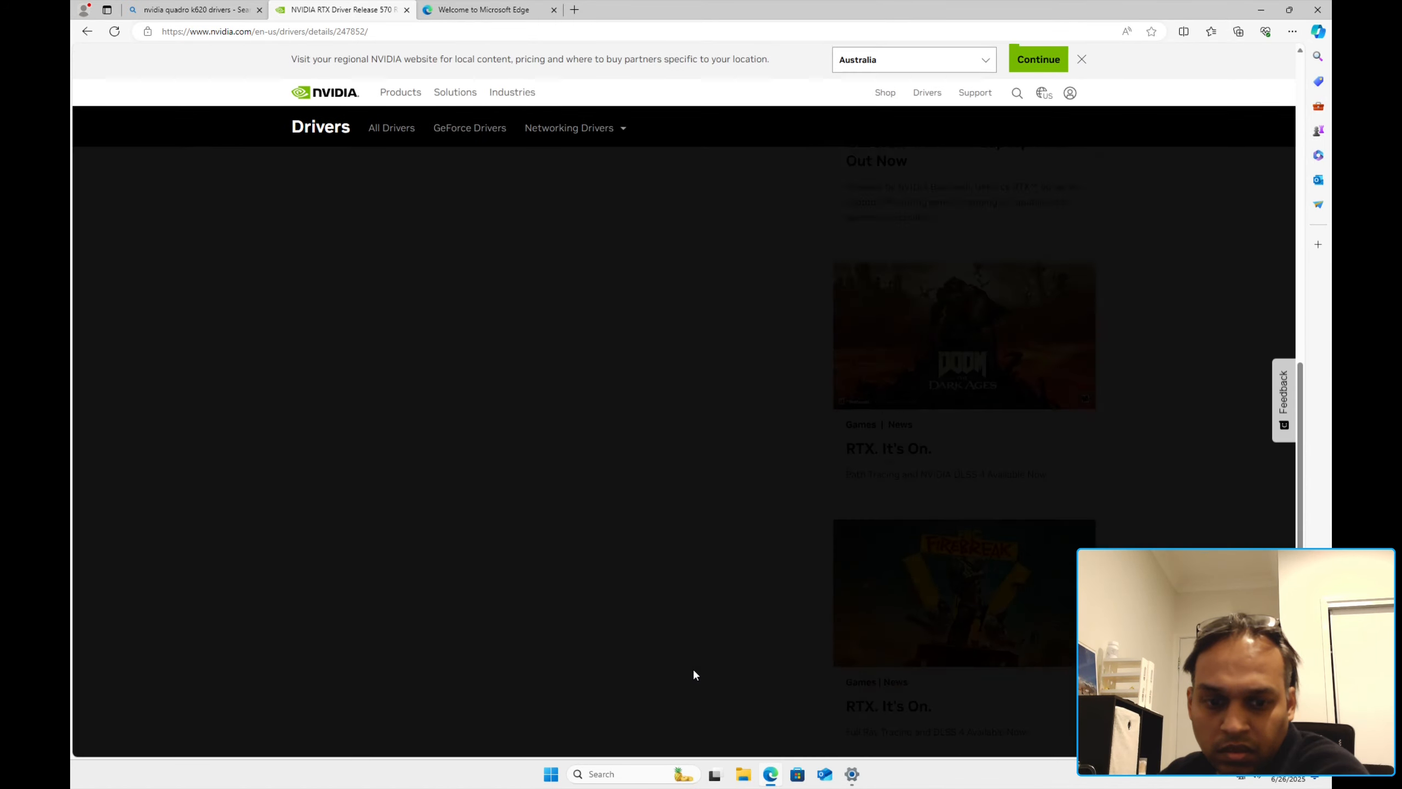
pyautogui.click(851, 774)
pyautogui.click(857, 776)
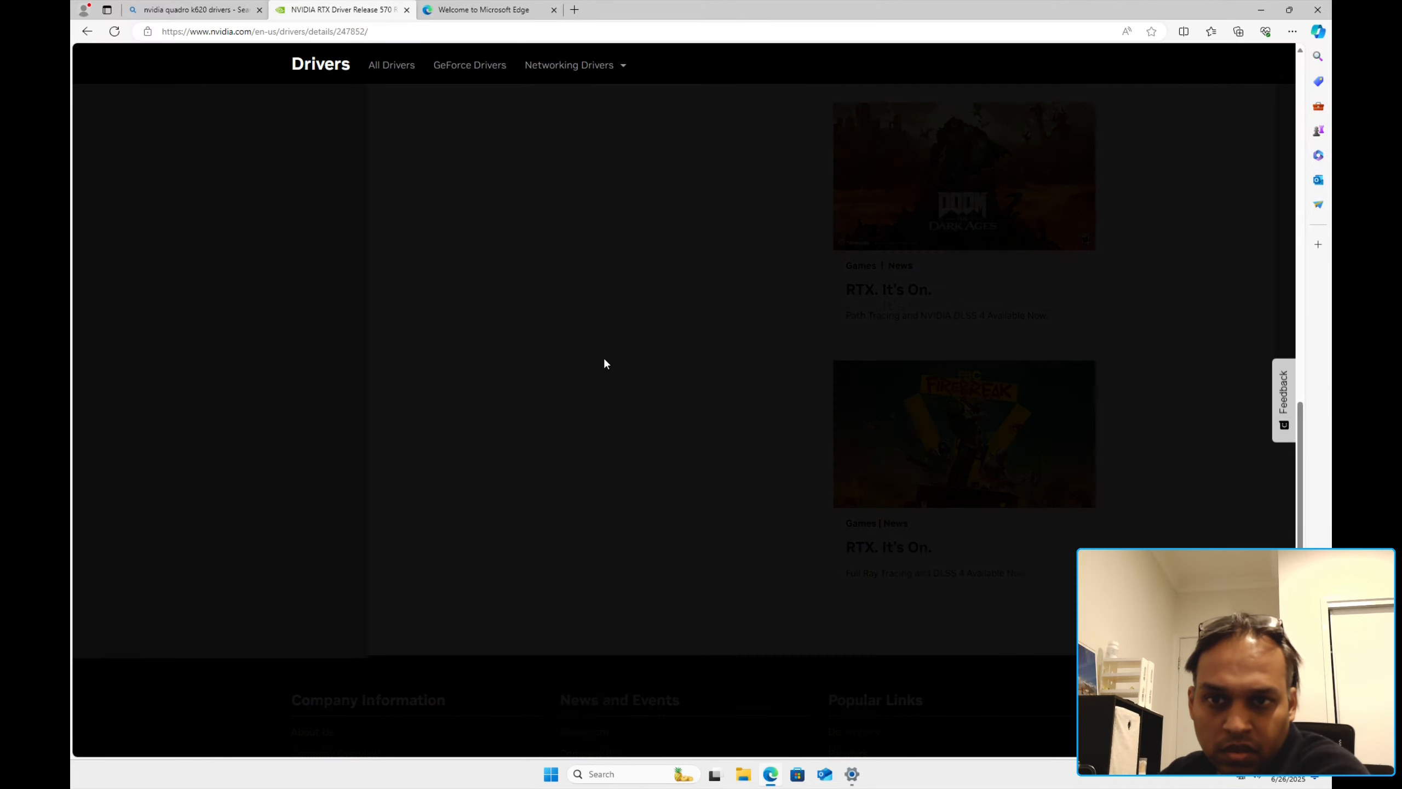
pyautogui.scroll(10, 552, 371)
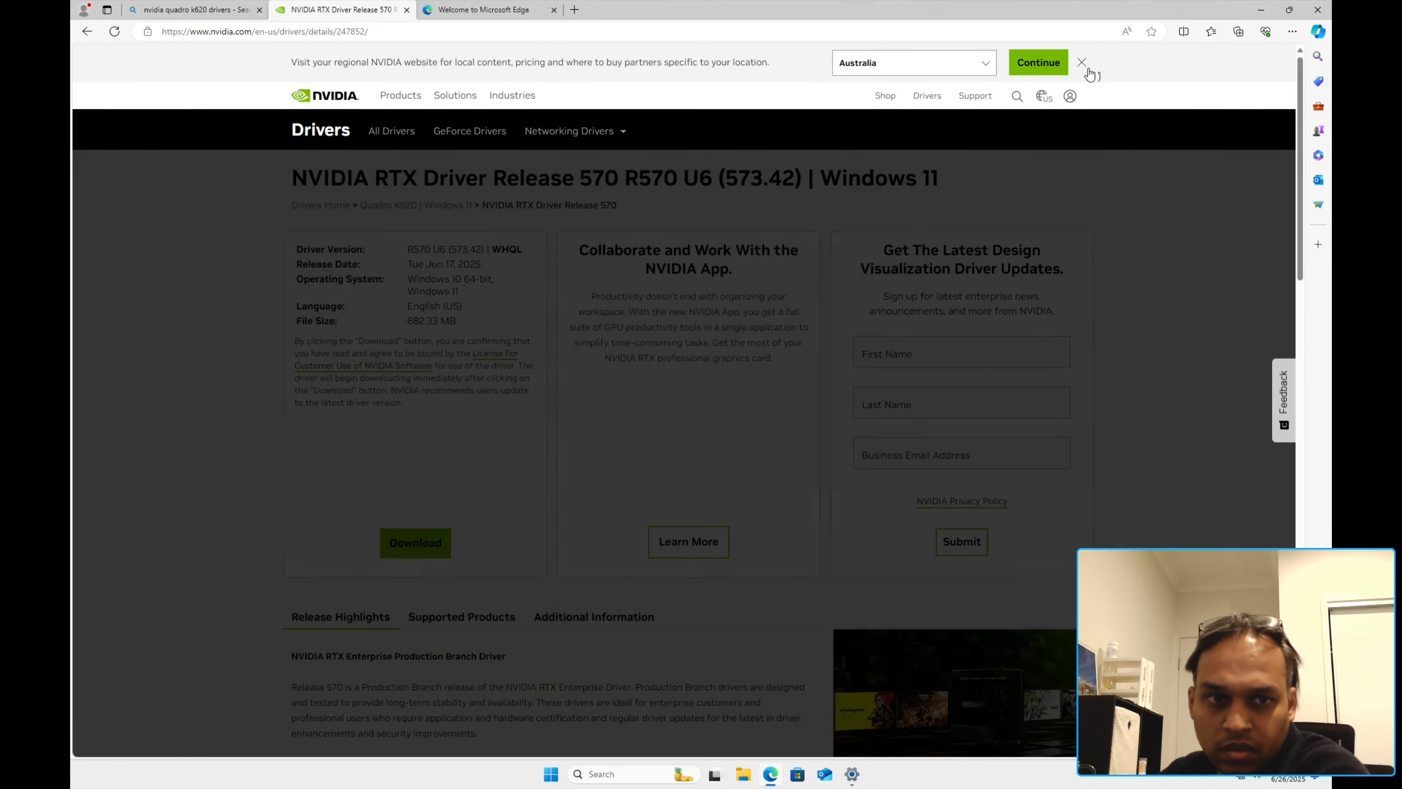
# Step: Dismiss the region banner, reload, download the 573.42 driver and minimise Edge
pyautogui.click(1081, 62)
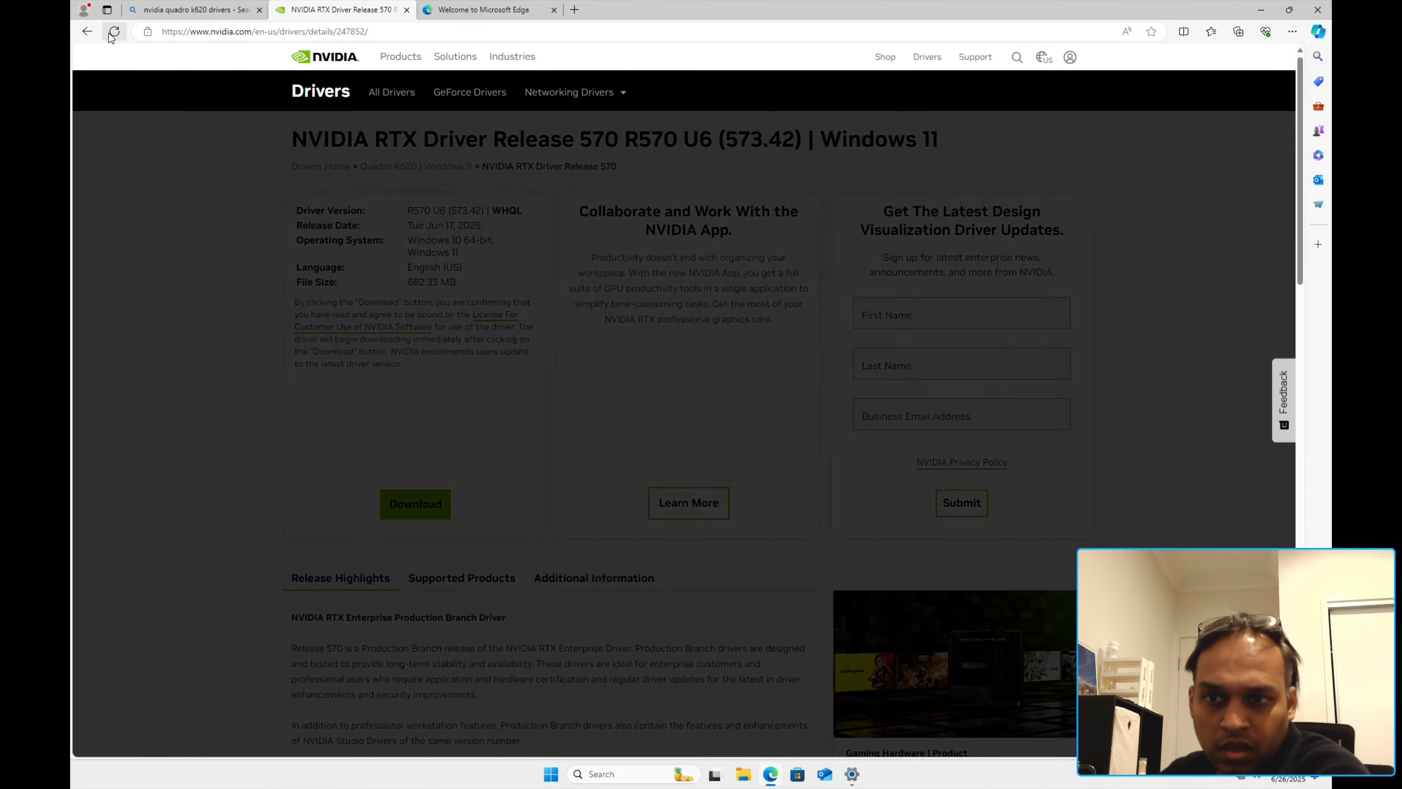
pyautogui.click(114, 32)
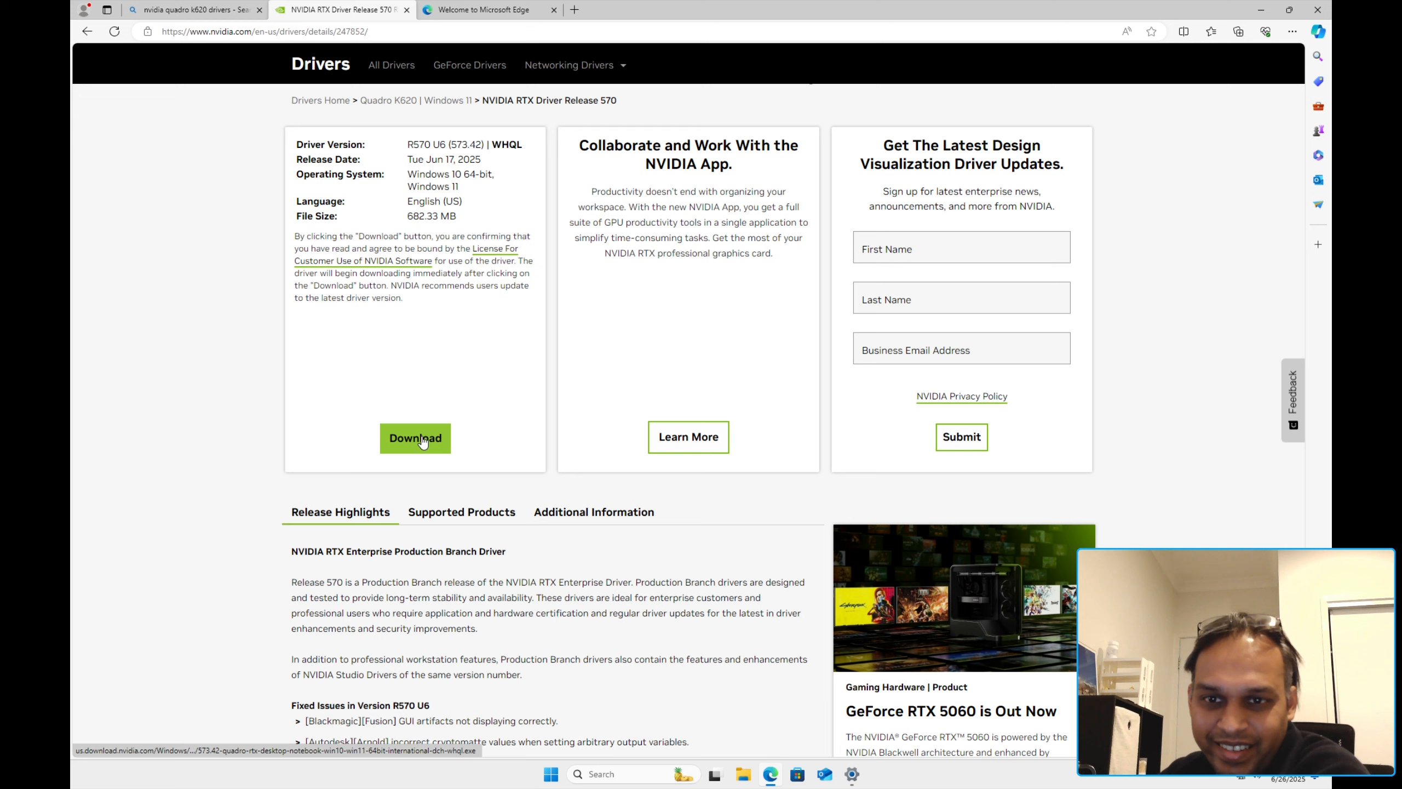
pyautogui.click(423, 442)
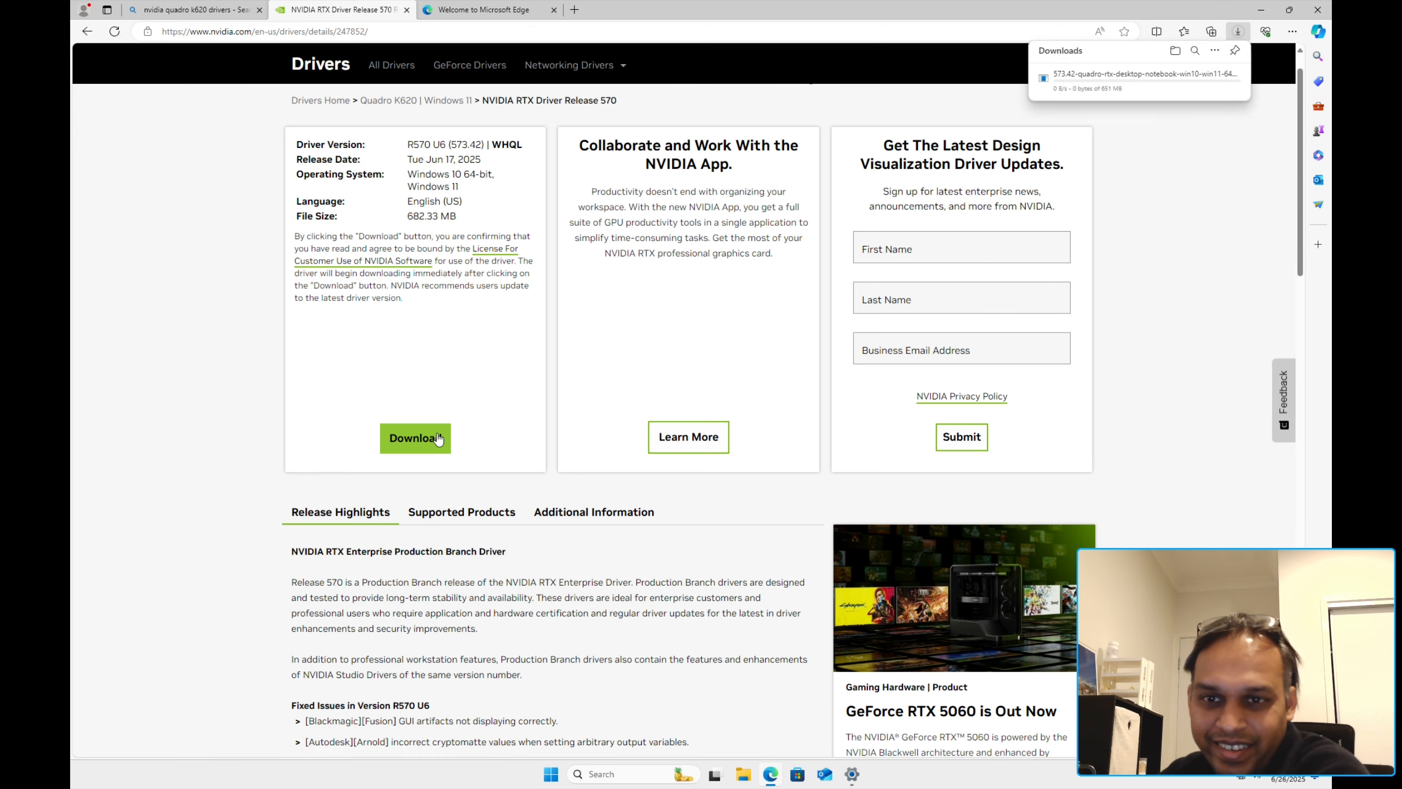
pyautogui.scroll(2, 718, 303)
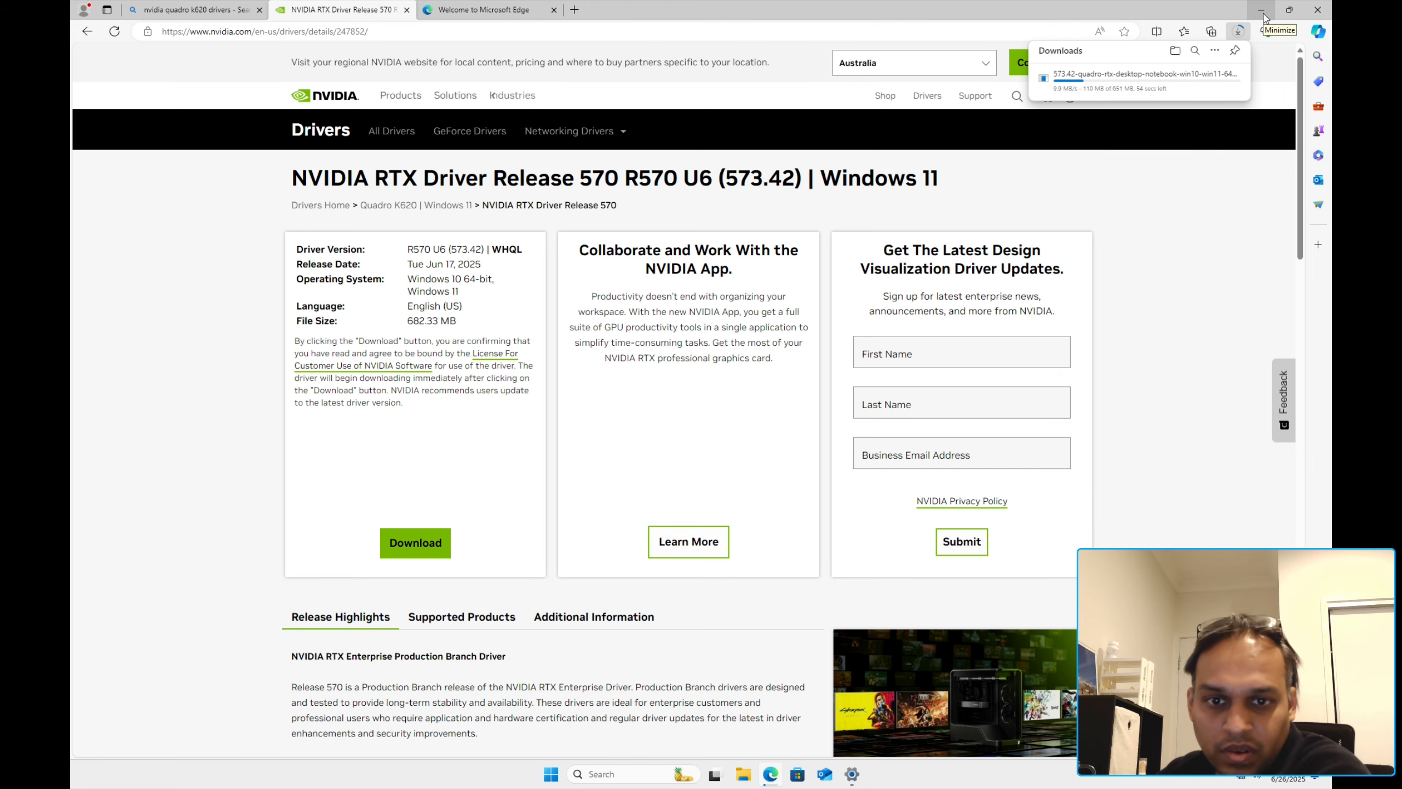
pyautogui.click(1263, 12)
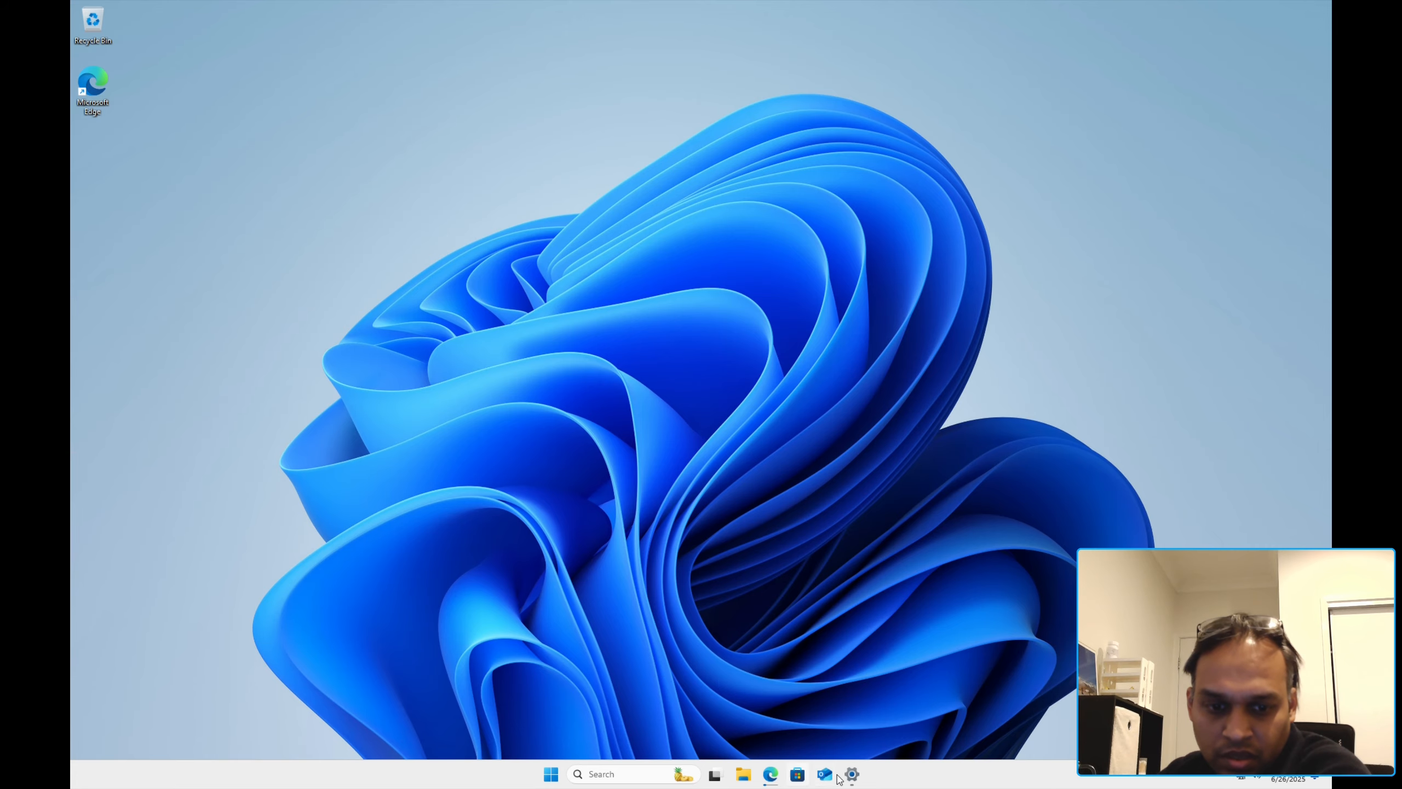
# Step: Review the pending cumulative update in Windows Update, then open the Windows Insider Program page
pyautogui.click(851, 776)
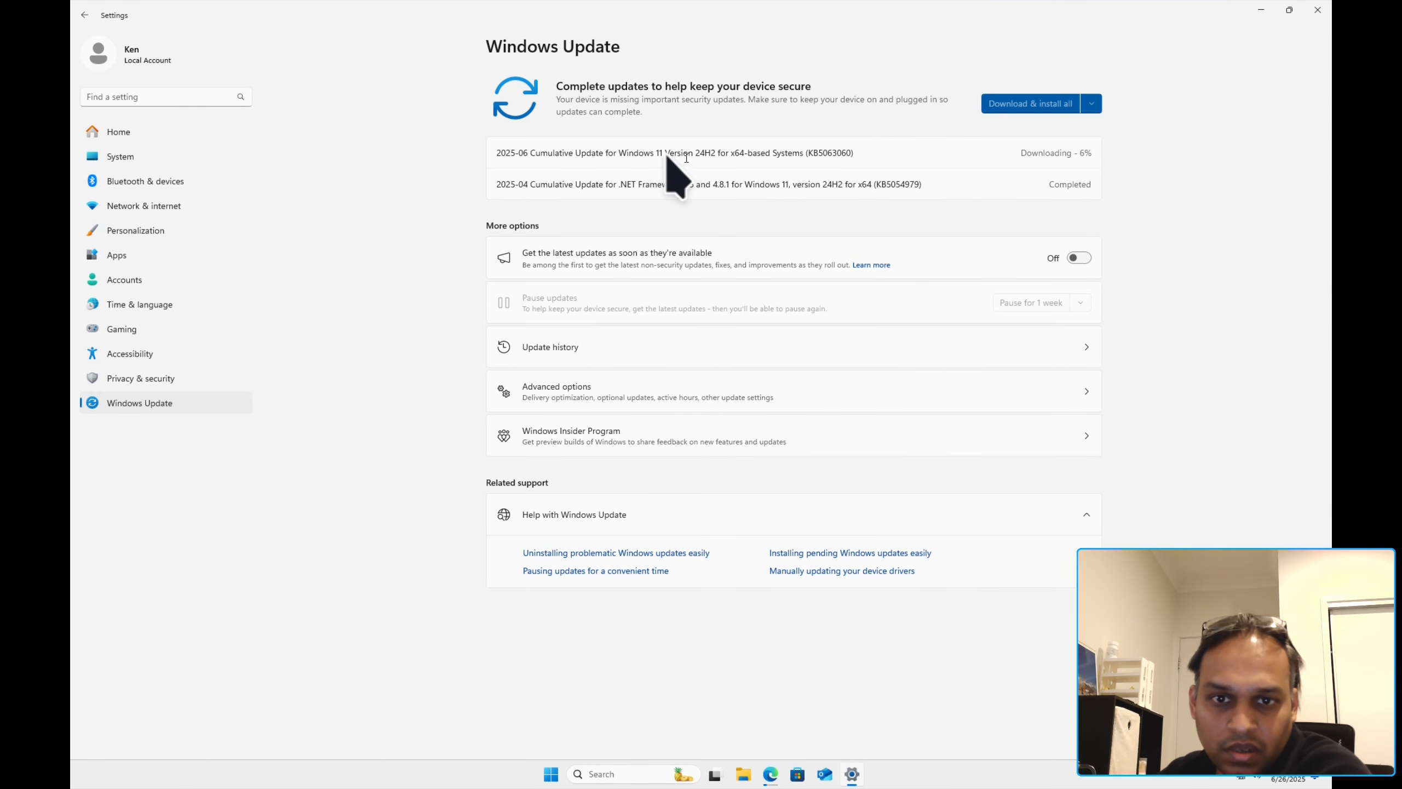
pyautogui.moveTo(617, 153); pyautogui.dragTo(913, 147)
pyautogui.click(590, 157)
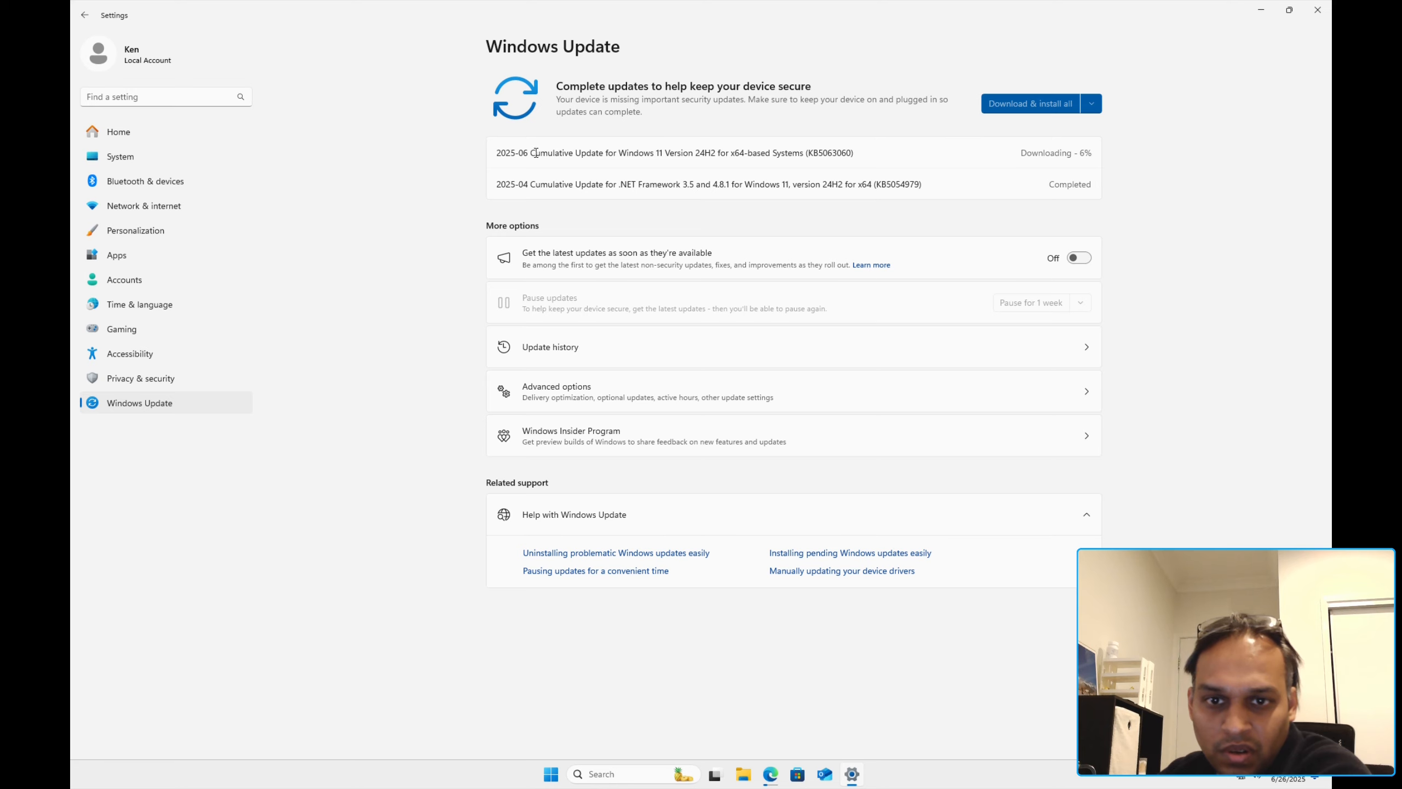
pyautogui.moveTo(535, 152); pyautogui.dragTo(853, 153)
pyautogui.click(962, 153)
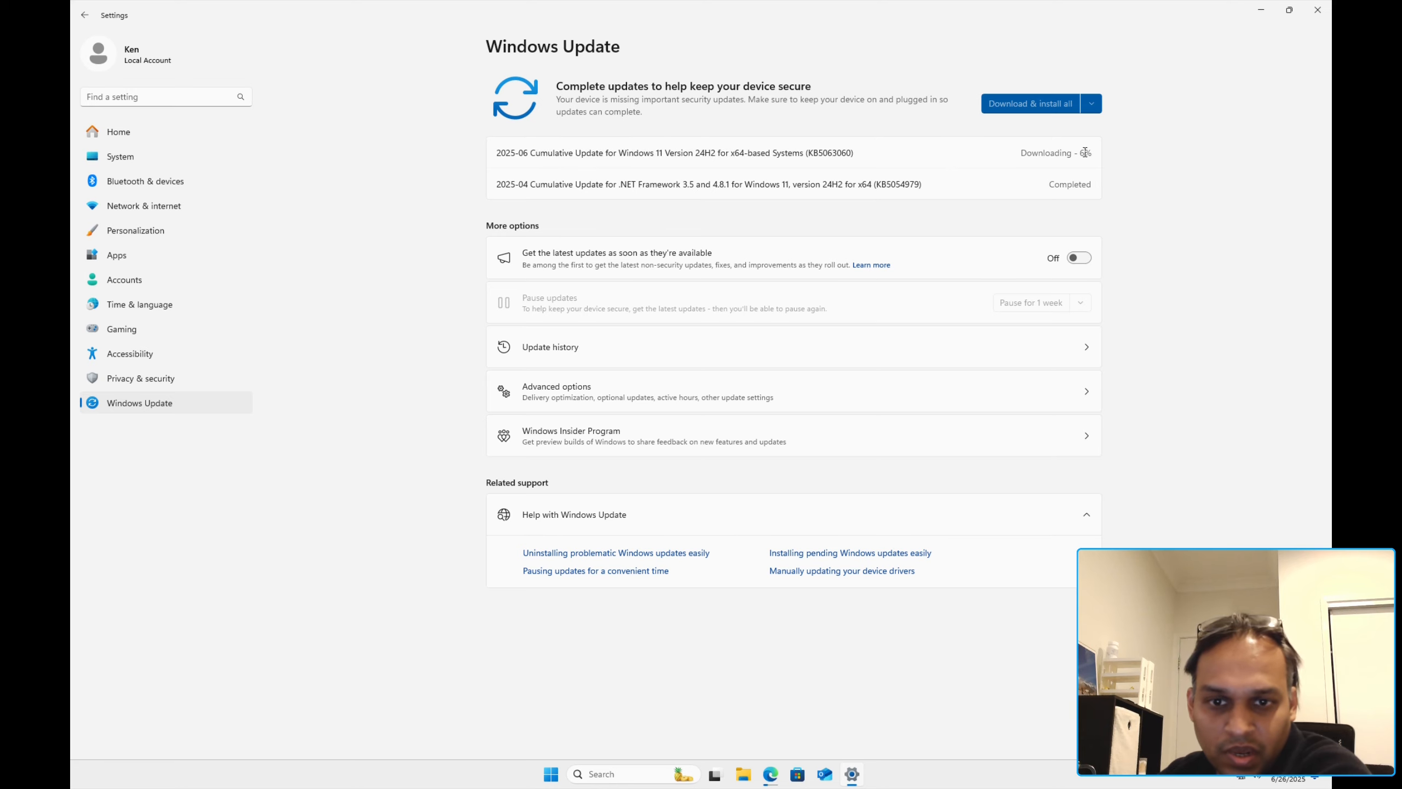
pyautogui.click(876, 431)
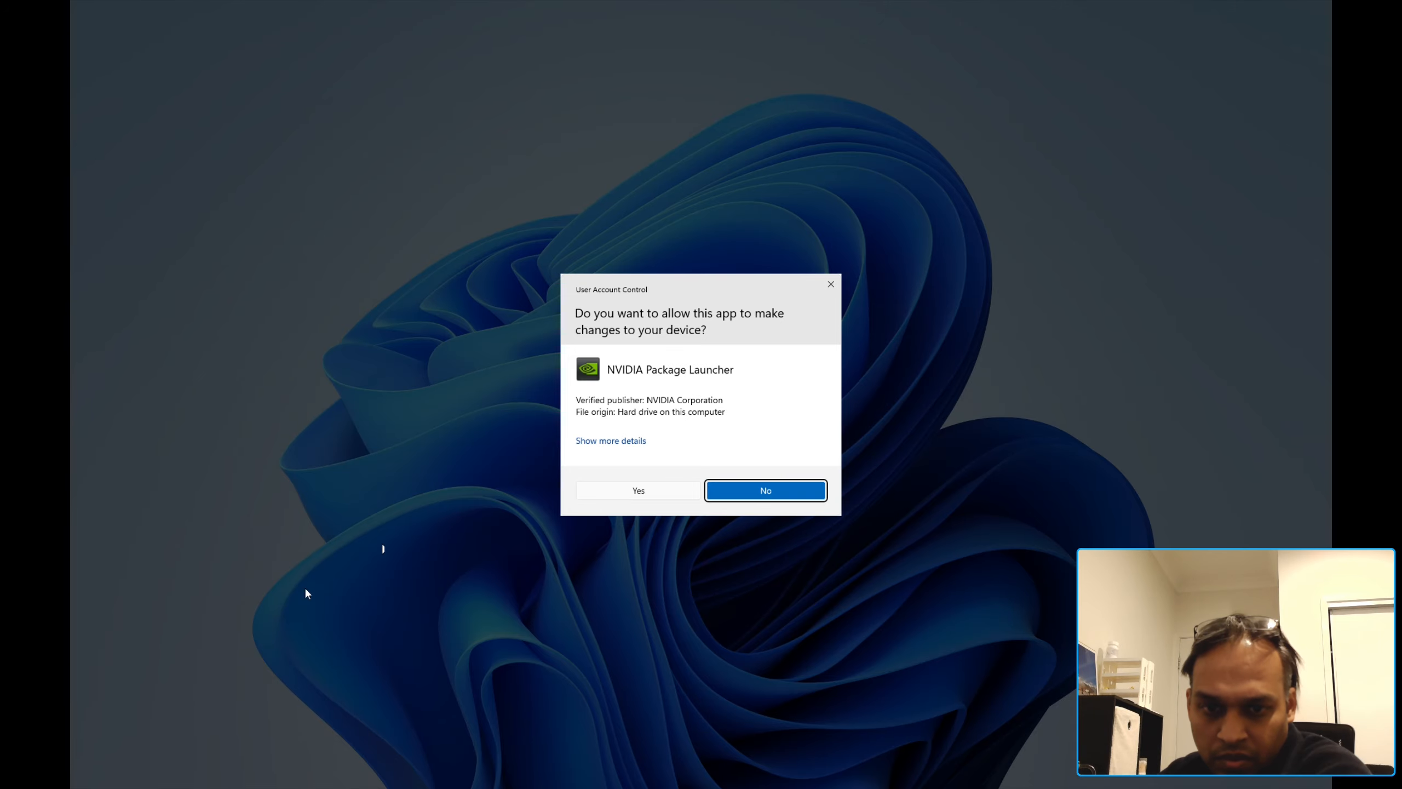
# Step: Allow the NVIDIA launcher and extract the 573.42 driver to the default folder, checking Windows Update meanwhile
pyautogui.click(668, 487)
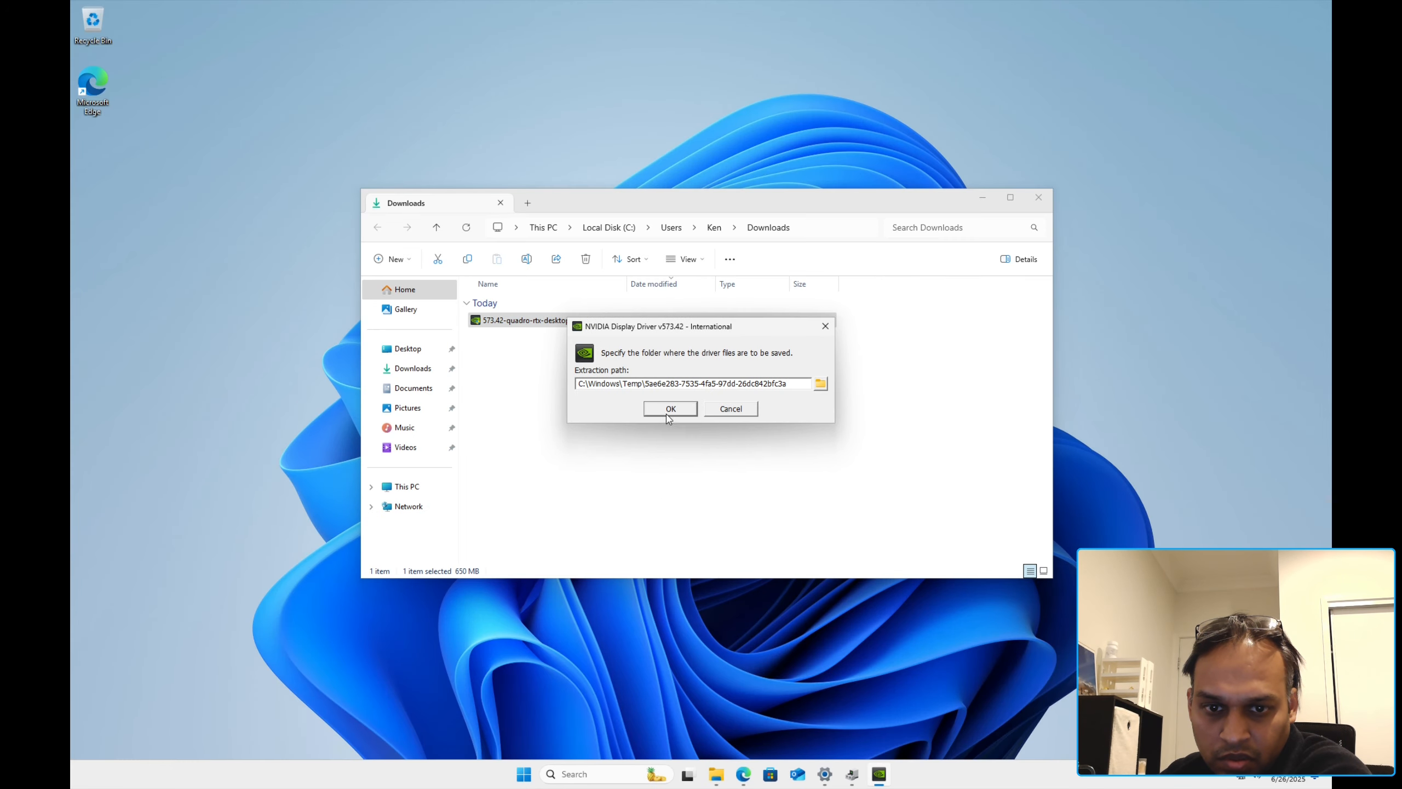
pyautogui.click(668, 410)
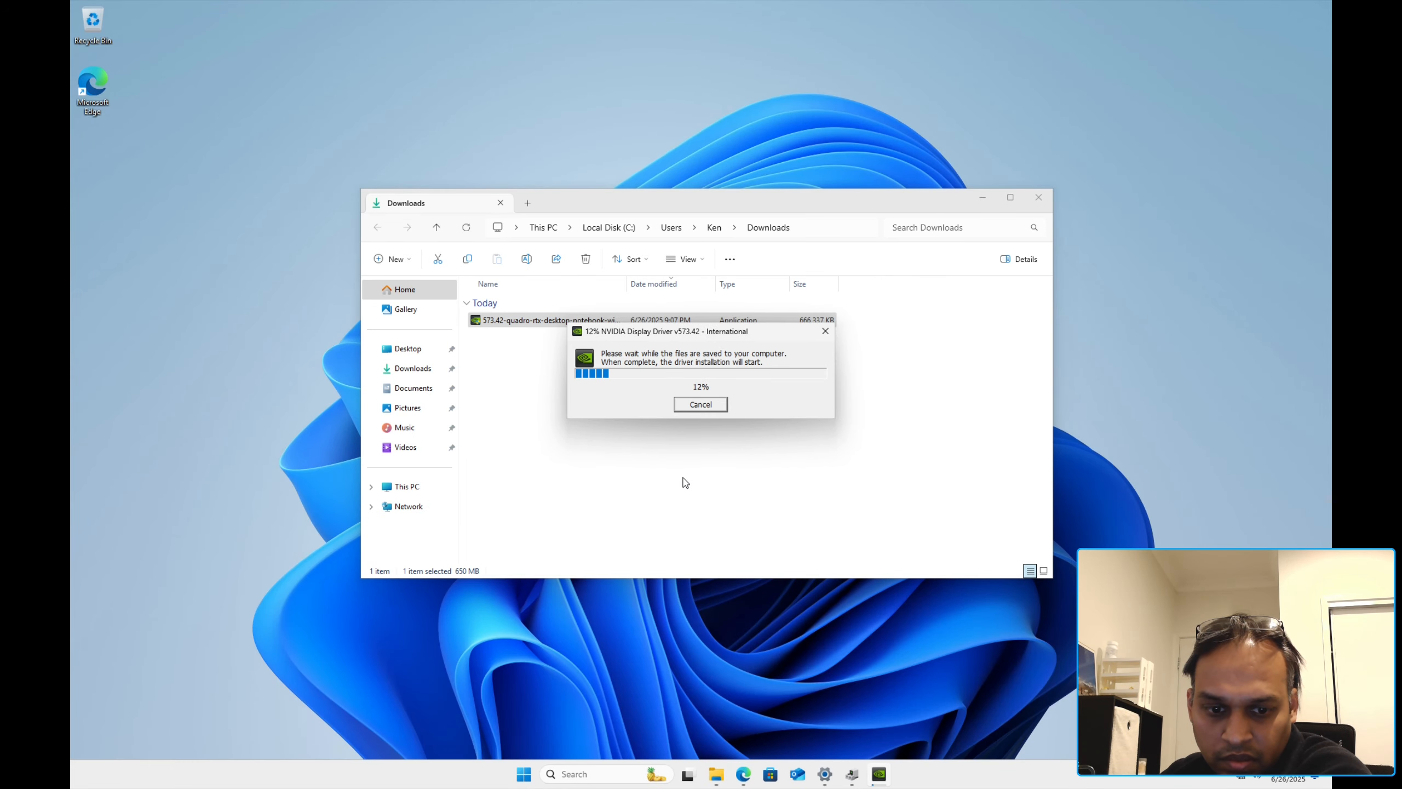
pyautogui.click(824, 774)
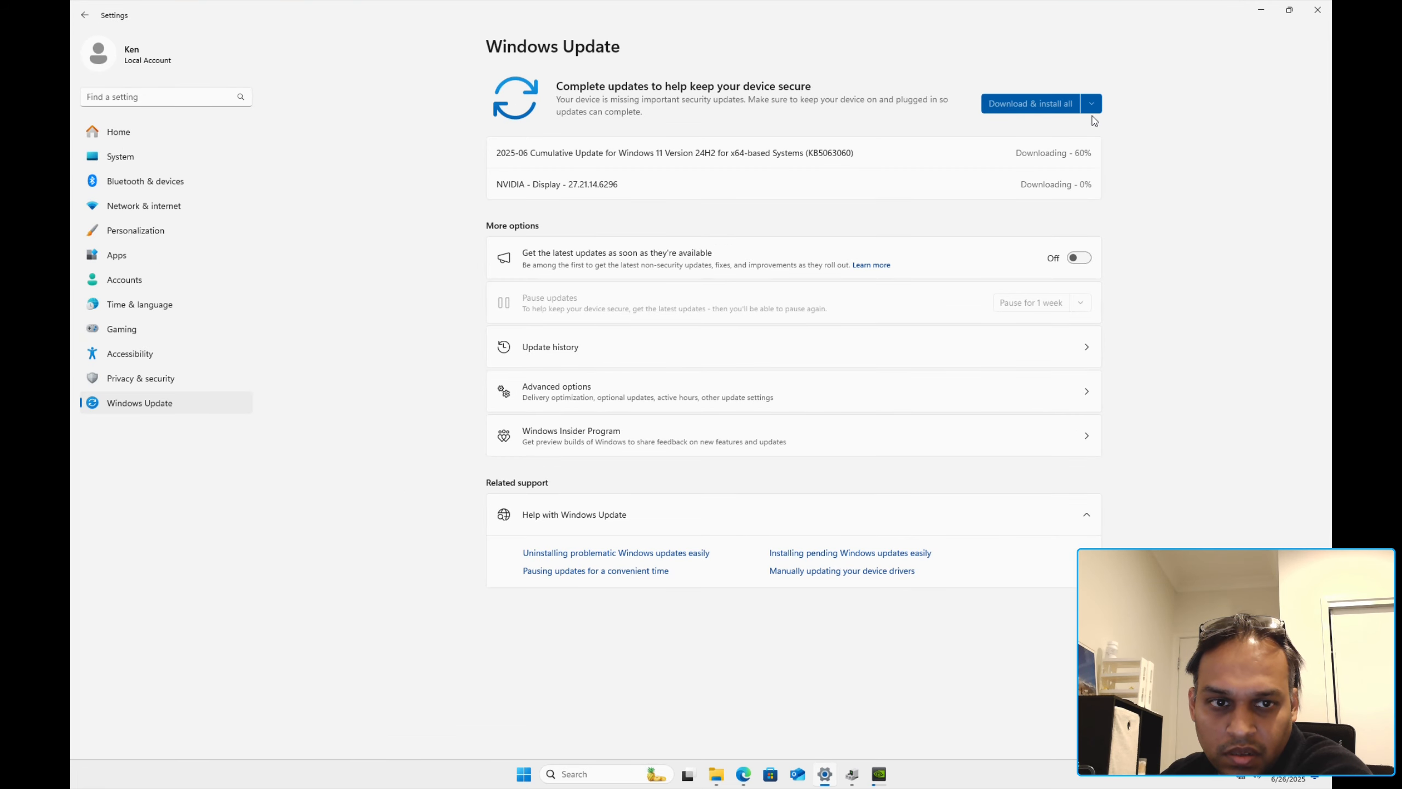
pyautogui.click(1265, 17)
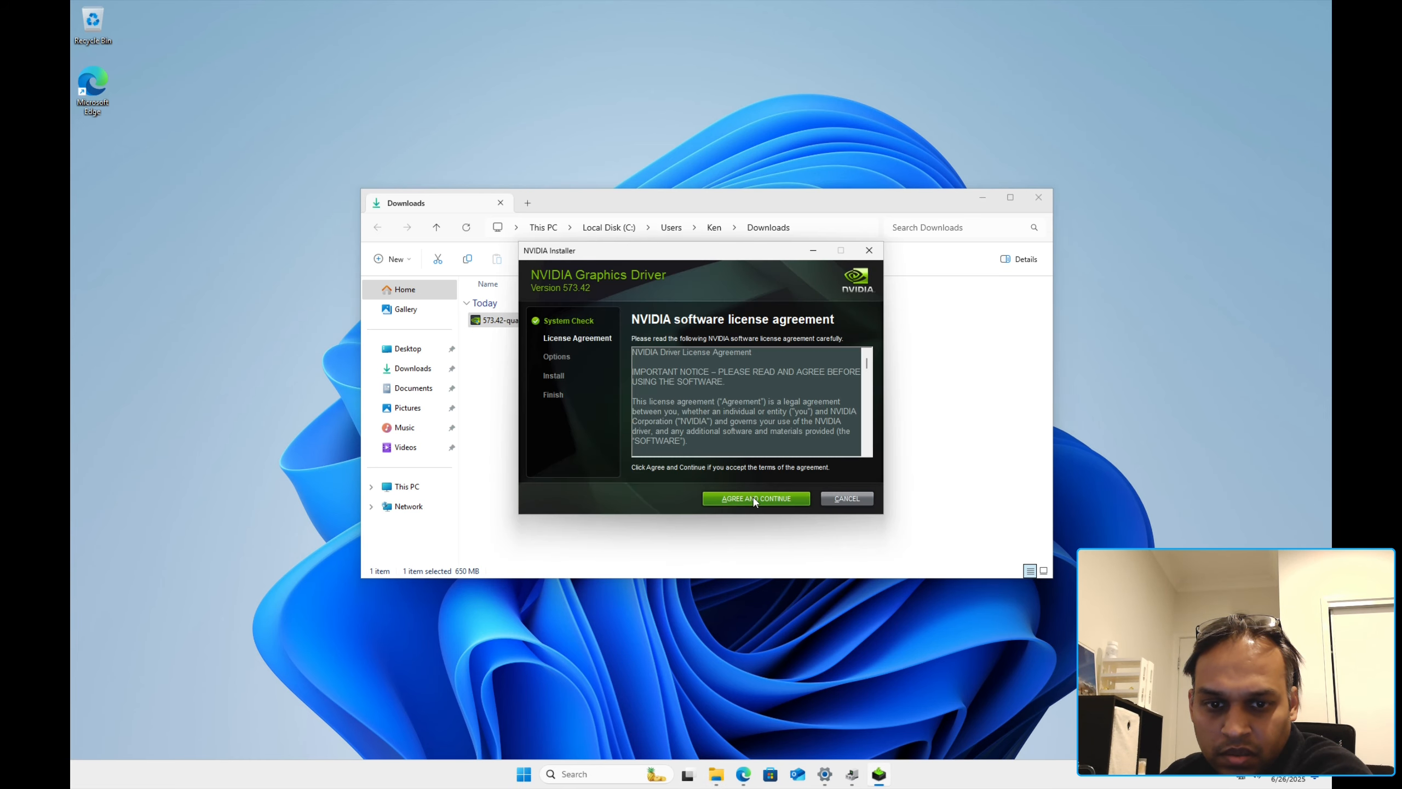
# Step: Accept the NVIDIA license, start the Express installation, and open Device Manager
pyautogui.click(755, 500)
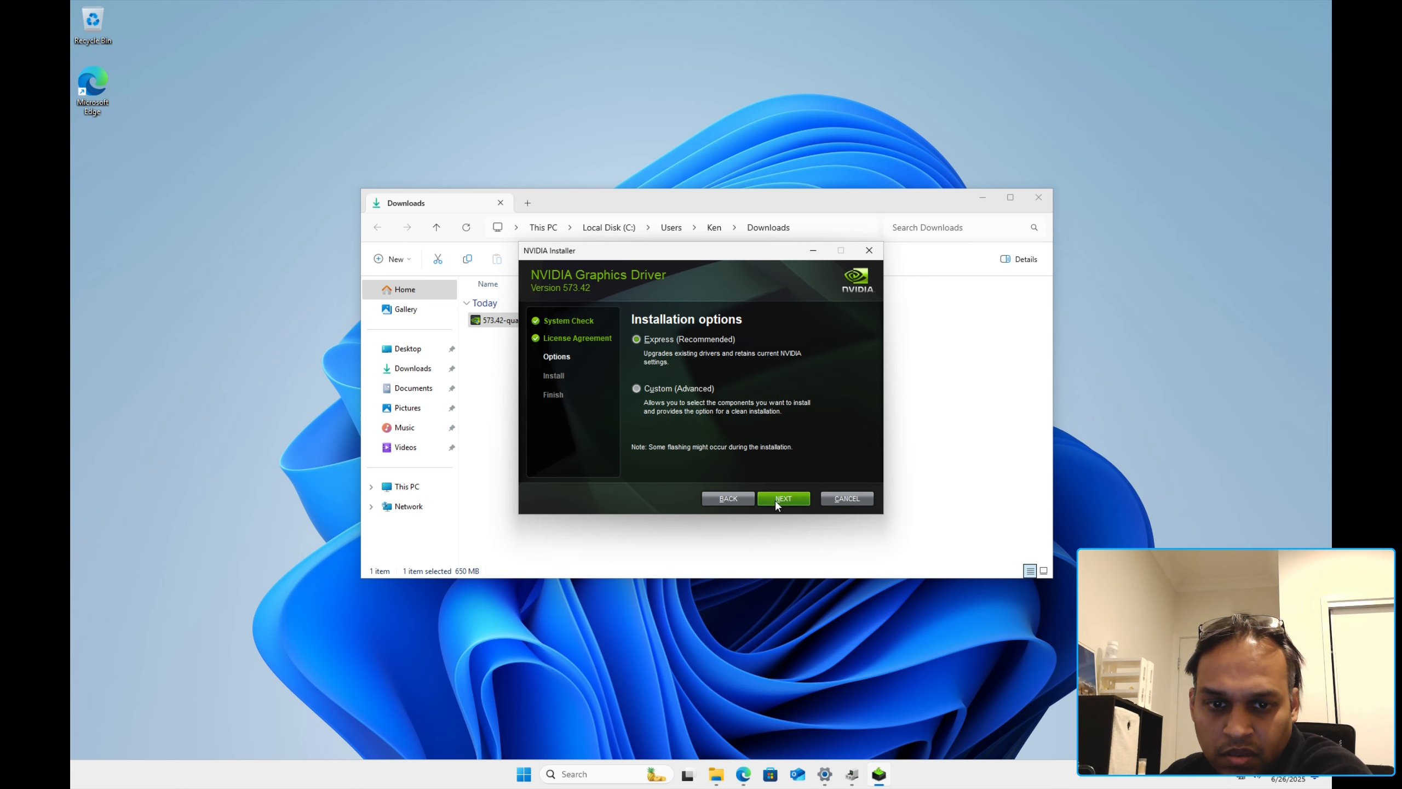
pyautogui.click(776, 500)
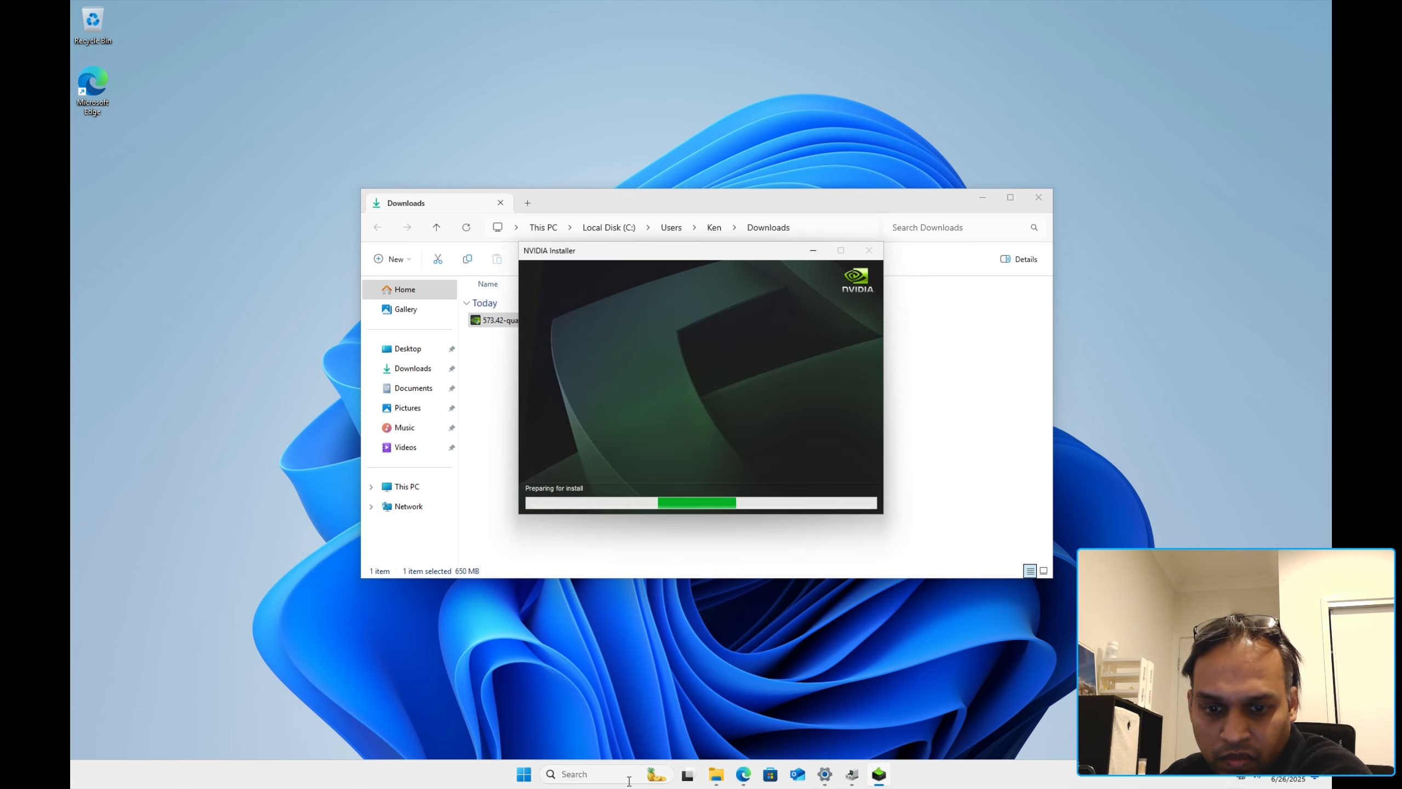
pyautogui.rightClick(523, 774)
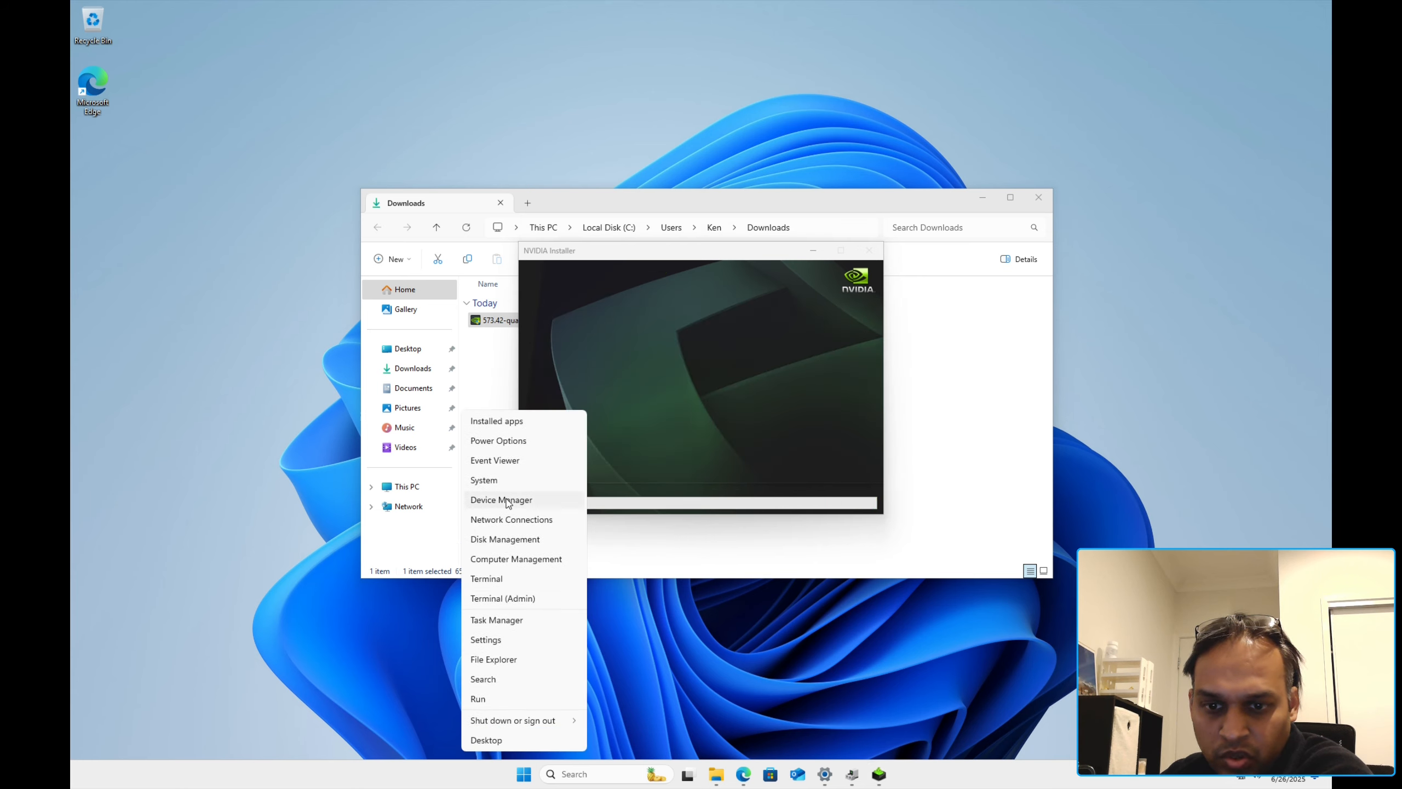
pyautogui.click(507, 500)
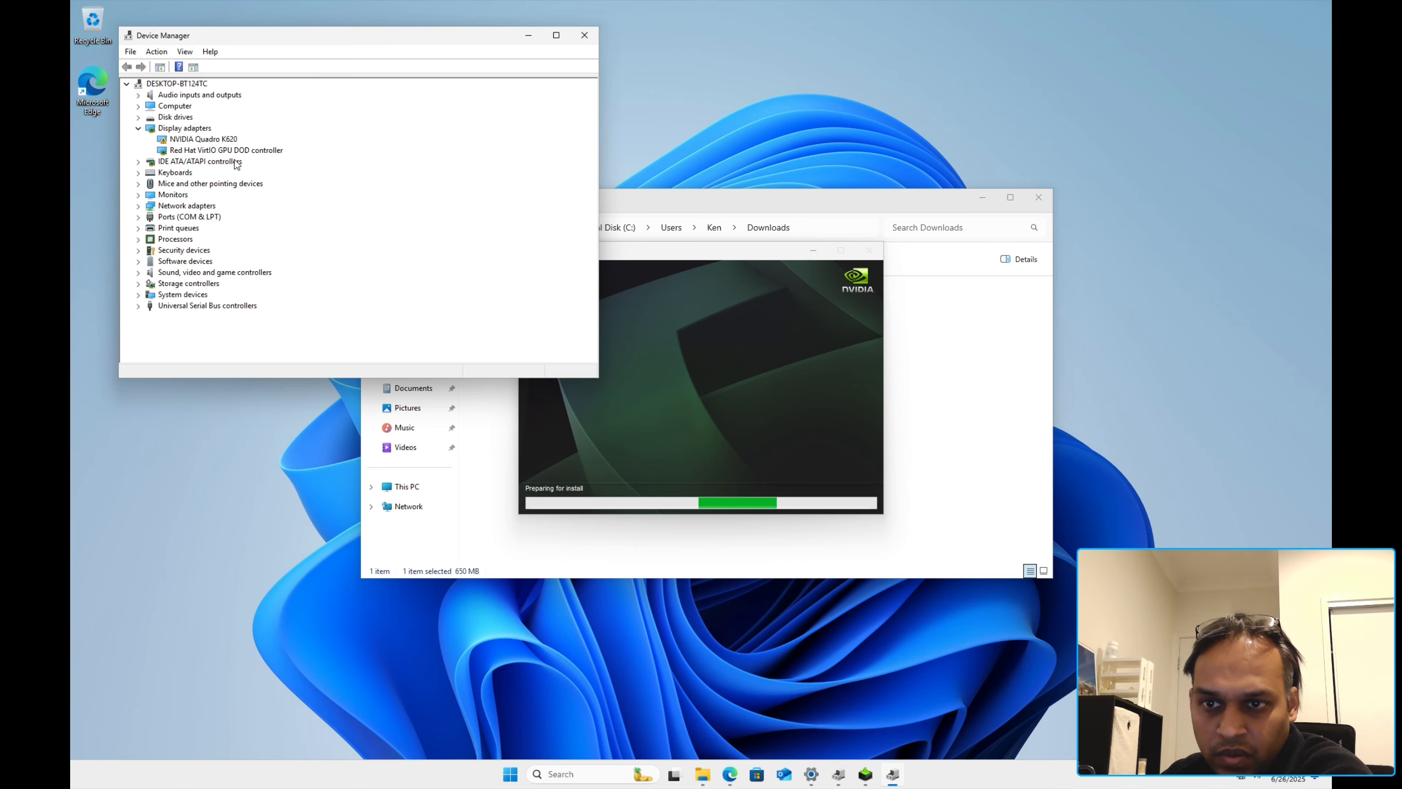
# Step: Arrange the installer and Downloads windows while checking Windows Update's NVIDIA download progress
pyautogui.click(686, 510)
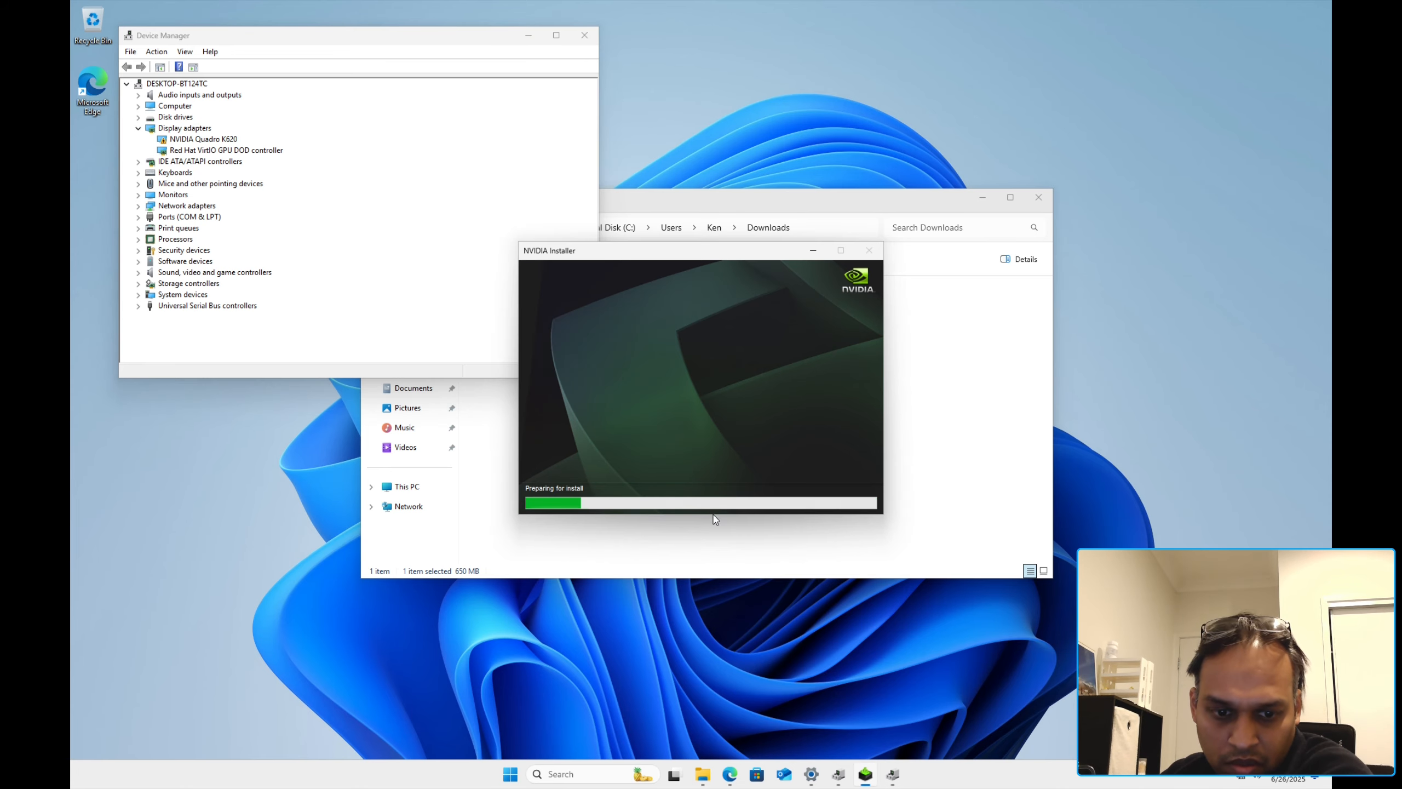
pyautogui.click(815, 779)
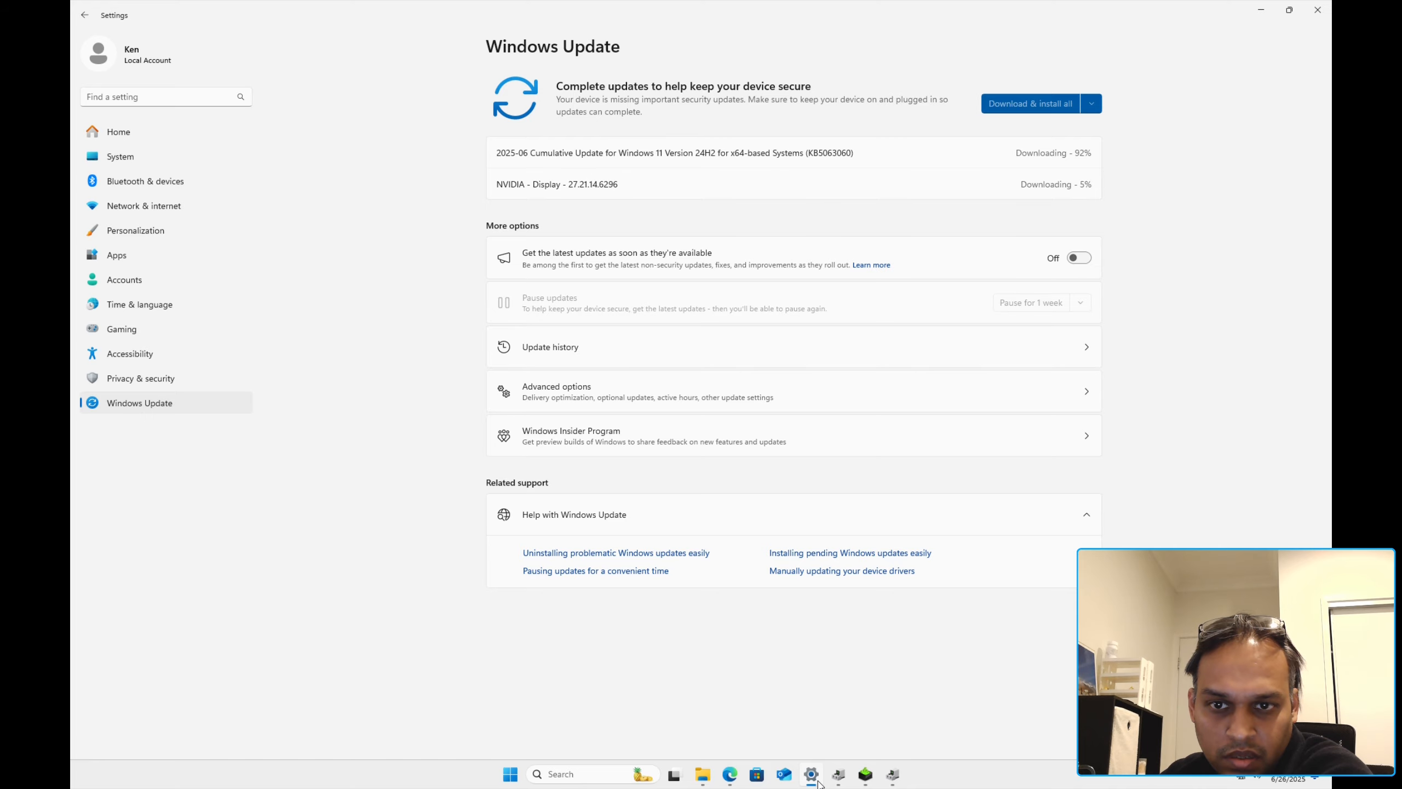
pyautogui.click(818, 783)
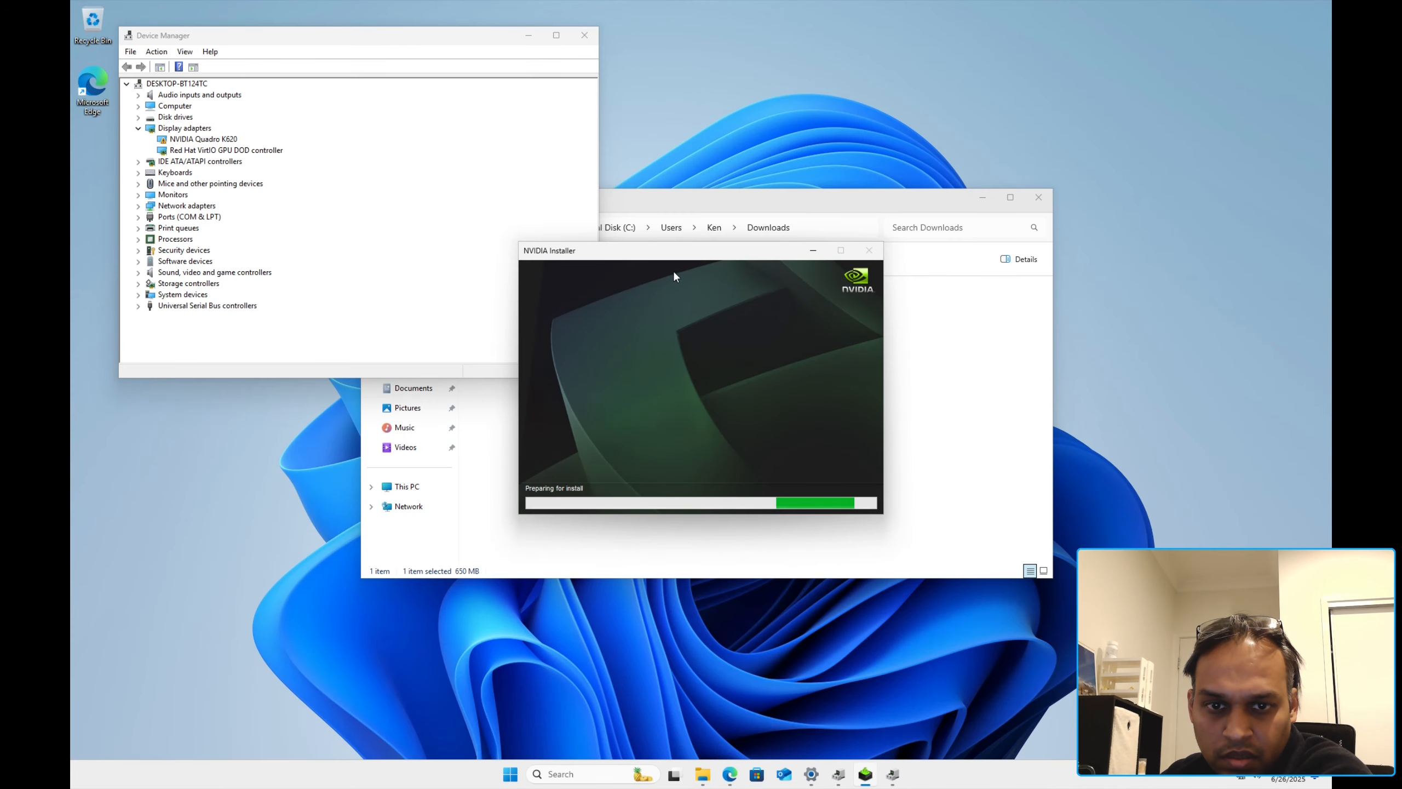
pyautogui.click(818, 779)
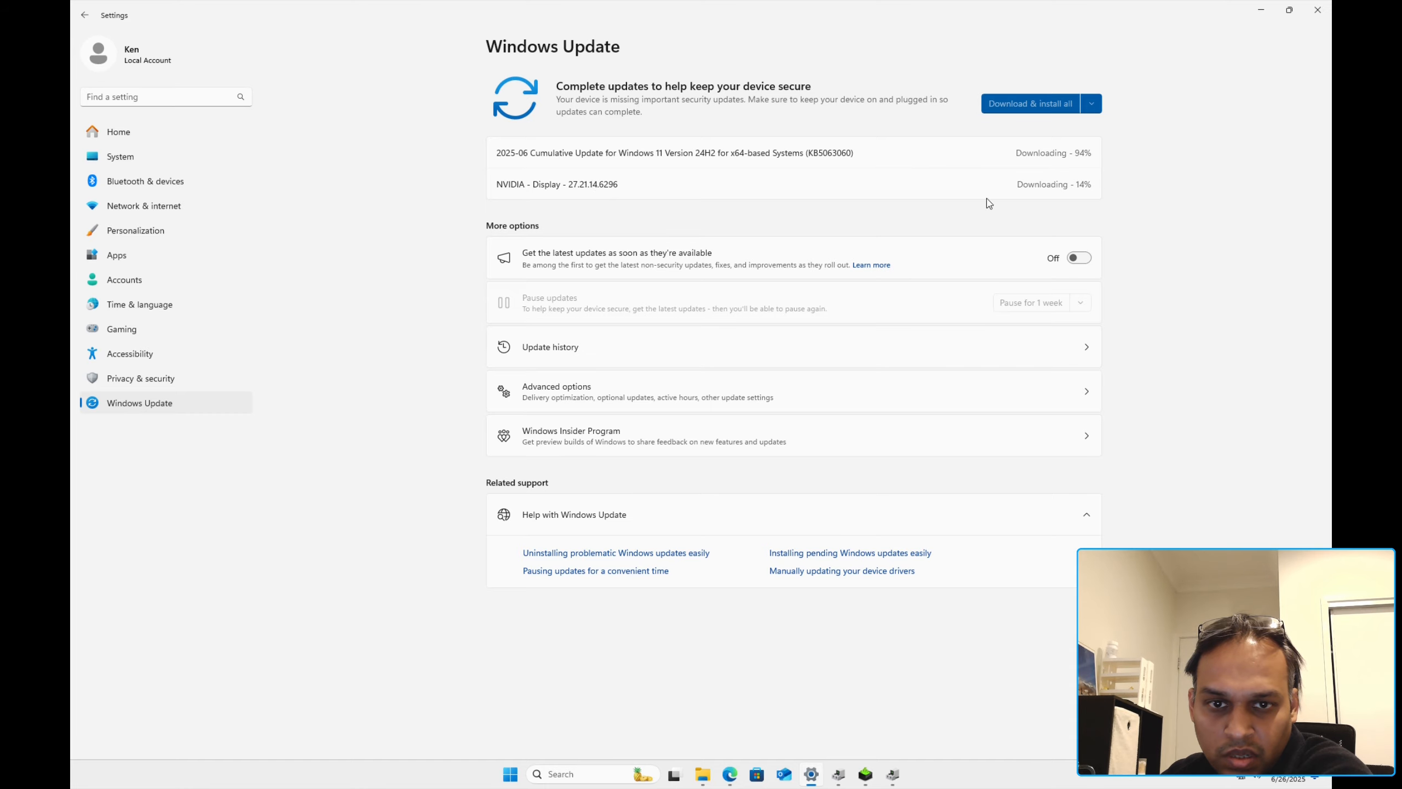
pyautogui.click(1260, 10)
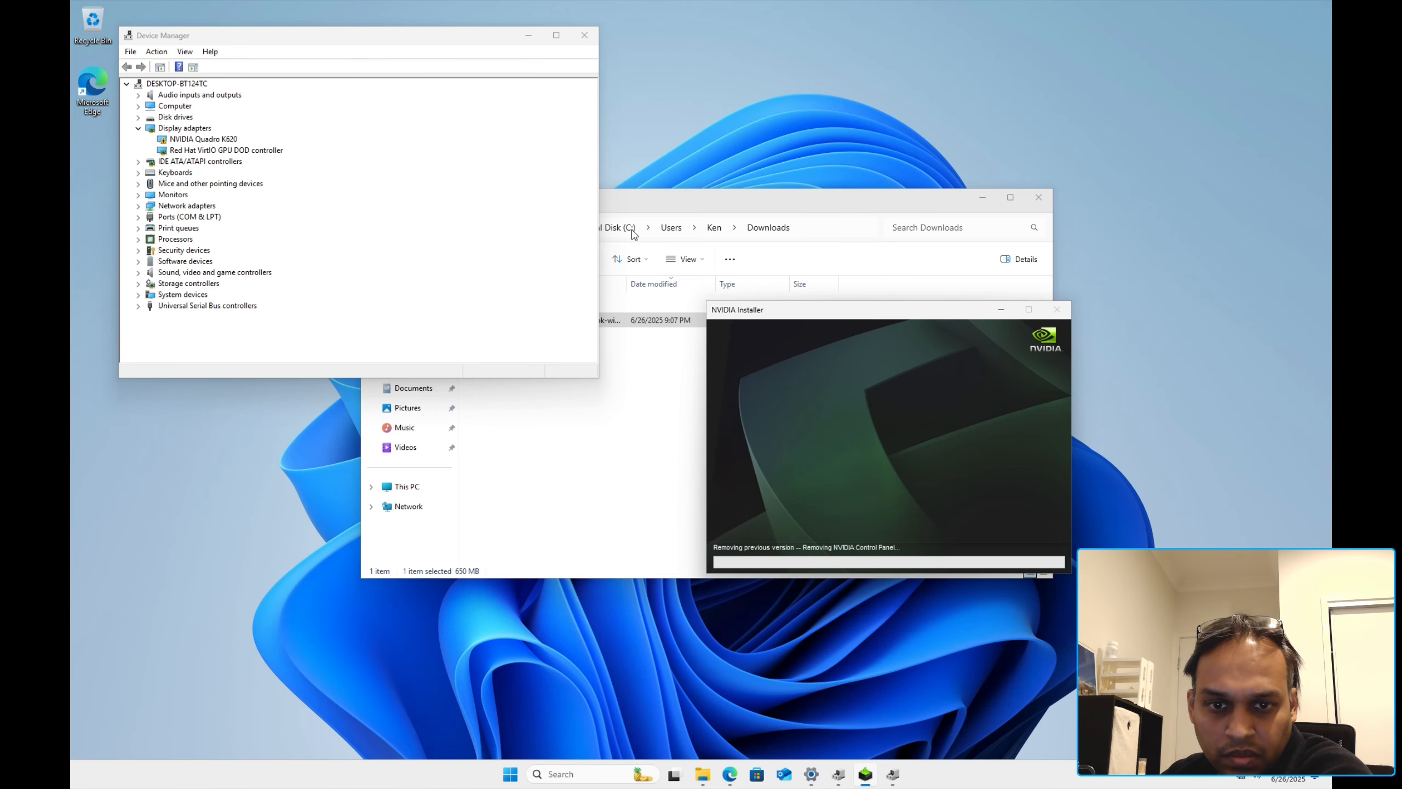
pyautogui.moveTo(661, 212); pyautogui.dragTo(394, 360)
pyautogui.click(716, 353)
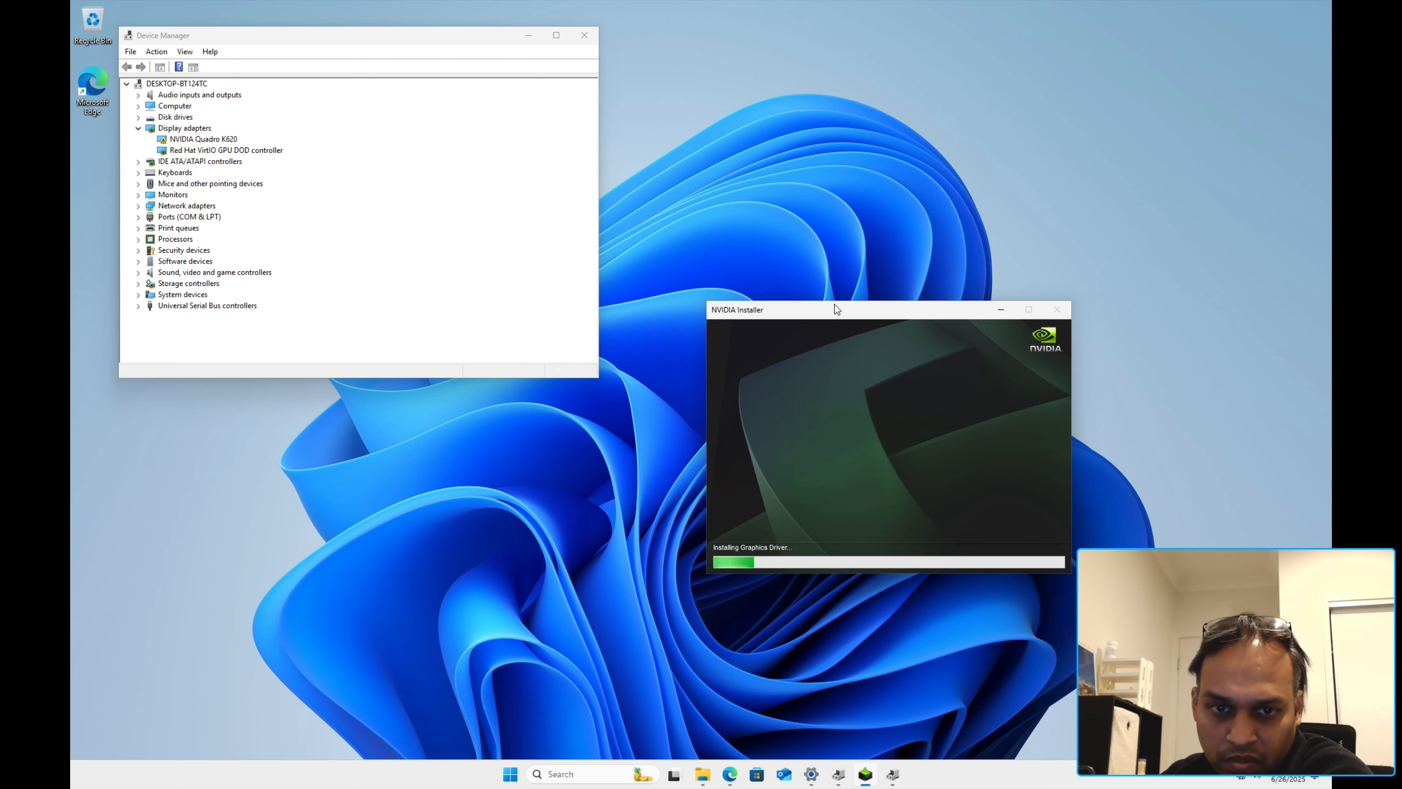
pyautogui.moveTo(836, 310); pyautogui.dragTo(765, 228)
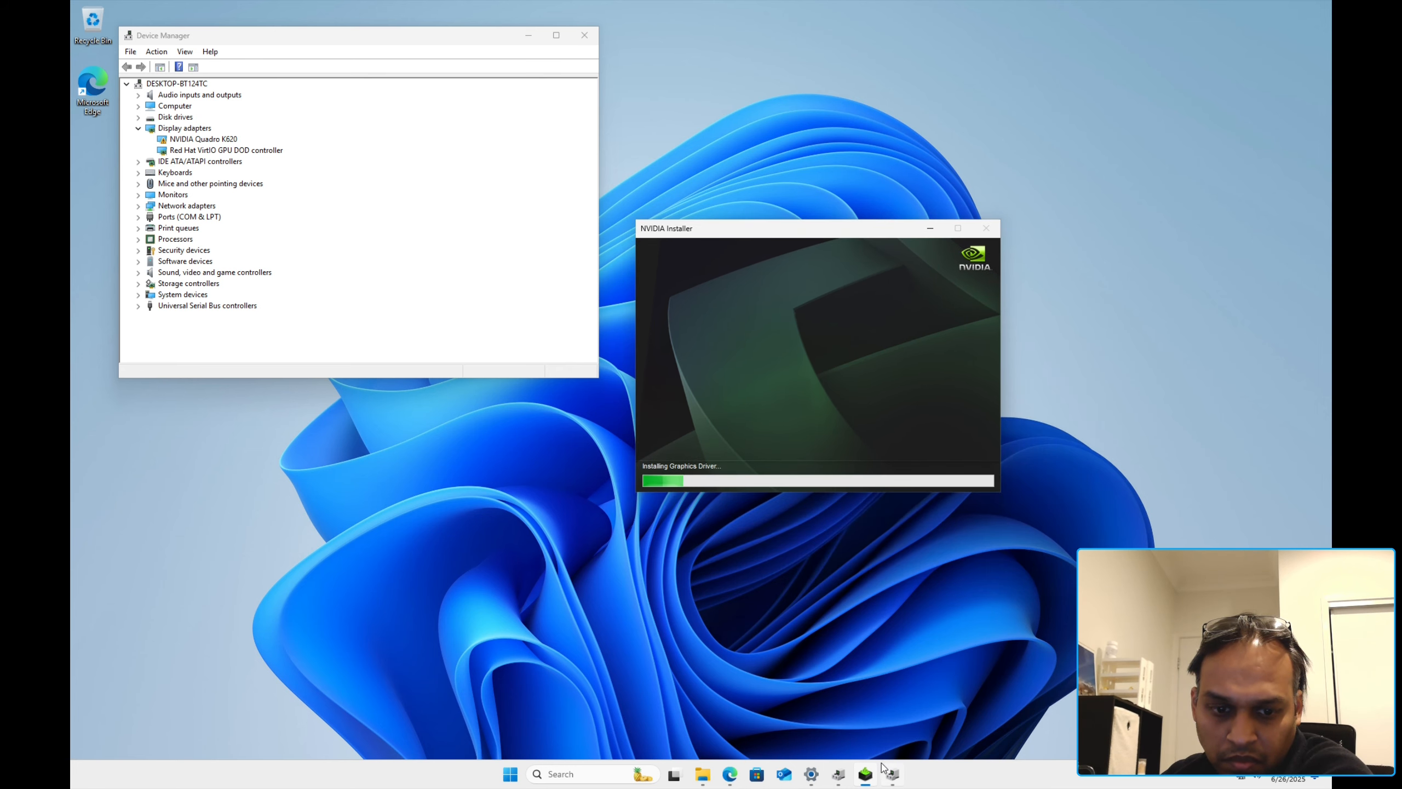
pyautogui.moveTo(892, 774)
pyautogui.click(811, 775)
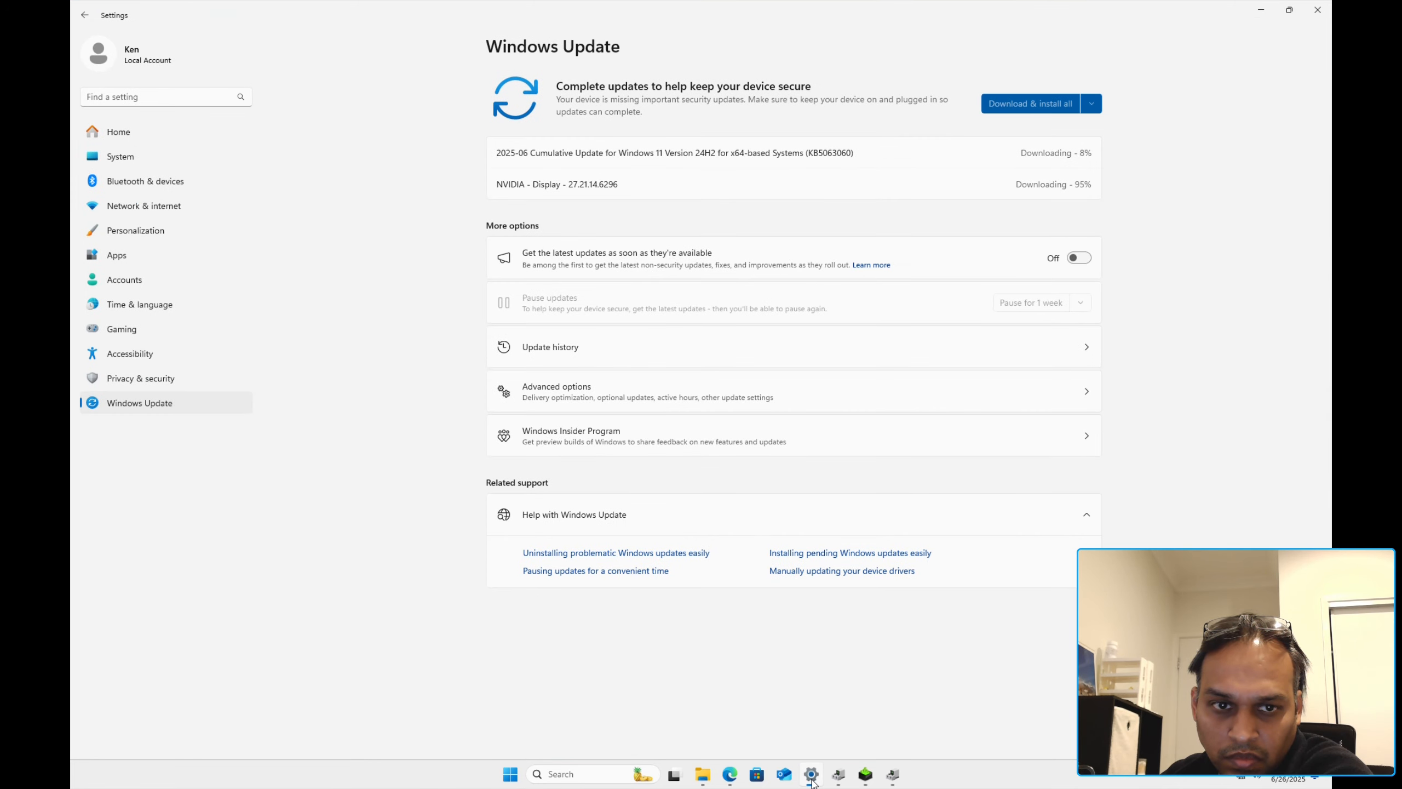
# Step: Minimize Windows Update settings and let the NVIDIA driver install finish
pyautogui.click(811, 776)
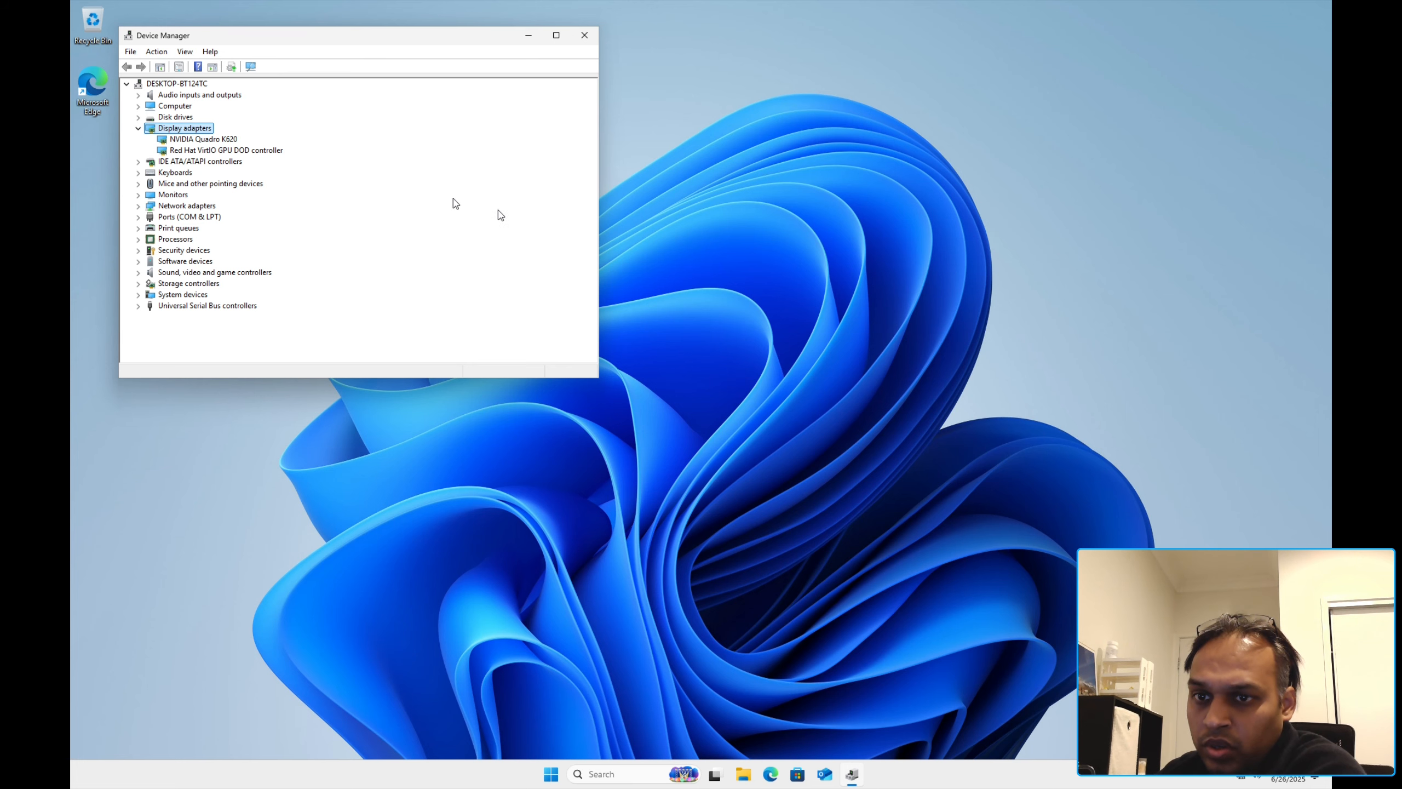
# Step: Check the Quadro K620's device status in its properties, then close it and Device Manager
pyautogui.doubleClick(203, 140)
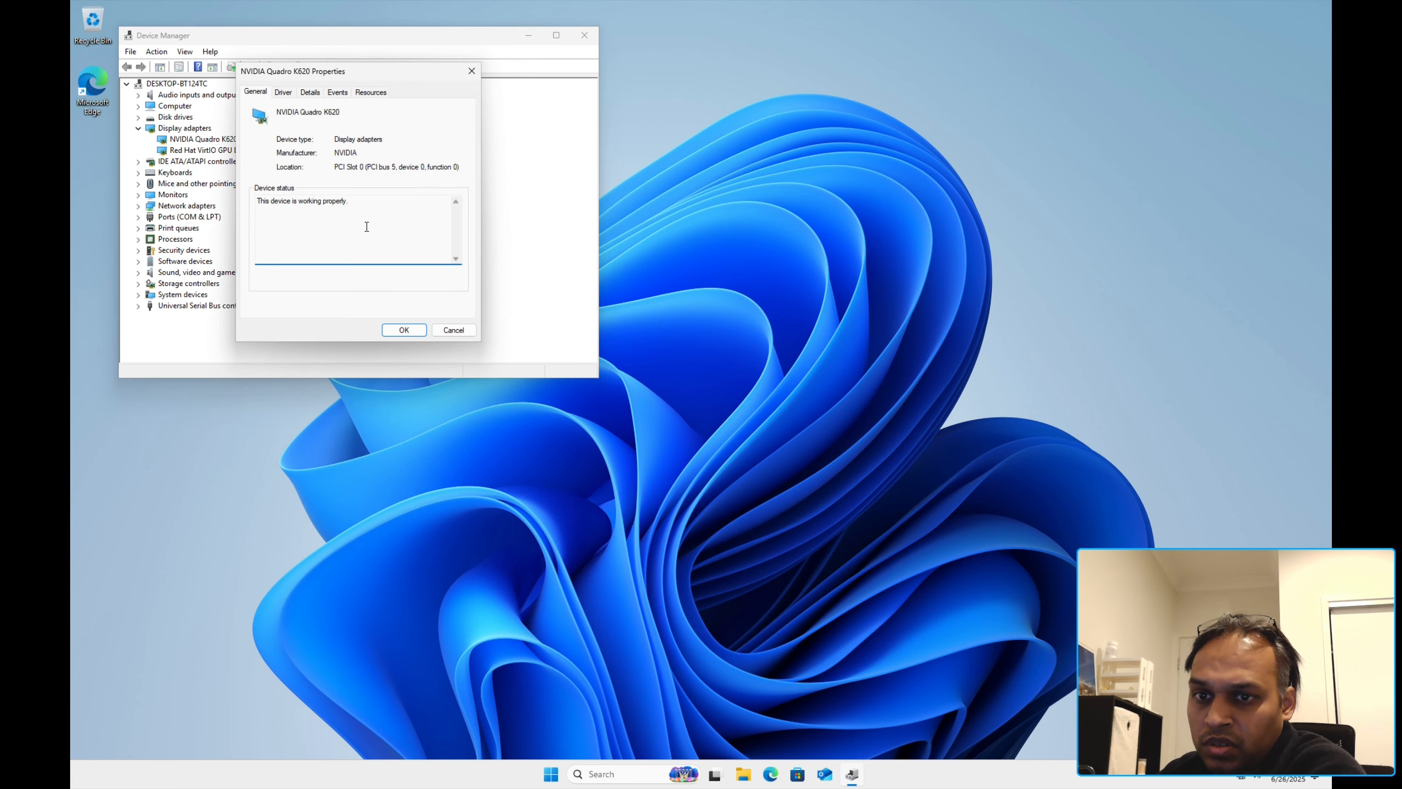
pyautogui.moveTo(367, 226); pyautogui.dragTo(223, 190)
pyautogui.click(371, 225)
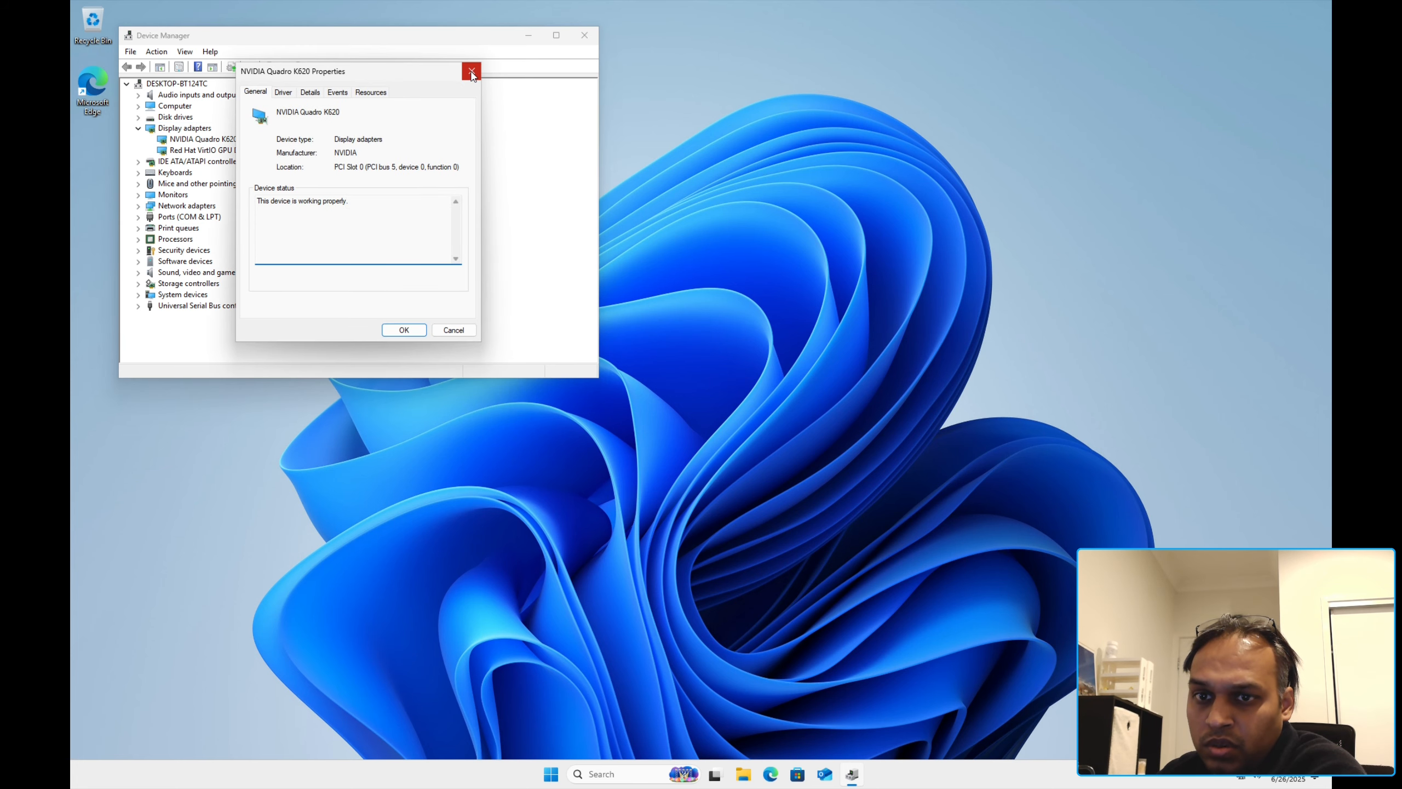
pyautogui.click(471, 71)
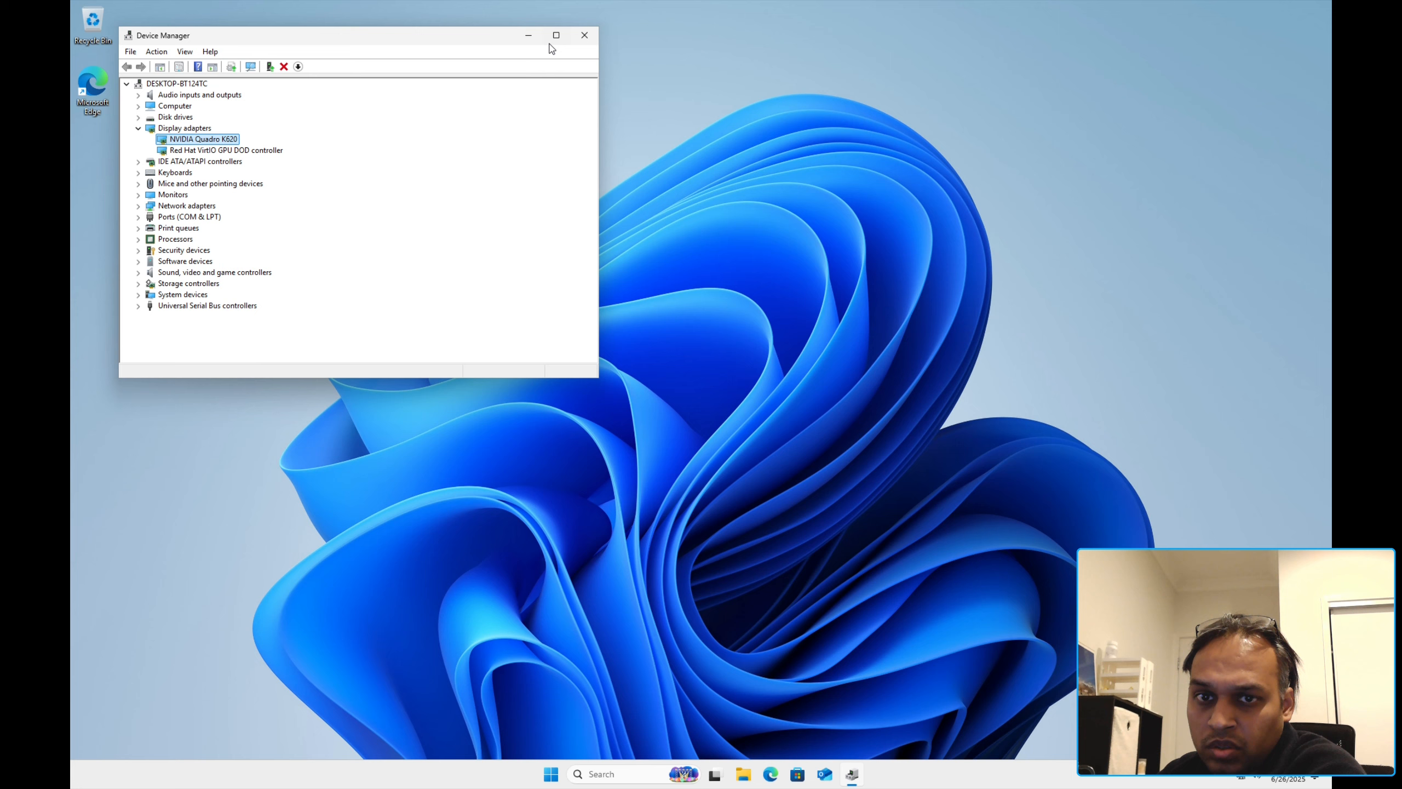
pyautogui.click(584, 35)
# Step: View the Quadro K620 as GPU 0 in maximized Task Manager's Performance page, then close it
pyautogui.rightClick(975, 784)
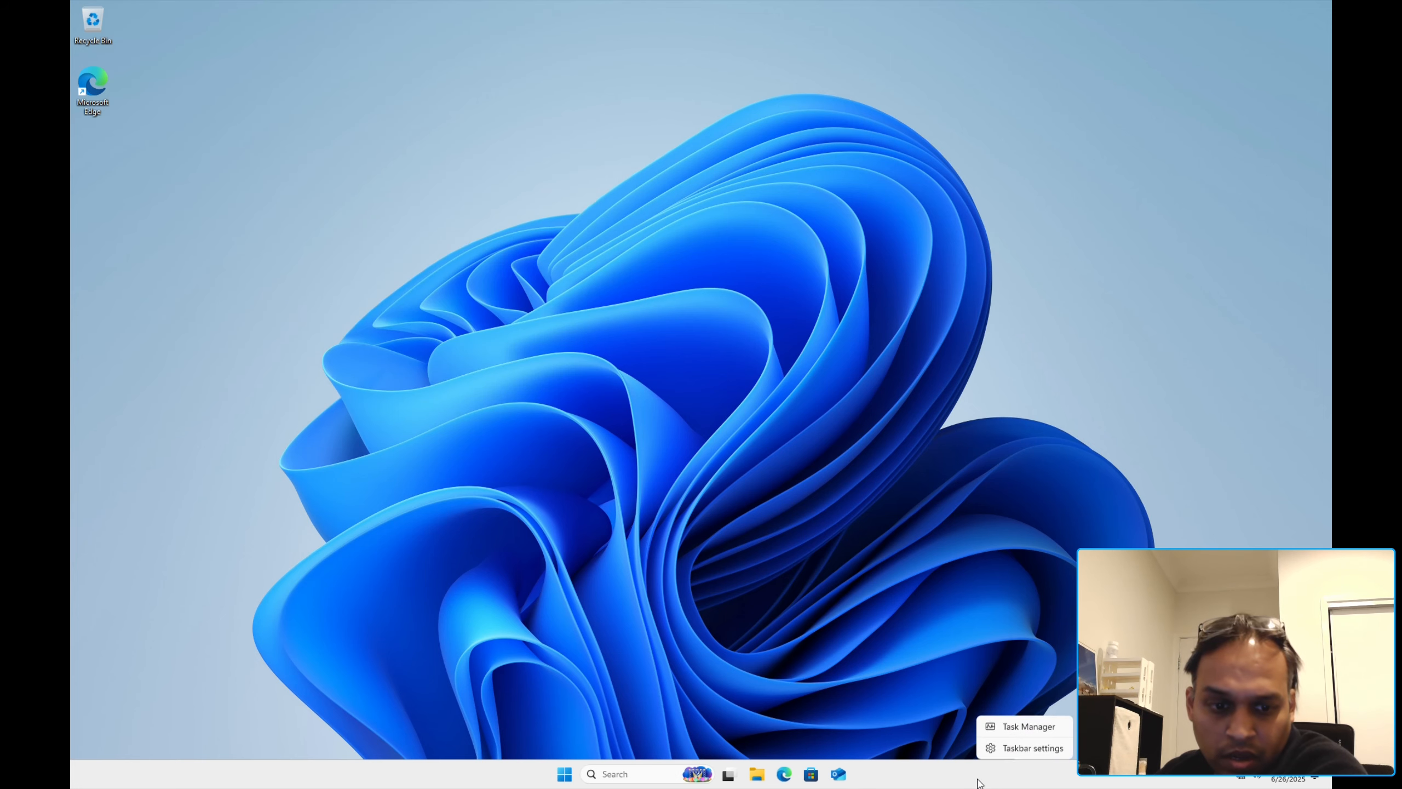
pyautogui.rightClick(562, 774)
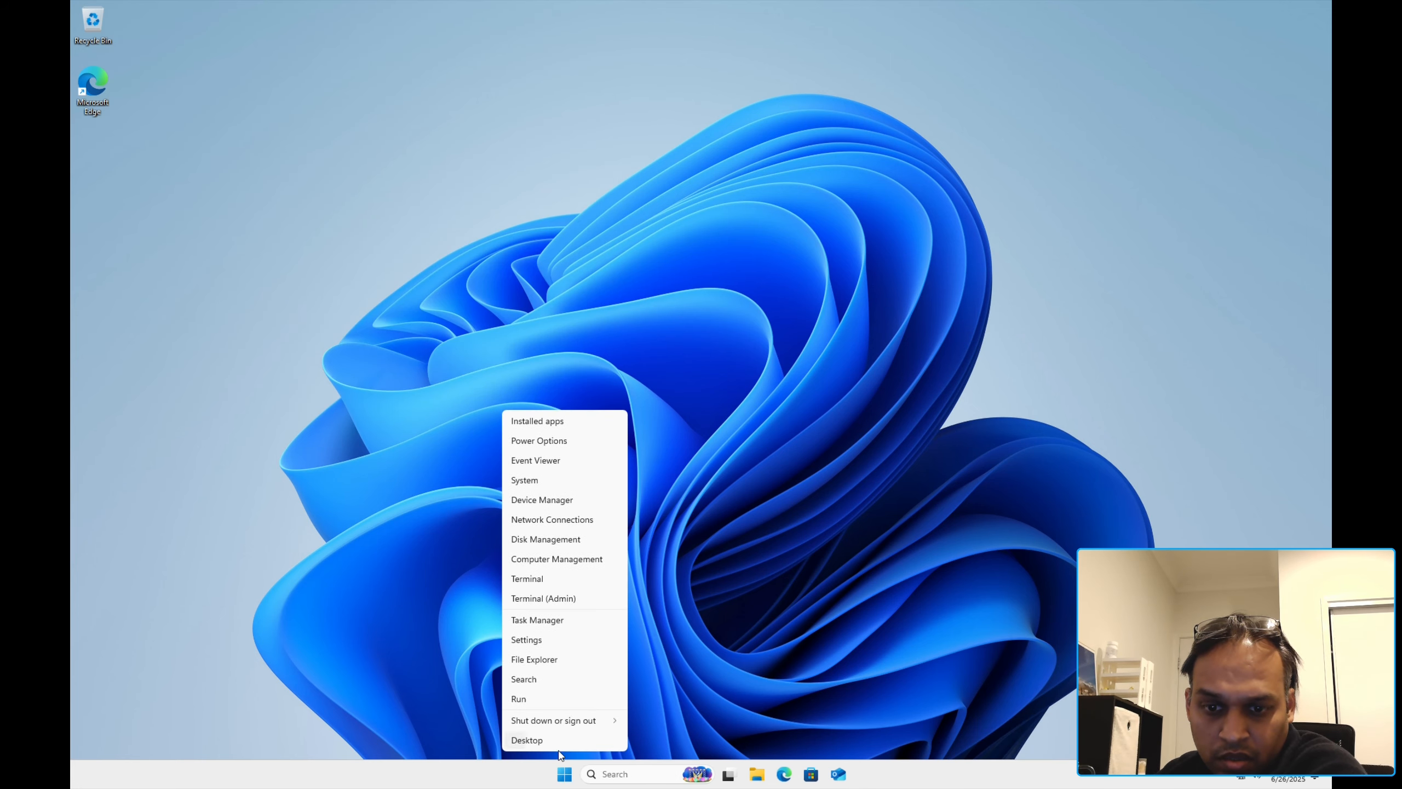
pyautogui.rightClick(900, 781)
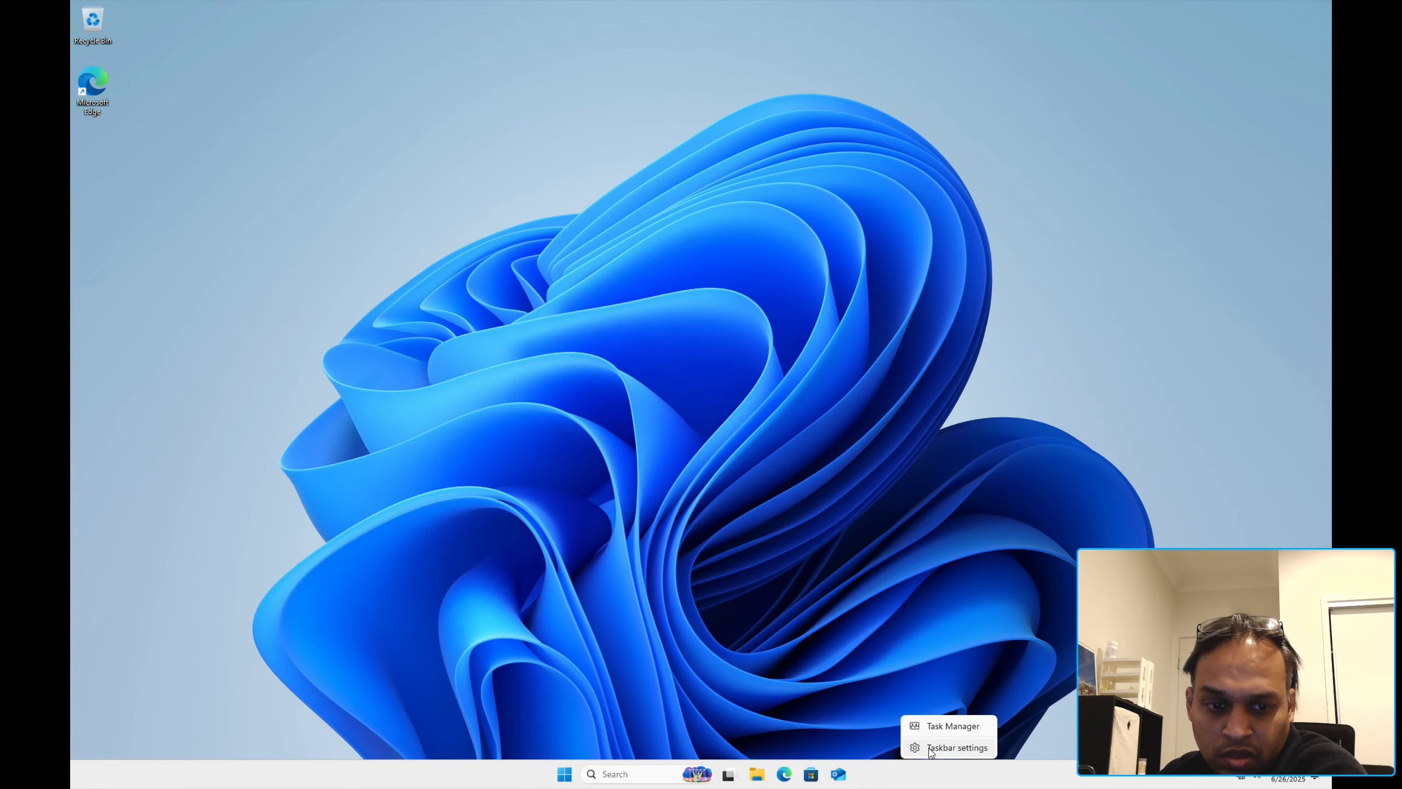
pyautogui.click(929, 748)
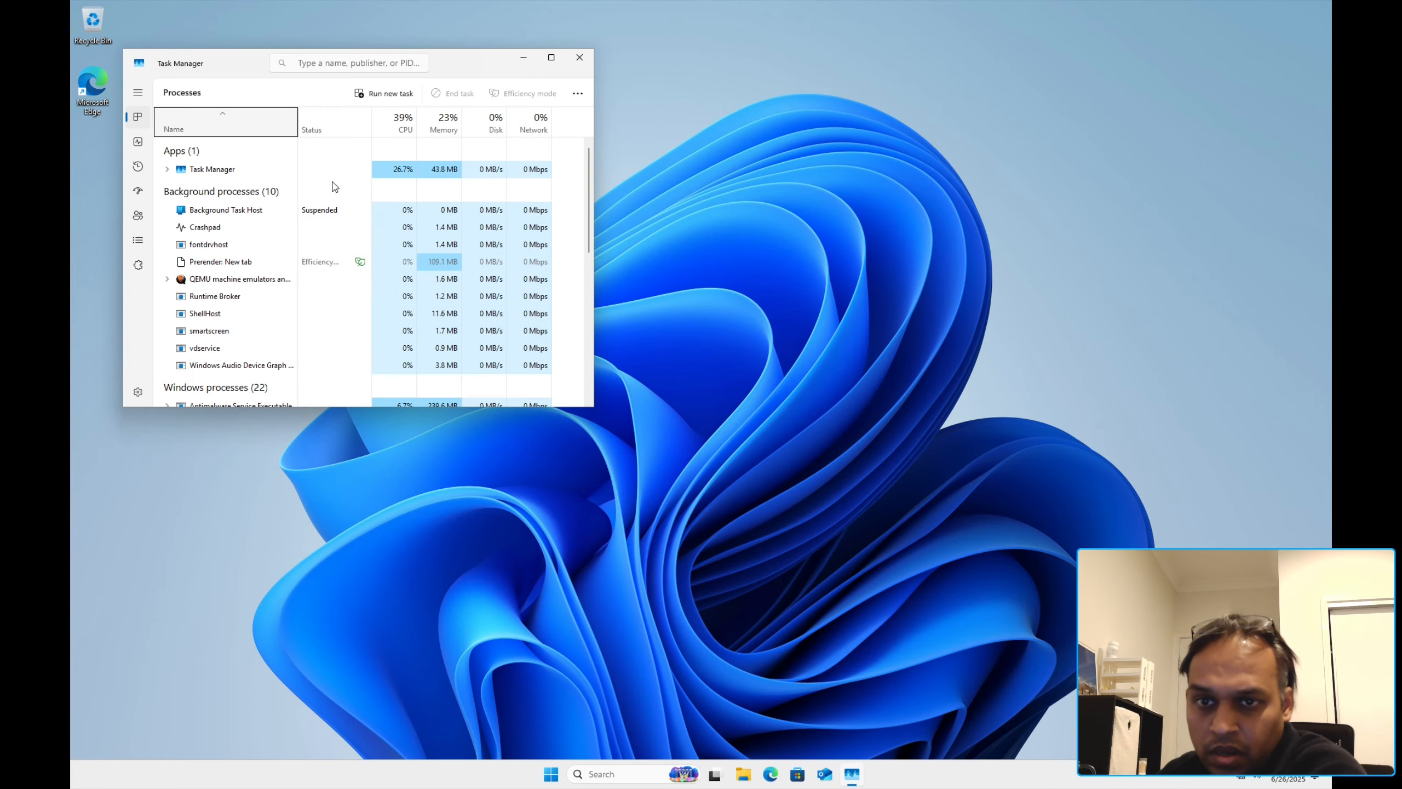
pyautogui.doubleClick(447, 65)
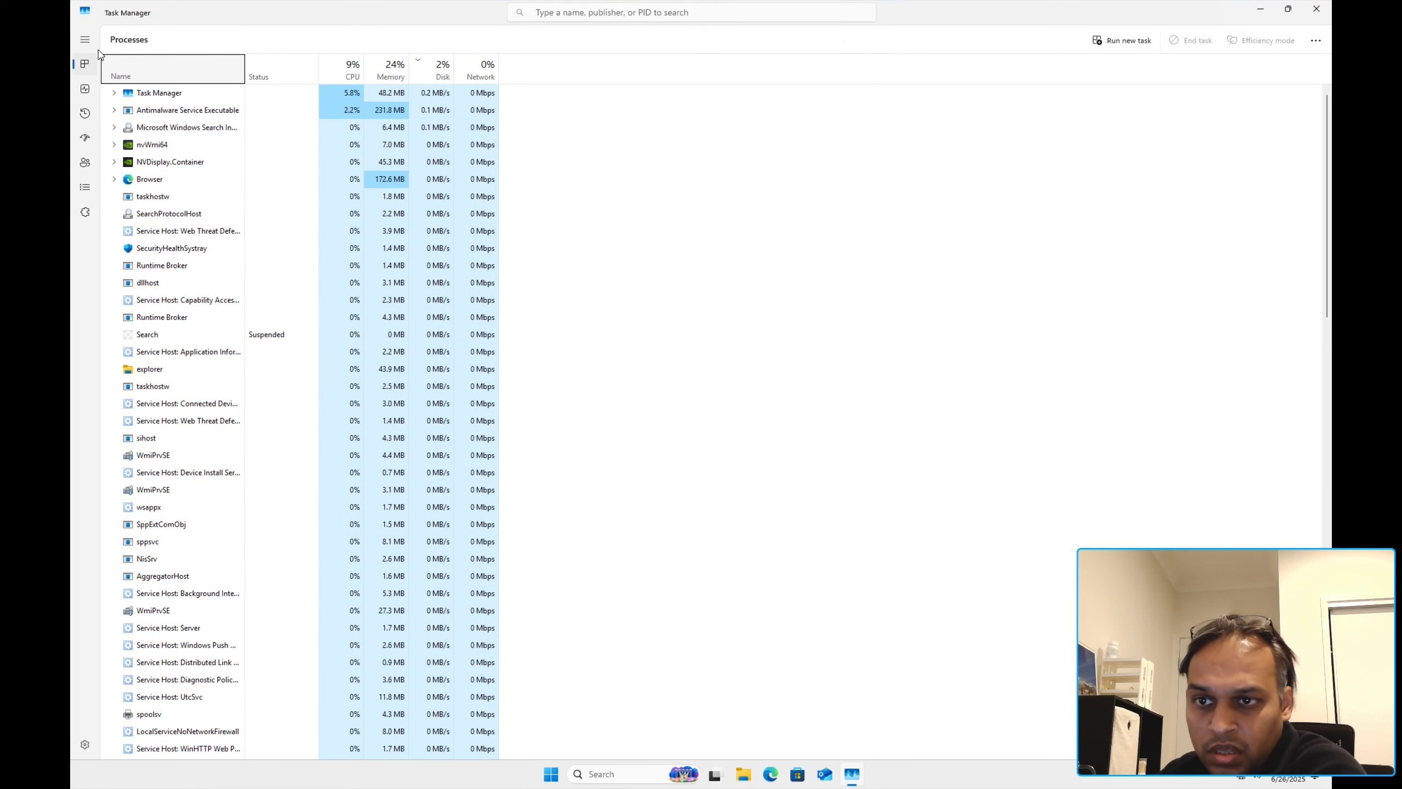
pyautogui.click(84, 40)
pyautogui.click(123, 89)
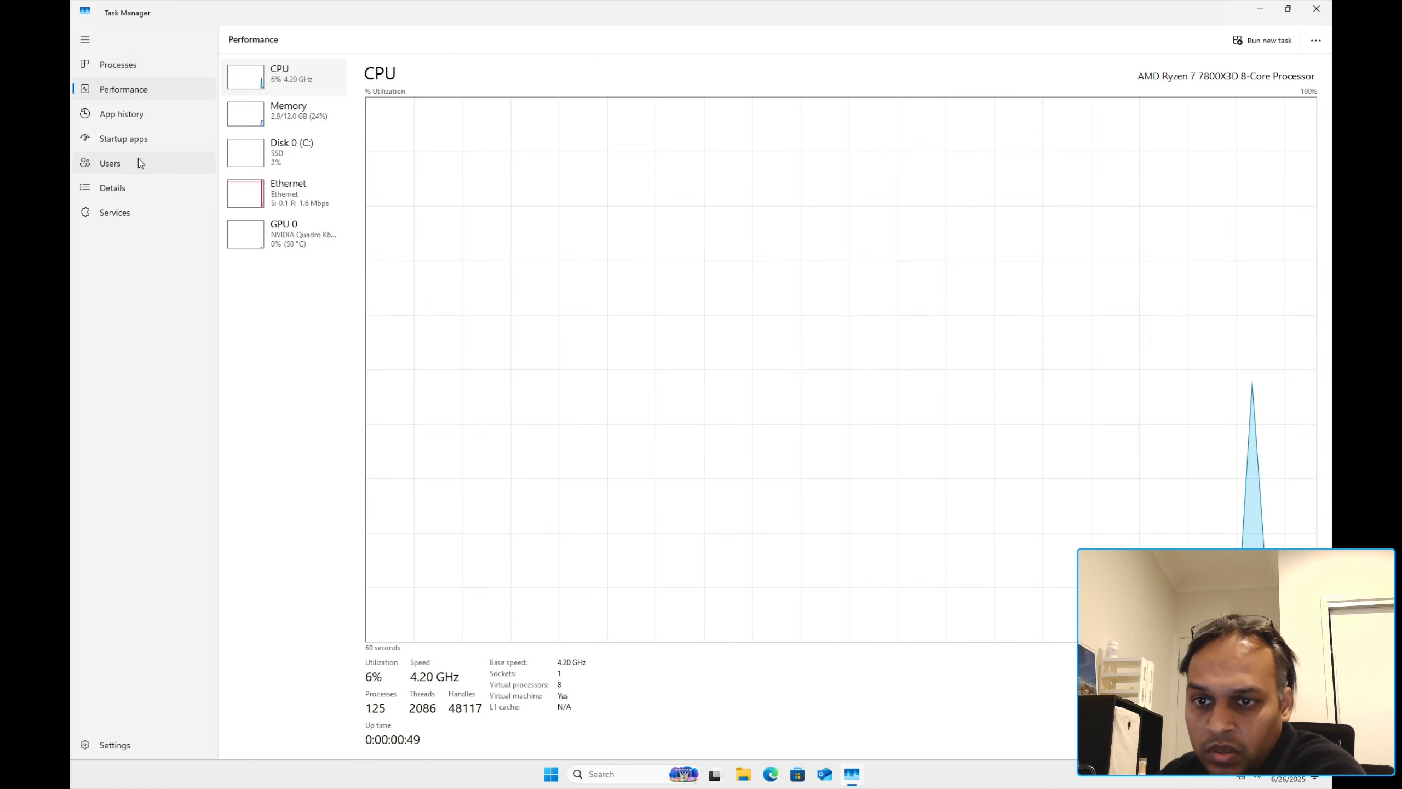
pyautogui.click(305, 246)
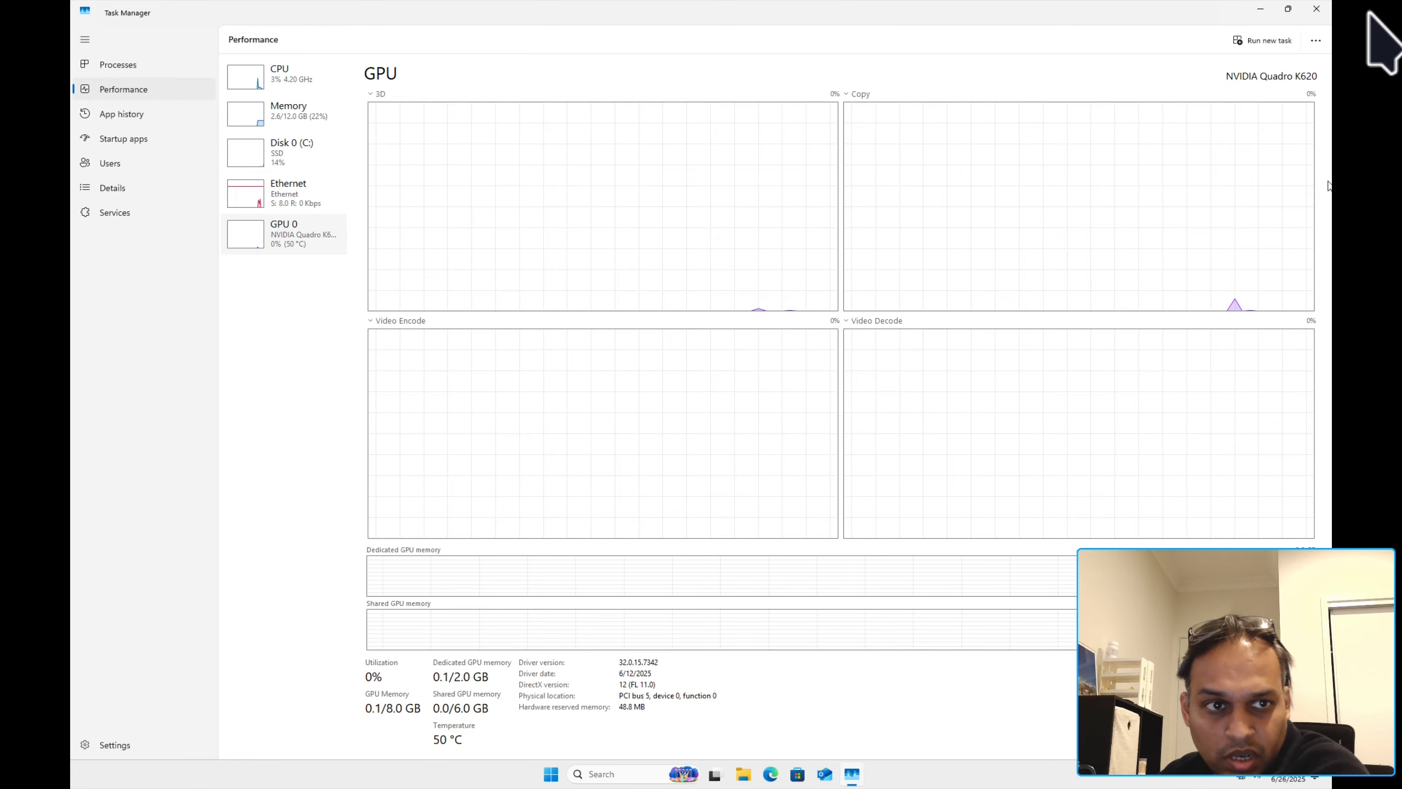
pyautogui.click(1318, 10)
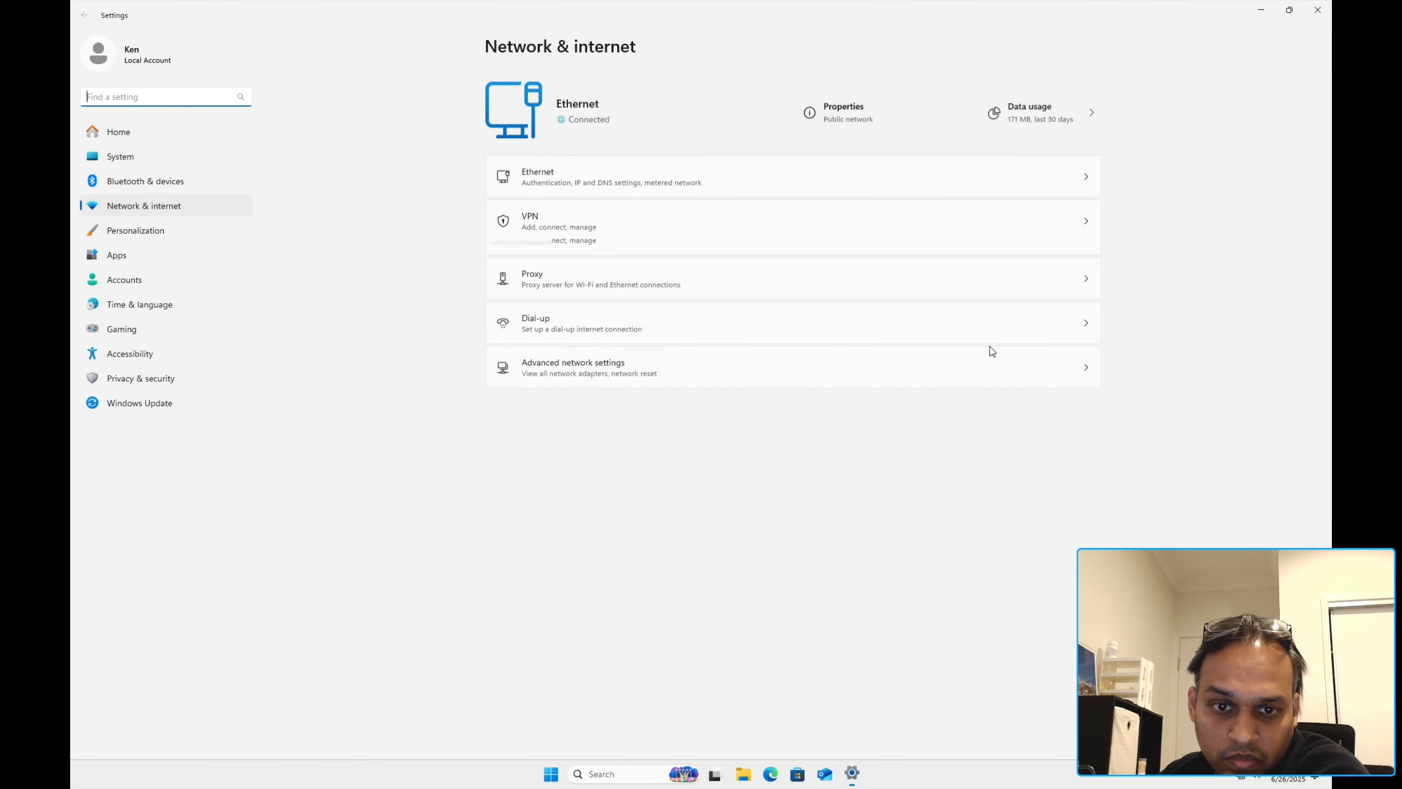
# Step: Read the Ethernet IPv4 address 192.168.3.32, close Settings, and bring up the Start menu
pyautogui.click(754, 180)
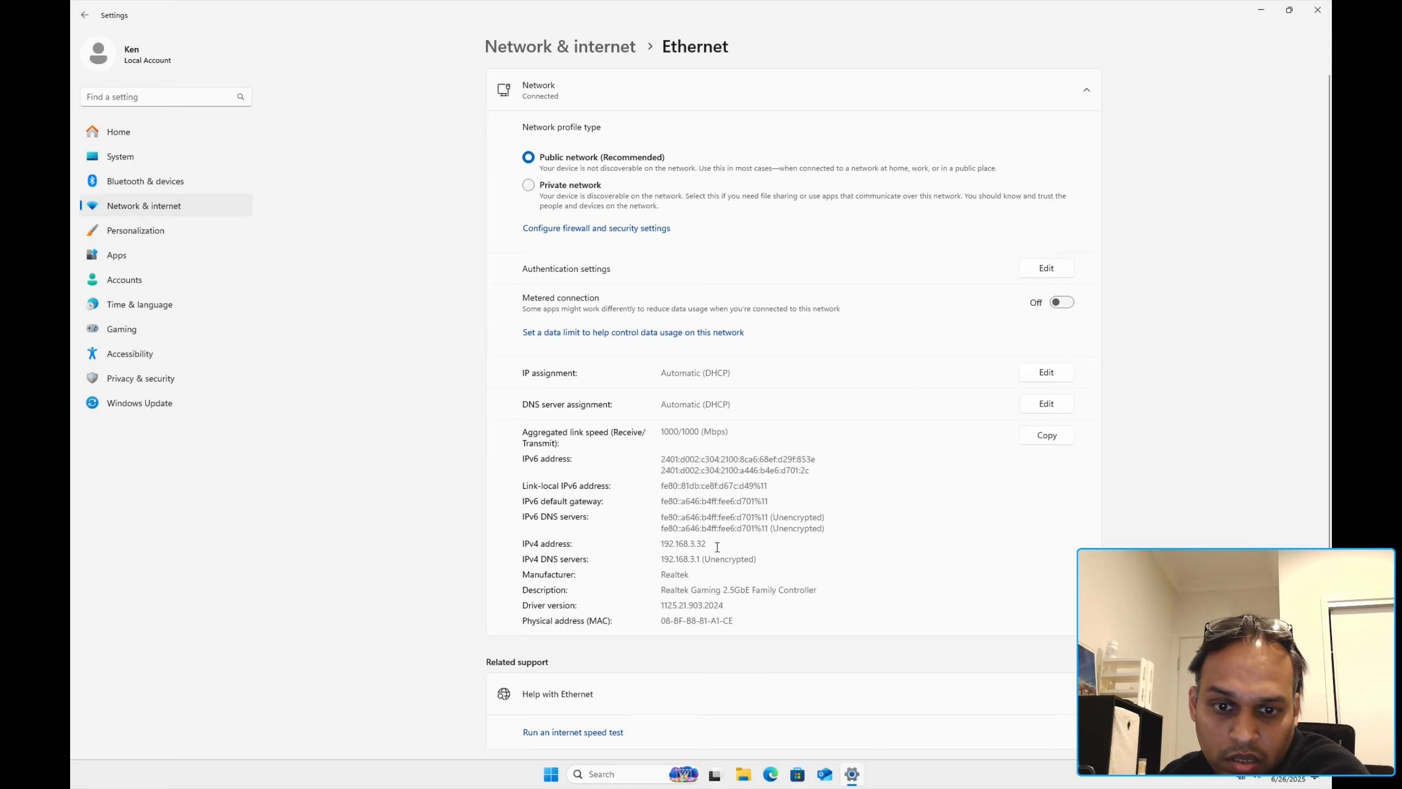
pyautogui.click(838, 542)
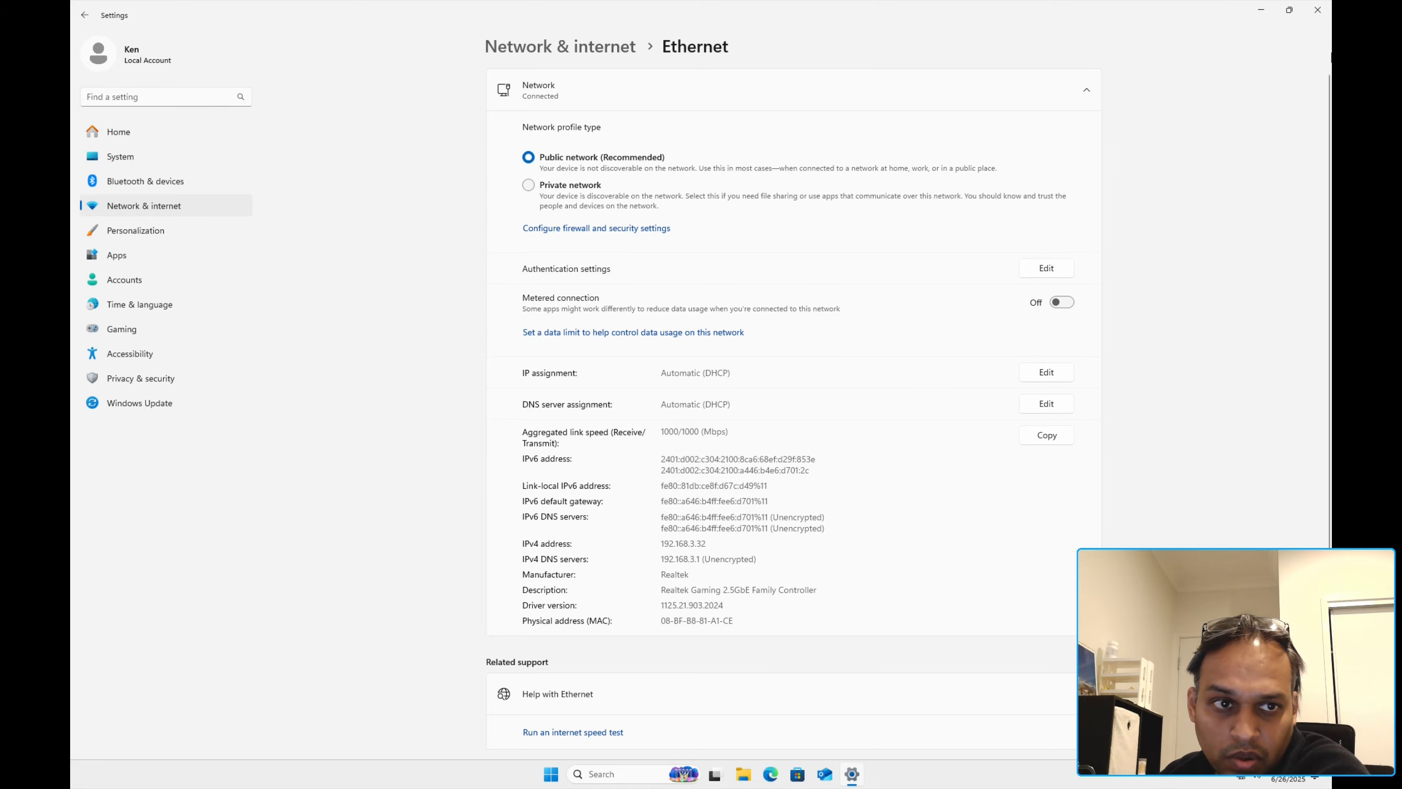
pyautogui.click(1317, 10)
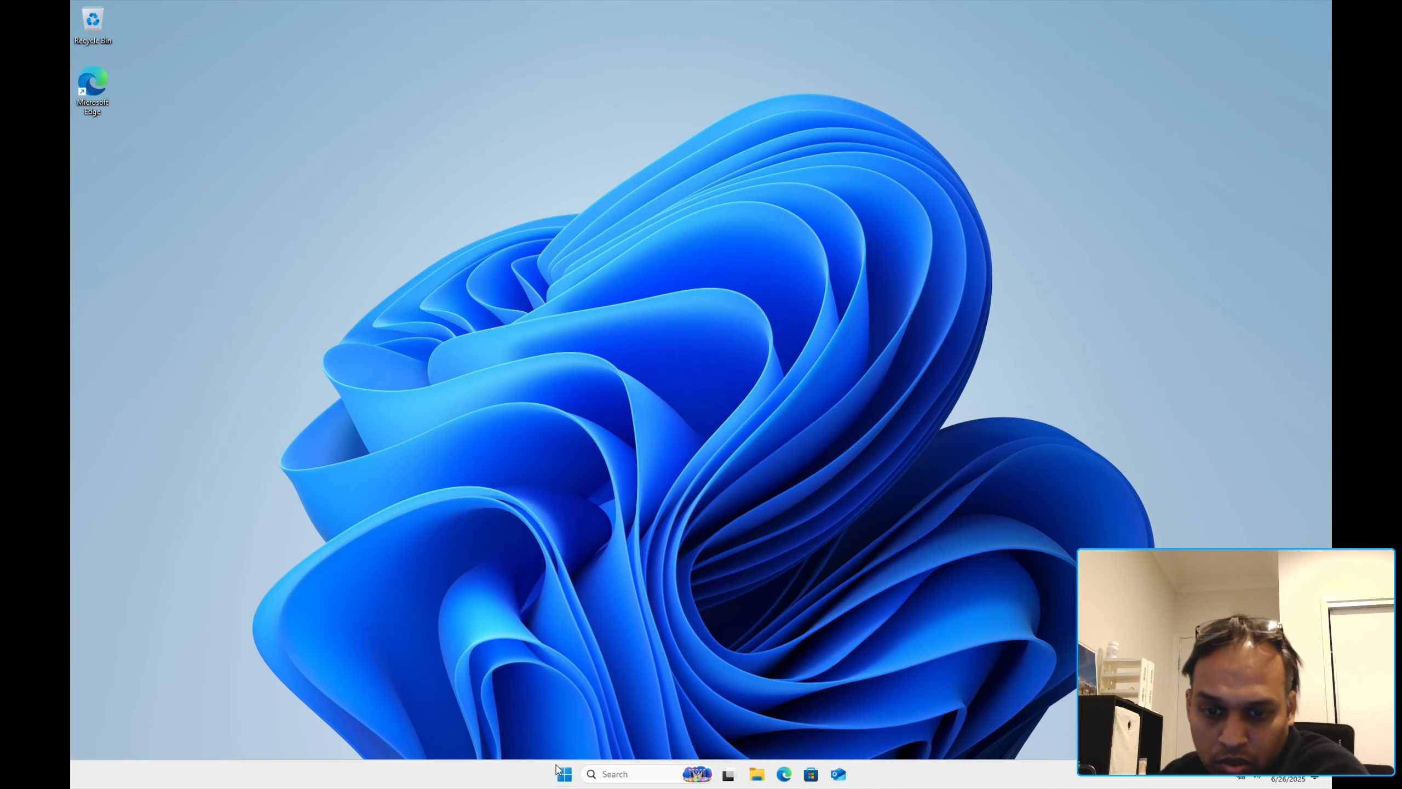
pyautogui.click(563, 773)
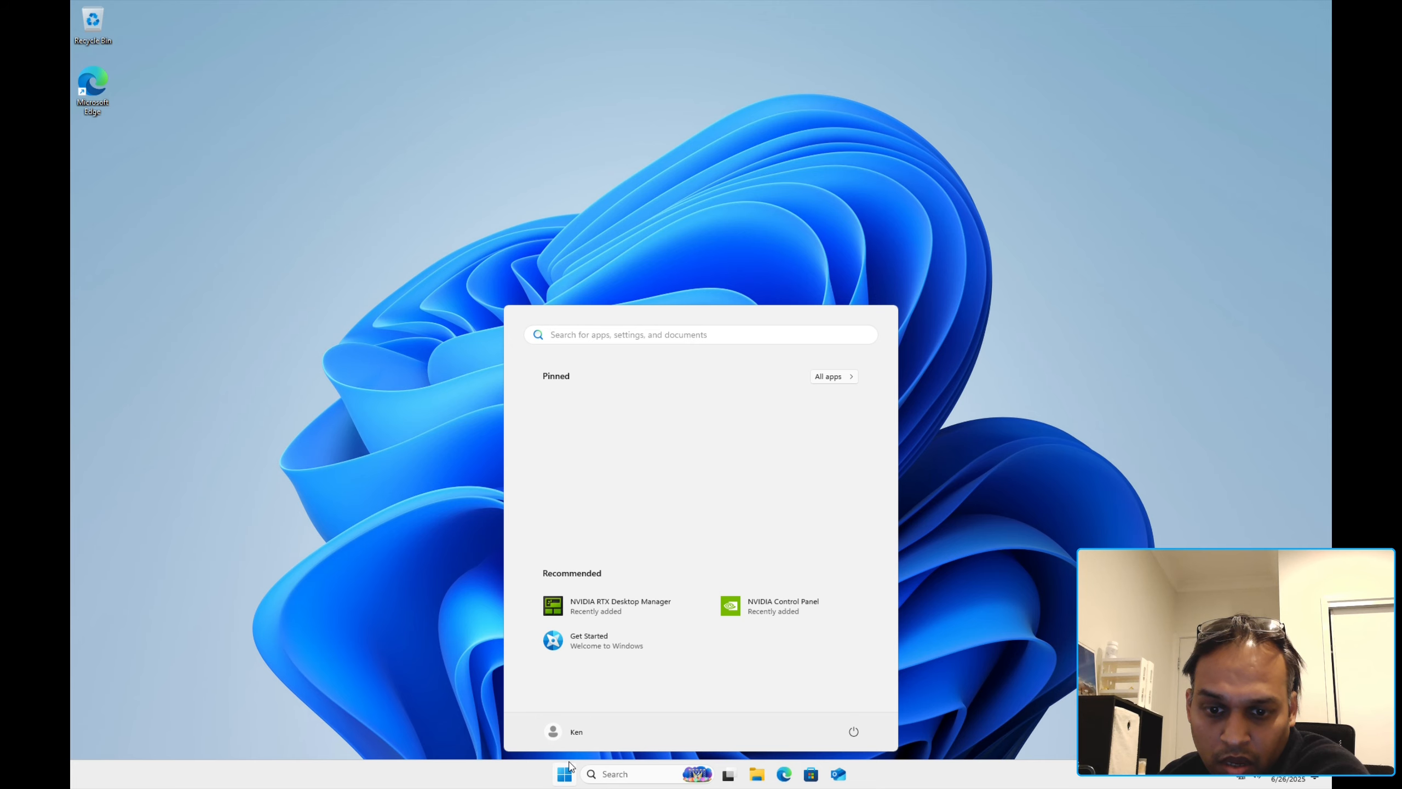
# Step: Search 'winutil' in Edge and open the WinUtil User Guide result
pyautogui.click(1019, 479)
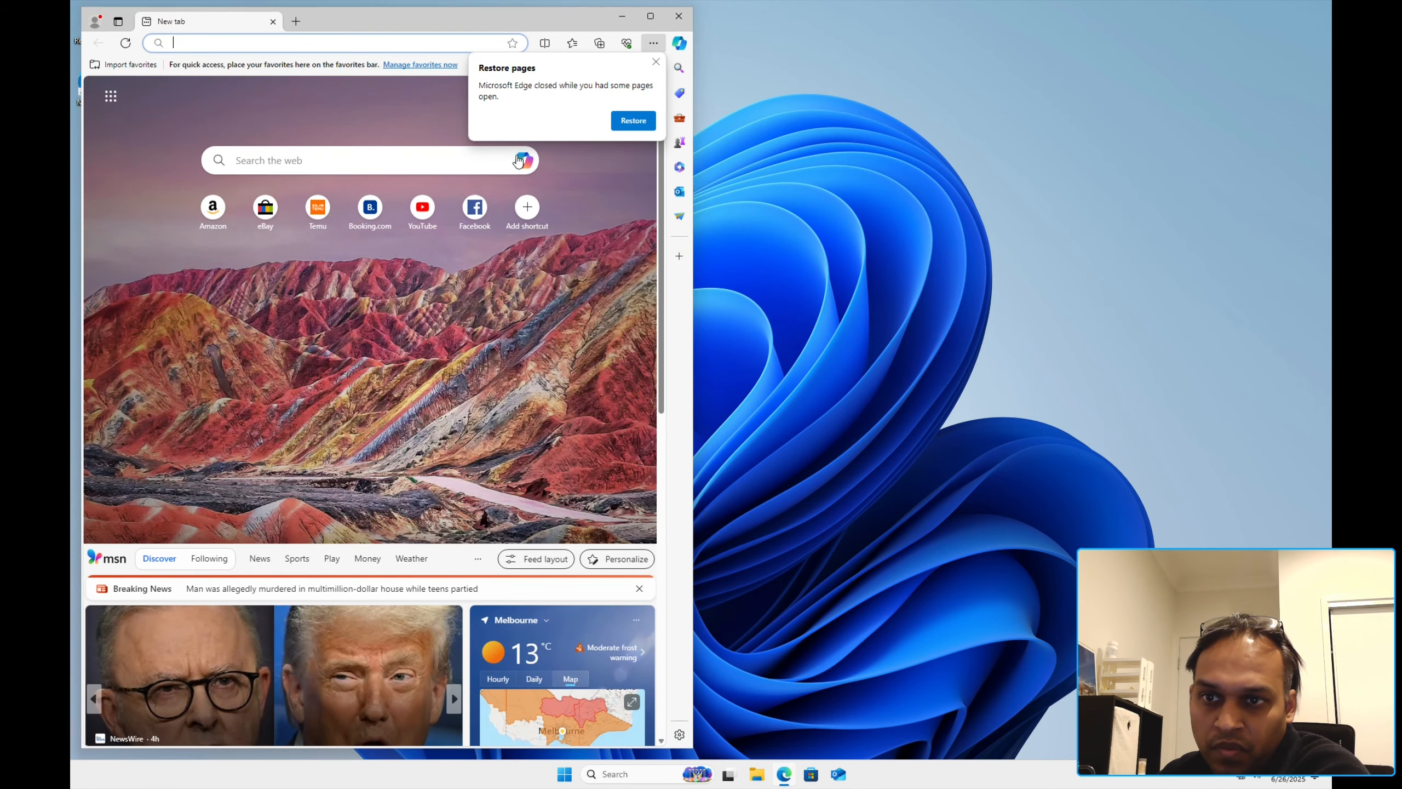
pyautogui.write('winutil')
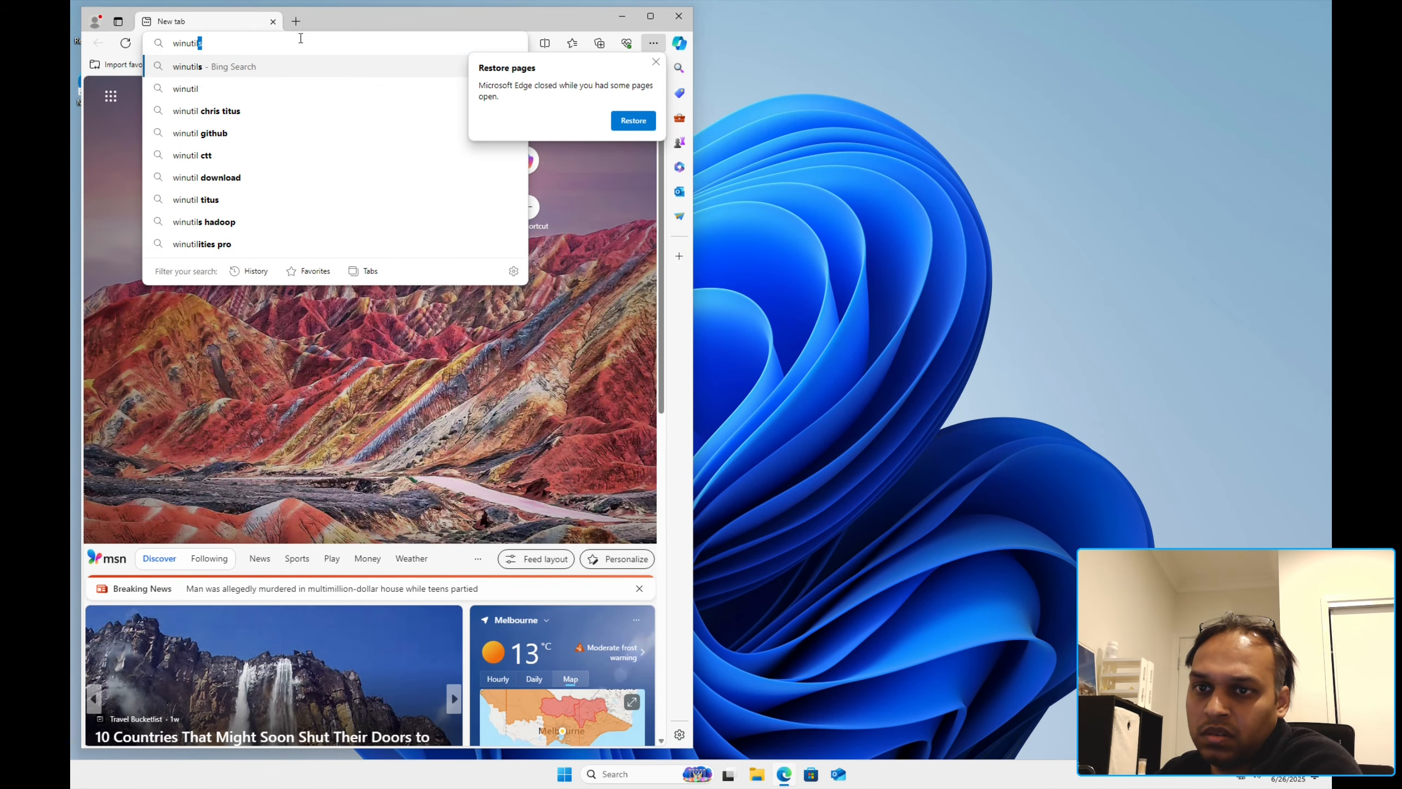
pyautogui.press('Return')
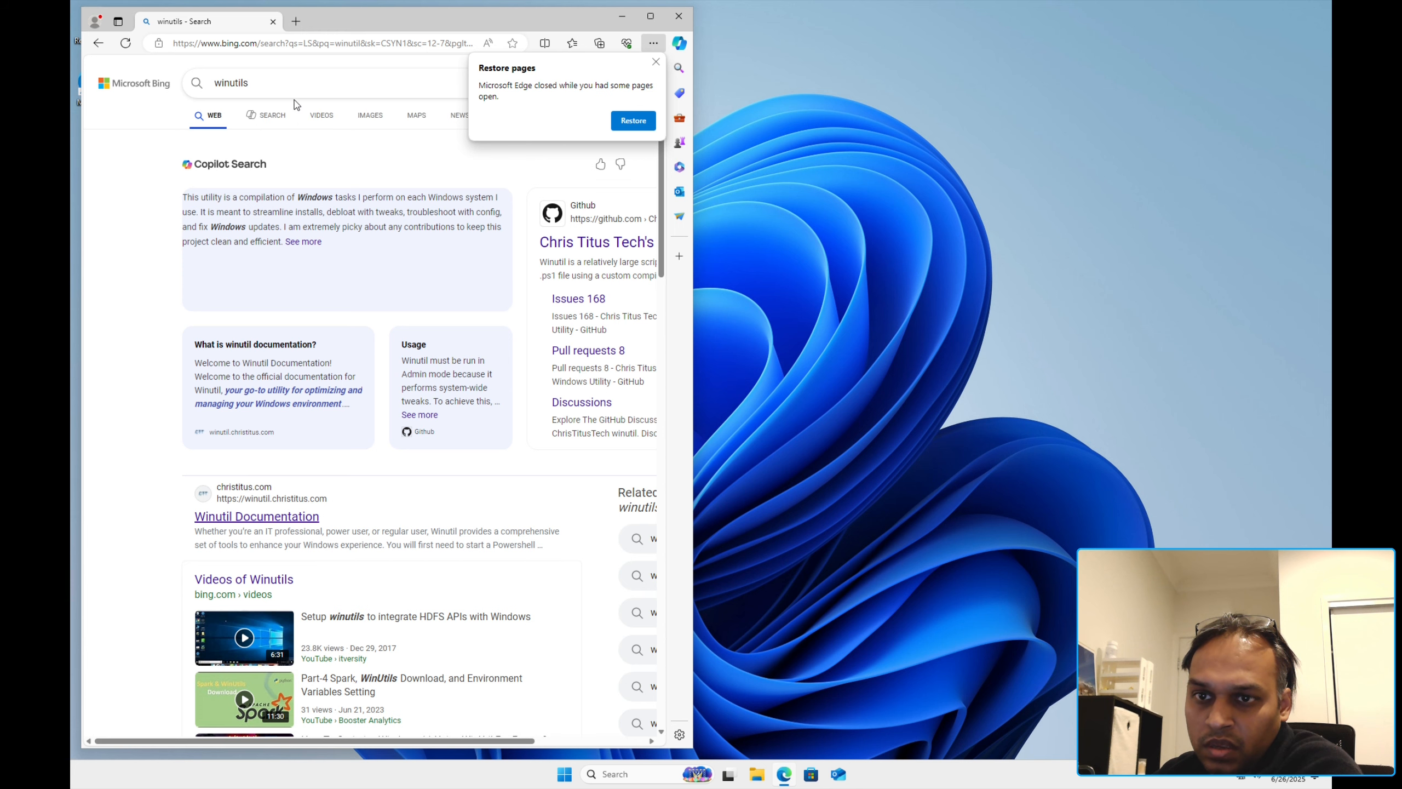
pyautogui.click(294, 86)
pyautogui.scroll(-6, 319, 354)
pyautogui.scroll(-6, 319, 353)
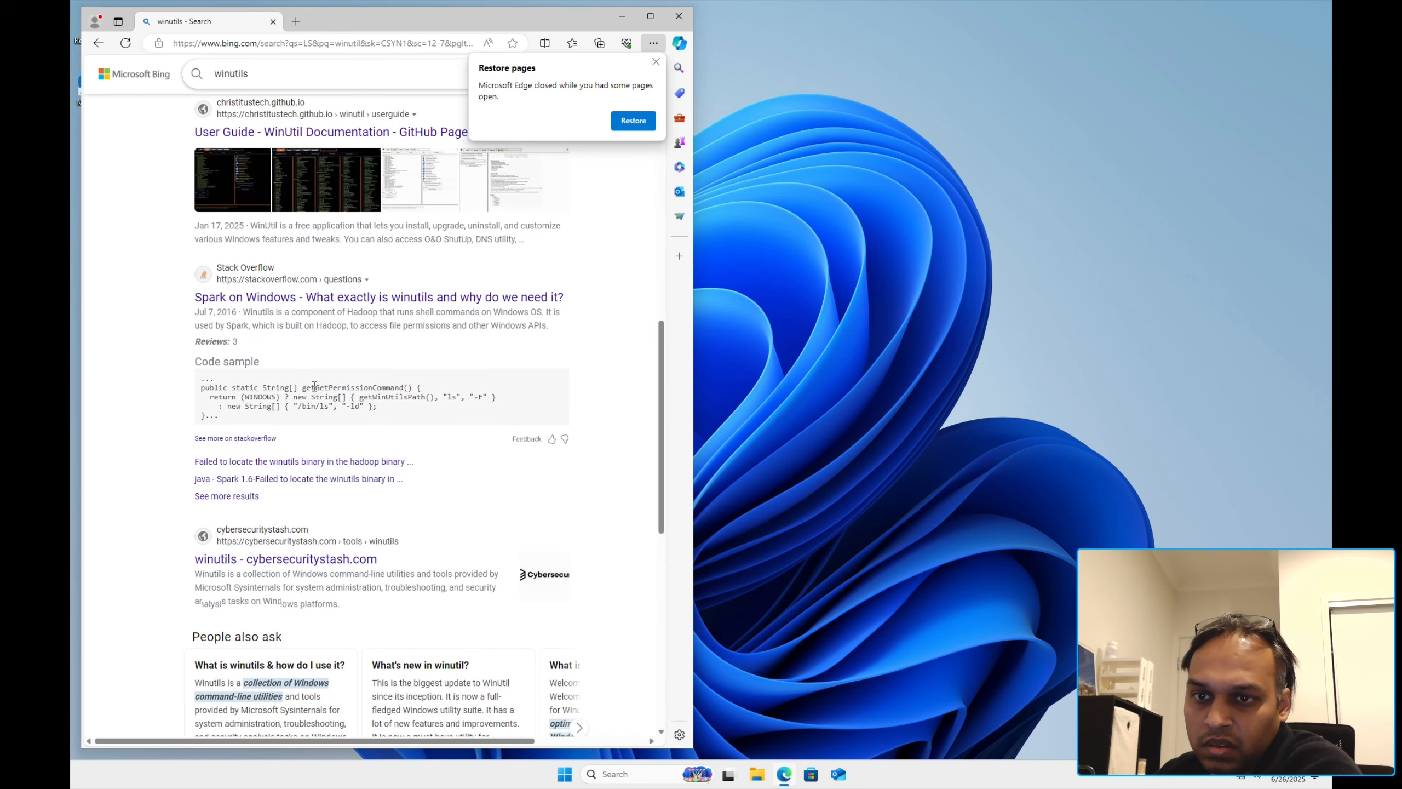
pyautogui.click(297, 130)
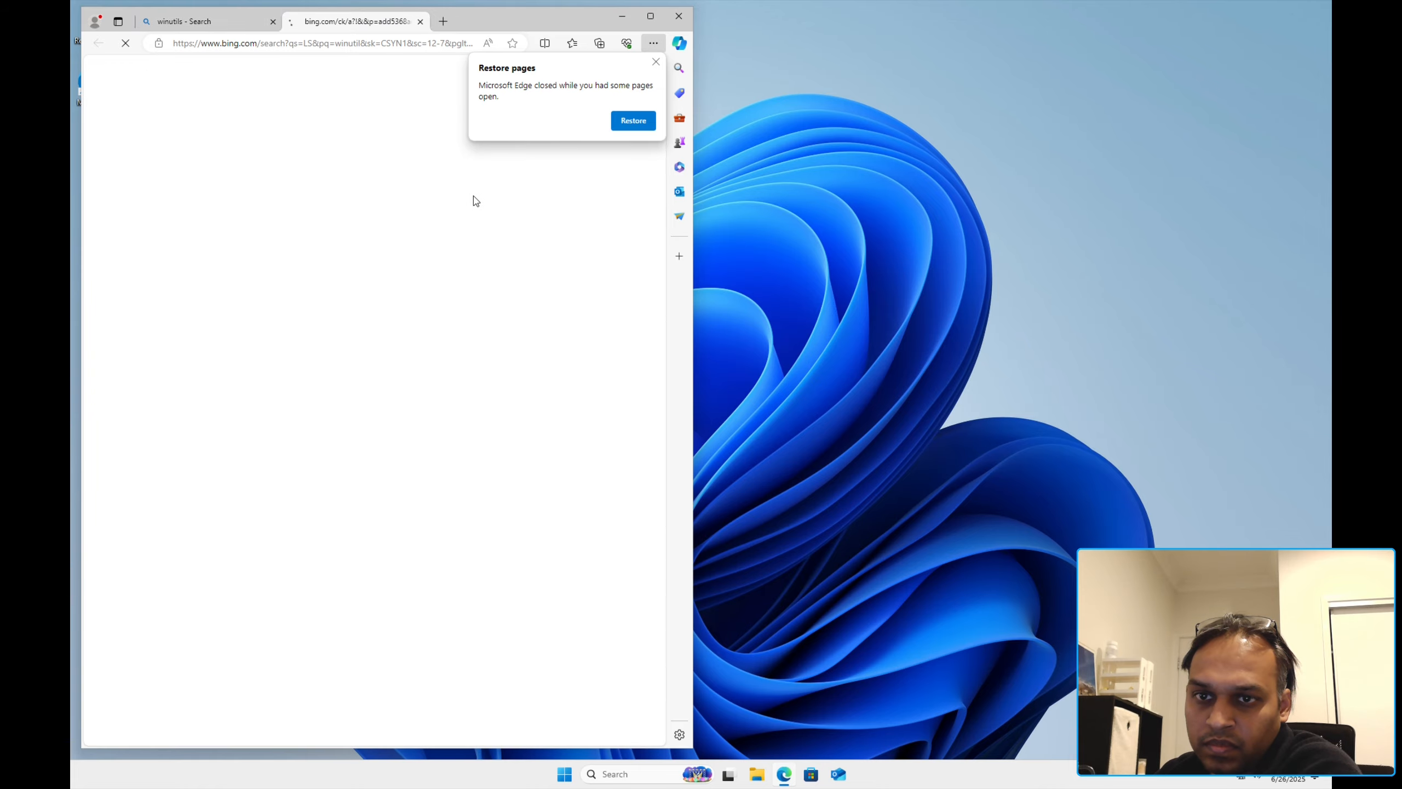
pyautogui.click(656, 61)
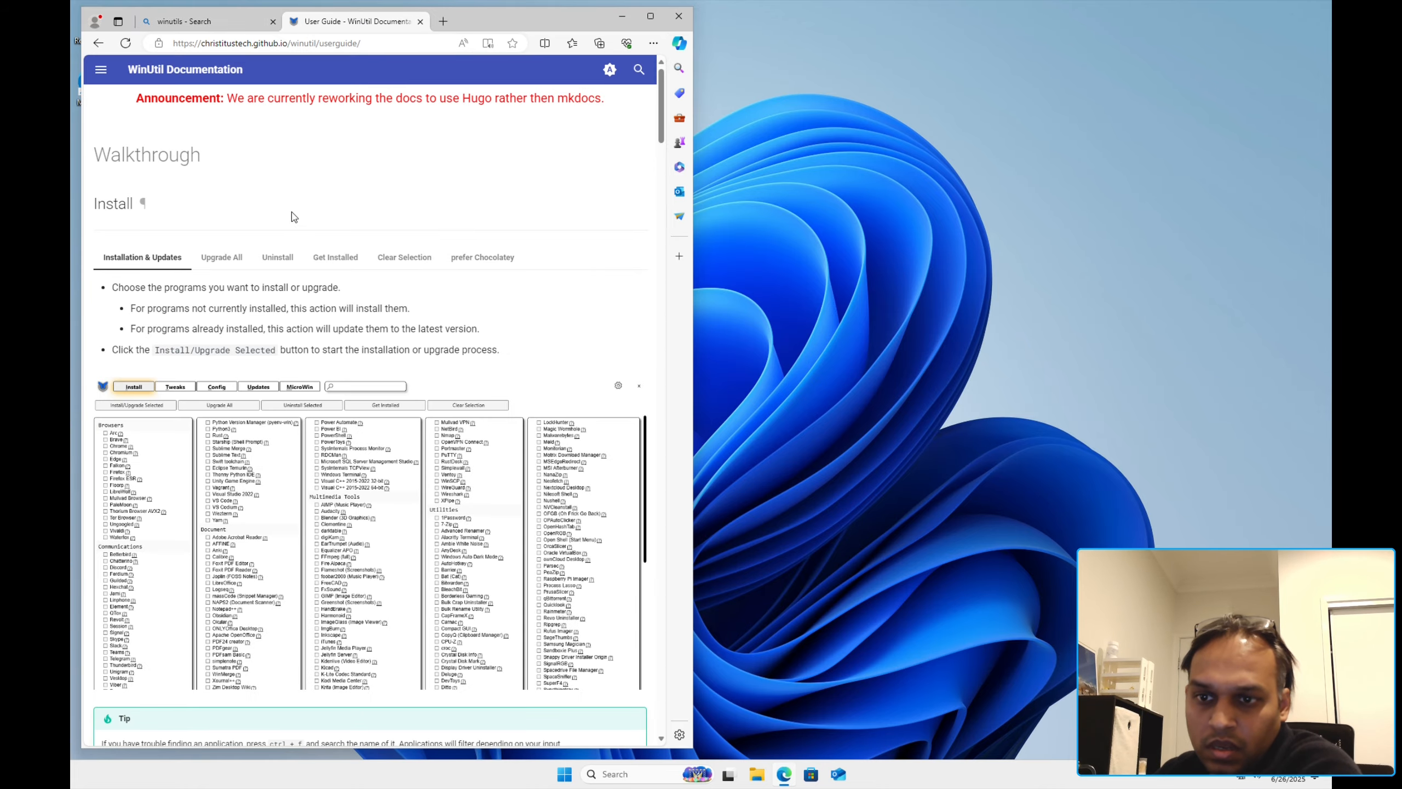
pyautogui.scroll(-20, 427, 262)
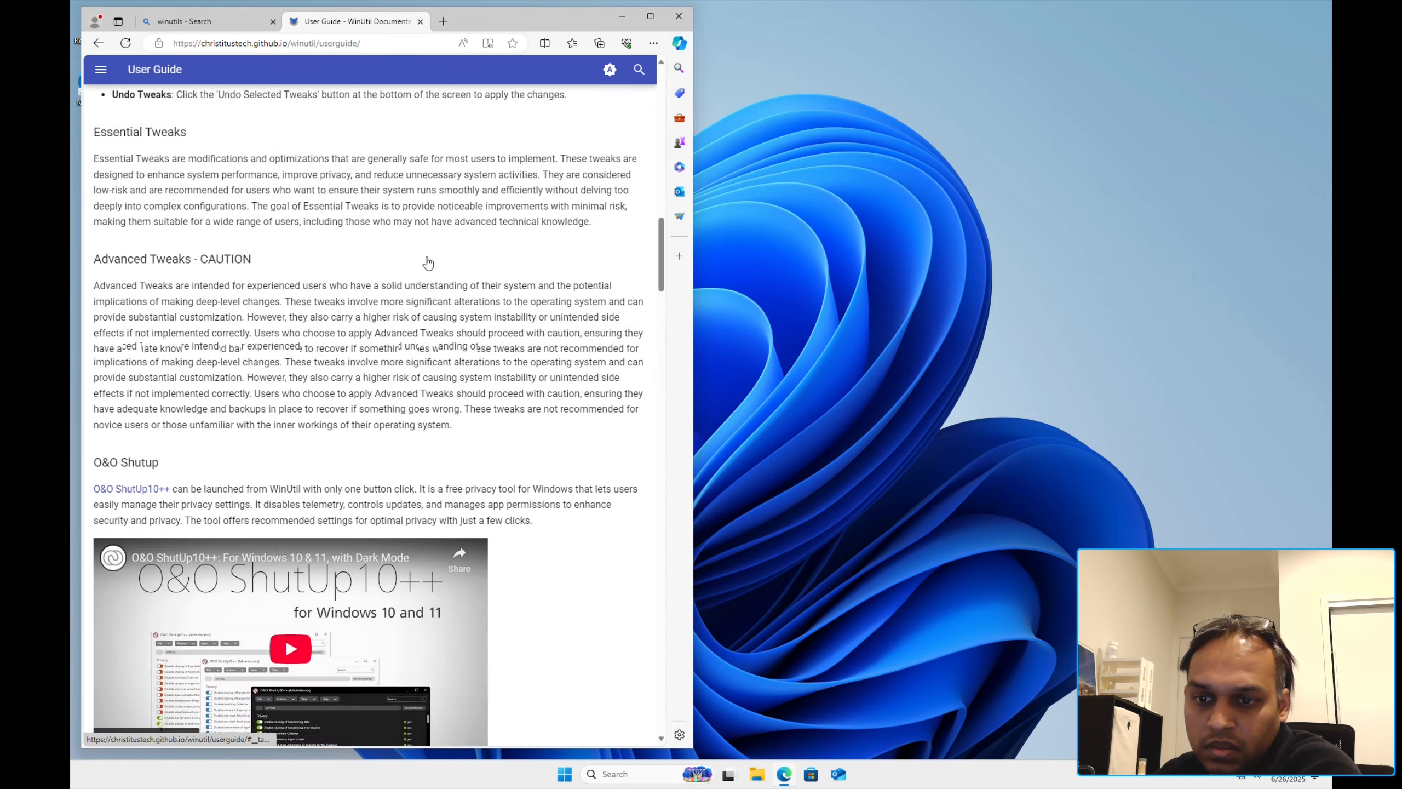
pyautogui.scroll(-20, 425, 264)
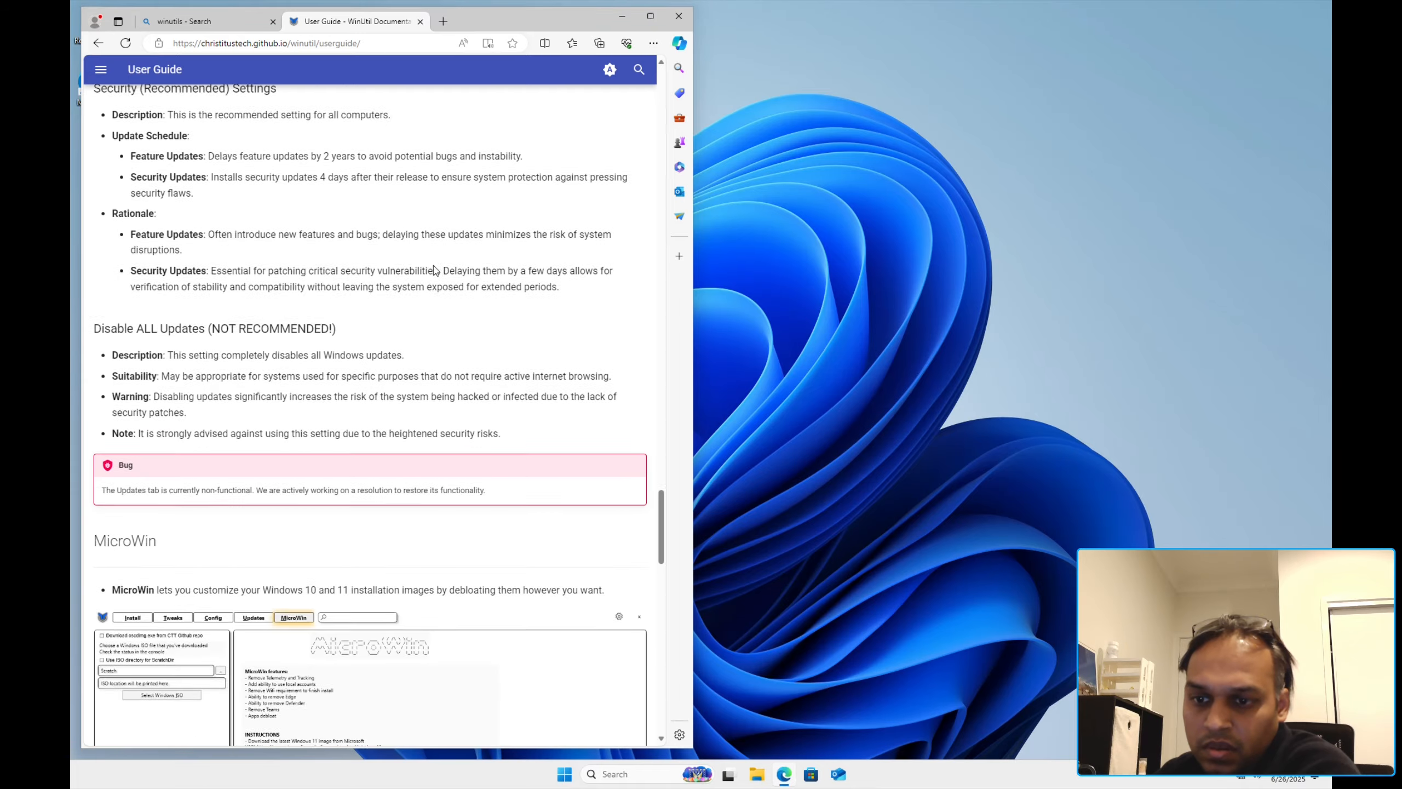
pyautogui.scroll(20, 427, 270)
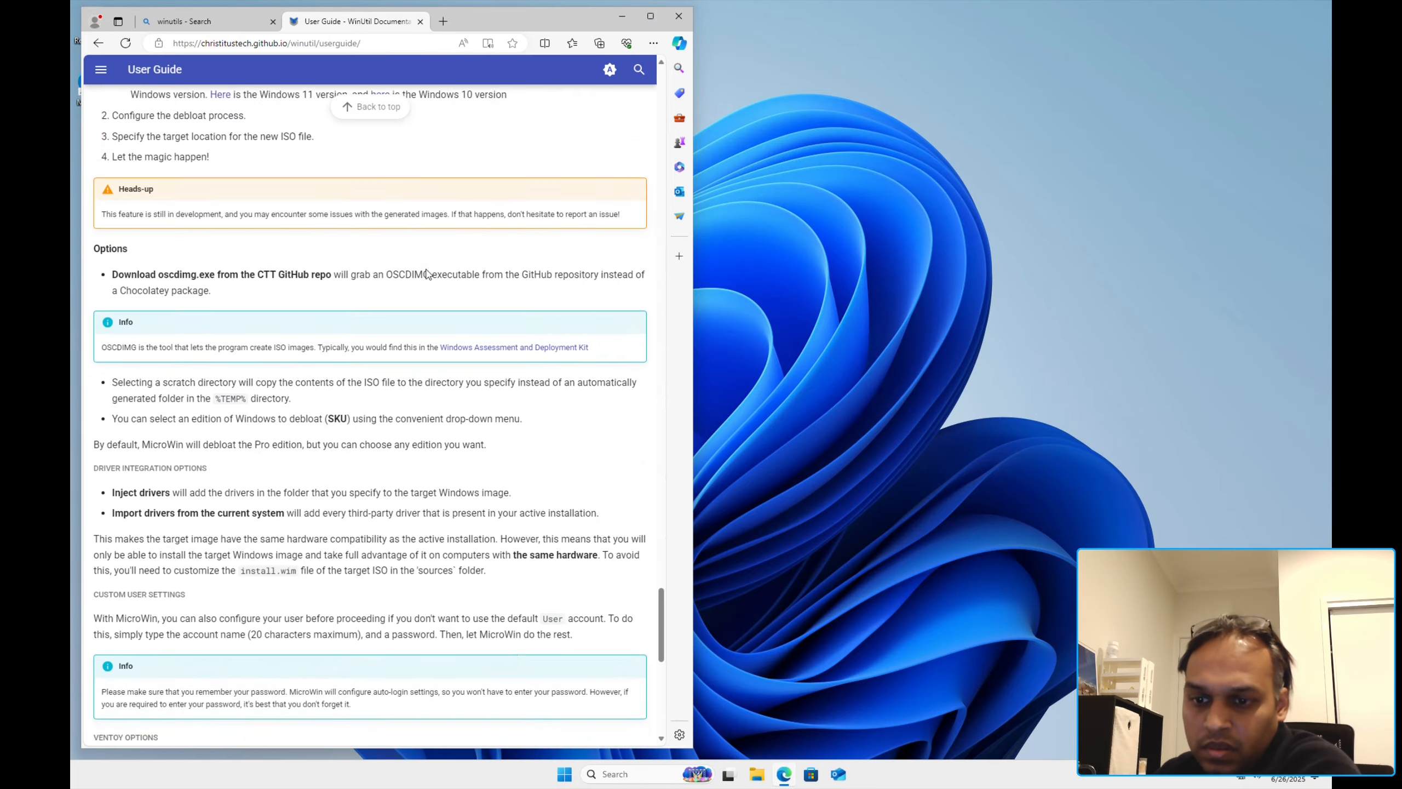
pyautogui.scroll(2, 354, 265)
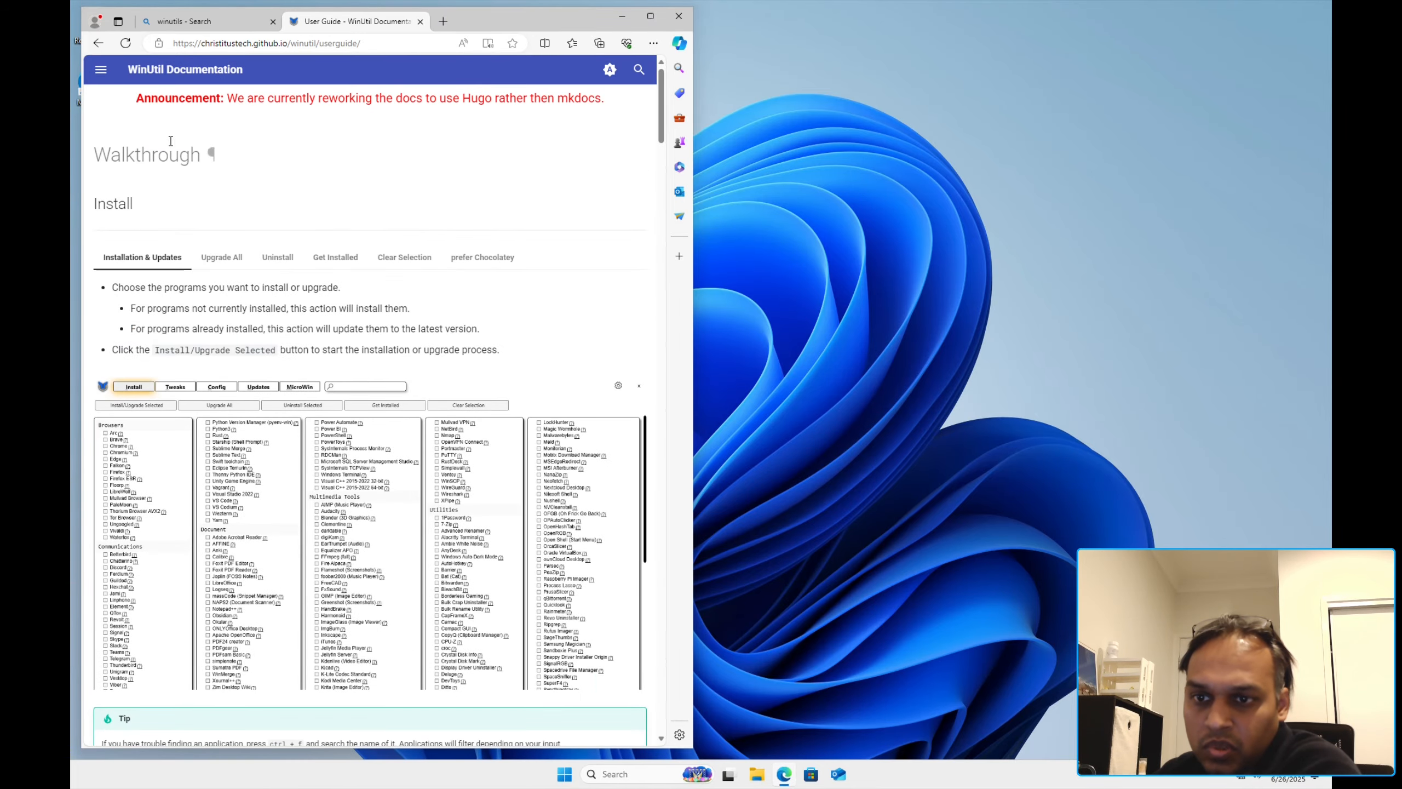
pyautogui.click(100, 77)
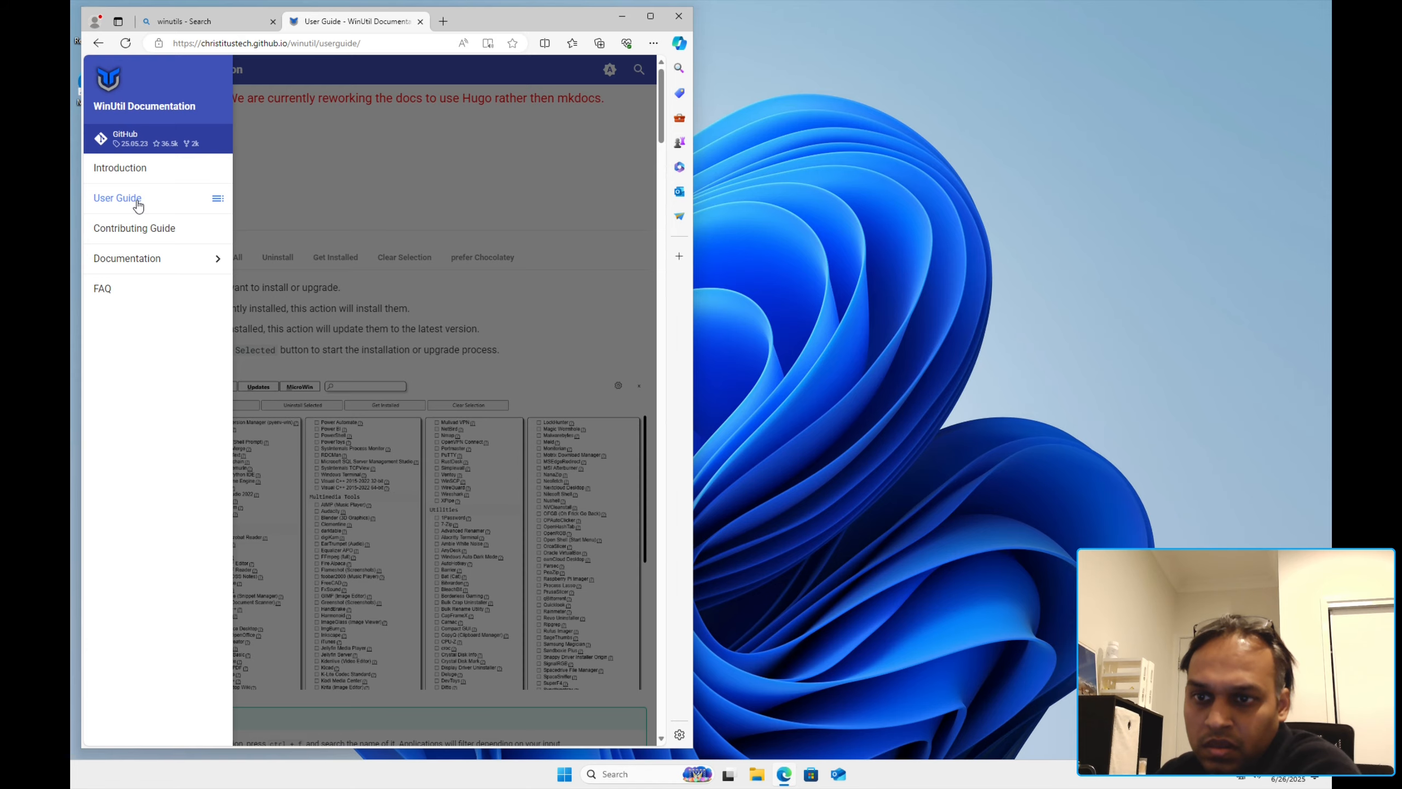
pyautogui.click(124, 138)
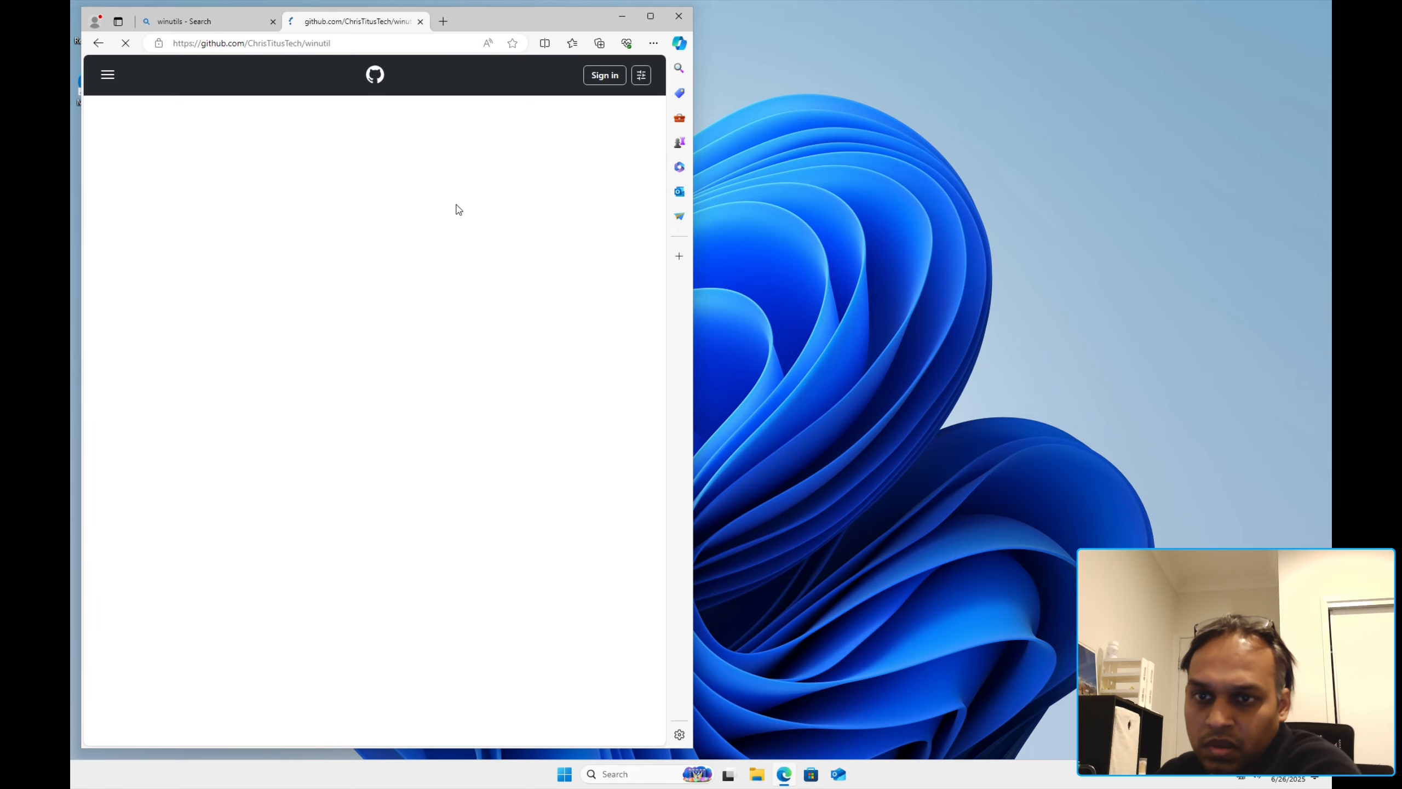
pyautogui.scroll(-10, 282, 448)
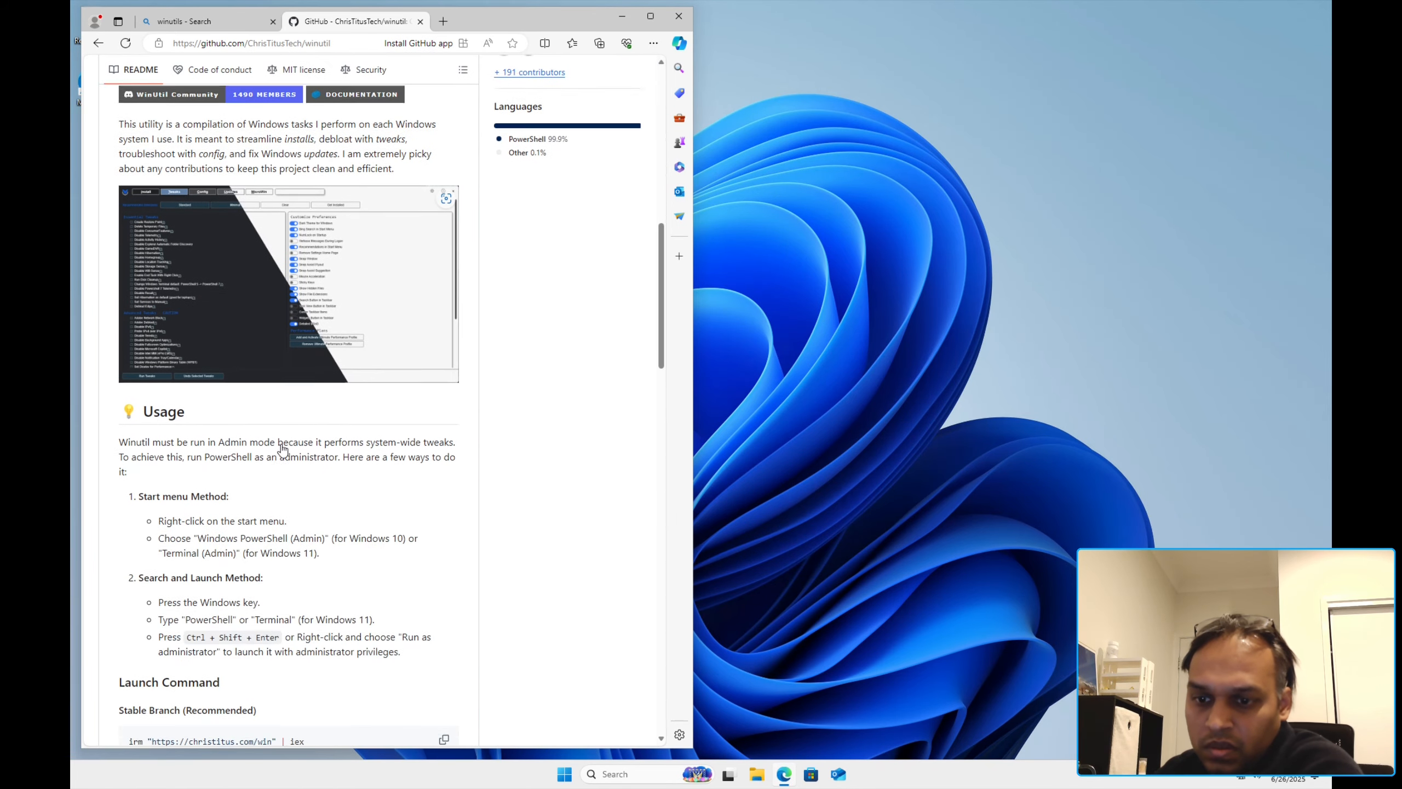
pyautogui.scroll(-7, 281, 449)
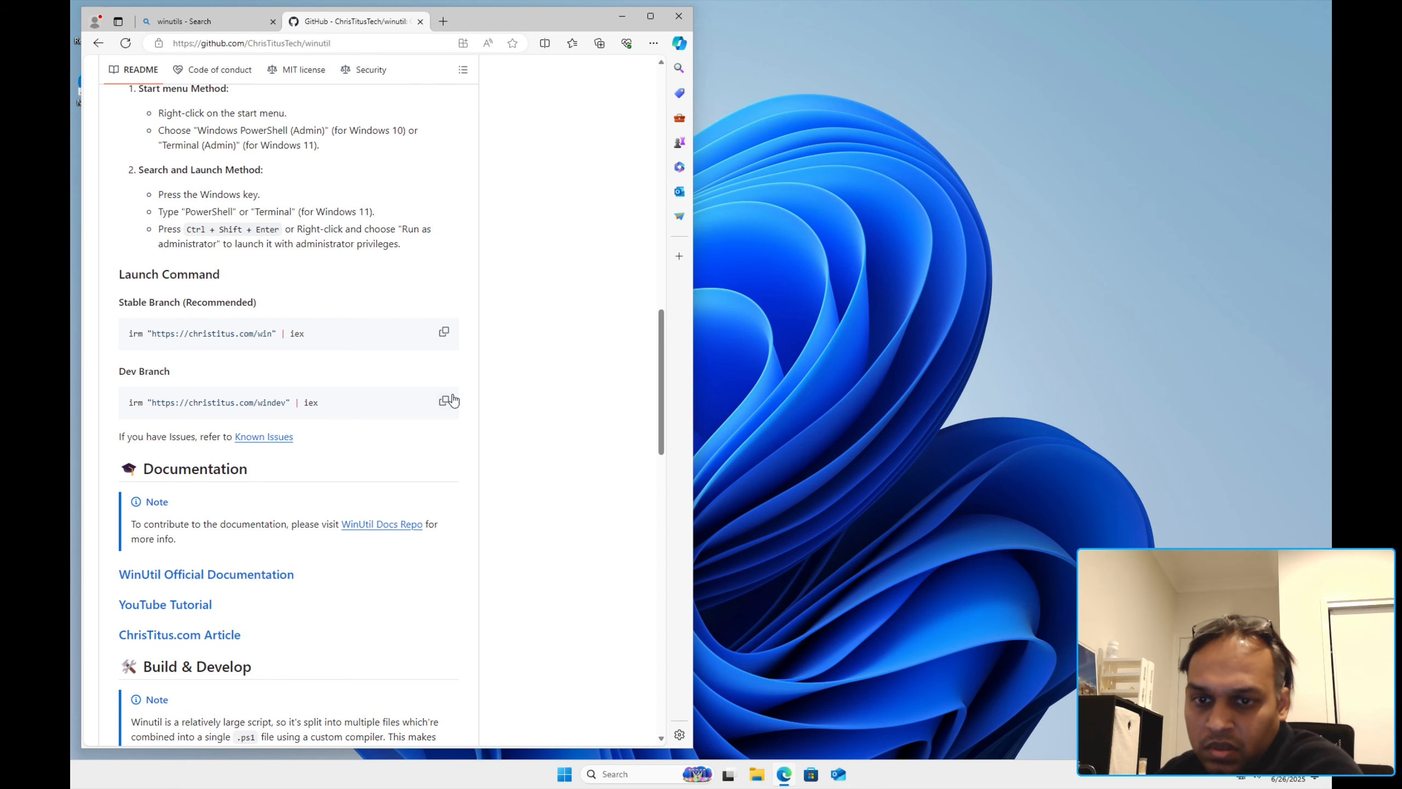
pyautogui.click(450, 399)
# Step: Launch Windows PowerShell and run the pasted WinUtil Dev Branch command
pyautogui.click(564, 772)
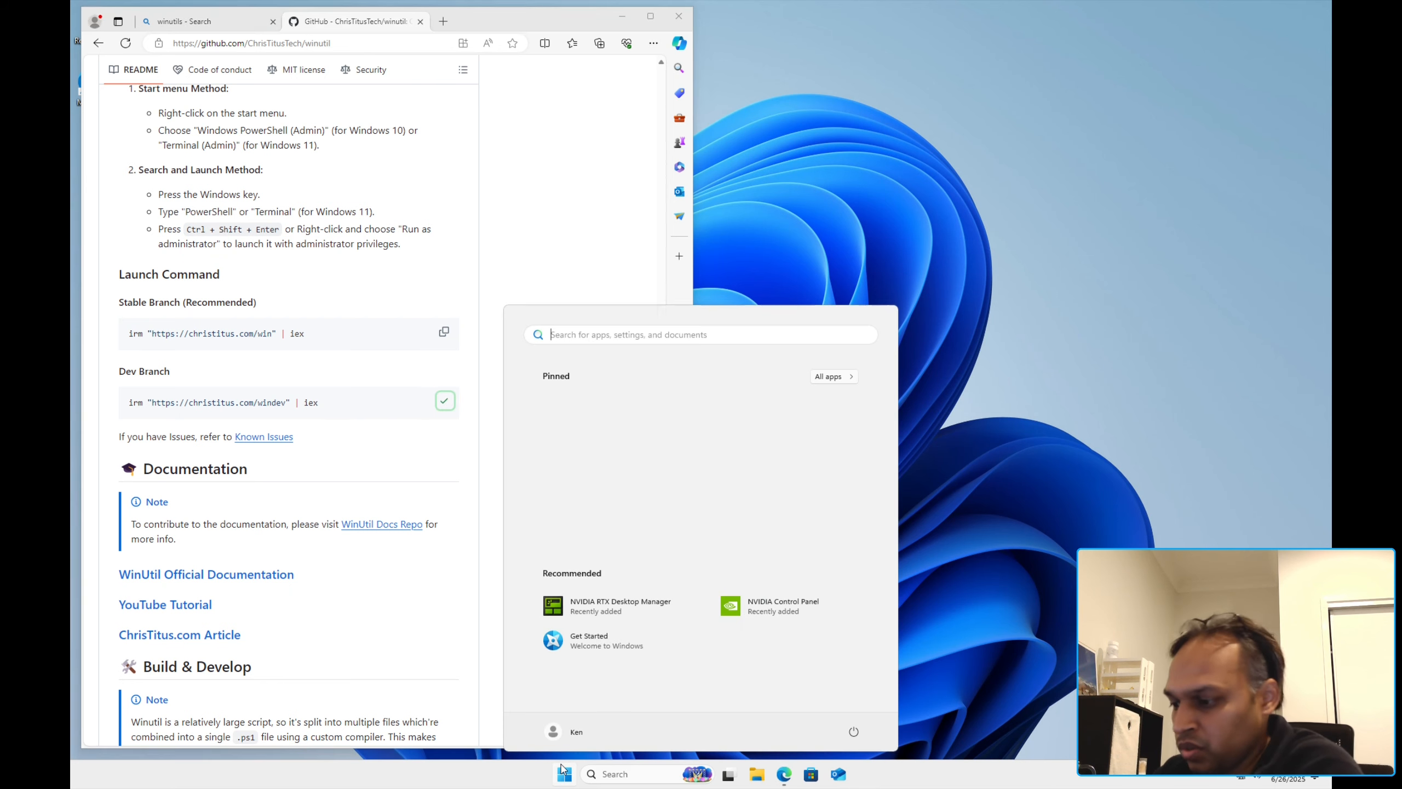
pyautogui.write('power')
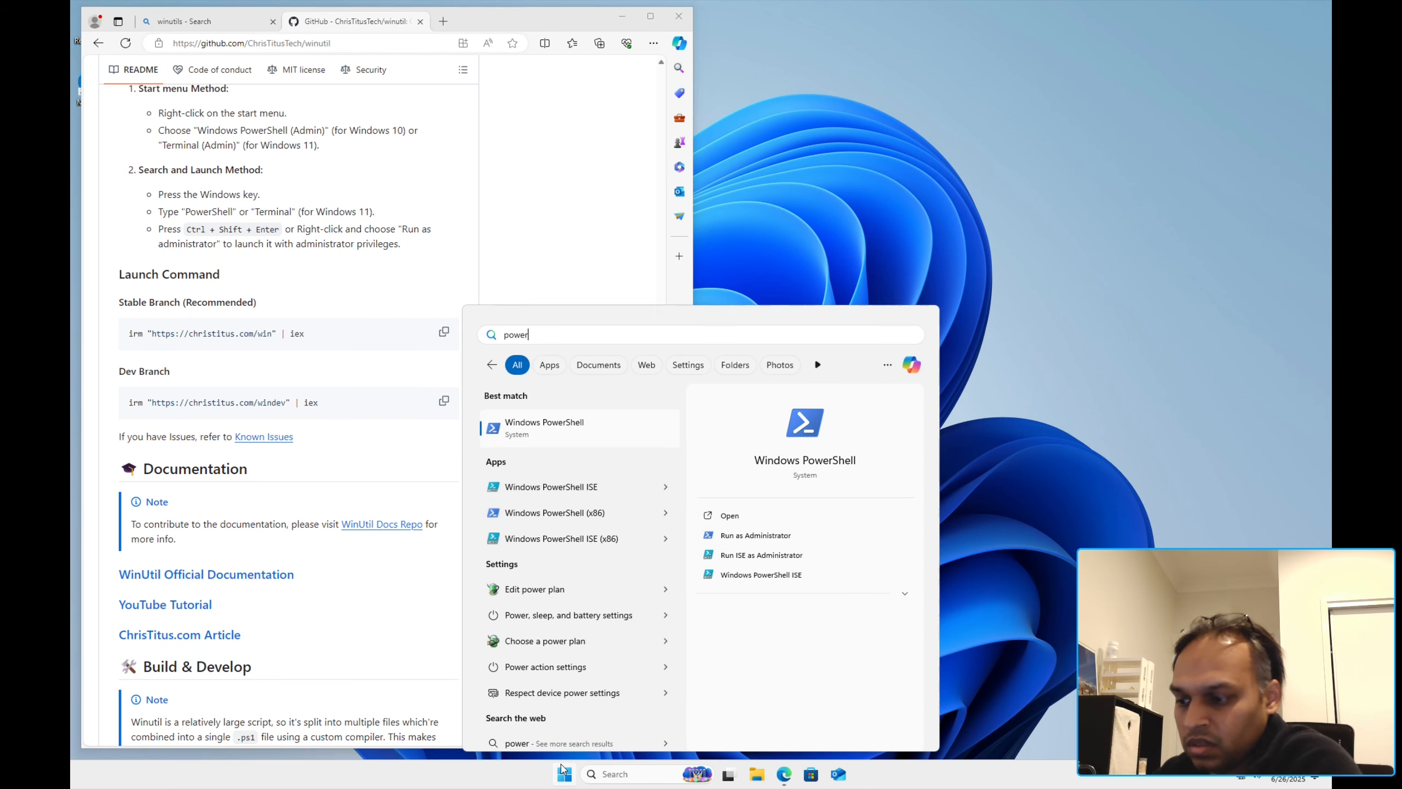
pyautogui.press('Return')
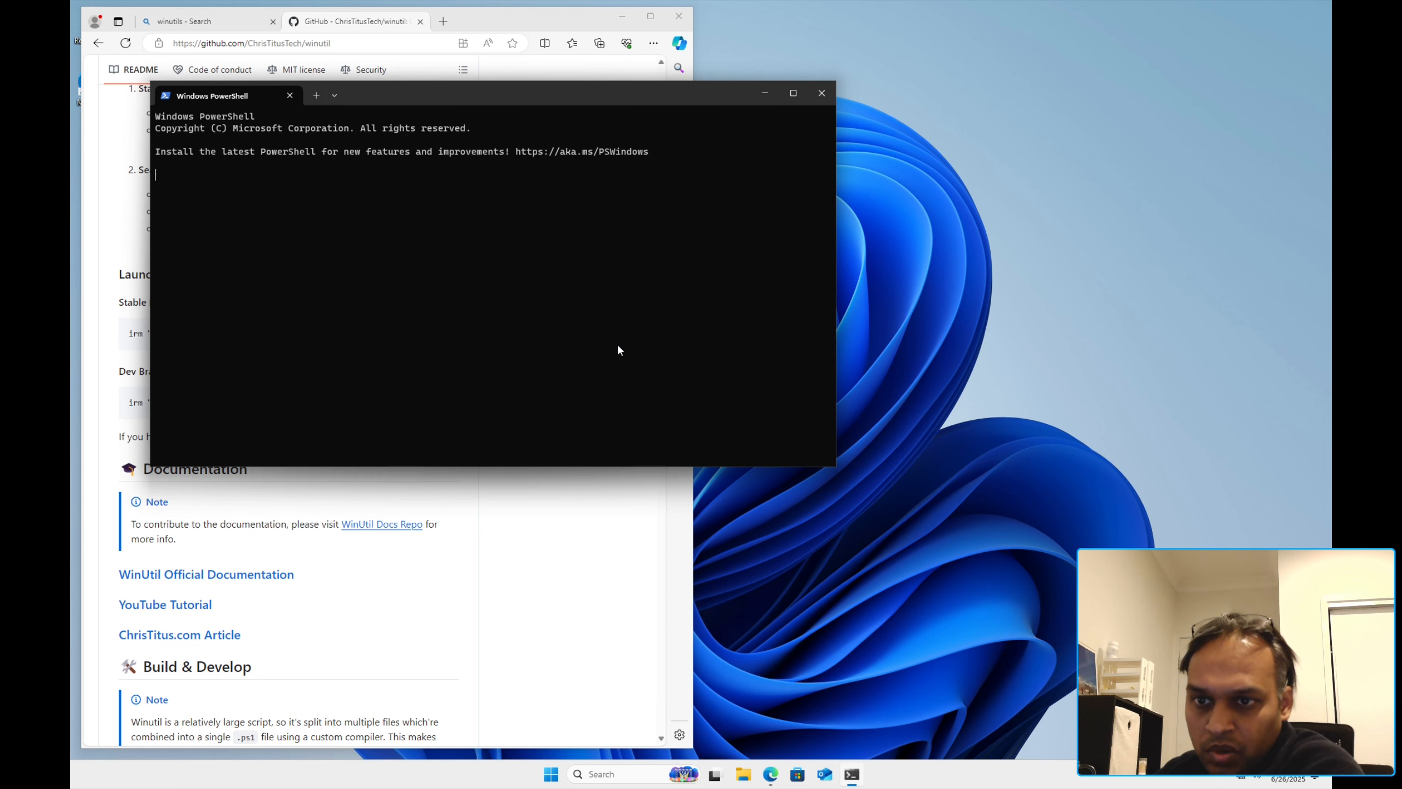
pyautogui.hotkey('ctrl', 'v')
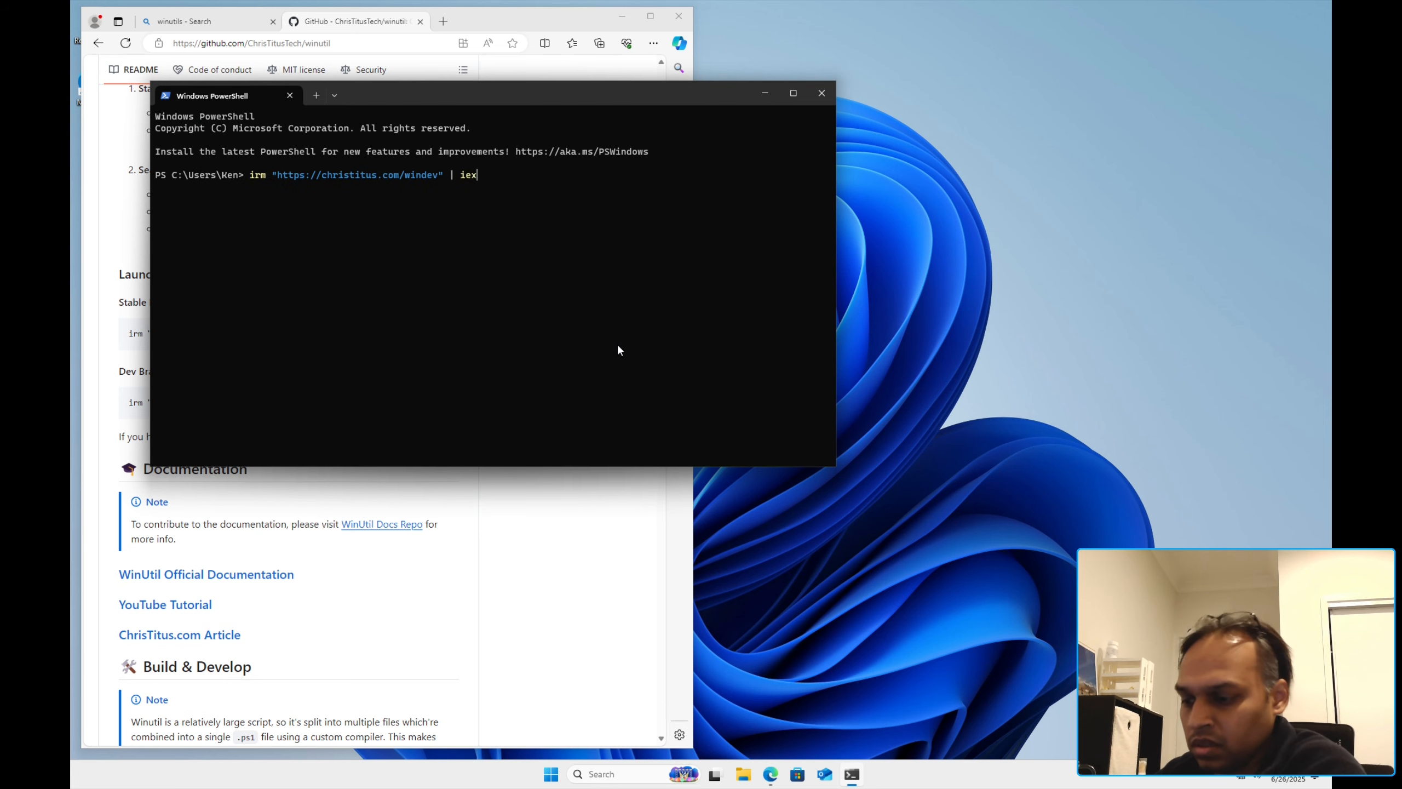
pyautogui.press('Return')
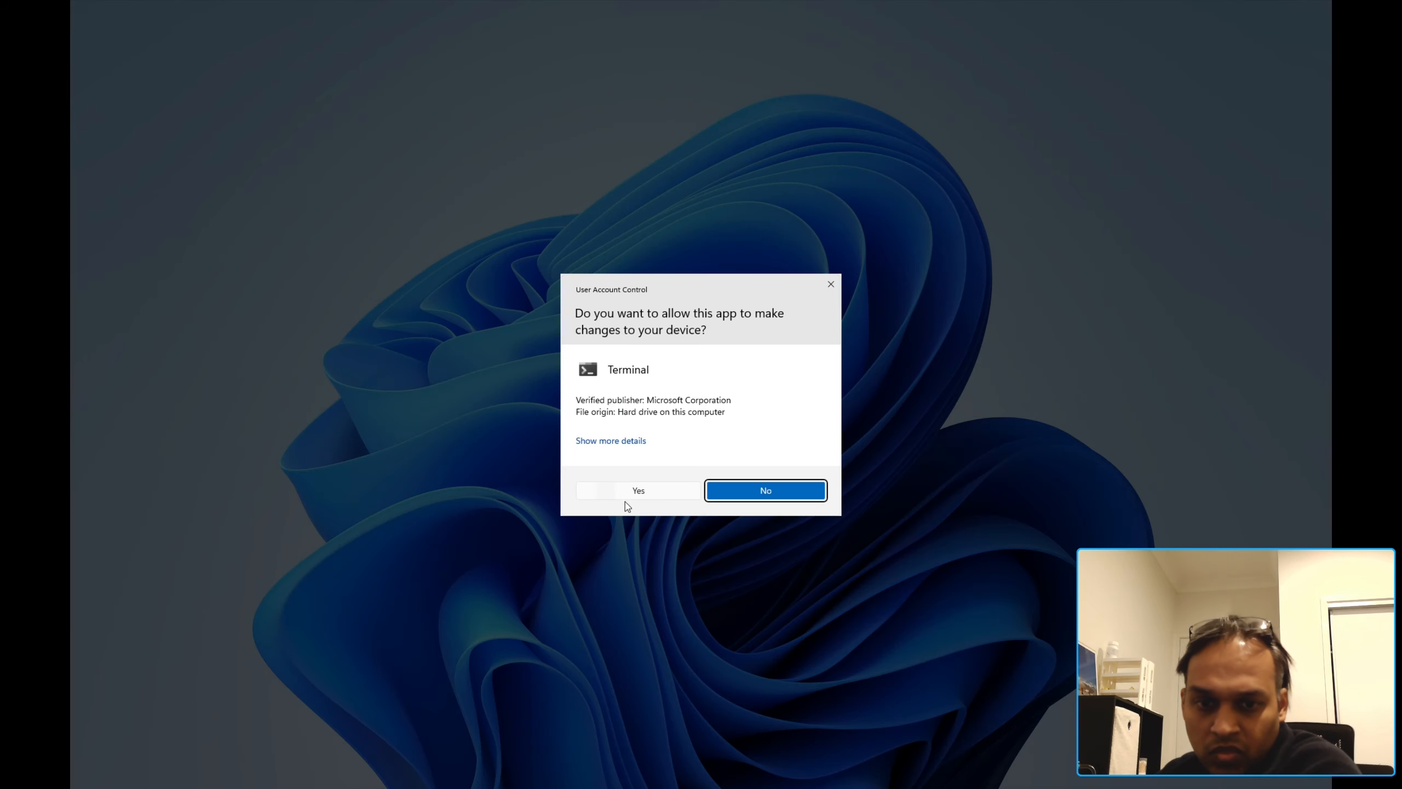
# Step: Let WinUtil relaunch as Administrator, minimize Edge, and move the admin console aside
pyautogui.click(628, 502)
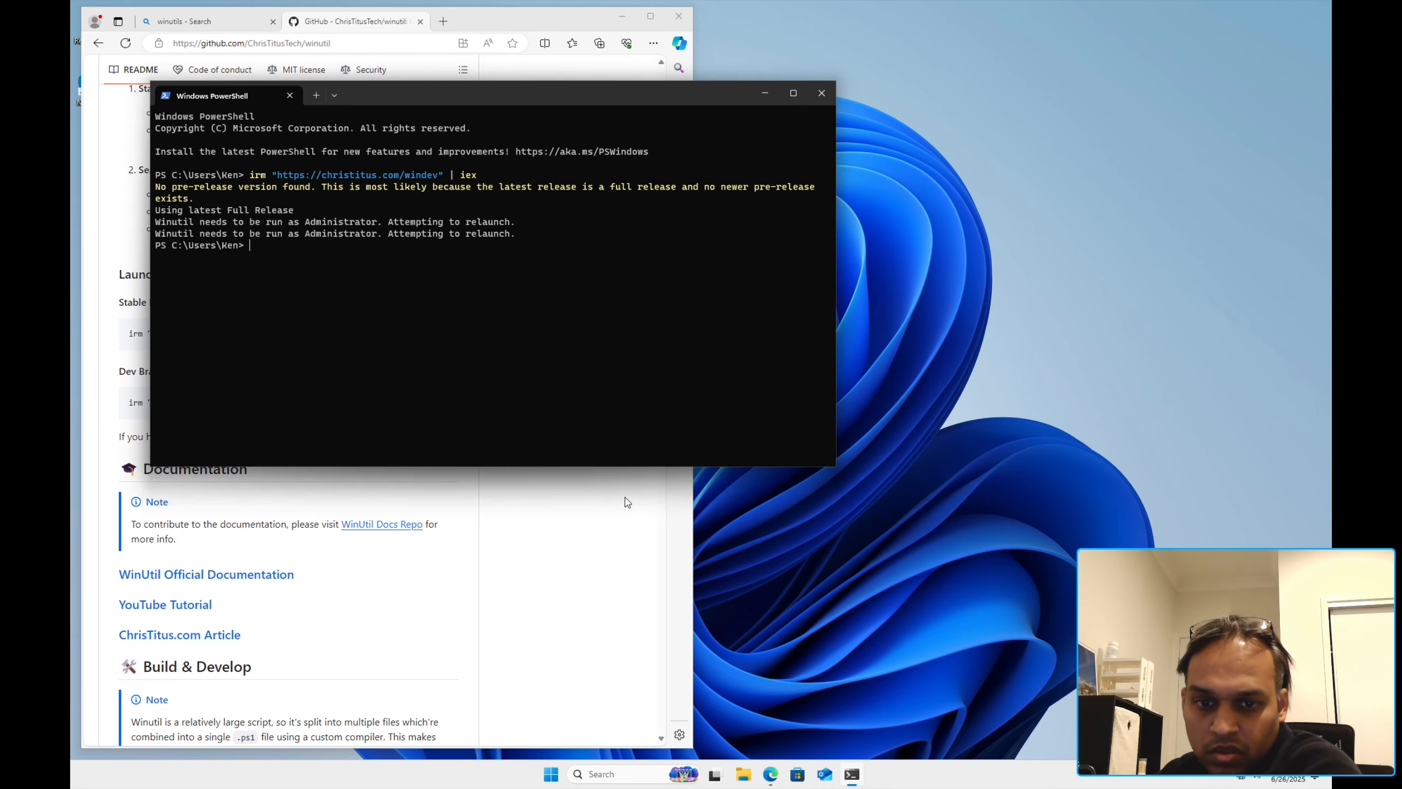
pyautogui.click(621, 17)
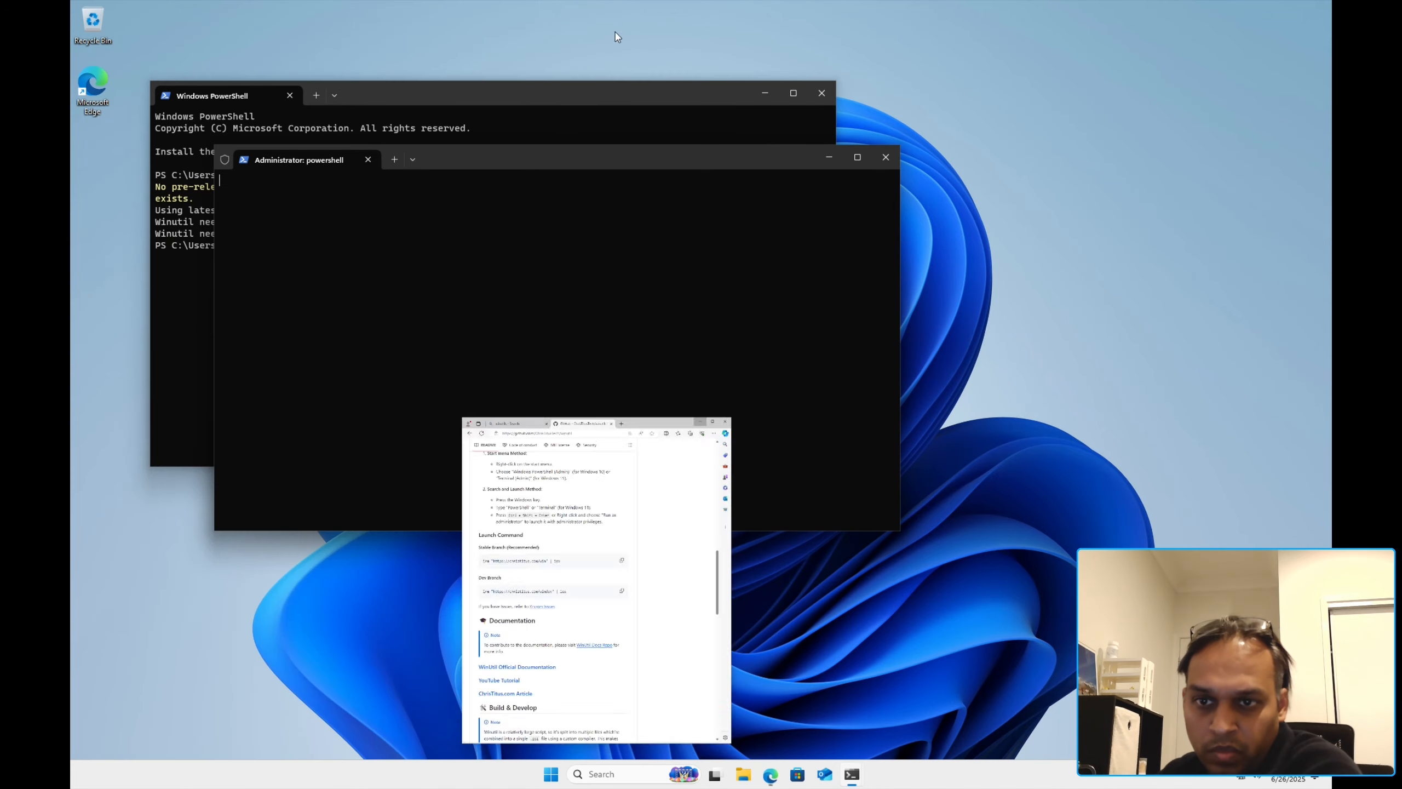
pyautogui.moveTo(504, 160); pyautogui.dragTo(833, 251)
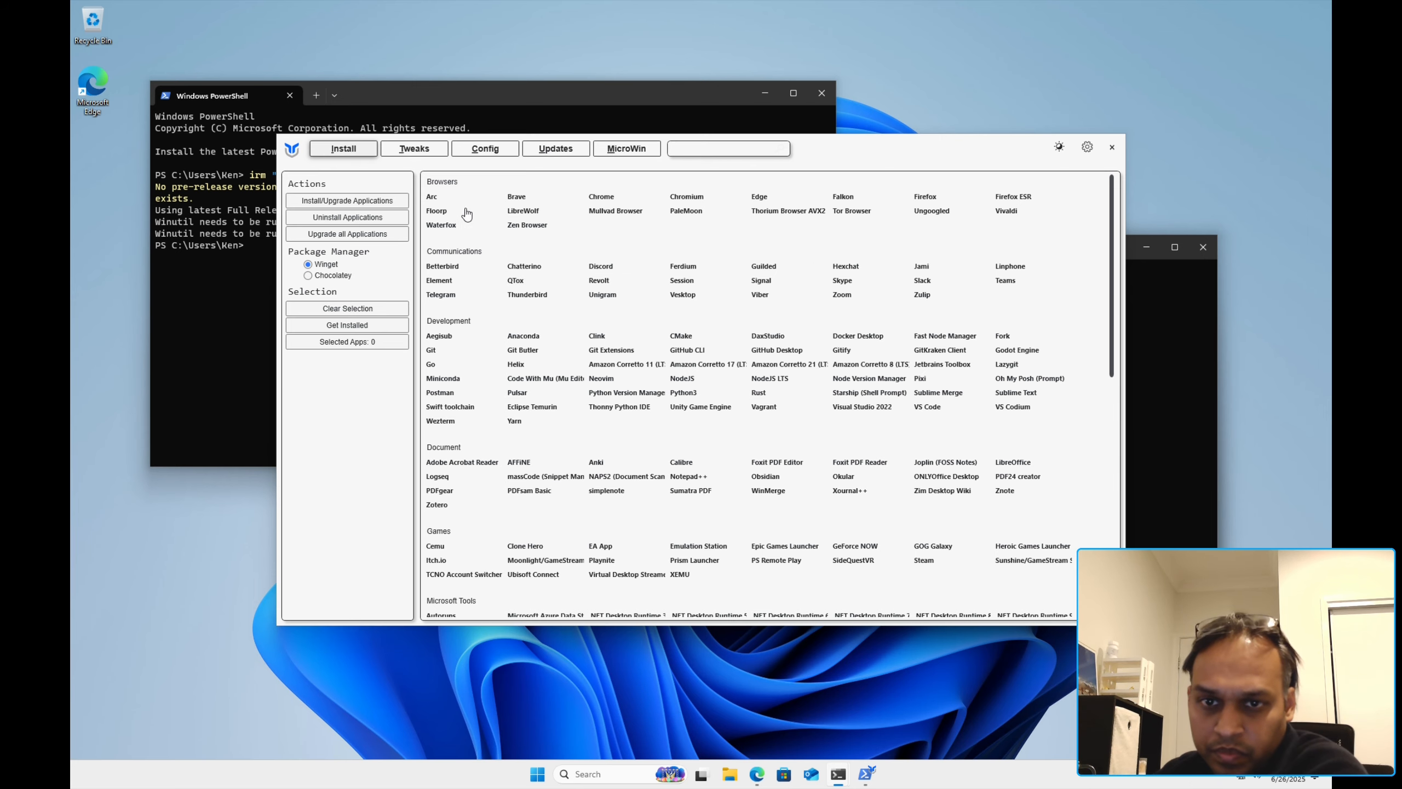
# Step: Enable Autologon from WinUtil's Config page with the account password and acknowledge the success message
pyautogui.click(514, 150)
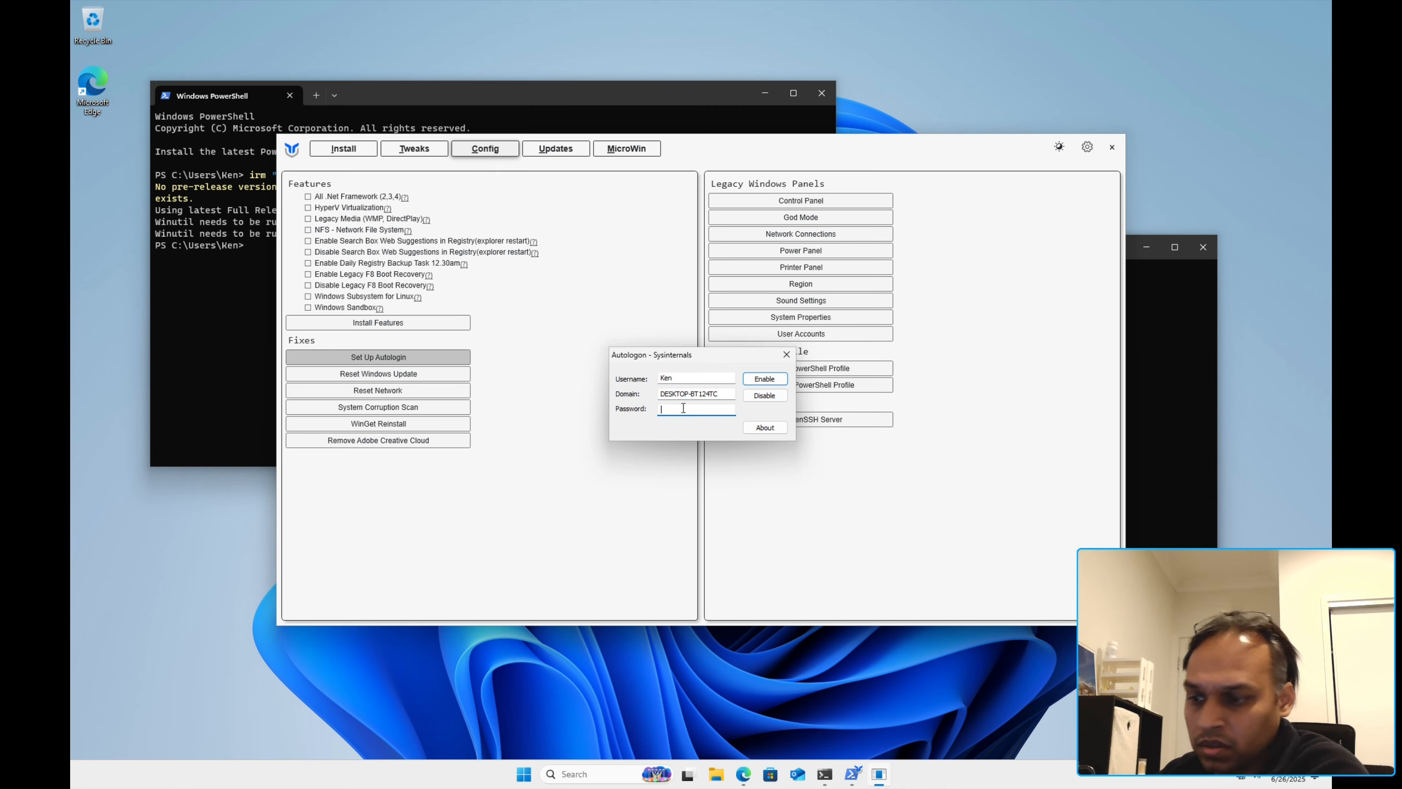
pyautogui.write('••')
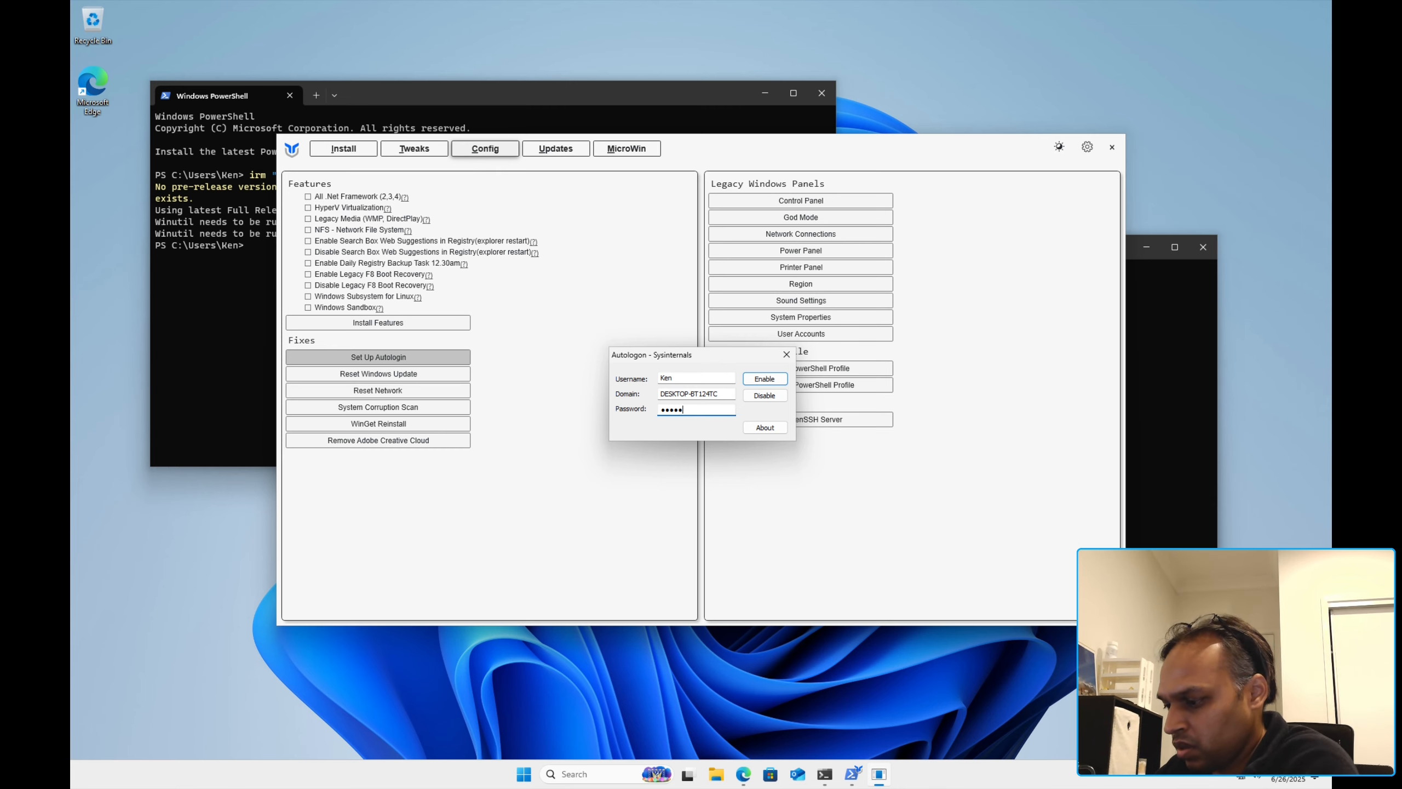
pyautogui.write('••••')
pyautogui.press('Return')
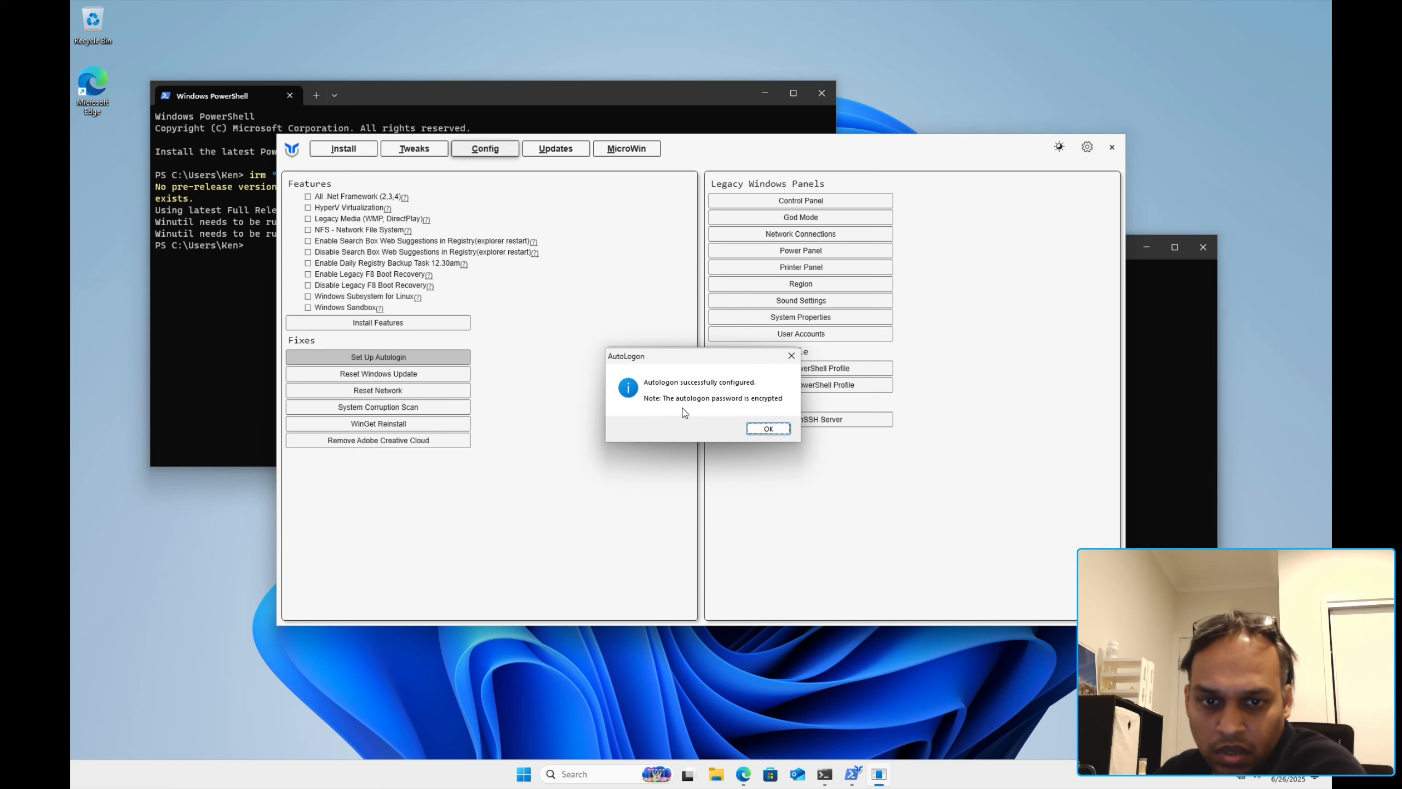
pyautogui.click(767, 429)
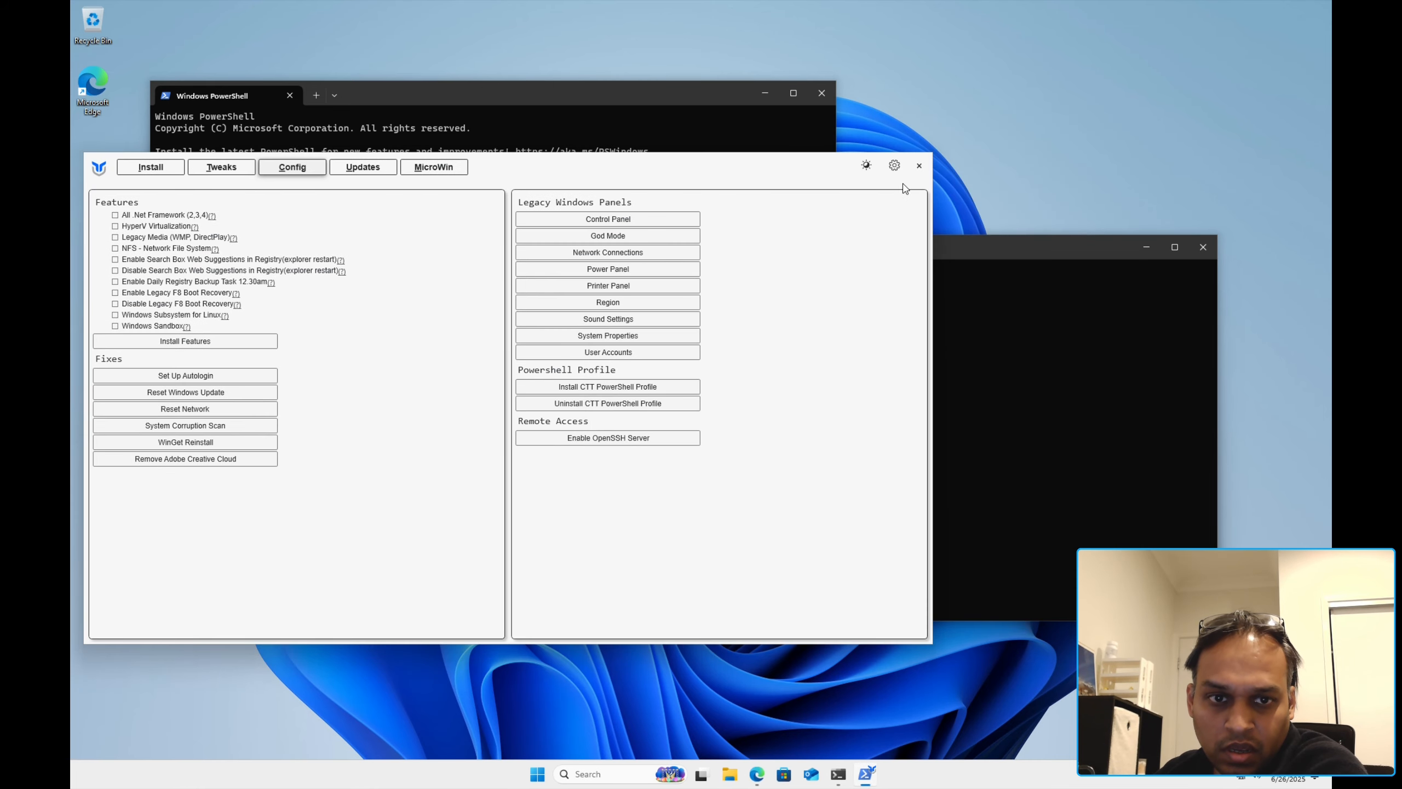
# Step: Close WinUtil, then open and dismiss RemoteApp and Desktop Connections without adding a connection
pyautogui.click(918, 166)
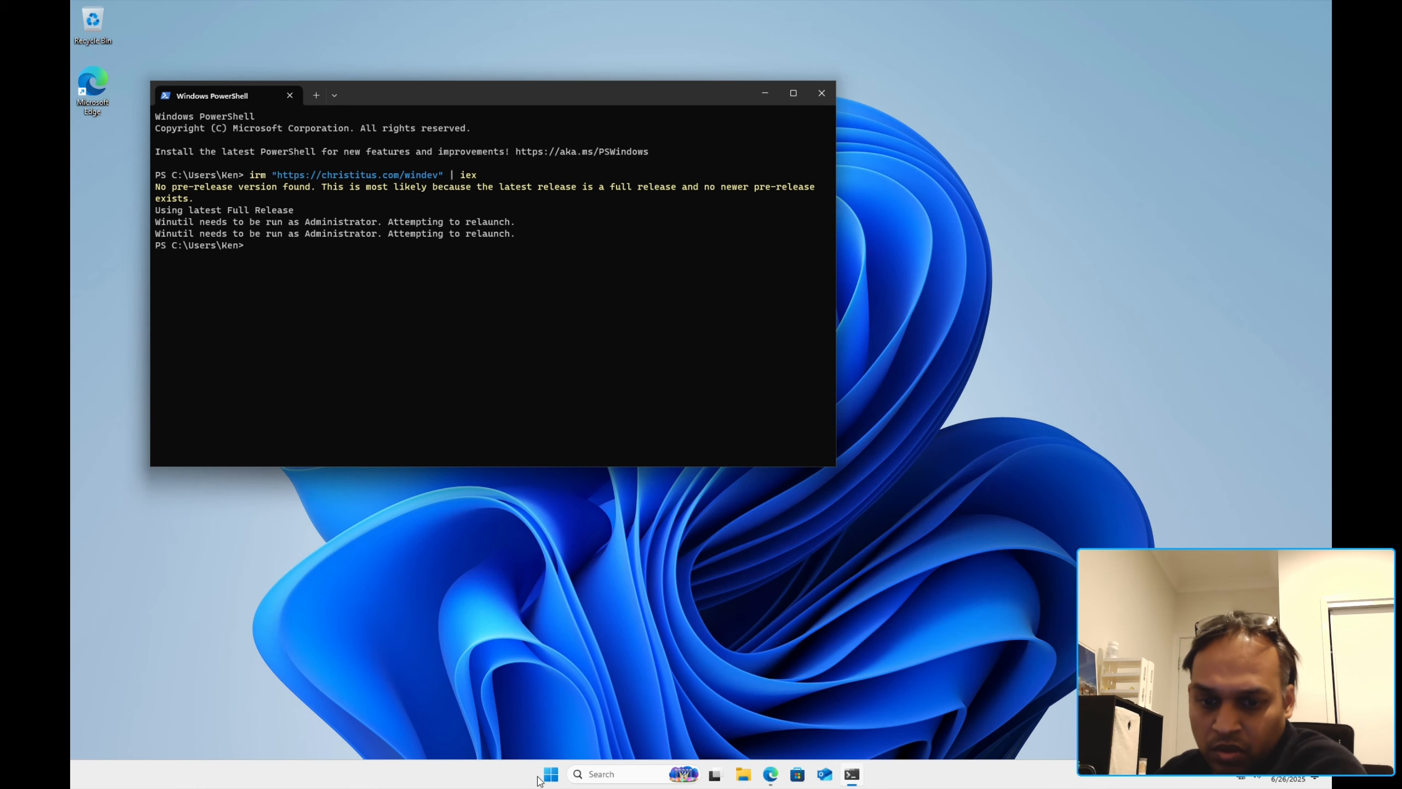
pyautogui.click(544, 781)
pyautogui.write('ewmo')
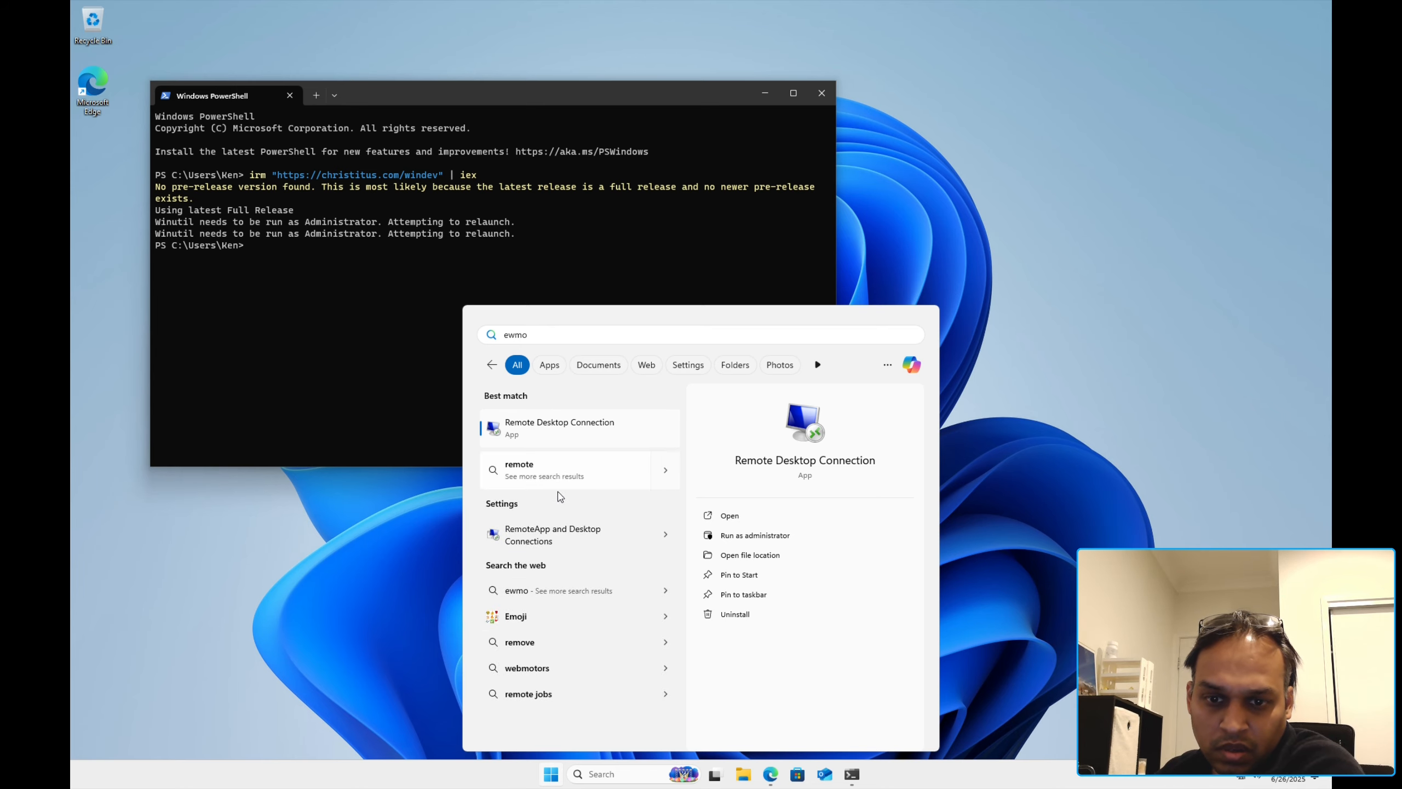
pyautogui.click(568, 535)
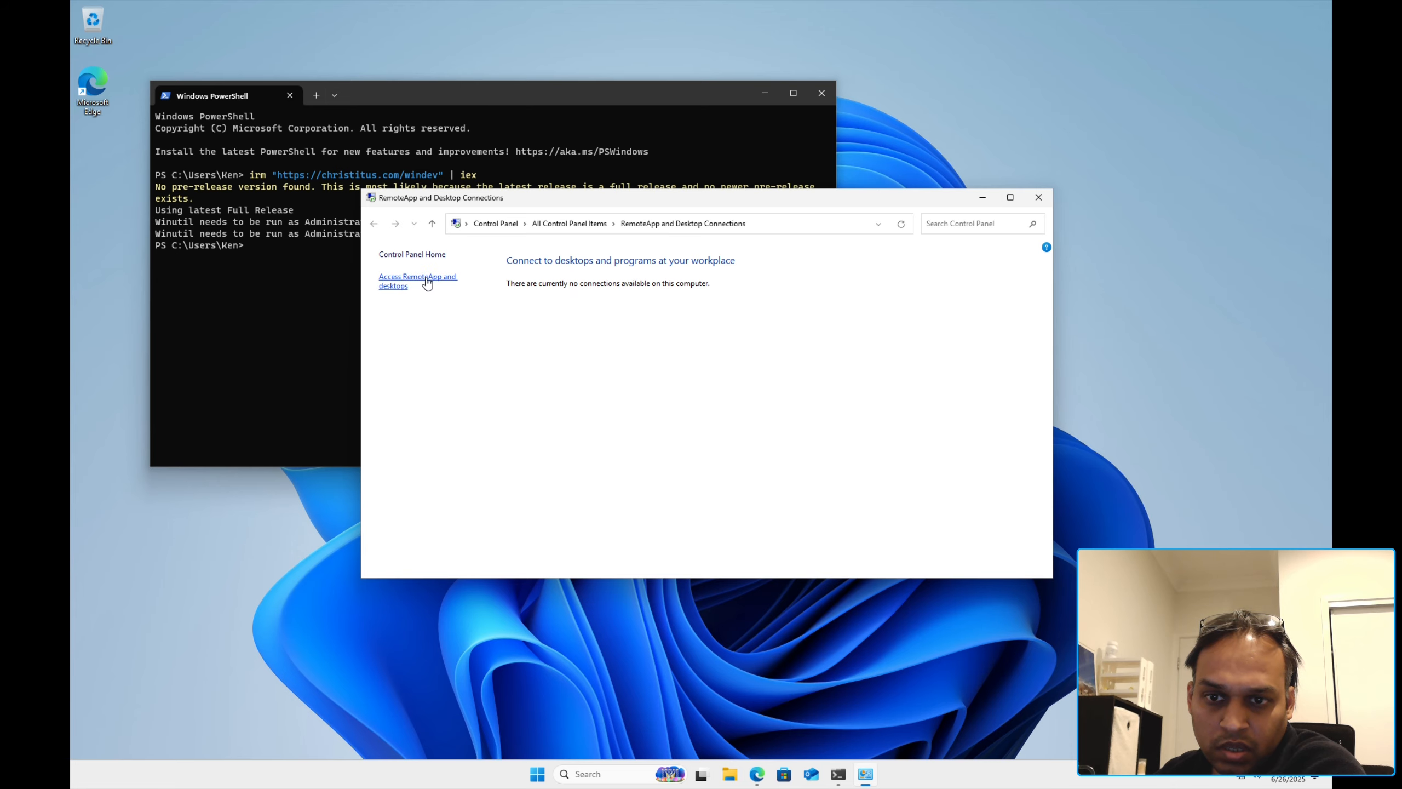
pyautogui.click(427, 282)
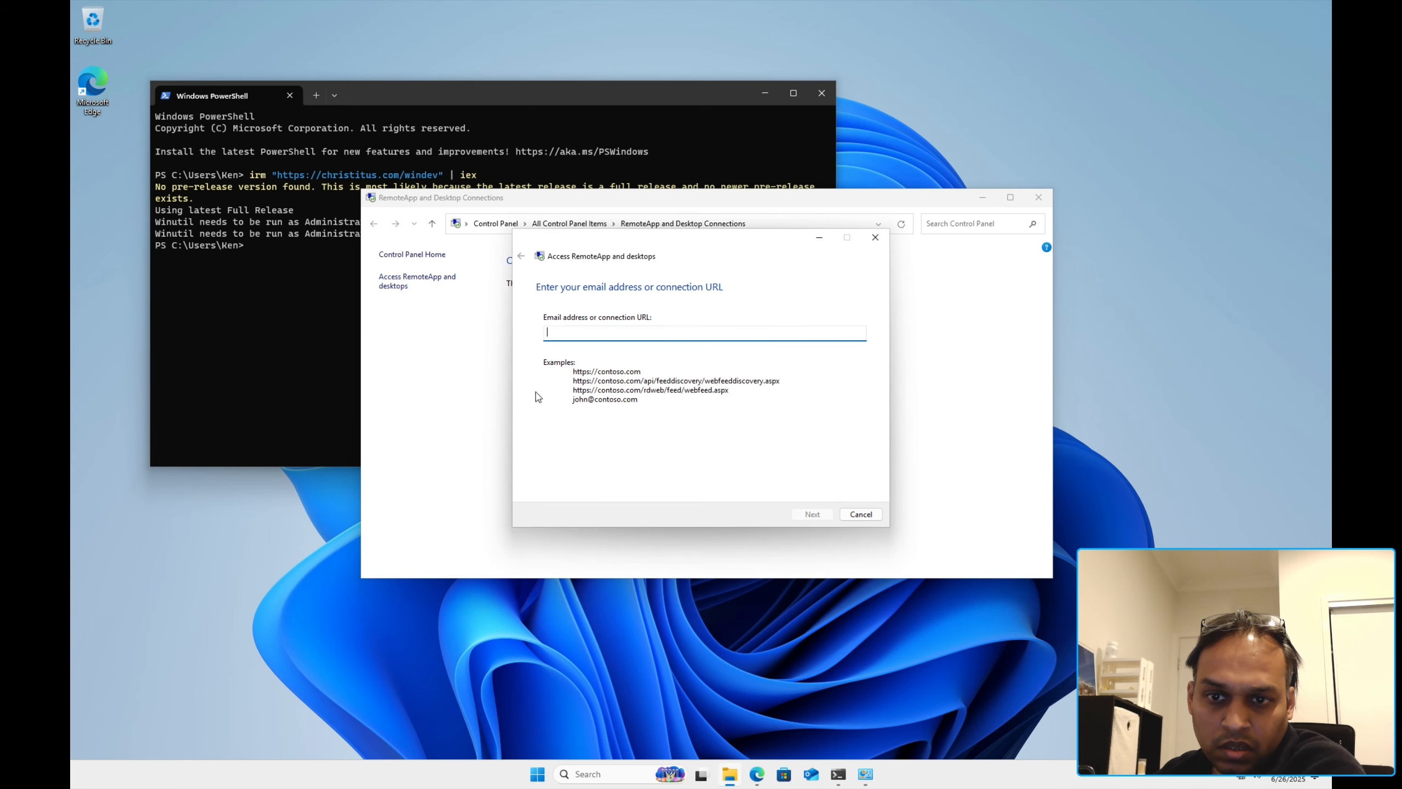
pyautogui.click(857, 514)
pyautogui.click(1039, 197)
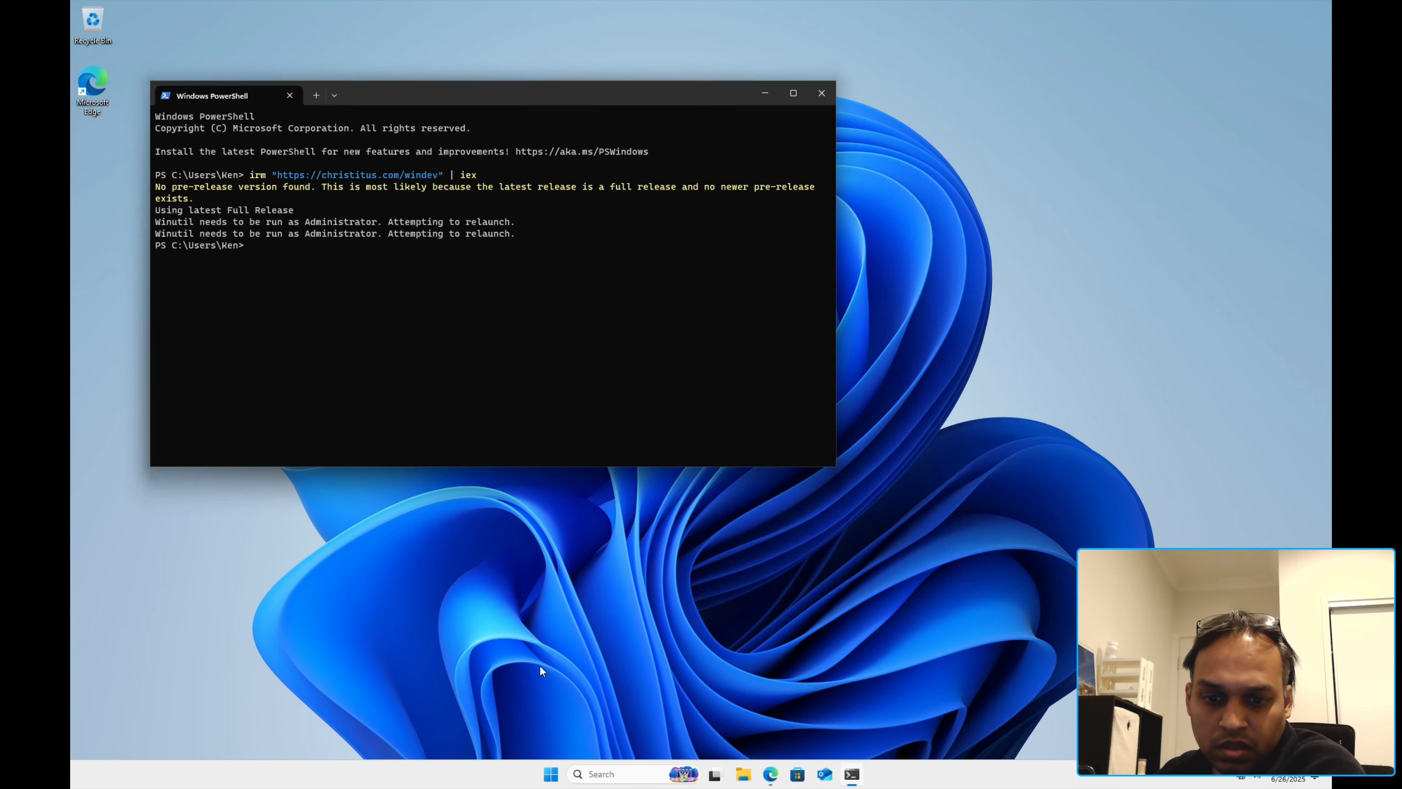
# Step: Search 'remote' and open the Remote Desktop settings page
pyautogui.click(545, 776)
pyautogui.write('remote')
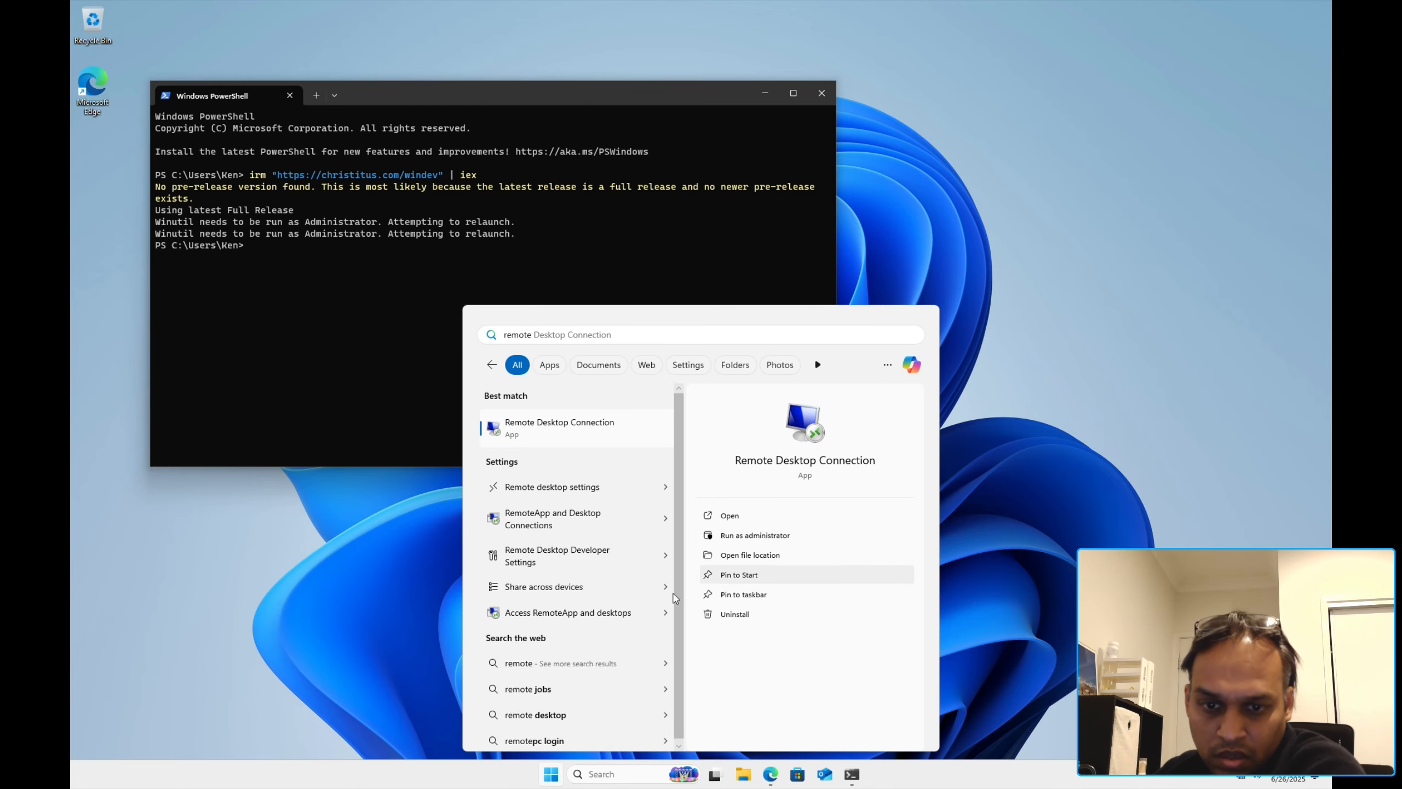
pyautogui.click(594, 495)
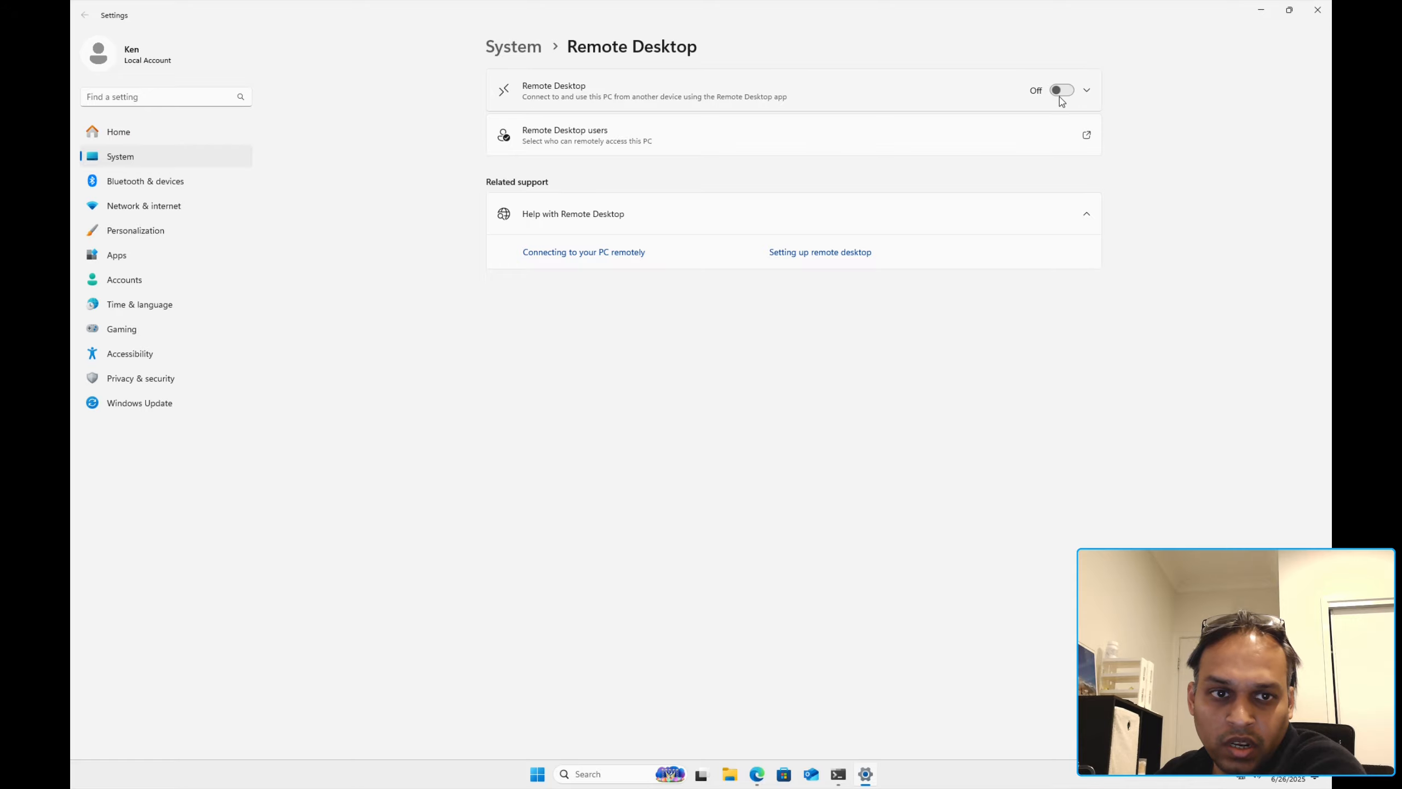
# Step: Switch Remote Desktop On and add the local account to Remote Desktop users
pyautogui.click(1060, 90)
pyautogui.click(790, 409)
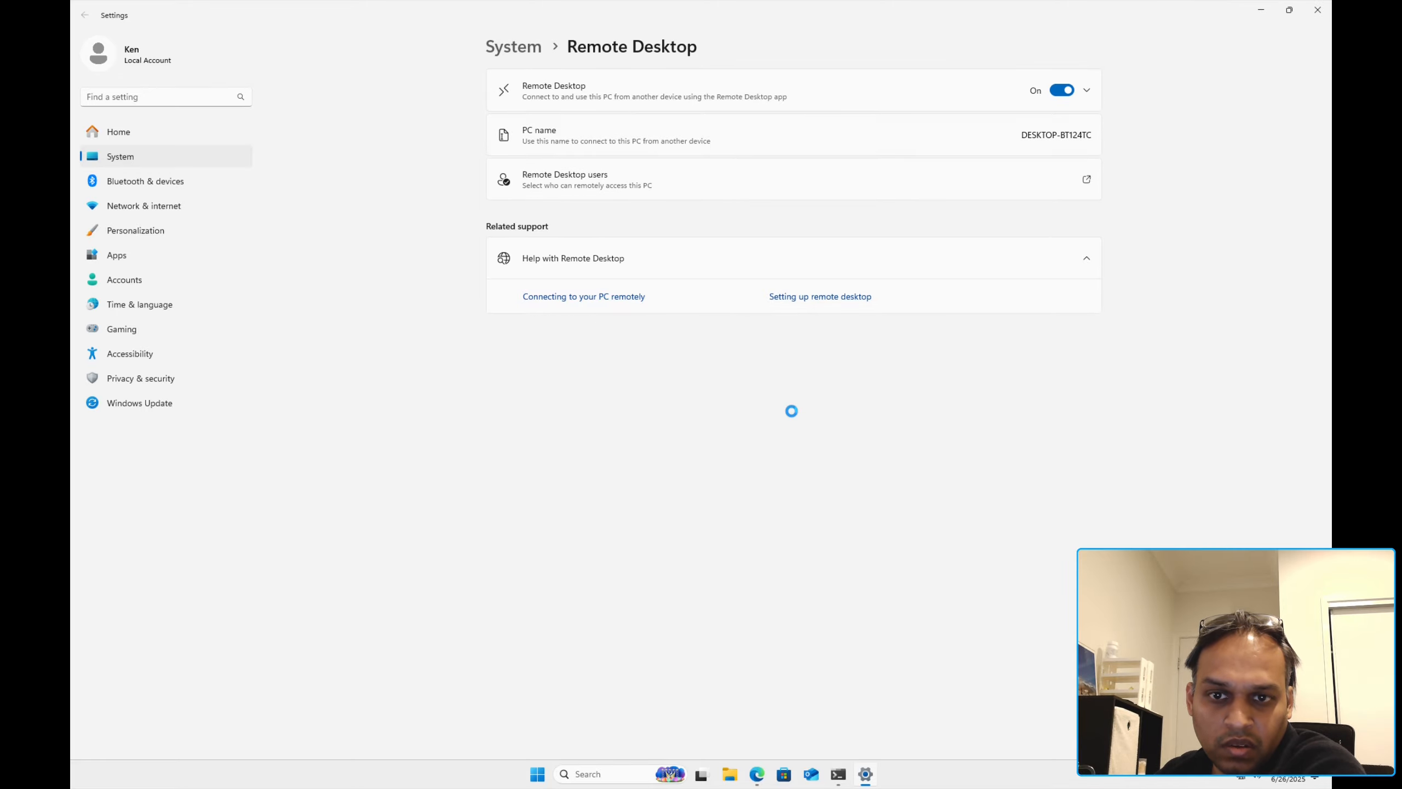
pyautogui.click(1085, 175)
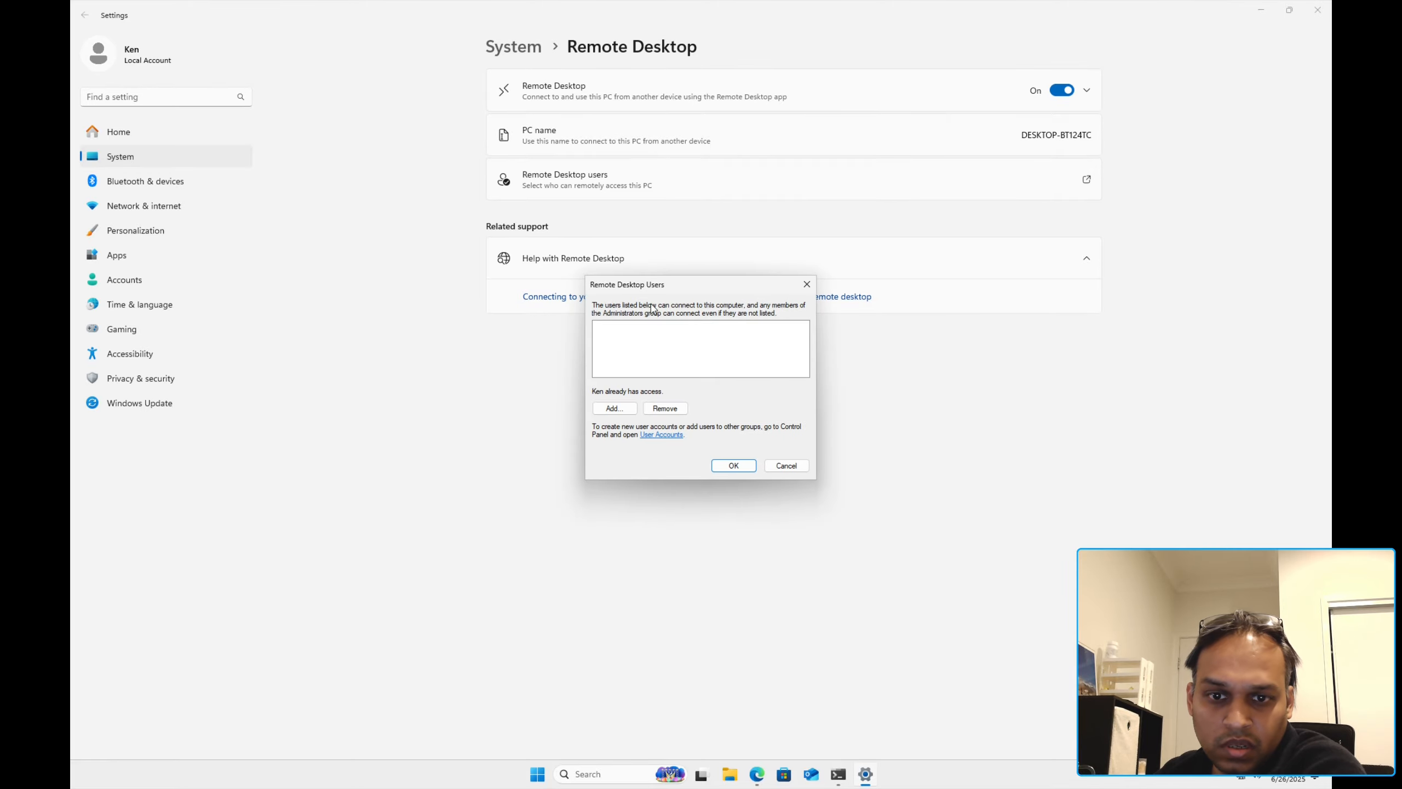
pyautogui.click(633, 407)
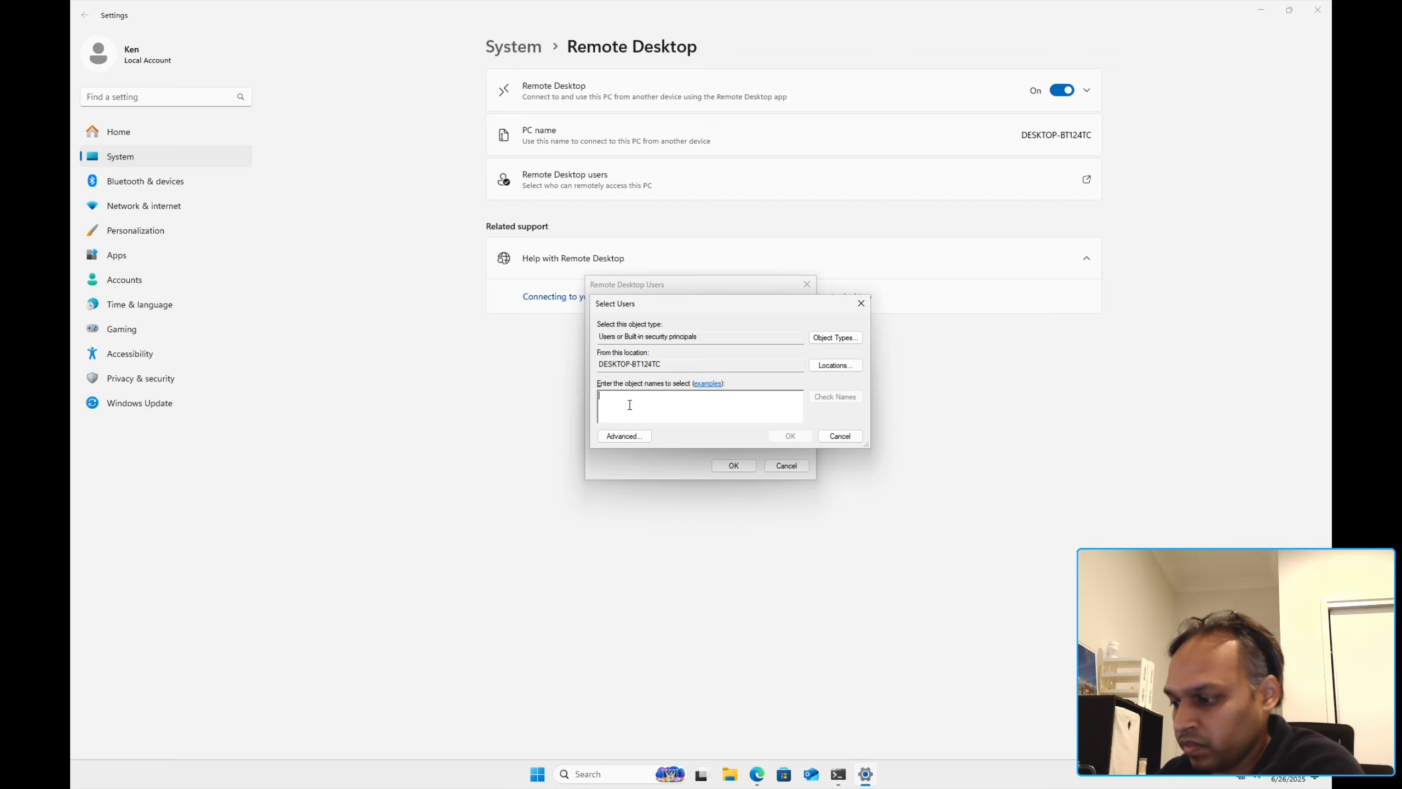
pyautogui.write('ken')
pyautogui.press('Return')
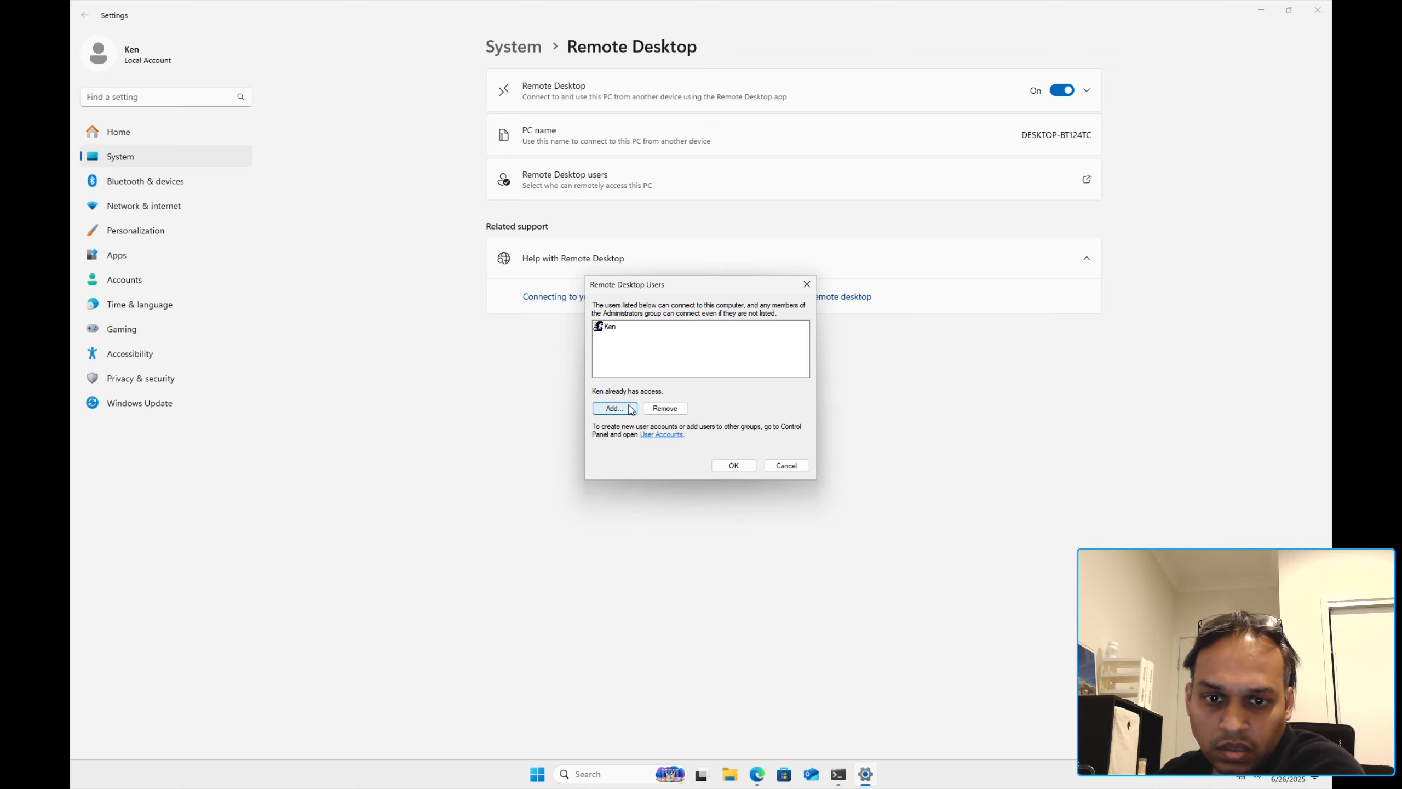
pyautogui.click(638, 341)
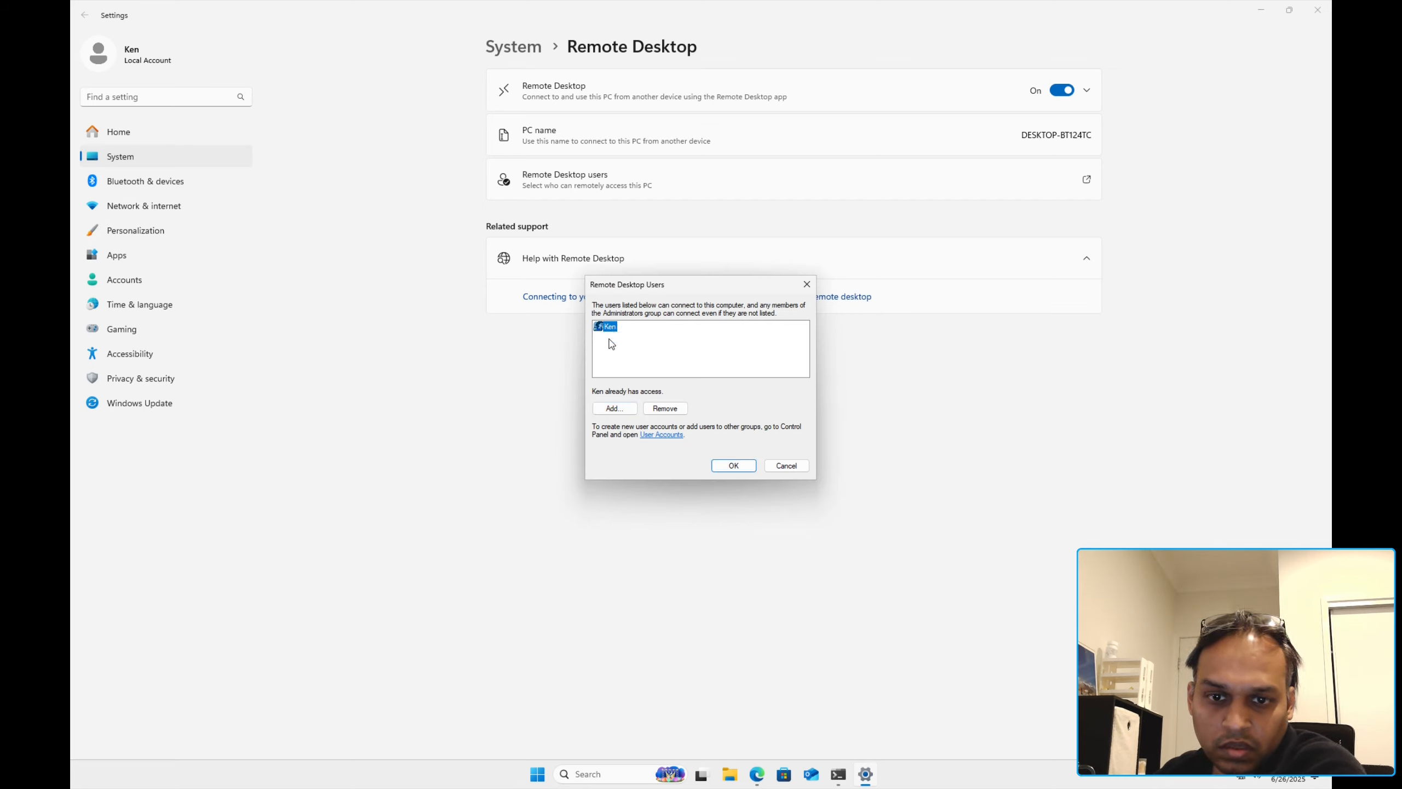
pyautogui.click(742, 467)
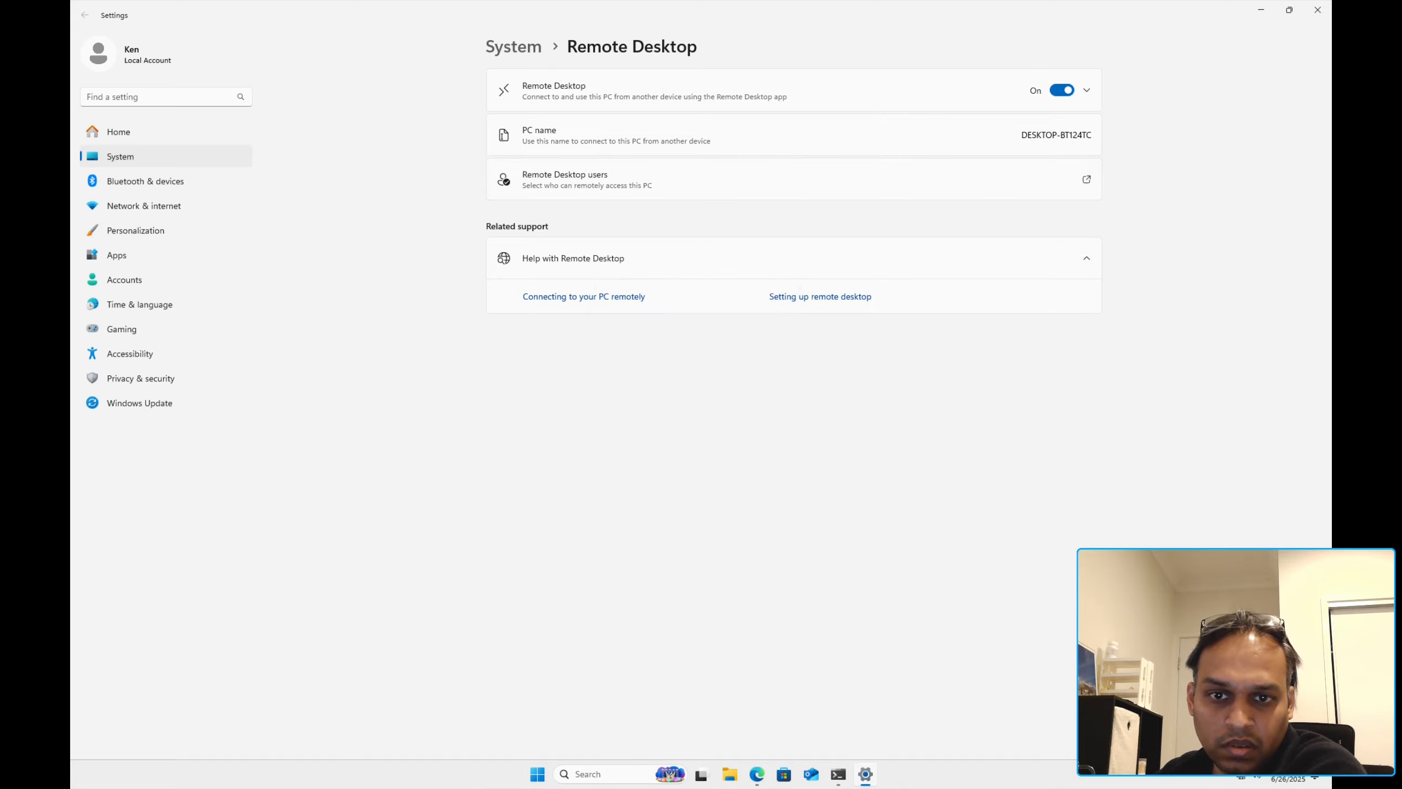
# Step: Recheck the remote users list, then close Settings and the PowerShell window
pyautogui.click(1066, 181)
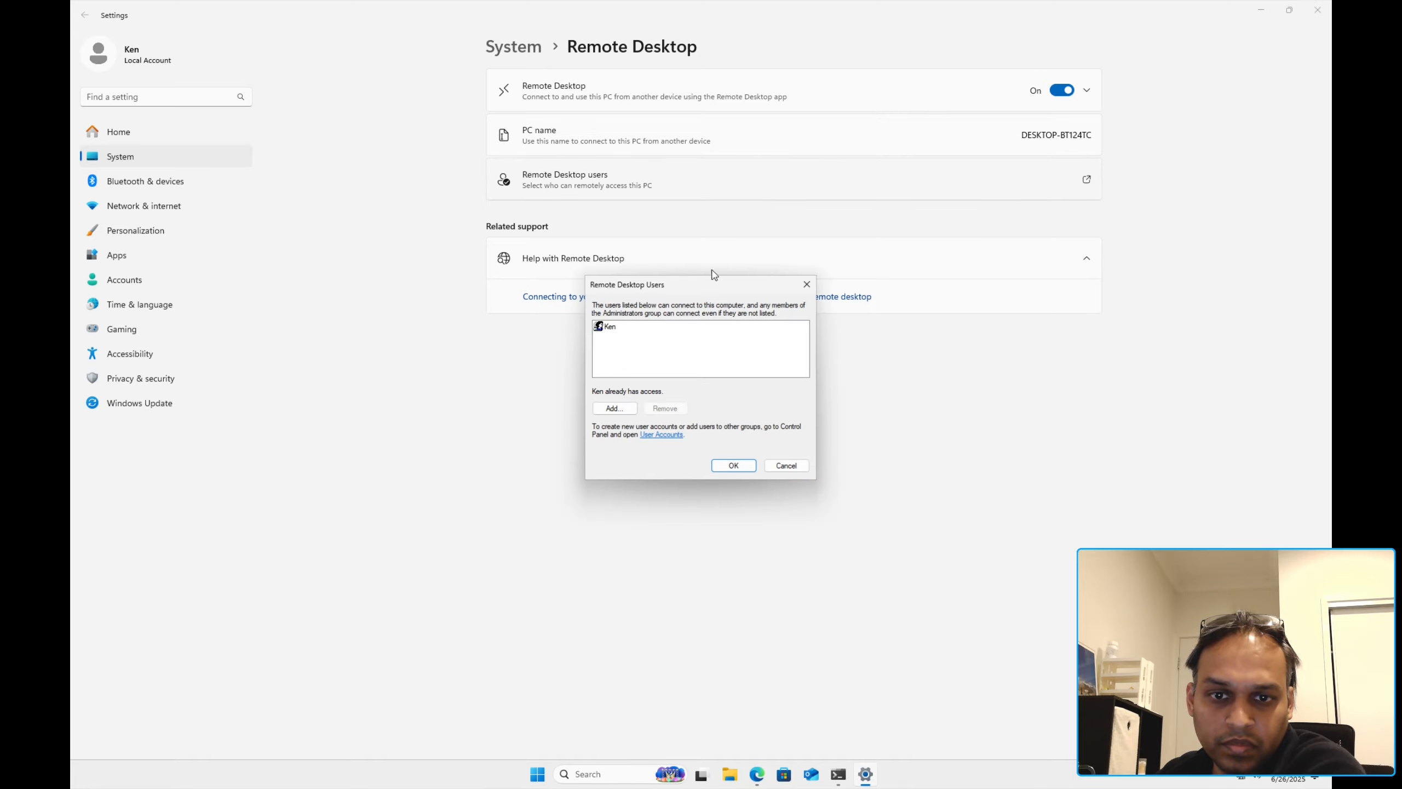
pyautogui.click(715, 468)
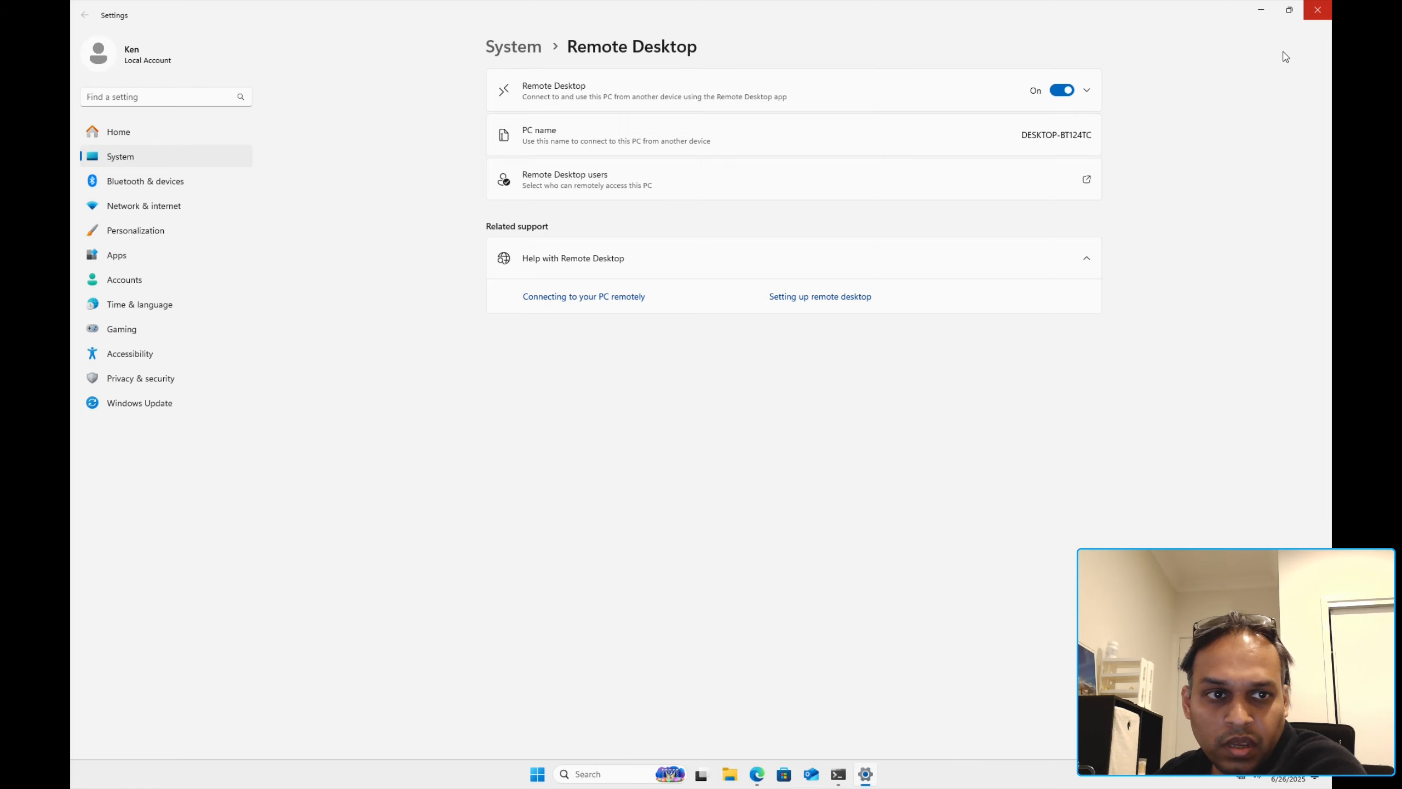
pyautogui.click(1326, 16)
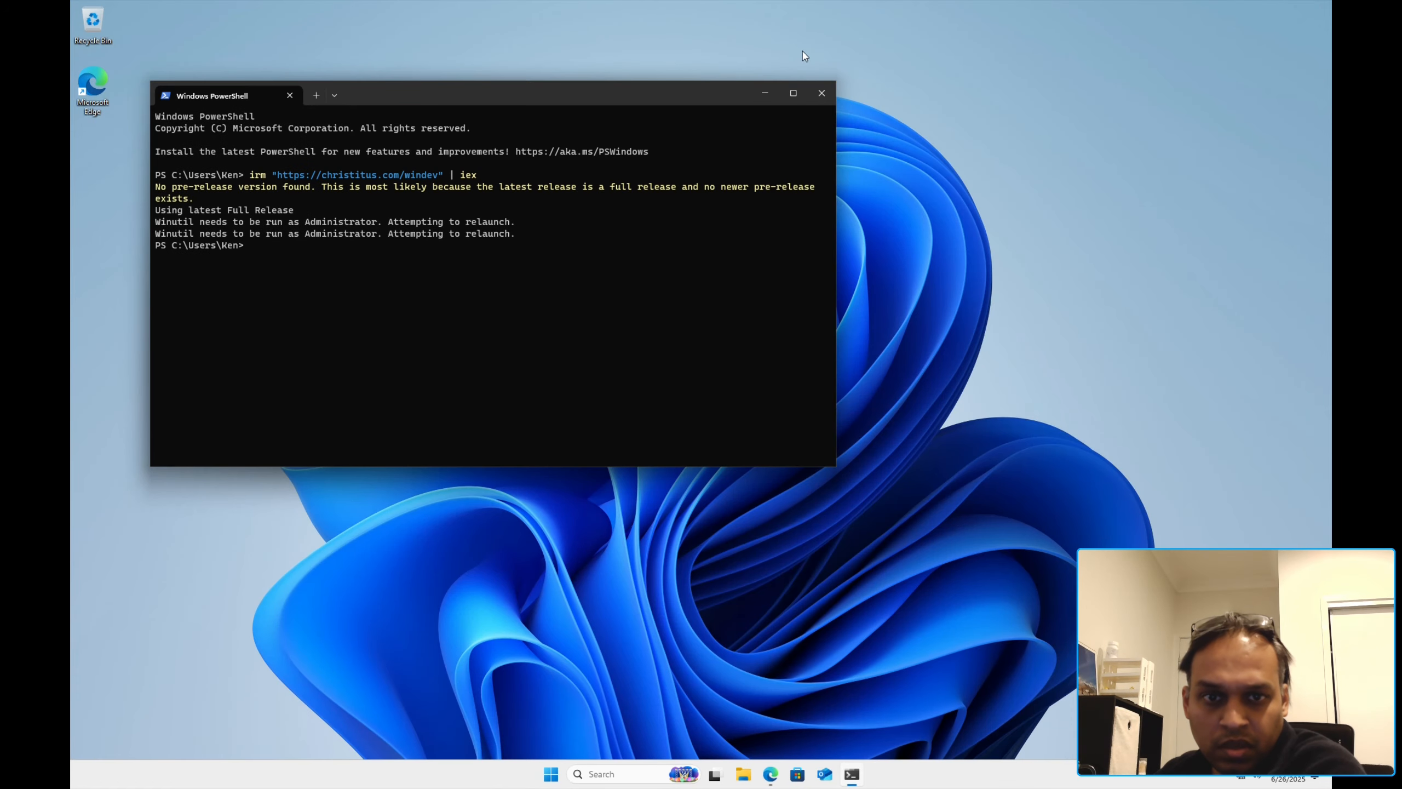
pyautogui.click(821, 92)
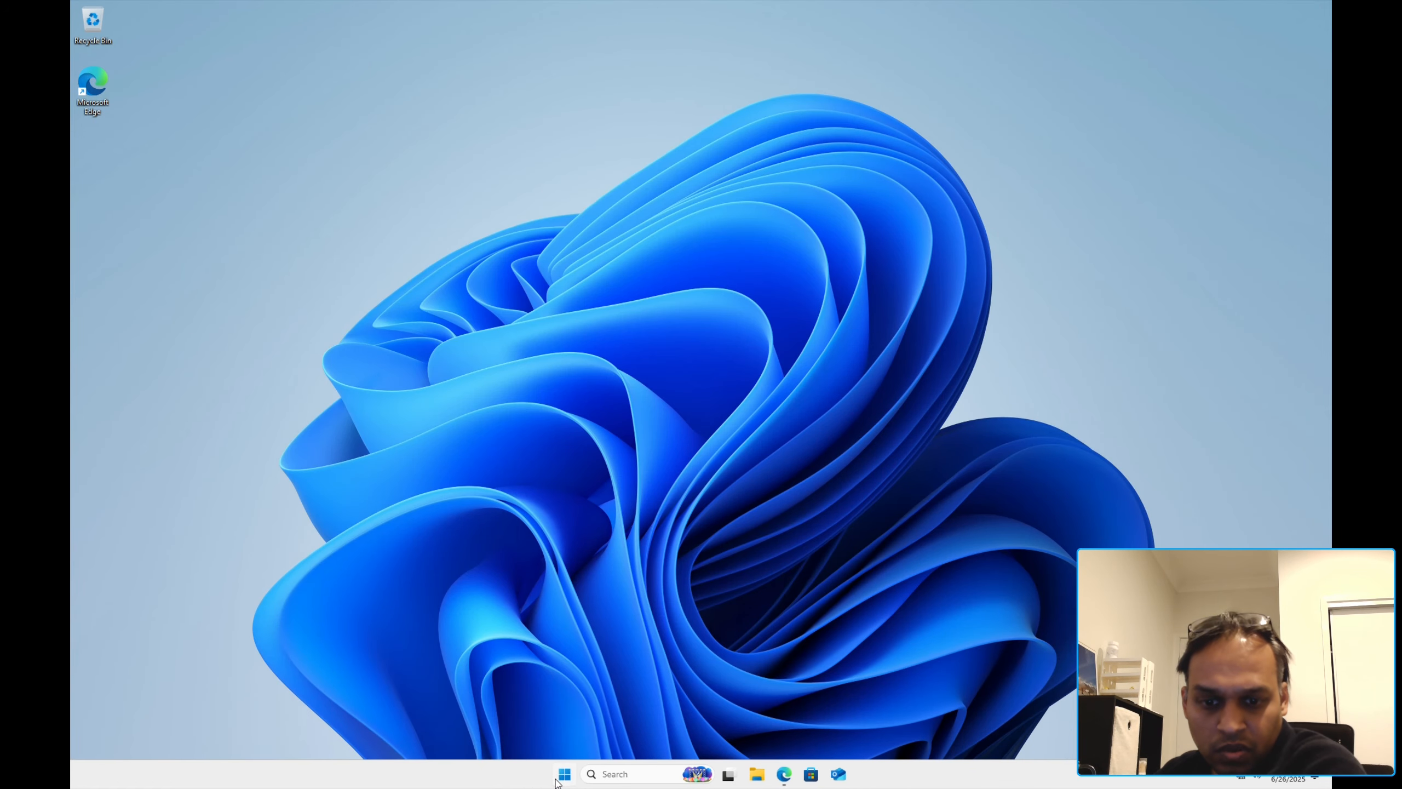
# Step: Shut down the Windows 11 guest from the Start menu's power options
pyautogui.click(558, 780)
pyautogui.click(853, 731)
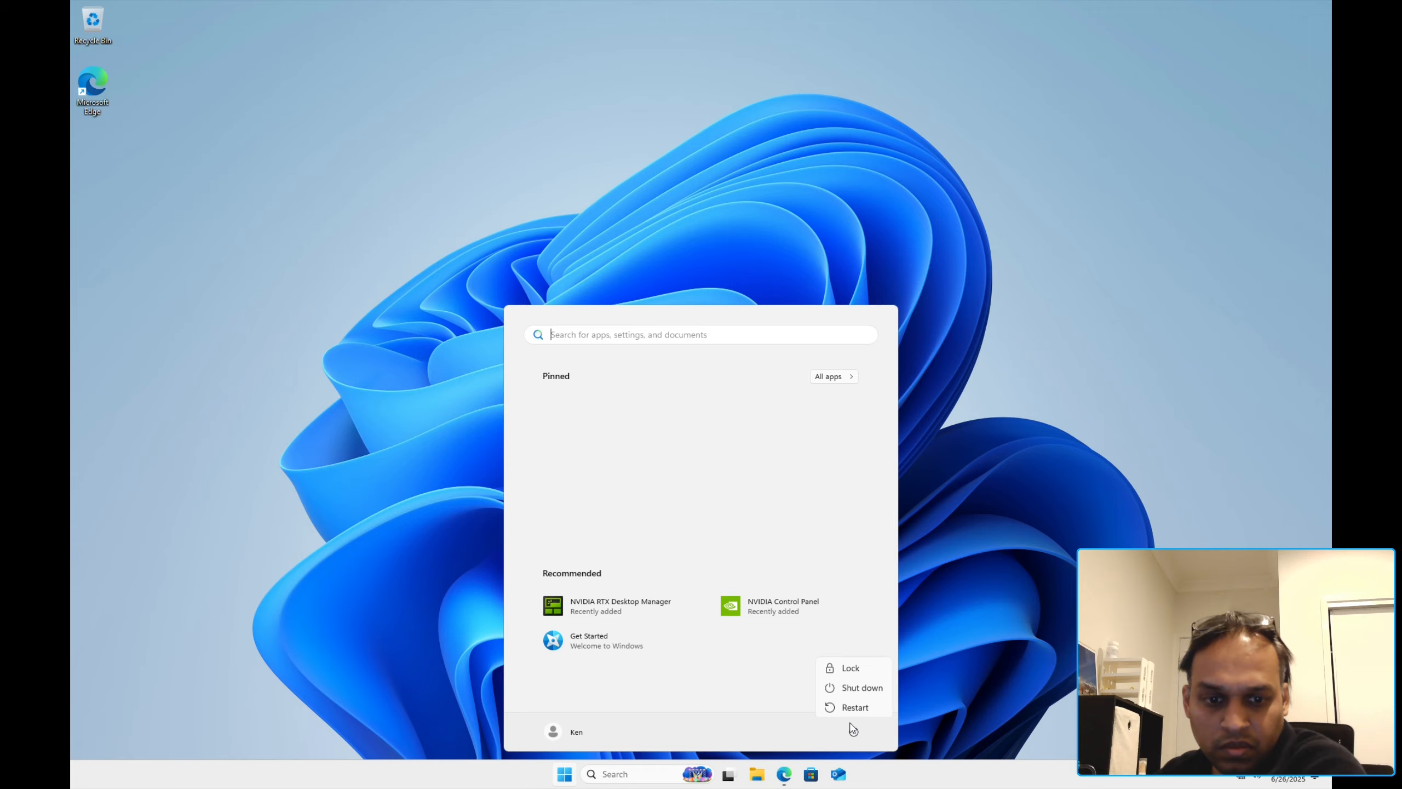
pyautogui.click(856, 690)
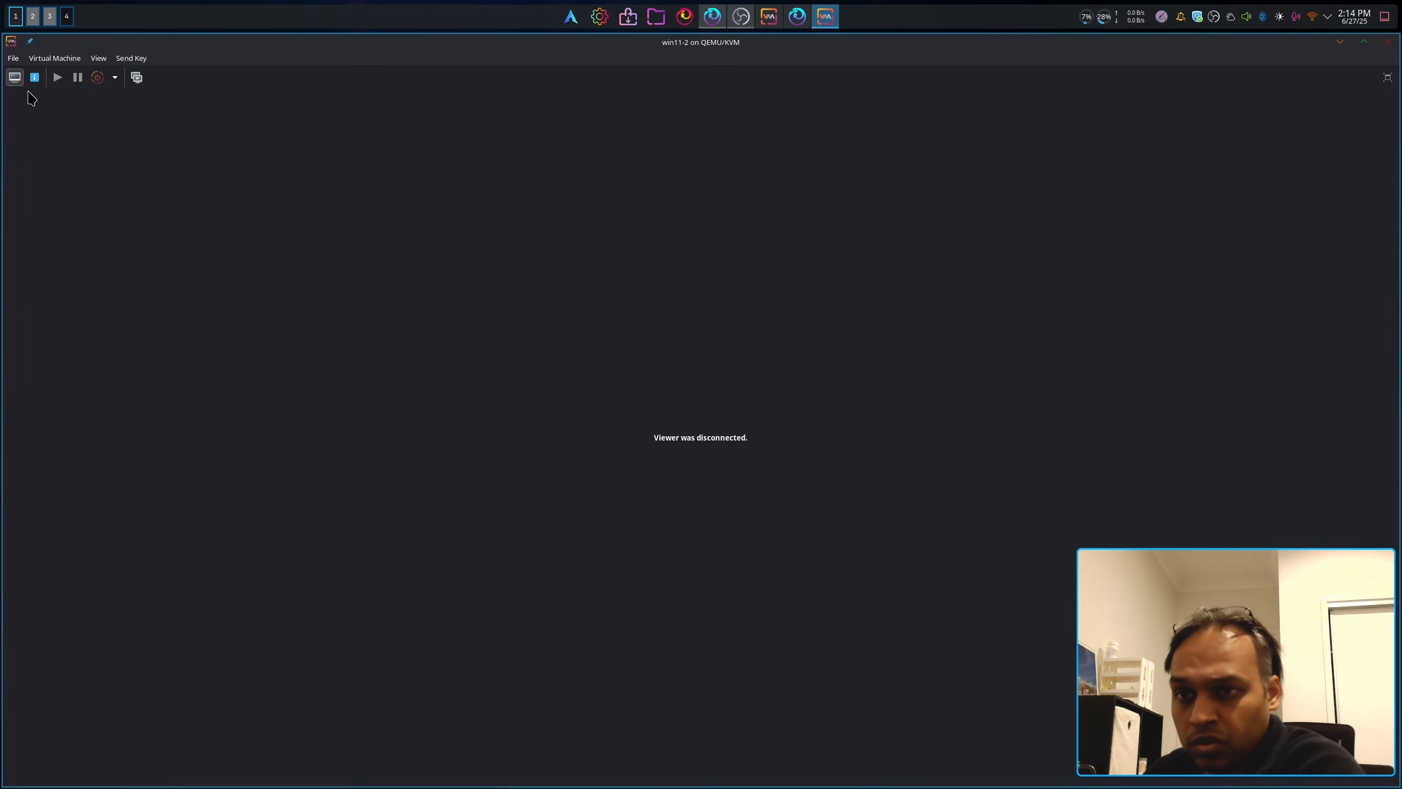
# Step: Remove the Display Spice and Video Virtio devices from win11-2's virtual hardware
pyautogui.click(34, 76)
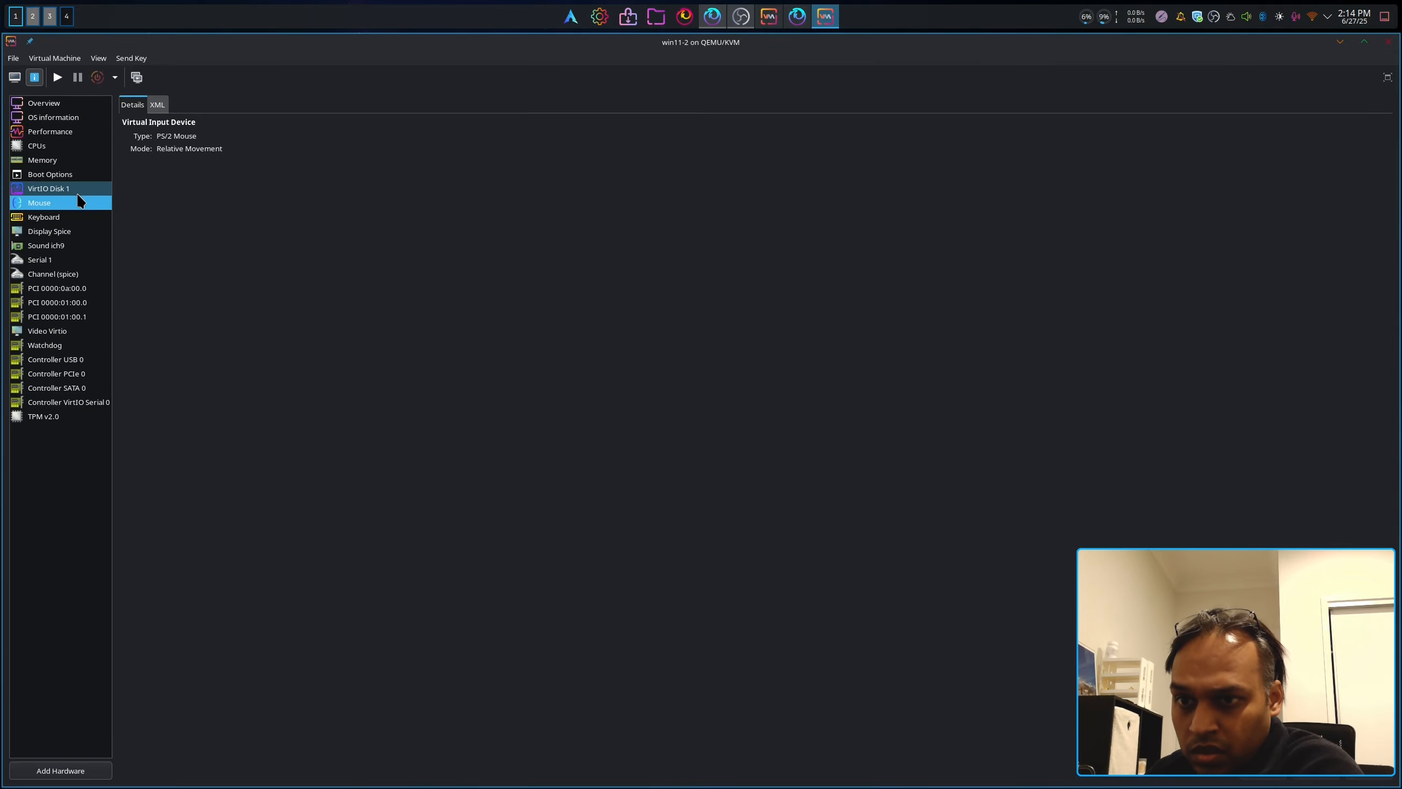
pyautogui.rightClick(65, 233)
pyautogui.click(121, 255)
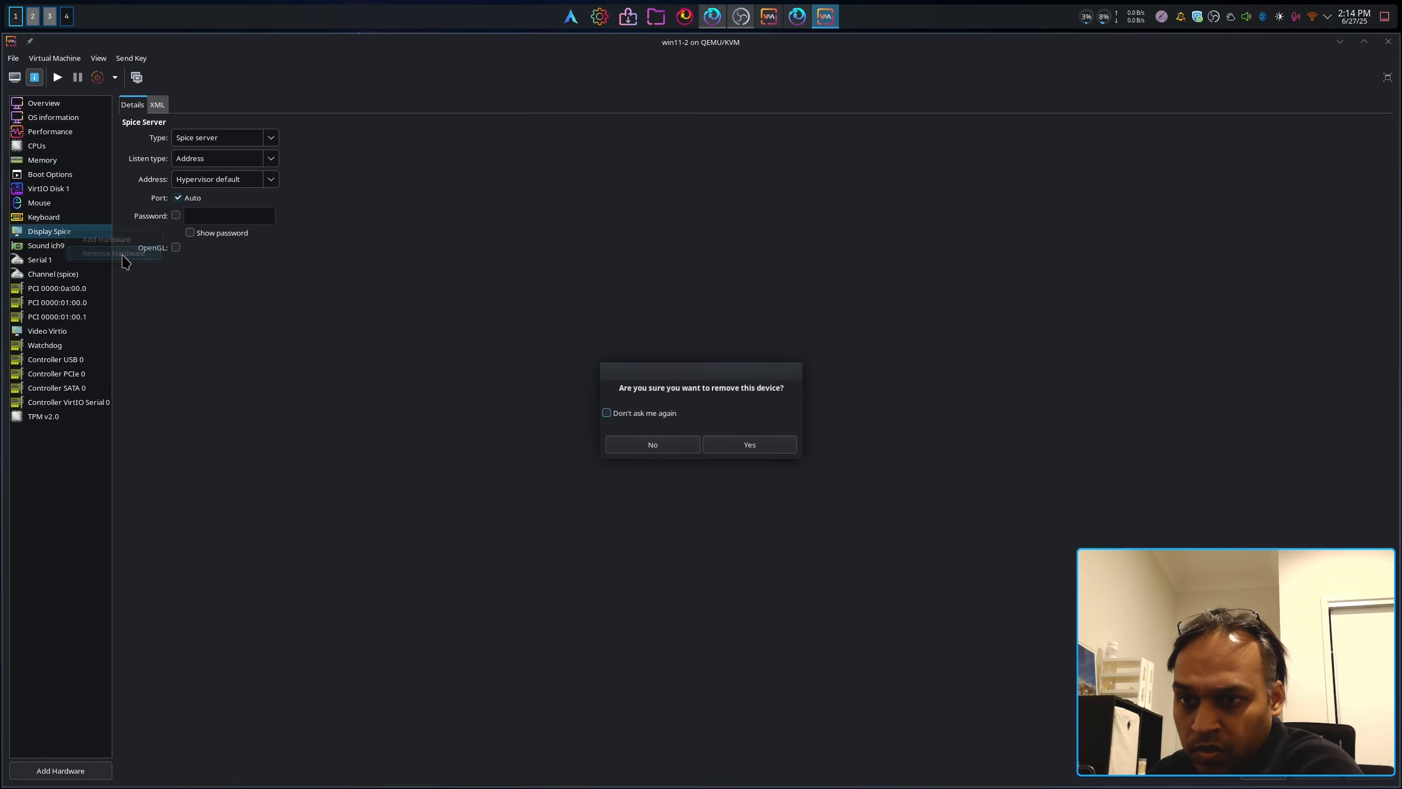
pyautogui.click(728, 451)
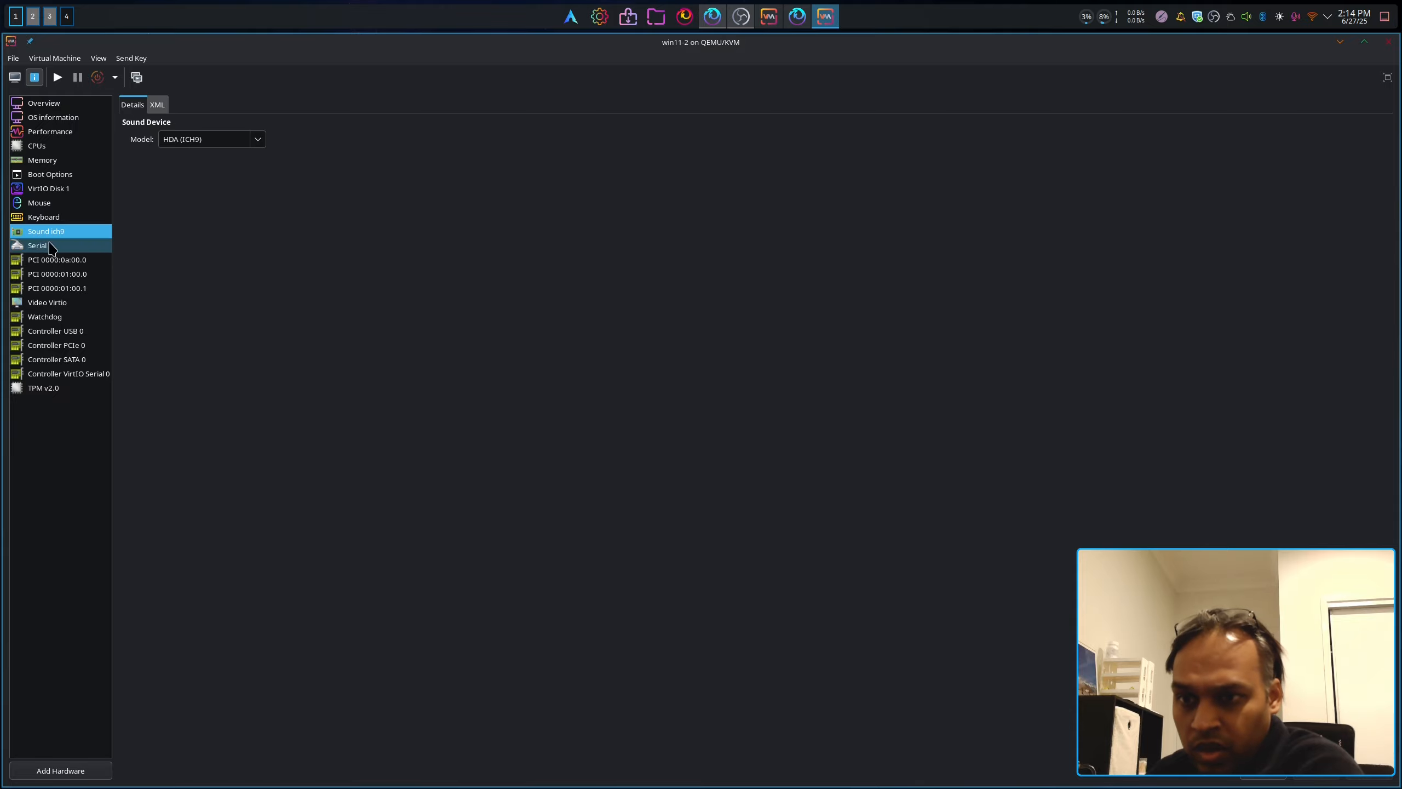
pyautogui.rightClick(73, 307)
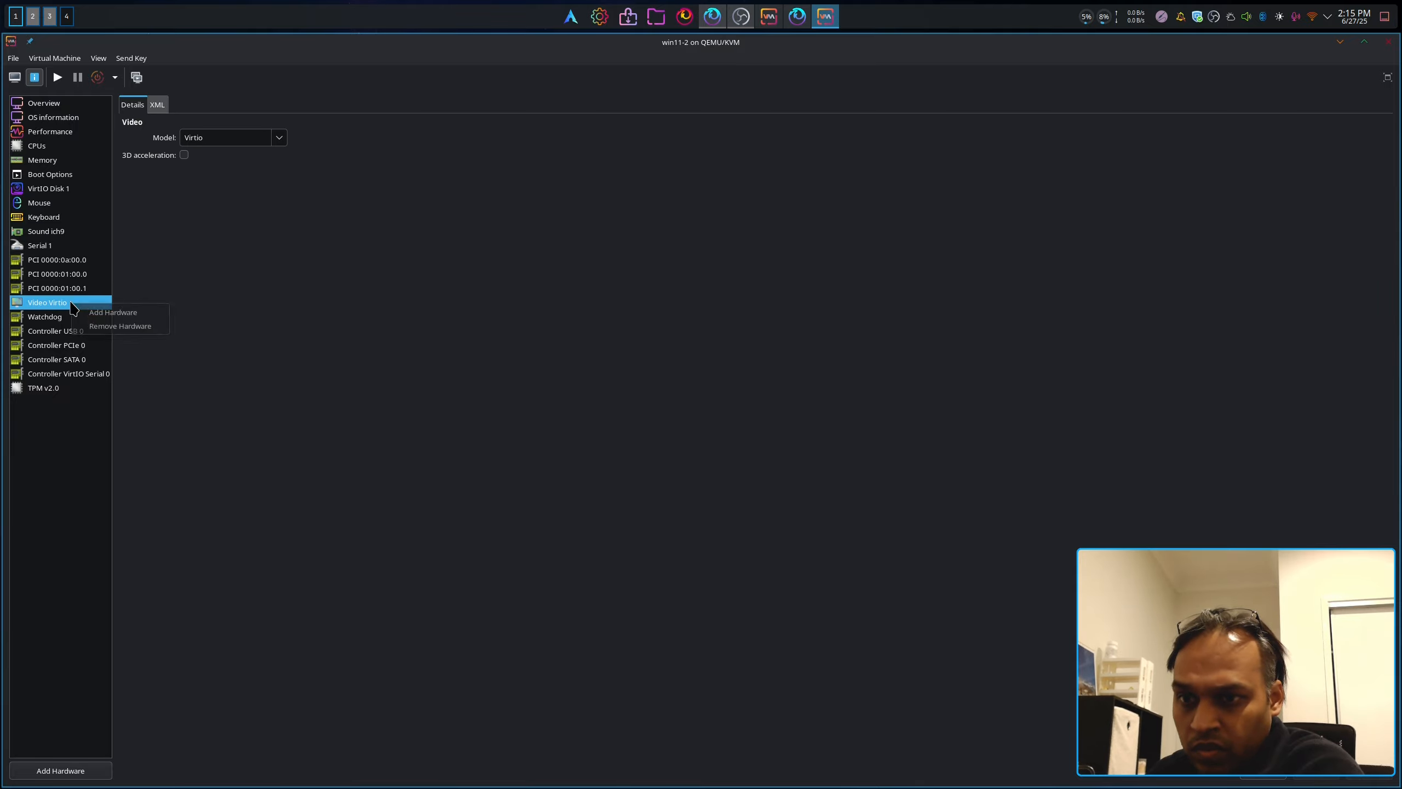
pyautogui.click(122, 326)
pyautogui.click(745, 445)
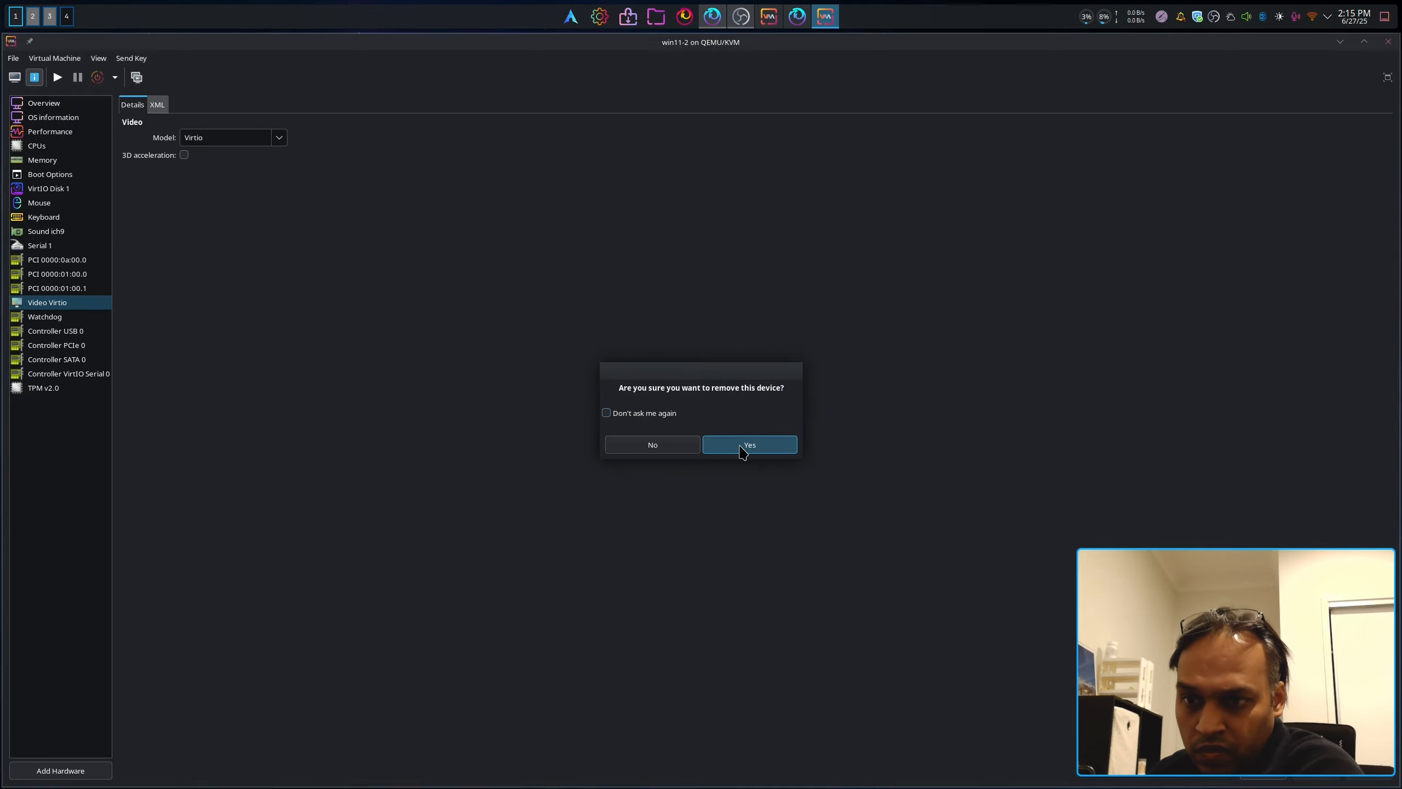
# Step: Review serial, sound, keyboard, mouse, disk, 12288 MiB memory and TPM, then power on win11-2
pyautogui.click(31, 244)
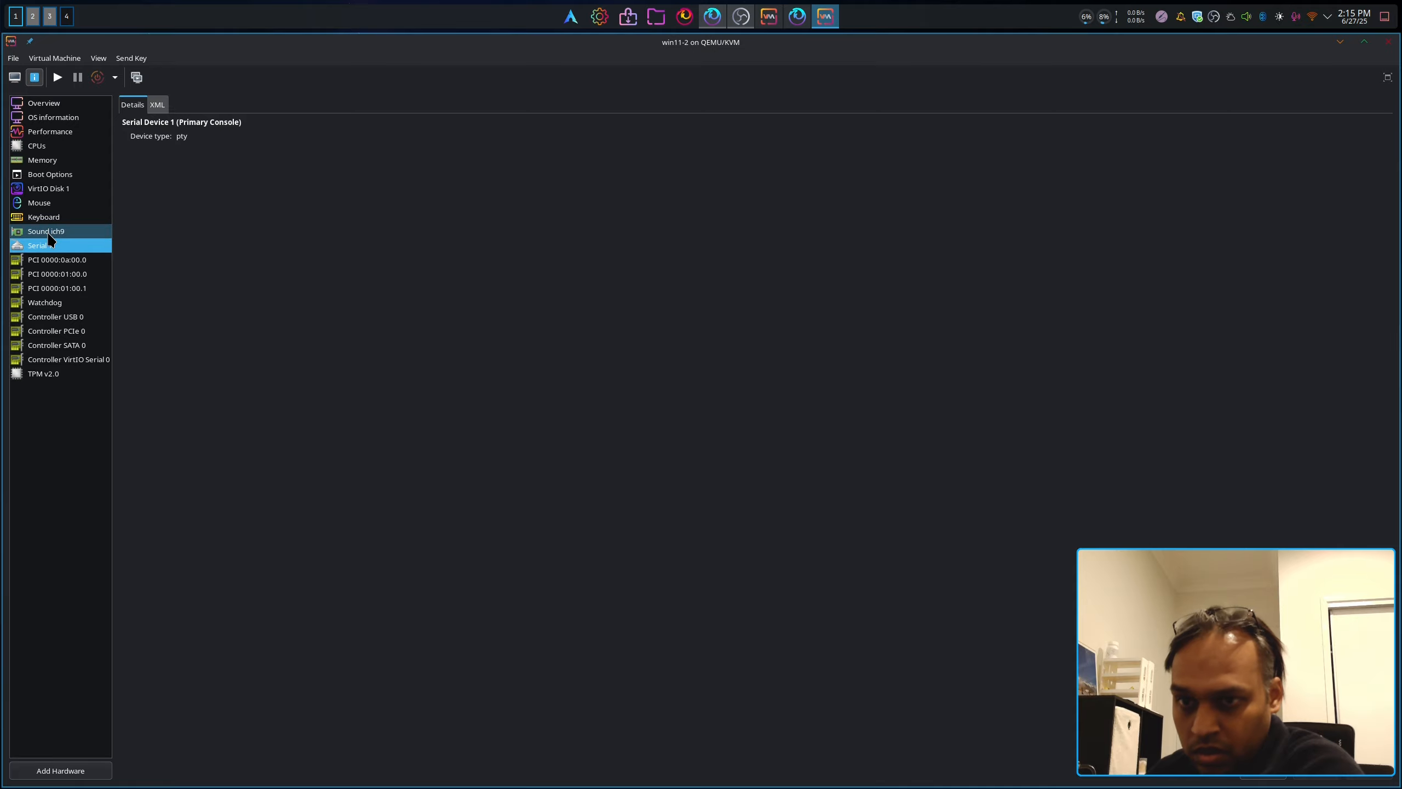
pyautogui.click(53, 231)
pyautogui.click(54, 218)
pyautogui.click(57, 203)
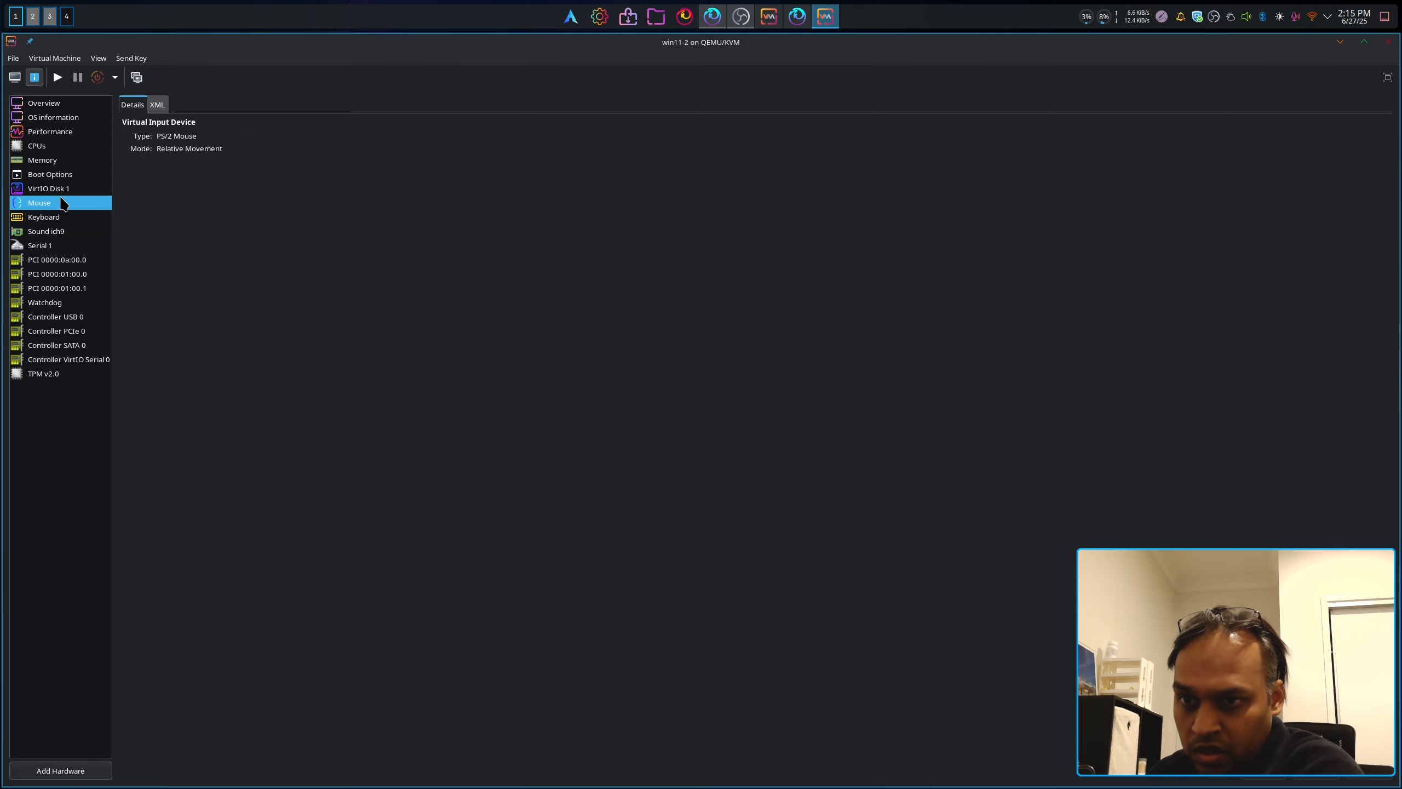
pyautogui.click(59, 189)
pyautogui.click(61, 160)
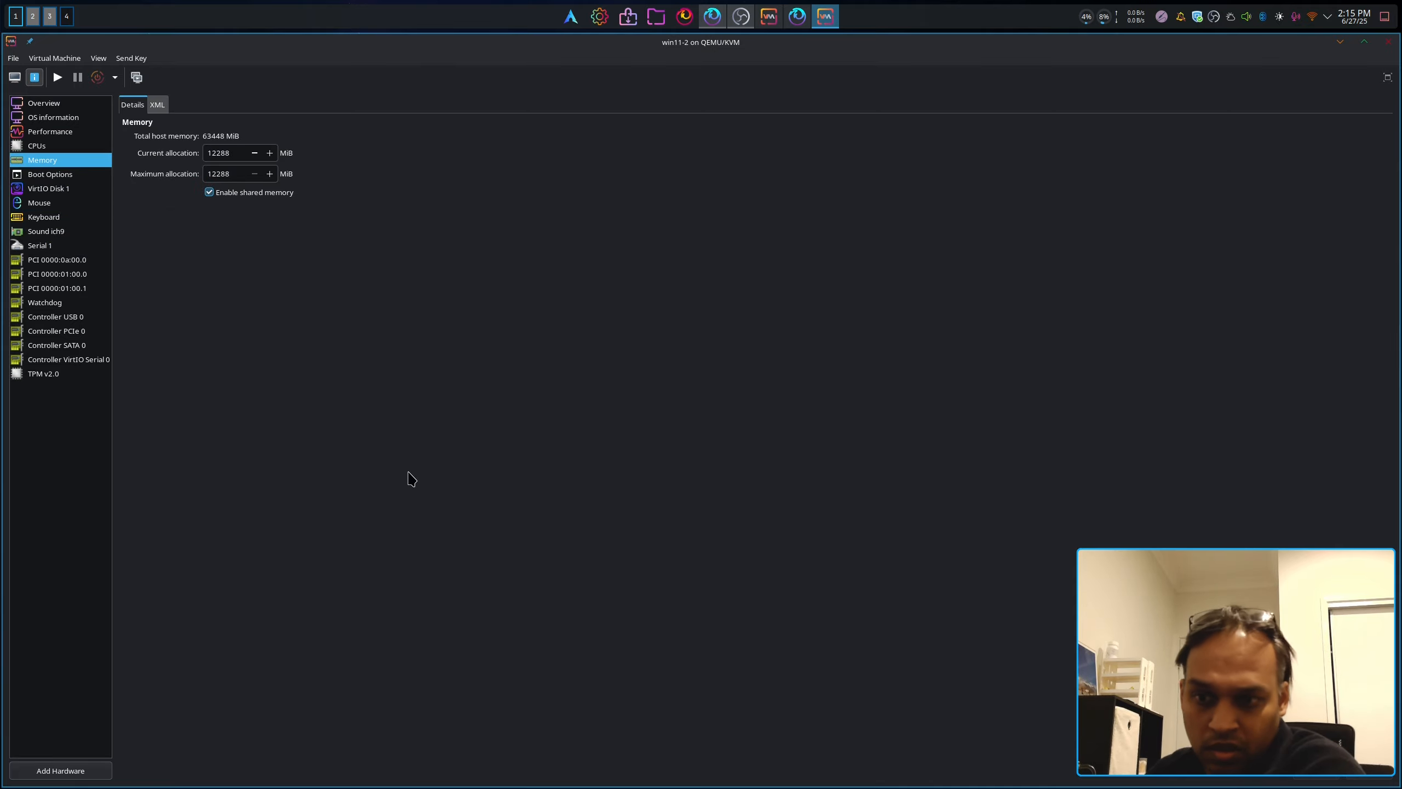
pyautogui.click(55, 375)
pyautogui.click(54, 359)
pyautogui.click(53, 375)
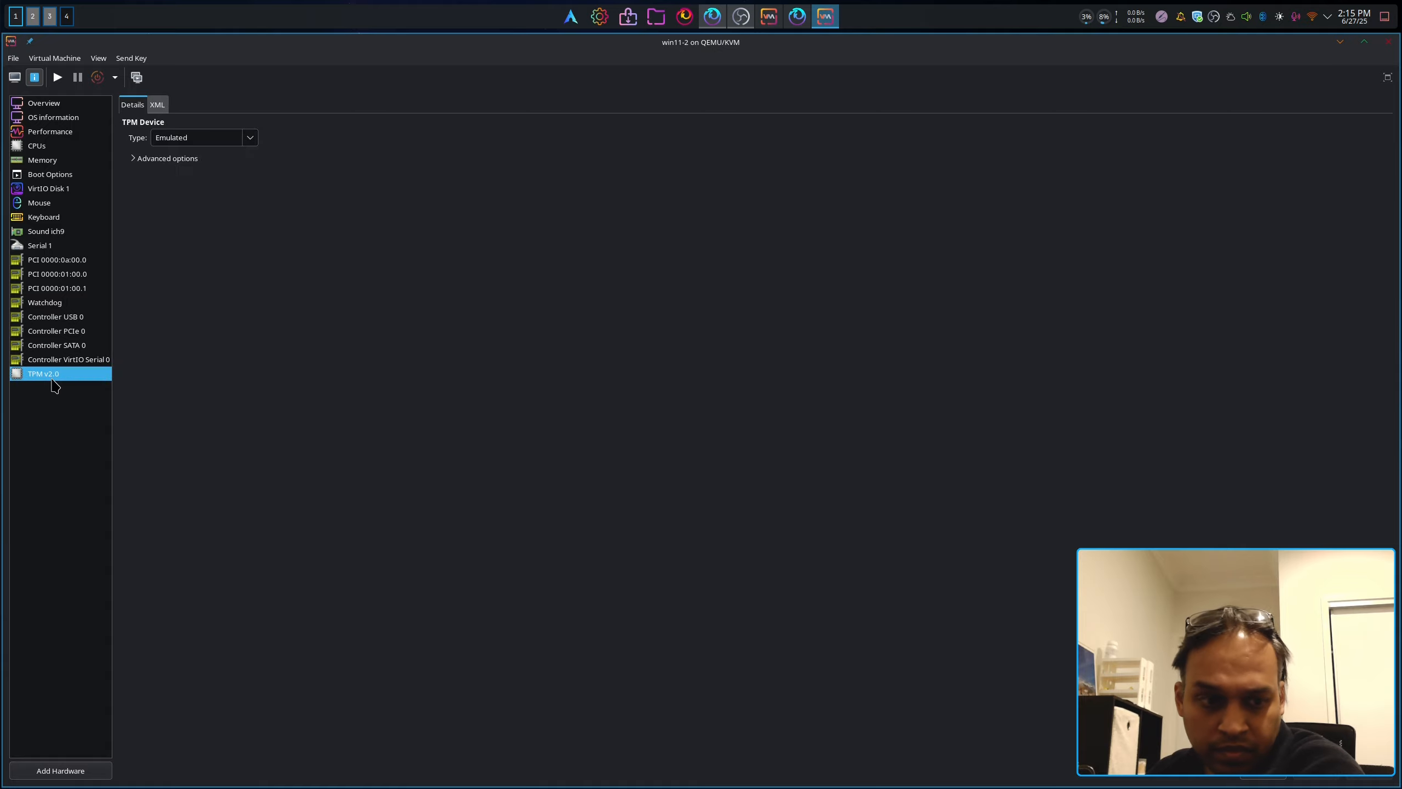
pyautogui.click(20, 79)
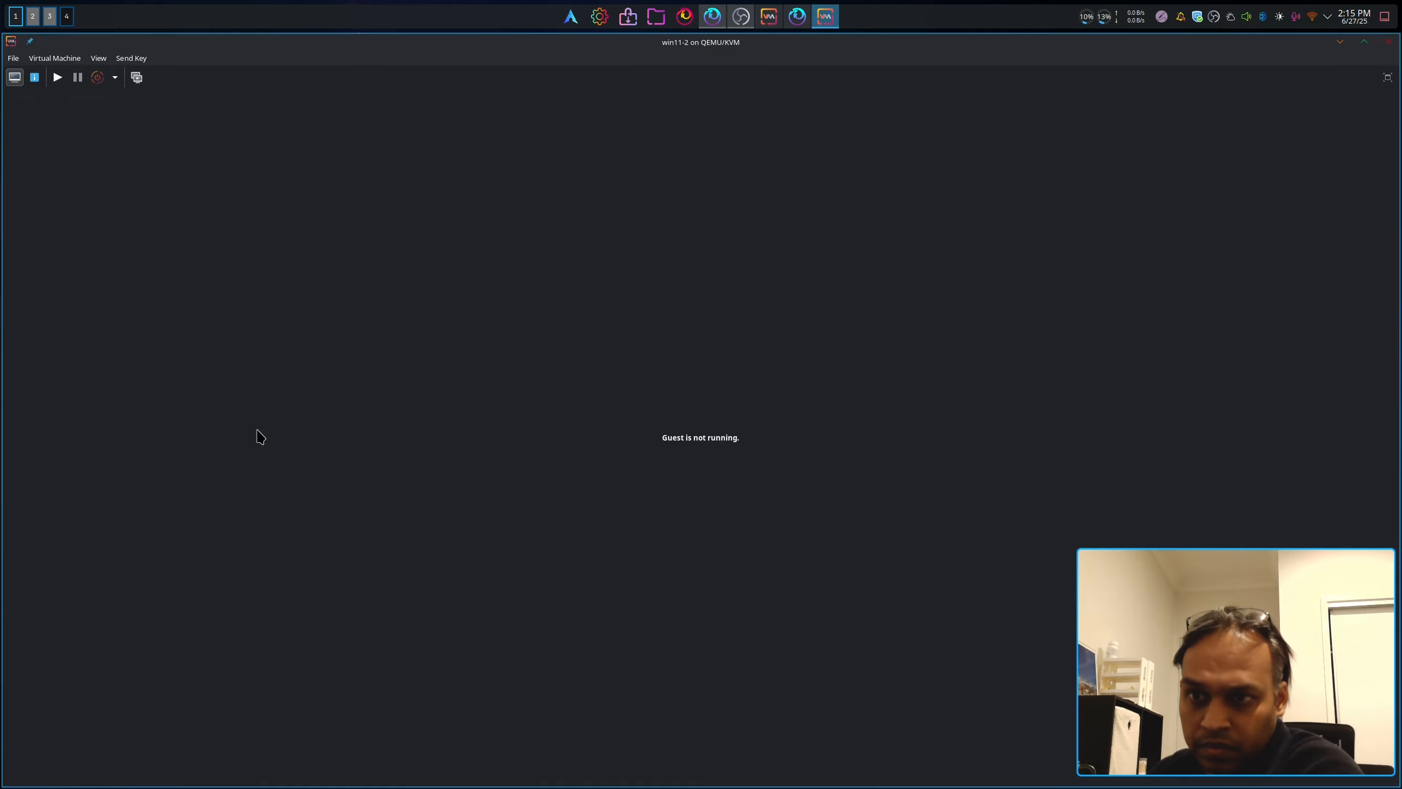
# Step: Toggle win11-2 between hardware details and console, checking the console view options
pyautogui.click(37, 82)
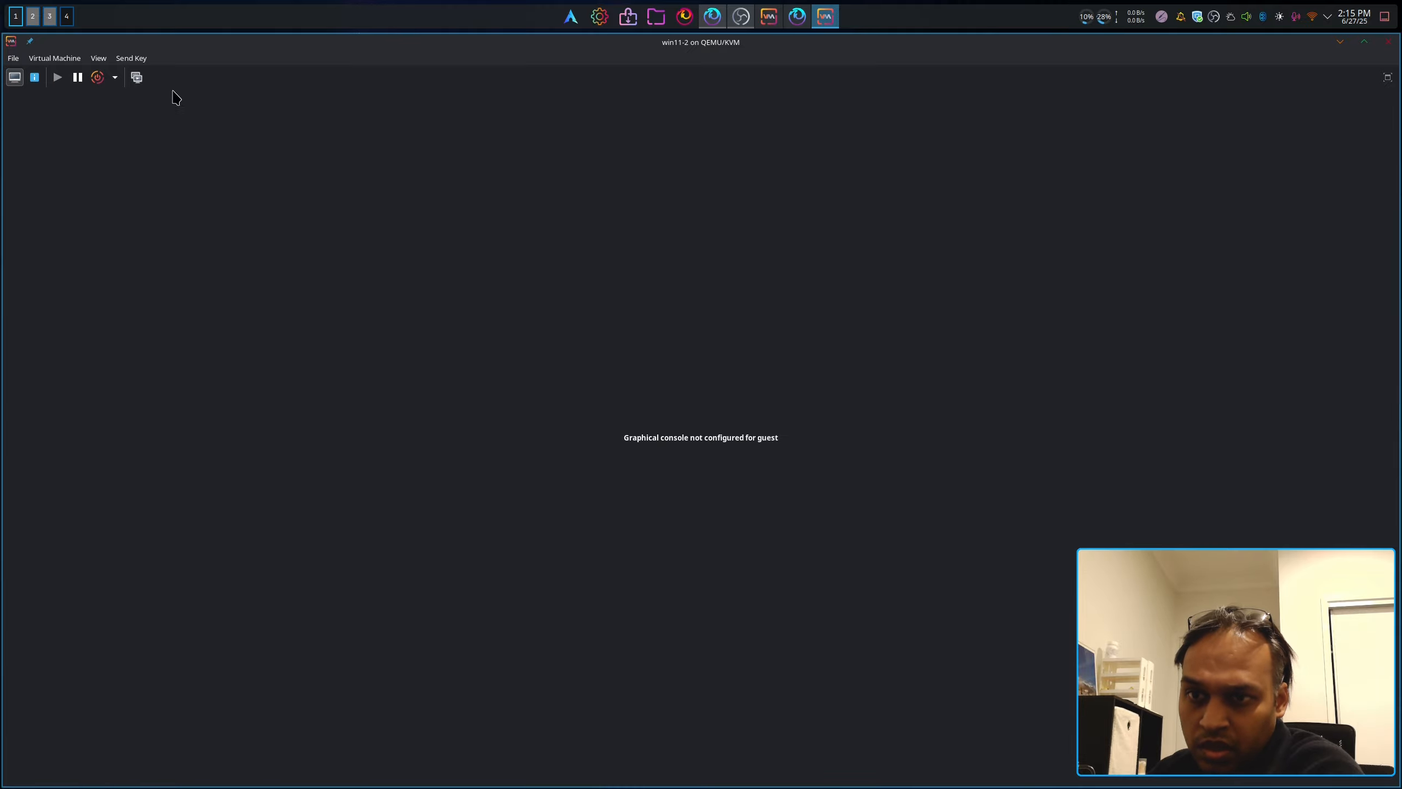
pyautogui.click(99, 58)
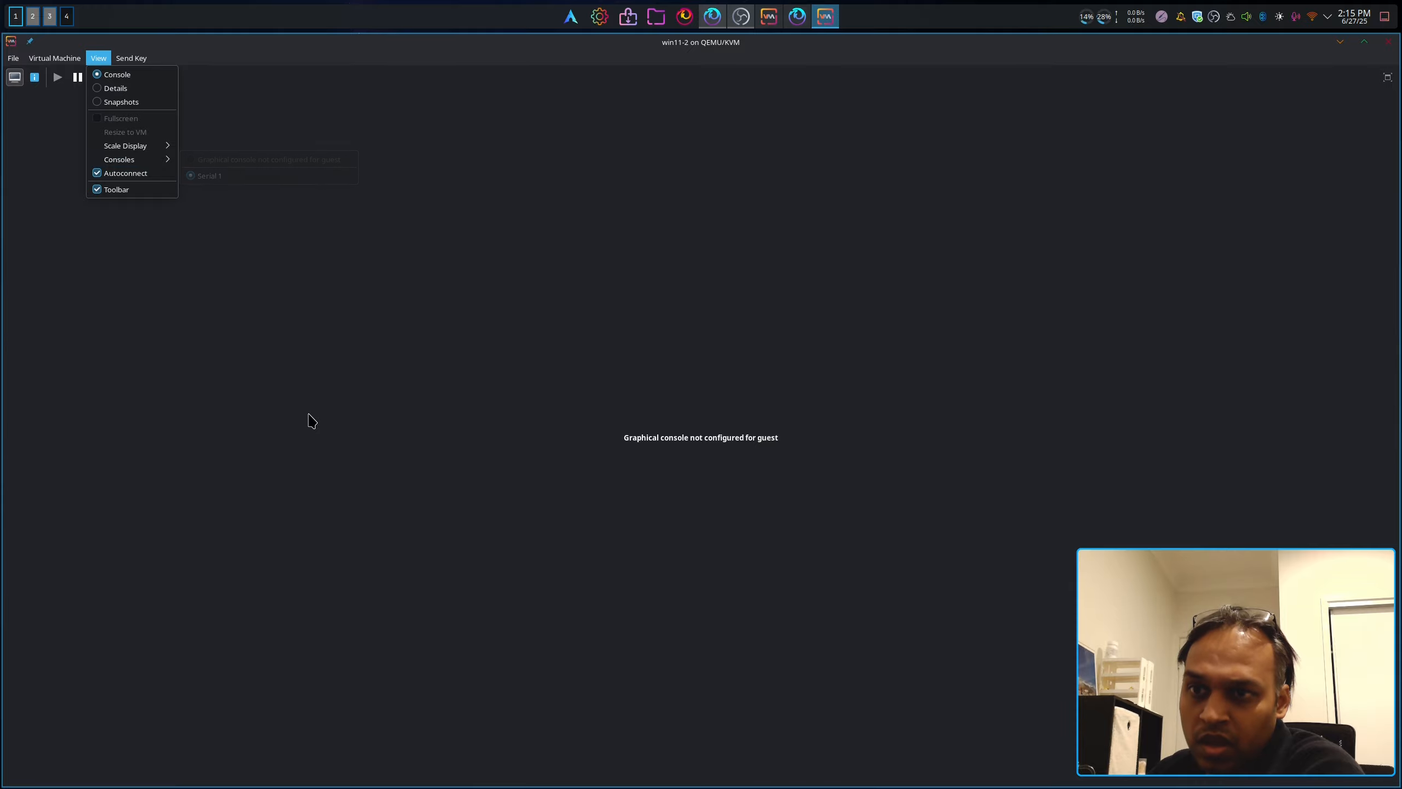
pyautogui.click(308, 414)
pyautogui.click(35, 77)
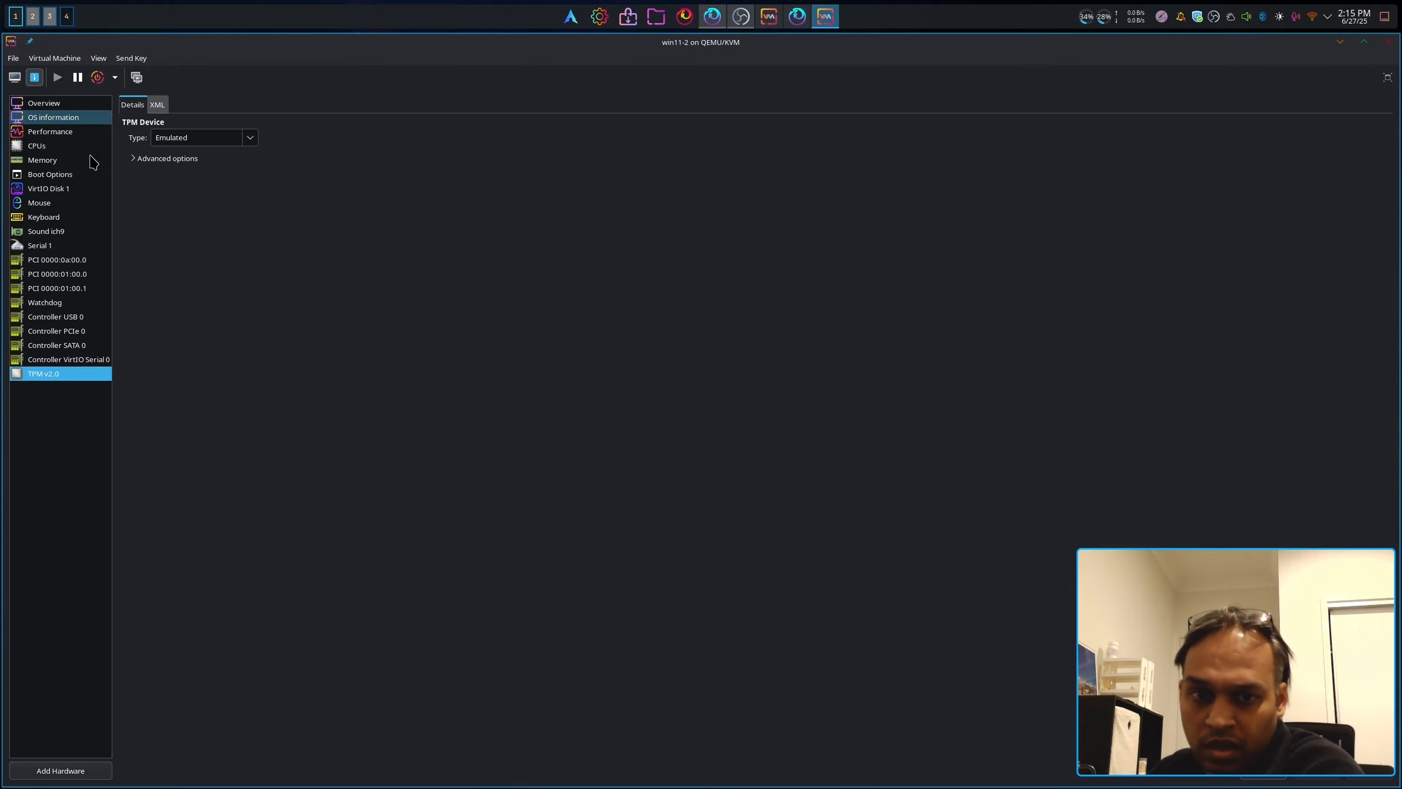
pyautogui.click(14, 78)
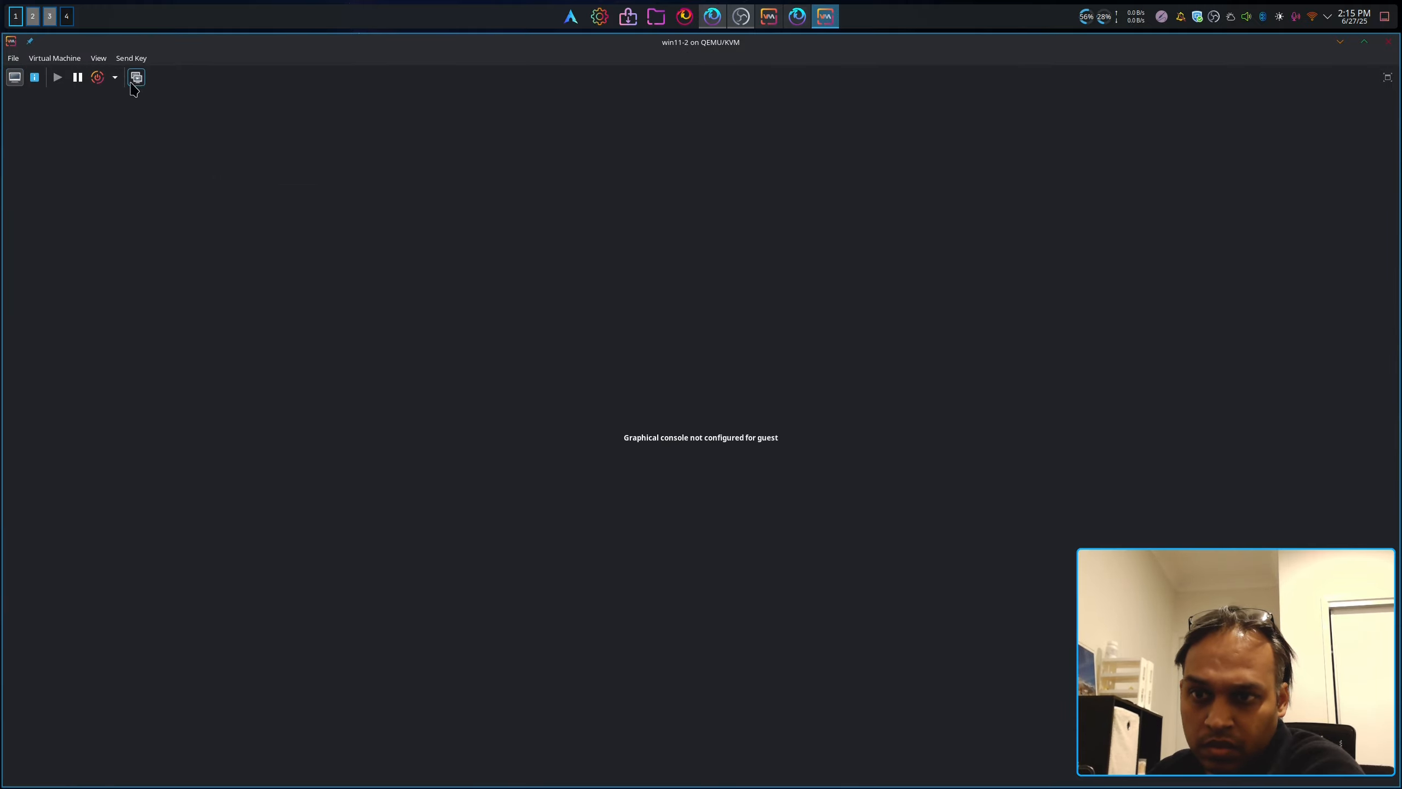
# Step: Bring up the main manager window, select running win11-2 and close its console window
pyautogui.click(98, 58)
pyautogui.moveTo(58, 61)
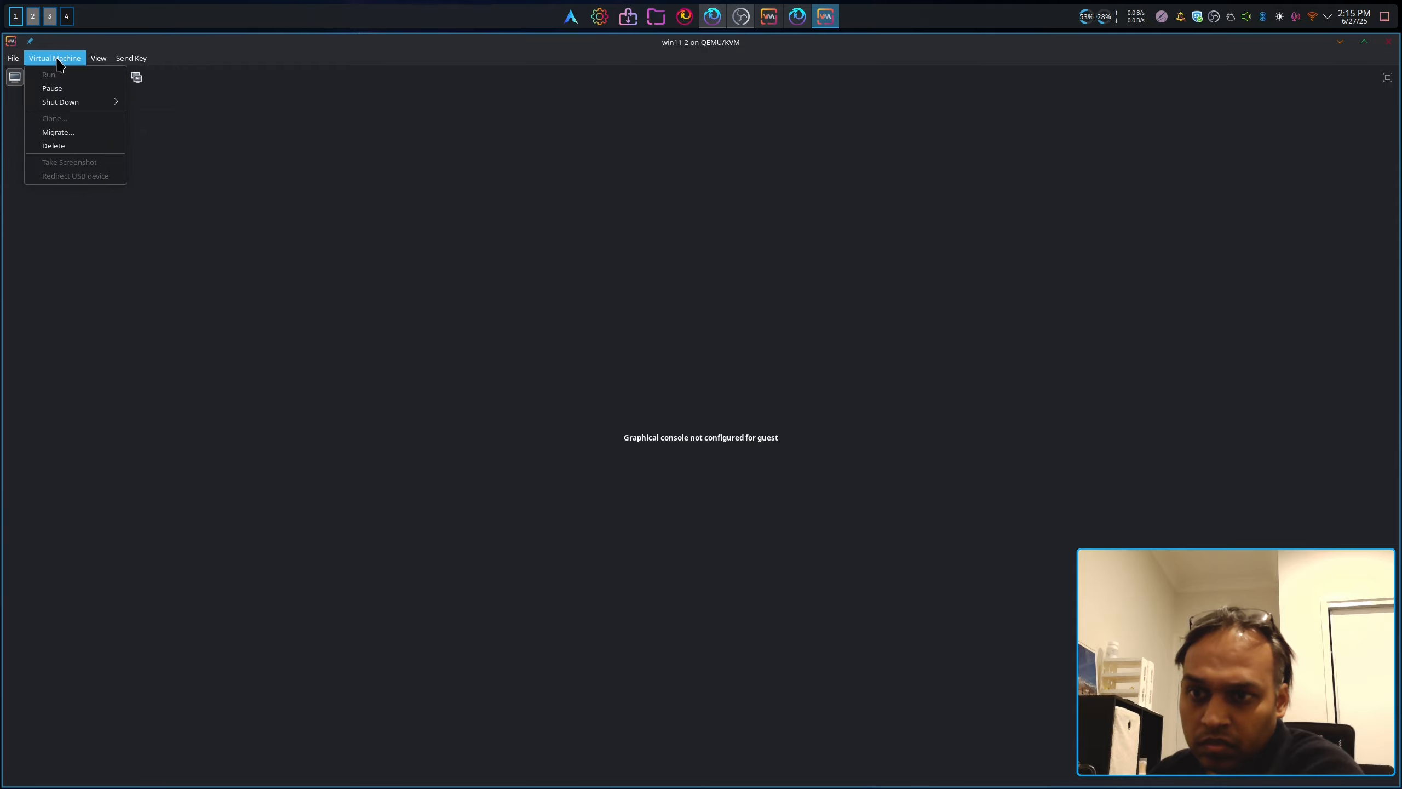
pyautogui.click(39, 75)
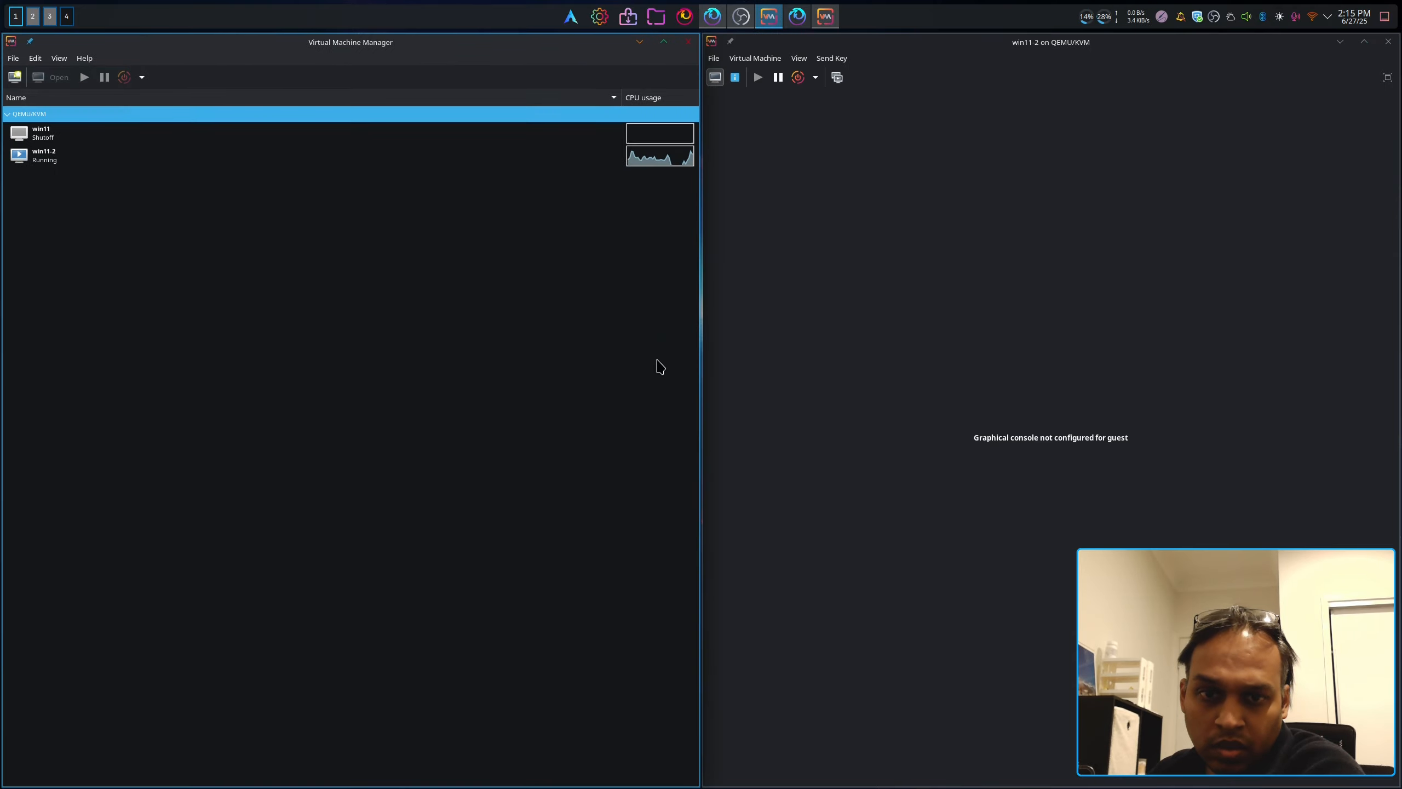
pyautogui.click(298, 155)
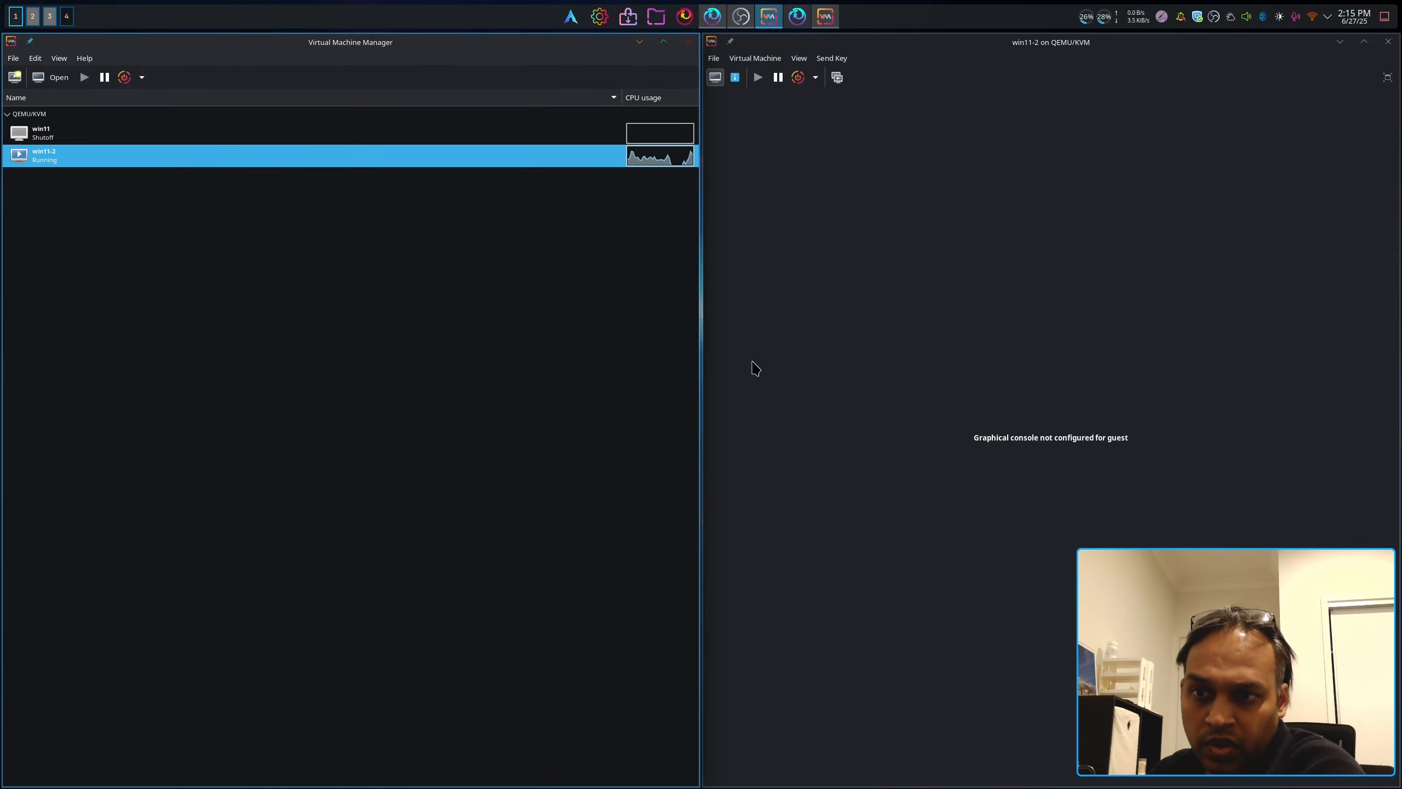
pyautogui.click(1388, 42)
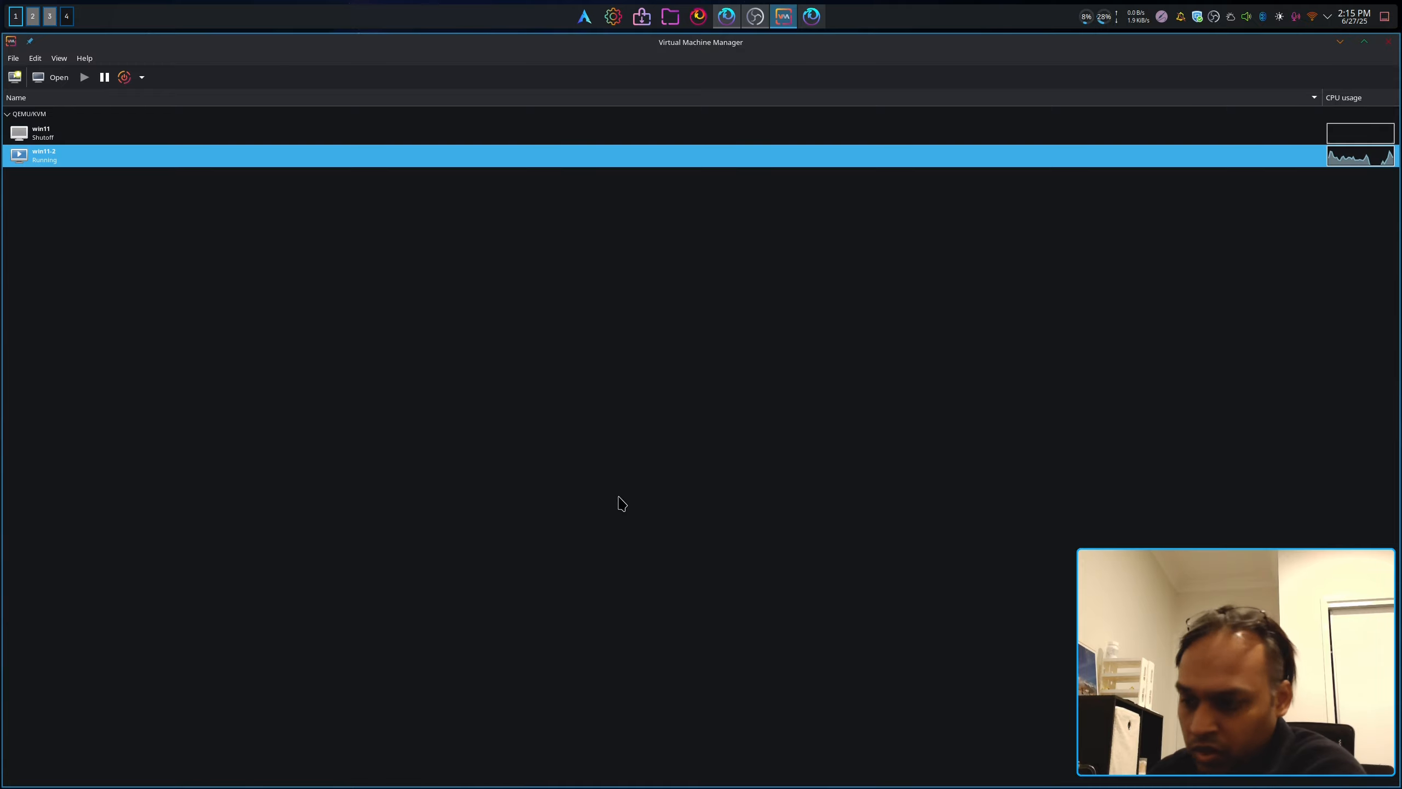
# Step: Minimize the manager and install Remmina with yay -S remmina, entering the sudo password and confirming
pyautogui.click(1339, 42)
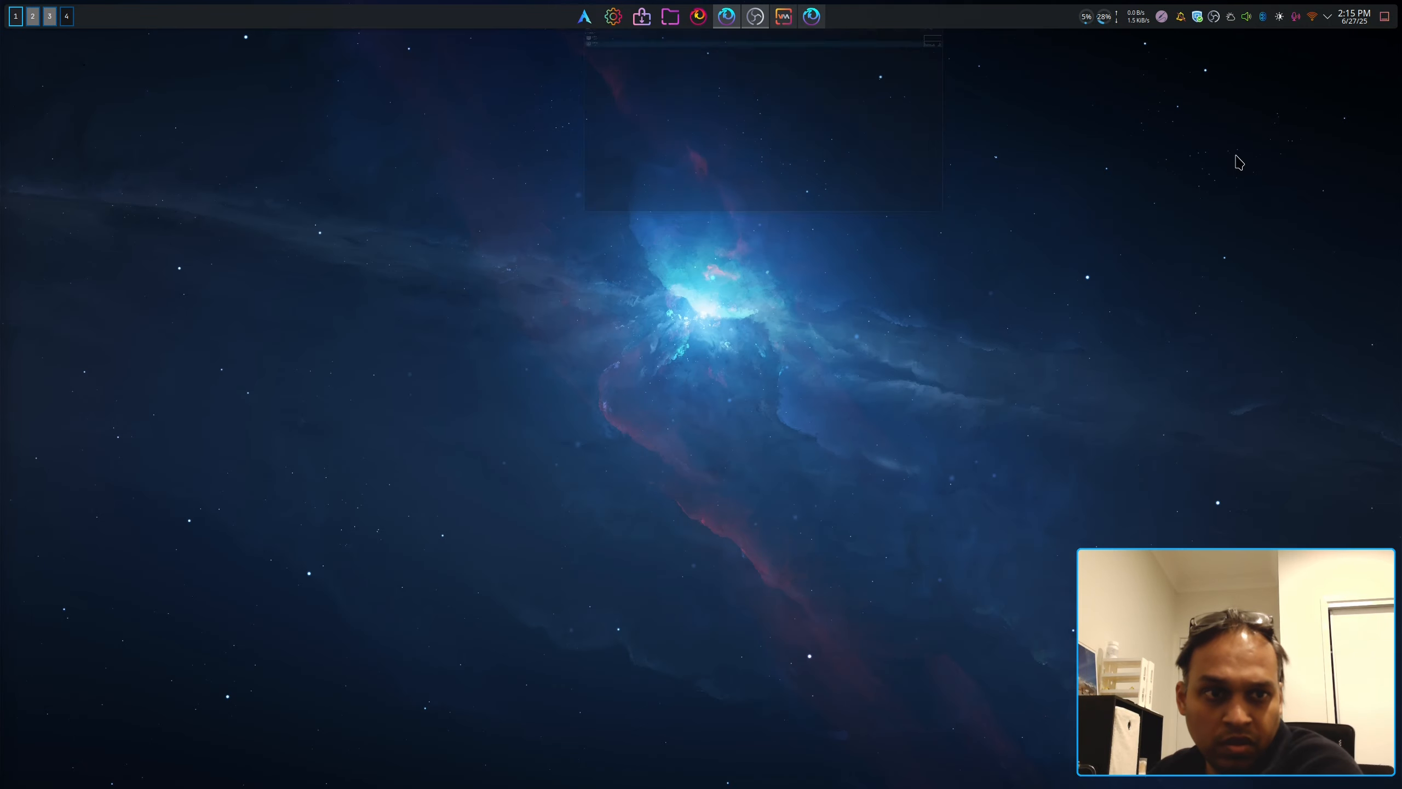
pyautogui.hotkey('alt', 'space')
pyautogui.write('refm')
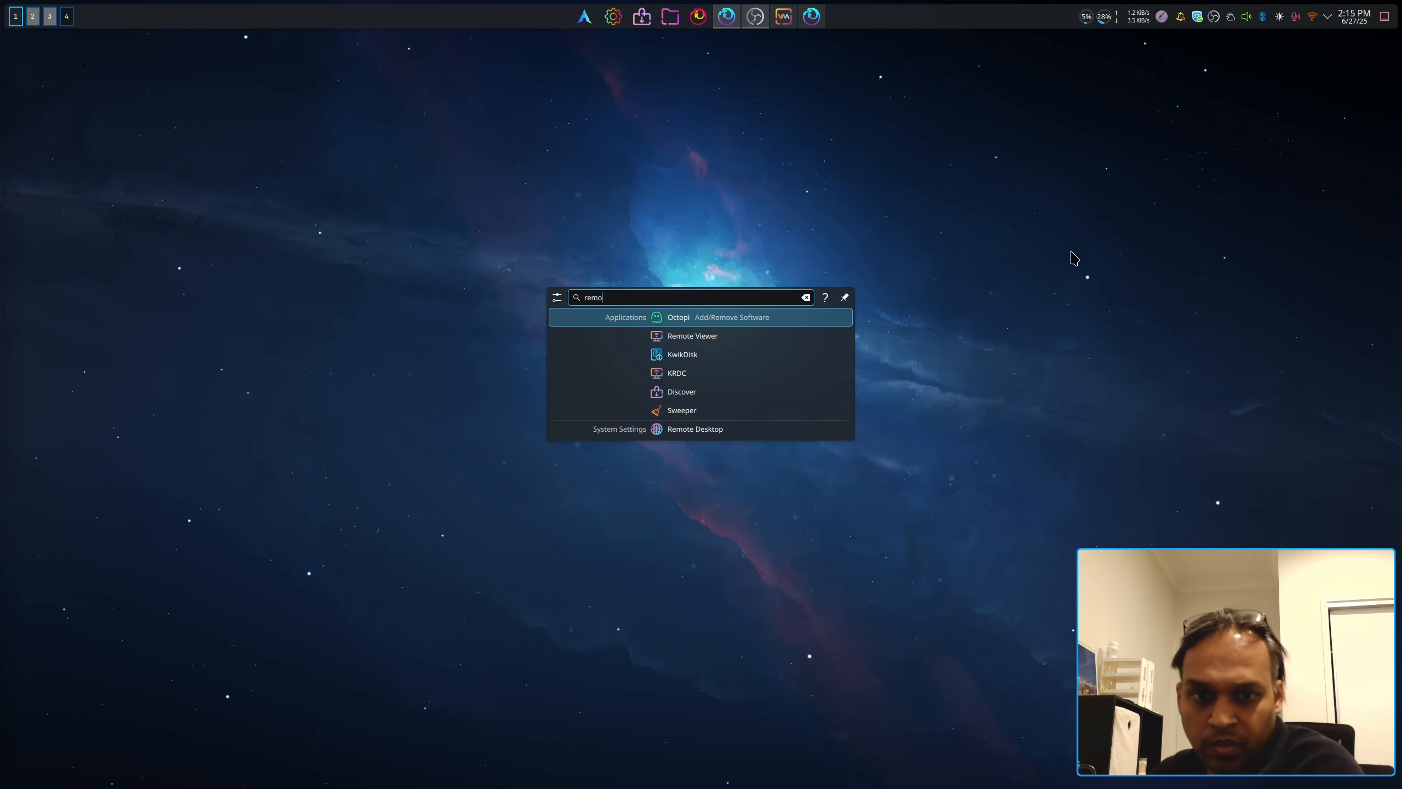
pyautogui.write('m')
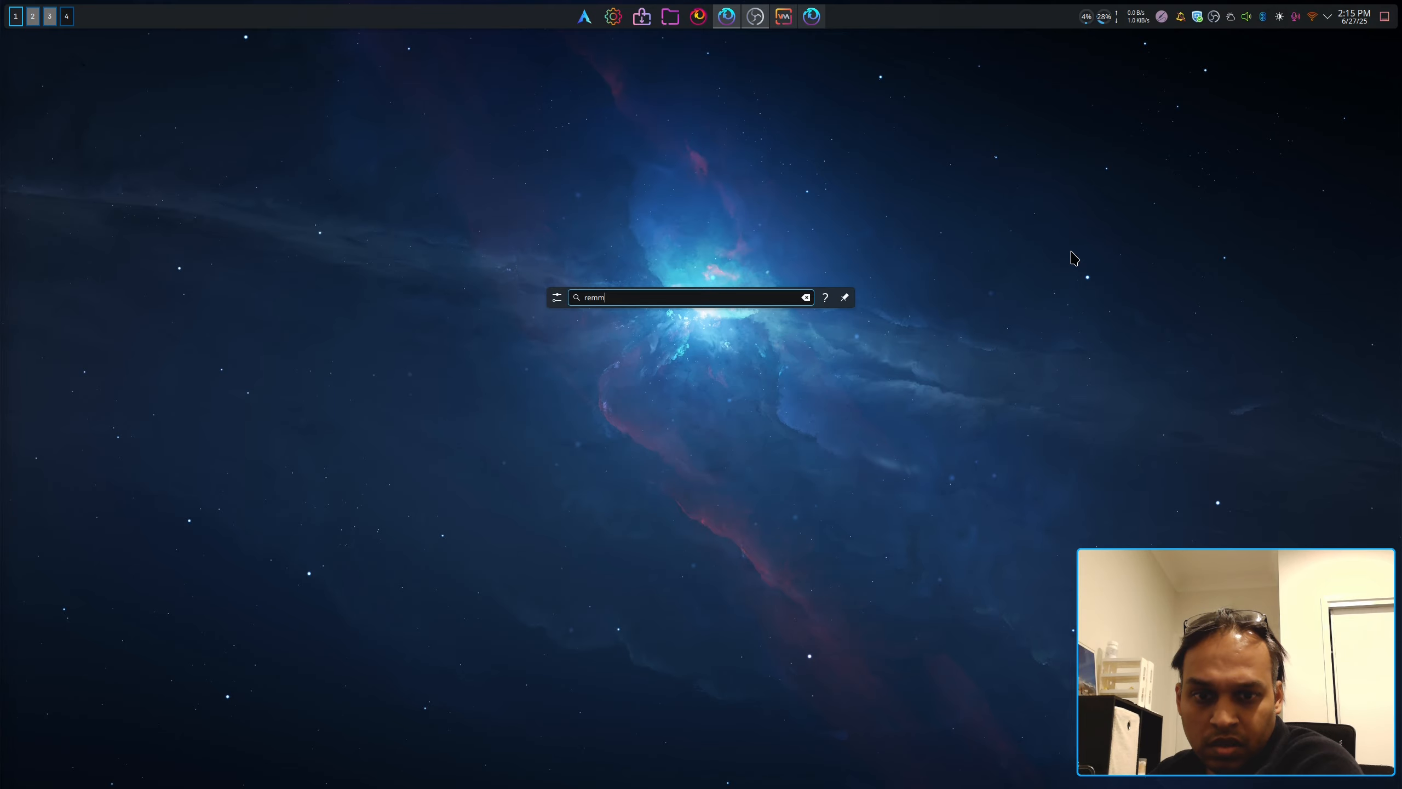
pyautogui.press('BackSpace')
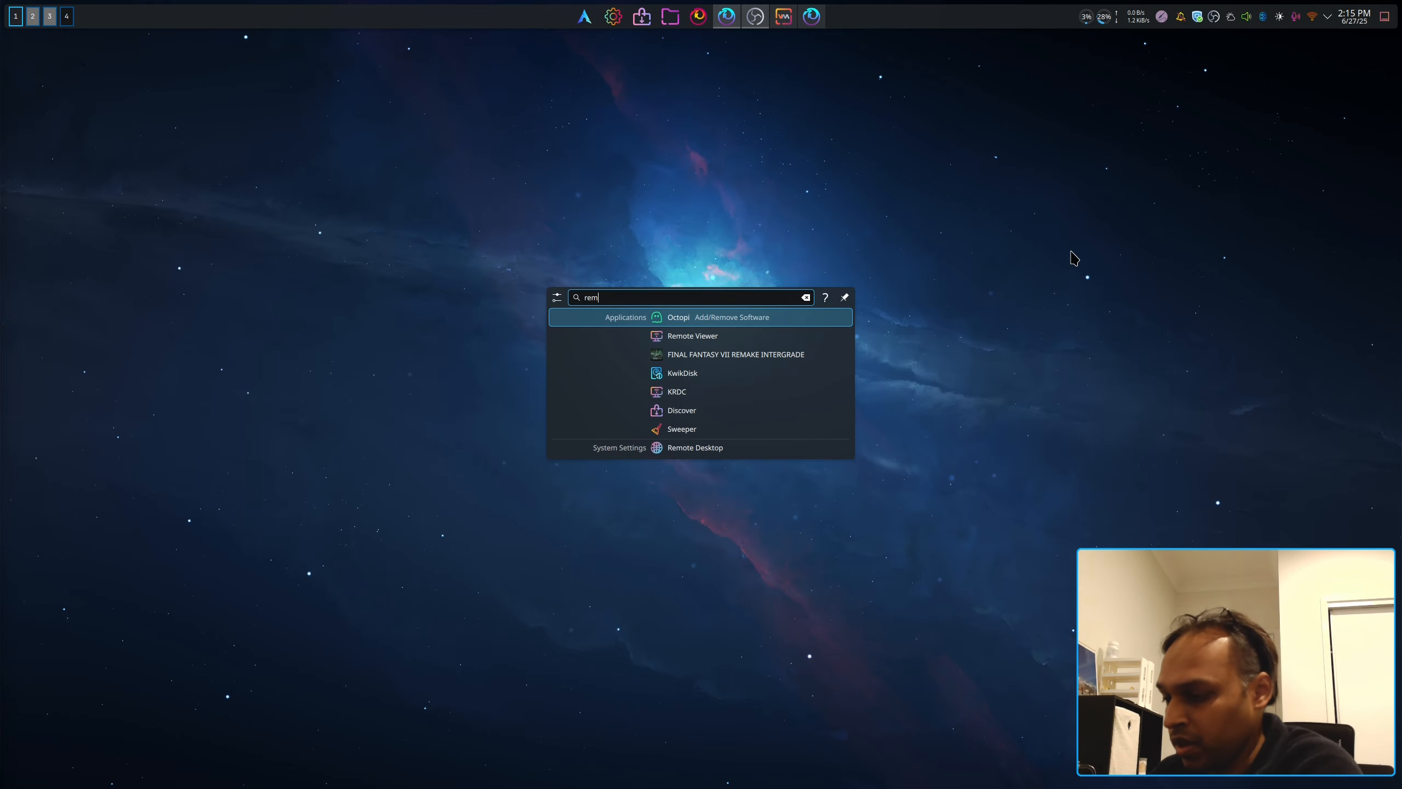
pyautogui.press('Escape')
pyautogui.press('F12')
pyautogui.write('yay ')
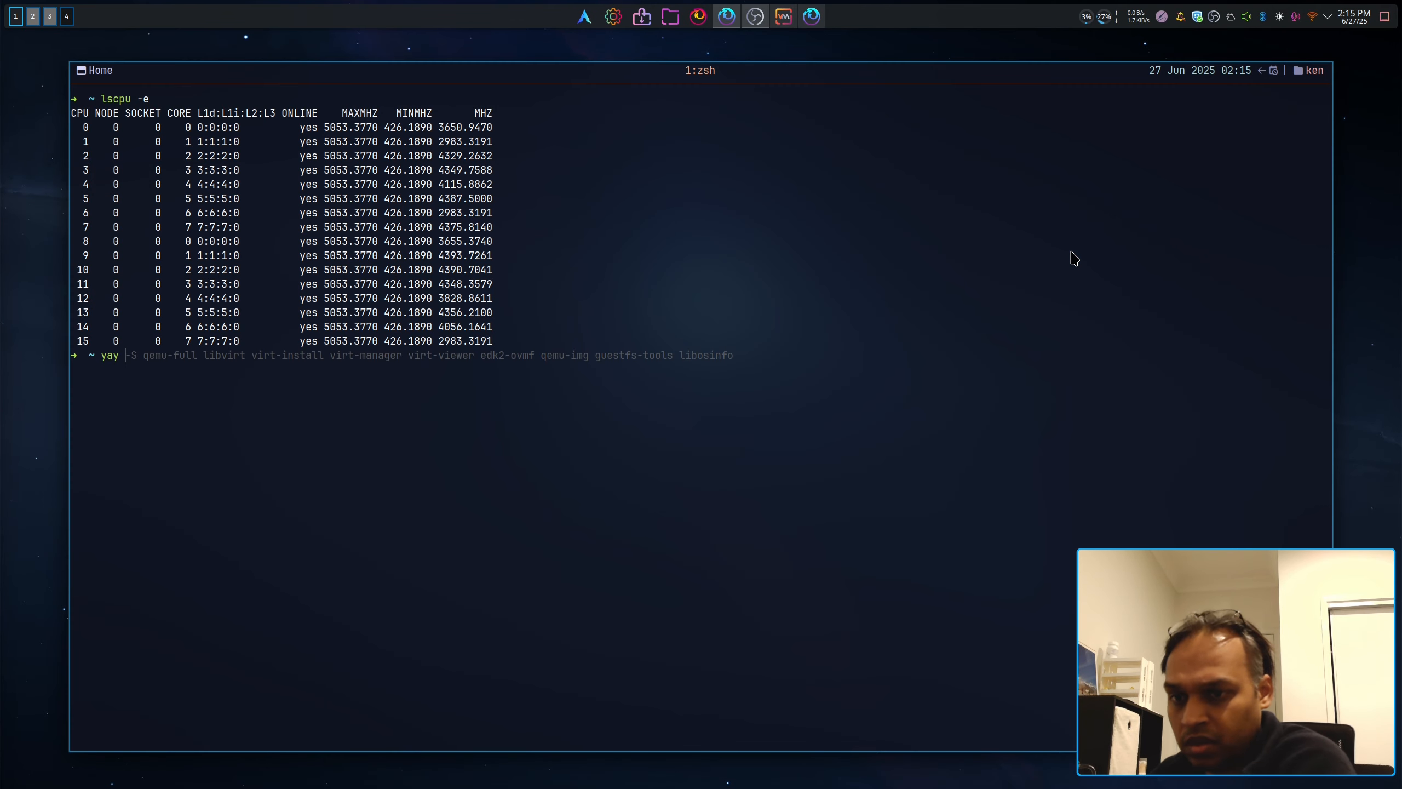
pyautogui.write('-S remmin')
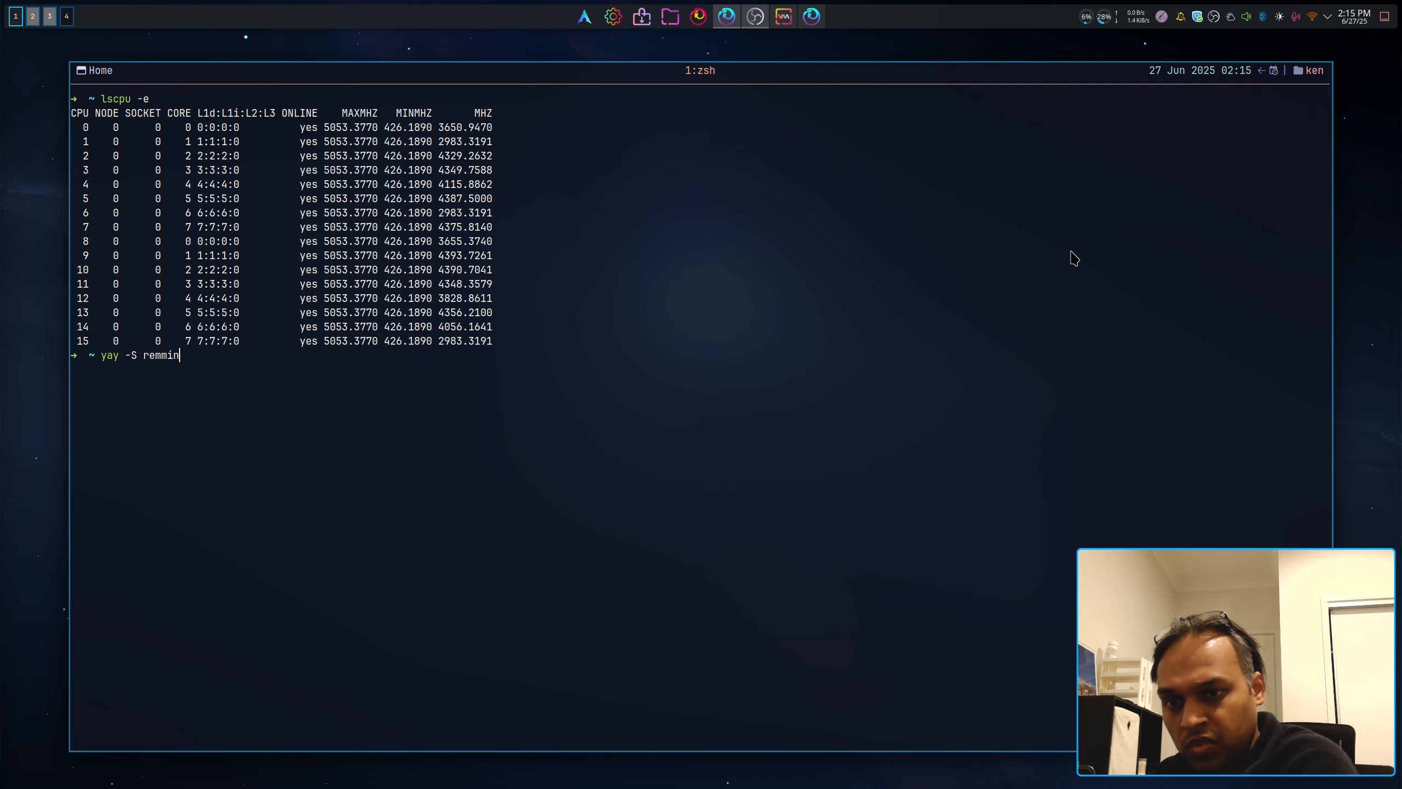
pyautogui.write('a')
pyautogui.press('Return')
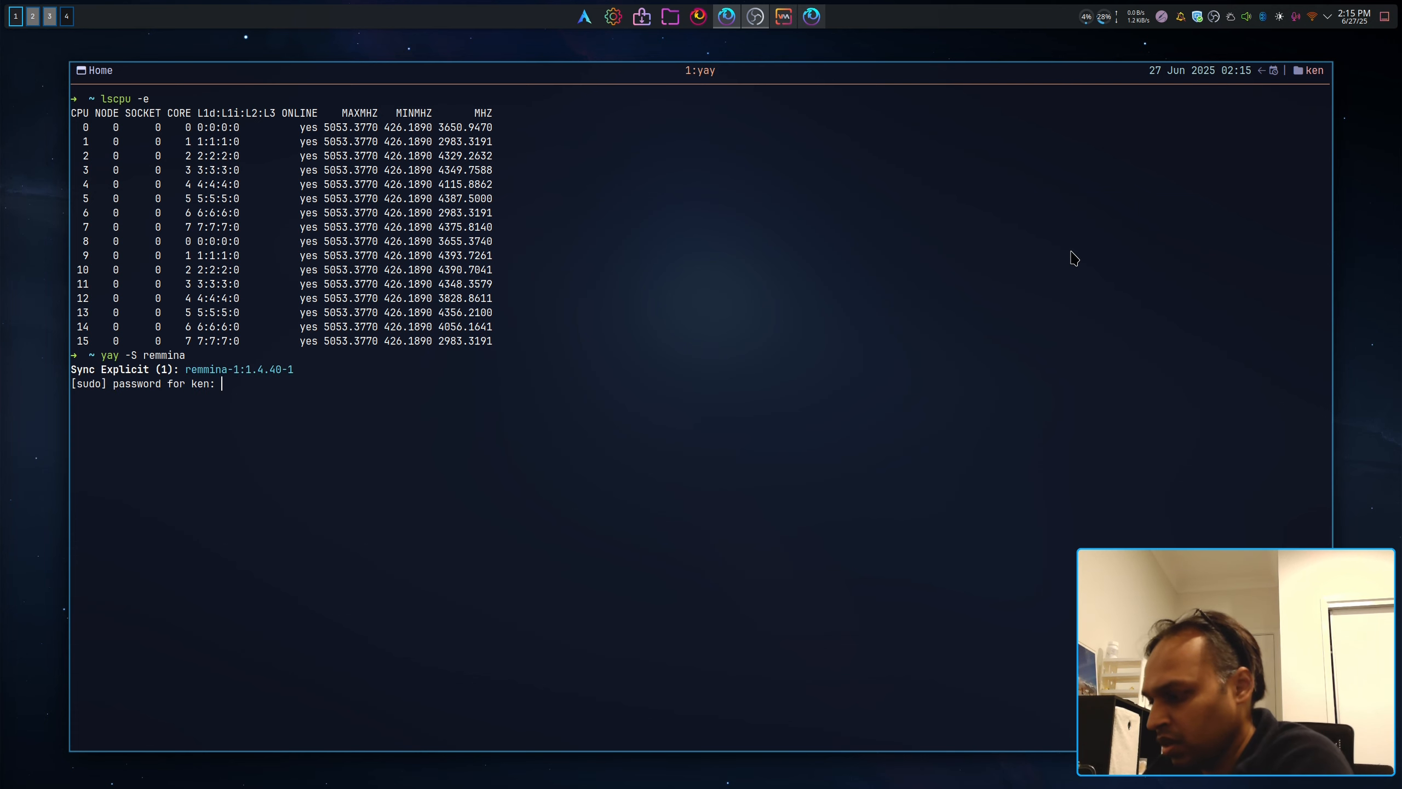
pyautogui.press('Return')
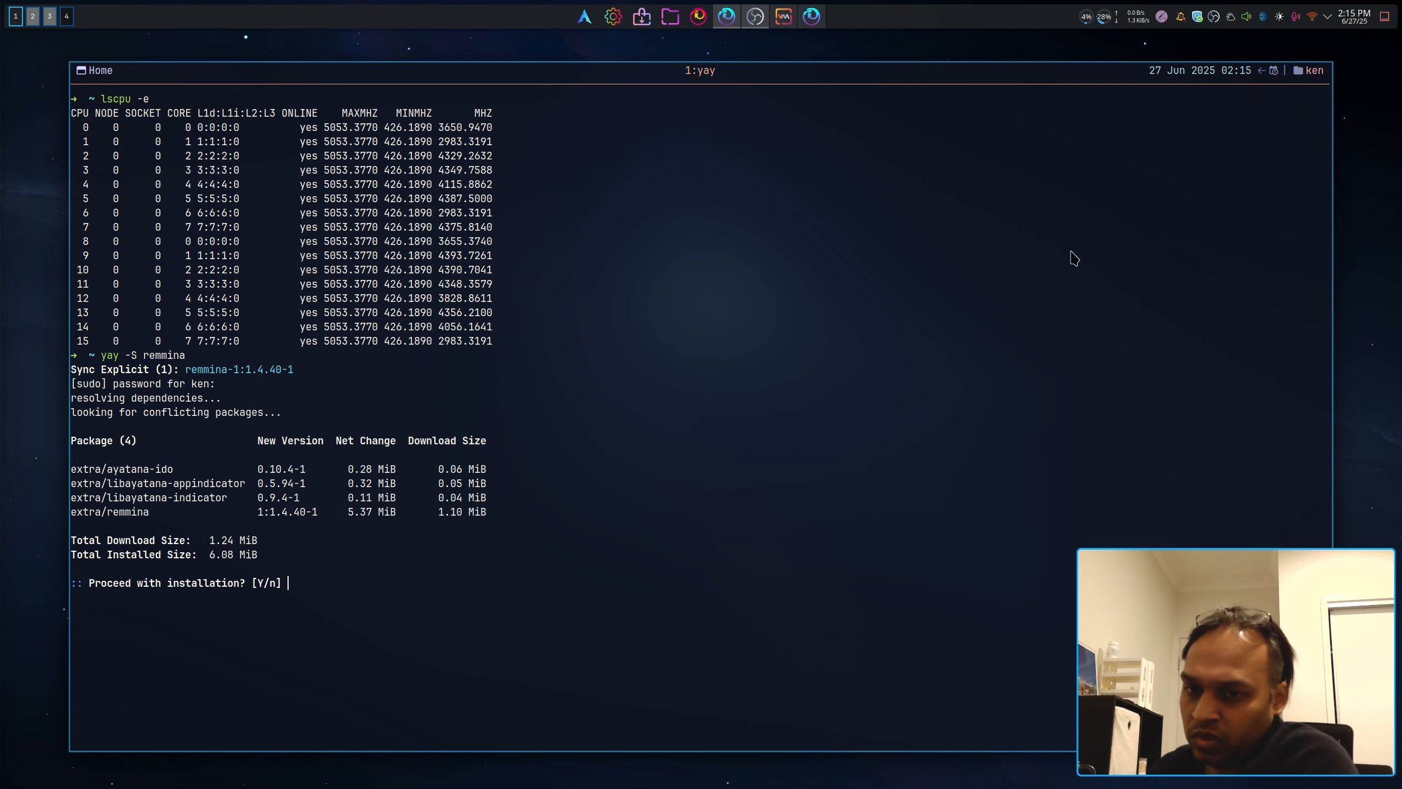
pyautogui.press('Return')
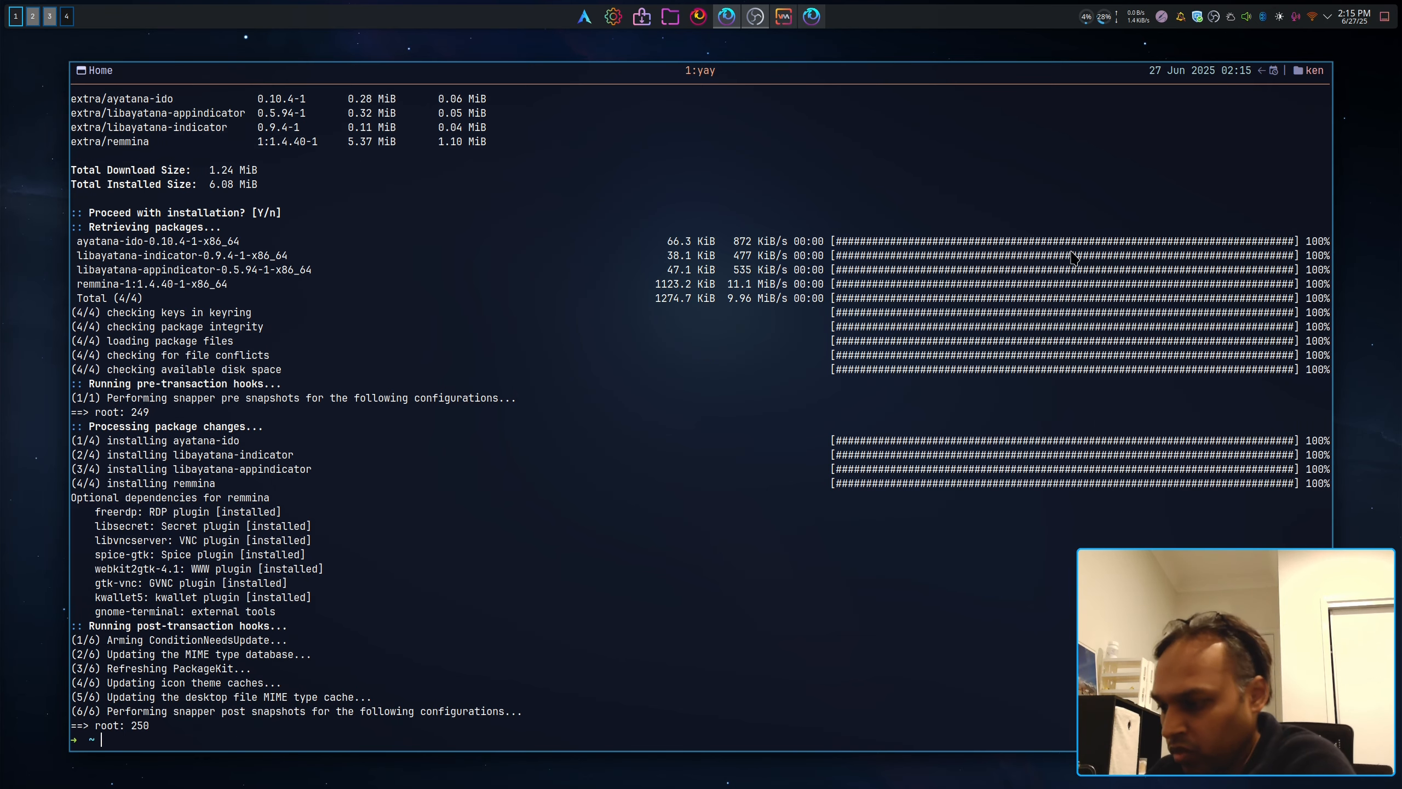
pyautogui.press('F12')
# Step: Launch Remmina from the application launcher search
pyautogui.hotkey('alt', 'space')
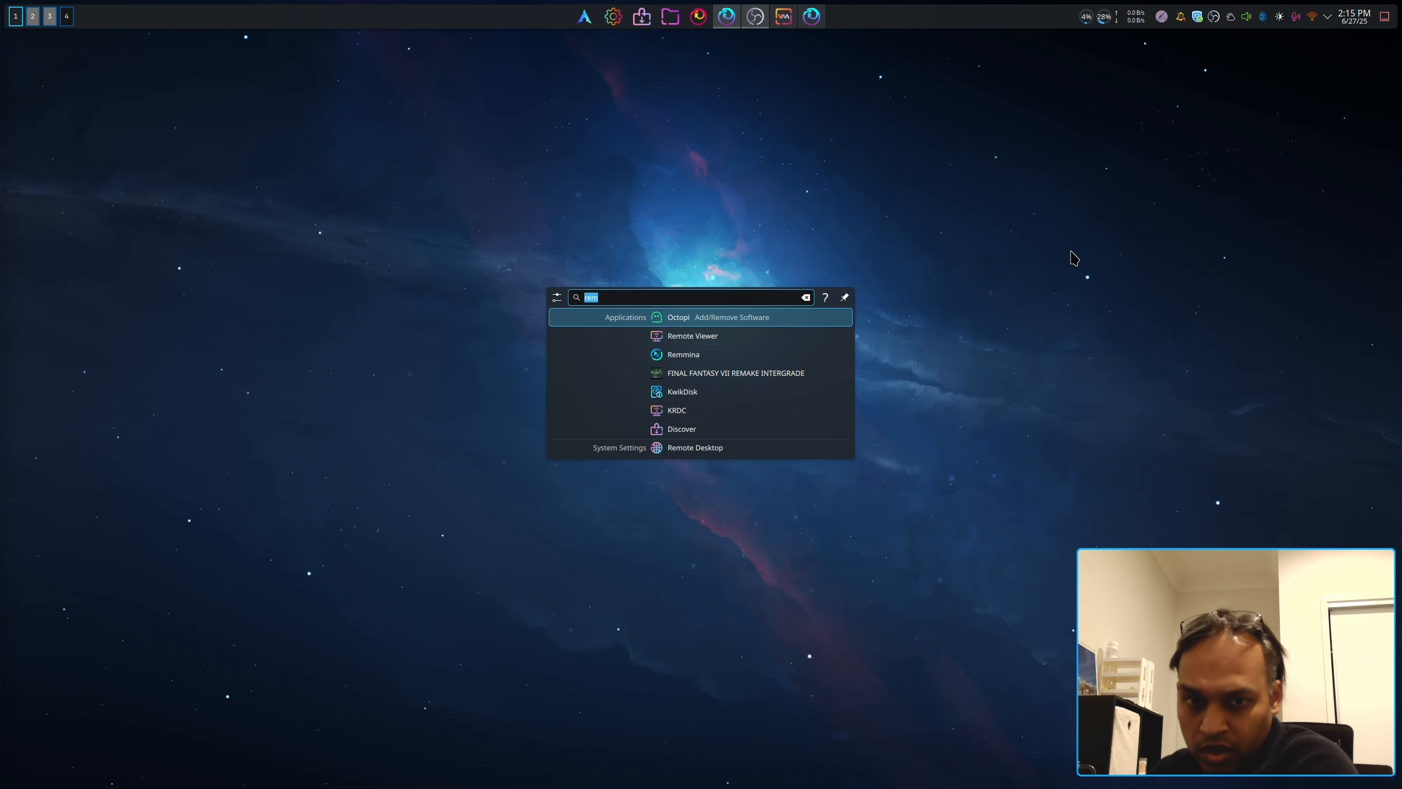
pyautogui.write('re')
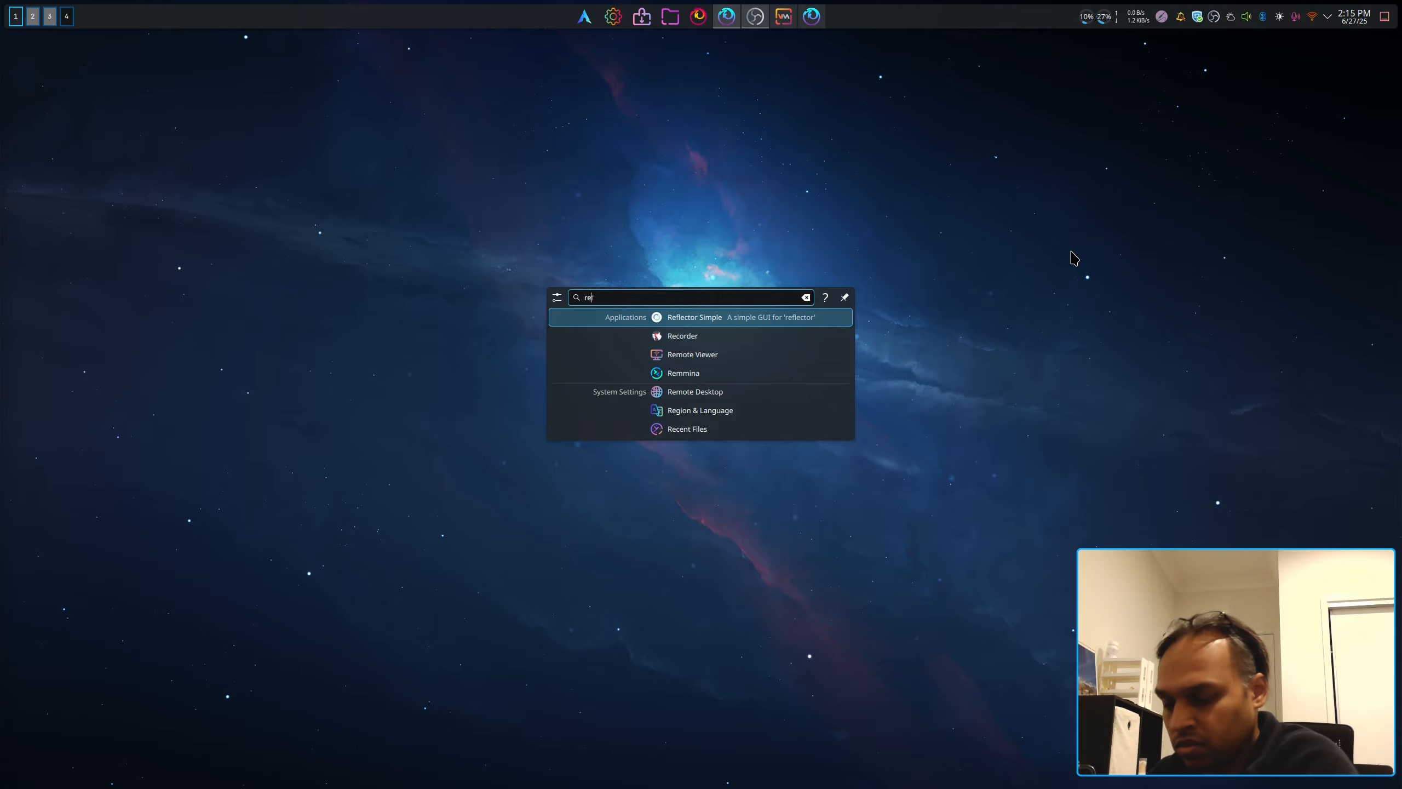
pyautogui.write('mmina')
pyautogui.press('Return')
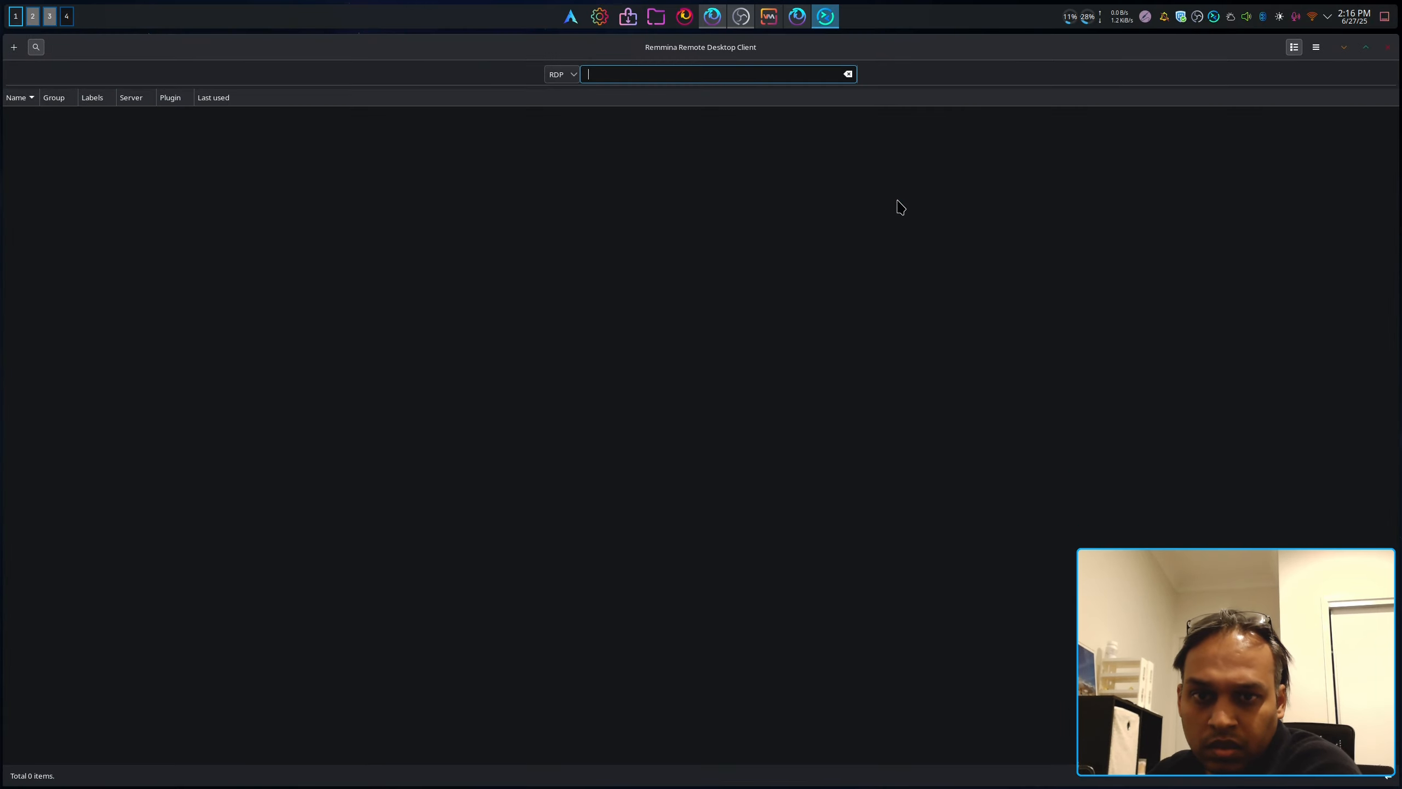
# Step: Start a new Remmina connection profile using the RDP protocol
pyautogui.click(568, 74)
pyautogui.click(347, 135)
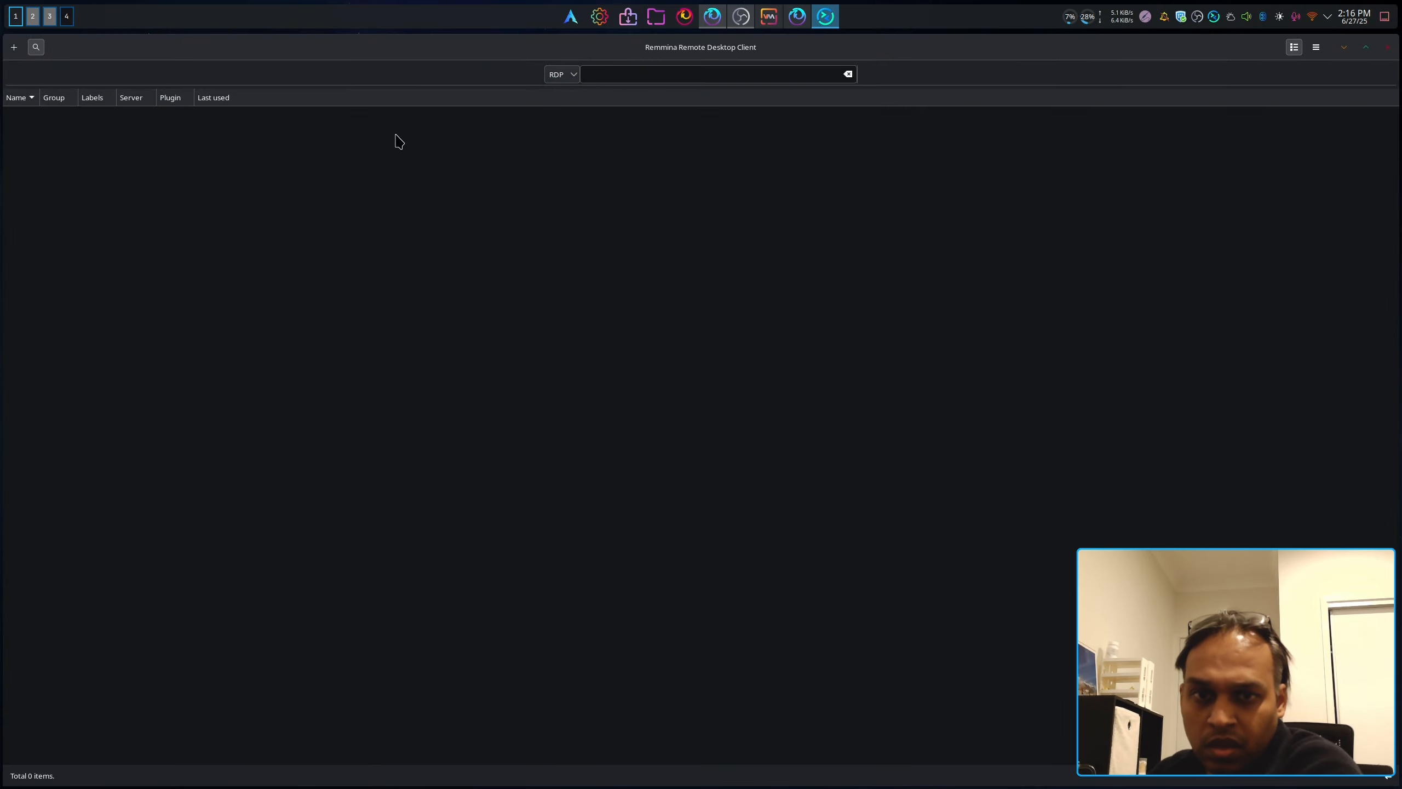
pyautogui.click(14, 48)
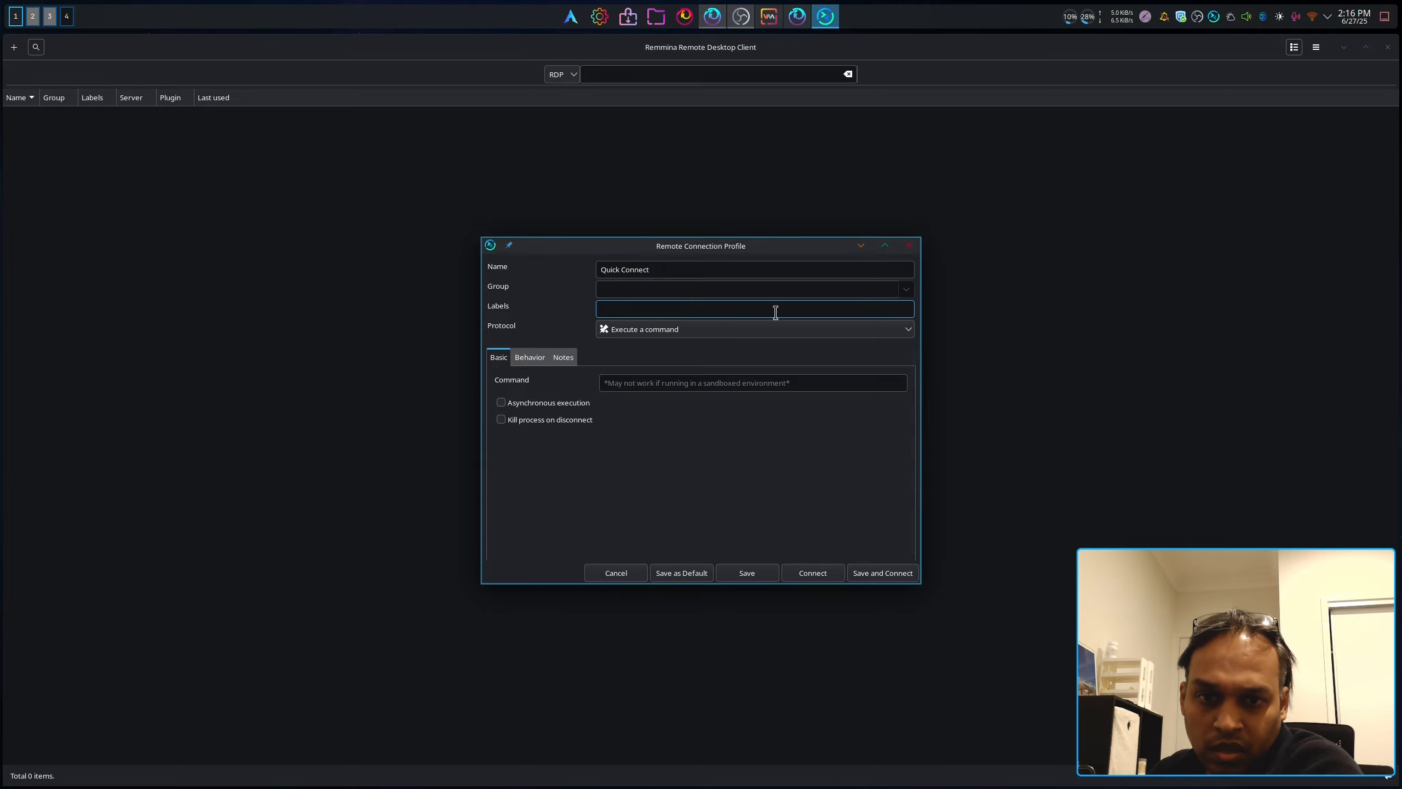
pyautogui.click(760, 331)
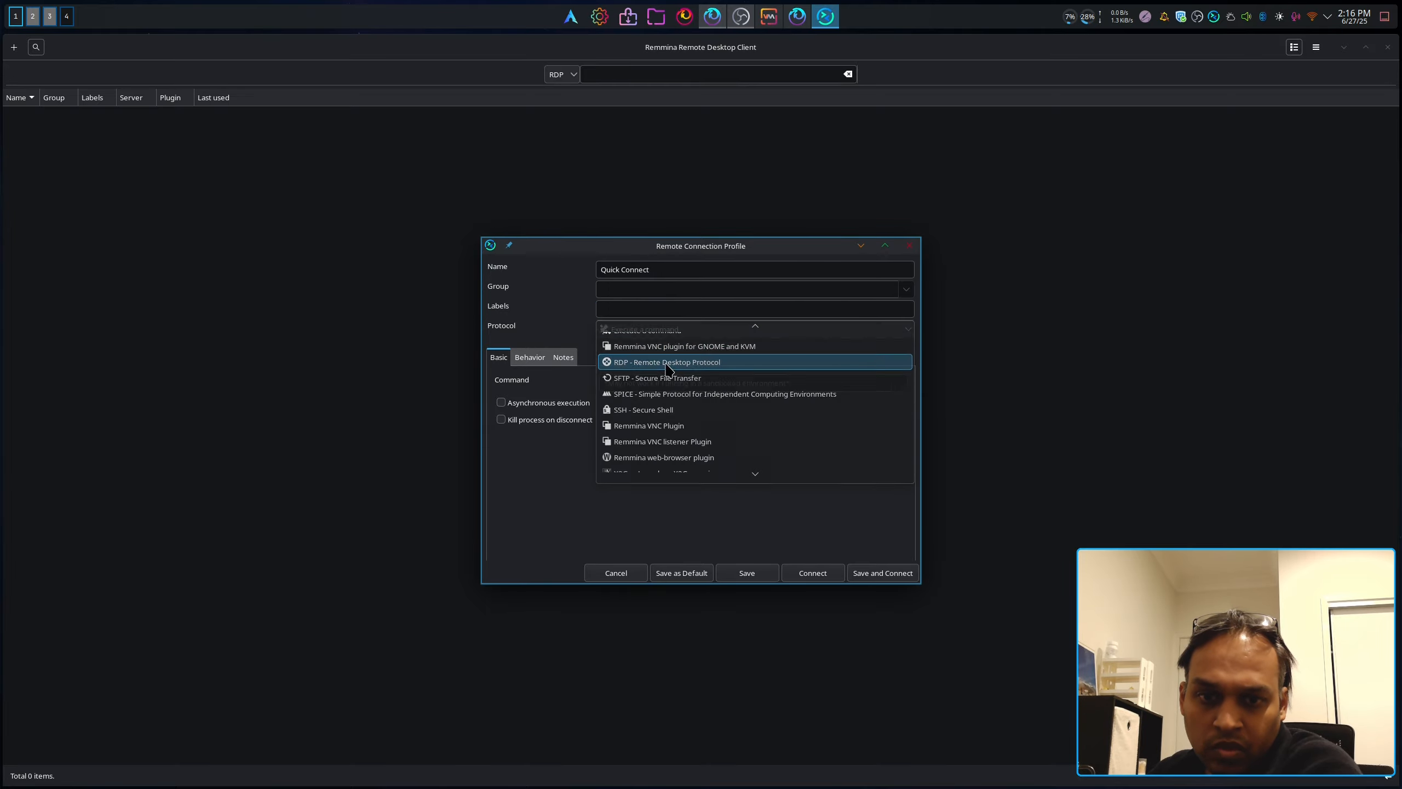
pyautogui.click(662, 359)
# Step: Enter server 192.168.3.32, the guest account username and its password
pyautogui.click(670, 379)
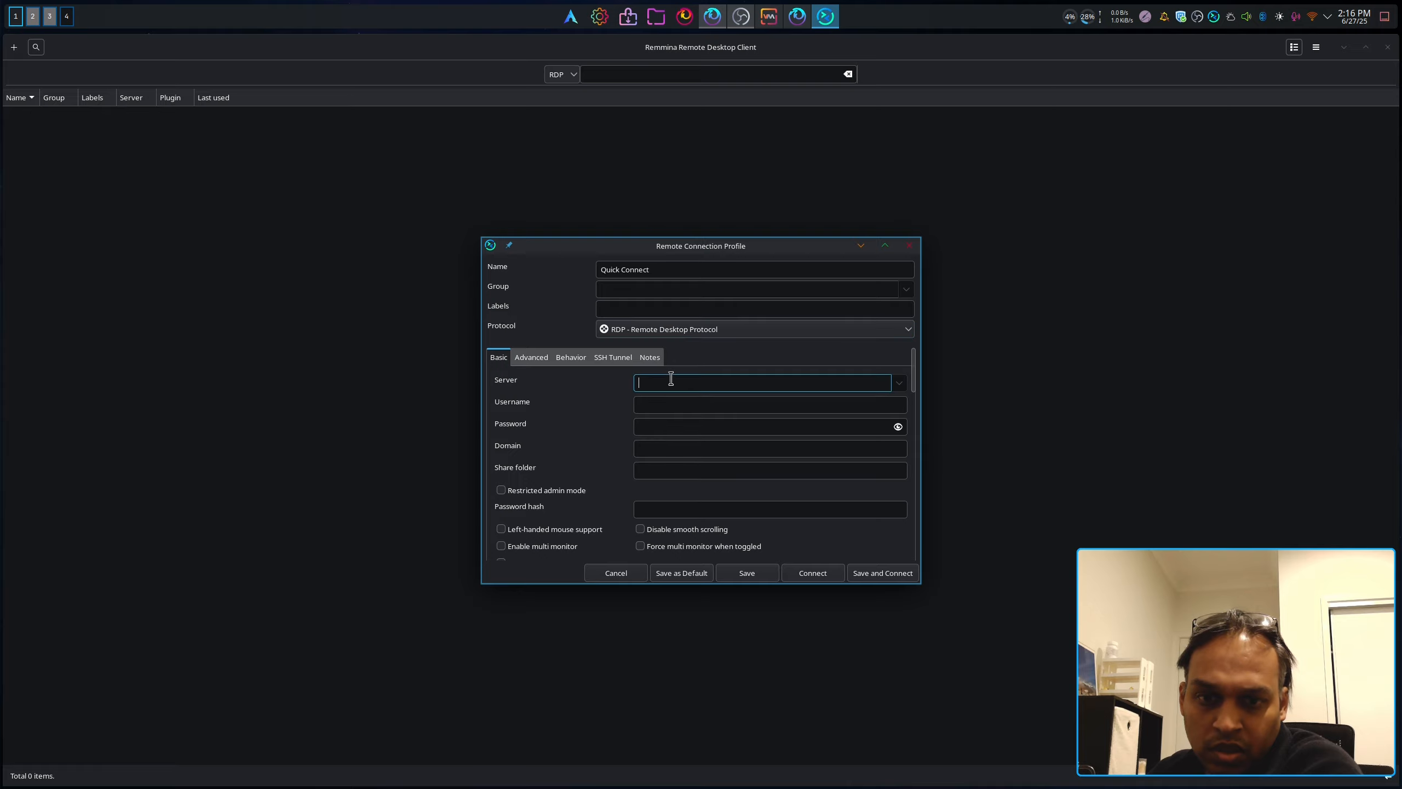
pyautogui.write('192.168.2')
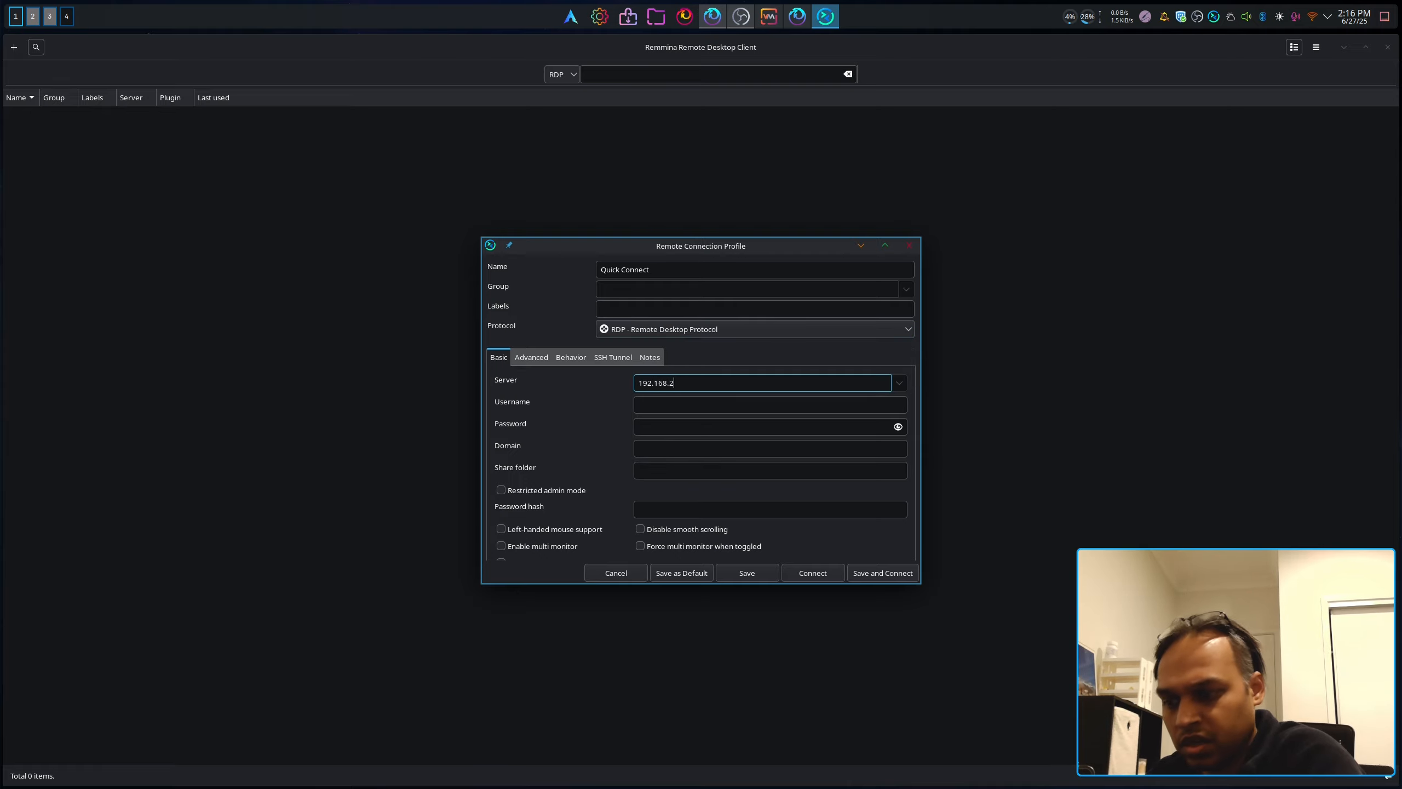
pyautogui.press('BackSpace')
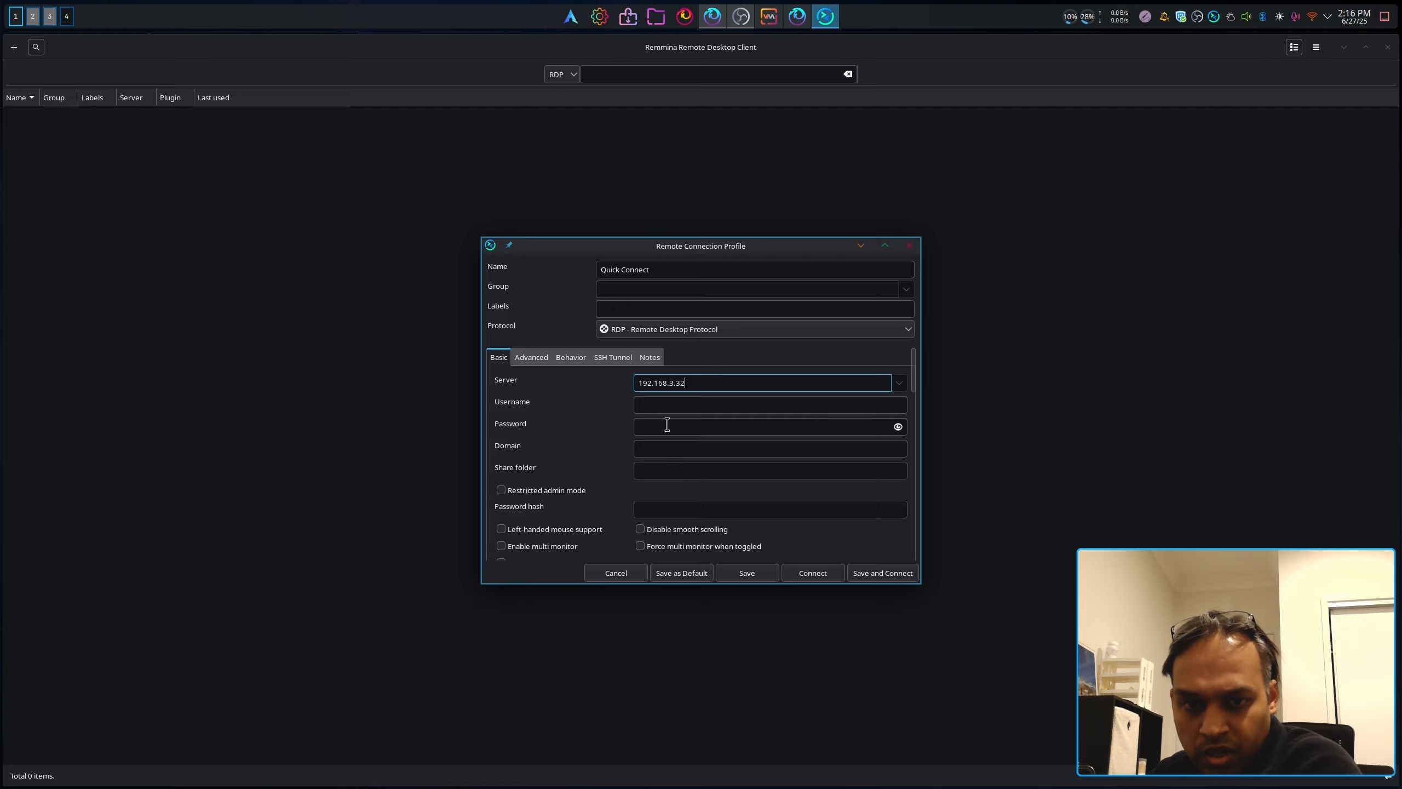
pyautogui.click(674, 407)
pyautogui.write('i9')
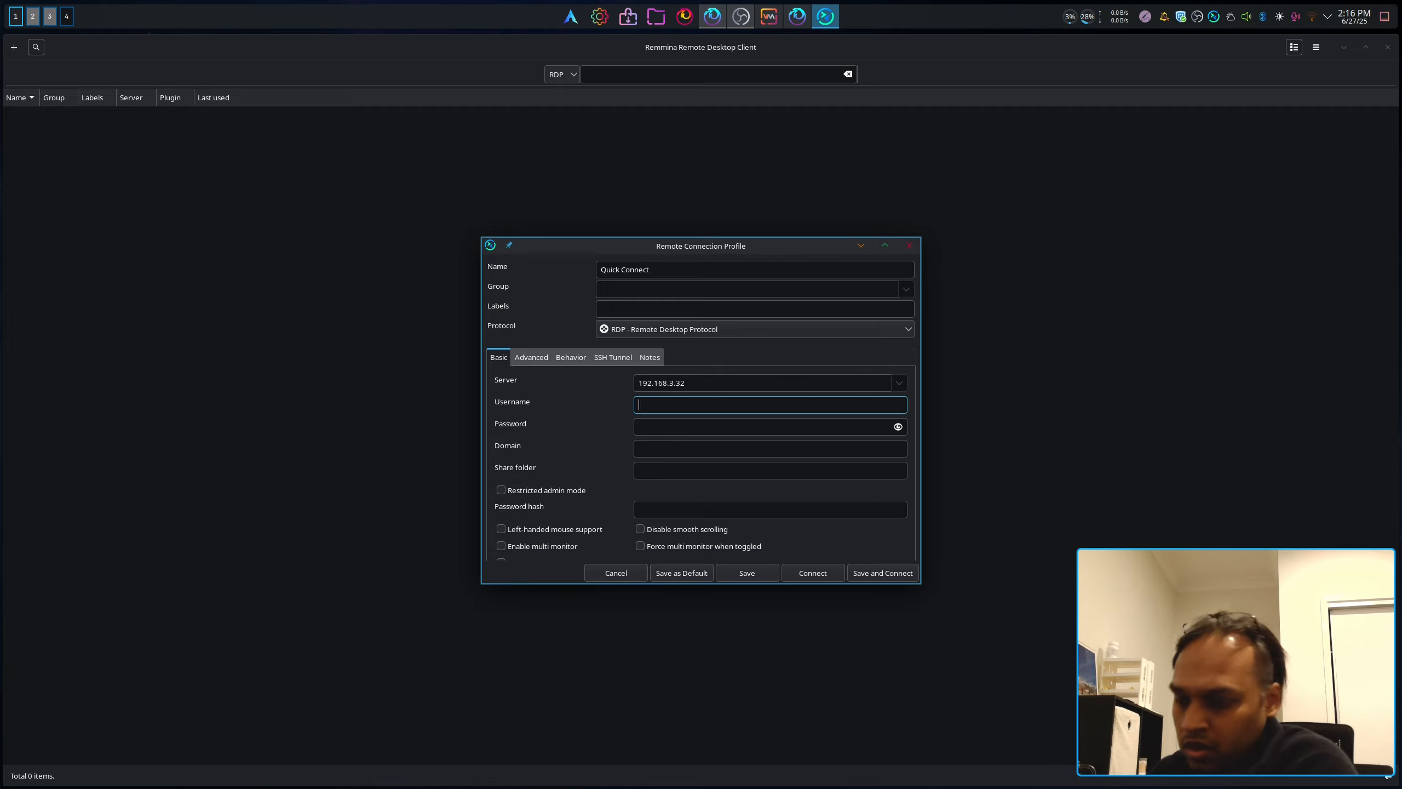
pyautogui.write('n')
pyautogui.press('Tab')
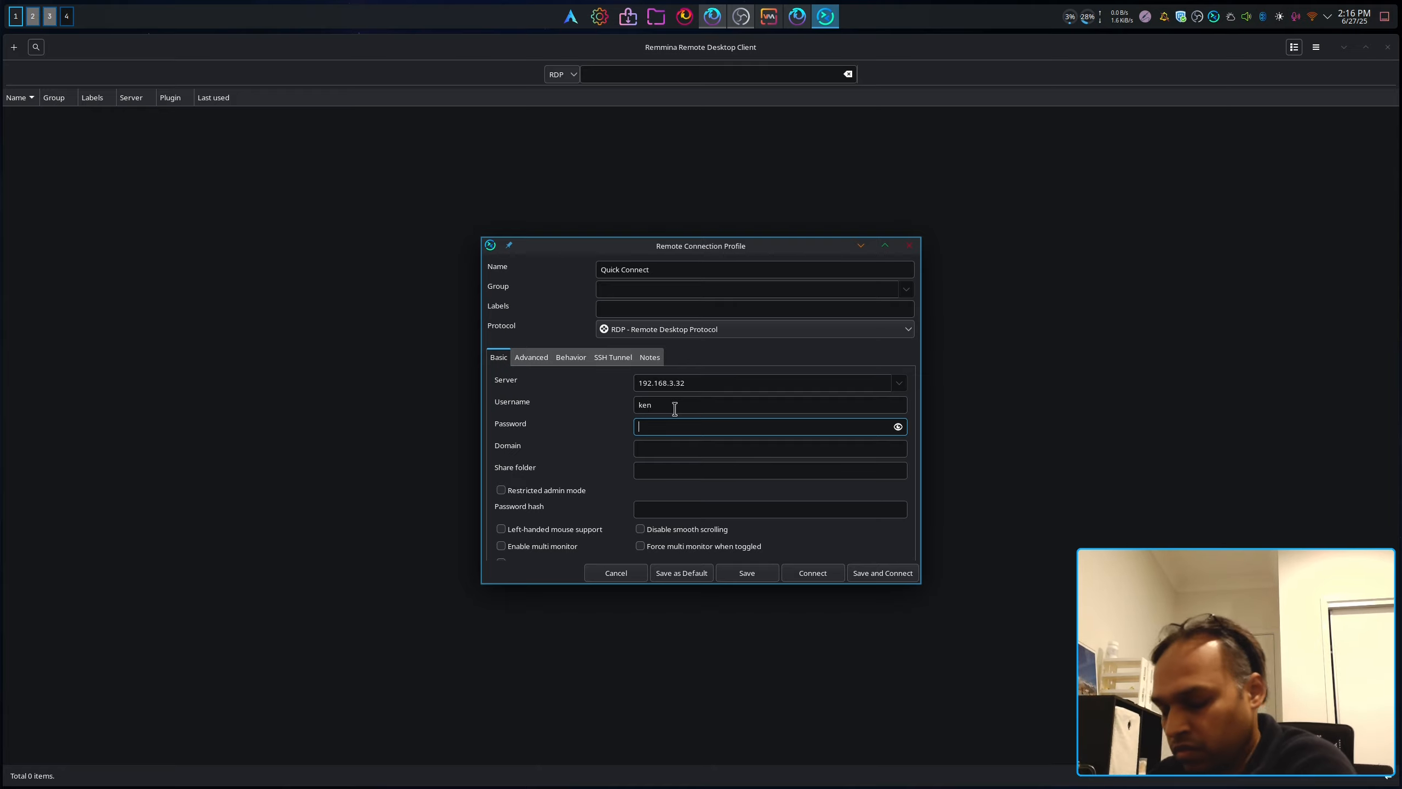
pyautogui.write('•')
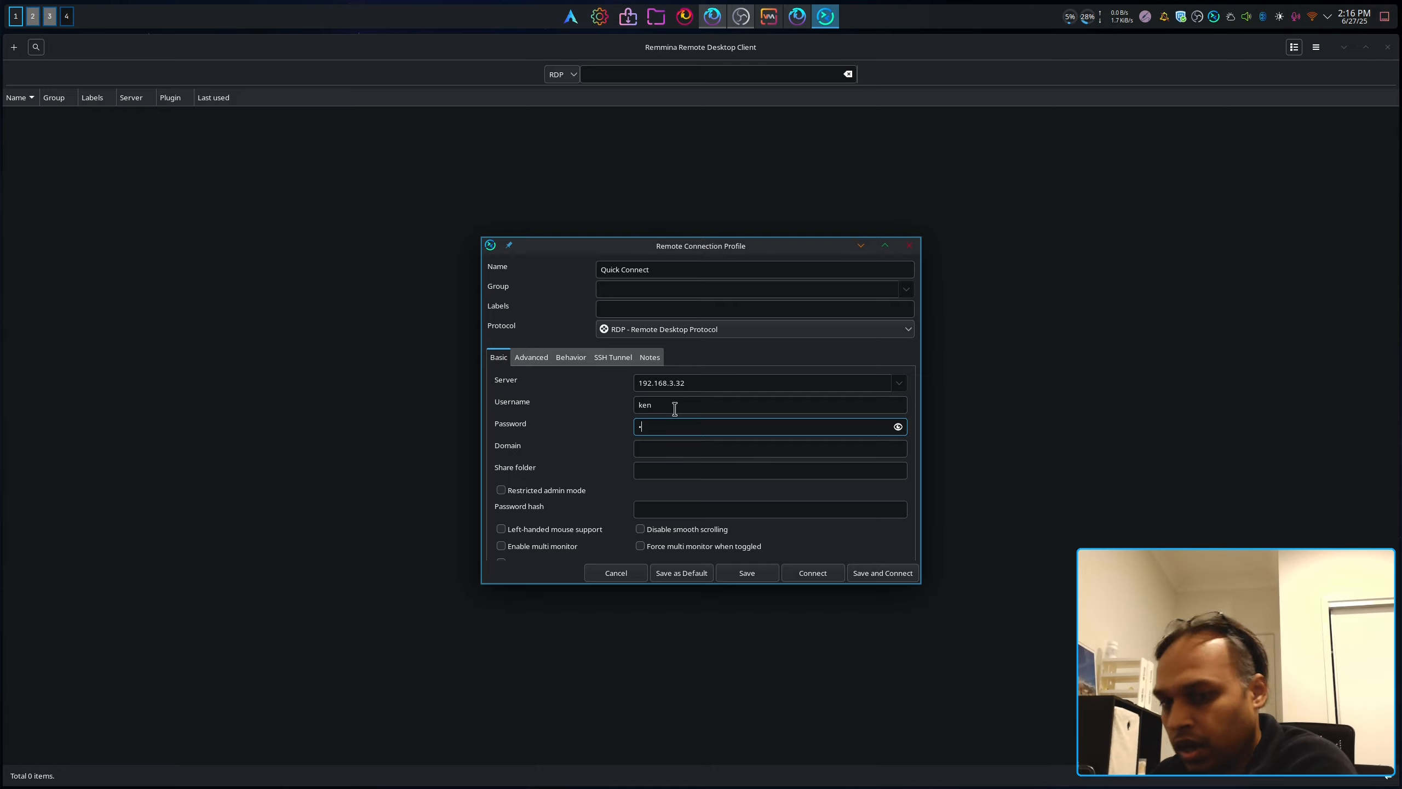
pyautogui.write('••••••')
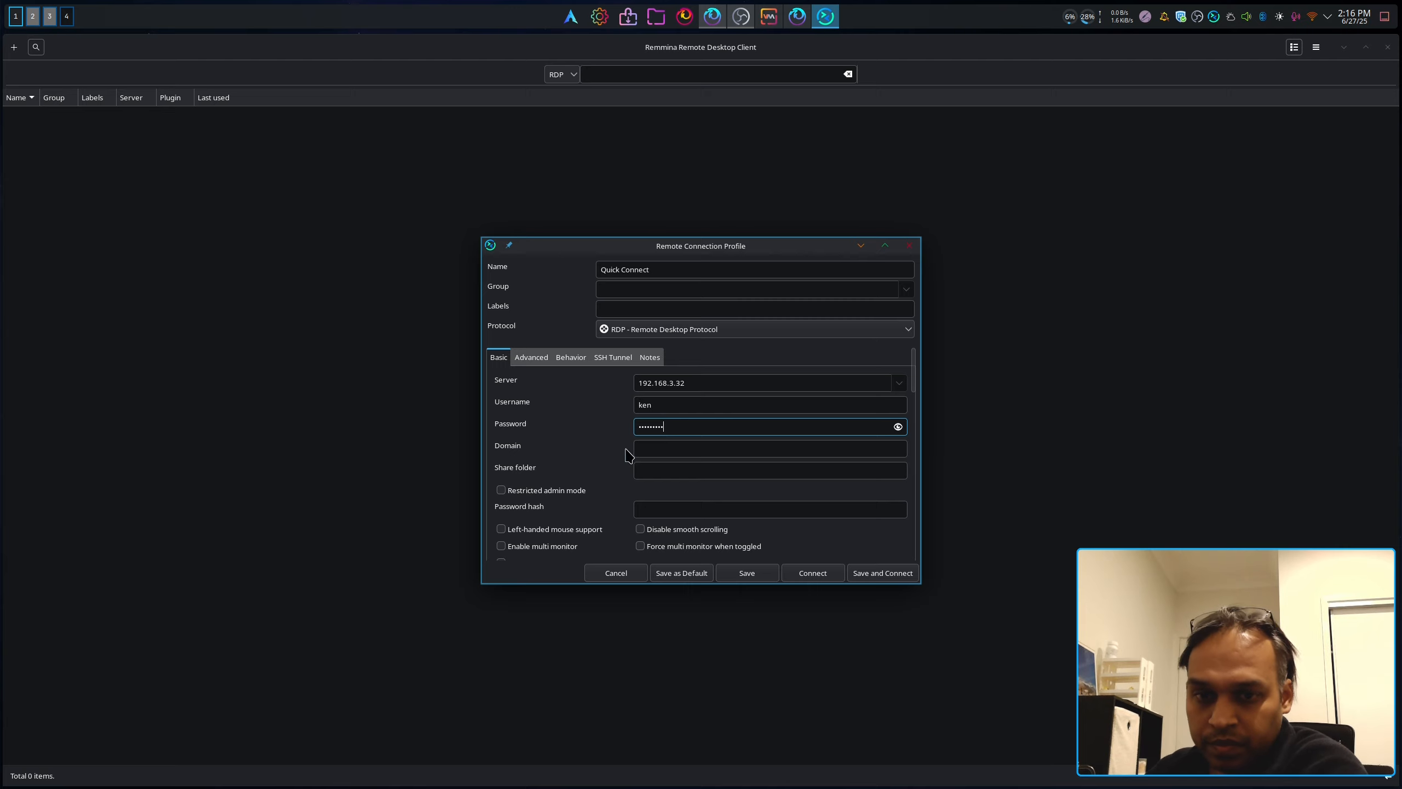
# Step: Choose Use client resolution, leaving colour depth Automatic and network type unchanged
pyautogui.scroll(-2, 589, 460)
pyautogui.scroll(-2, 589, 460)
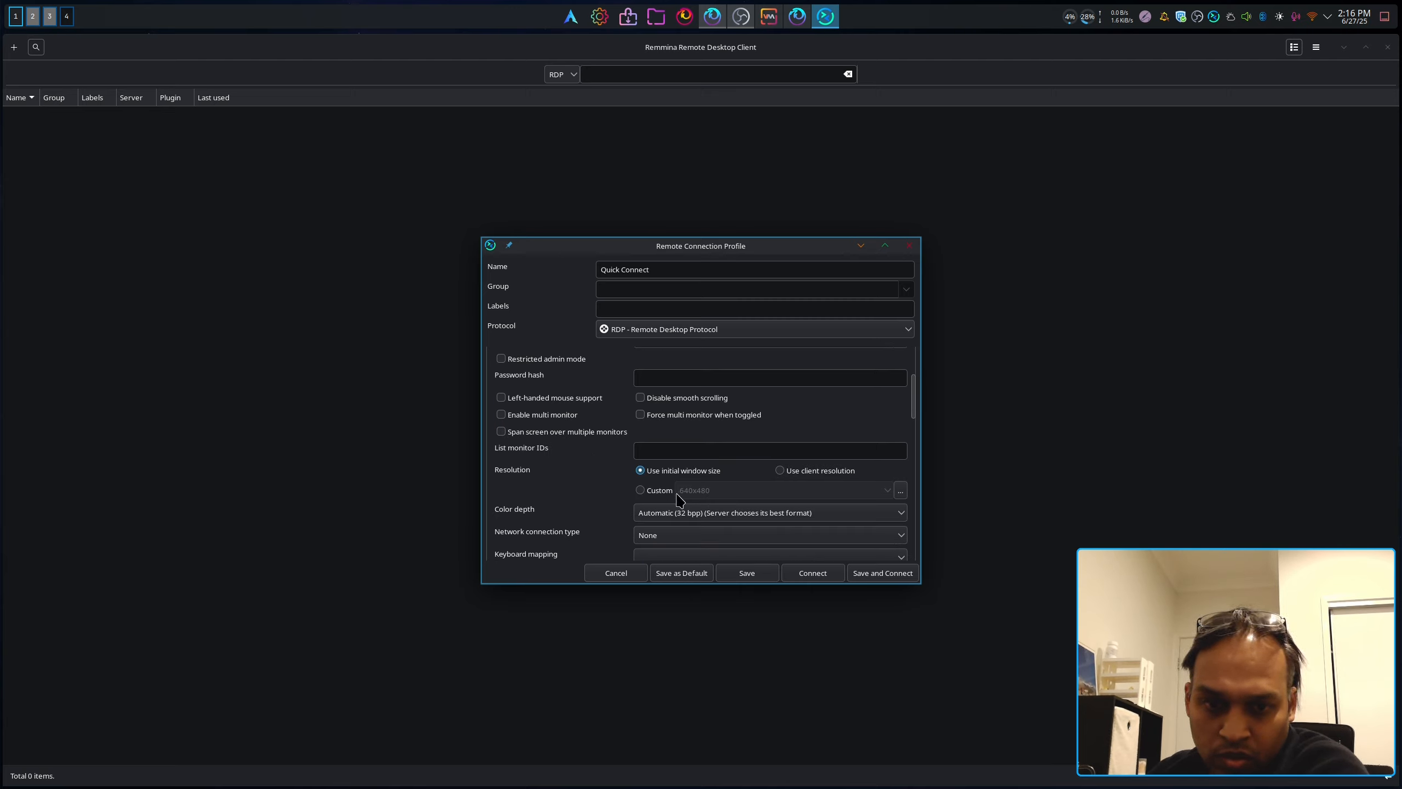
pyautogui.click(810, 474)
pyautogui.scroll(-1, 524, 500)
pyautogui.click(738, 470)
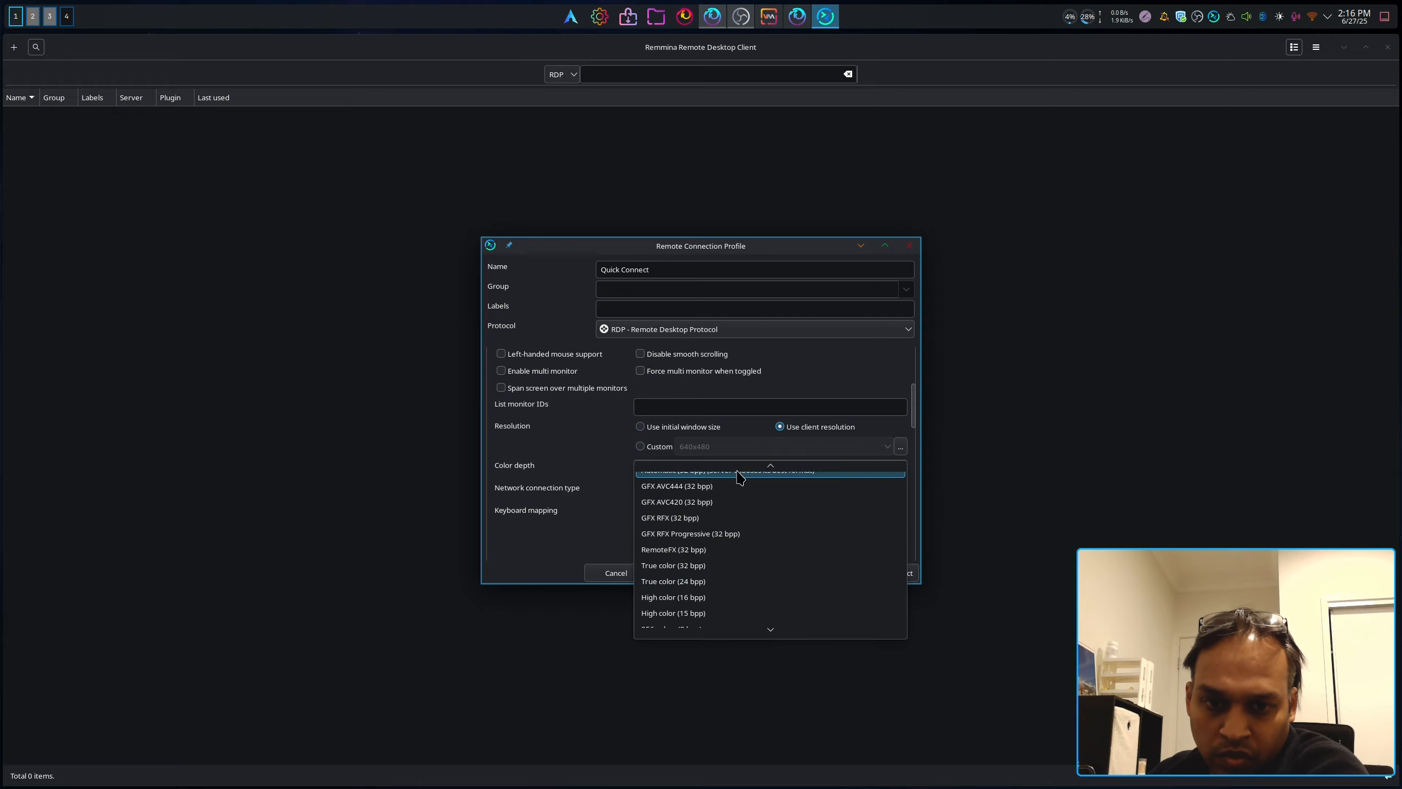
pyautogui.click(603, 496)
pyautogui.click(701, 491)
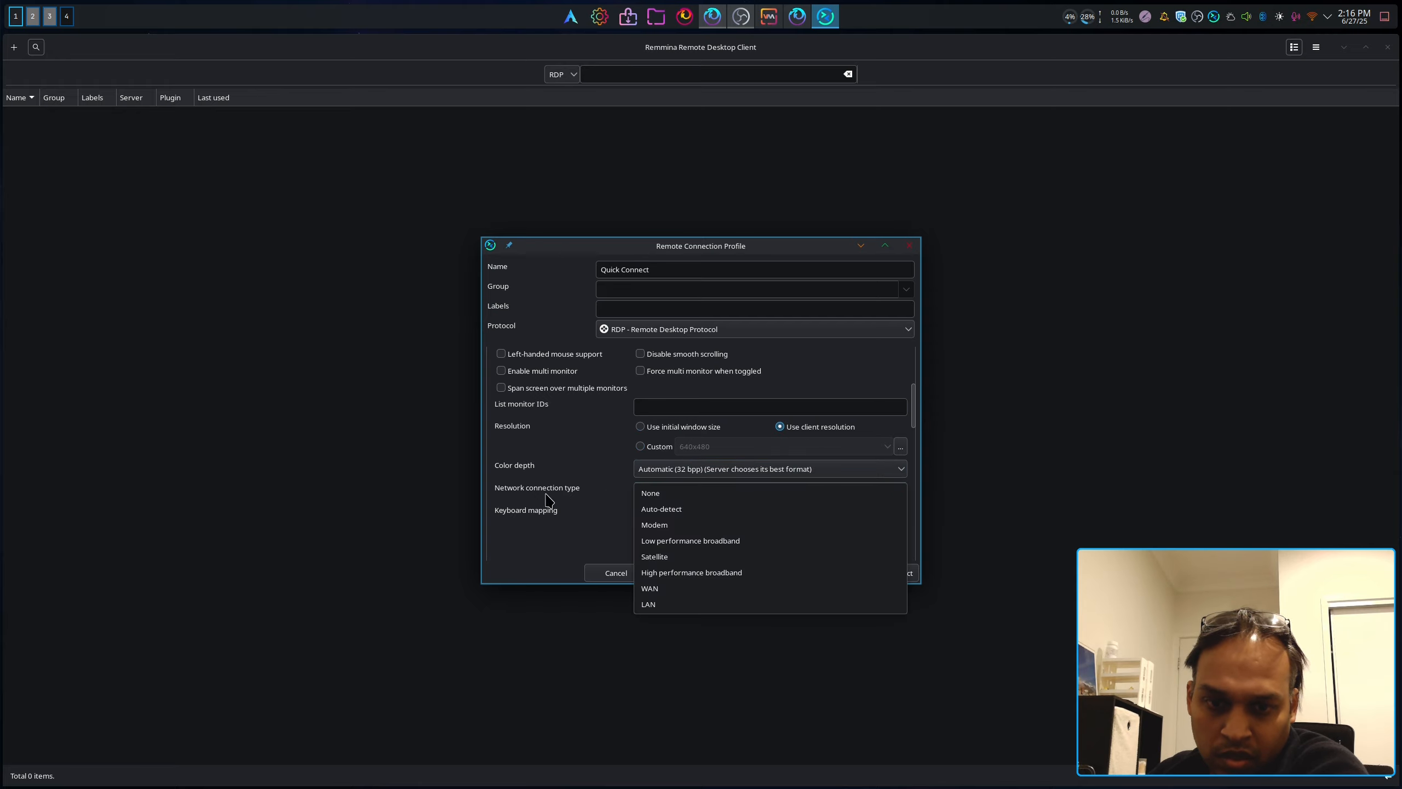
pyautogui.click(582, 532)
pyautogui.scroll(4, 580, 533)
pyautogui.scroll(3, 579, 470)
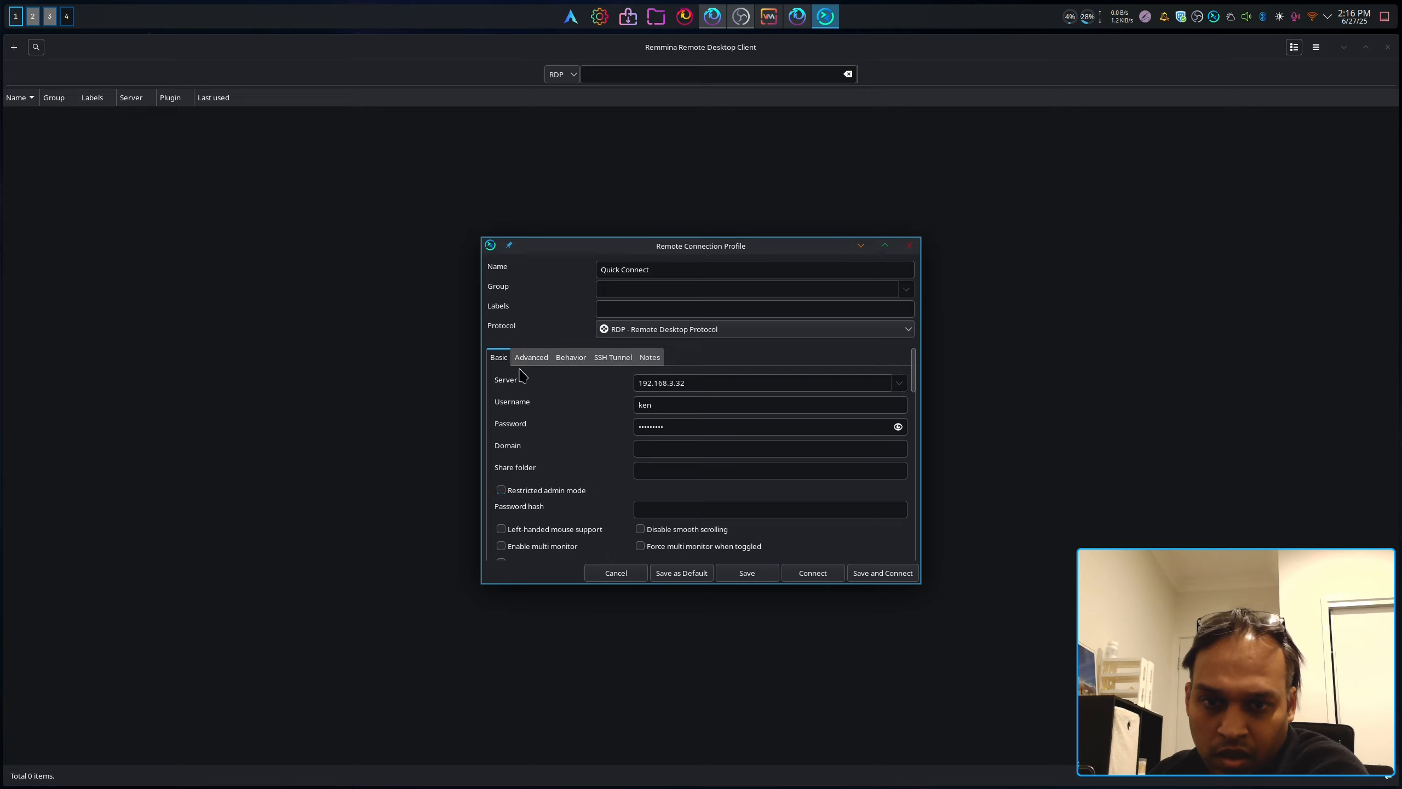
# Step: In Advanced settings, set quality to Best (slowest) and audio output mode to Local
pyautogui.click(530, 356)
pyautogui.click(710, 385)
pyautogui.click(702, 433)
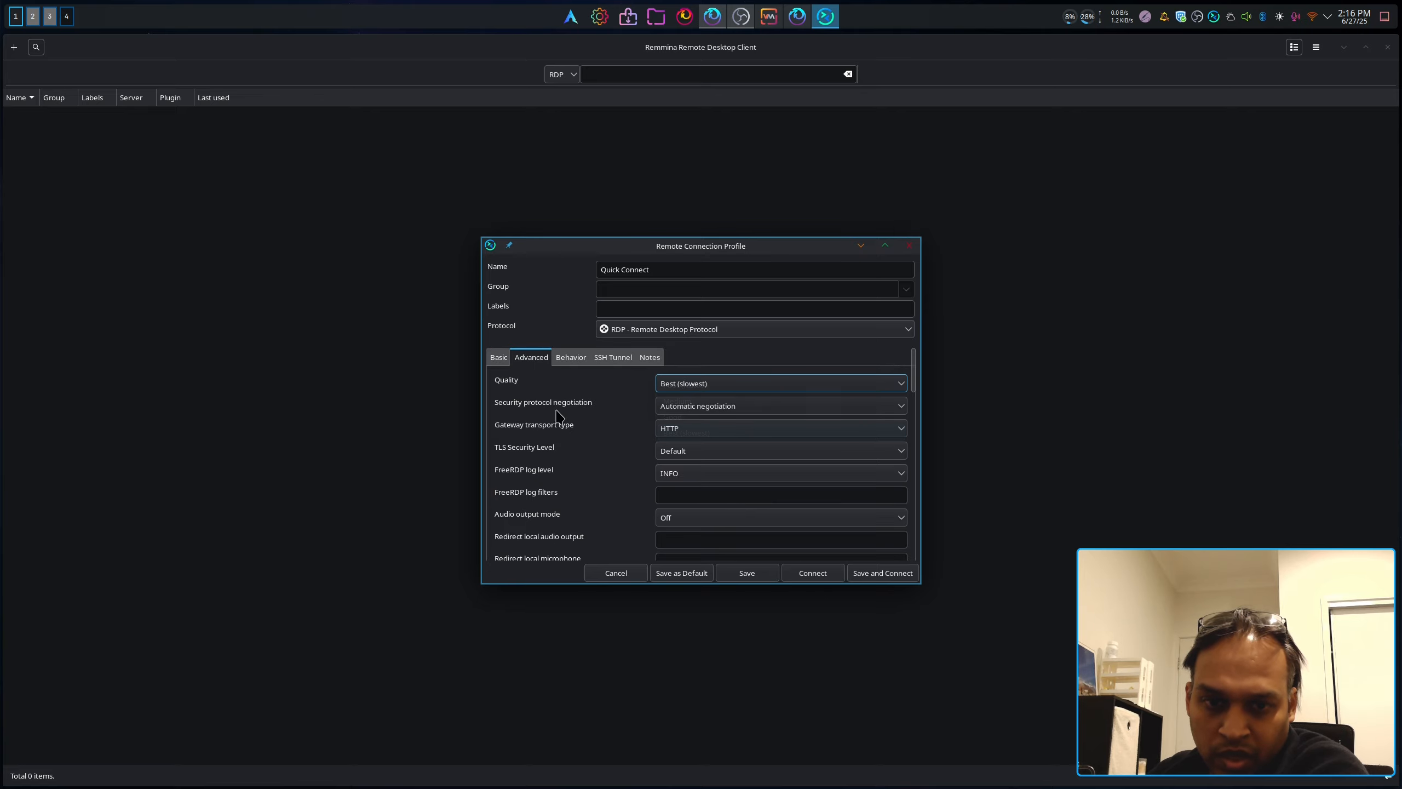
pyautogui.scroll(-10, 621, 480)
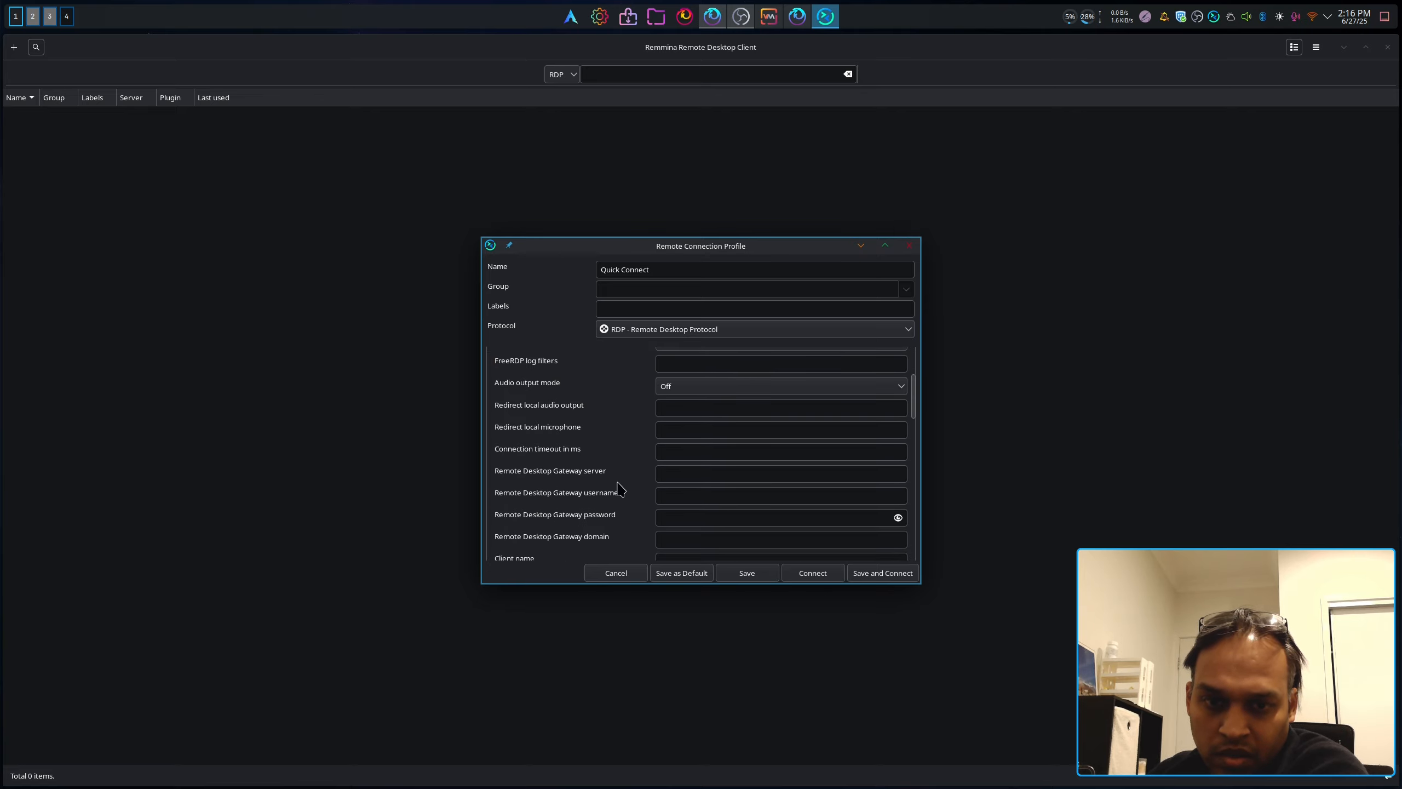
pyautogui.scroll(-6, 623, 478)
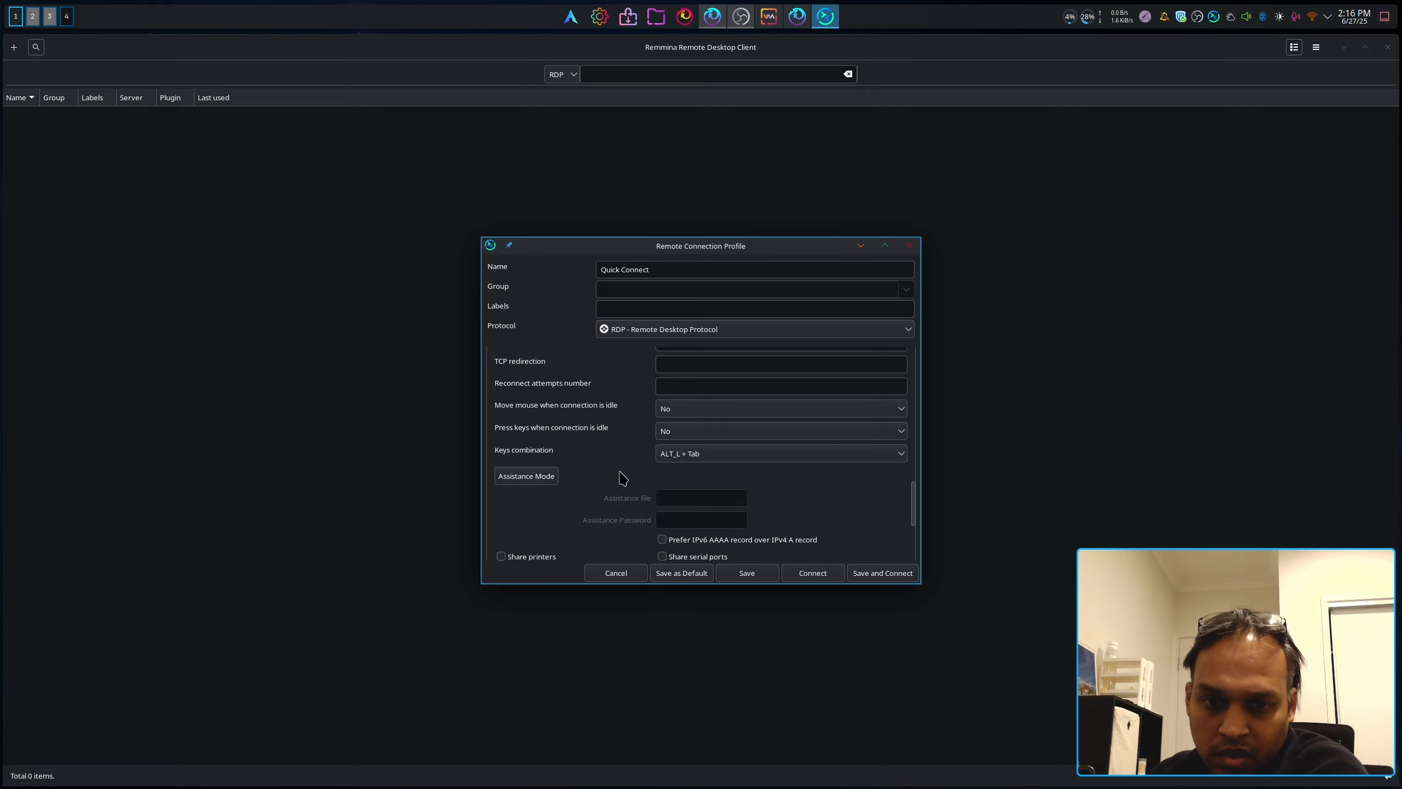
pyautogui.scroll(-4, 623, 478)
pyautogui.scroll(-3, 621, 478)
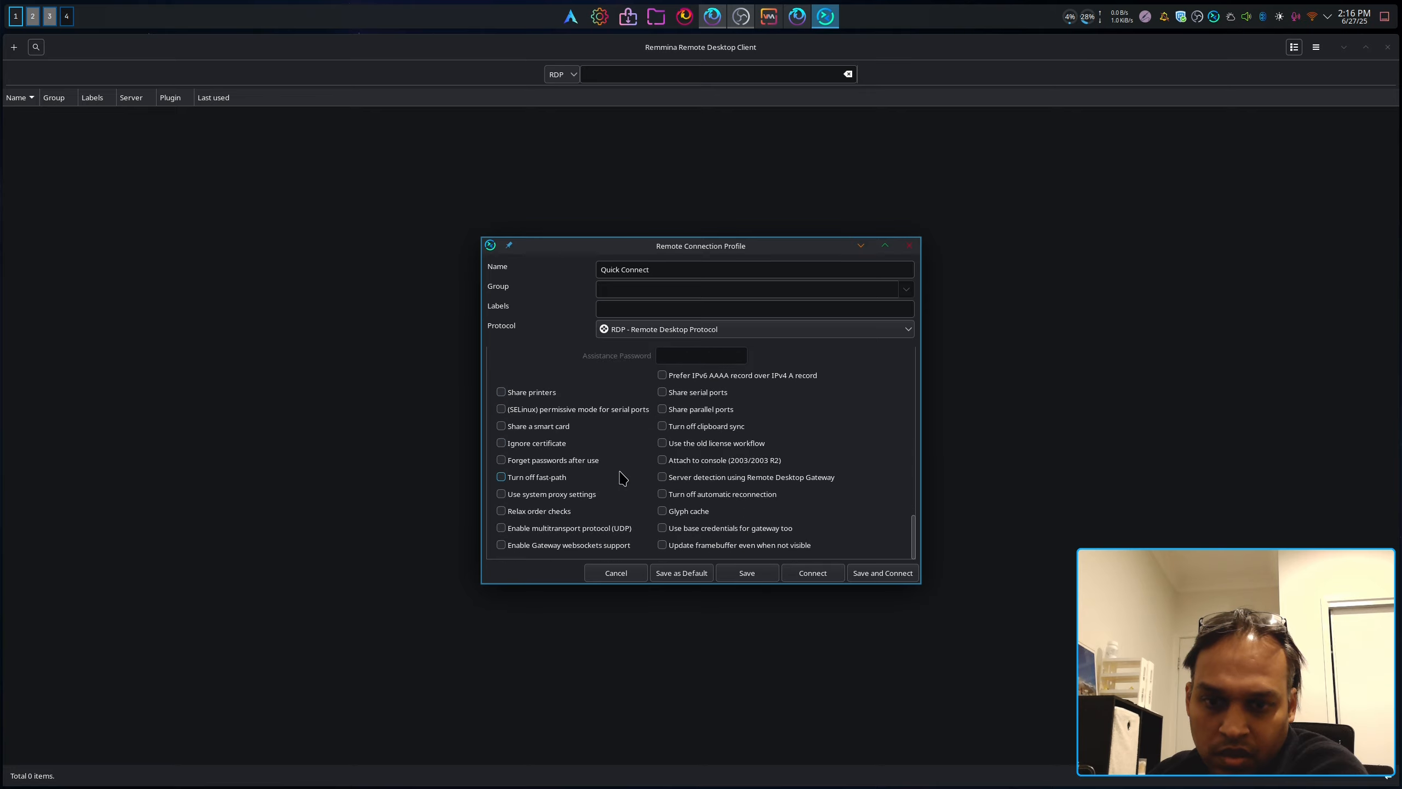
pyautogui.scroll(15, 623, 477)
pyautogui.scroll(3, 619, 470)
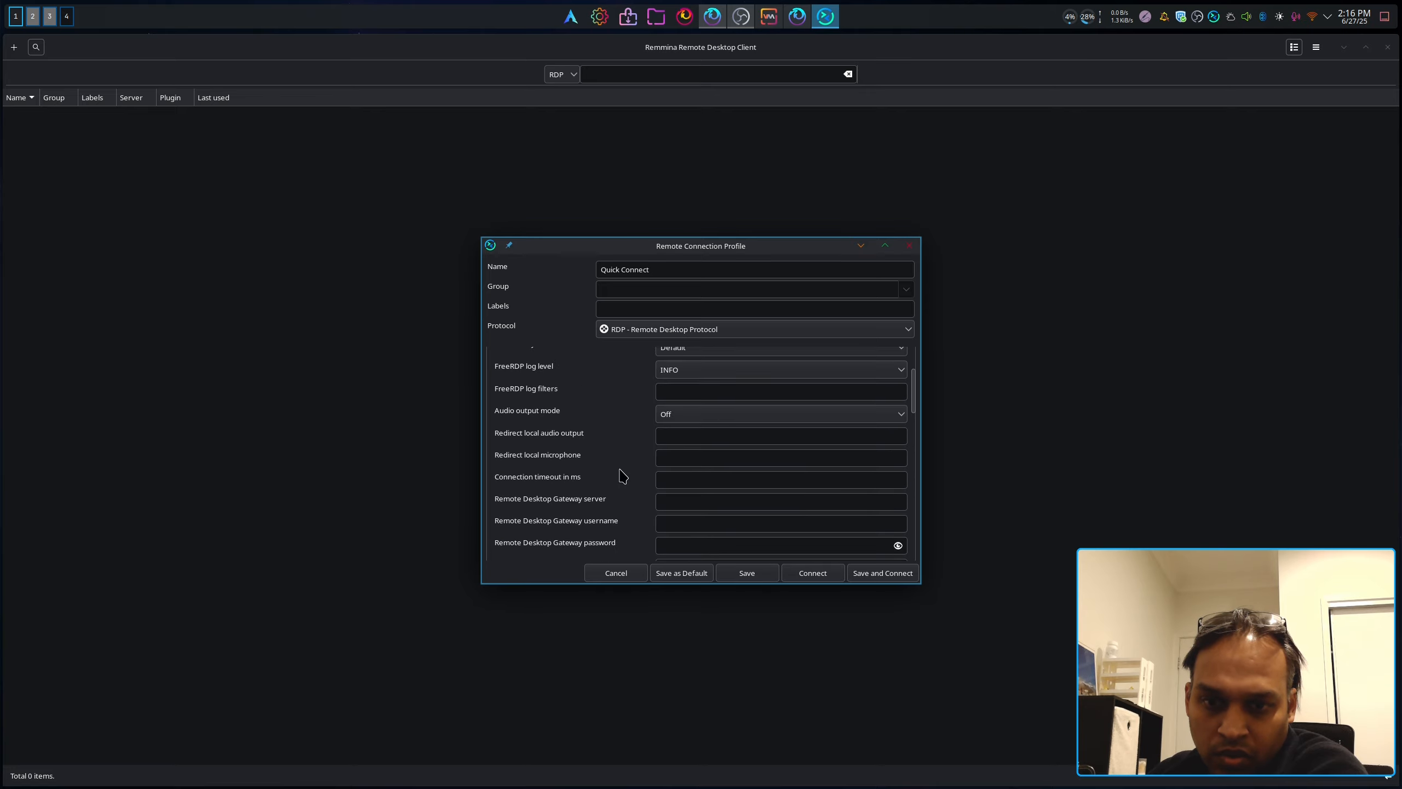
pyautogui.click(673, 417)
pyautogui.click(676, 434)
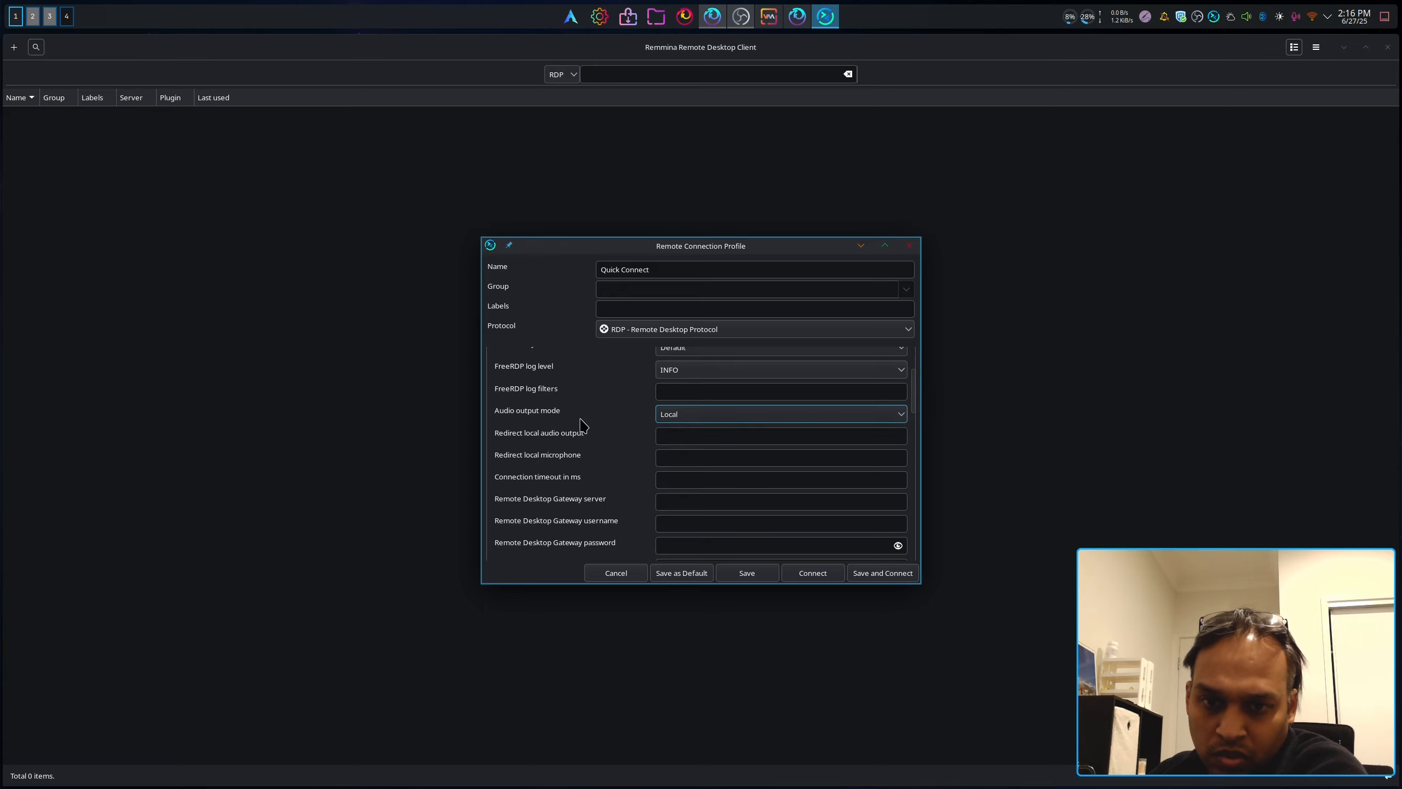
pyautogui.scroll(3, 583, 428)
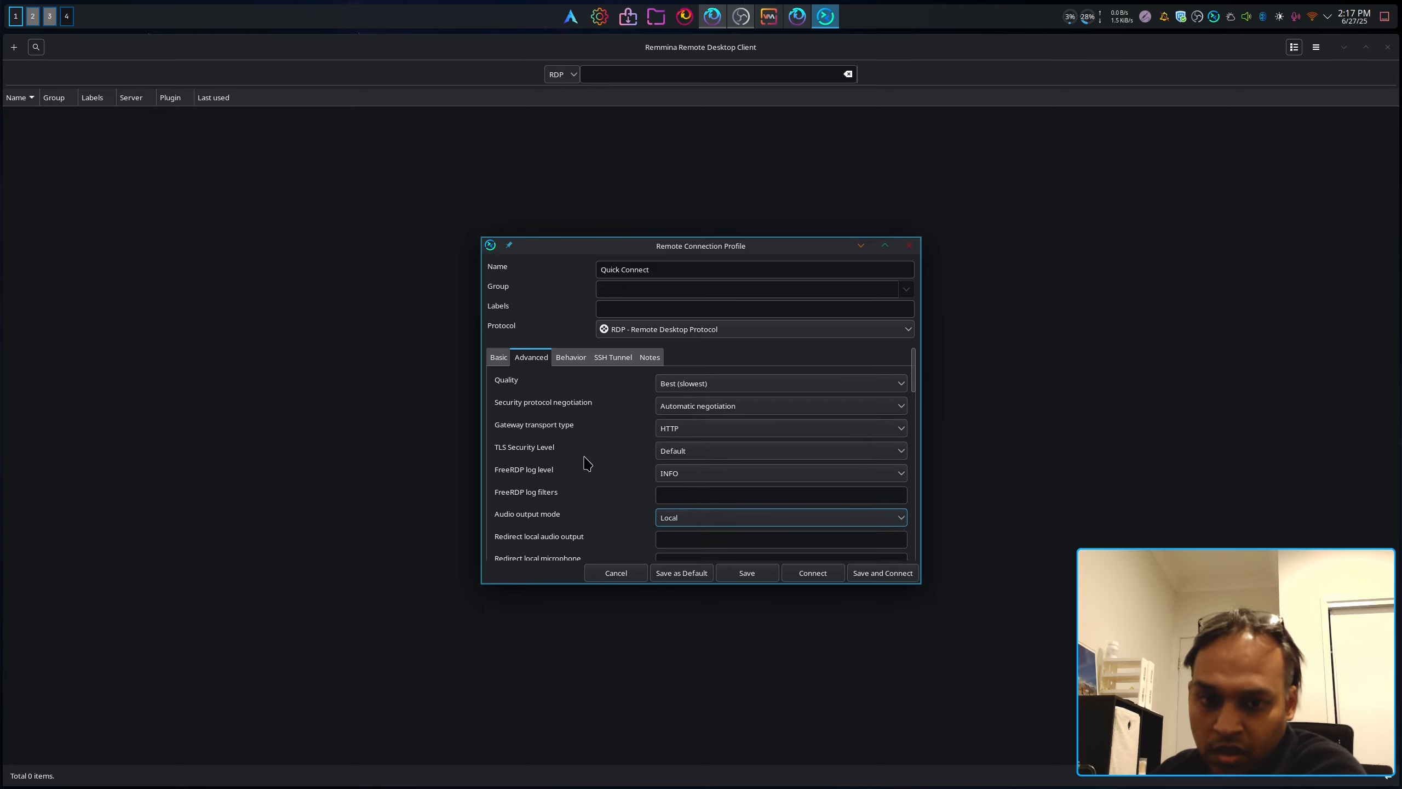
# Step: Rename the profile to win11-2, then save and connect
pyautogui.tripleClick(669, 268)
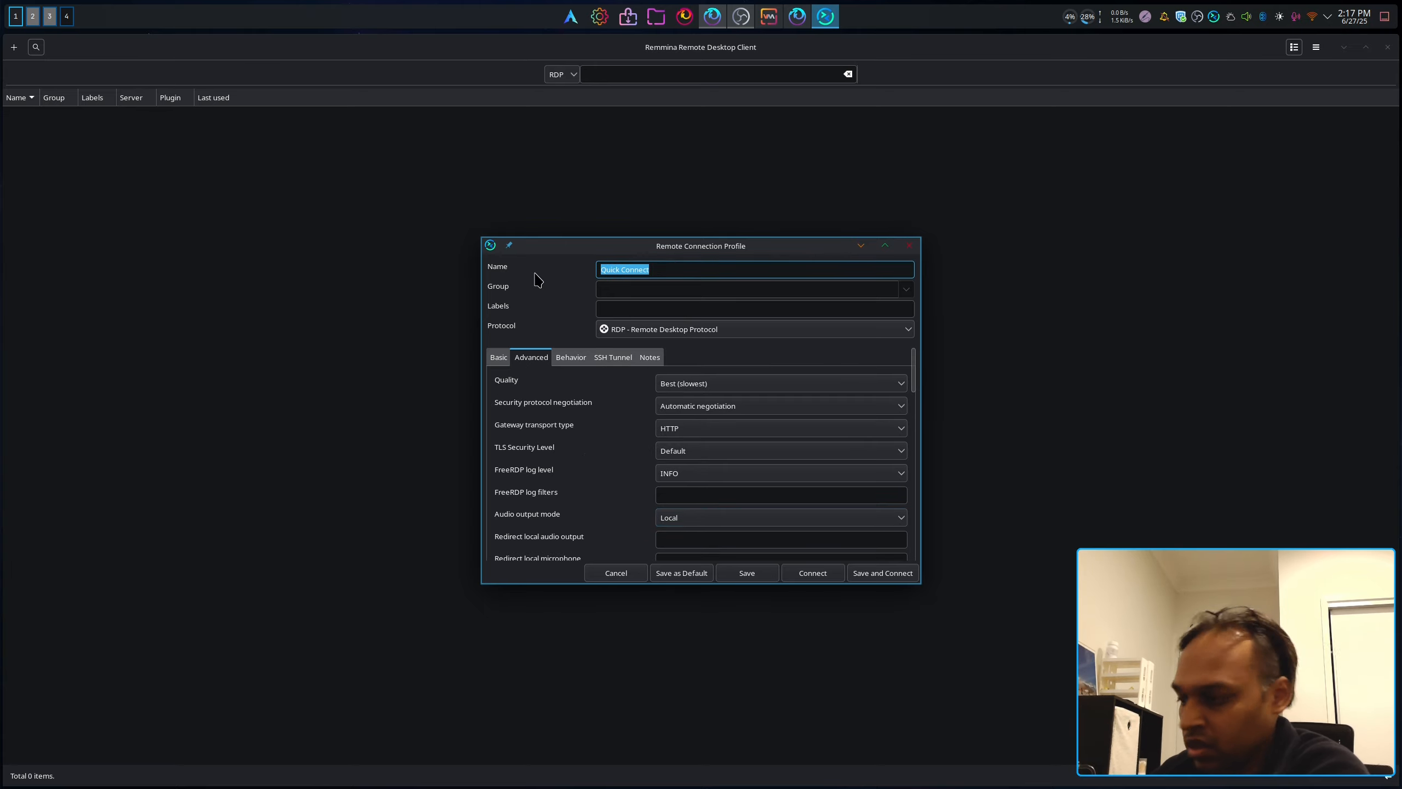
pyautogui.write('win11')
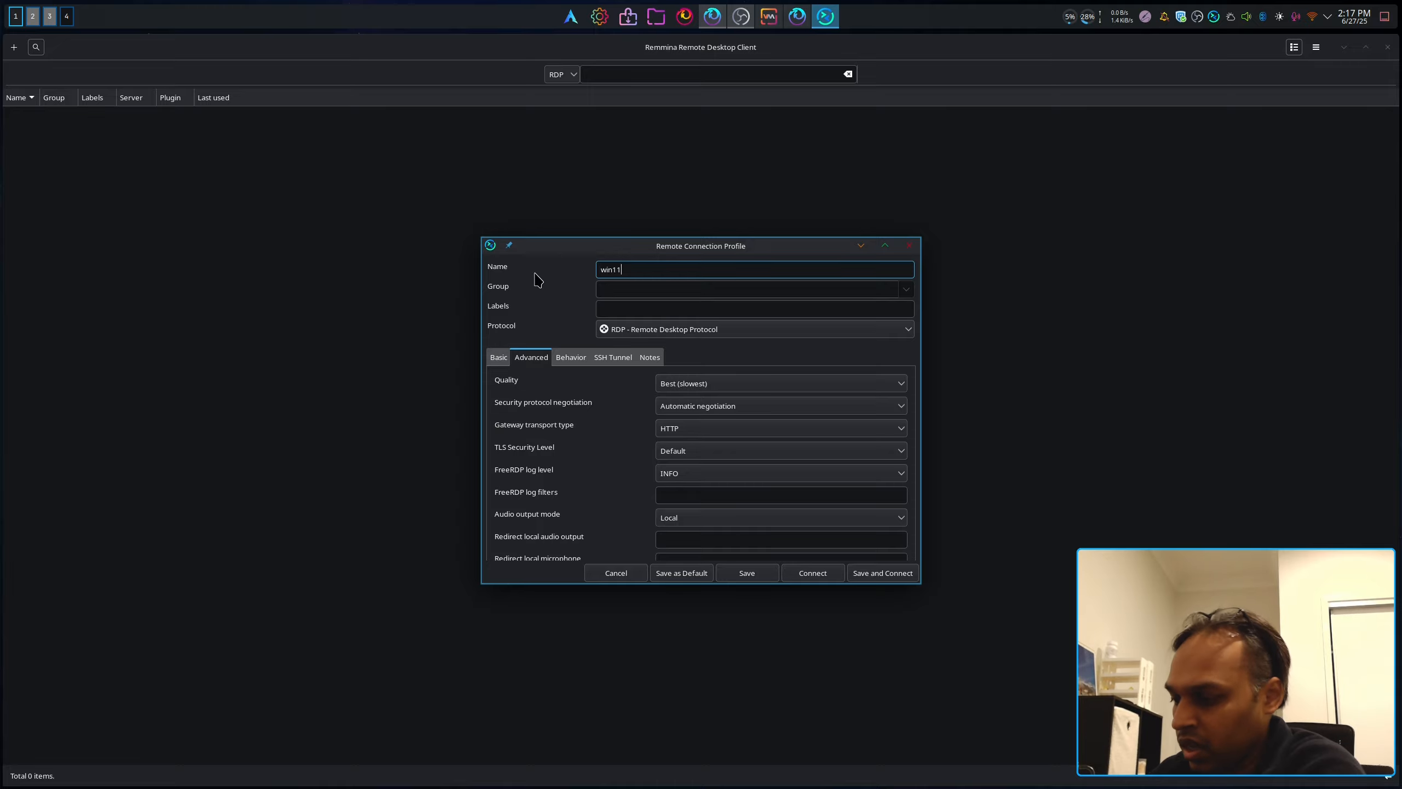
pyautogui.write('-2')
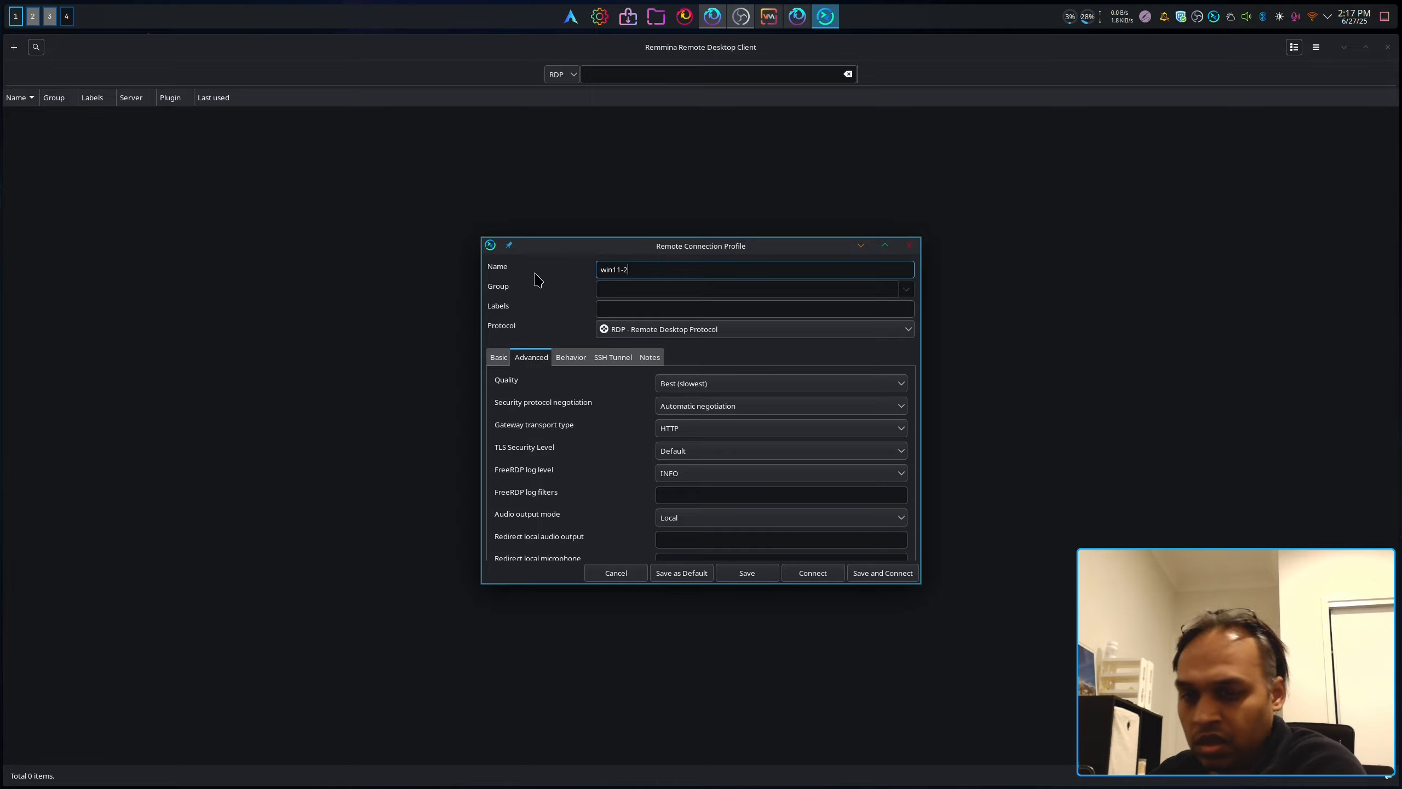
pyautogui.click(877, 578)
# Step: Accept the certificate and show the win11-2 desktop full screen
pyautogui.click(533, 177)
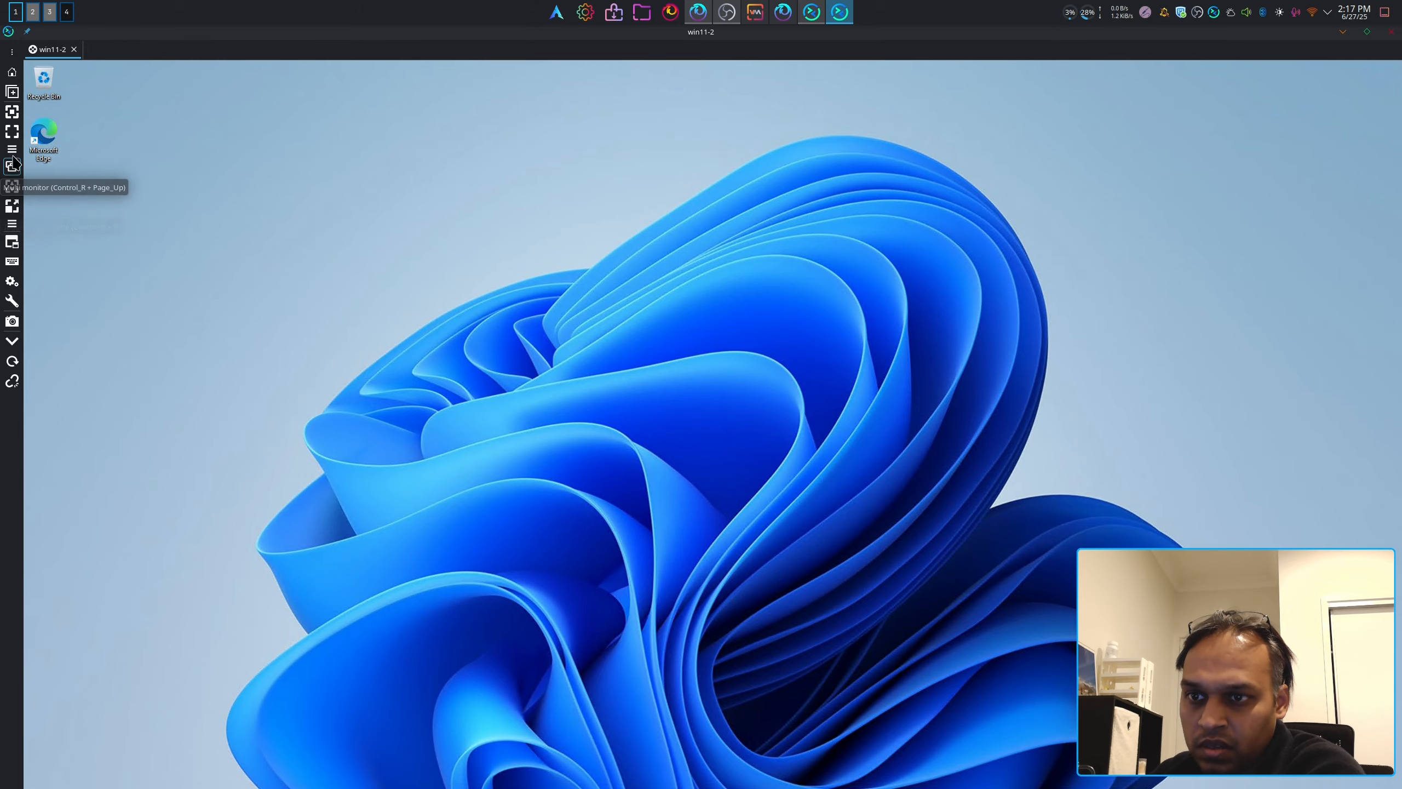
pyautogui.click(12, 133)
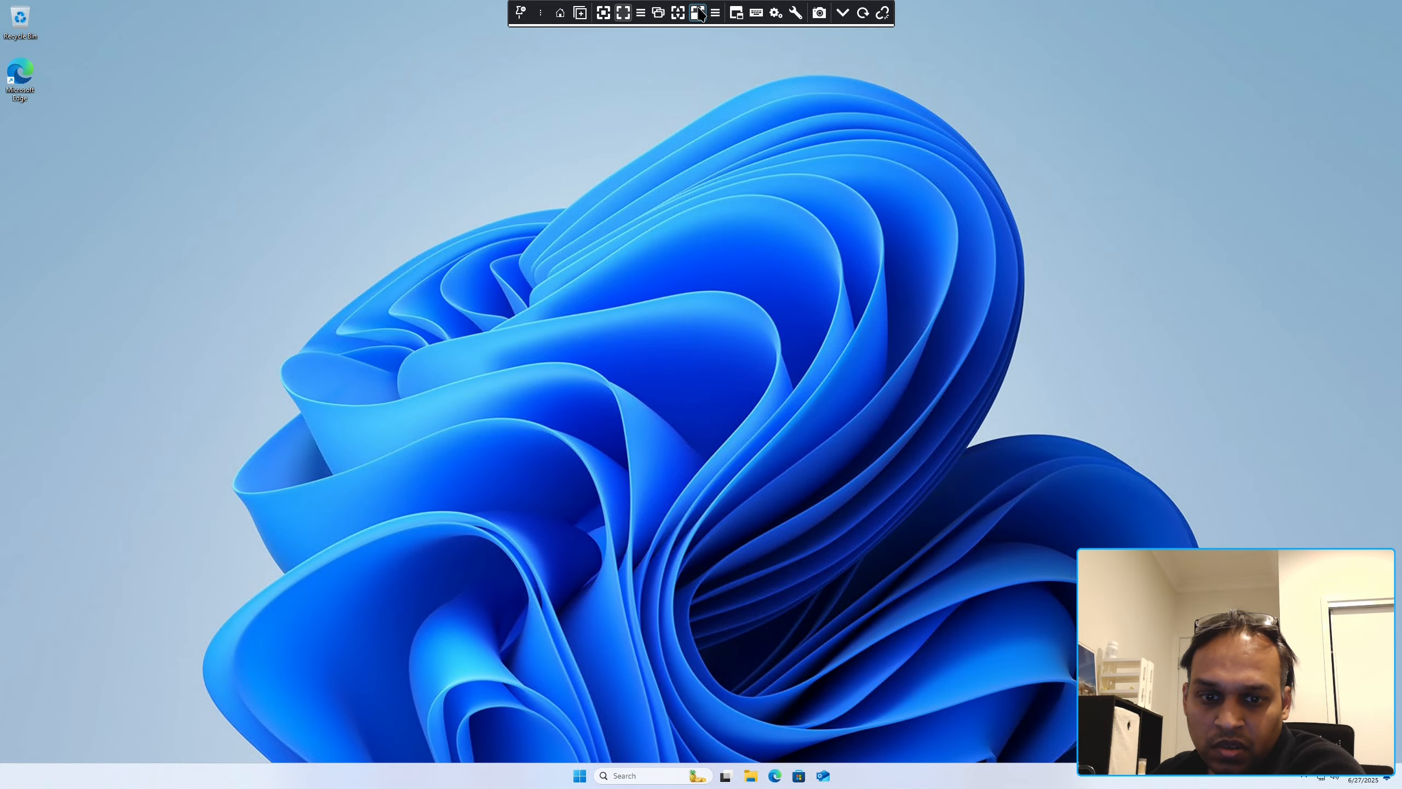
pyautogui.moveTo(688, 21)
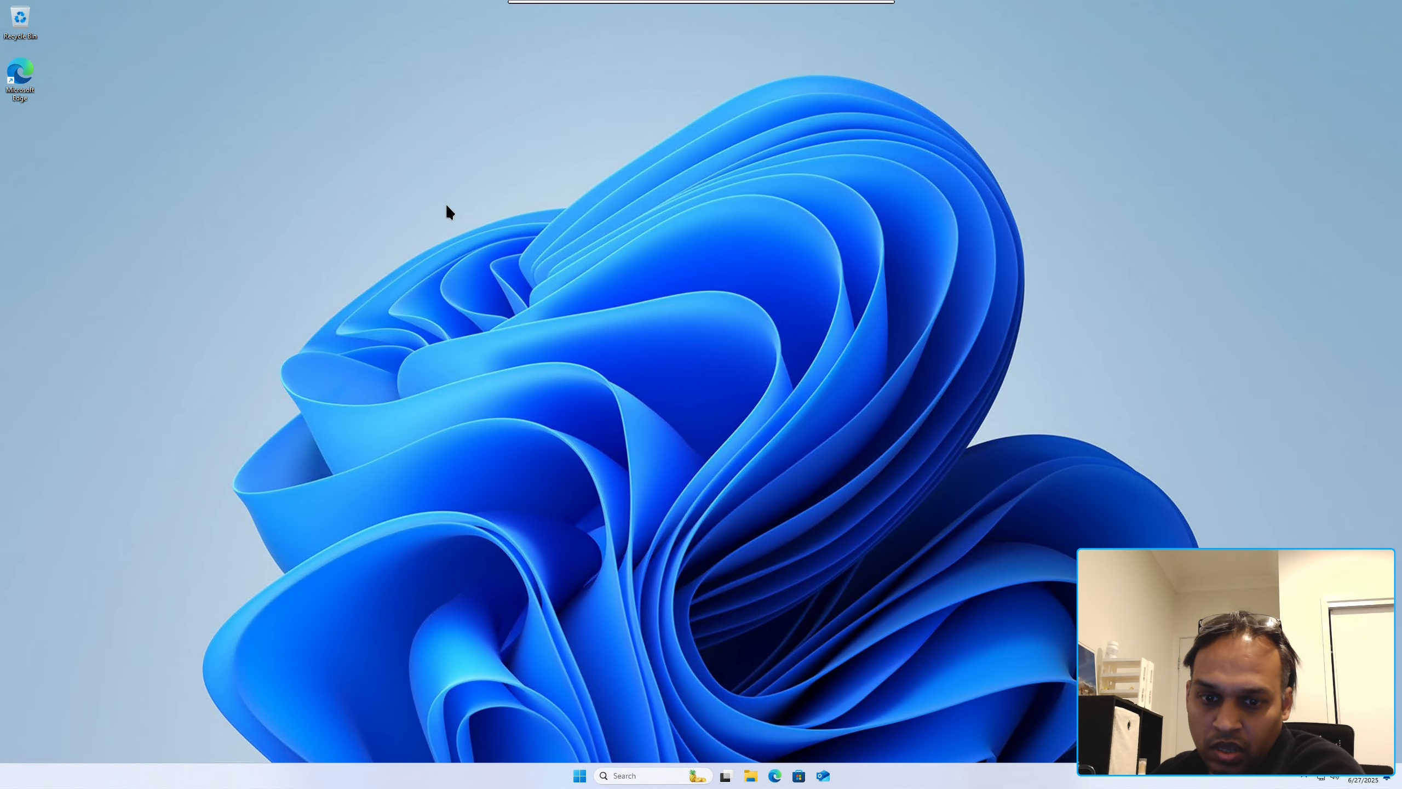
# Step: Open and close Personalization from the desktop menu, then launch Task Manager from the taskbar
pyautogui.rightClick(602, 231)
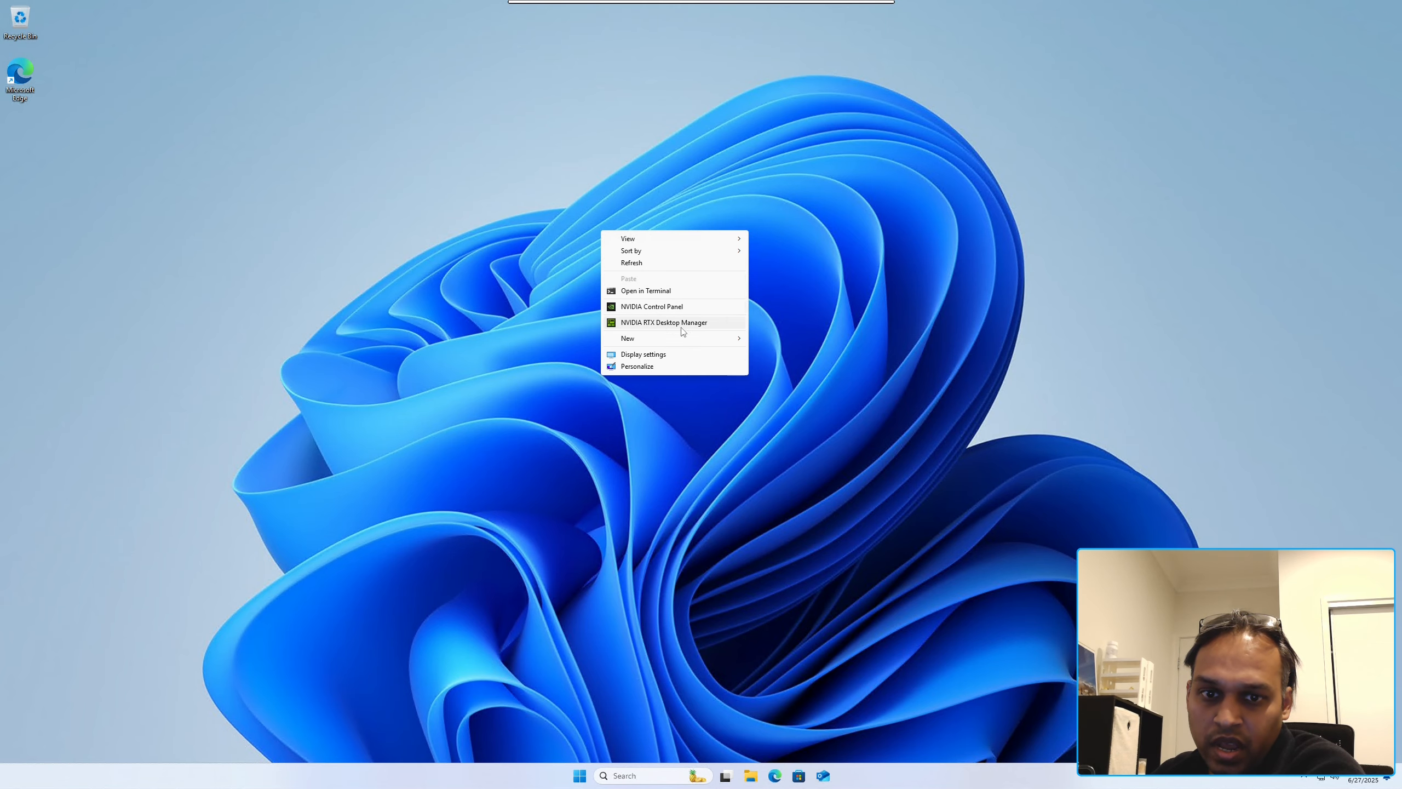
pyautogui.click(690, 366)
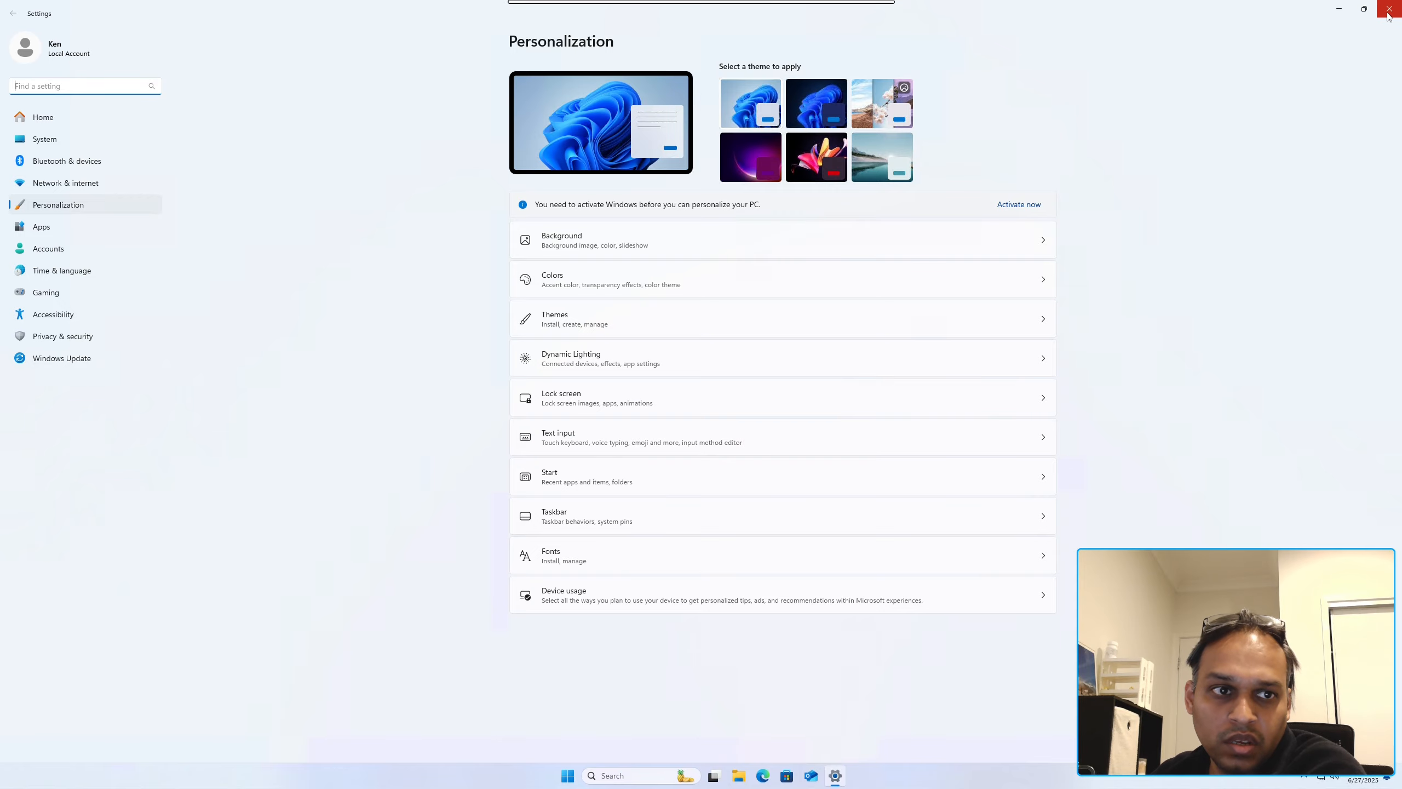
pyautogui.click(1374, 12)
pyautogui.rightClick(967, 772)
pyautogui.click(993, 734)
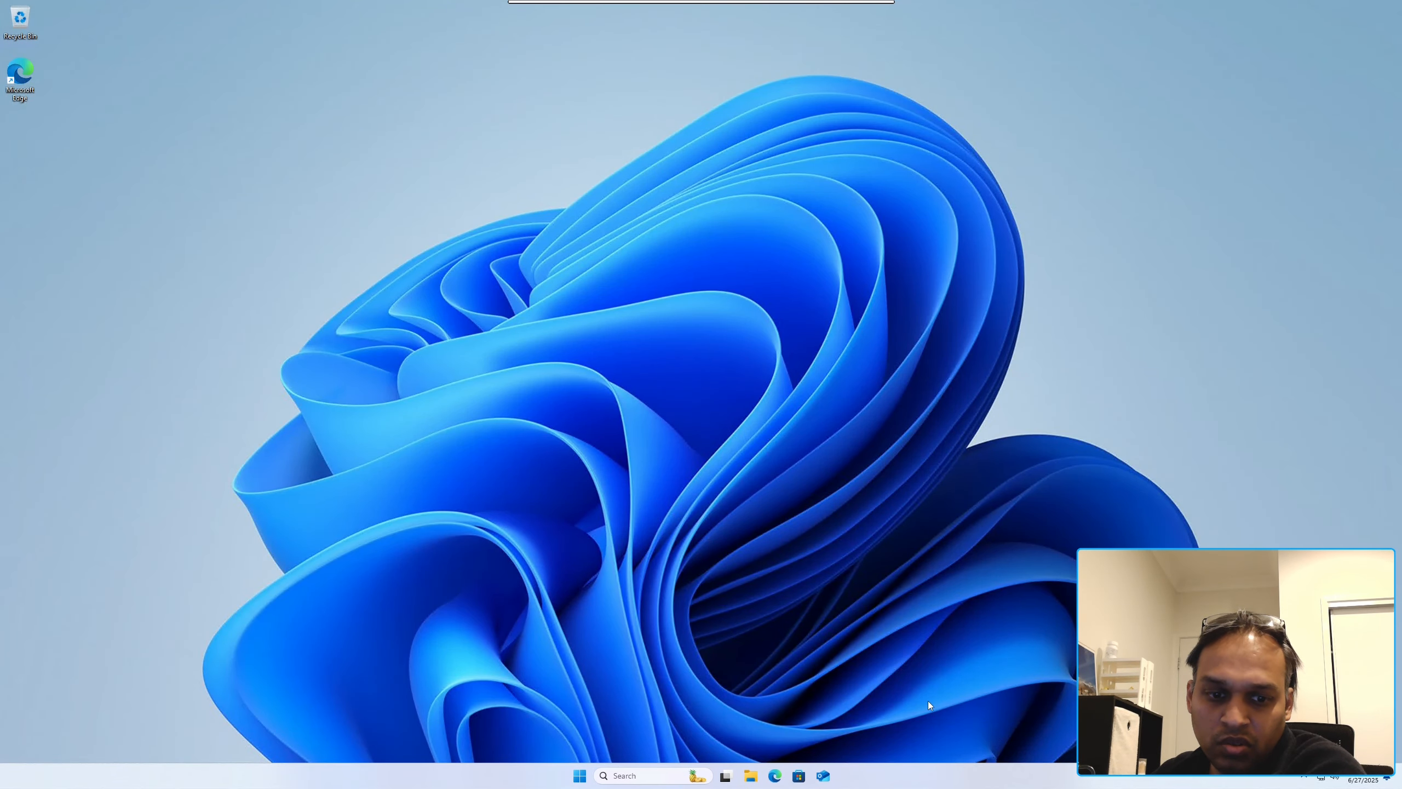
# Step: Show the Quadro K620 as GPU 0 in enlarged Task Manager, then return to host desktop 1
pyautogui.click(96, 127)
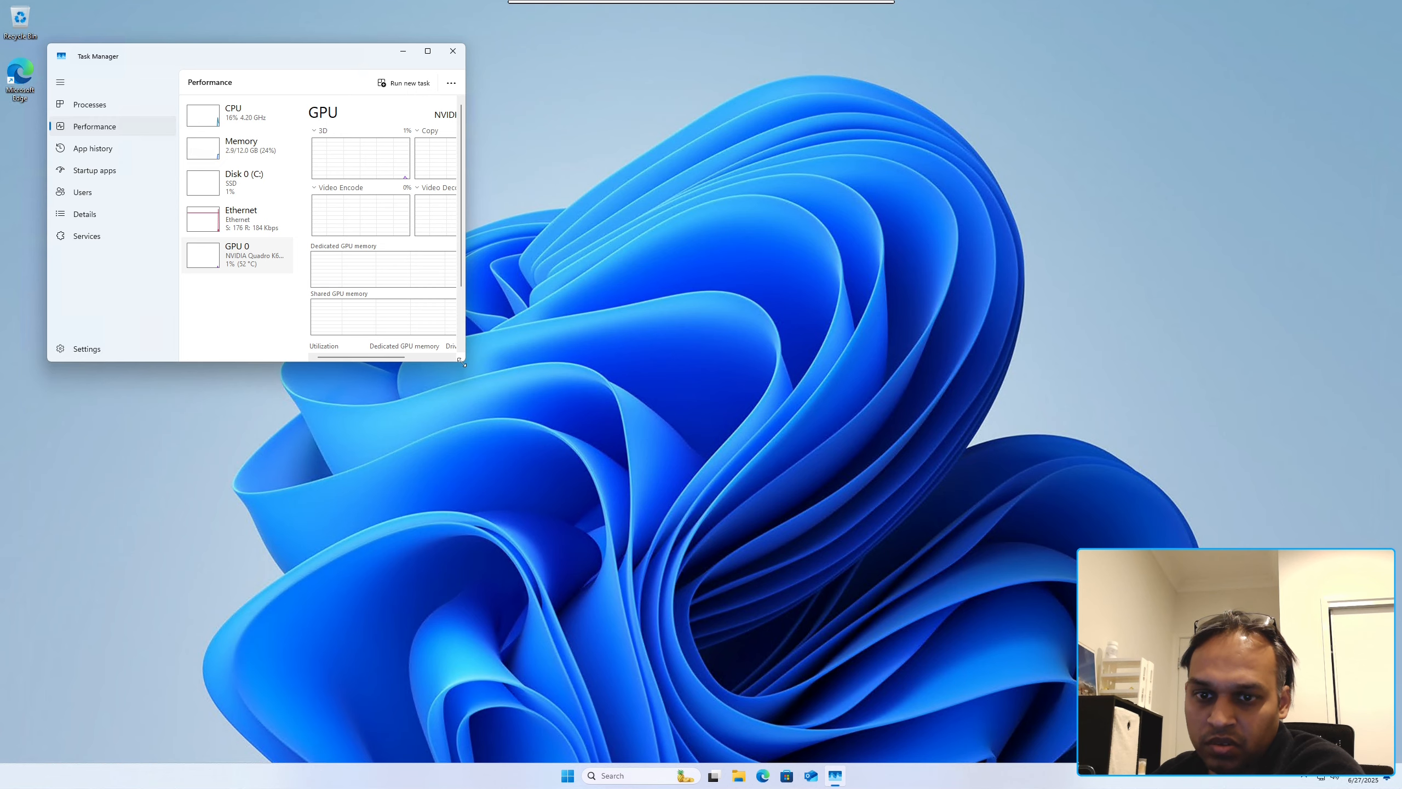
pyautogui.moveTo(464, 360); pyautogui.dragTo(823, 537)
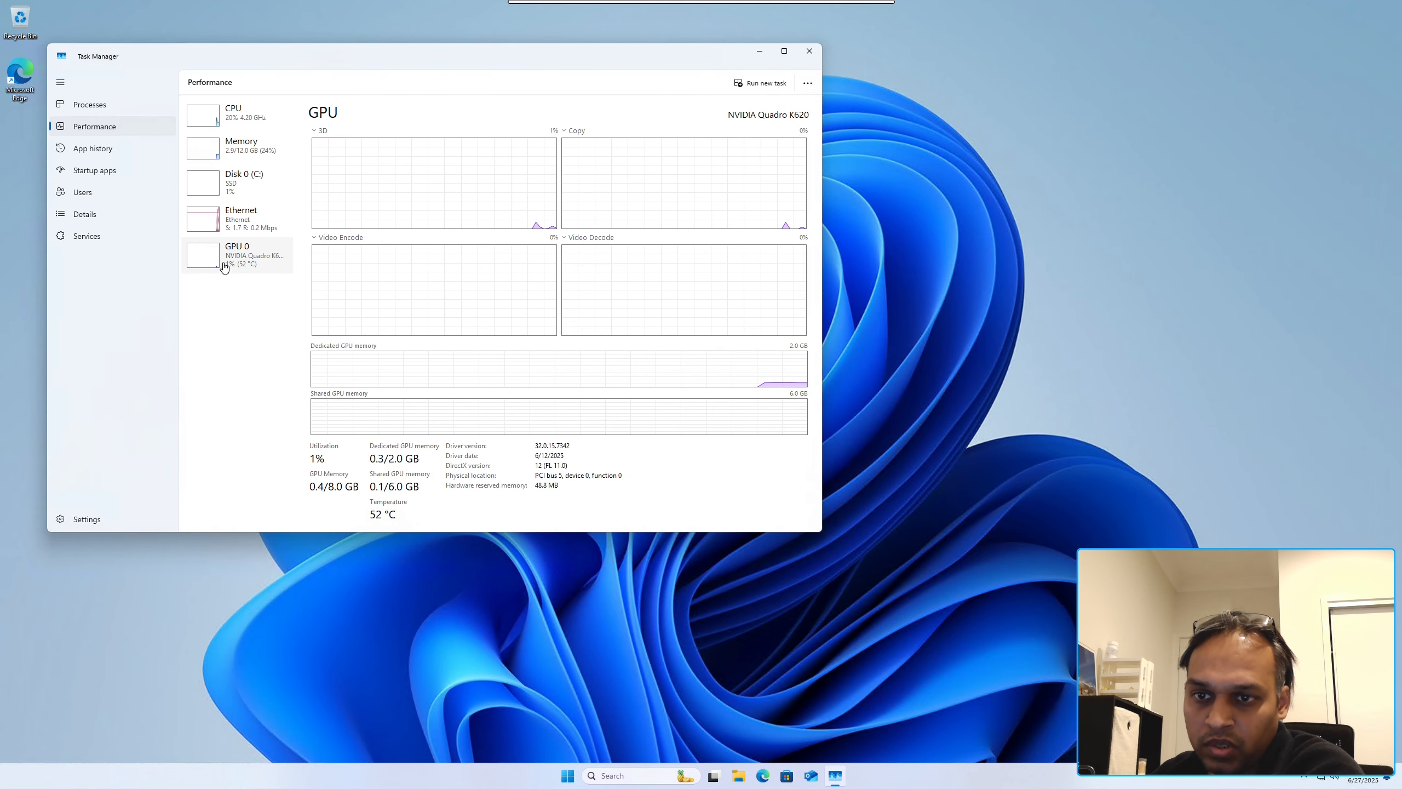
pyautogui.click(89, 149)
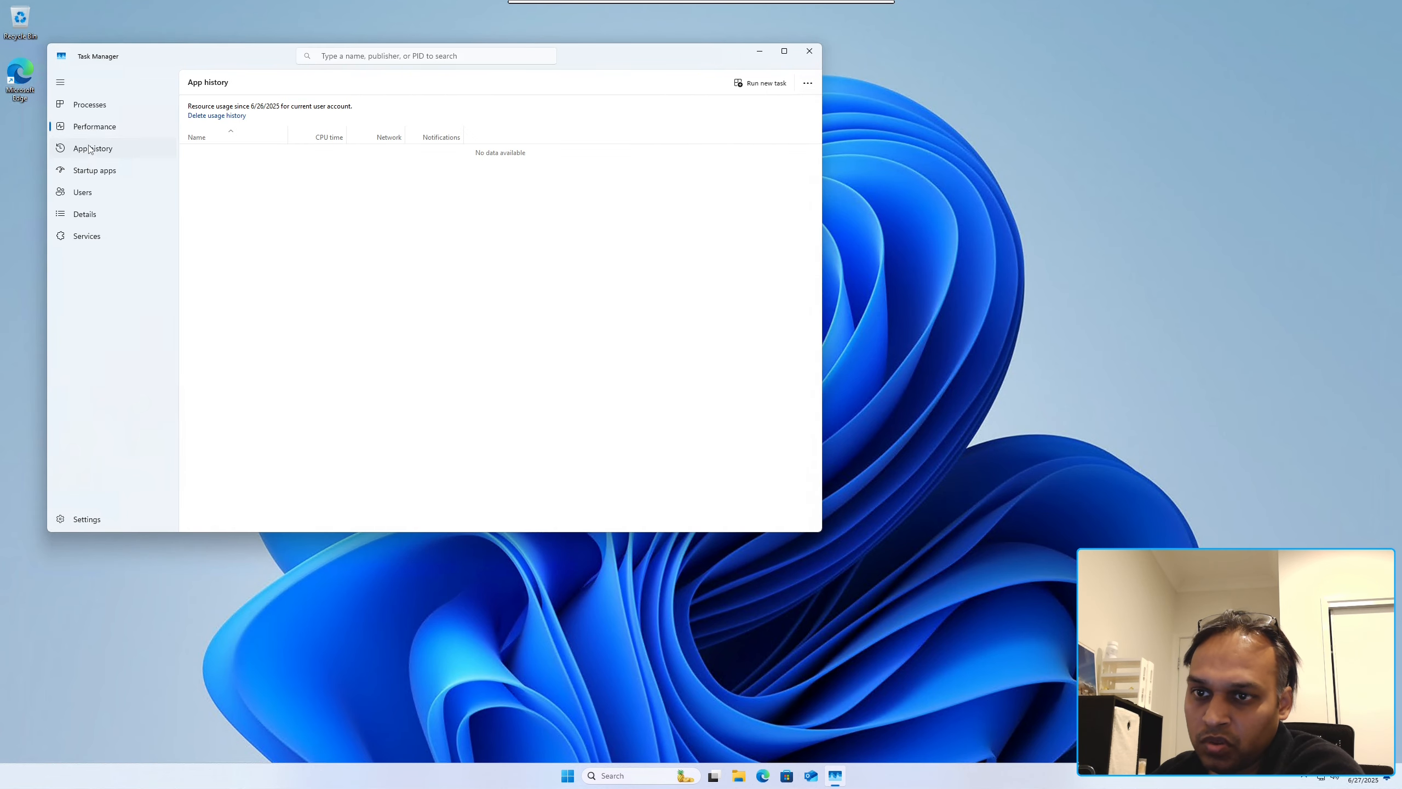
pyautogui.click(96, 129)
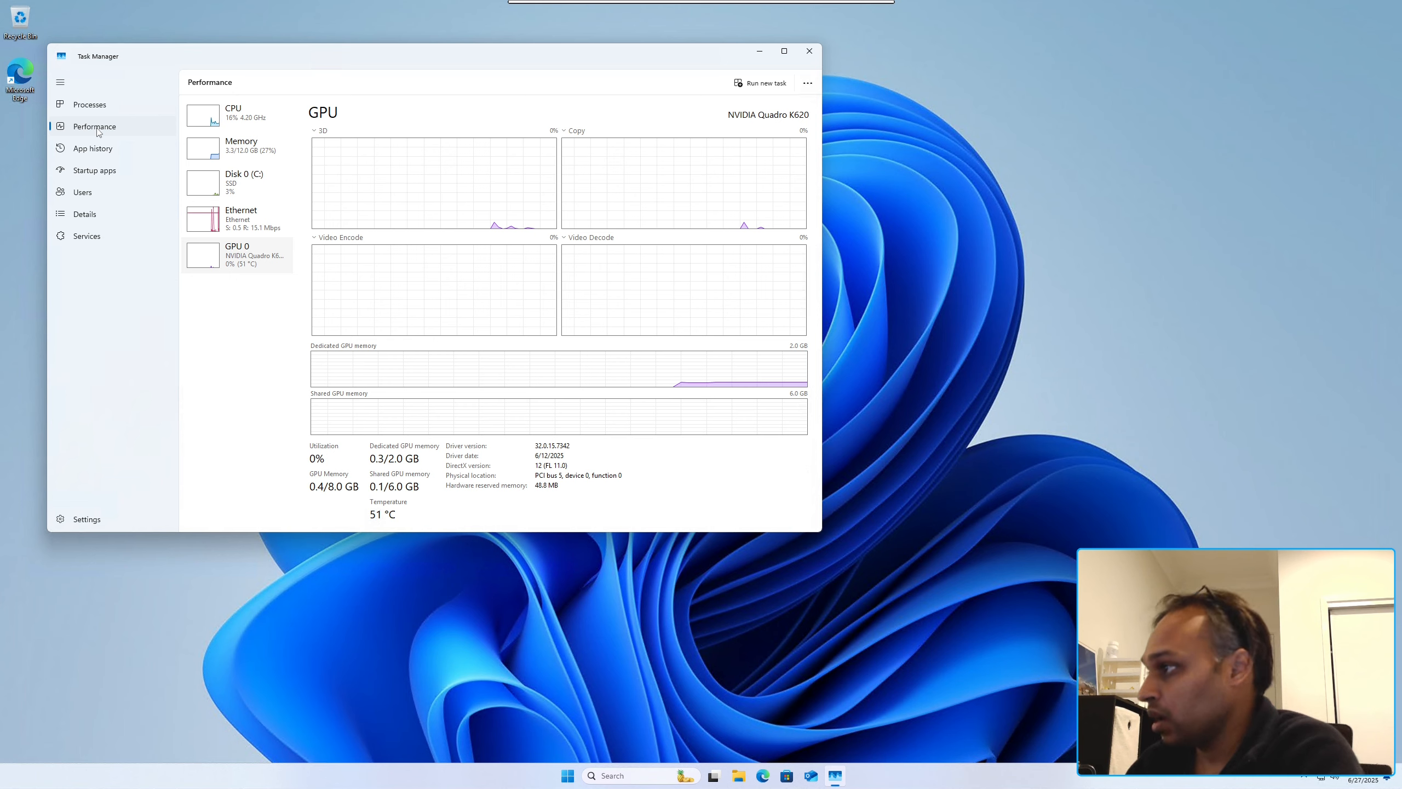
pyautogui.hotkey('ctrl', 'alt')
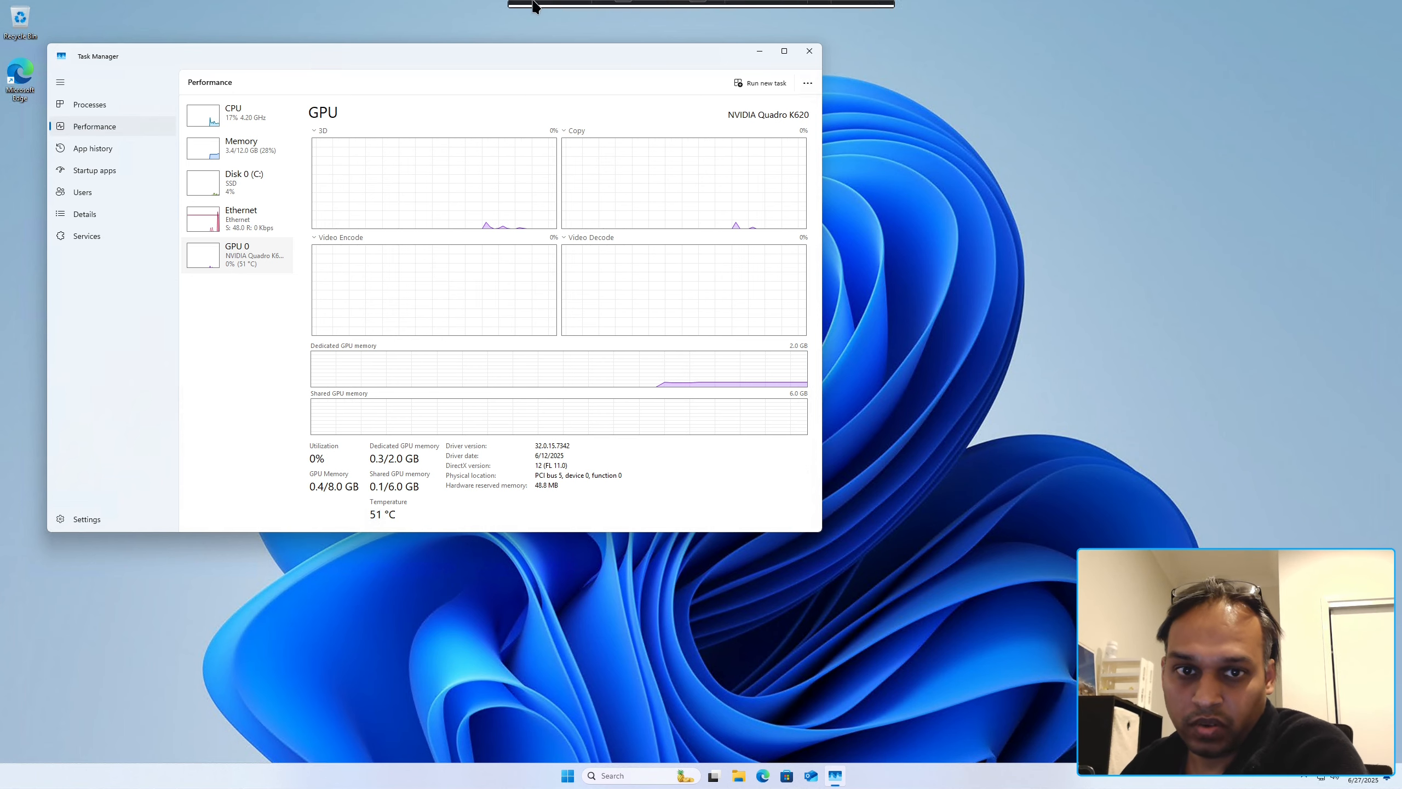
pyautogui.hotkey('ctrl', 'F1')
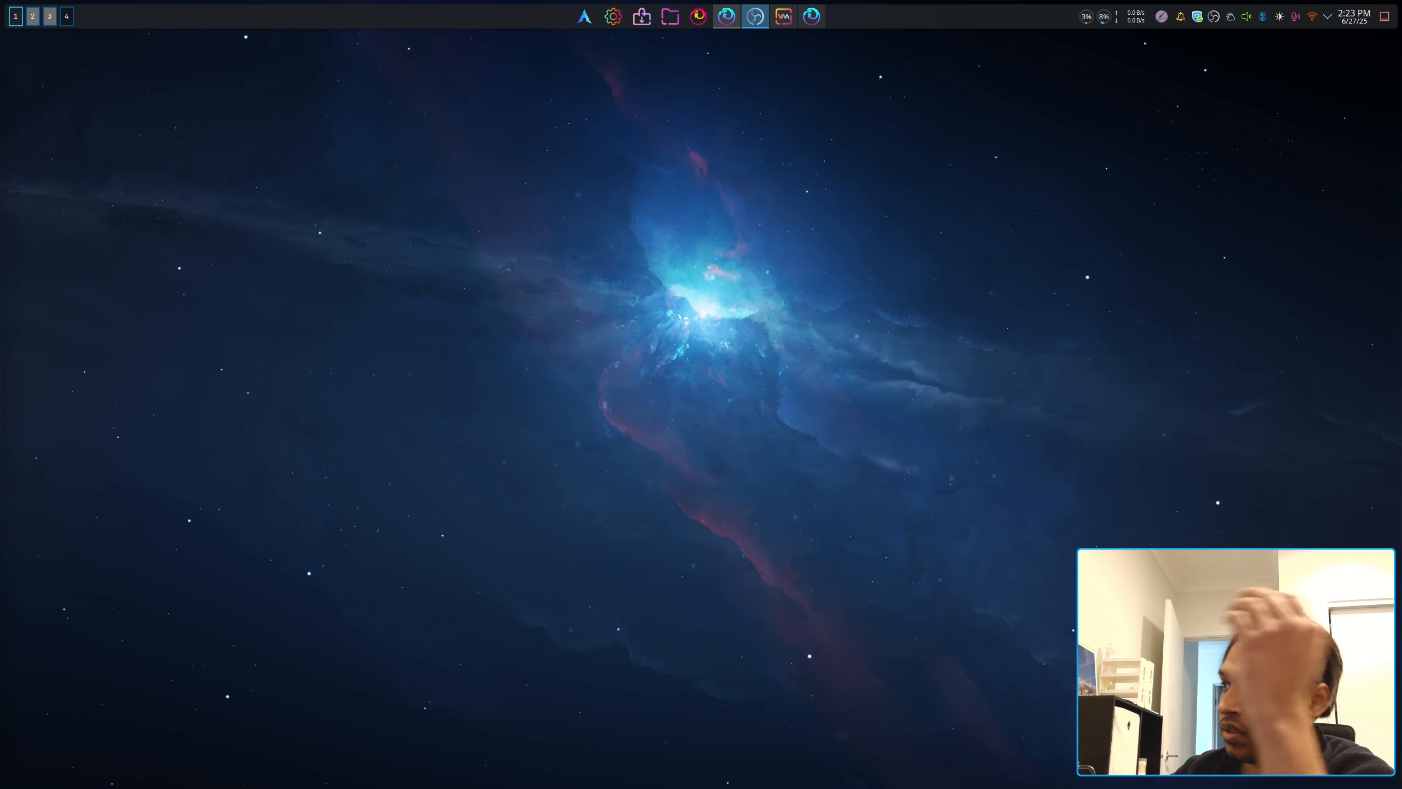